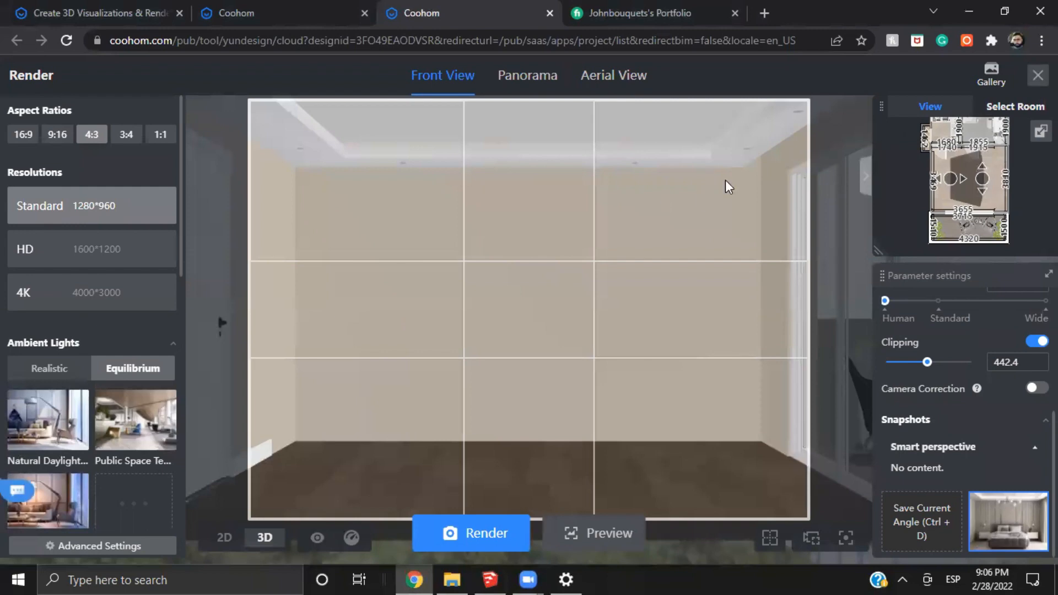
# Leave the render setup and look over the room and terrace in 3D from inside and outside
pyautogui.press('Escape')
pyautogui.moveTo(623, 351); pyautogui.dragTo(683, 325)
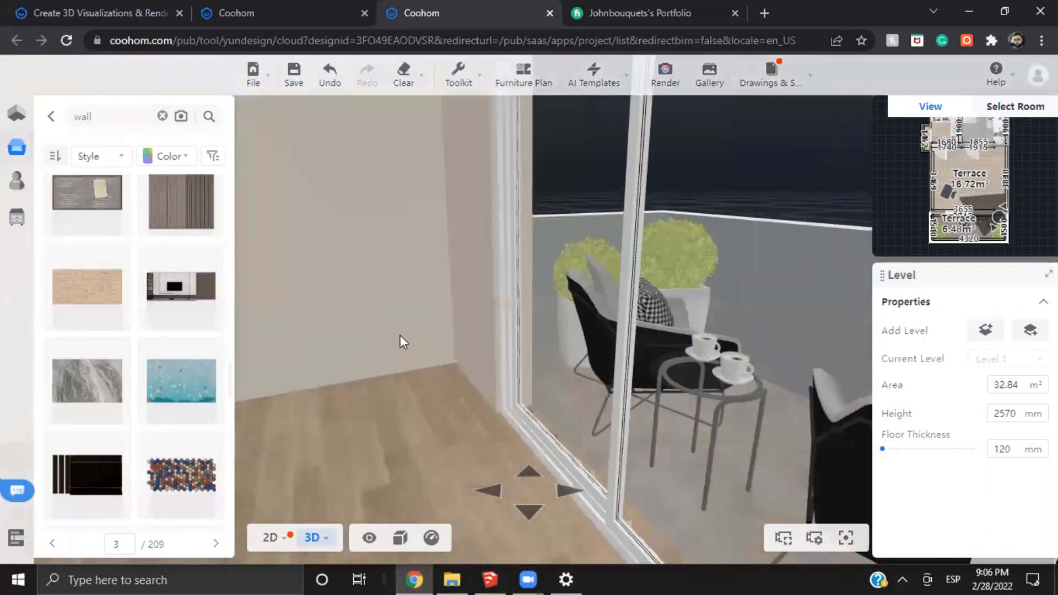
pyautogui.moveTo(401, 340); pyautogui.dragTo(727, 313)
pyautogui.moveTo(500, 314); pyautogui.dragTo(634, 358)
pyautogui.scroll(-5, 634, 358)
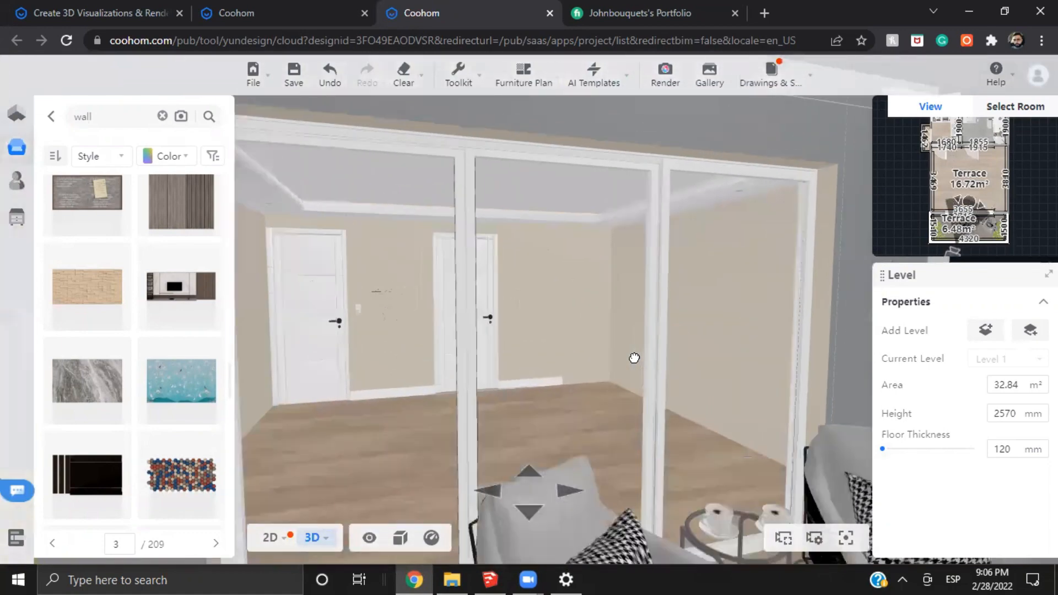
pyautogui.scroll(5, 634, 350)
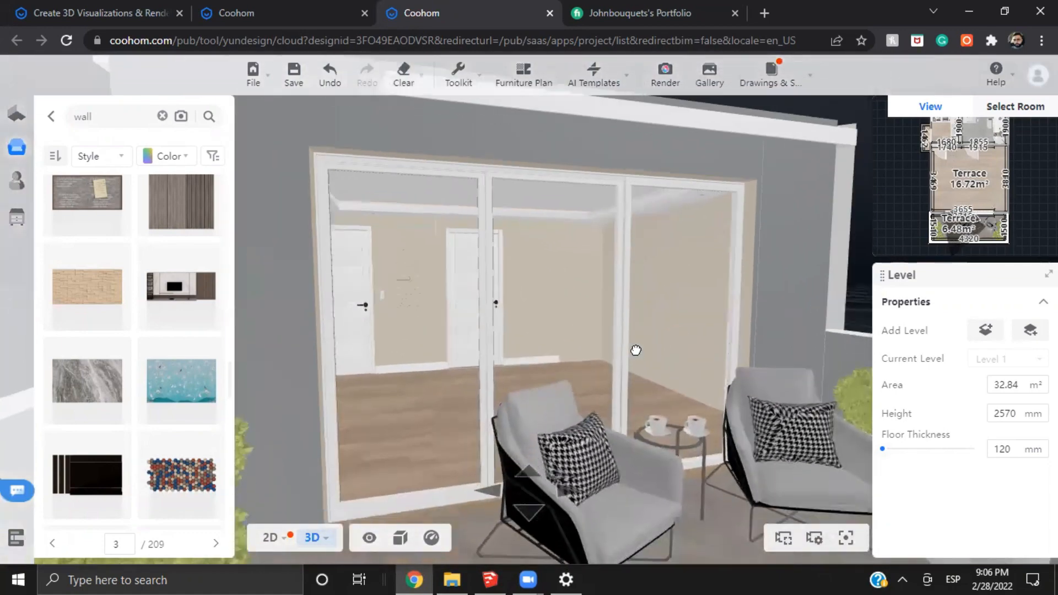
pyautogui.scroll(5, 606, 341)
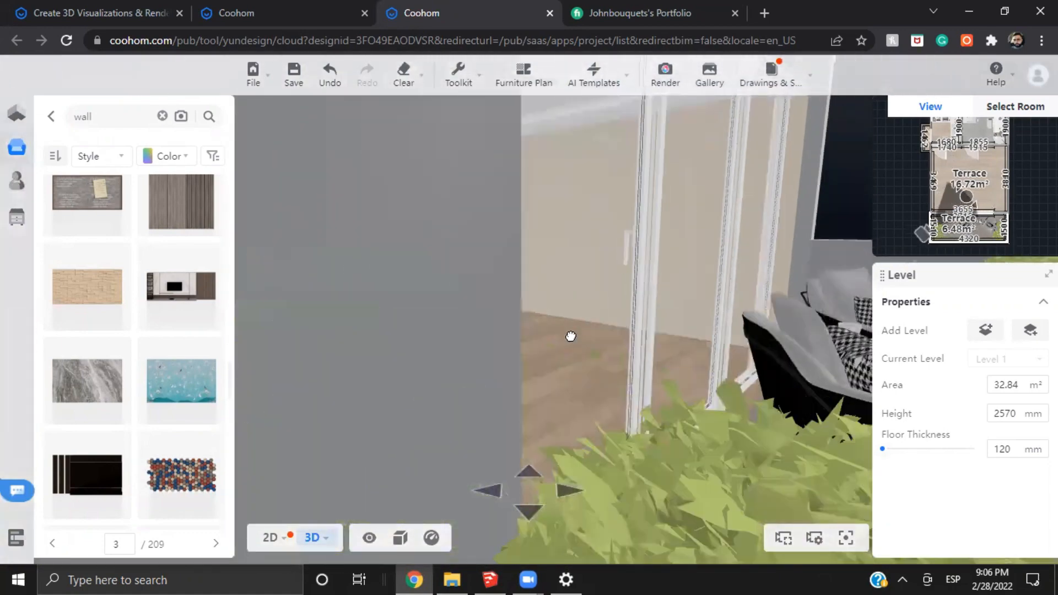
pyautogui.moveTo(461, 355); pyautogui.dragTo(567, 304)
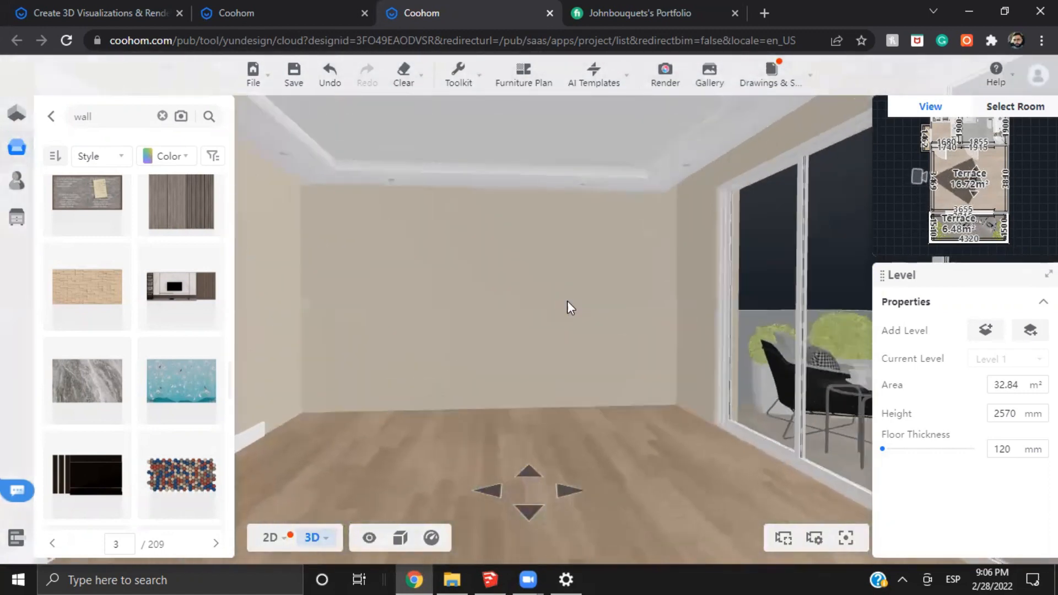
# Return to the render setup and load the saved bedroom snapshot as the camera angle
pyautogui.click(661, 74)
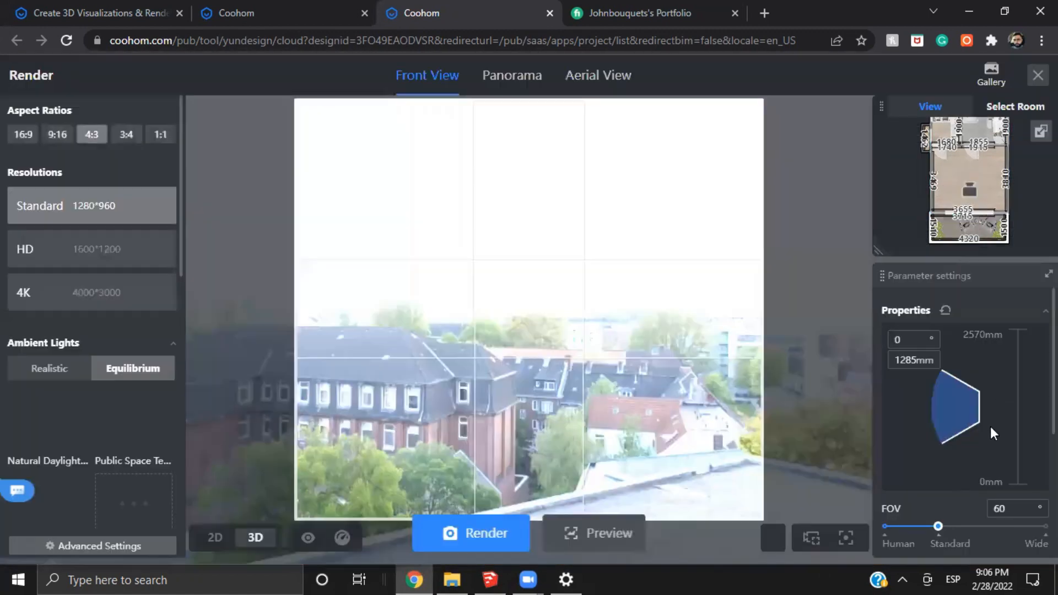
pyautogui.scroll(-4, 990, 425)
pyautogui.click(992, 510)
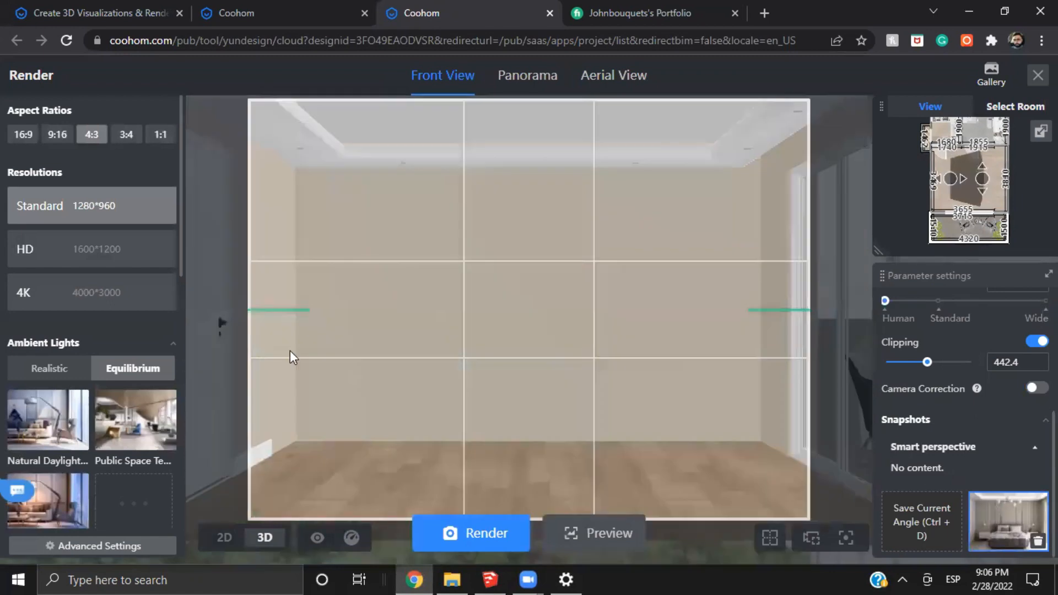
# Open the customized Natural Daylight light template for editing and display the room as a 2D floor plan
pyautogui.scroll(-2, 34, 269)
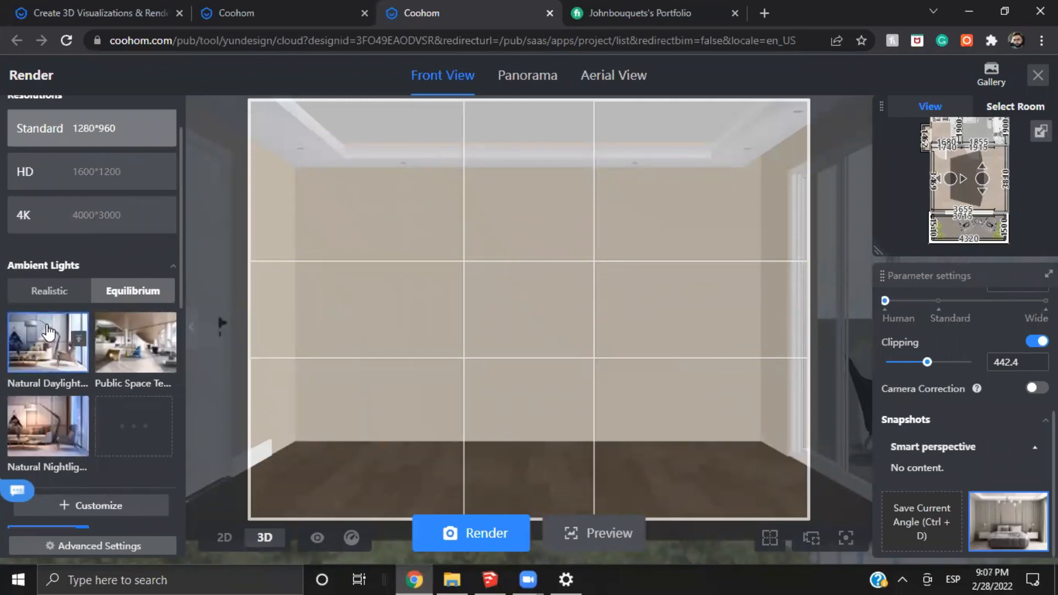
pyautogui.scroll(-3, 47, 327)
pyautogui.moveTo(80, 328)
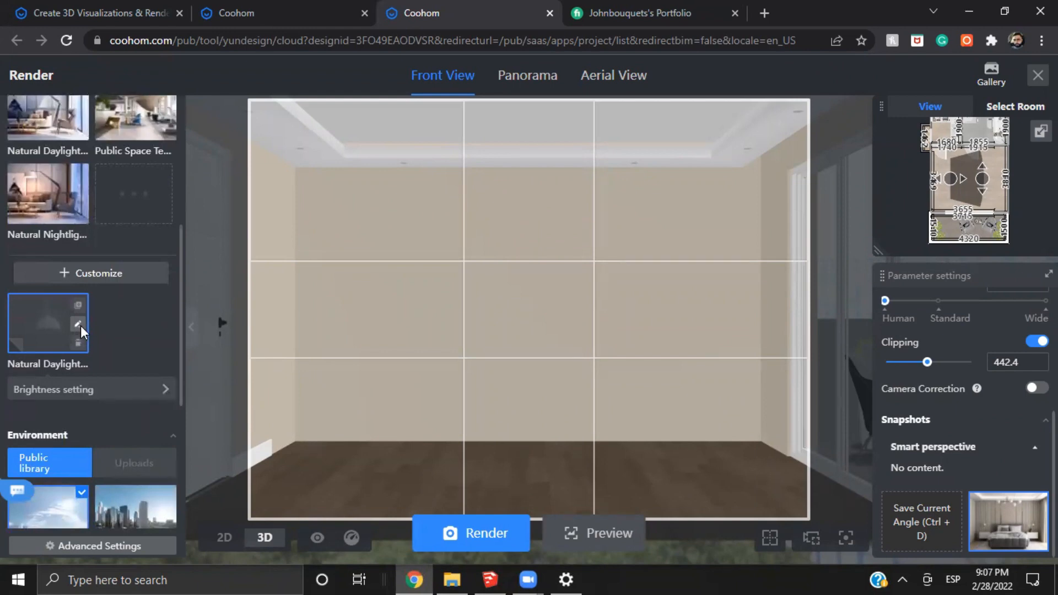
pyautogui.click(79, 324)
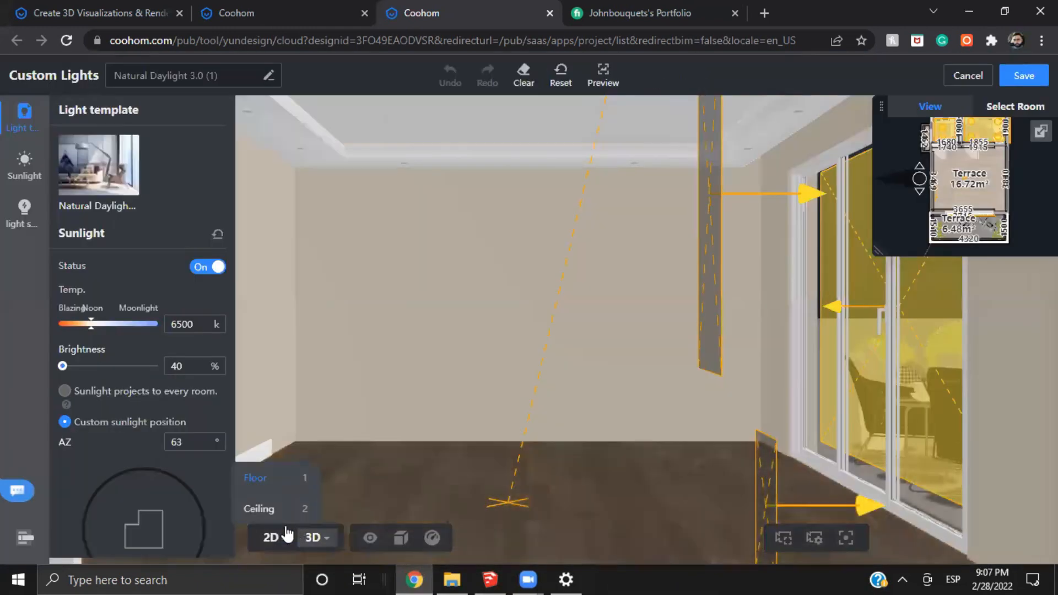
pyautogui.click(287, 534)
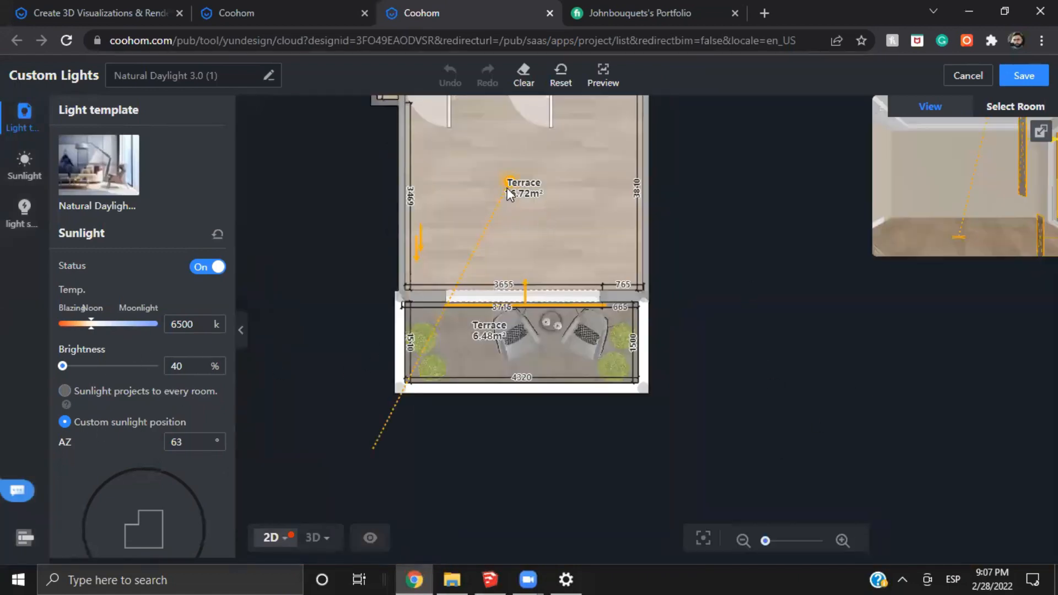
# Try moving the sun to an azimuth of 63° and an elevation of 44°
pyautogui.scroll(-3, 177, 409)
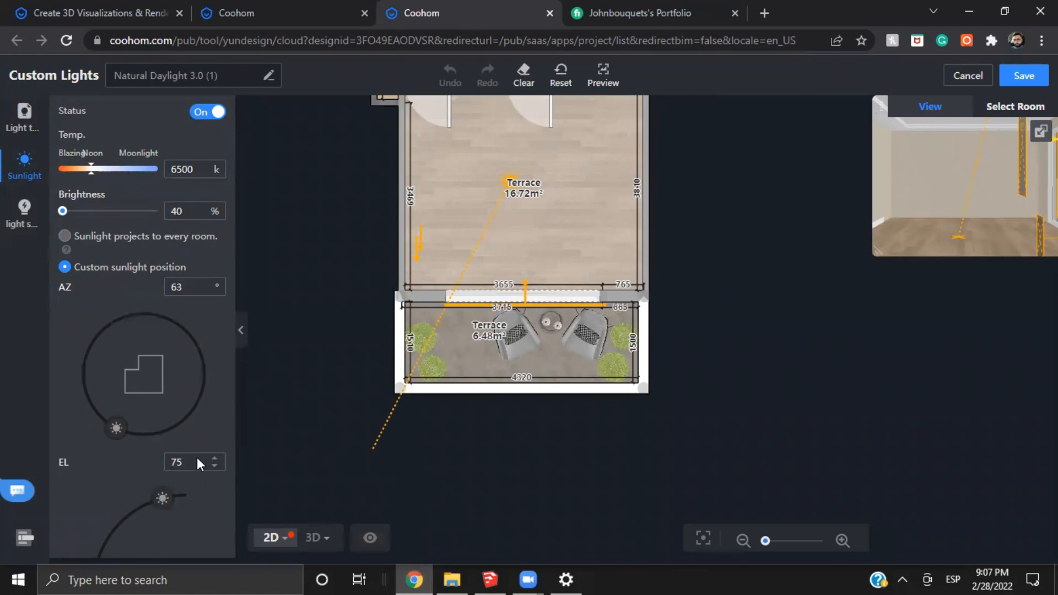
pyautogui.moveTo(114, 433)
pyautogui.mouseDown()
pyautogui.moveTo(150, 444)
pyautogui.moveTo(152, 457)
pyautogui.moveTo(99, 455)
pyautogui.moveTo(123, 457)
pyautogui.moveTo(126, 435)
pyautogui.mouseUp()
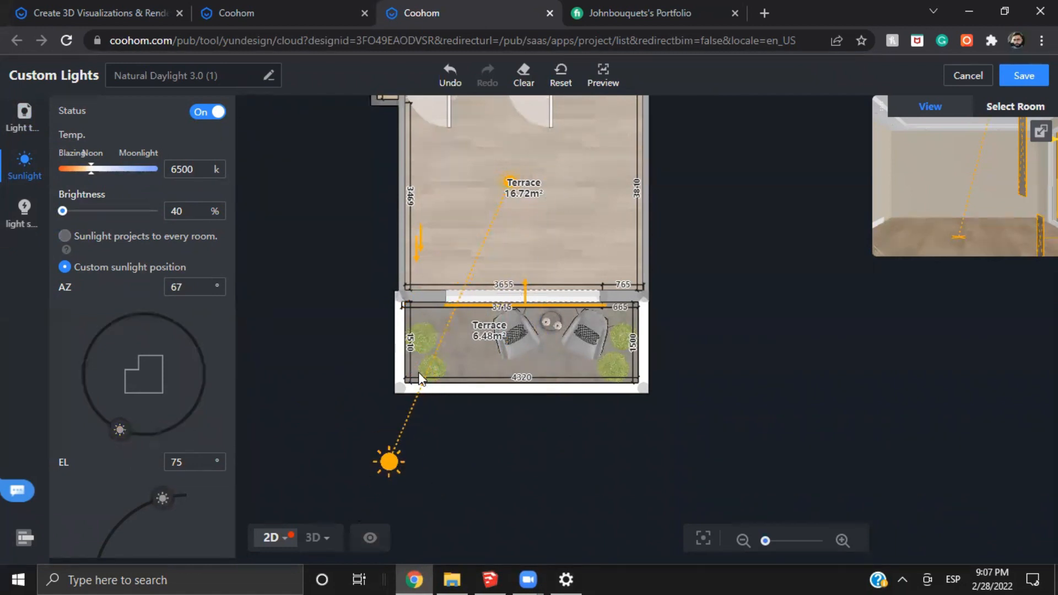
pyautogui.moveTo(391, 454)
pyautogui.mouseDown()
pyautogui.moveTo(507, 478)
pyautogui.moveTo(360, 466)
pyautogui.mouseUp()
pyautogui.click(217, 292)
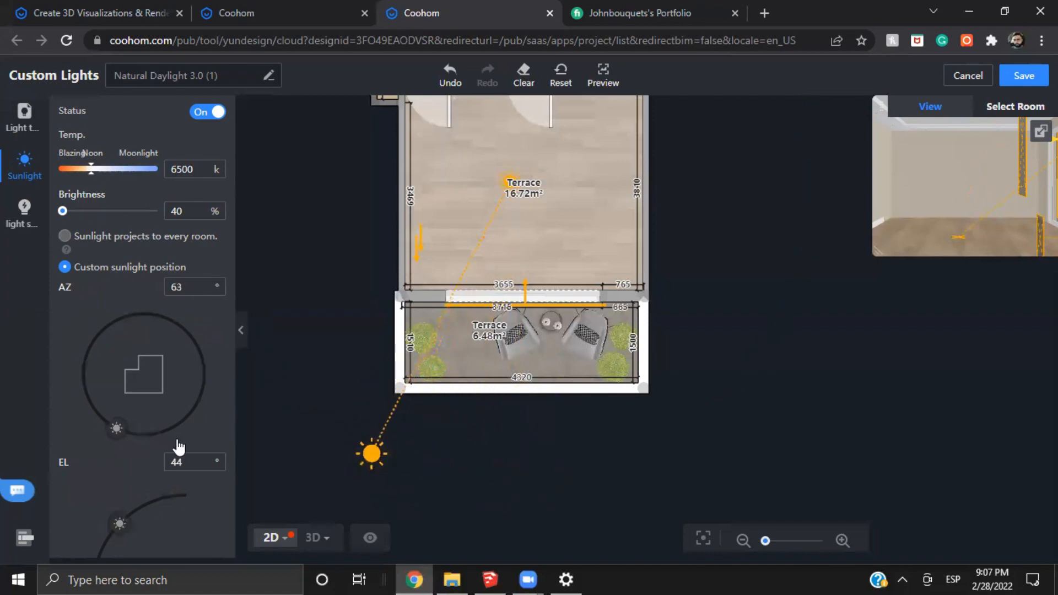
# Set the sun's azimuth to 67° and its elevation to 75°
pyautogui.scroll(-3, 178, 446)
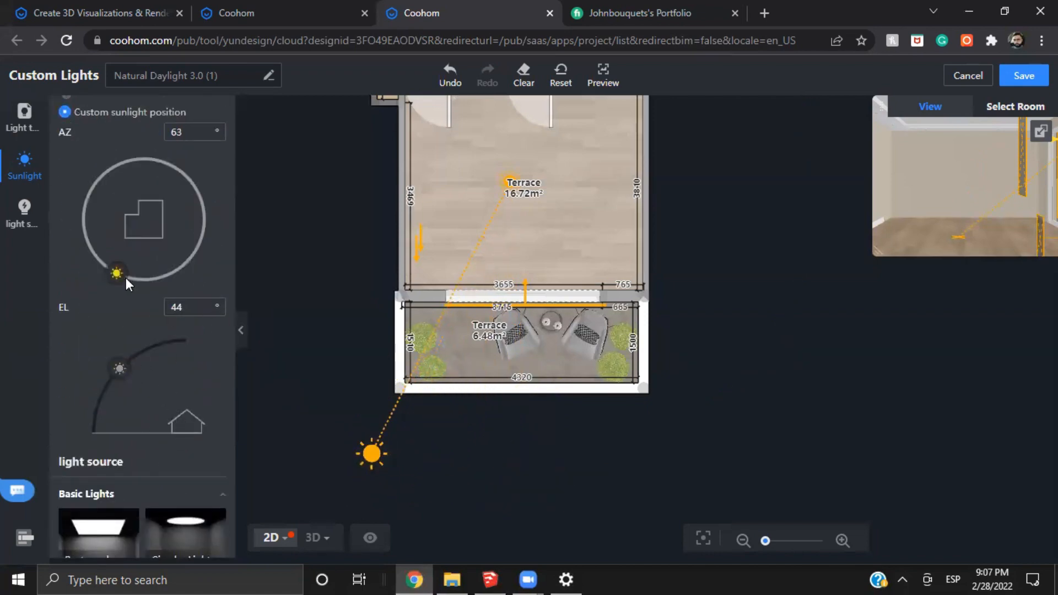
pyautogui.moveTo(126, 279); pyautogui.dragTo(131, 291)
pyautogui.press('Tab')
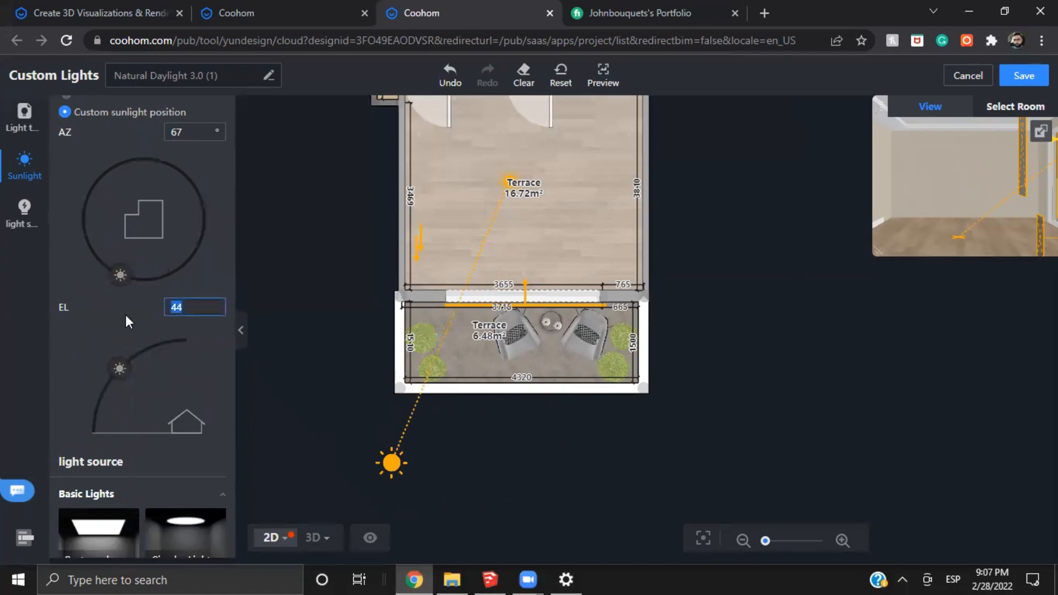
pyautogui.write('75')
pyautogui.press('Return')
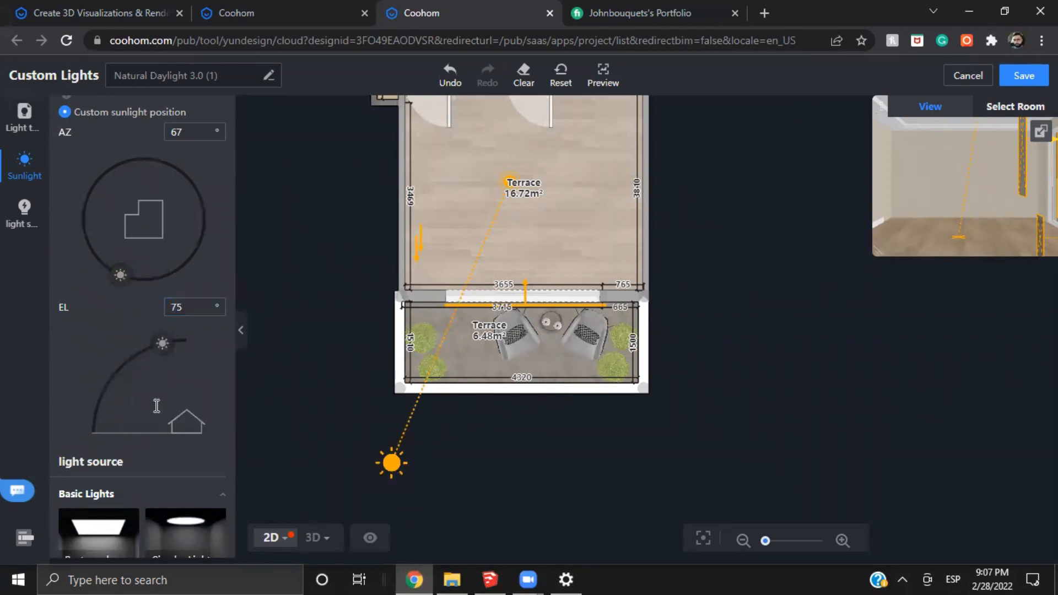
pyautogui.scroll(5, 127, 357)
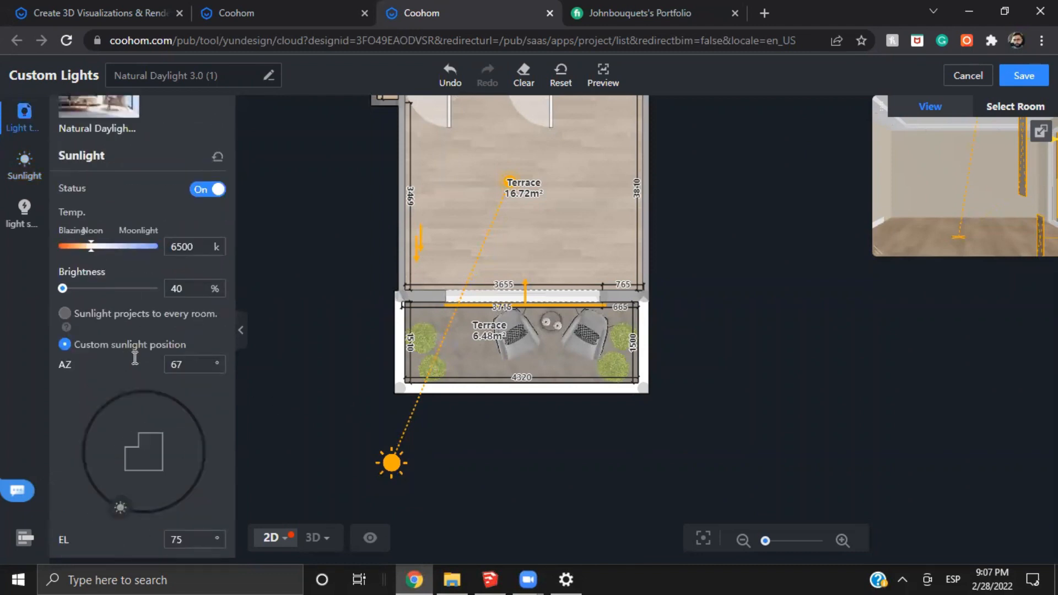
pyautogui.click(190, 289)
pyautogui.moveTo(739, 264); pyautogui.dragTo(737, 296)
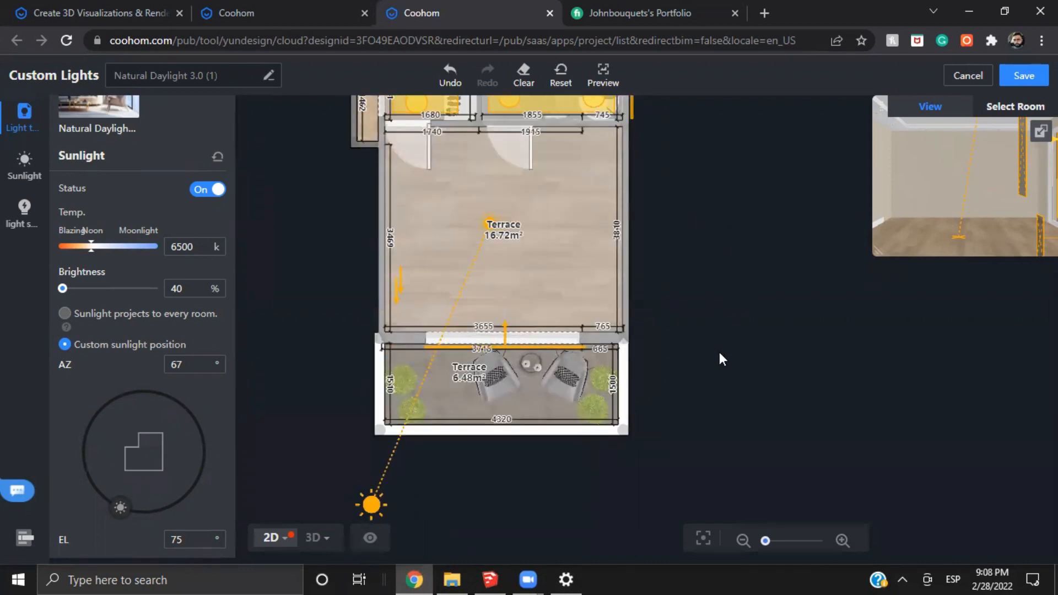
pyautogui.moveTo(719, 352)
pyautogui.mouseDown()
pyautogui.moveTo(700, 336)
pyautogui.moveTo(721, 343)
pyautogui.mouseUp()
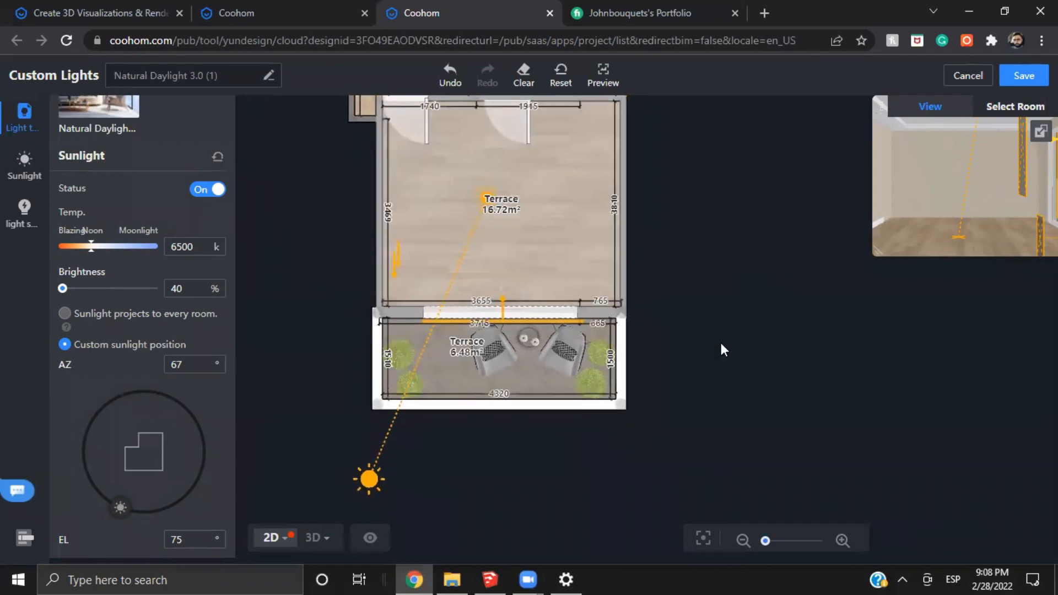
# Lower the sun's elevation to 53°
pyautogui.scroll(-2, 204, 430)
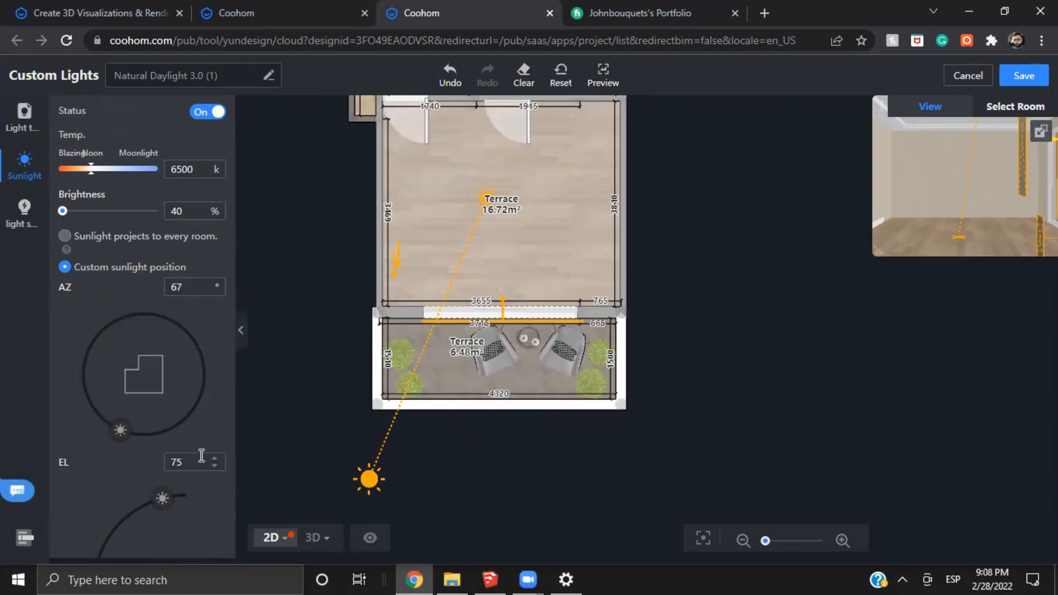
pyautogui.scroll(-2, 204, 449)
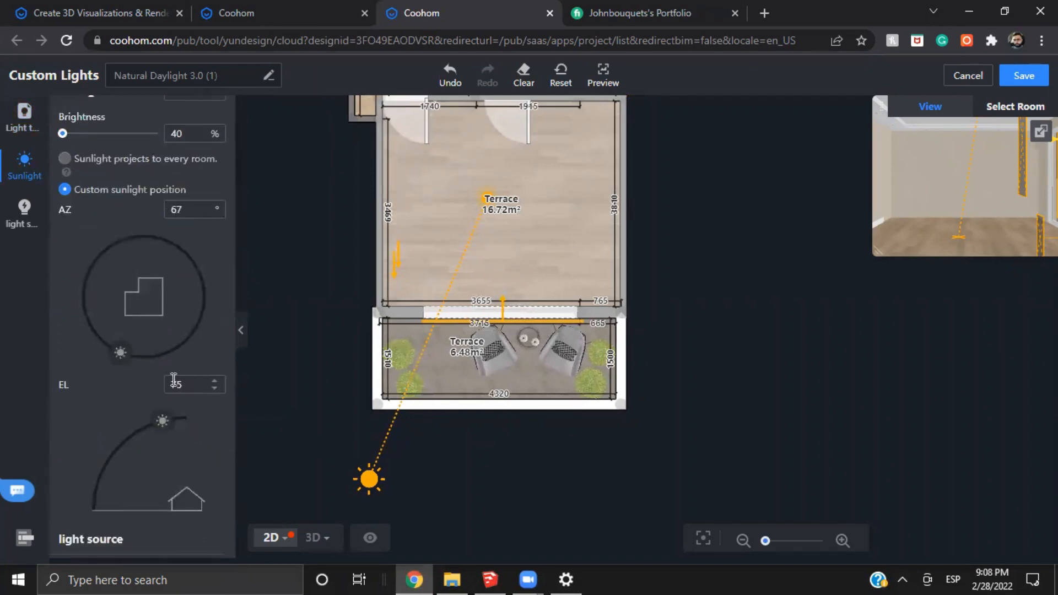
pyautogui.scroll(2, 180, 358)
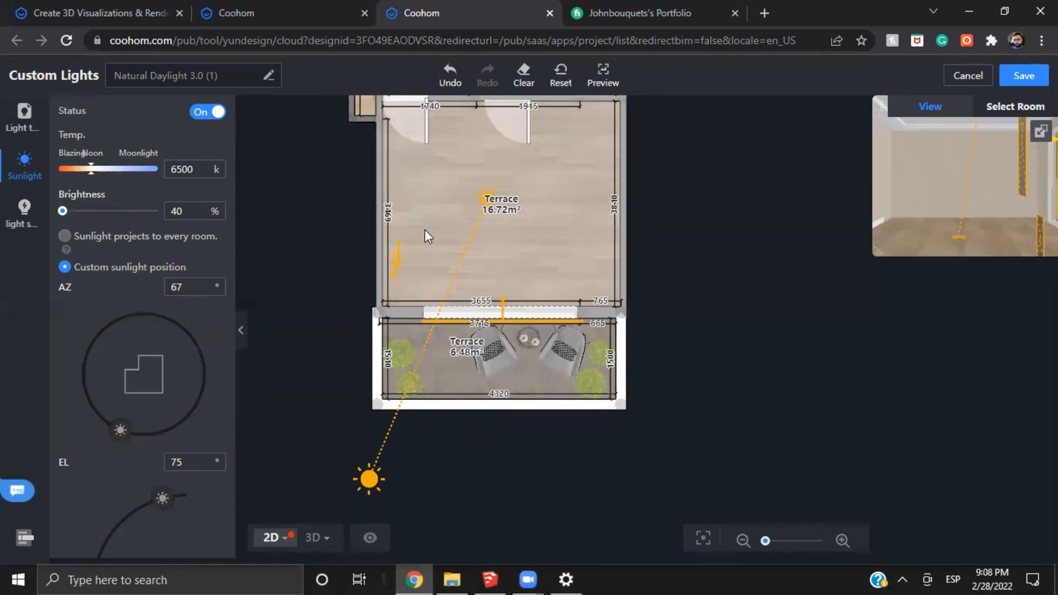
pyautogui.moveTo(500, 205); pyautogui.dragTo(402, 236)
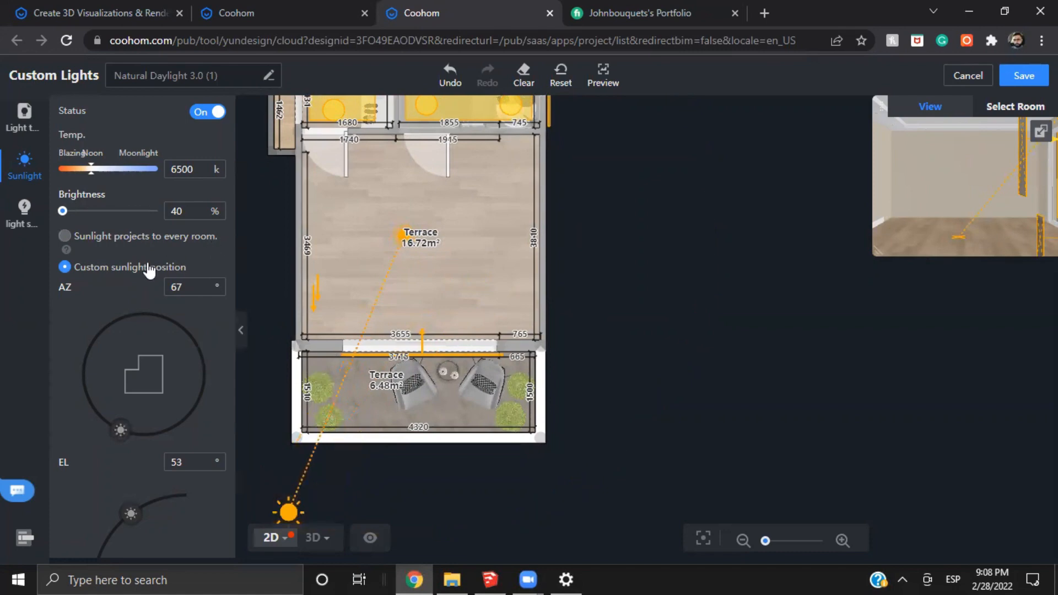
# Try a different sunlight colour temperature and restore it to 6500 K
pyautogui.scroll(2, 147, 265)
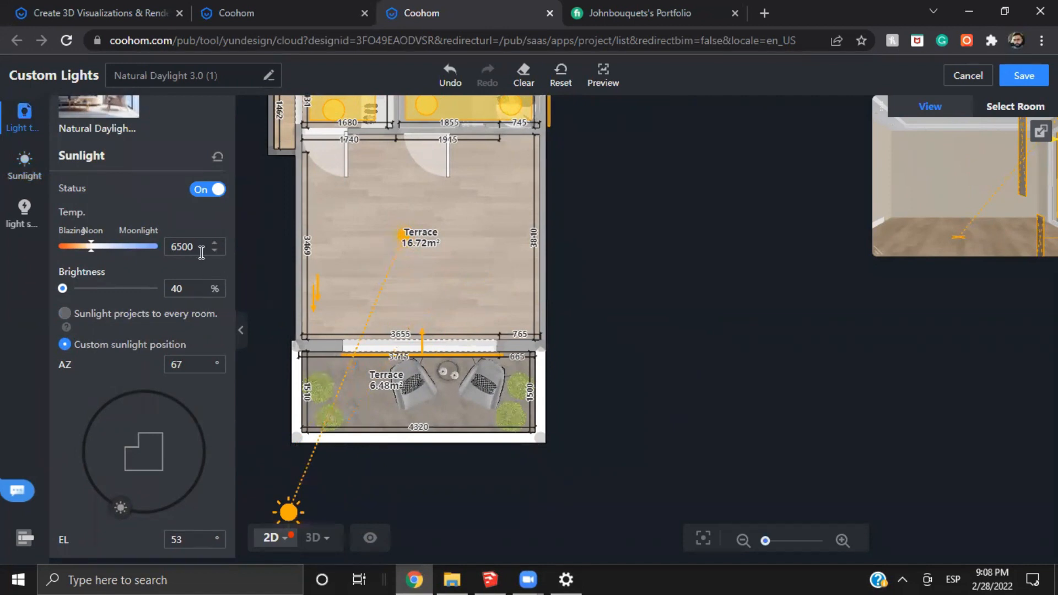
pyautogui.click(172, 249)
pyautogui.write('45')
pyautogui.press('Return')
pyautogui.click(196, 243)
pyautogui.write('6500')
pyautogui.press('Return')
# Examine the available basic and volumetric light sources and the rectangular light at the terrace door on the plan
pyautogui.moveTo(622, 375); pyautogui.dragTo(650, 361)
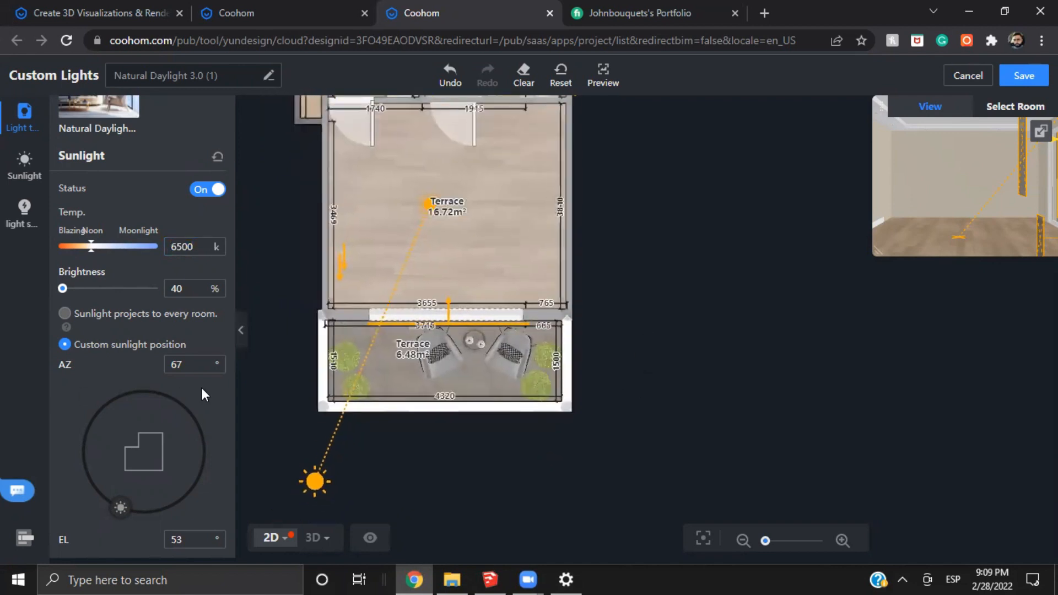
pyautogui.scroll(-4, 206, 409)
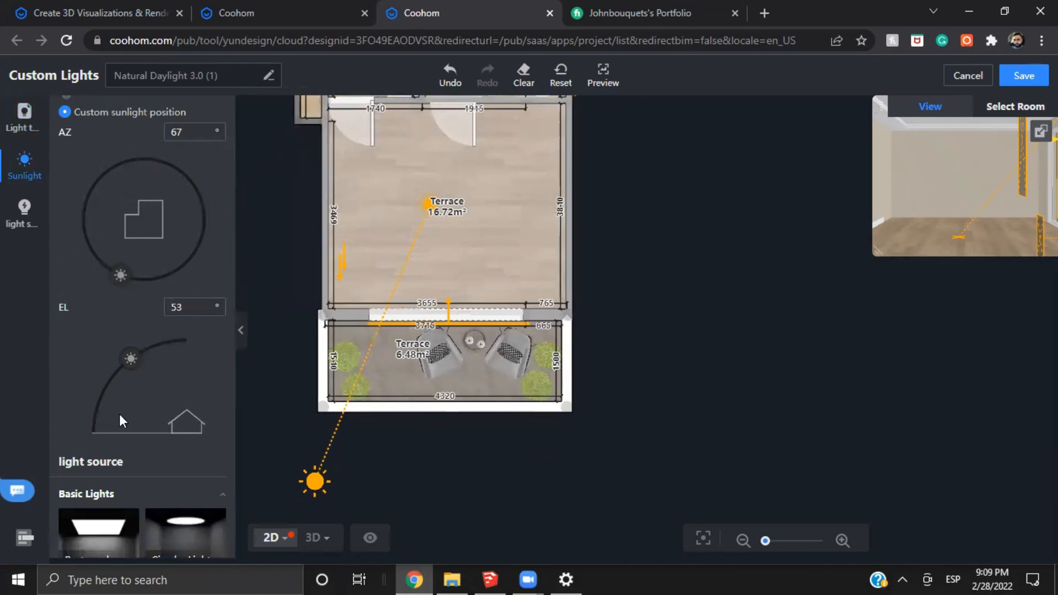
pyautogui.scroll(-2, 128, 393)
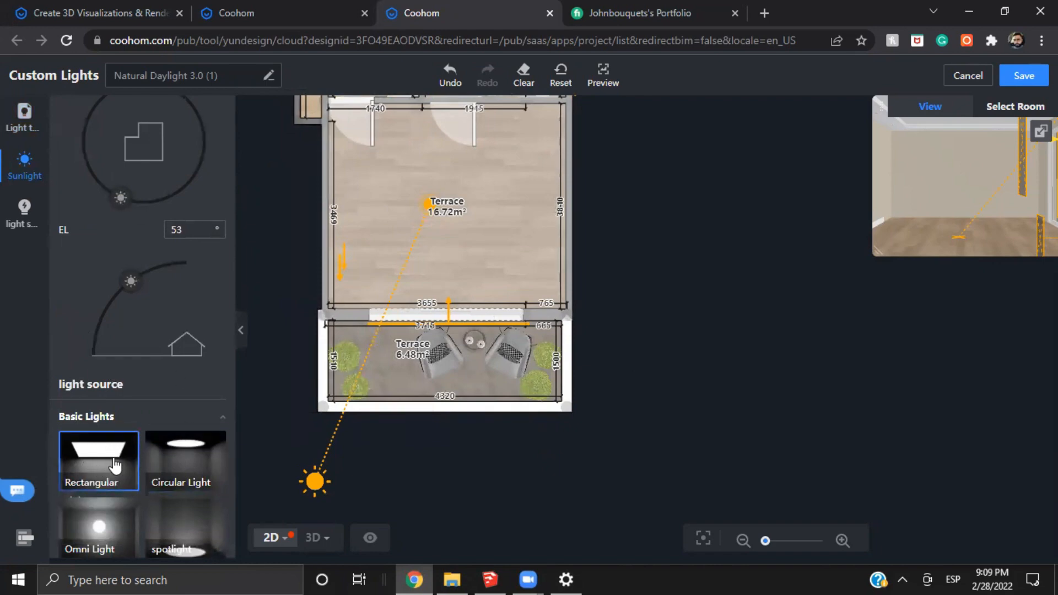
pyautogui.scroll(-4, 112, 386)
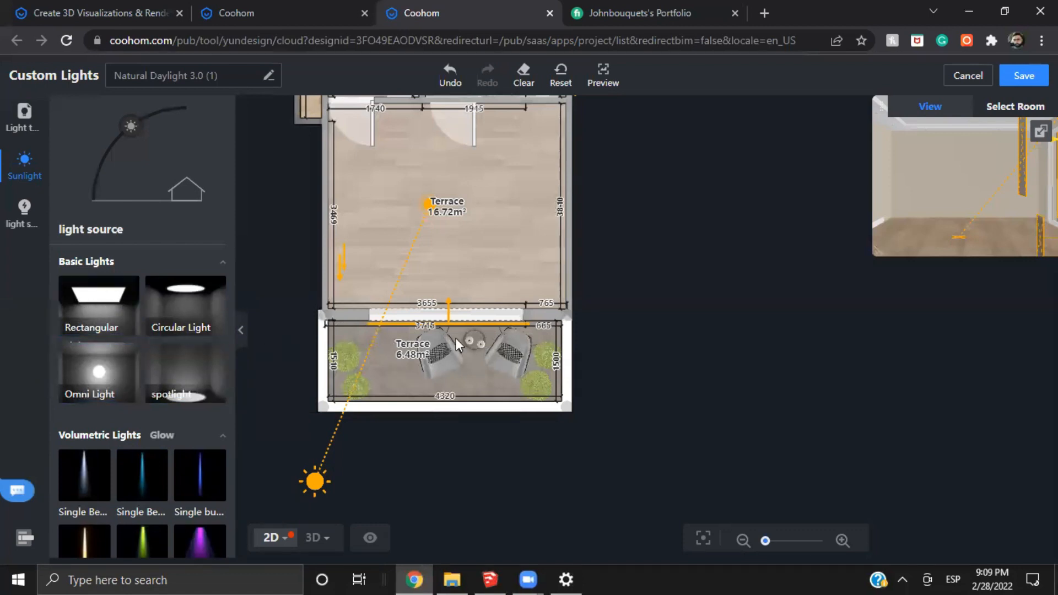
pyautogui.scroll(5, 428, 313)
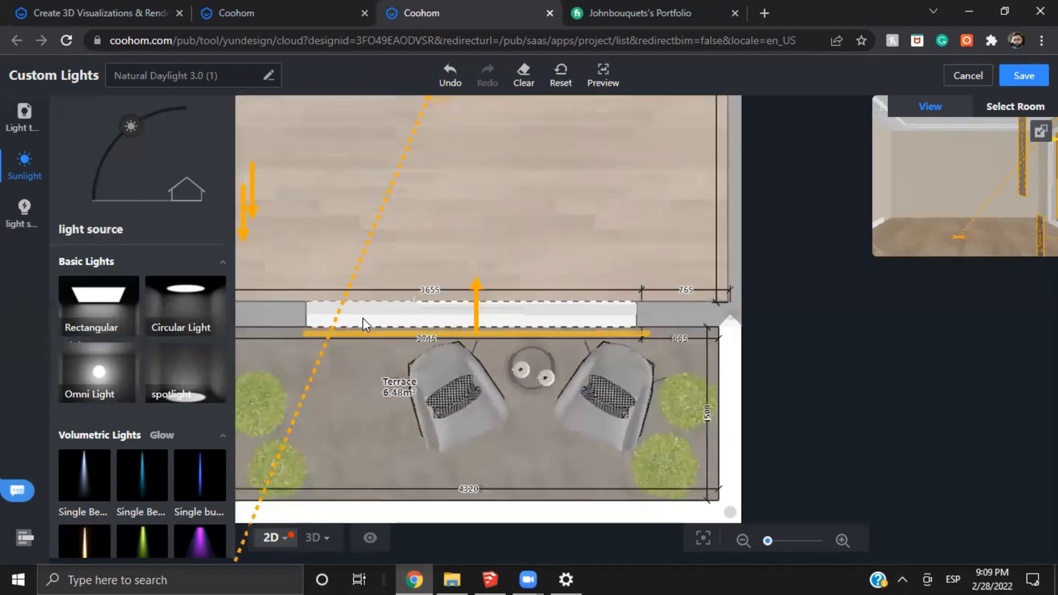
pyautogui.moveTo(388, 314); pyautogui.dragTo(416, 295)
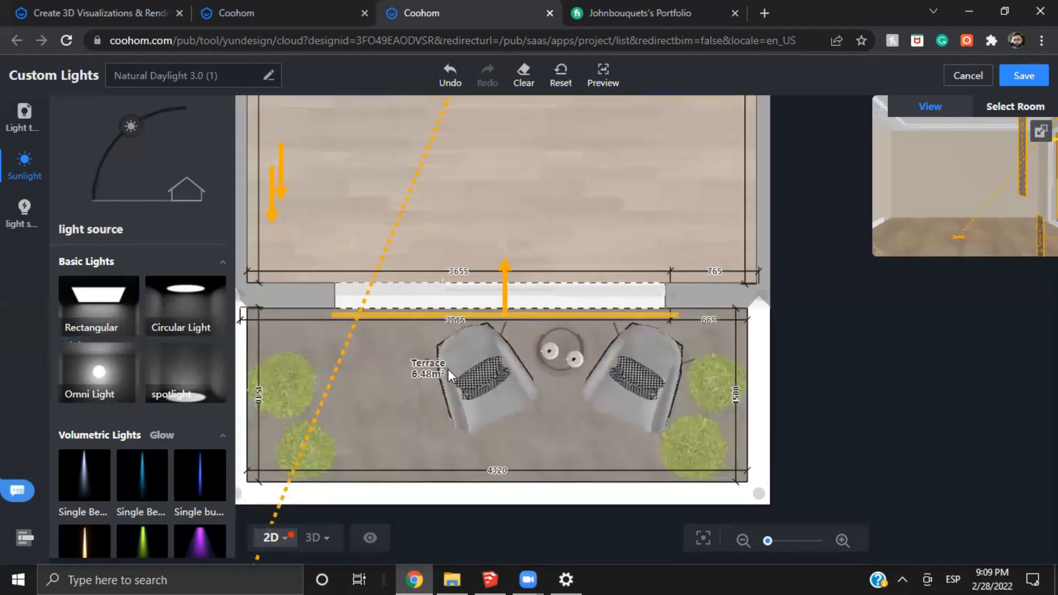
# Select the rectangular light covering the terrace door in 3D and shrink it to the lower-right part of the glazing
pyautogui.click(312, 538)
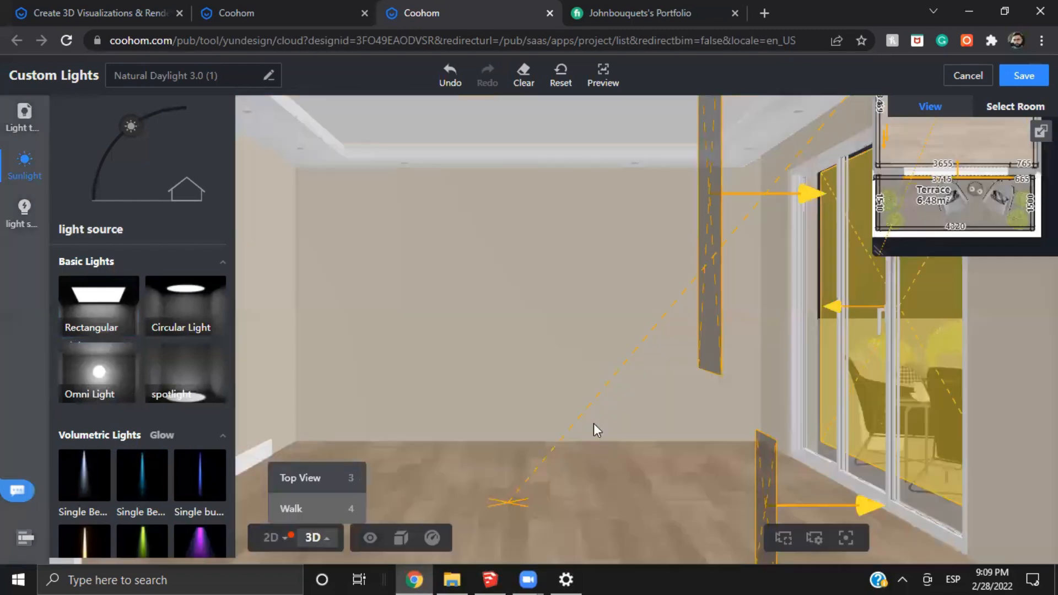
pyautogui.moveTo(544, 421); pyautogui.dragTo(458, 295)
pyautogui.click(464, 276)
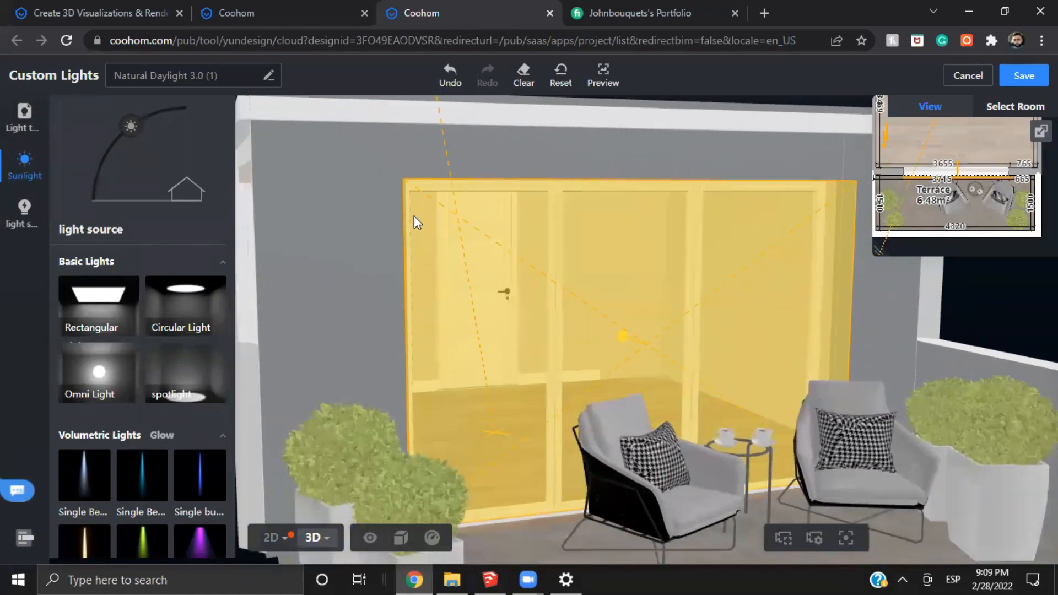
pyautogui.moveTo(333, 325); pyautogui.dragTo(342, 273)
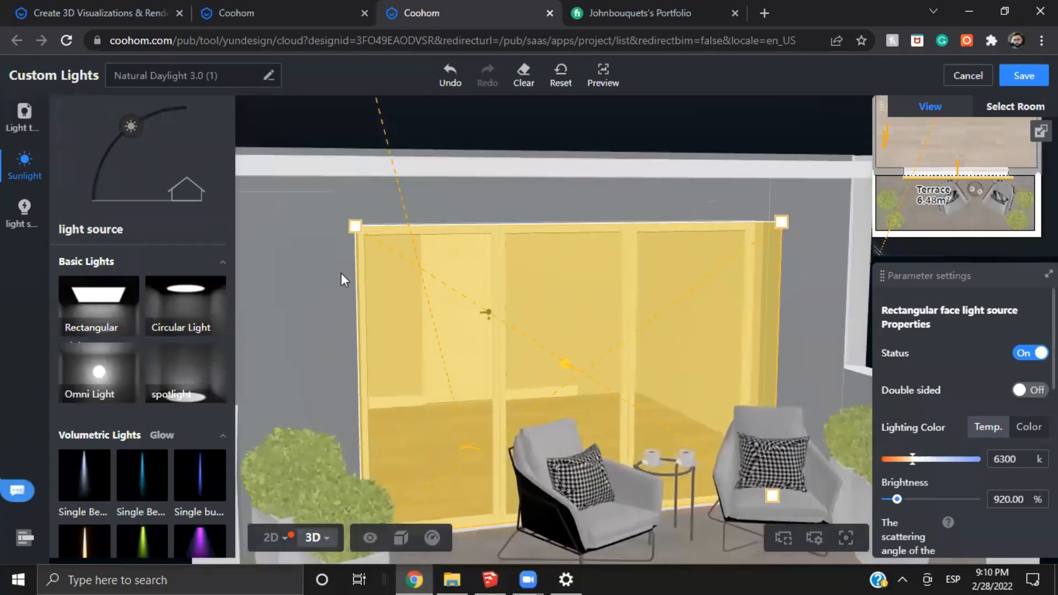
pyautogui.moveTo(356, 226); pyautogui.dragTo(626, 386)
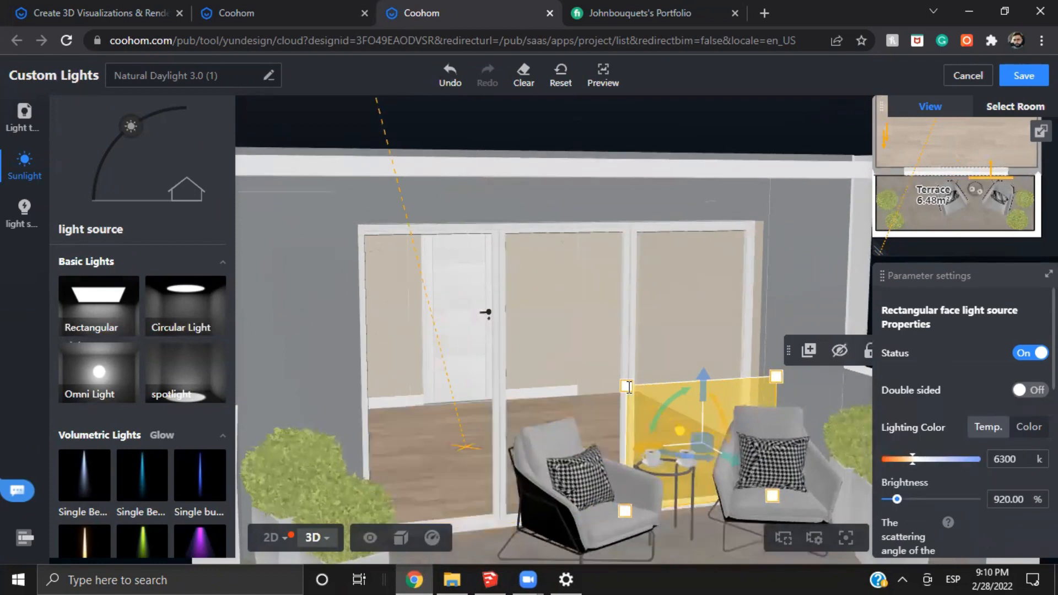
# Undo the resizing of the rectangular light at the terrace door and view its full coverage of the glazing
pyautogui.hotkey('ctrl', 'z')
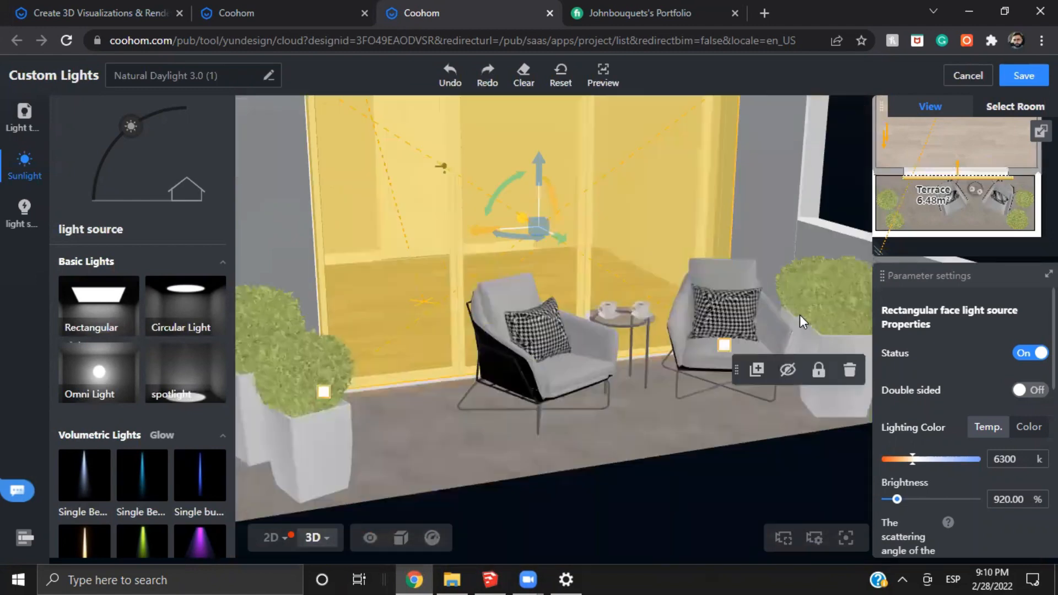
pyautogui.moveTo(770, 176); pyautogui.dragTo(788, 256, button='right')
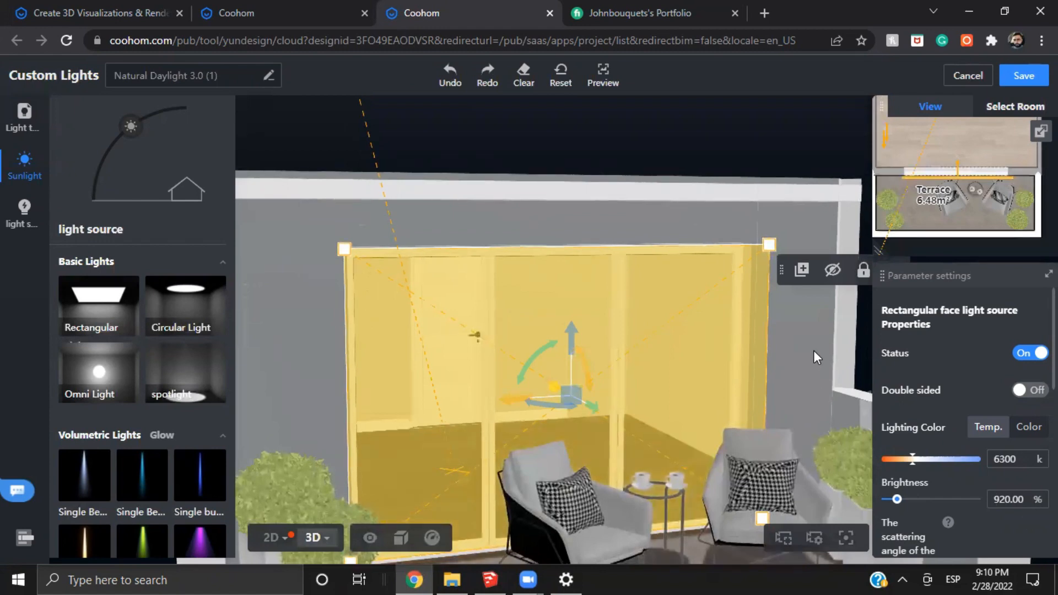
pyautogui.moveTo(783, 429); pyautogui.dragTo(795, 362, button='right')
pyautogui.scroll(-1, 533, 299)
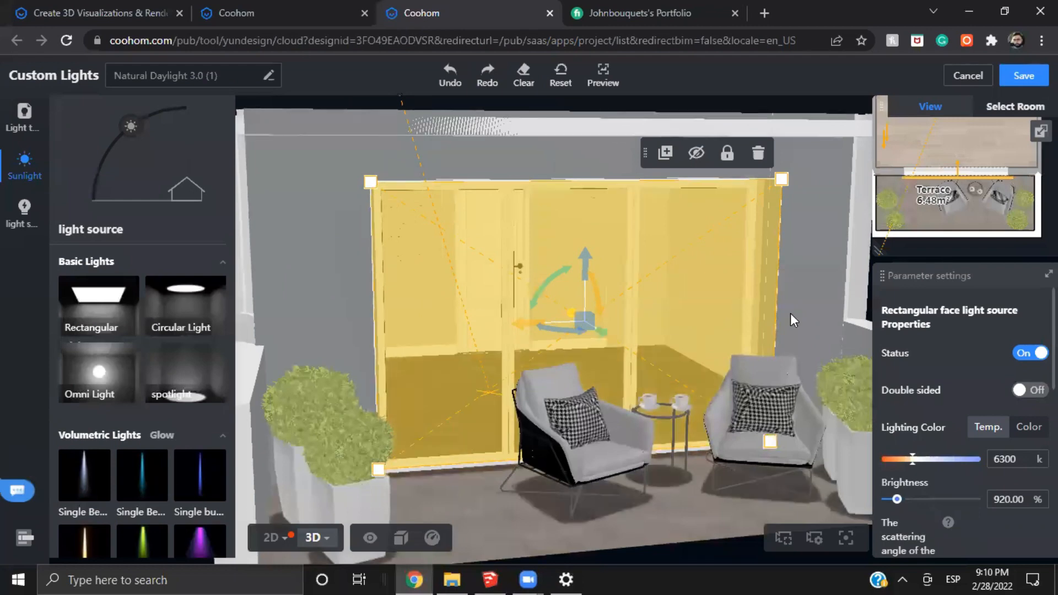
pyautogui.moveTo(798, 307); pyautogui.dragTo(795, 308)
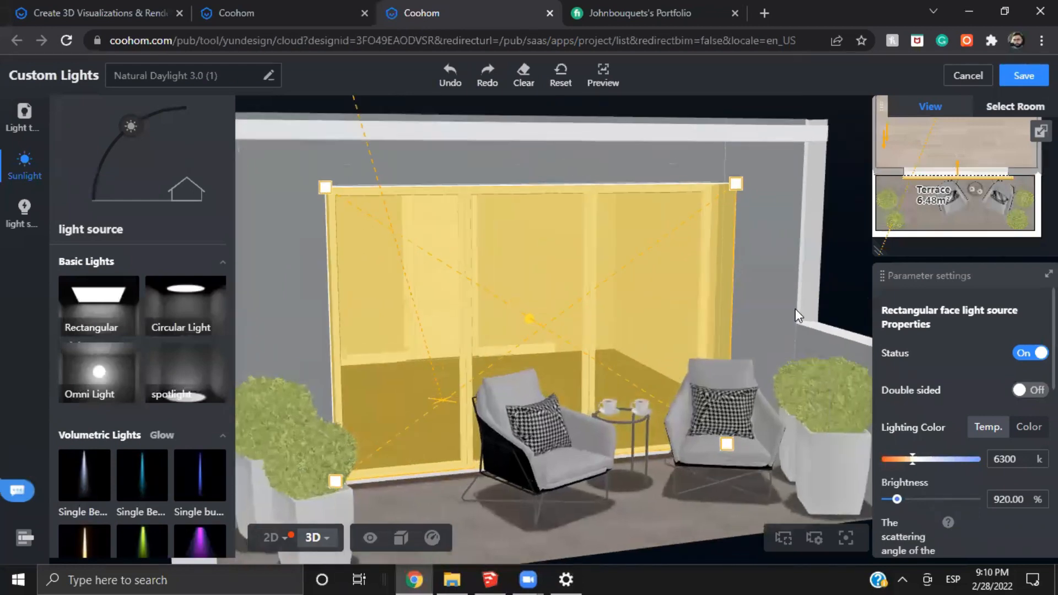
pyautogui.scroll(1, 794, 312)
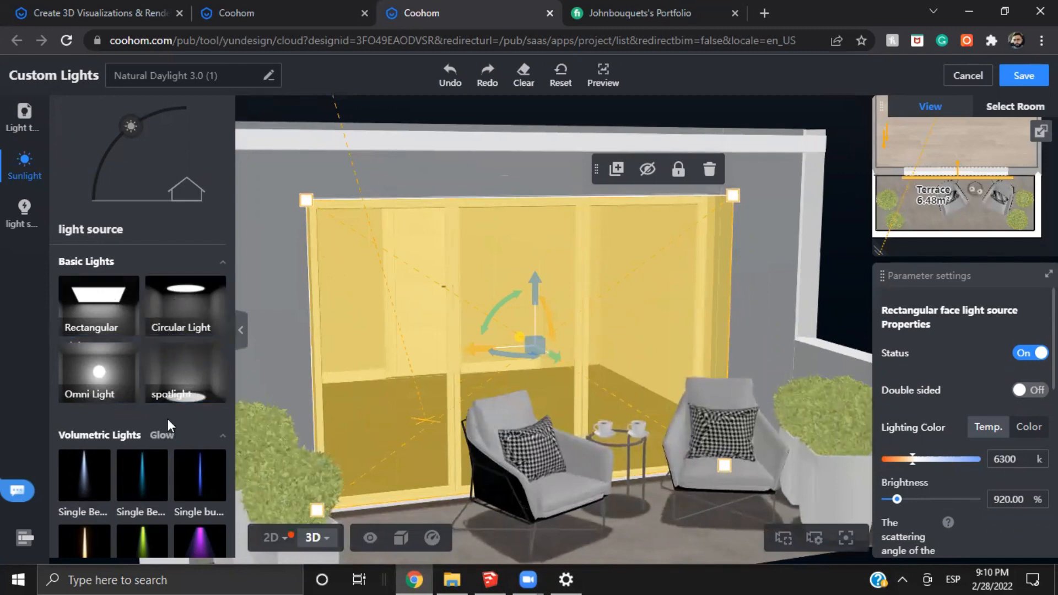
# Examine the basic and volumetric light sources available for the custom lighting template
pyautogui.scroll(-5, 165, 407)
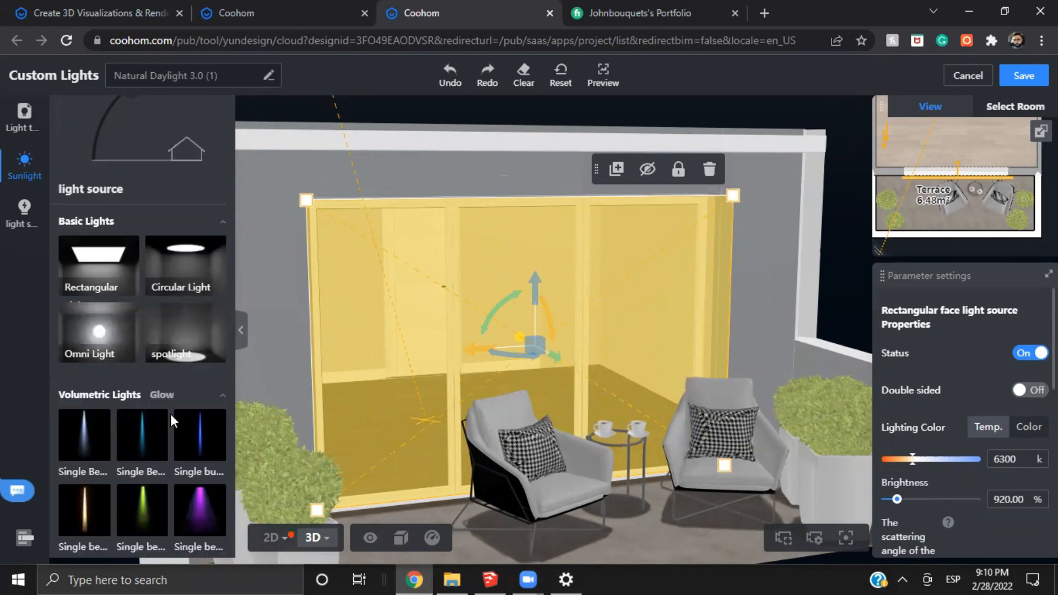
pyautogui.scroll(5, 111, 430)
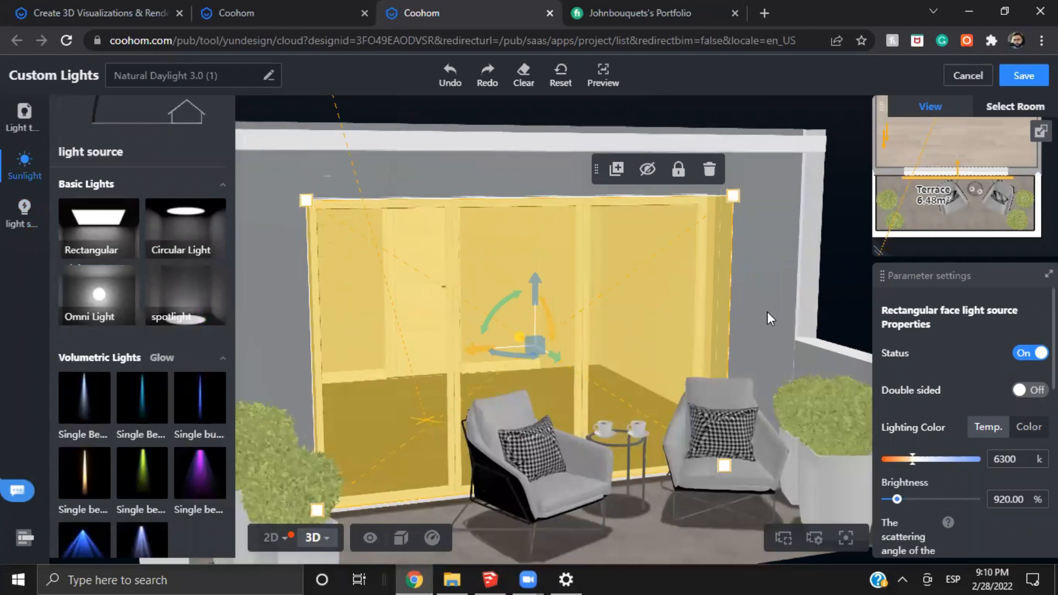
pyautogui.scroll(5, 766, 317)
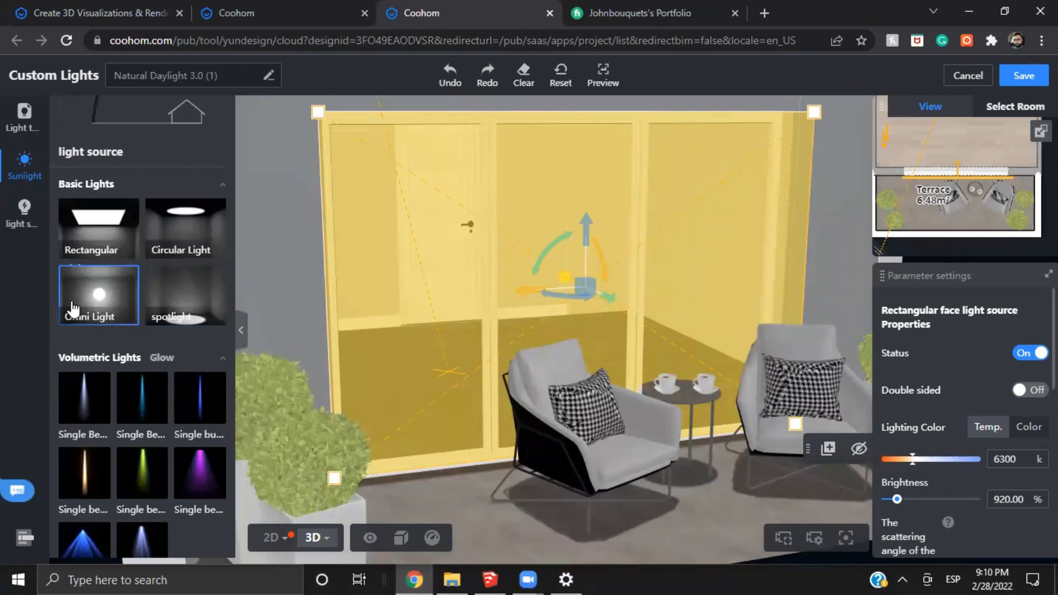
pyautogui.scroll(-1, 94, 316)
pyautogui.scroll(-2, 93, 317)
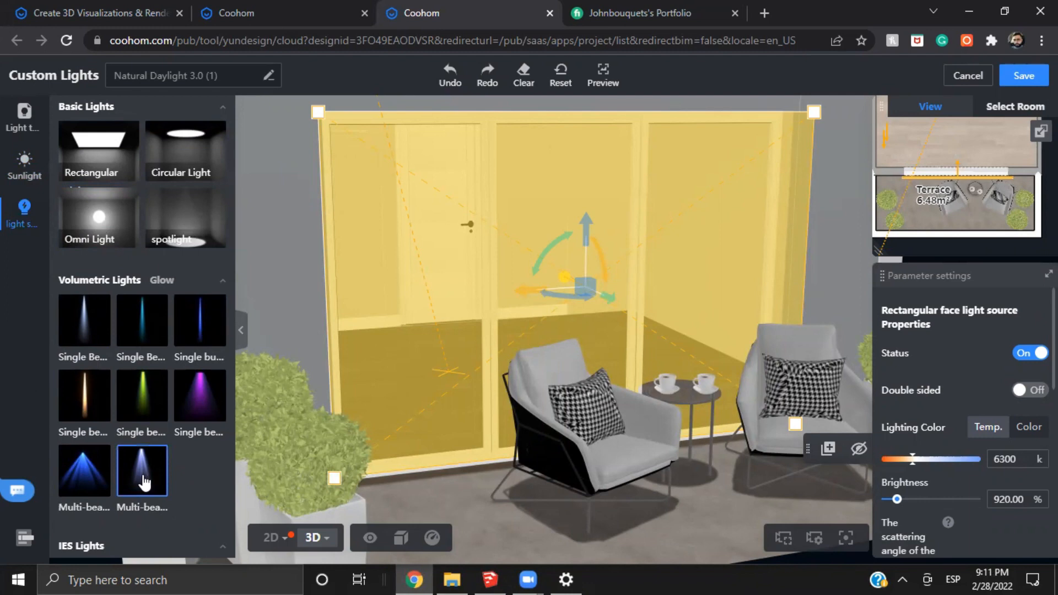
# Switch to File Explorer and open image 1 from the scene 4 folder of a past client project in Documents > Fiverr
pyautogui.click(452, 579)
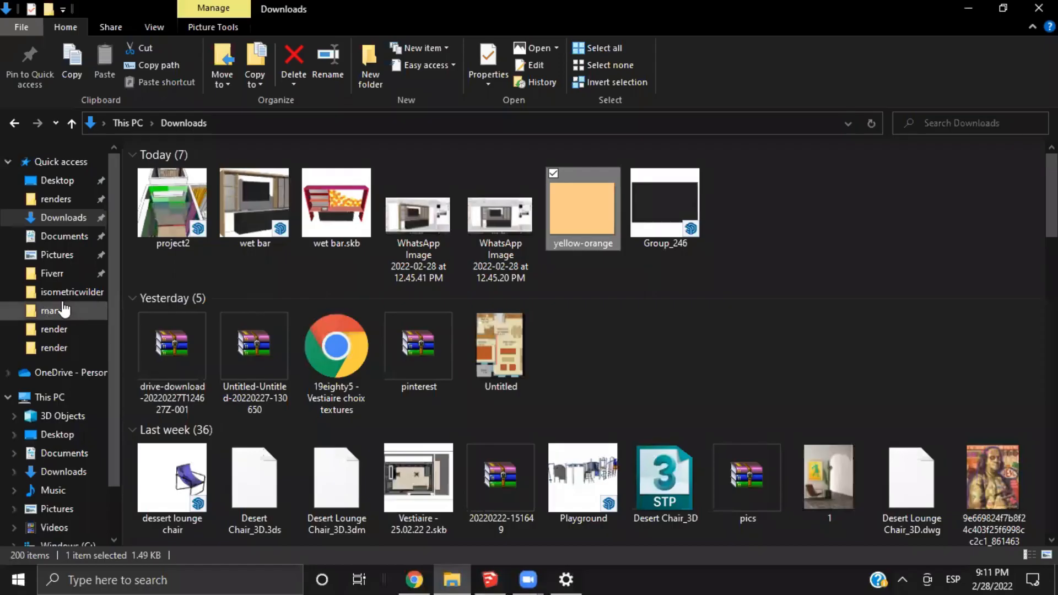
pyautogui.click(52, 273)
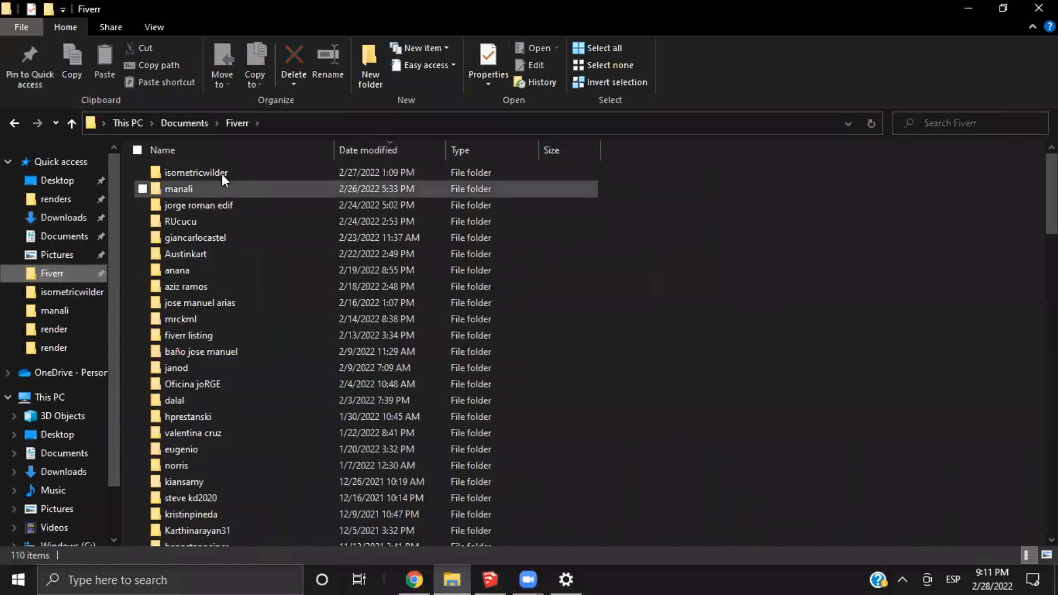
pyautogui.doubleClick(223, 221)
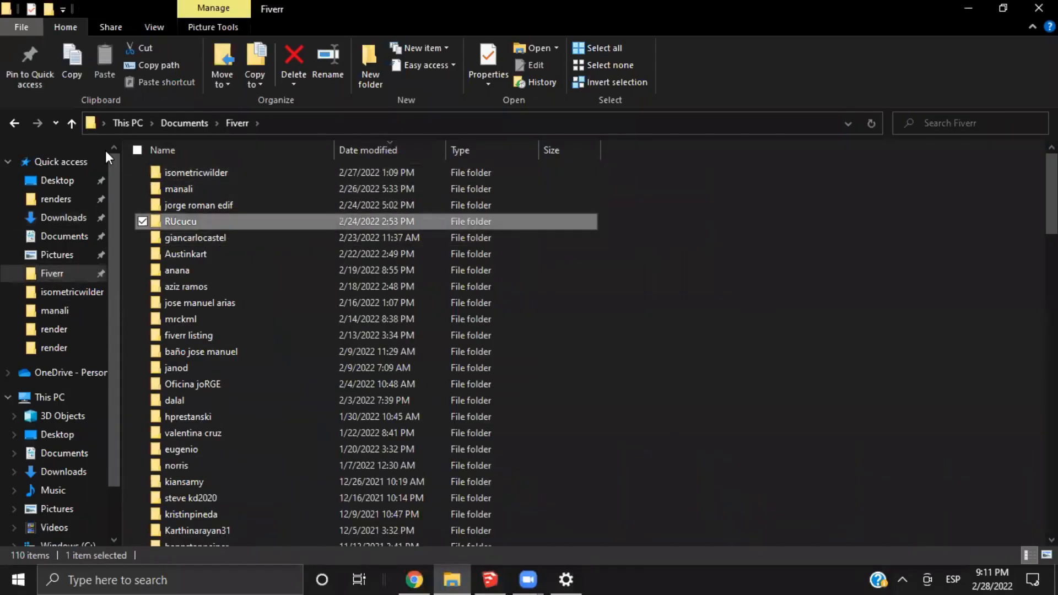
pyautogui.click(15, 124)
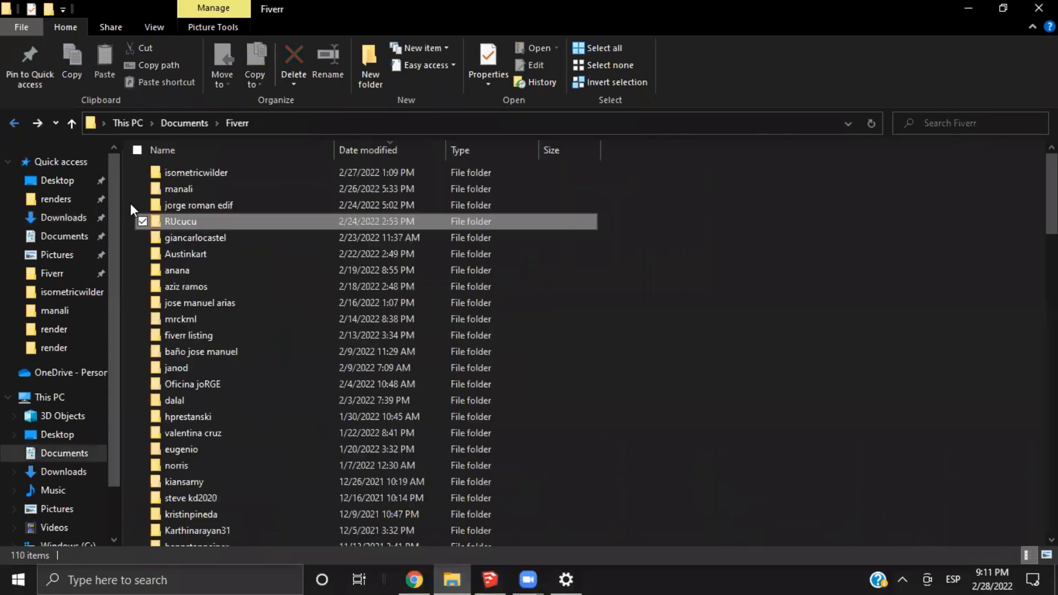
pyautogui.doubleClick(200, 254)
pyautogui.doubleClick(203, 220)
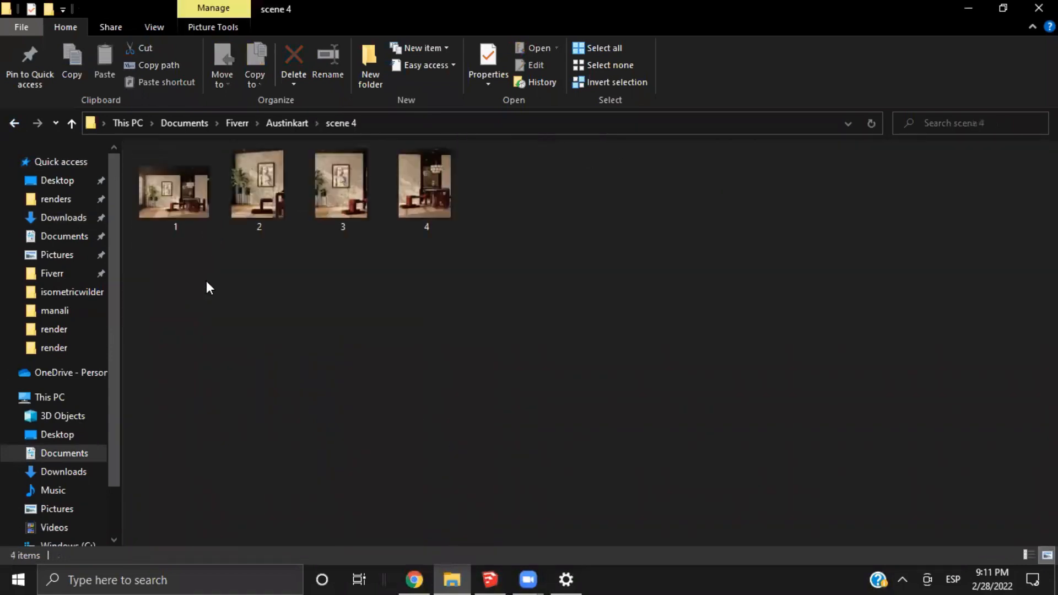
pyautogui.doubleClick(170, 191)
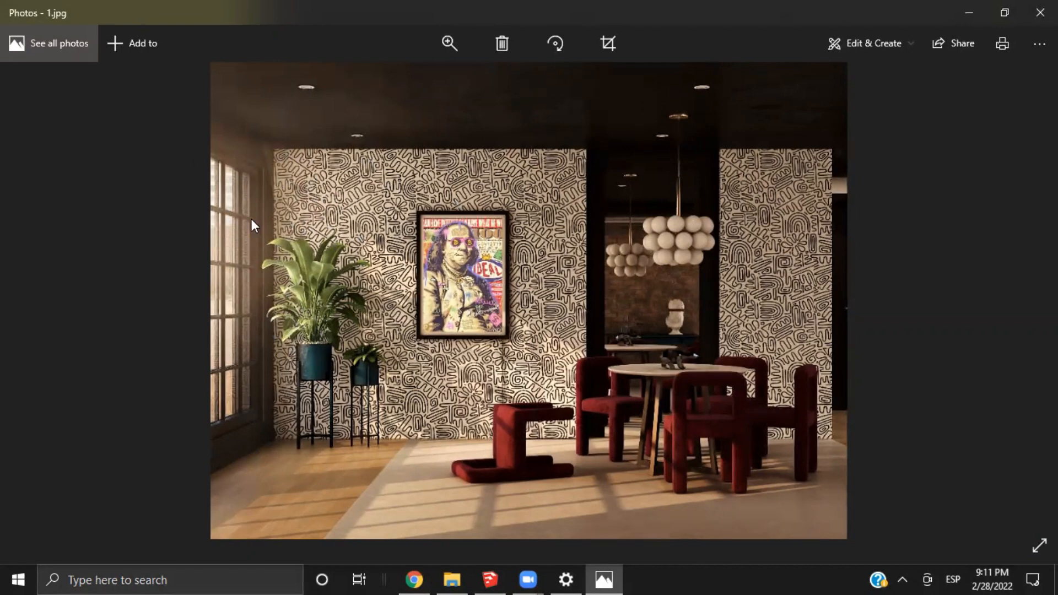
# Return to Coohom and examine the IES lights in the light source library
pyautogui.click(414, 576)
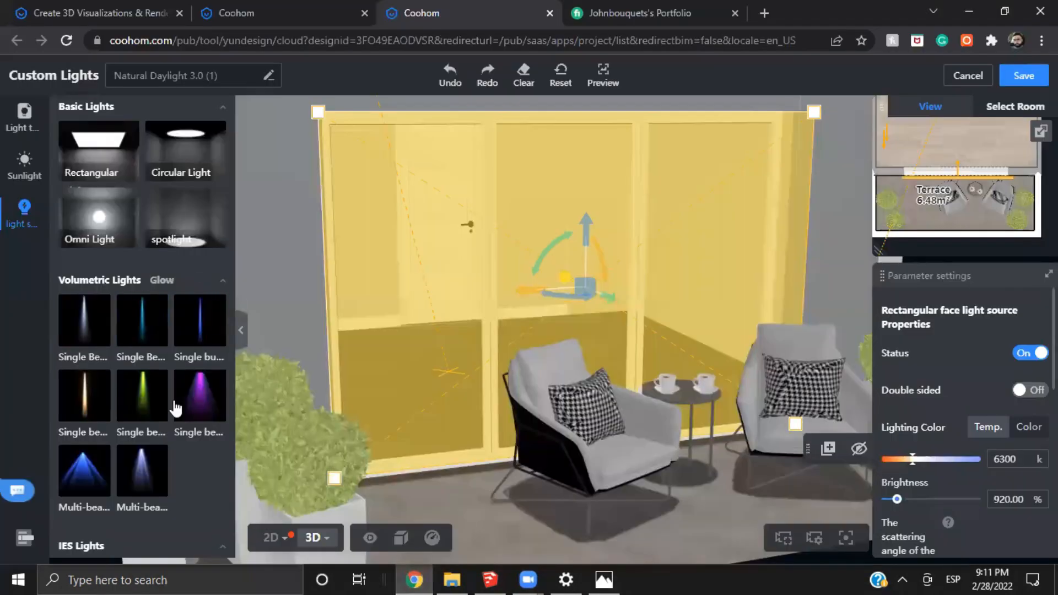
pyautogui.scroll(-6, 145, 333)
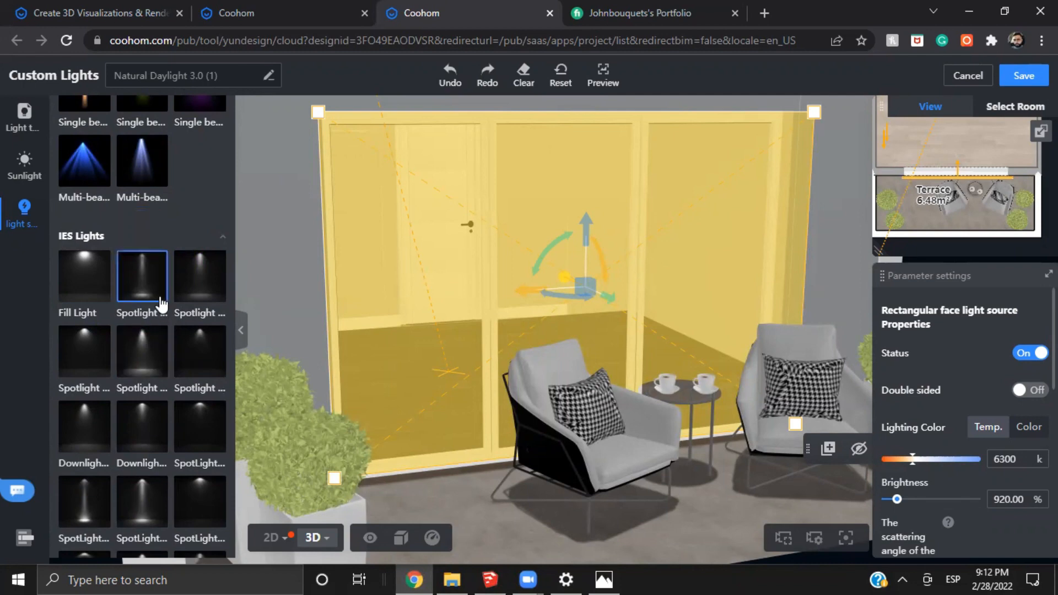
pyautogui.scroll(-3, 149, 337)
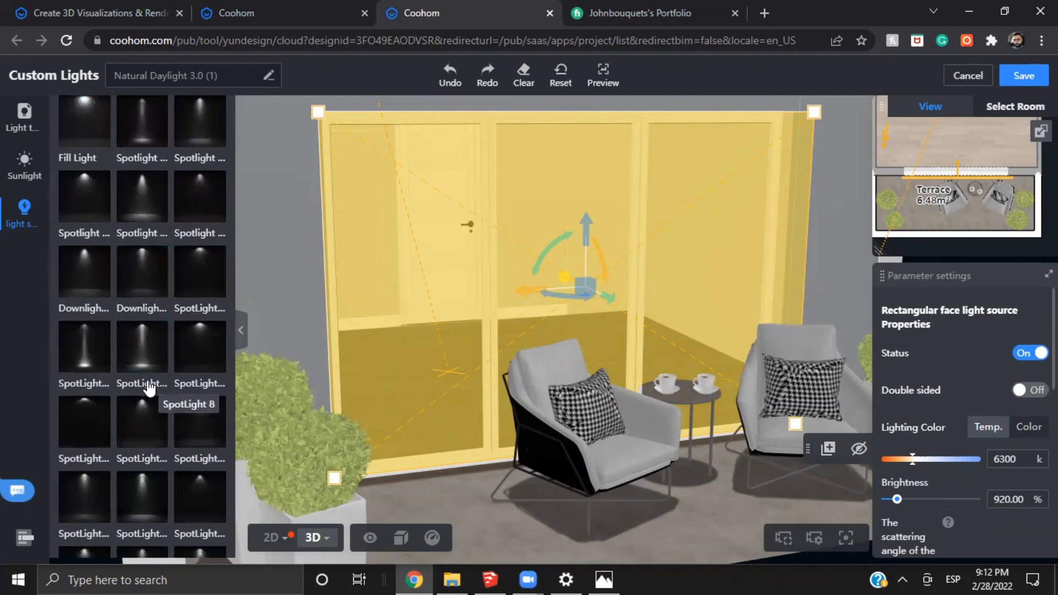
pyautogui.scroll(-1, 144, 385)
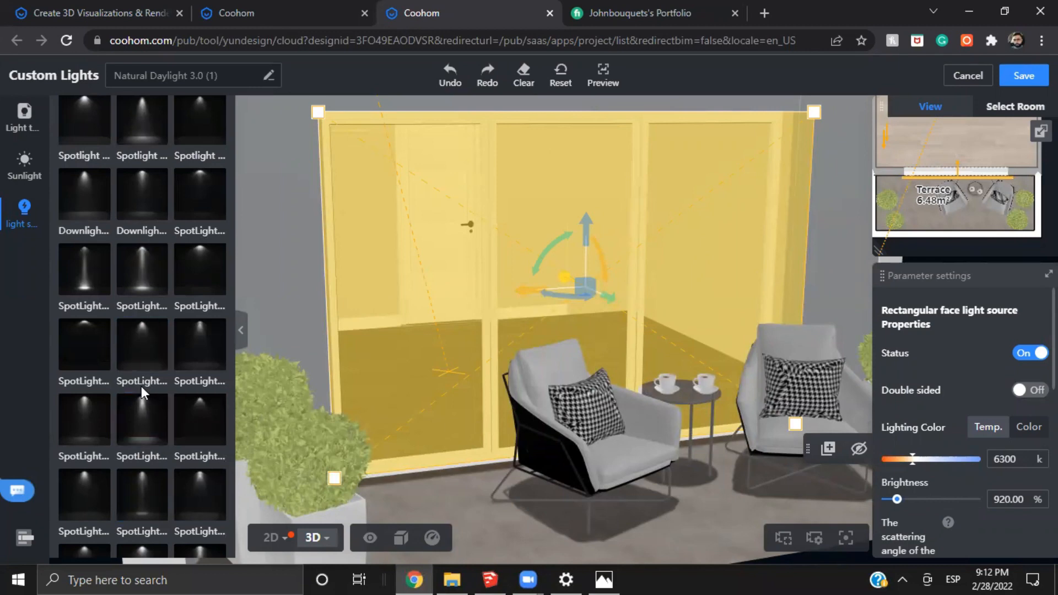
pyautogui.scroll(-1, 141, 397)
pyautogui.scroll(3, 156, 393)
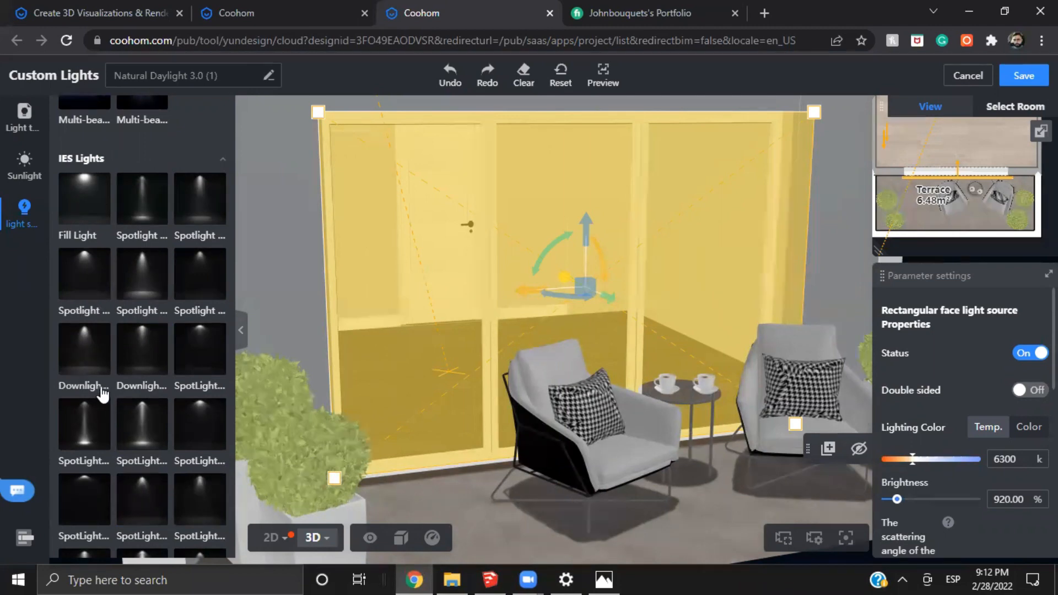
# Save the custom Natural Daylight 3.0 (1) lights and preview the public environment backgrounds in the render settings
pyautogui.click(1022, 77)
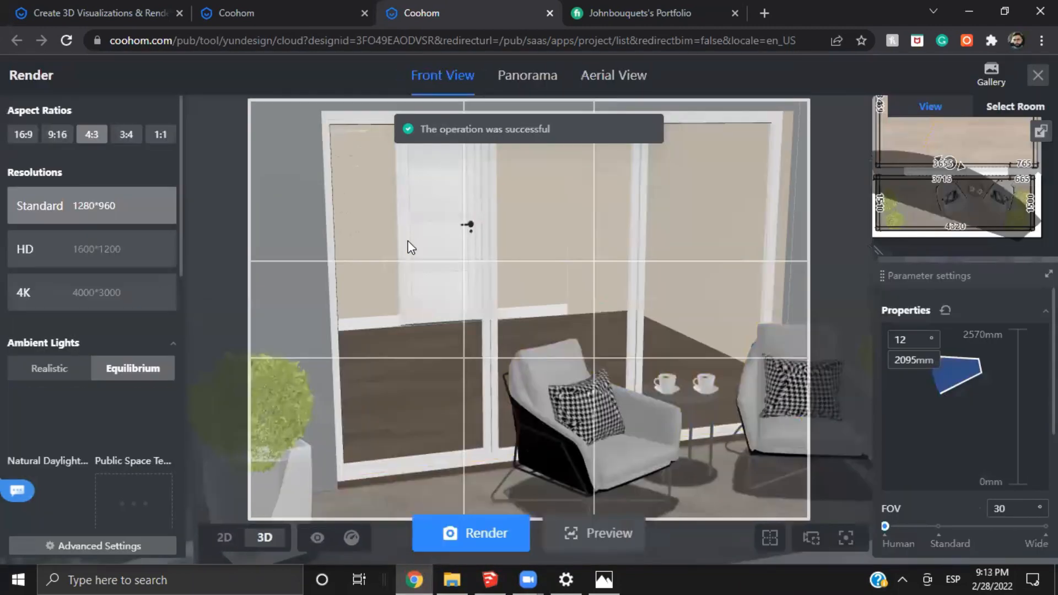
pyautogui.scroll(-4, 58, 311)
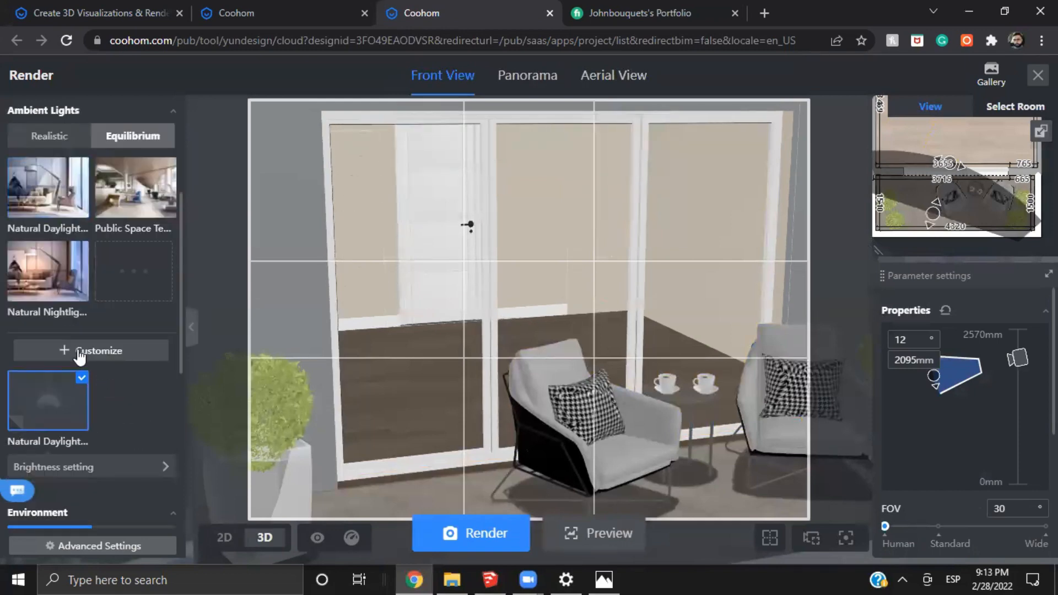
pyautogui.scroll(-3, 111, 385)
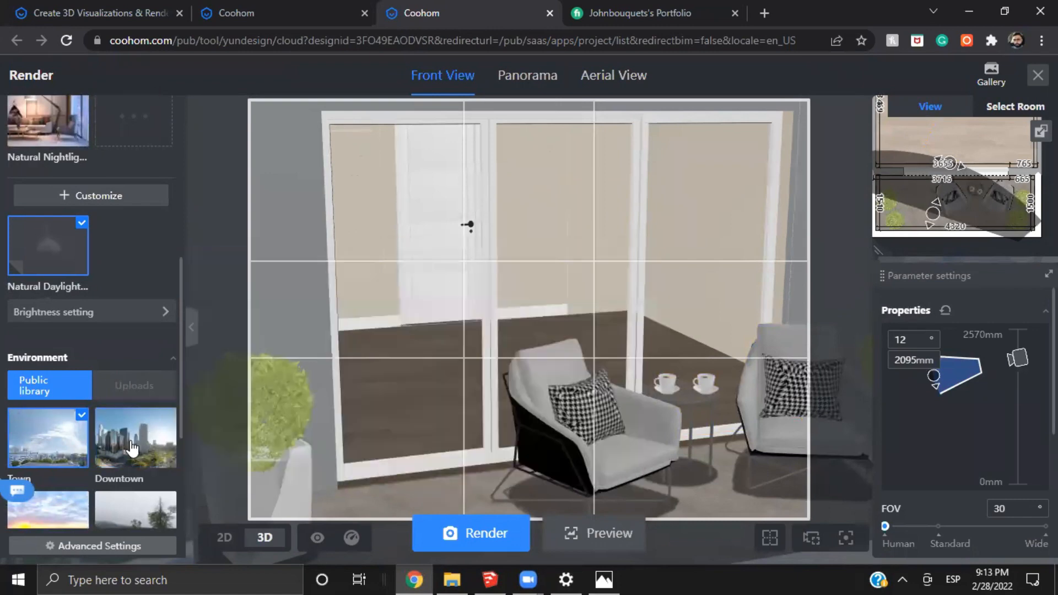
pyautogui.moveTo(112, 449)
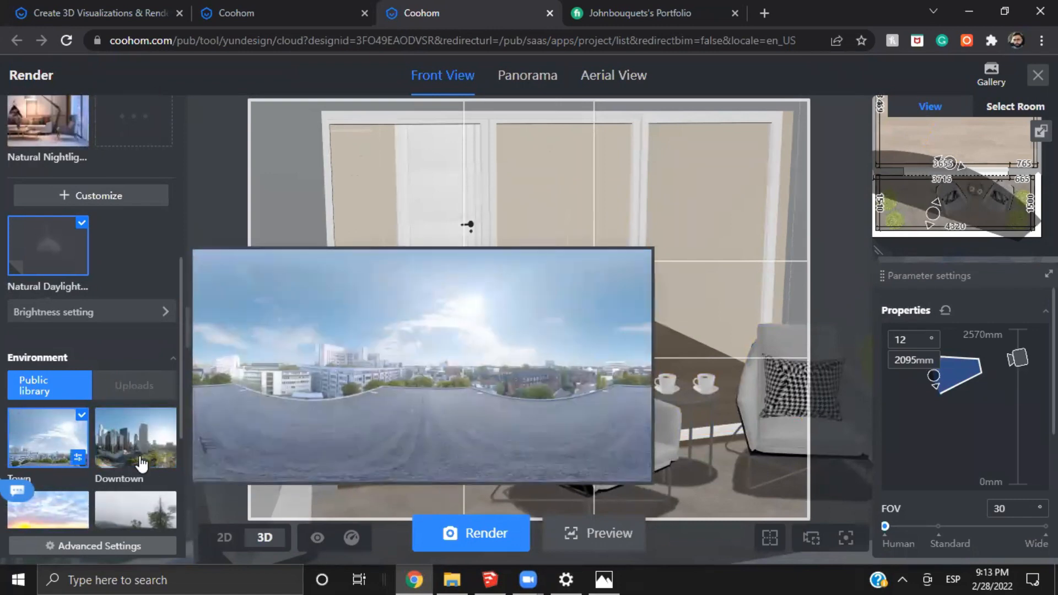
pyautogui.moveTo(106, 508)
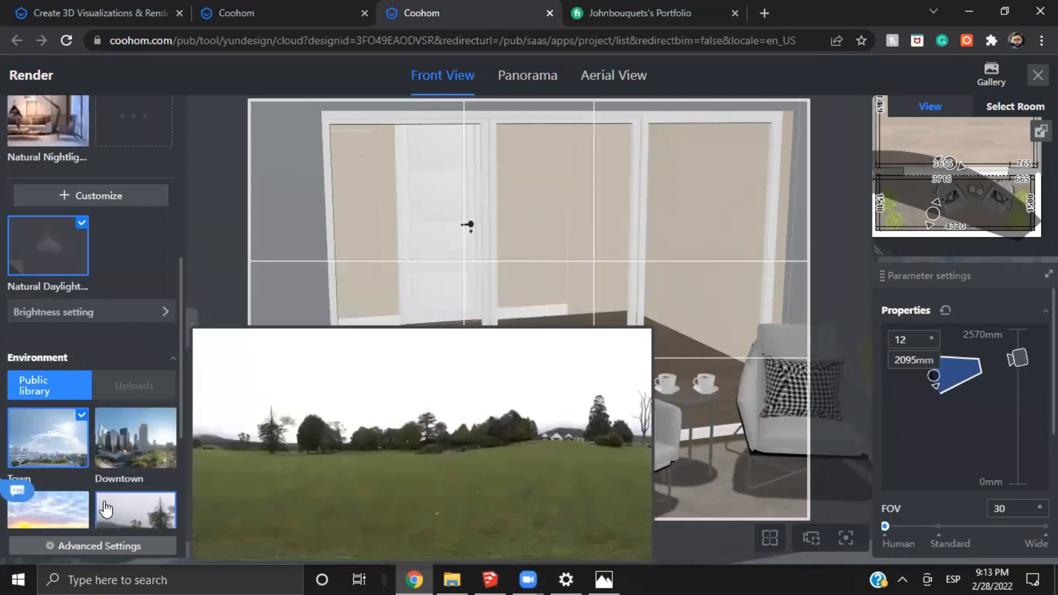
pyautogui.moveTo(132, 435)
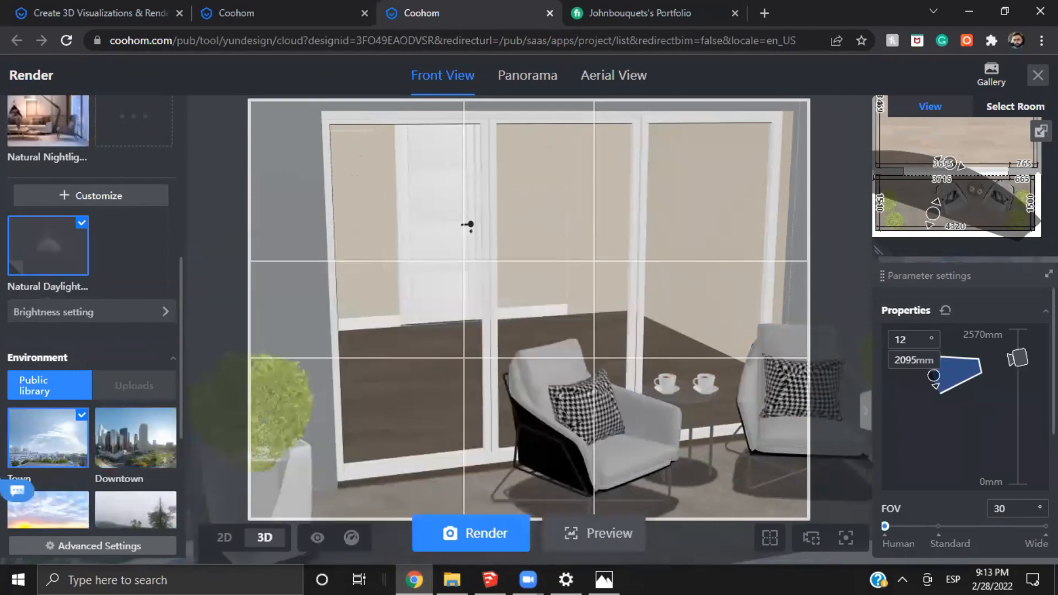
# Load the saved interior camera snapshot and turn the camera to show the room corner with the terrace door
pyautogui.scroll(-4, 964, 430)
pyautogui.click(982, 519)
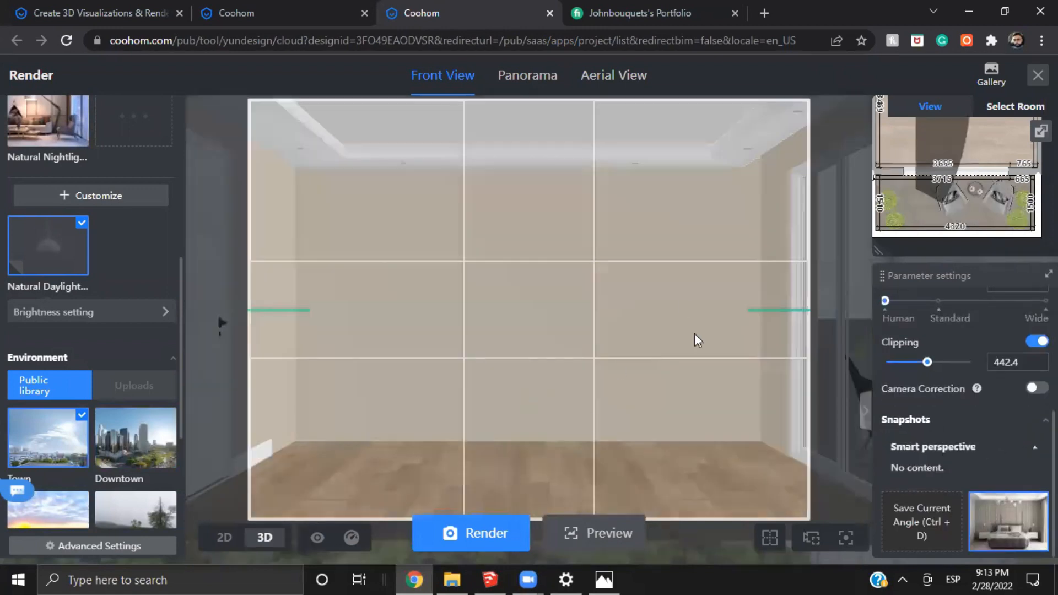
pyautogui.moveTo(637, 383); pyautogui.dragTo(578, 382)
pyautogui.press('a')
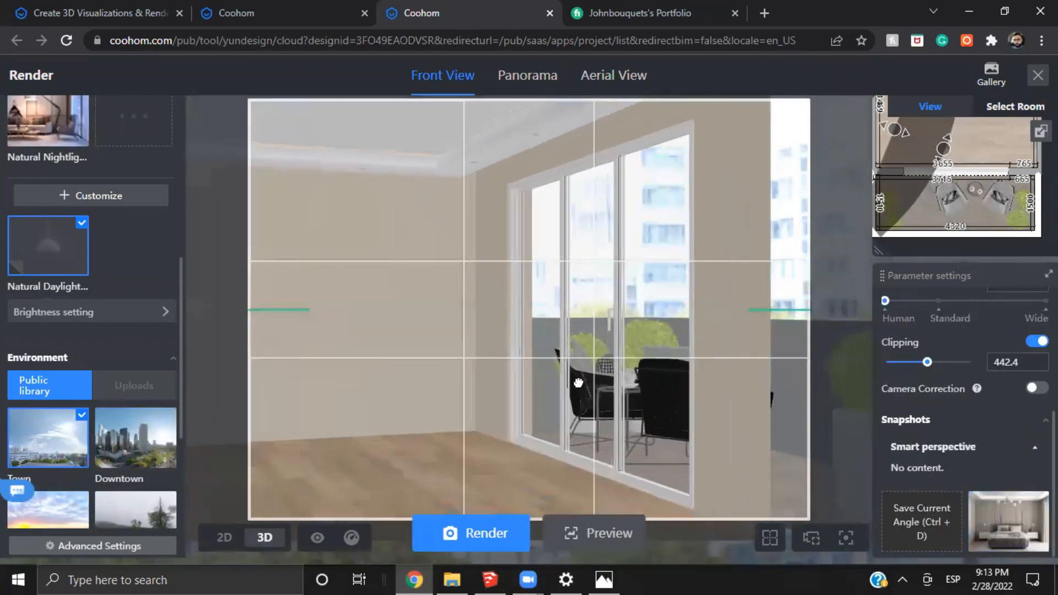
pyautogui.moveTo(854, 367); pyautogui.dragTo(843, 358)
pyautogui.press('q')
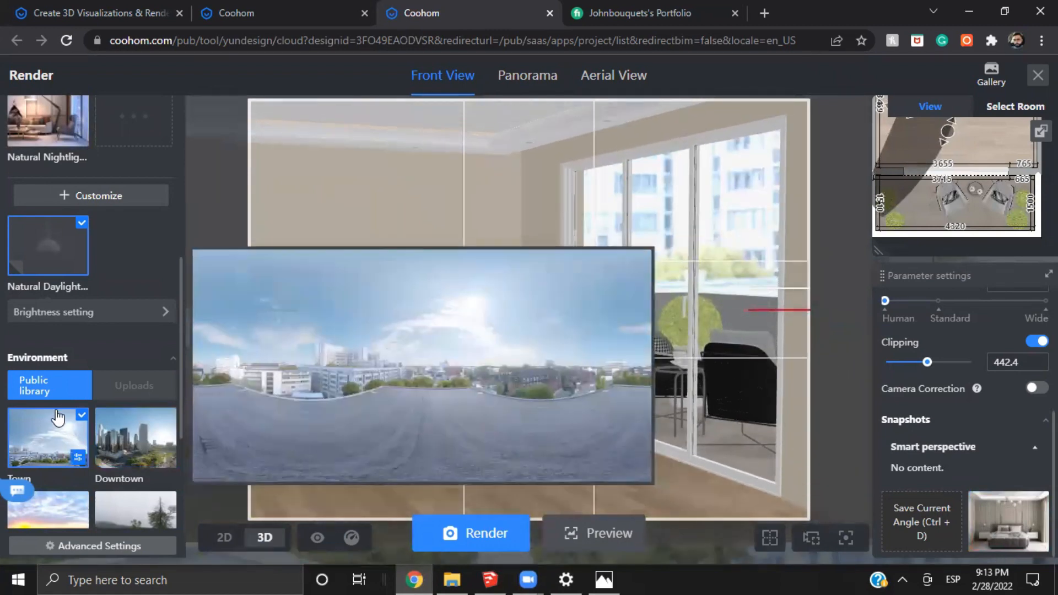
# Set the Town environment's rotation to 239° and its brightness to 2.2
pyautogui.click(77, 458)
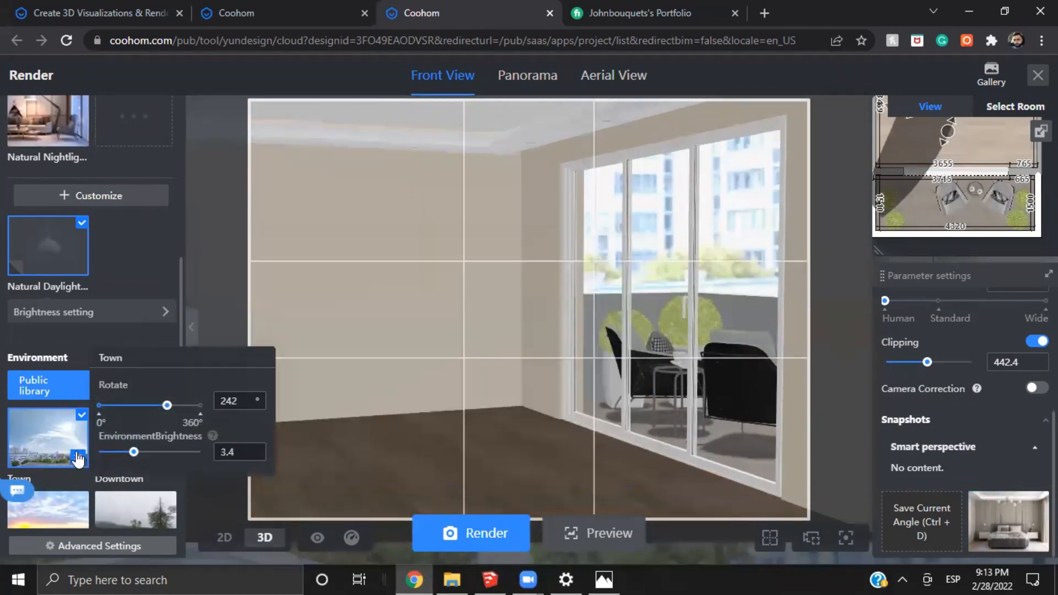
pyautogui.moveTo(167, 405)
pyautogui.mouseDown()
pyautogui.moveTo(131, 429)
pyautogui.moveTo(175, 418)
pyautogui.mouseUp()
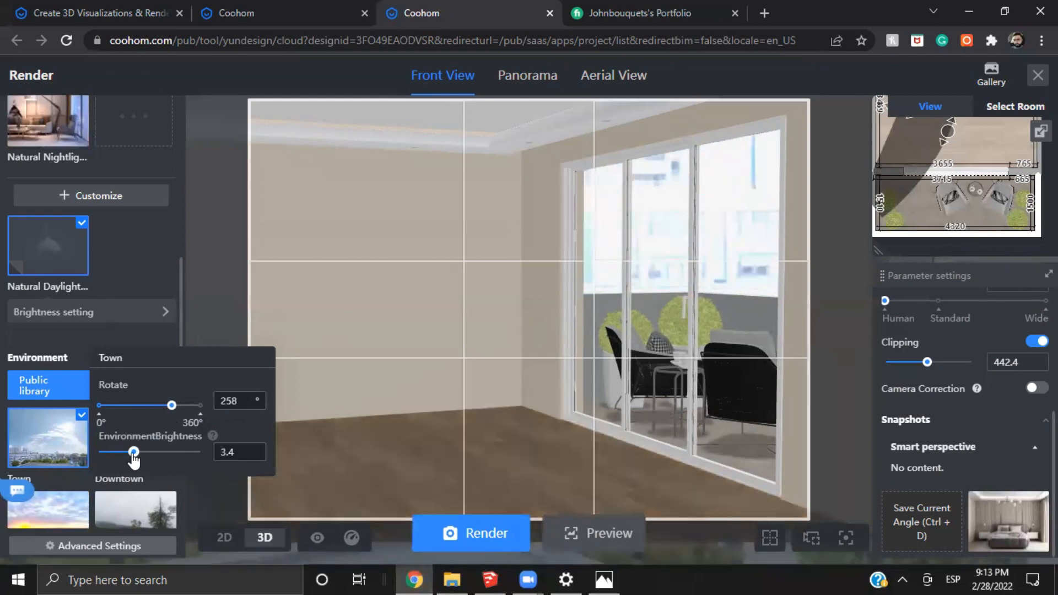
pyautogui.moveTo(133, 452); pyautogui.dragTo(119, 464)
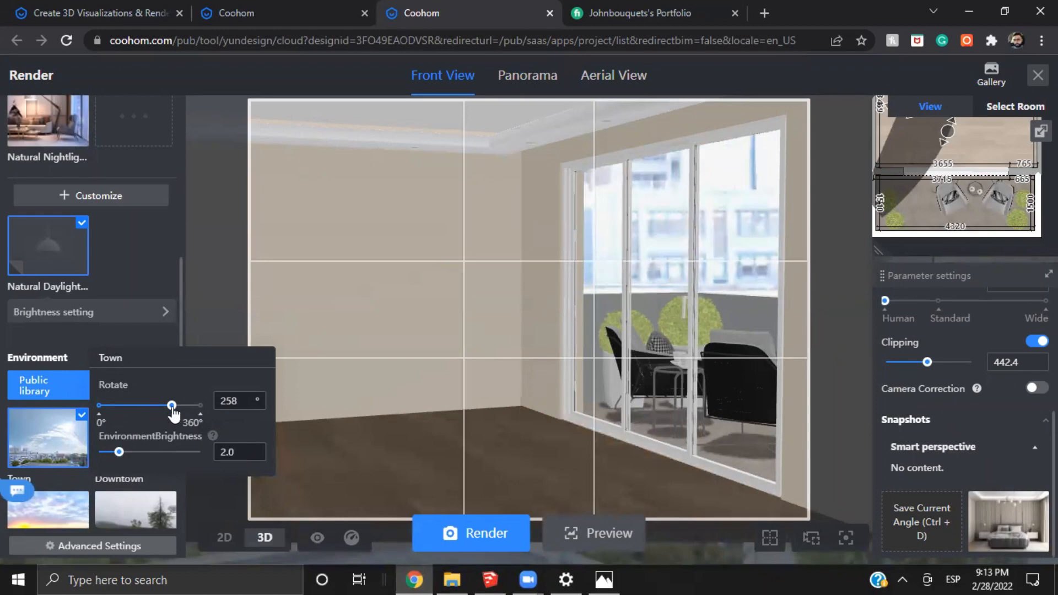
pyautogui.moveTo(167, 406)
pyautogui.mouseDown()
pyautogui.moveTo(152, 417)
pyautogui.moveTo(166, 421)
pyautogui.mouseUp()
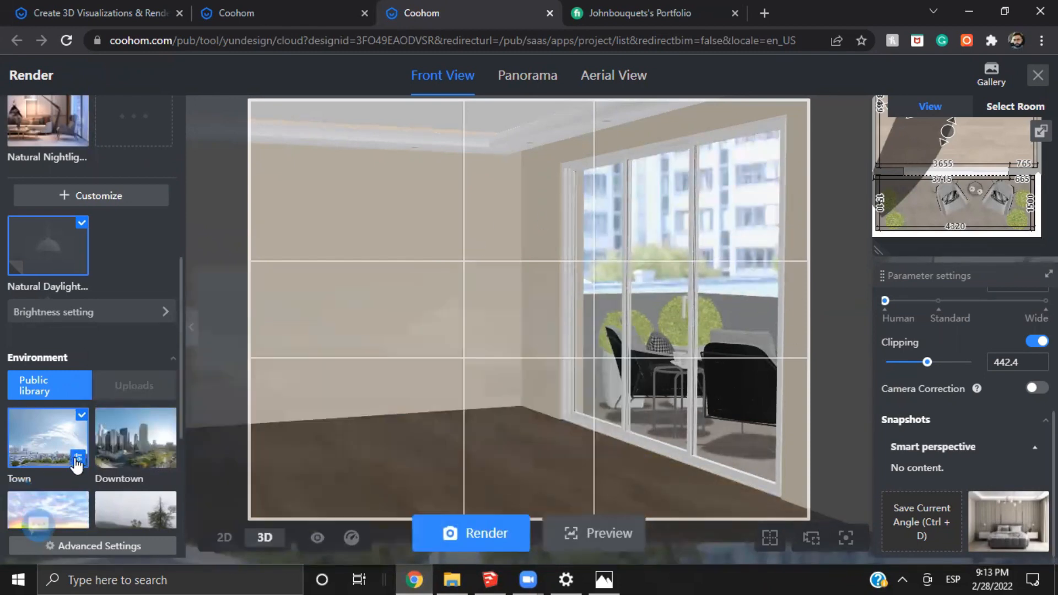
pyautogui.moveTo(77, 457)
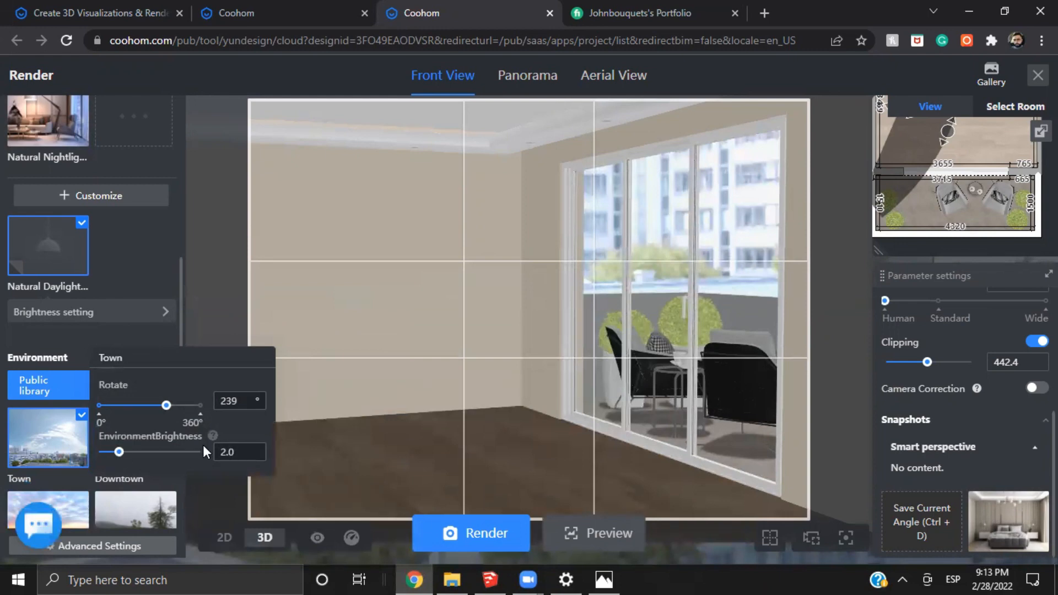
pyautogui.click(255, 448)
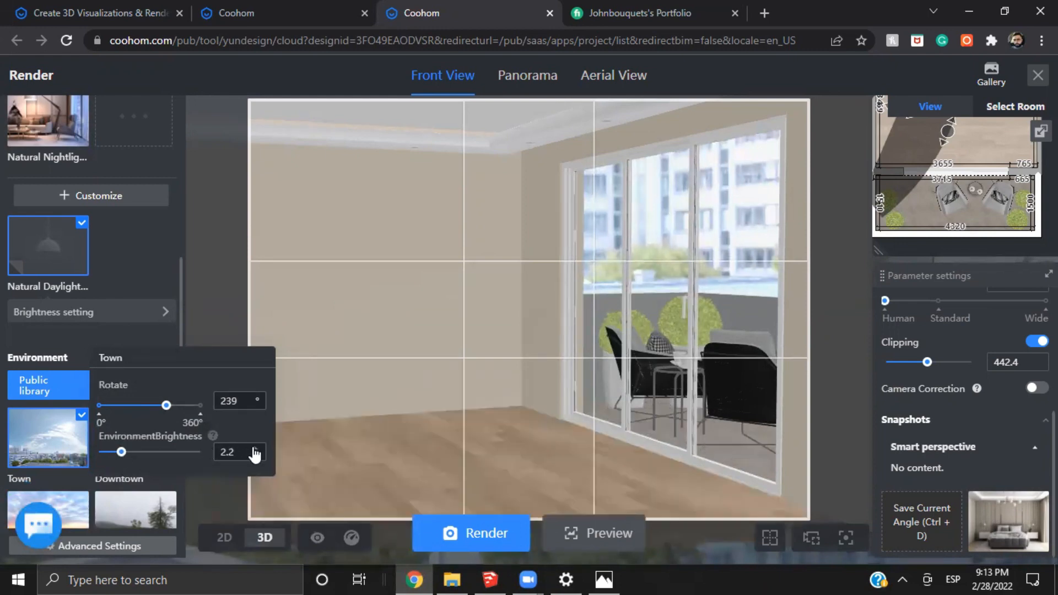
# Raise the Town environment's brightness to 3.2
pyautogui.click(254, 448)
pyautogui.click(255, 449)
pyautogui.click(254, 448)
pyautogui.click(255, 449)
pyautogui.click(255, 448)
pyautogui.click(254, 448)
pyautogui.click(255, 448)
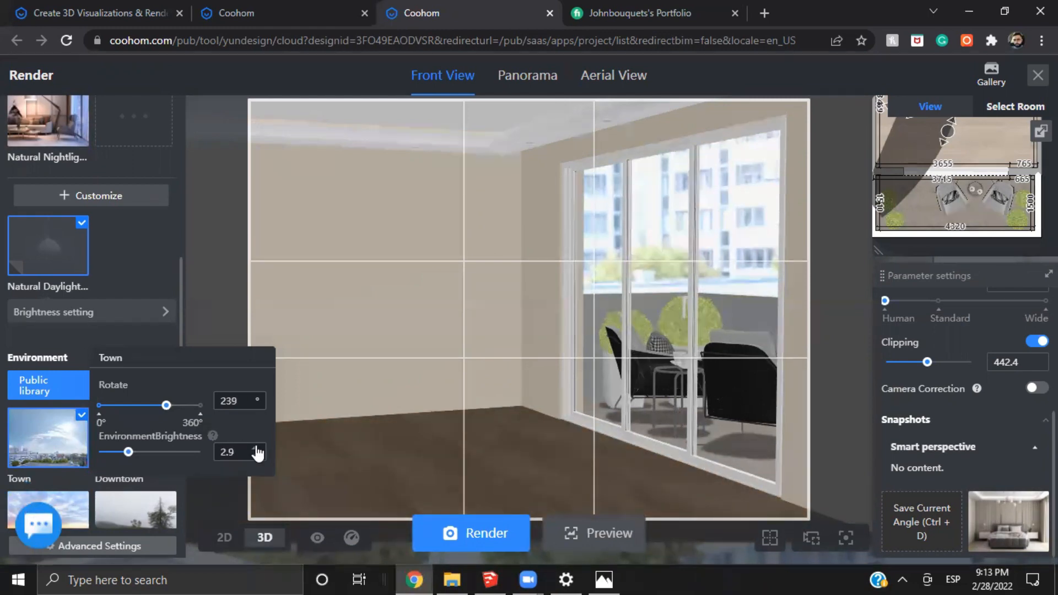
pyautogui.click(254, 449)
pyautogui.click(254, 448)
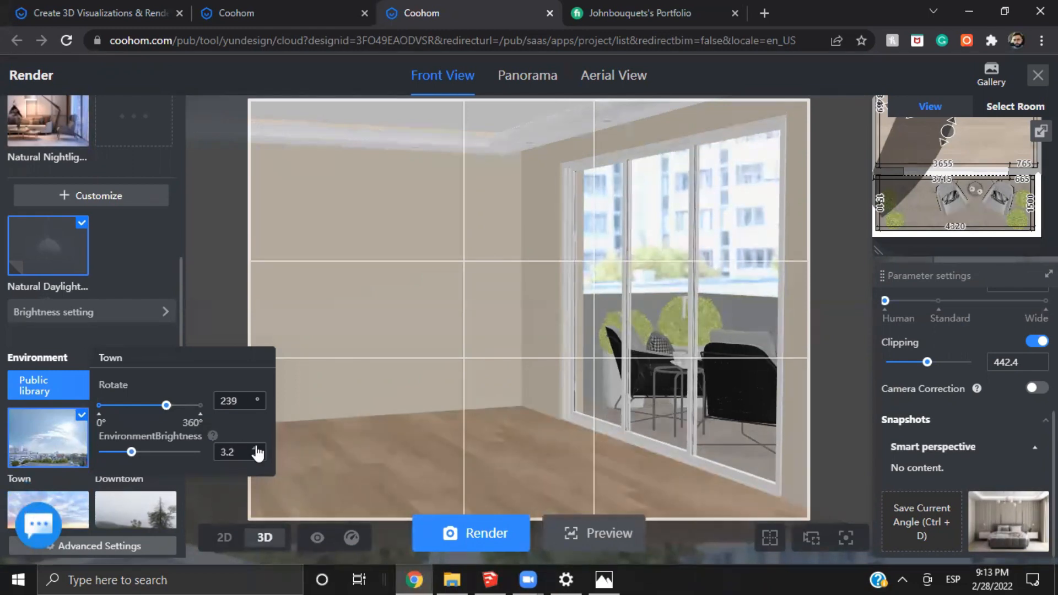
pyautogui.click(255, 449)
pyautogui.click(256, 449)
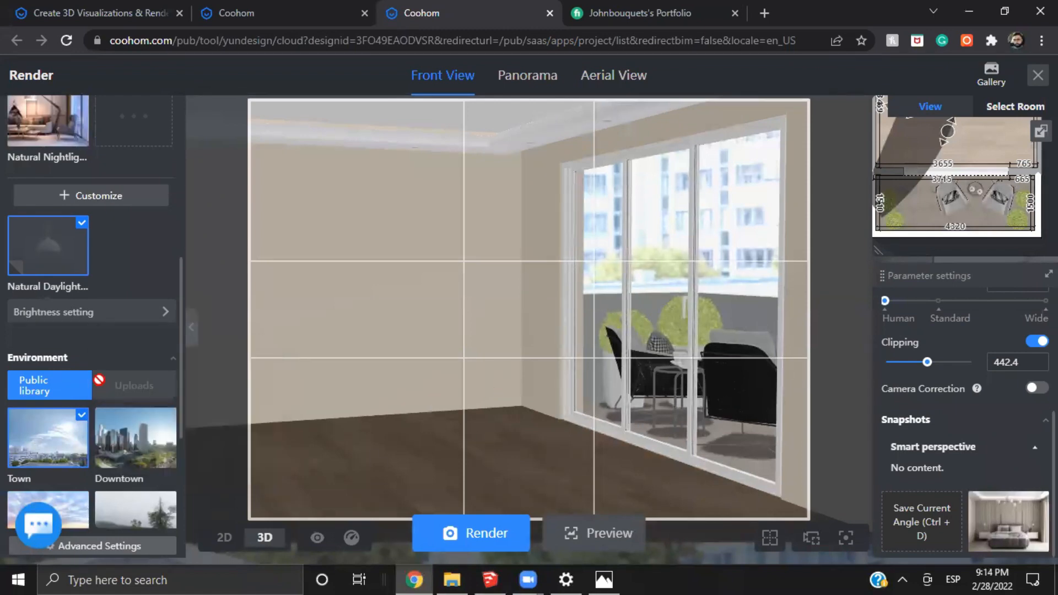
# Preview the Coast2 and Lawns2 backgrounds in the public environment library
pyautogui.scroll(2, 64, 355)
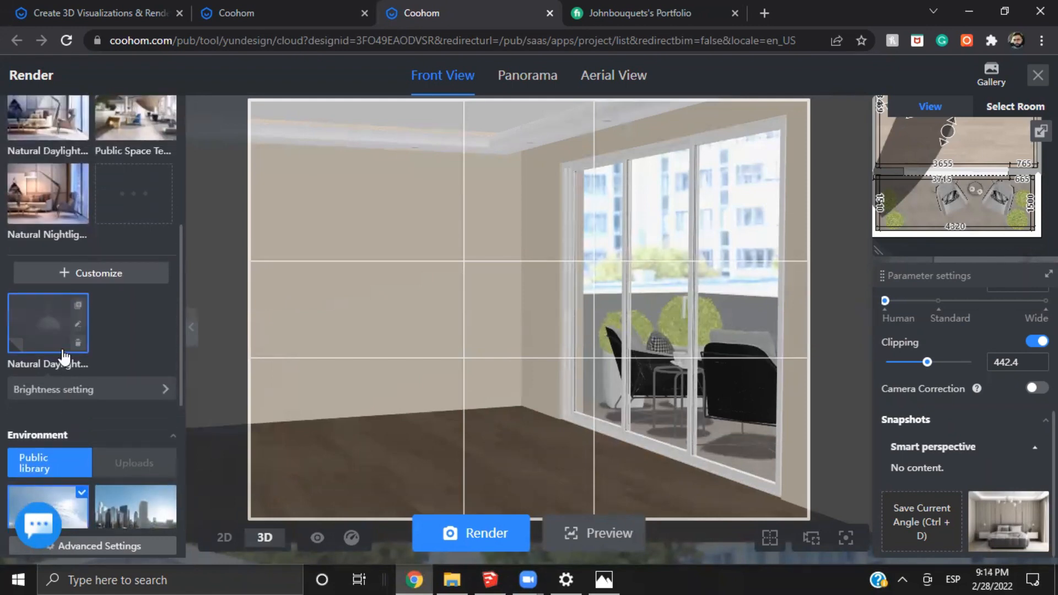
pyautogui.scroll(-6, 64, 355)
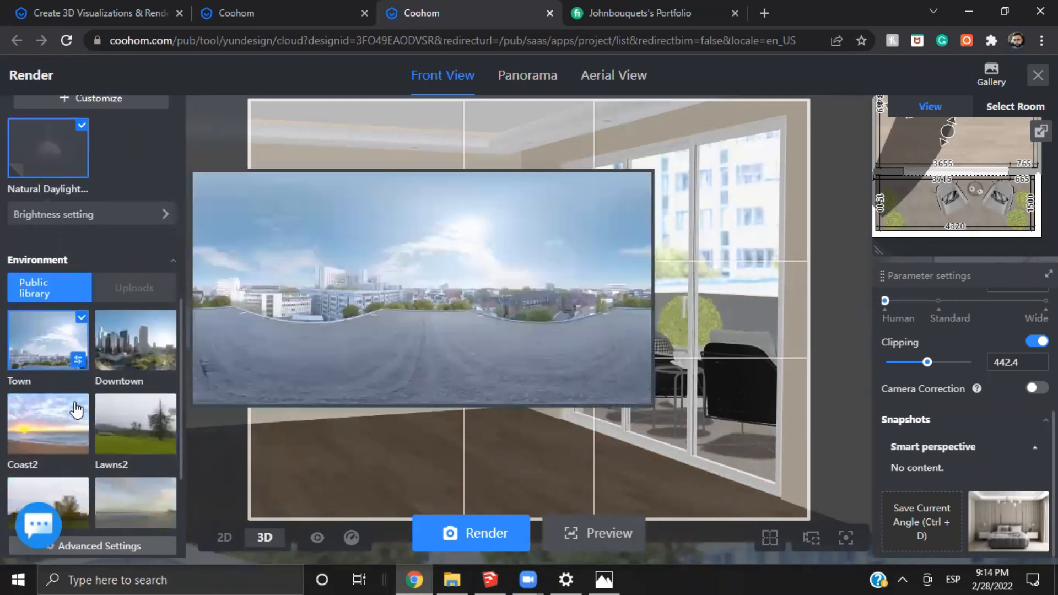
pyautogui.moveTo(74, 405)
pyautogui.moveTo(127, 276)
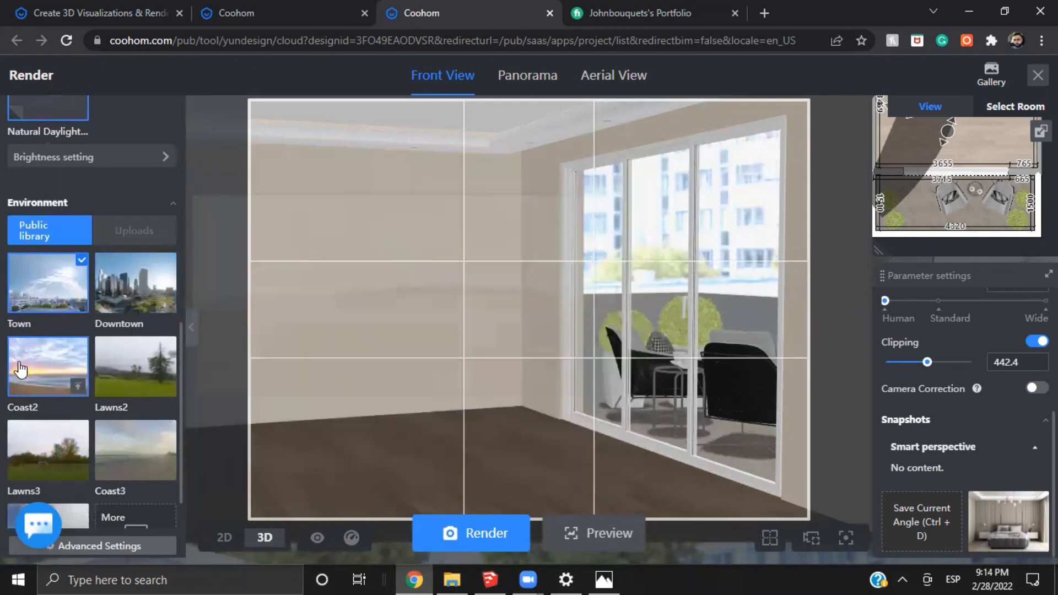
pyautogui.moveTo(19, 366)
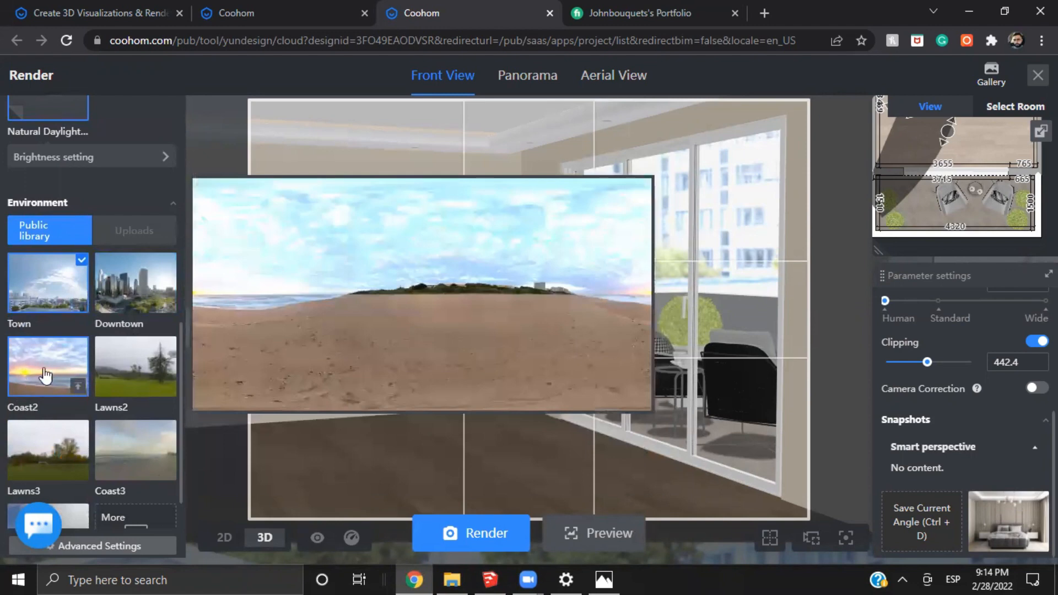
pyautogui.moveTo(154, 390)
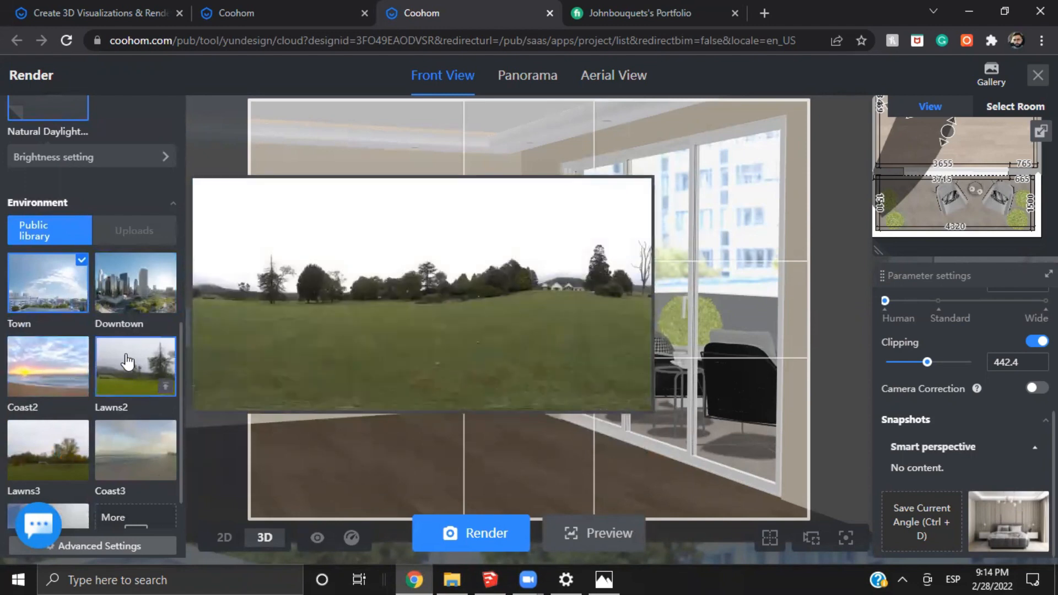
# Try the Lawns2 environment outside the terrace door and switch back to the Town environment
pyautogui.click(115, 382)
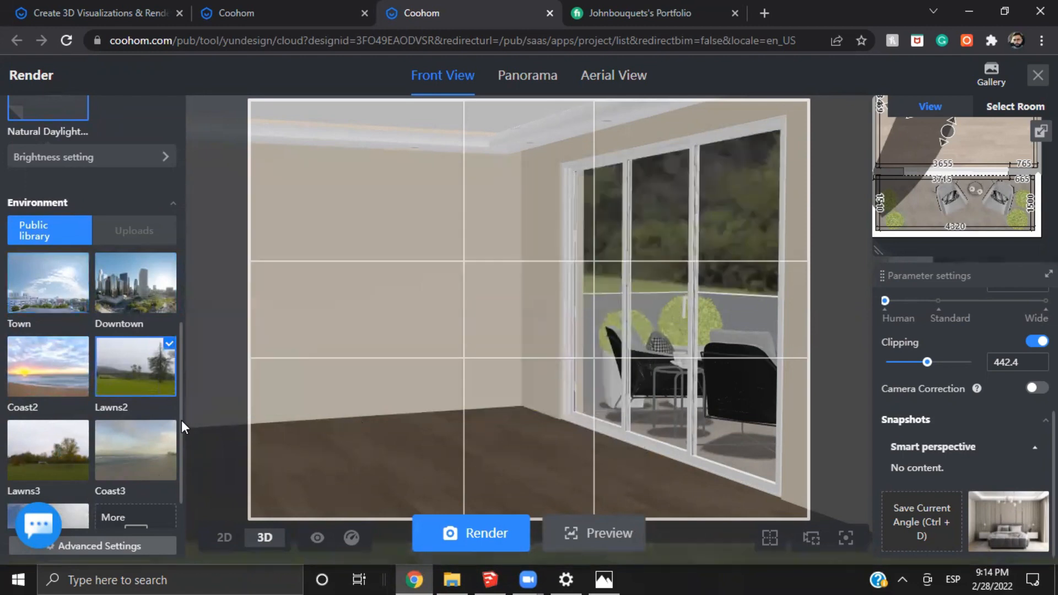
pyautogui.moveTo(182, 424)
pyautogui.moveTo(189, 335)
pyautogui.mouseDown()
pyautogui.moveTo(223, 338)
pyautogui.moveTo(205, 342)
pyautogui.mouseUp()
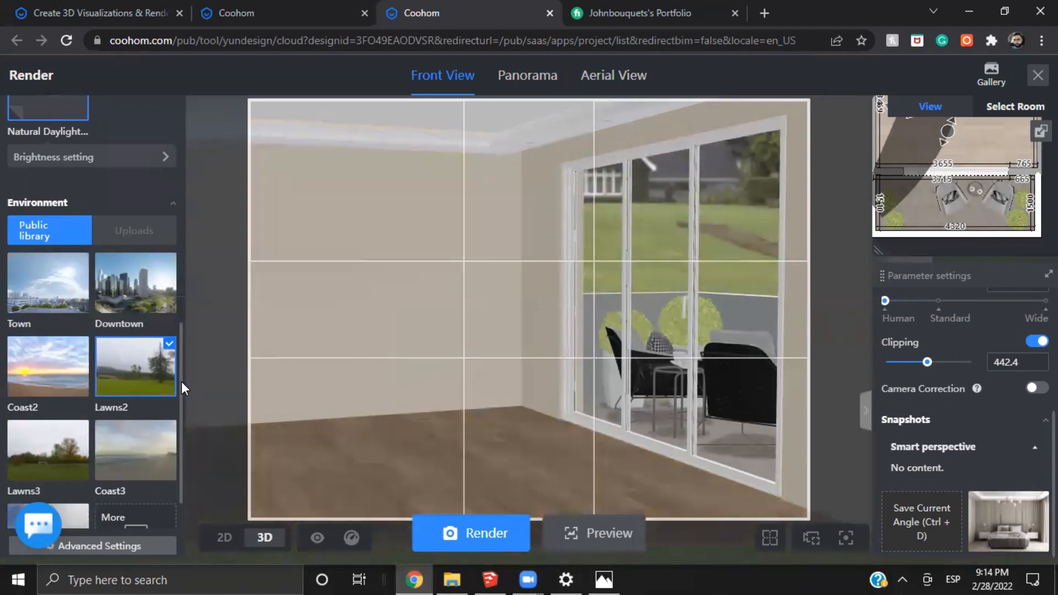
pyautogui.scroll(-1, 40, 463)
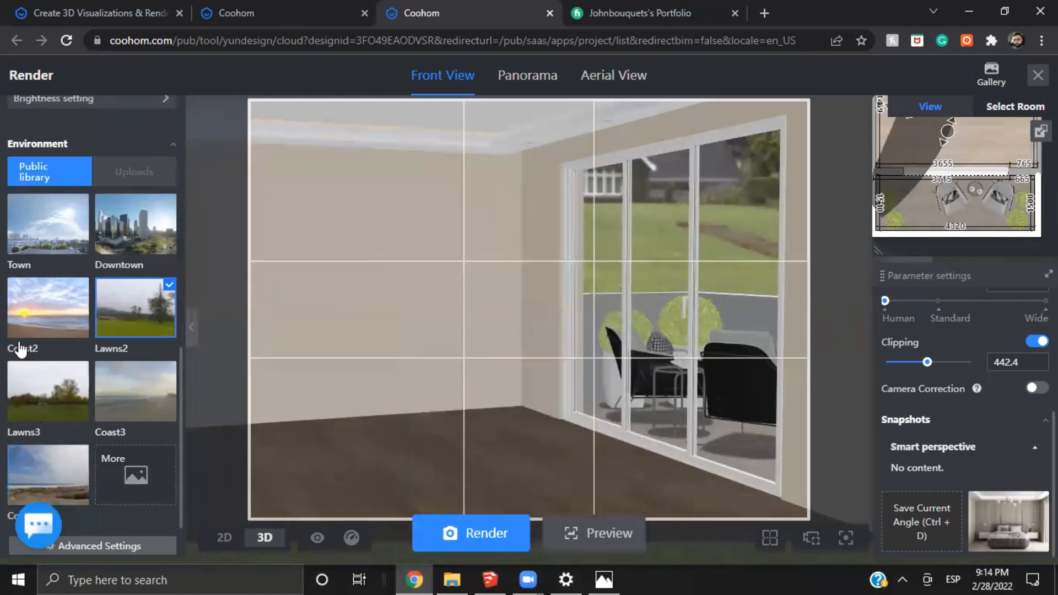
pyautogui.click(39, 240)
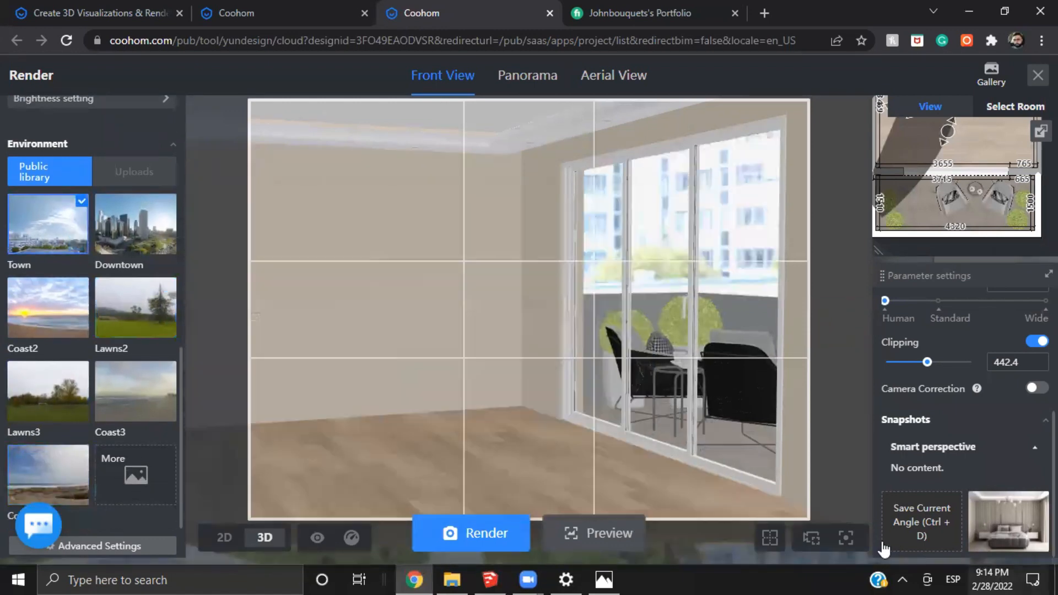
pyautogui.moveTo(76, 248)
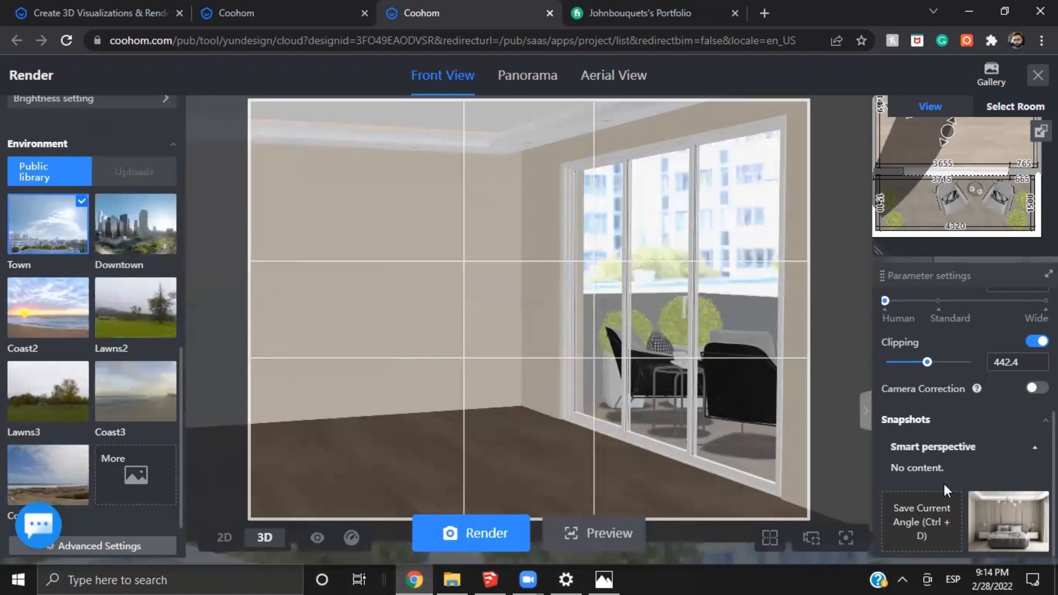
# Load the saved interior camera snapshot and review the advanced render settings for color correction, highlights and ambient occlusion
pyautogui.click(1003, 511)
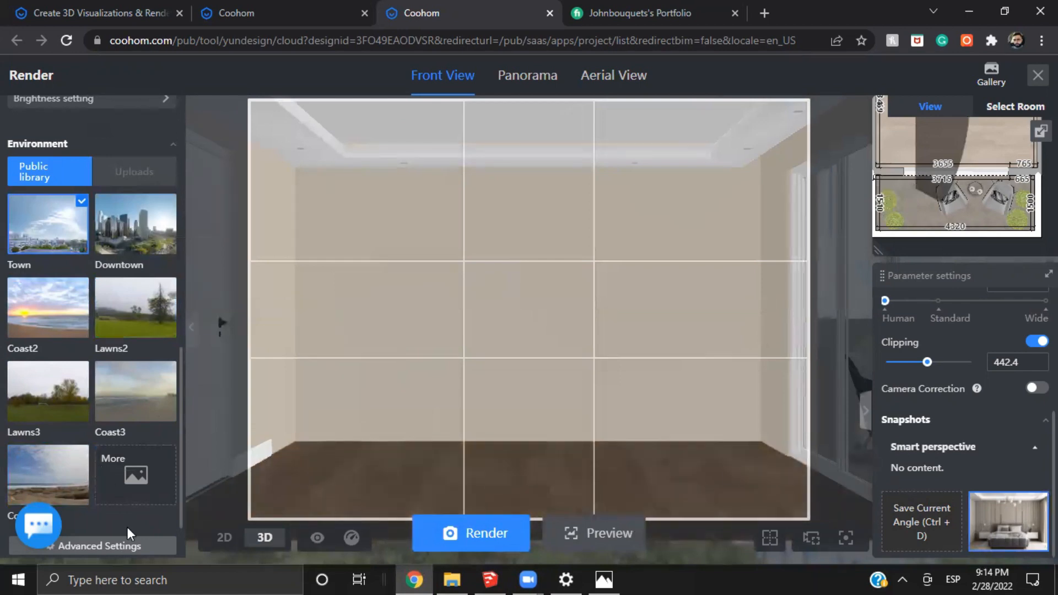
pyautogui.click(123, 547)
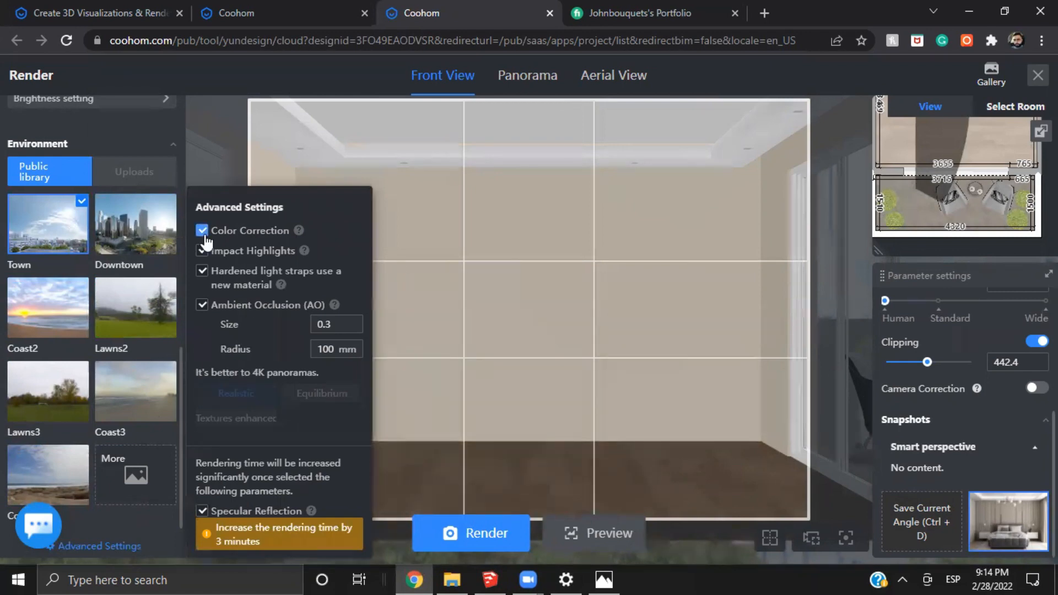
pyautogui.moveTo(299, 233)
pyautogui.moveTo(305, 256)
pyautogui.moveTo(336, 307)
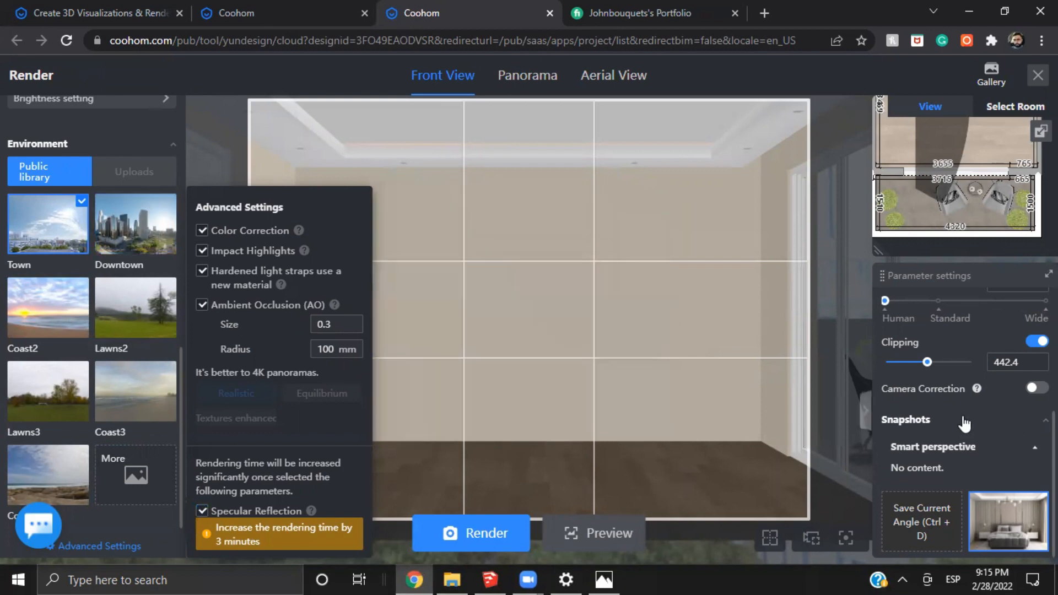
pyautogui.click(768, 296)
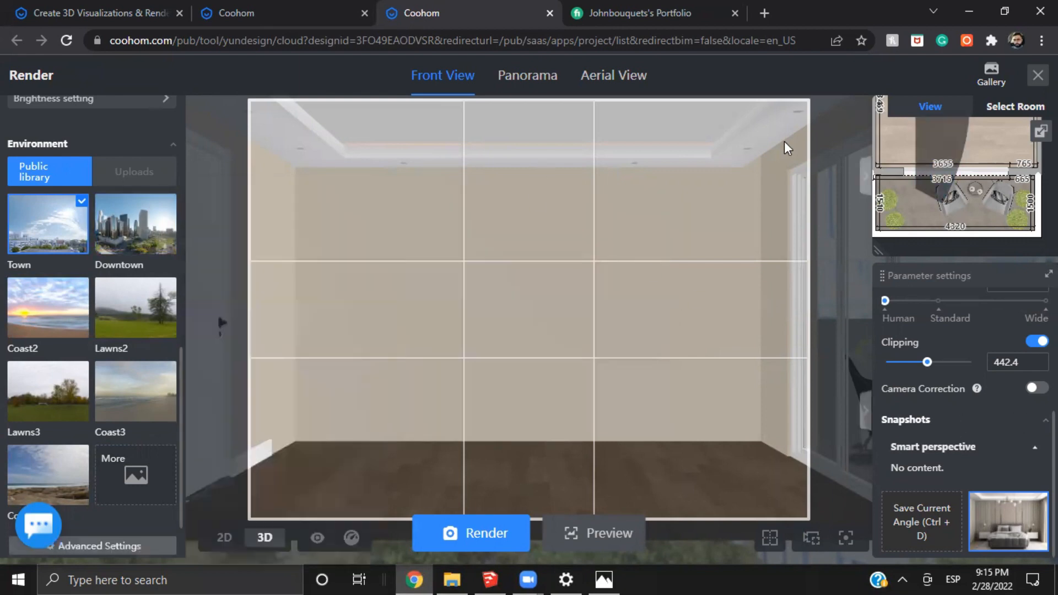
# Look through the gallery of finished renders of the bedroom
pyautogui.click(993, 79)
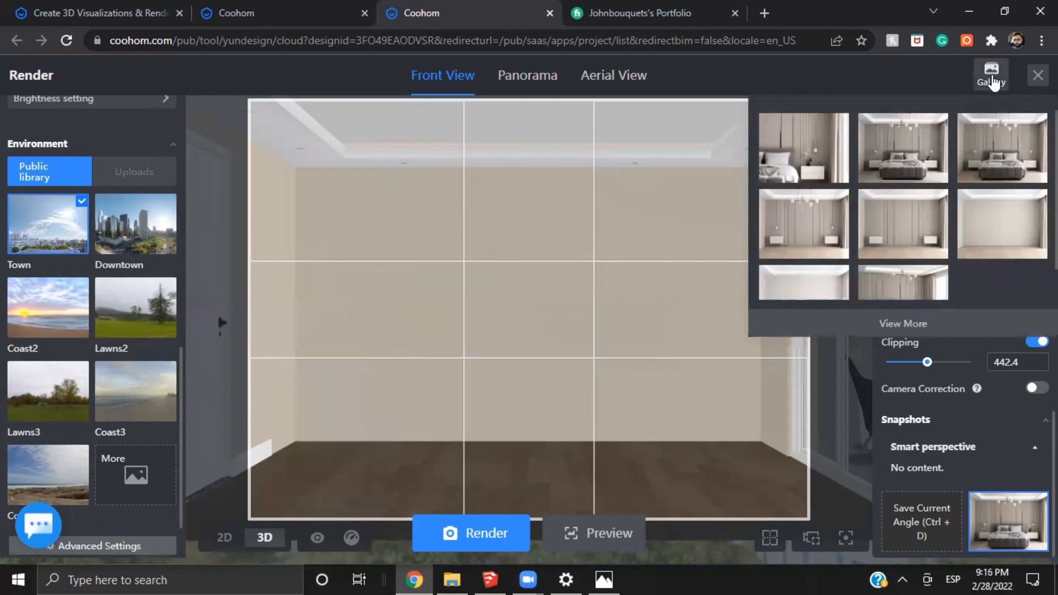
pyautogui.click(291, 270)
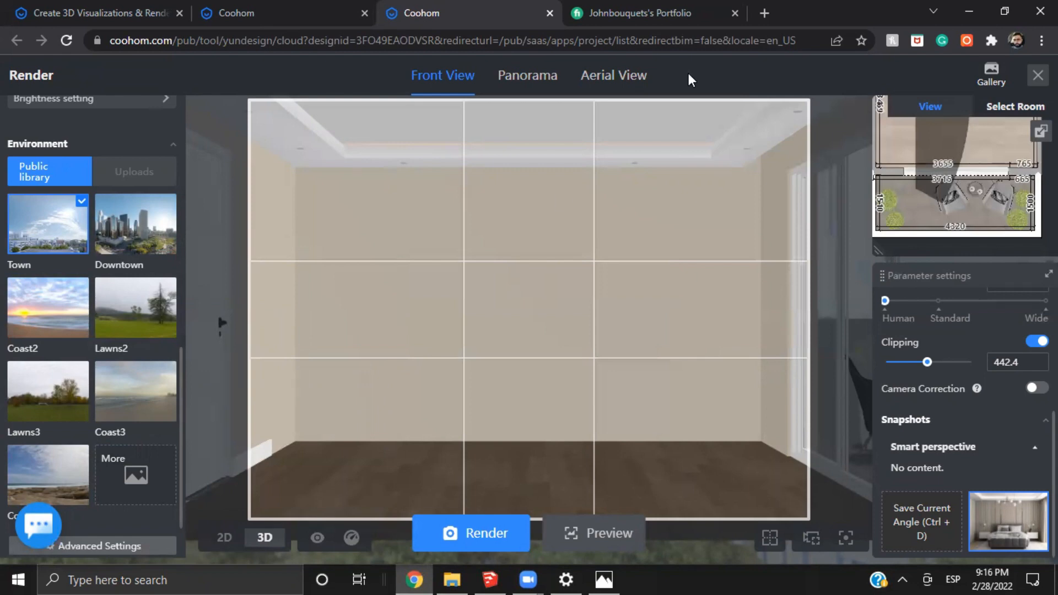
pyautogui.click(989, 74)
# Create the custom light scheme Natural Daylight 3.0 (2) from the Equilibrium template Natural Daylight 3.0
pyautogui.scroll(6, 87, 296)
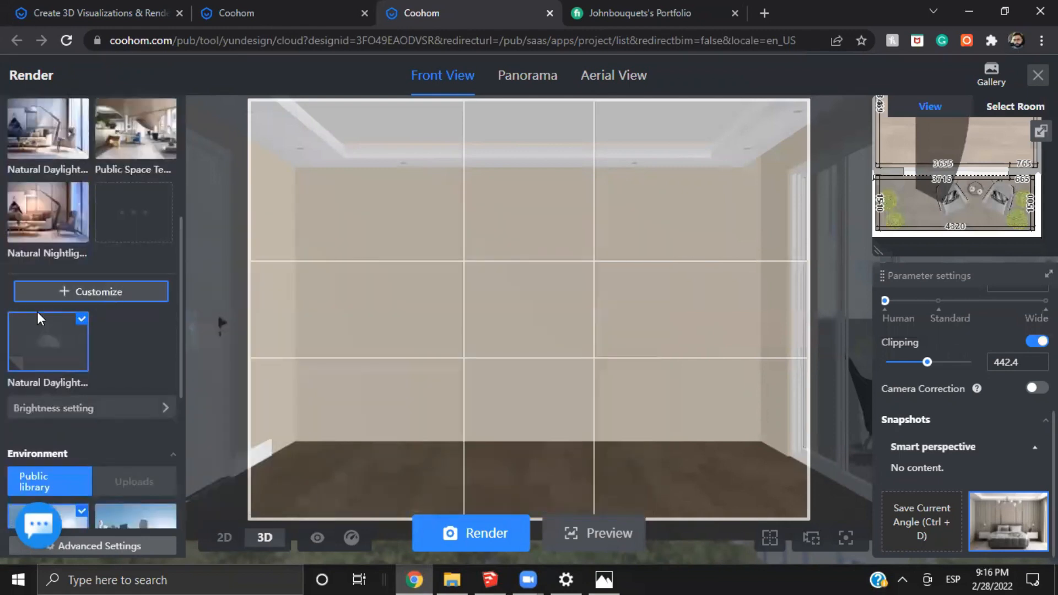
pyautogui.scroll(3, 87, 298)
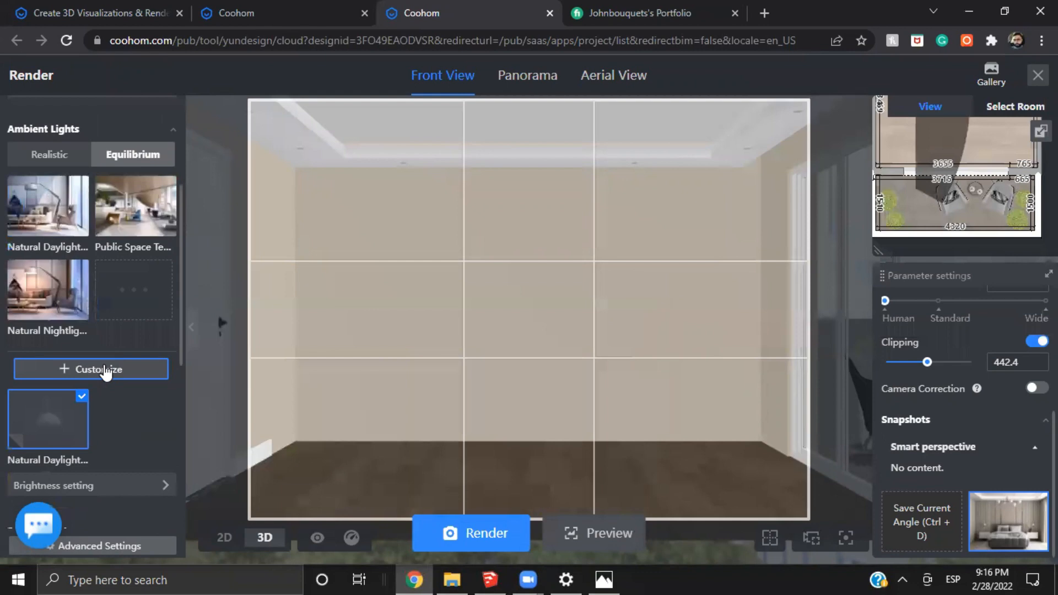
pyautogui.click(104, 370)
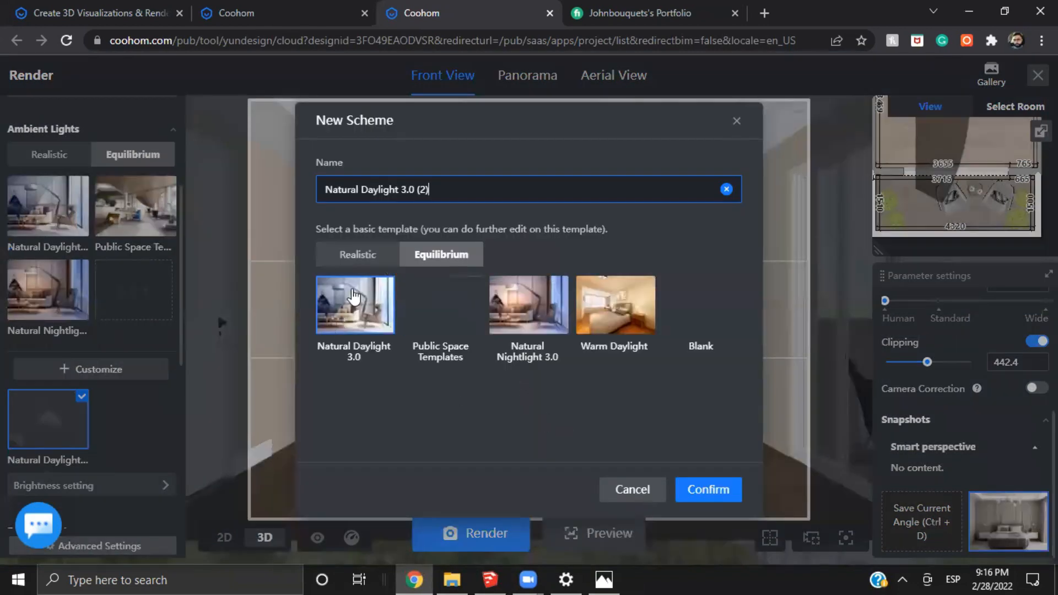
pyautogui.click(353, 297)
pyautogui.click(356, 257)
pyautogui.click(446, 255)
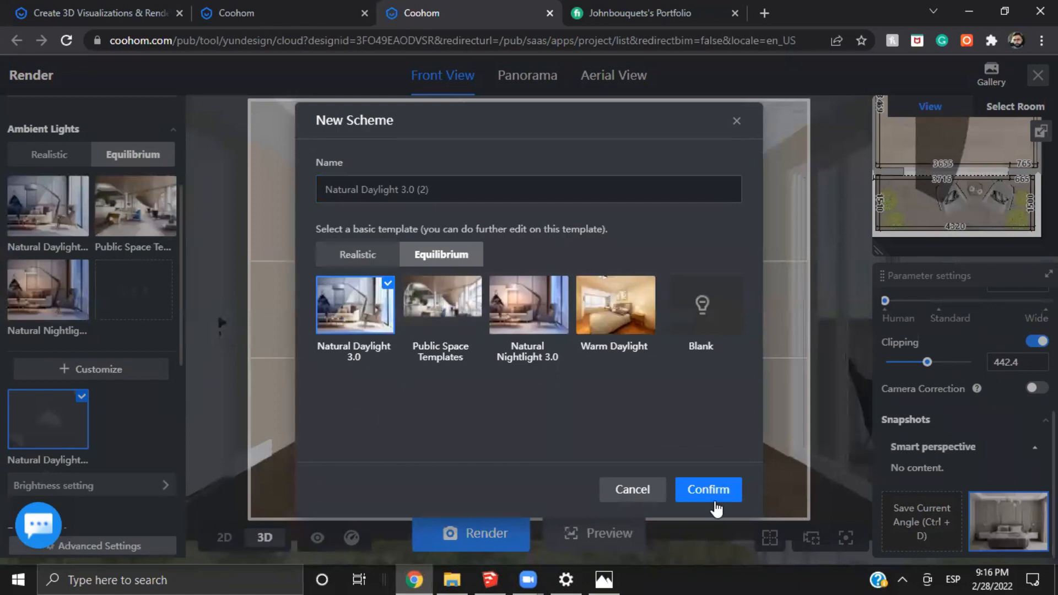
pyautogui.click(708, 489)
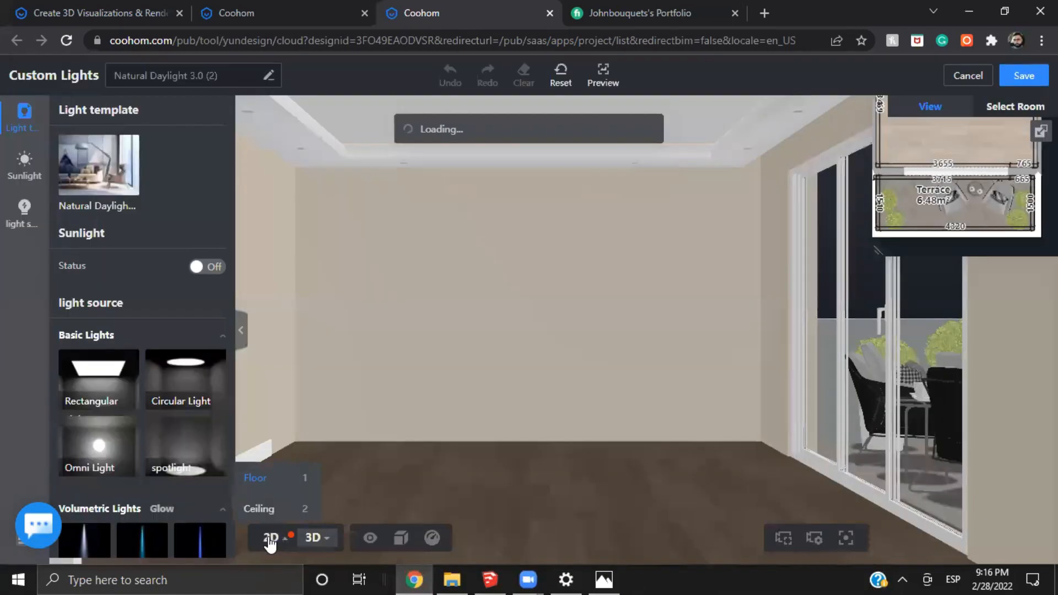
# Switch the custom lights editor to the 2D floor plan and bring the whole apartment into view
pyautogui.click(268, 538)
pyautogui.scroll(-4, 616, 350)
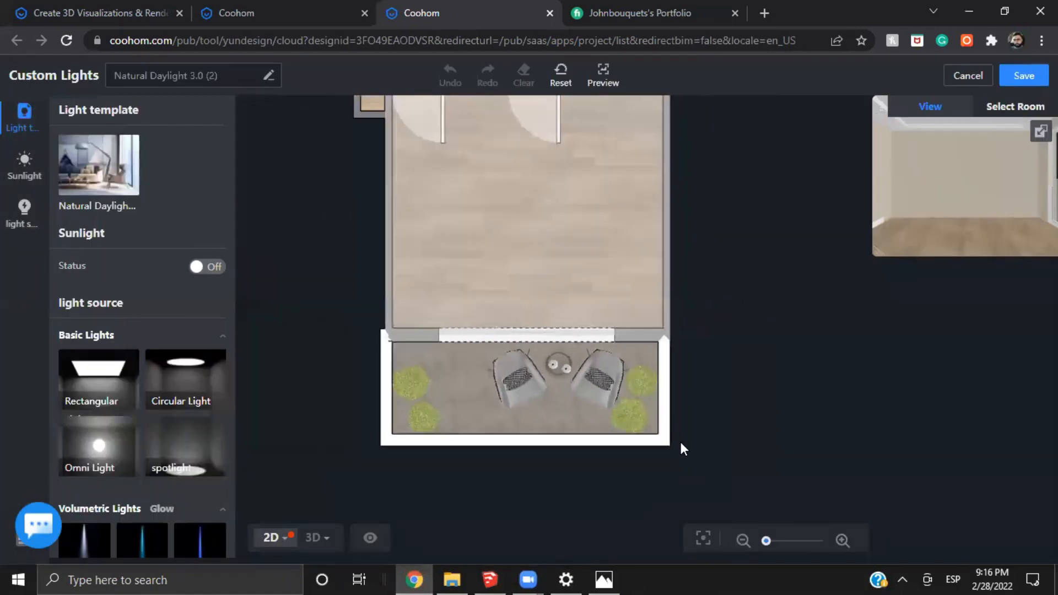
pyautogui.moveTo(680, 439); pyautogui.dragTo(691, 334)
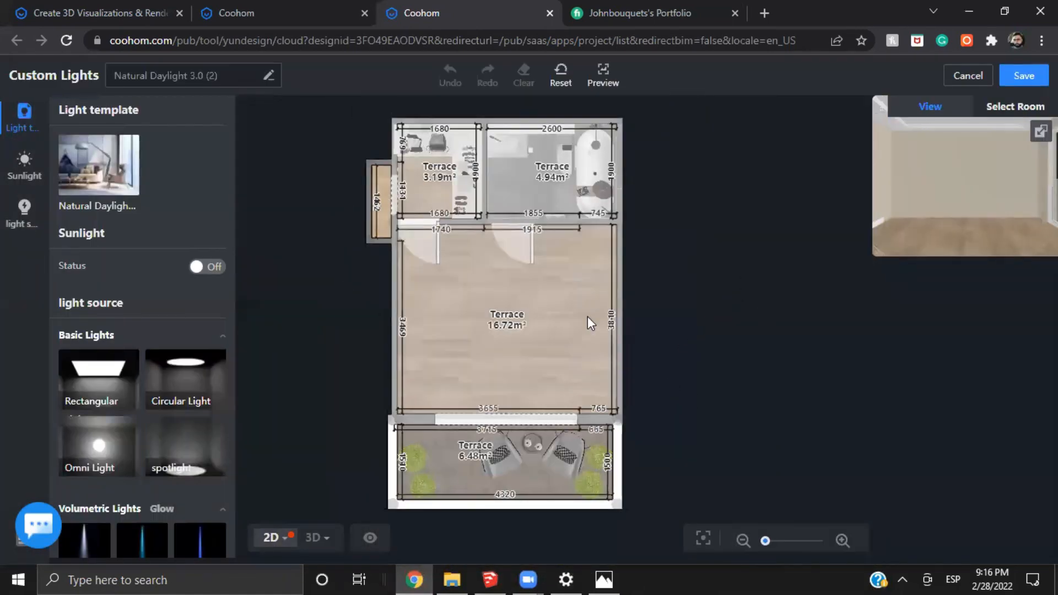
pyautogui.scroll(2, 588, 317)
pyautogui.scroll(-3, 781, 357)
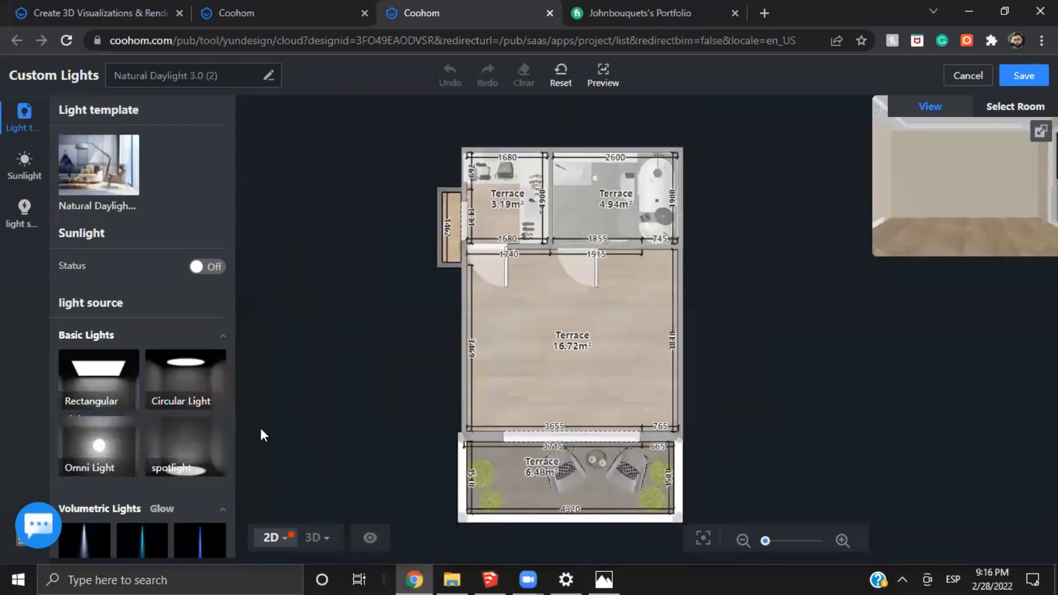
# Place a rectangular light across the main room in front of its two interior doors, and delete it
pyautogui.moveTo(145, 368); pyautogui.dragTo(654, 295)
pyautogui.click(598, 370)
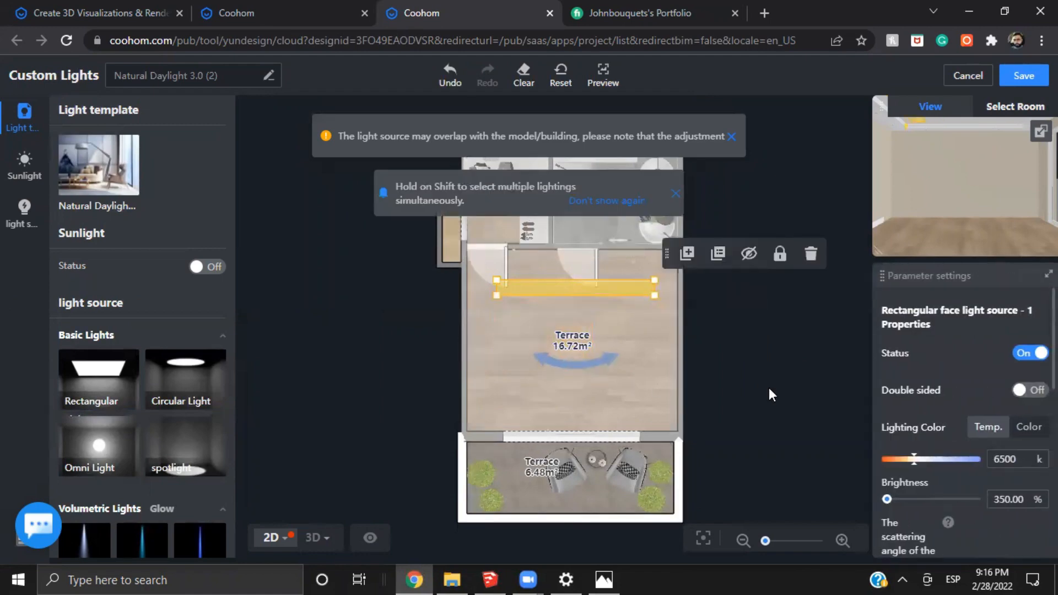
pyautogui.moveTo(769, 388); pyautogui.dragTo(687, 384, button='right')
pyautogui.moveTo(722, 469); pyautogui.dragTo(256, 106)
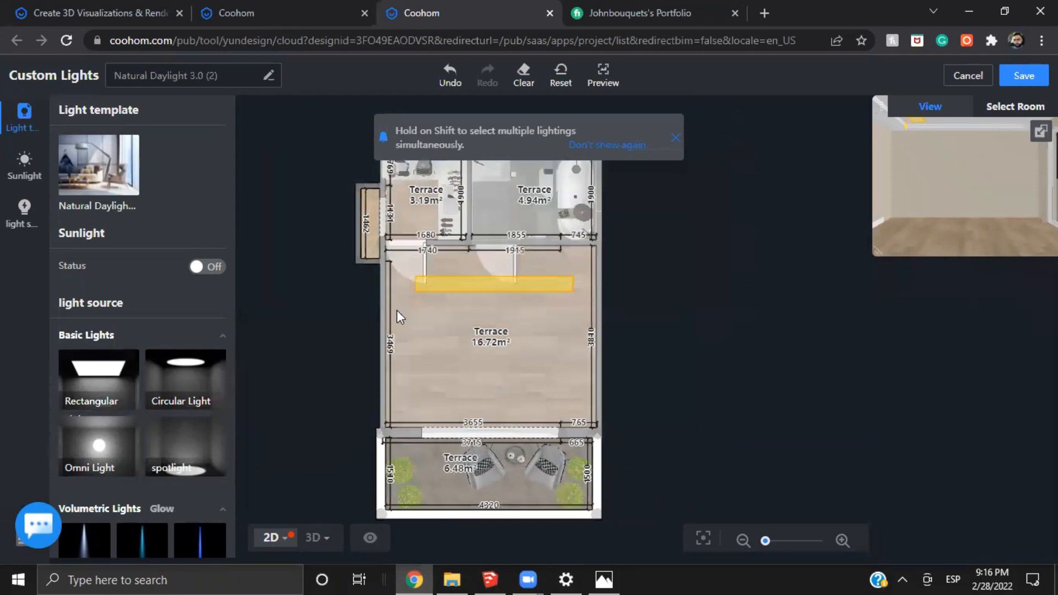
pyautogui.click(543, 282)
pyautogui.click(731, 249)
# Examine the volumetric and IES lights in the light source library
pyautogui.moveTo(717, 460); pyautogui.dragTo(713, 405, button='right')
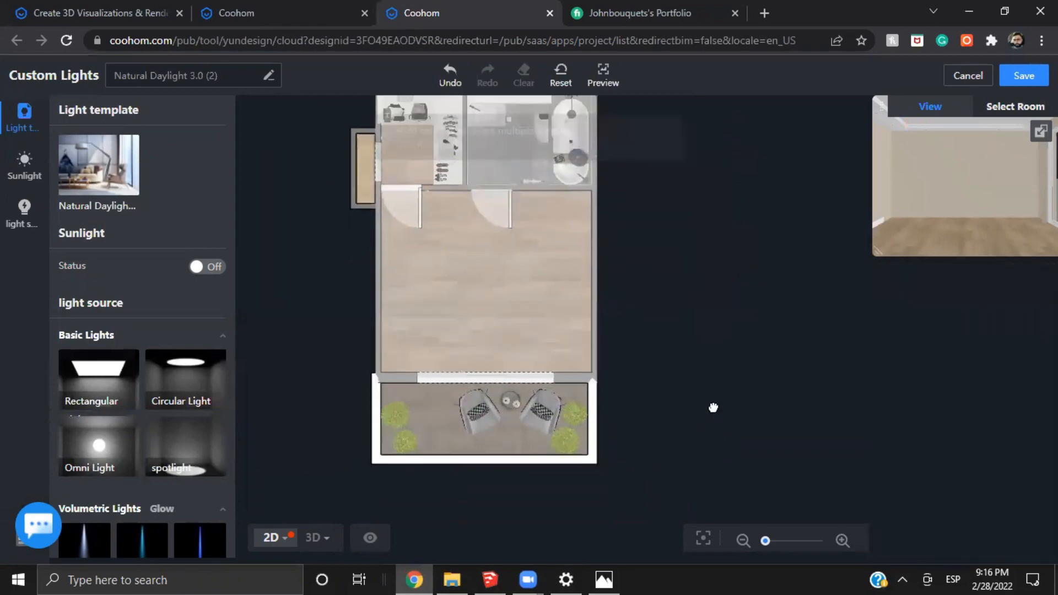
pyautogui.moveTo(627, 421); pyautogui.dragTo(682, 377, button='right')
pyautogui.scroll(3, 682, 380)
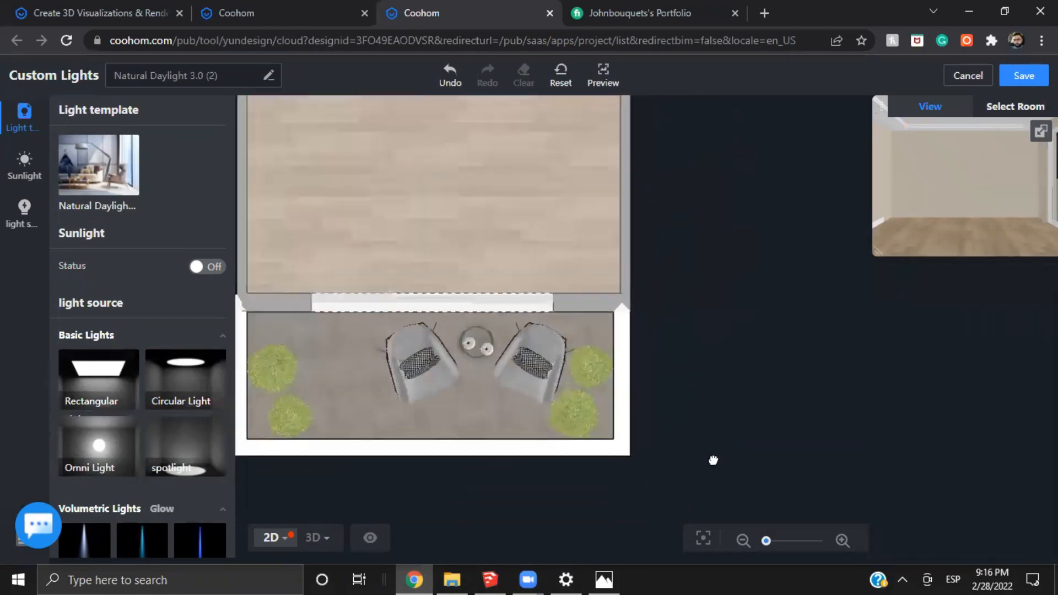
pyautogui.scroll(-7, 88, 416)
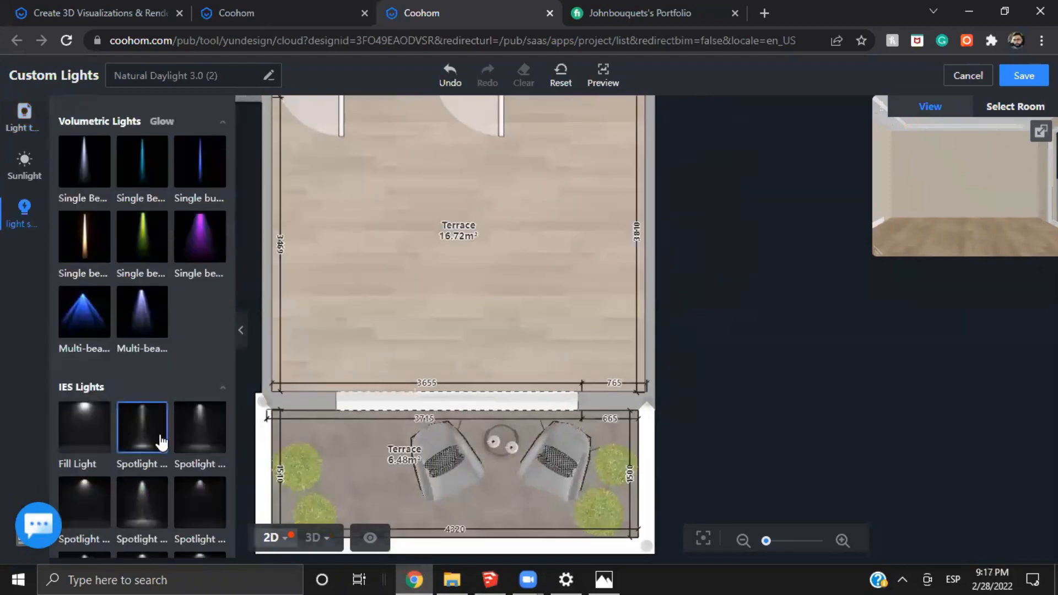
pyautogui.scroll(-9, 158, 436)
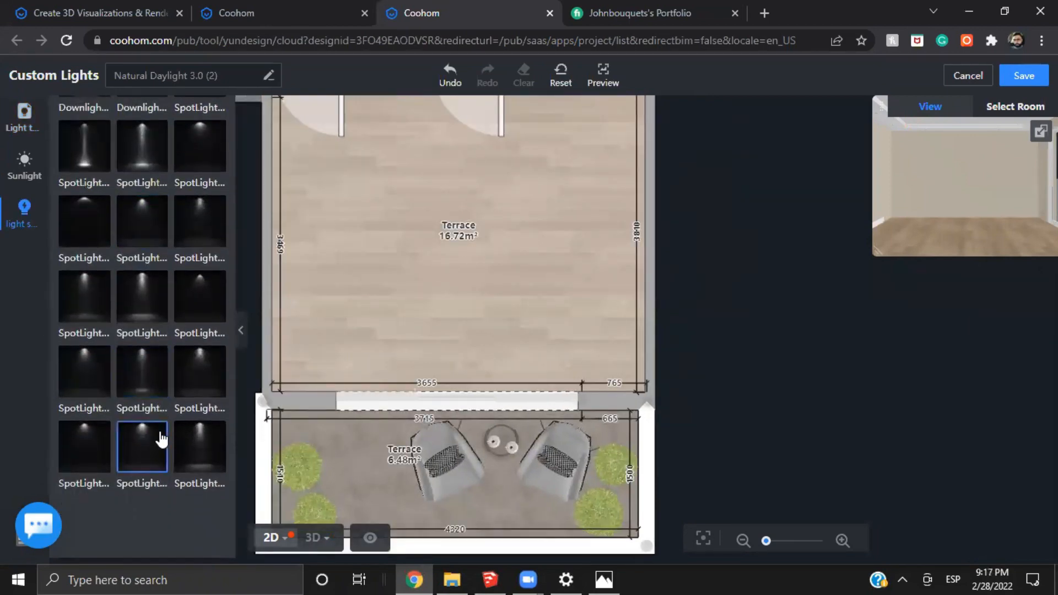
pyautogui.scroll(15, 159, 435)
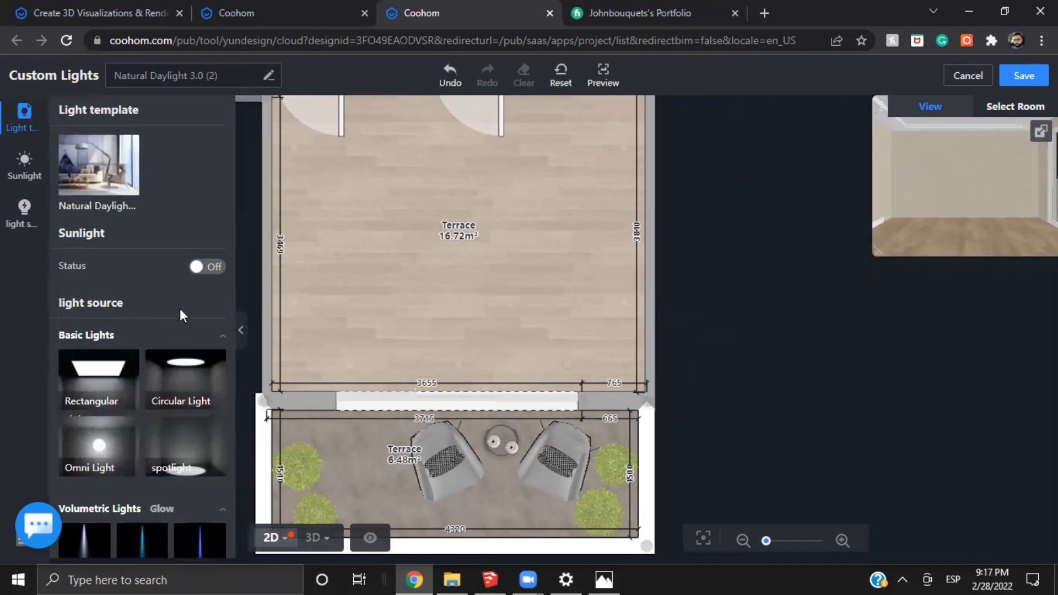
# Turn on the sunlight for the Natural Daylight 3.0 (2) scheme
pyautogui.click(204, 270)
pyautogui.scroll(-5, 650, 283)
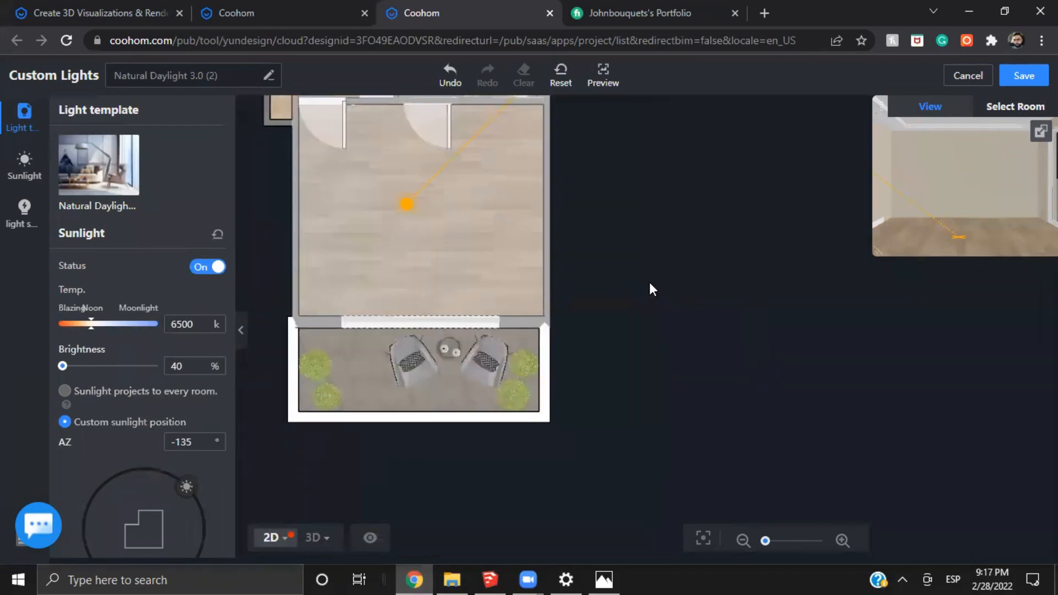
# Place the custom sun outside the apartment beyond the furnished terrace, with azimuth 63° and elevation 75°
pyautogui.moveTo(656, 305); pyautogui.dragTo(674, 365)
pyautogui.moveTo(649, 125)
pyautogui.mouseDown()
pyautogui.moveTo(521, 511)
pyautogui.moveTo(388, 511)
pyautogui.mouseUp()
pyautogui.doubleClick(177, 442)
pyautogui.write('63')
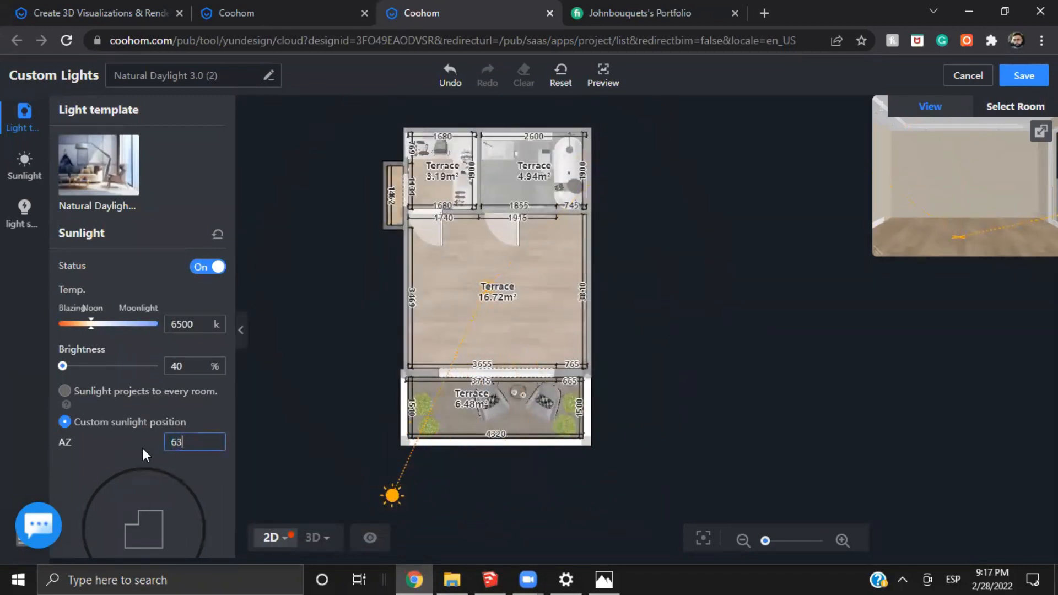
pyautogui.press('Tab')
pyautogui.write('75')
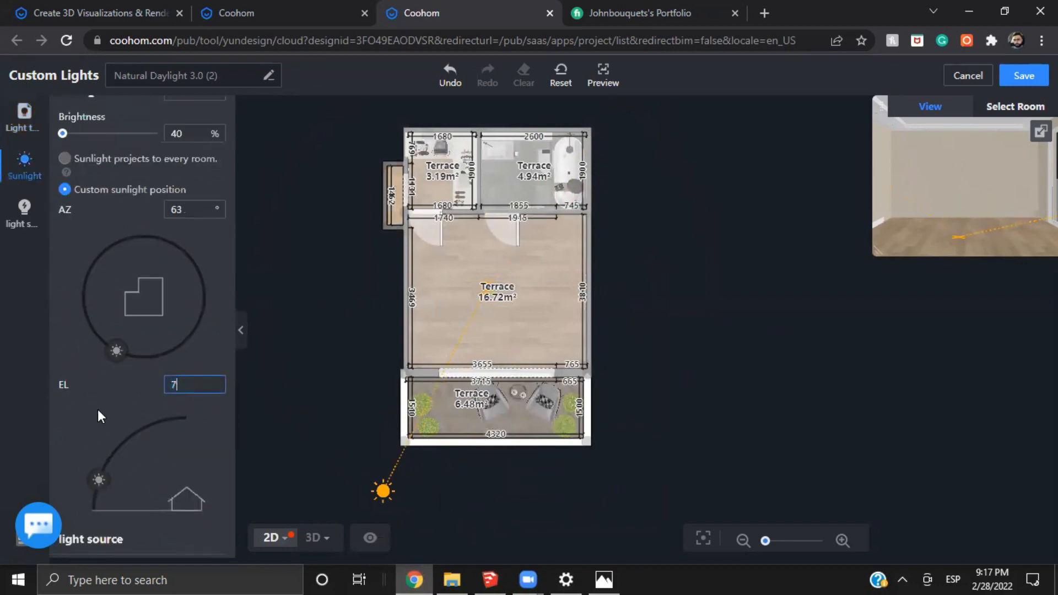
pyautogui.press('Return')
pyautogui.scroll(3, 138, 362)
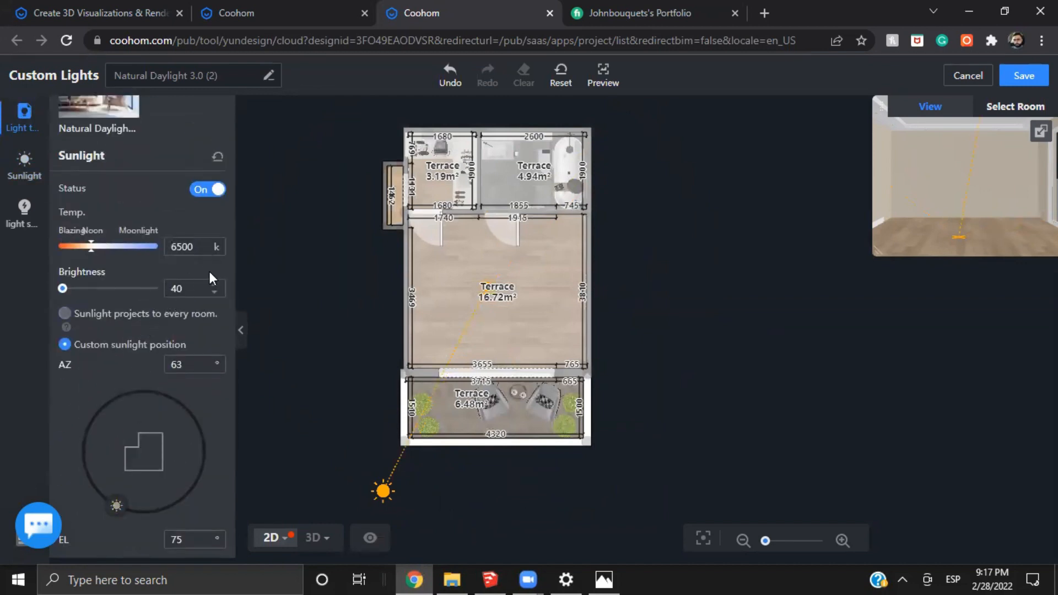
pyautogui.scroll(-10, 189, 280)
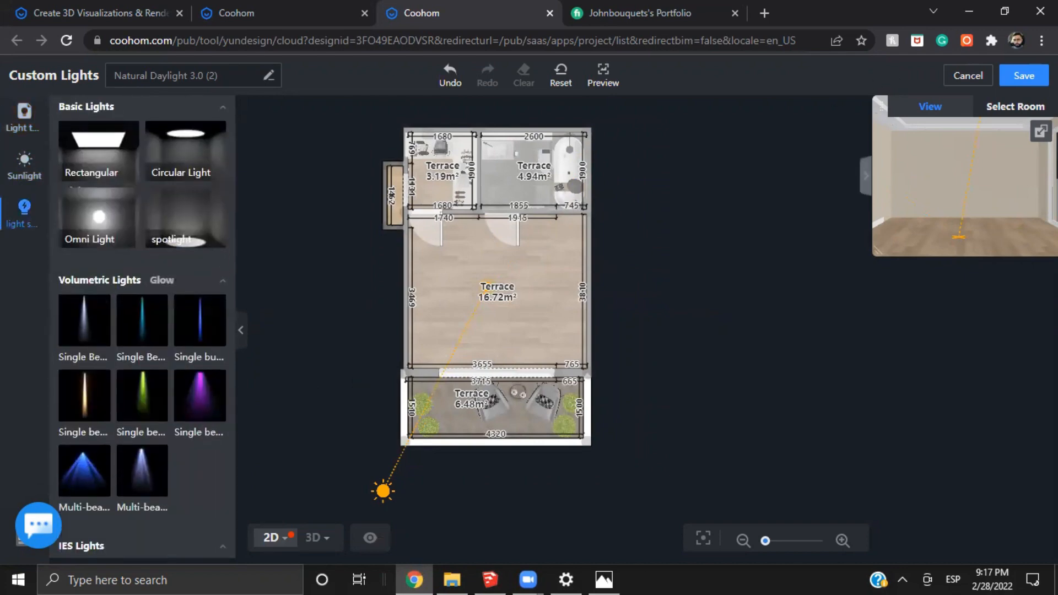
# Save the Natural Daylight 3.0 (2) lighting scheme and return to the 3D front view of the room
pyautogui.click(1011, 76)
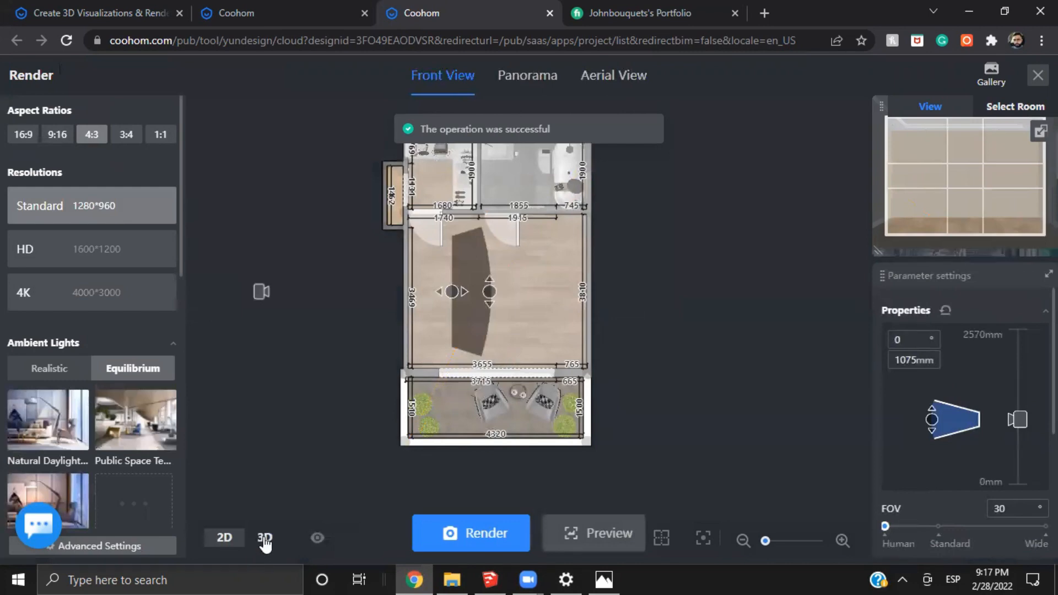
pyautogui.click(265, 539)
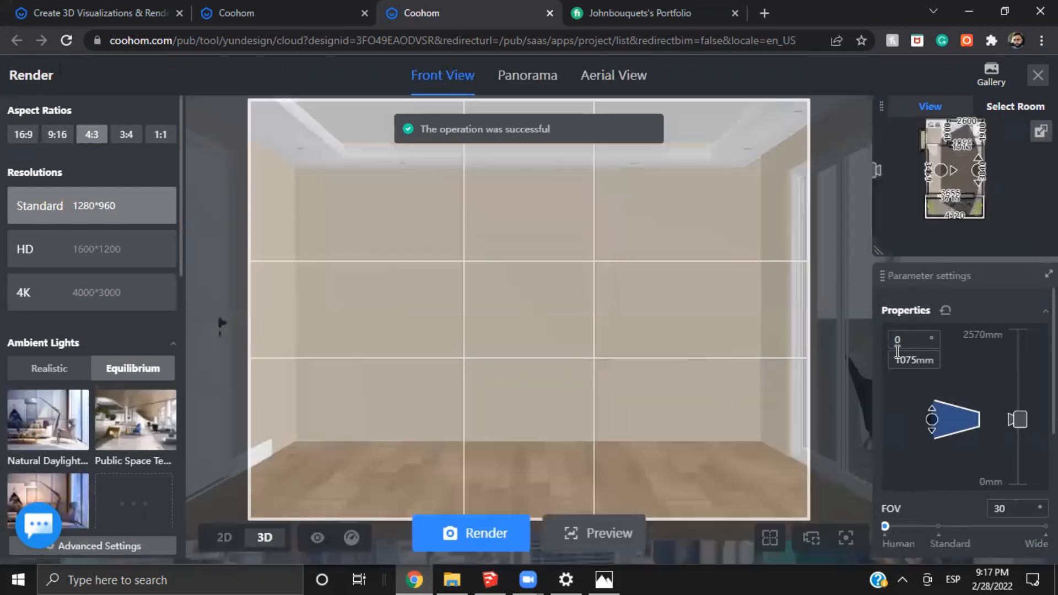
pyautogui.scroll(-3, 1004, 513)
pyautogui.scroll(-2, 1005, 514)
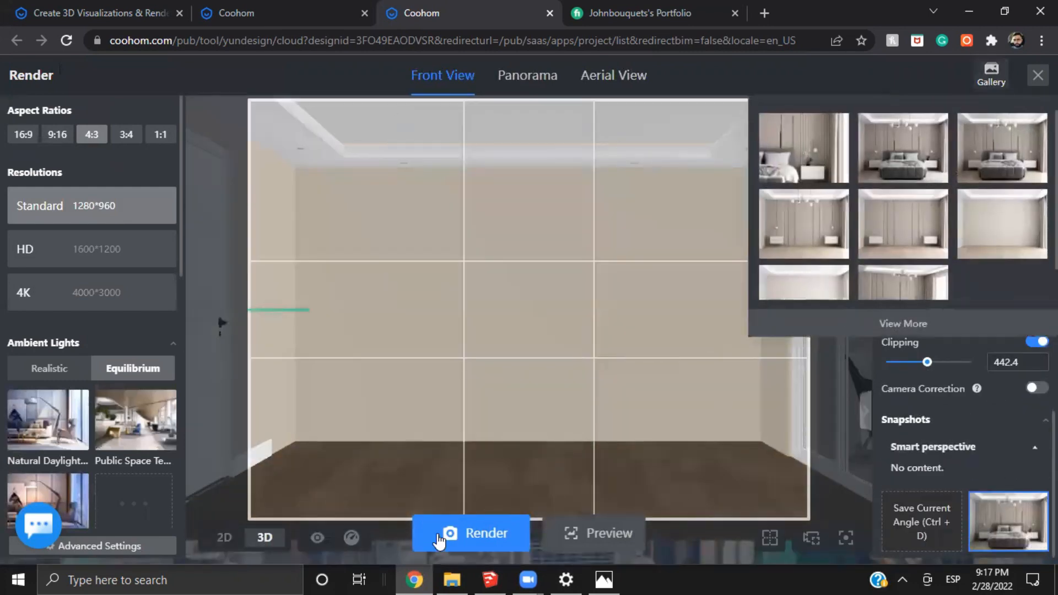
# Render the room's front view at Standard 1280*960 resolution in 4:3 and check the job in the gallery
pyautogui.click(446, 536)
pyautogui.click(558, 493)
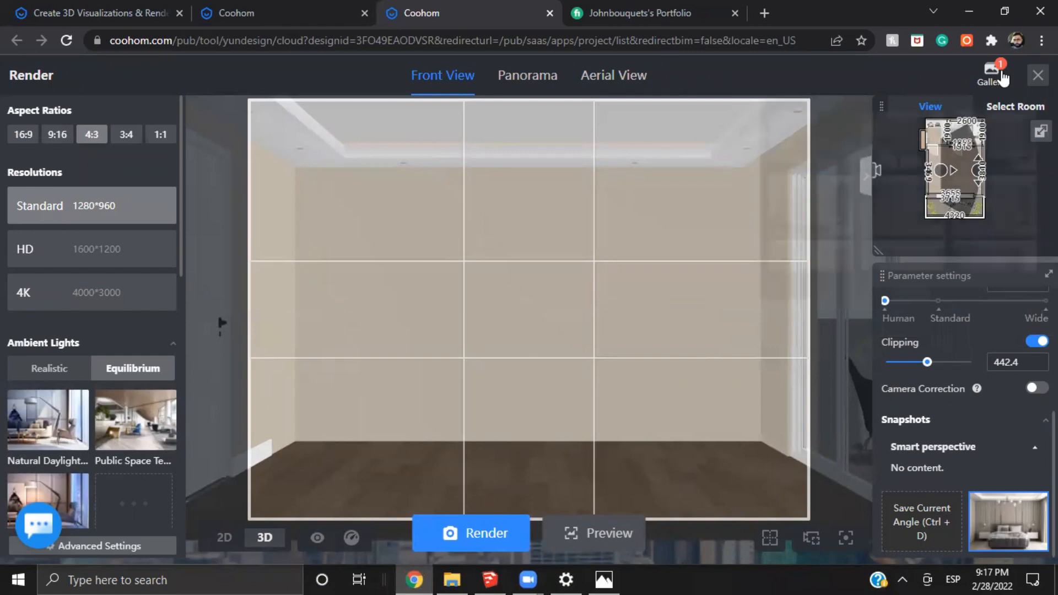
pyautogui.moveTo(1003, 77)
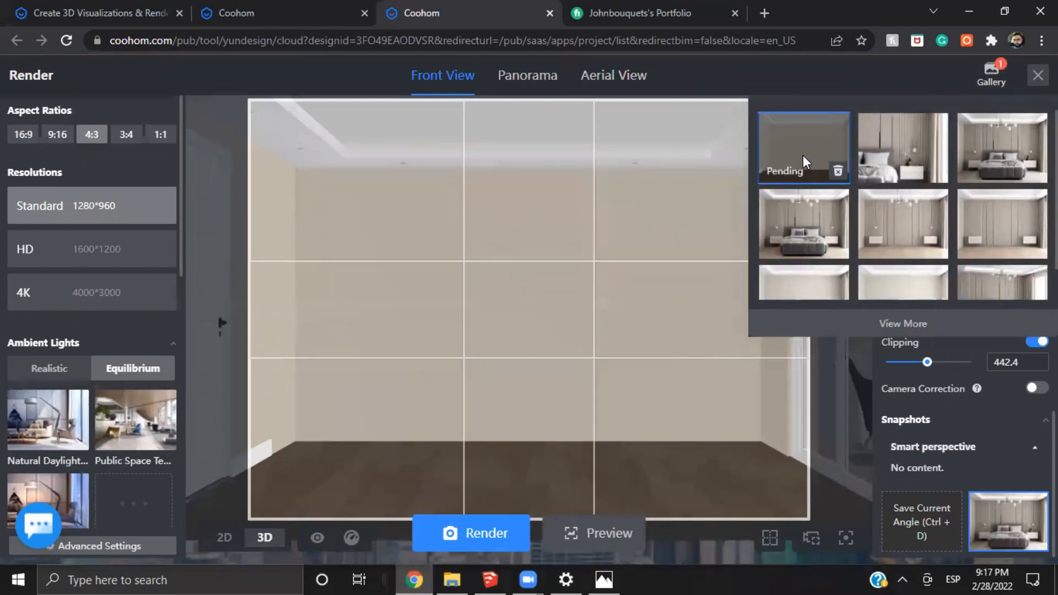
pyautogui.scroll(-1, 991, 232)
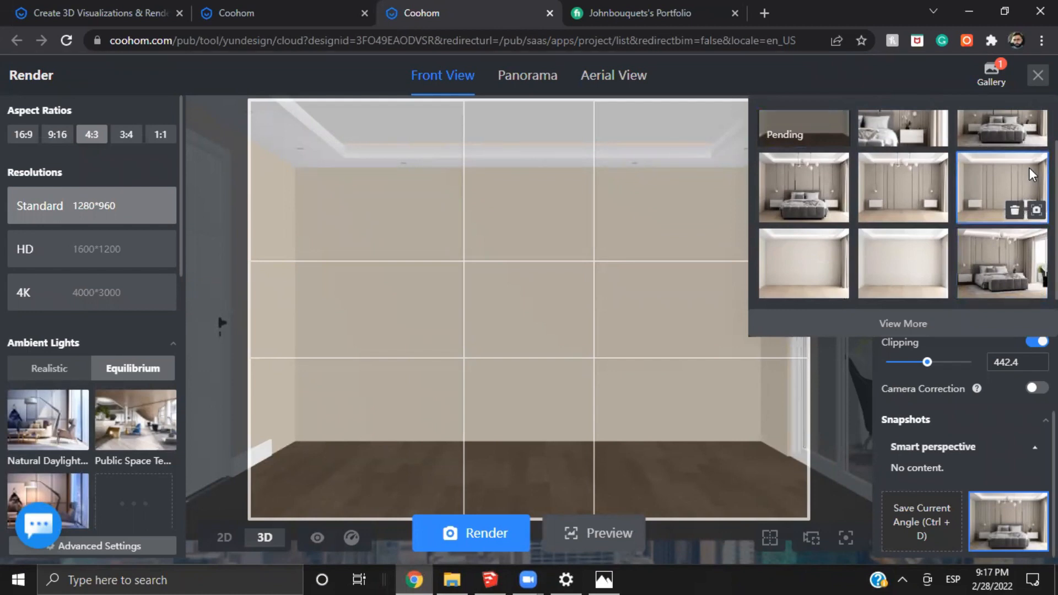
# Create a custom lighting scheme based on the Realistic template Indoor daytime
pyautogui.scroll(-3, 76, 397)
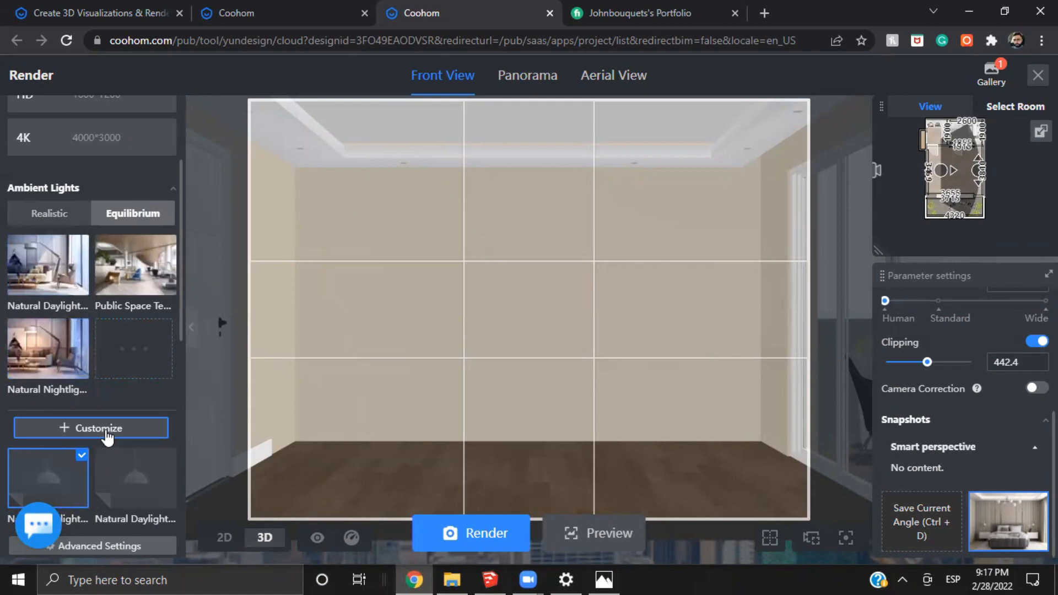
pyautogui.click(108, 435)
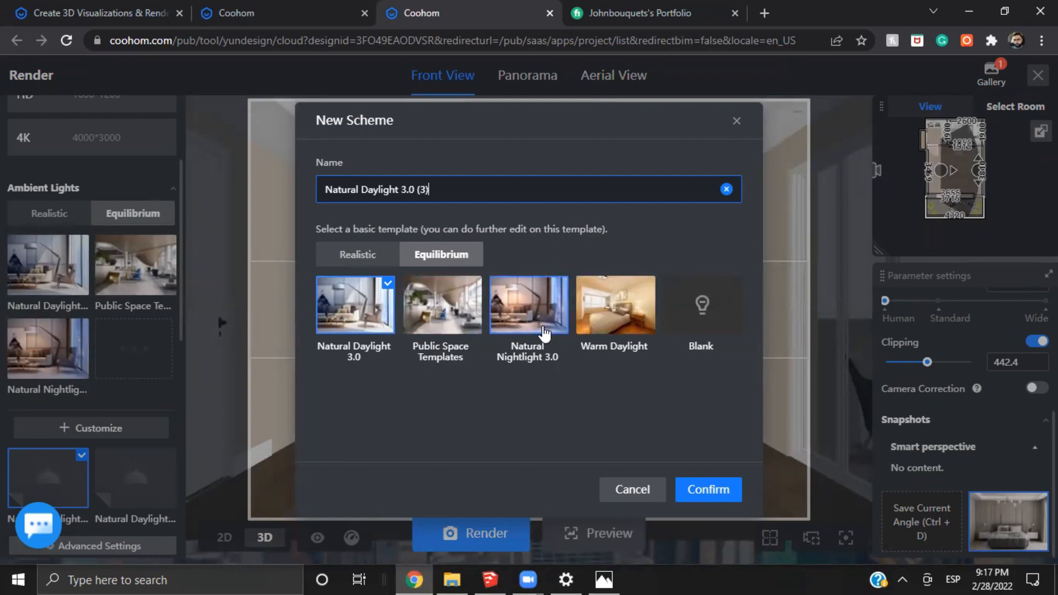
pyautogui.click(367, 255)
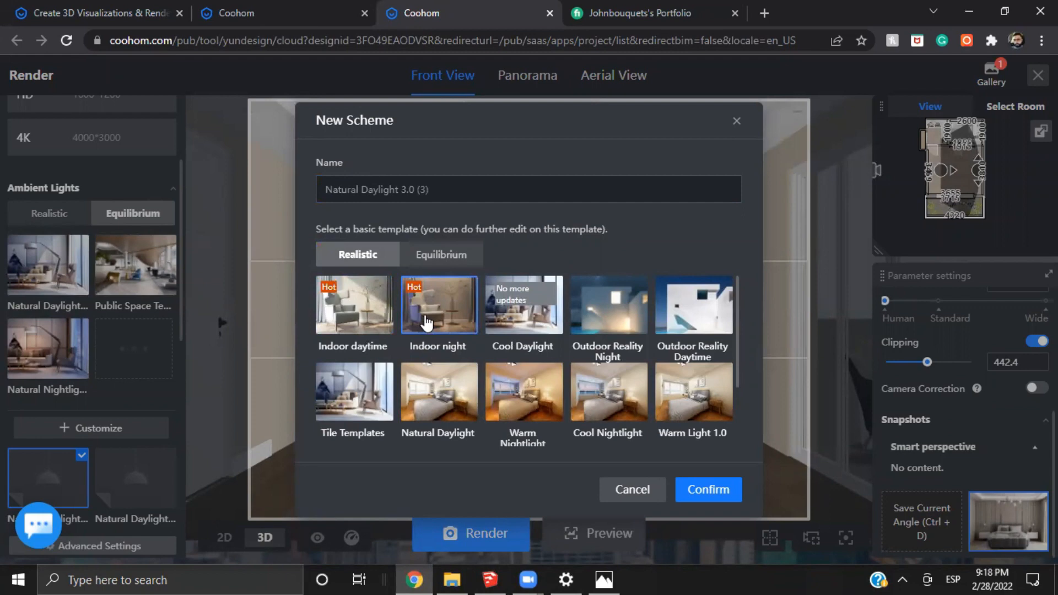
pyautogui.click(435, 258)
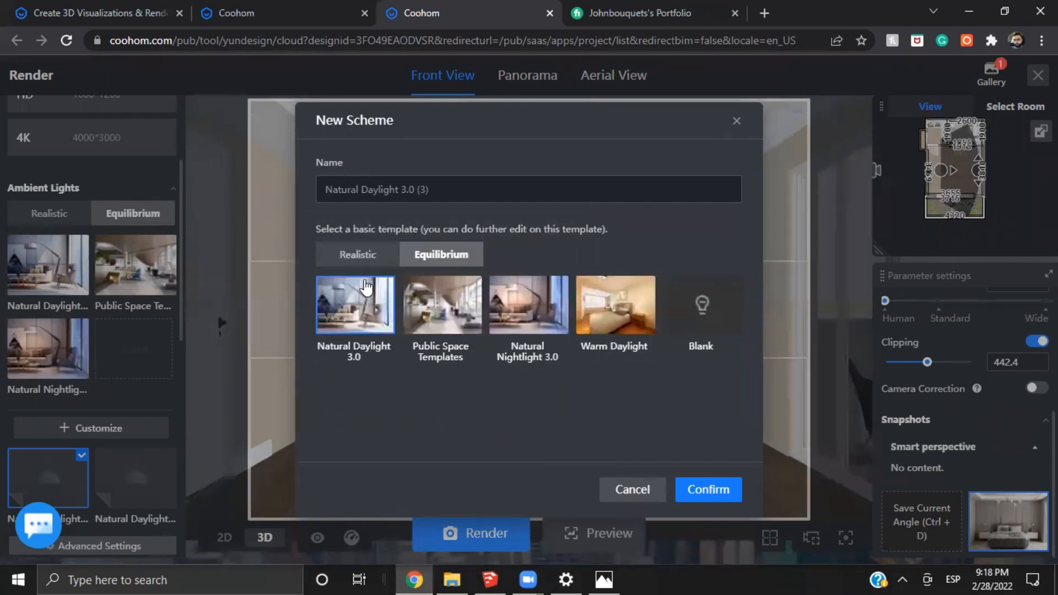
pyautogui.click(364, 254)
pyautogui.click(354, 311)
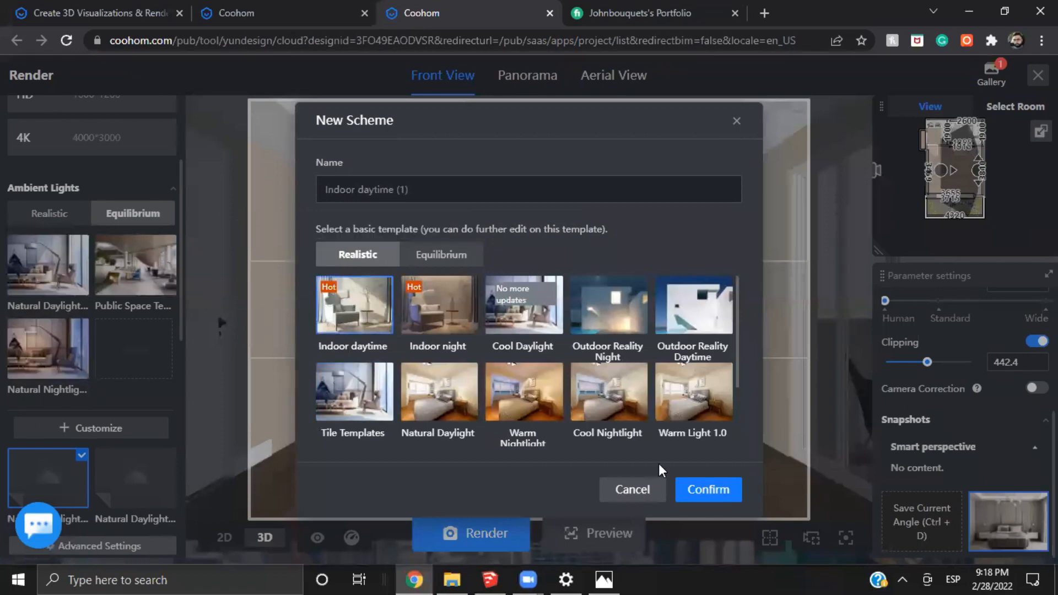
pyautogui.click(694, 488)
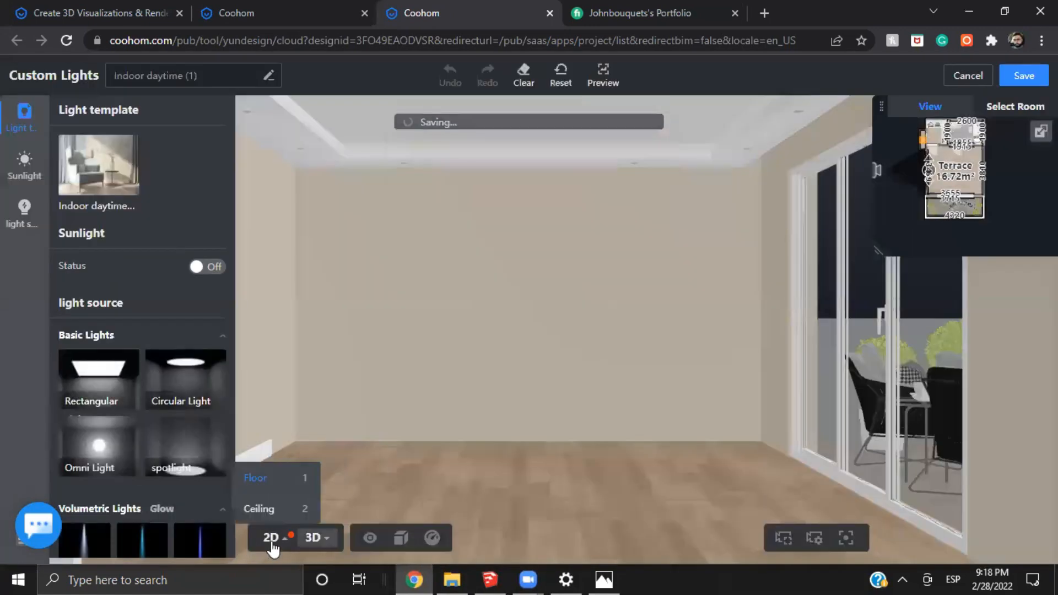
# Delete the light over the small side alcove in the 2D plan and save the Indoor daytime scheme, returning to the 3D view
pyautogui.click(270, 538)
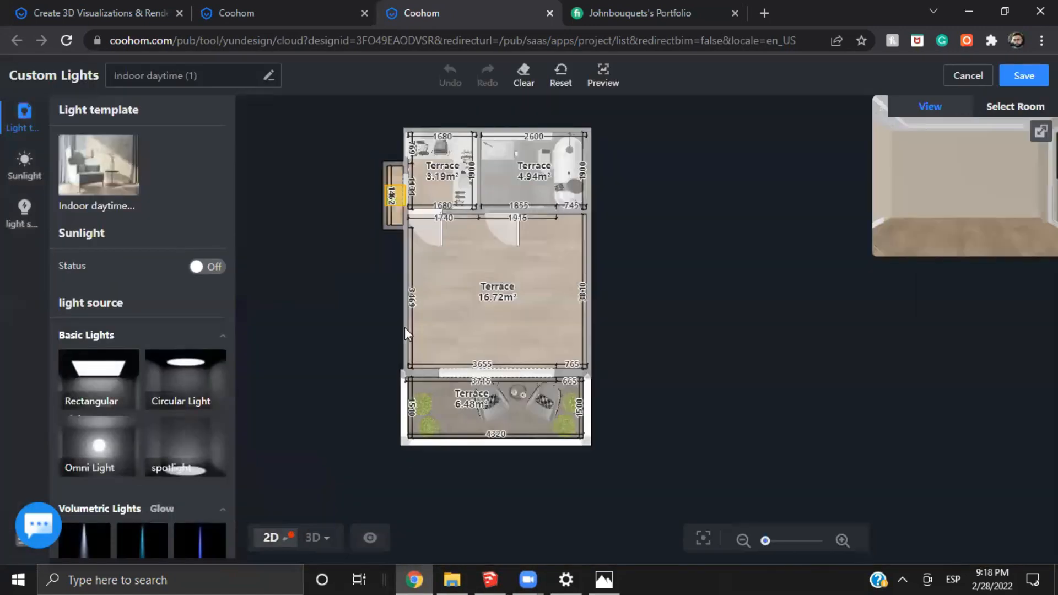
pyautogui.scroll(5, 446, 216)
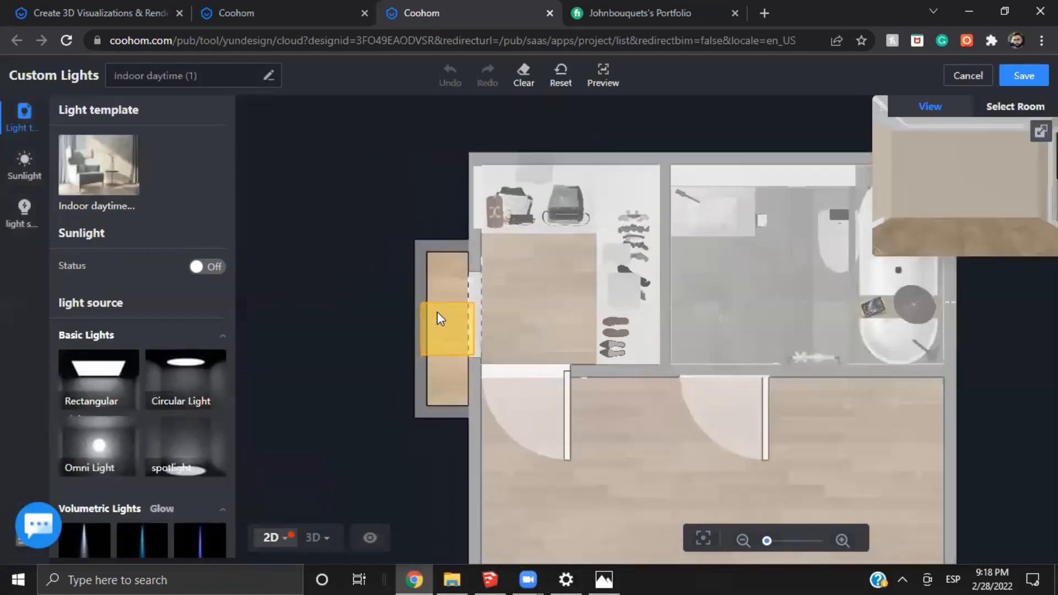
pyautogui.click(437, 313)
pyautogui.click(630, 275)
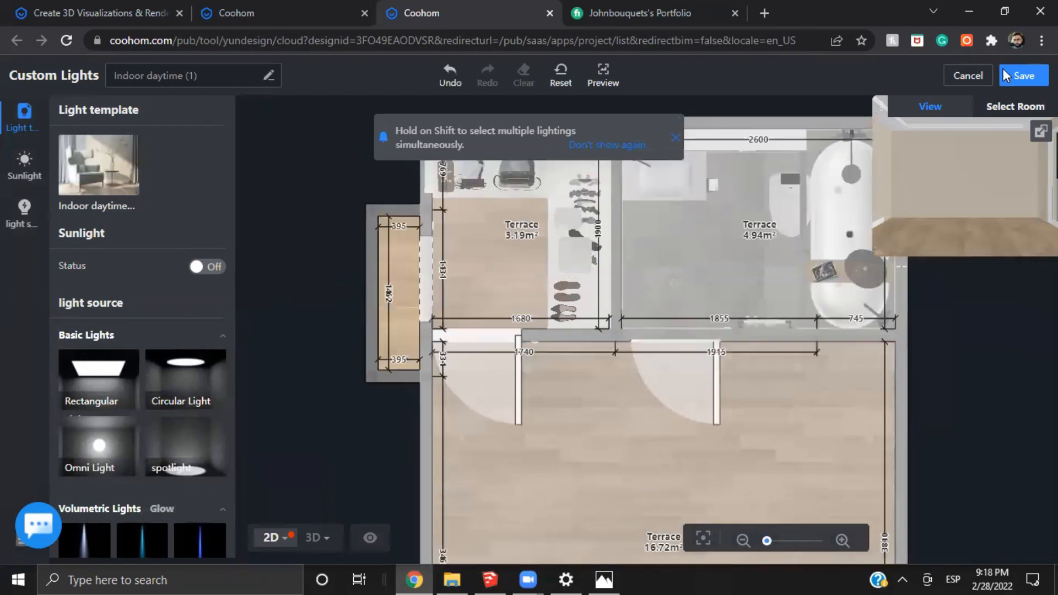
pyautogui.click(1021, 77)
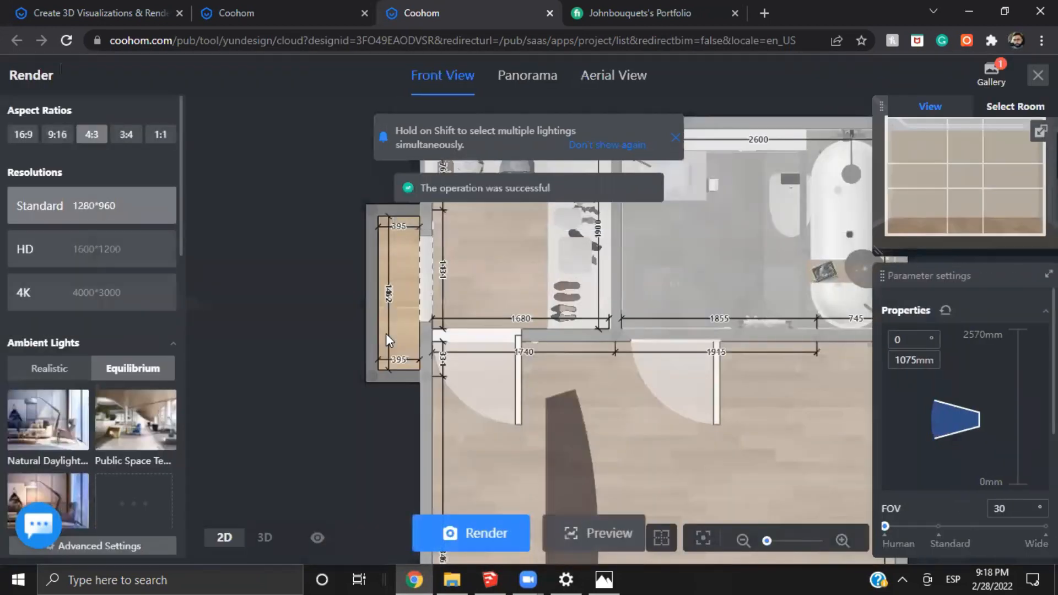
pyautogui.click(264, 537)
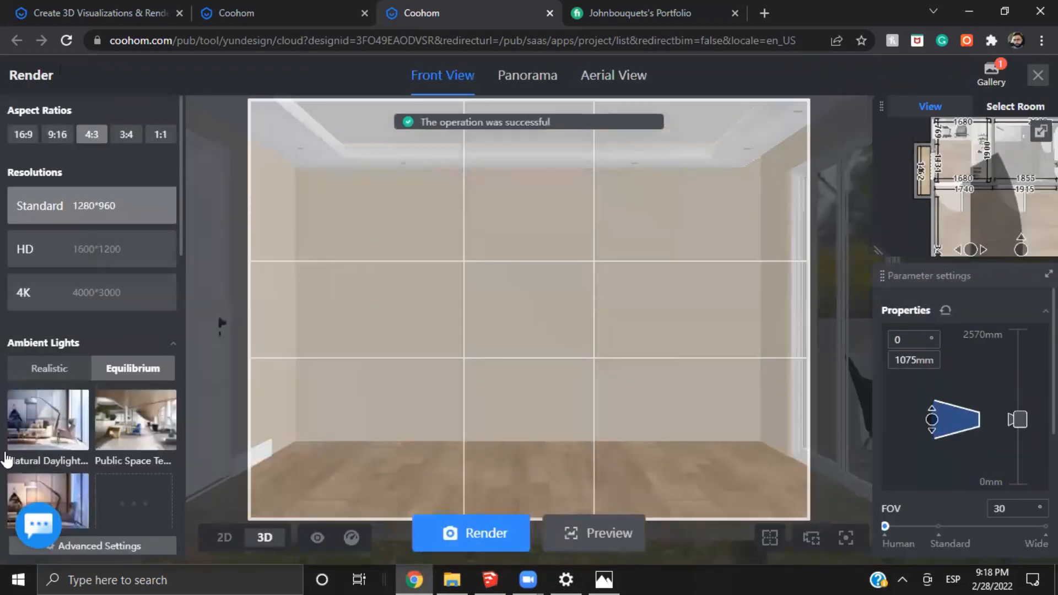
# Toggle automatic exposure on and off for the Indoor daytime scheme, and view its indoor brightness setting
pyautogui.scroll(-1, 67, 437)
pyautogui.scroll(-6, 67, 435)
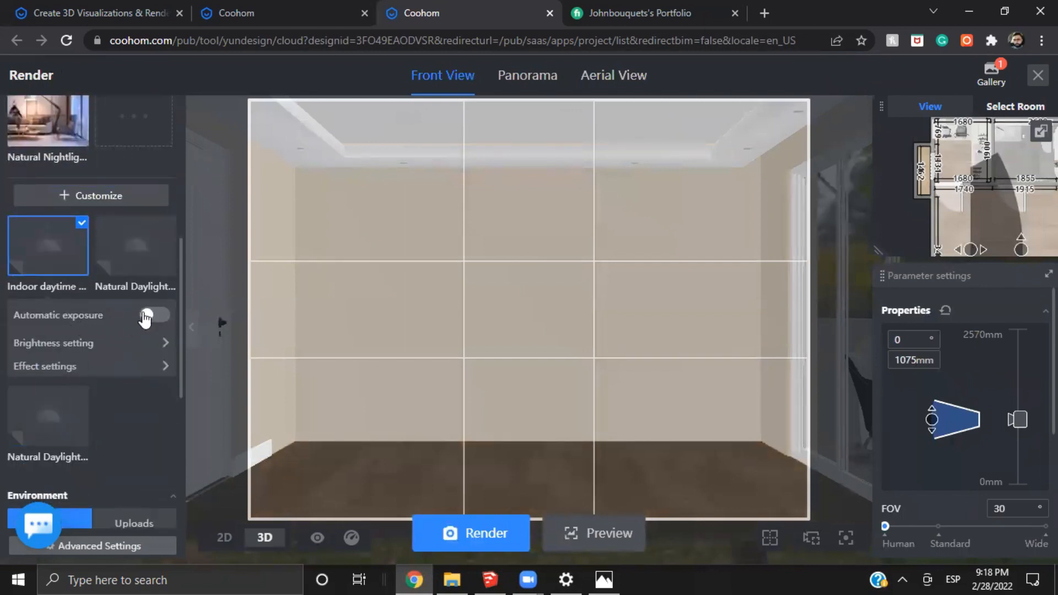
pyautogui.click(146, 316)
pyautogui.click(145, 316)
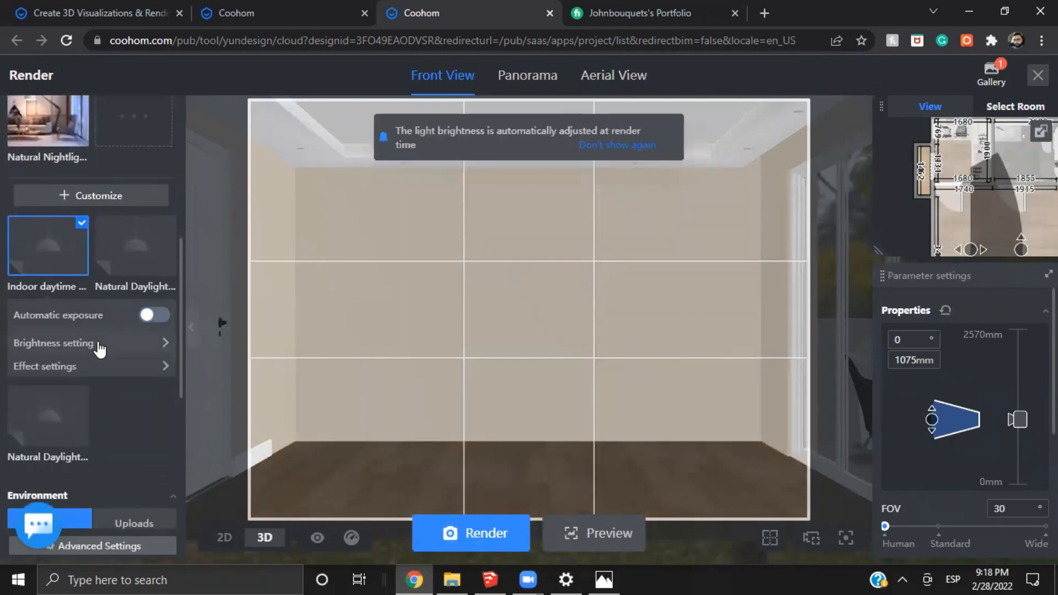
pyautogui.click(82, 342)
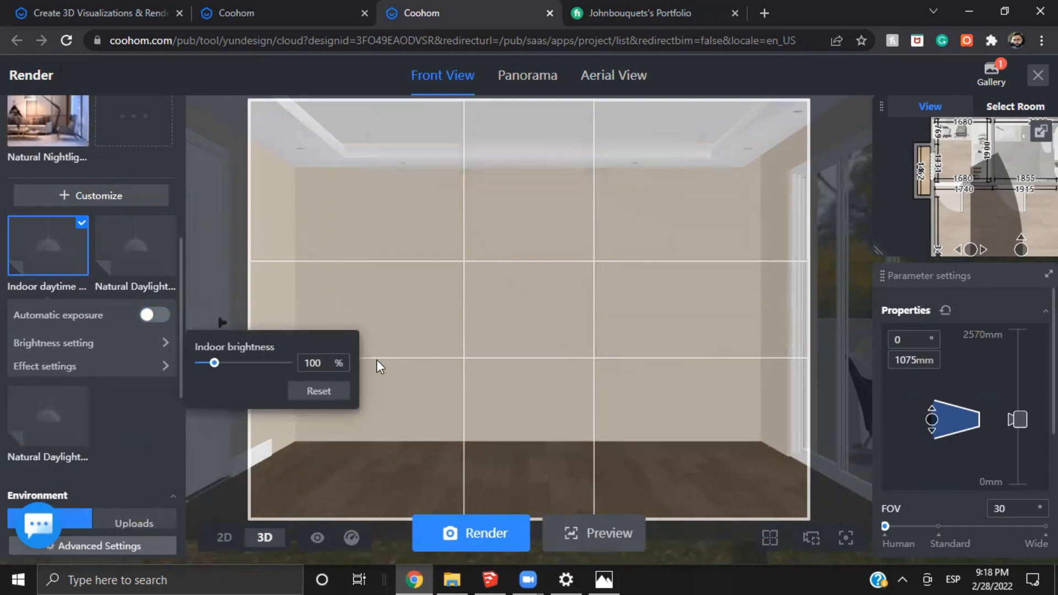
# Enable noise reduction, try the dazzling option, and set color enhancement to 0 in the Indoor daytime scheme's effect settings
pyautogui.click(101, 376)
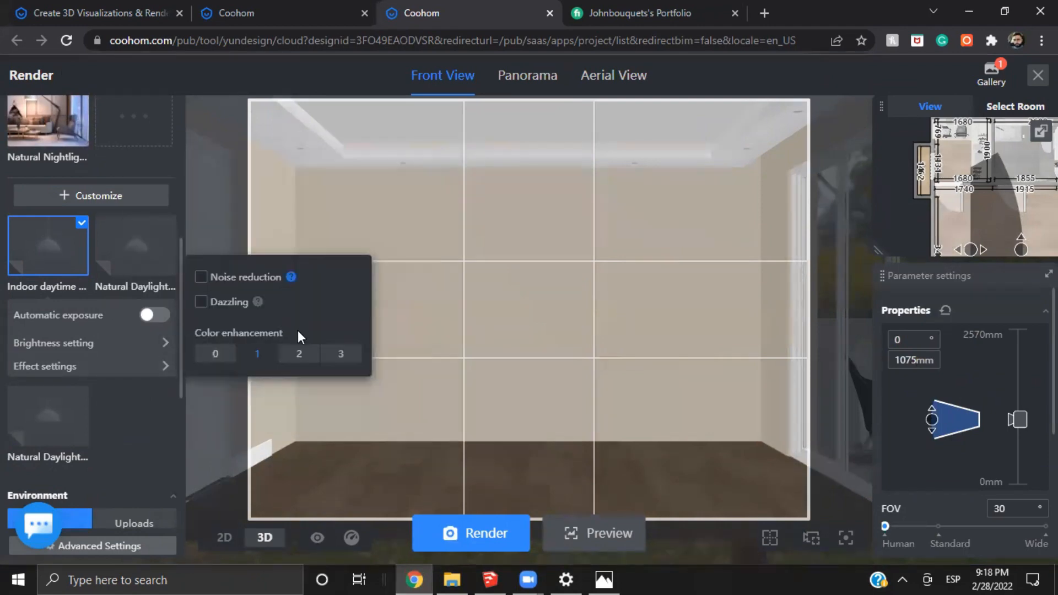
pyautogui.click(201, 276)
pyautogui.click(200, 302)
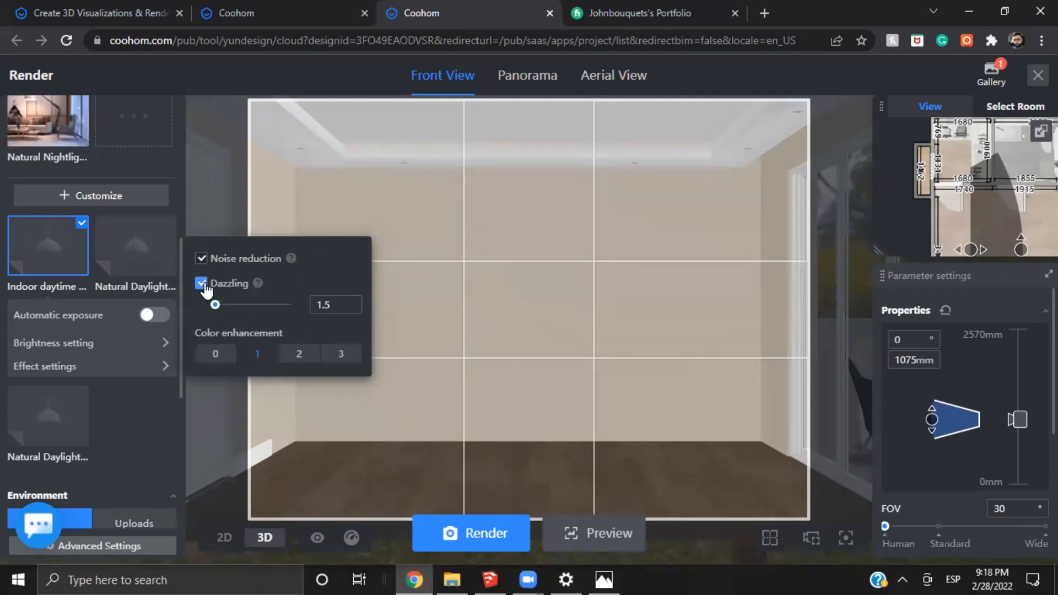
pyautogui.click(201, 284)
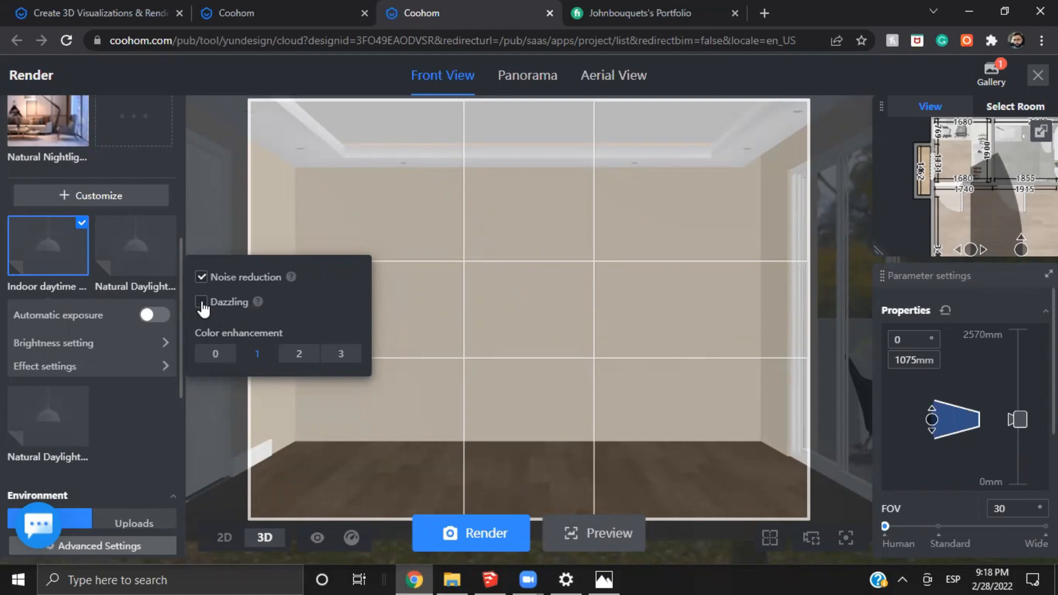
pyautogui.click(200, 302)
pyautogui.moveTo(237, 366)
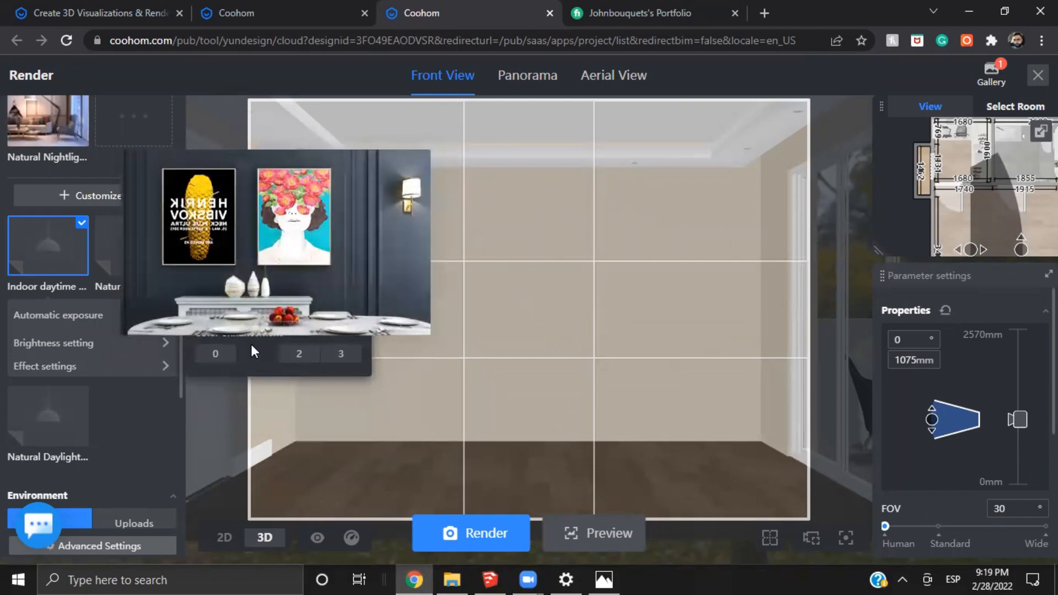
pyautogui.scroll(-4, 116, 366)
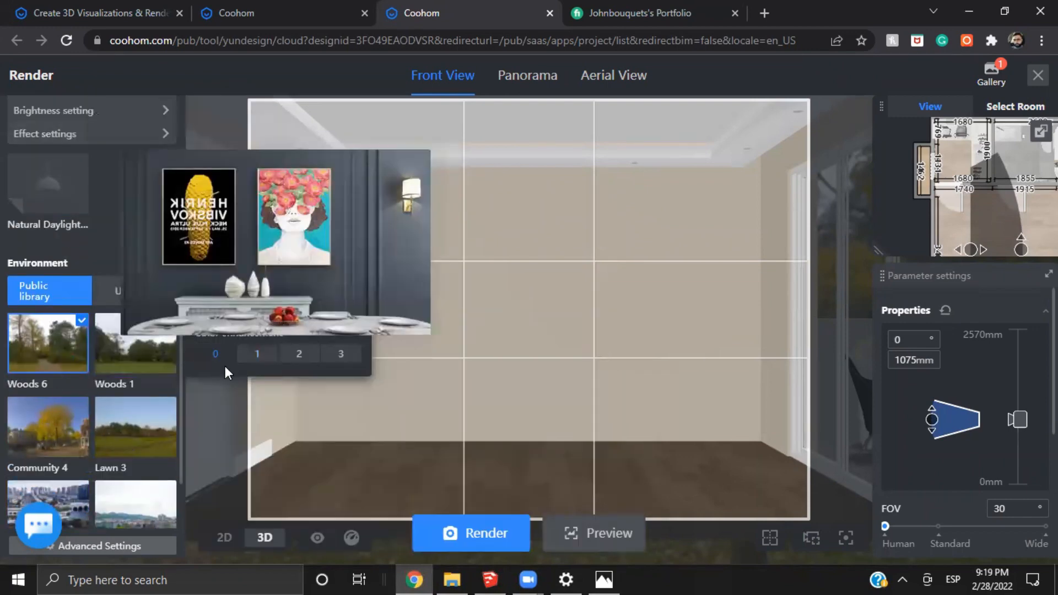
# Review the advanced render settings, including color correction, ambient occlusion and specular reflection
pyautogui.click(83, 362)
pyautogui.scroll(-2, 83, 362)
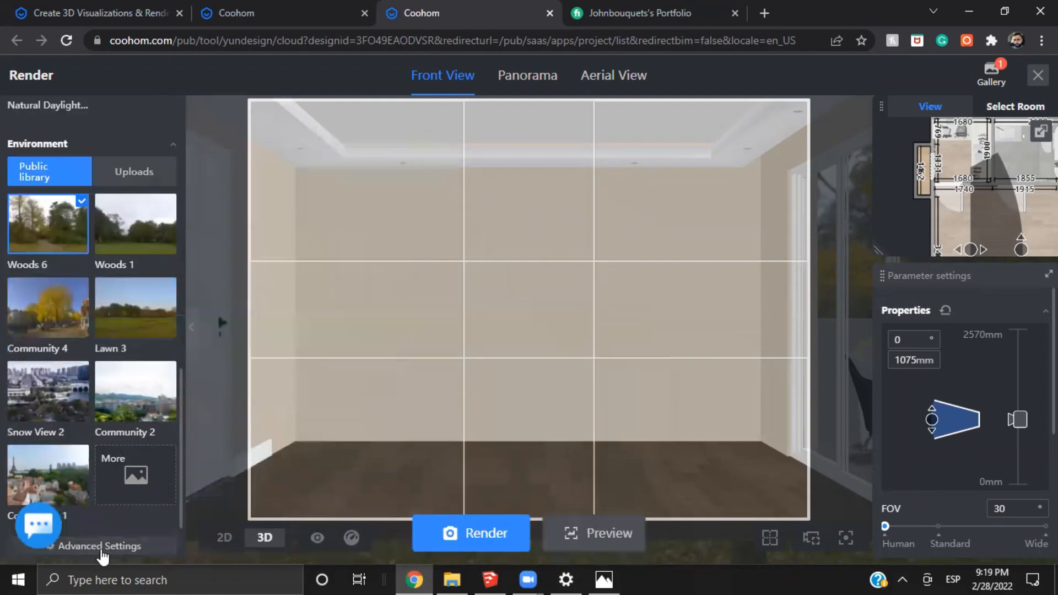
pyautogui.click(127, 545)
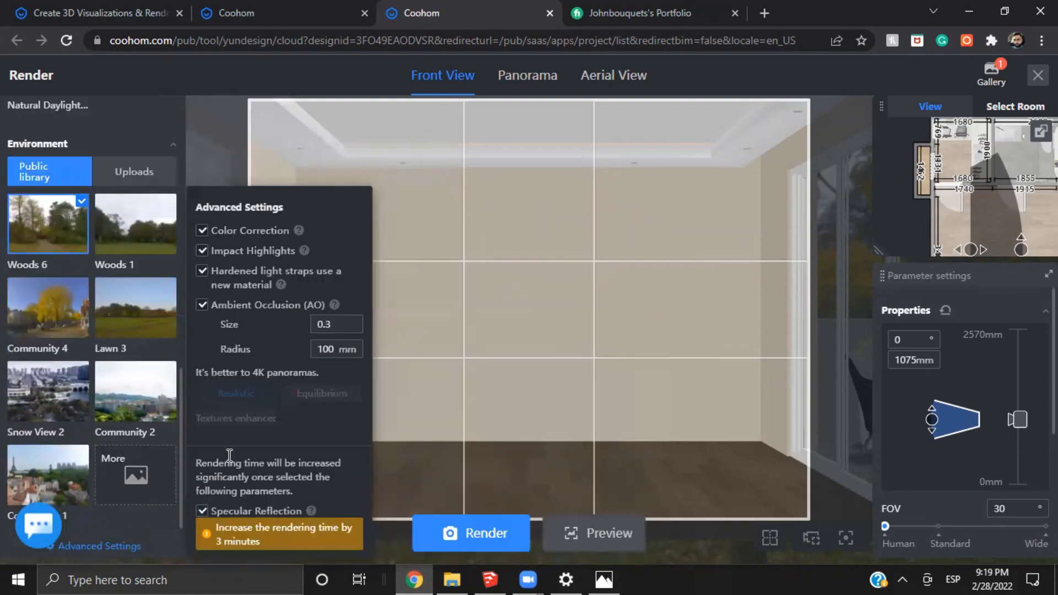
# Set the ambient light brightness of the Woods 6 environment to 4
pyautogui.click(77, 245)
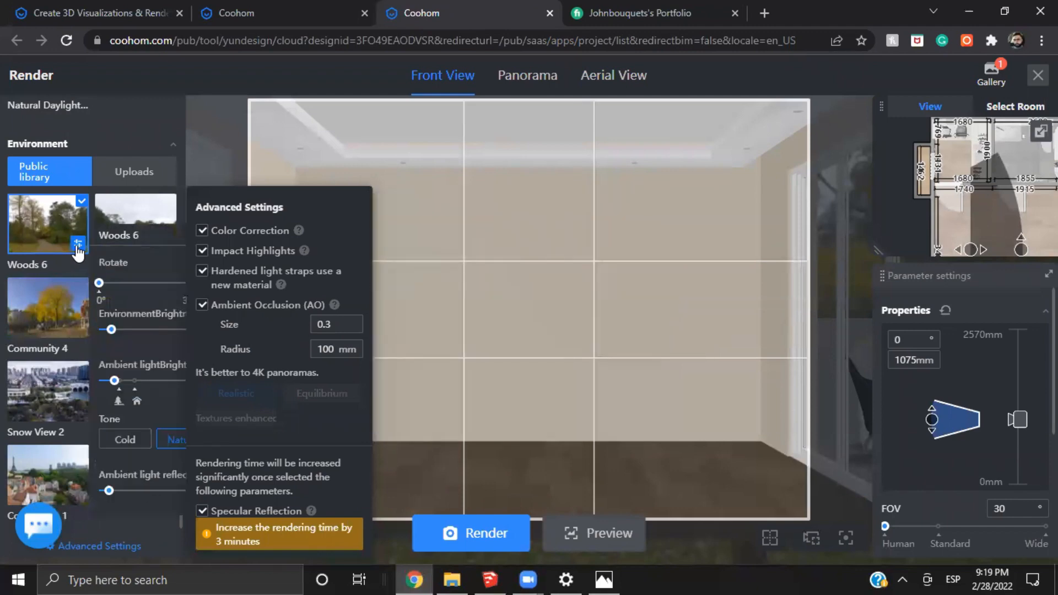
pyautogui.click(144, 136)
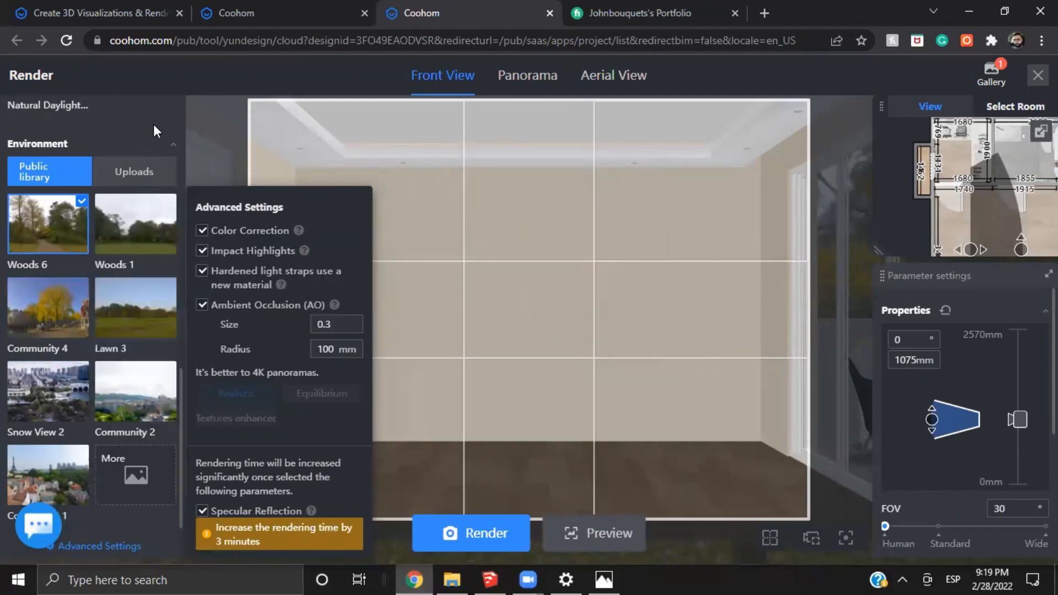
pyautogui.click(79, 244)
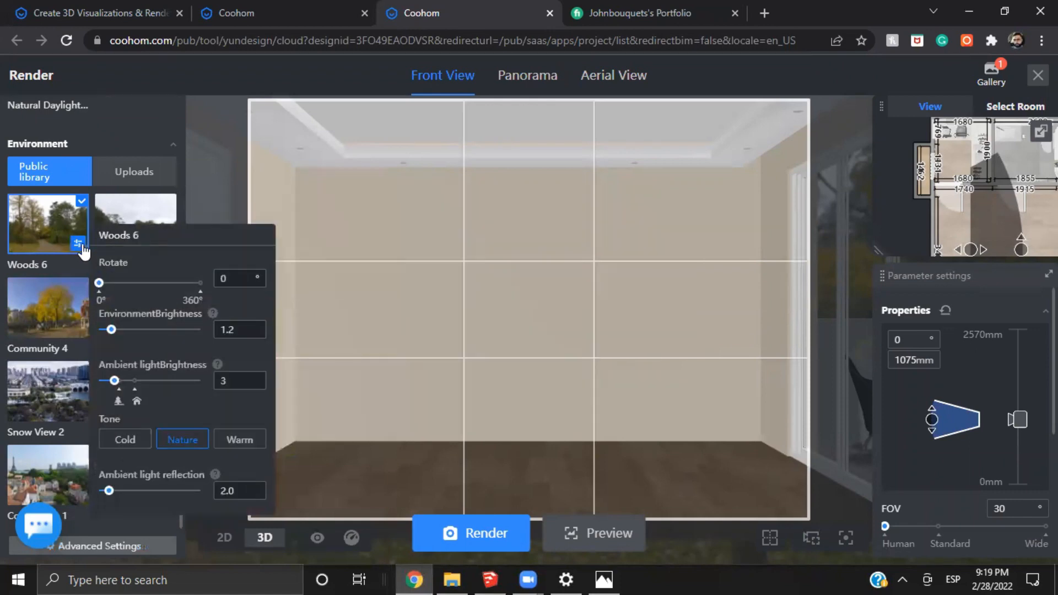
pyautogui.click(121, 382)
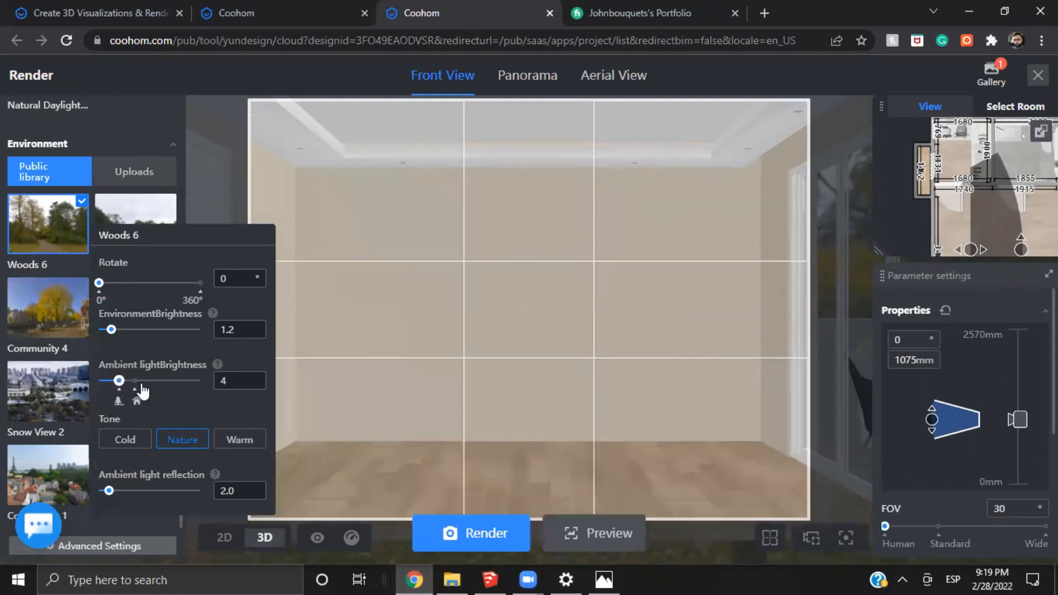
# Set the Woods 6 ambient light brightness to 7 with a warm tone, and increase the ambient light reflection
pyautogui.click(136, 389)
pyautogui.click(135, 396)
pyautogui.click(123, 439)
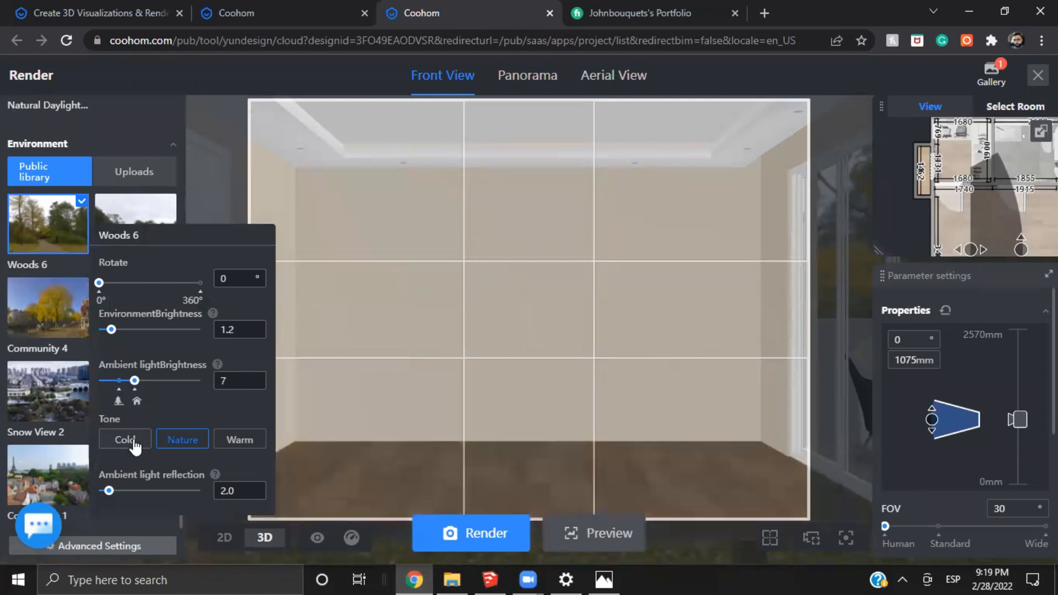
pyautogui.click(193, 449)
pyautogui.click(238, 441)
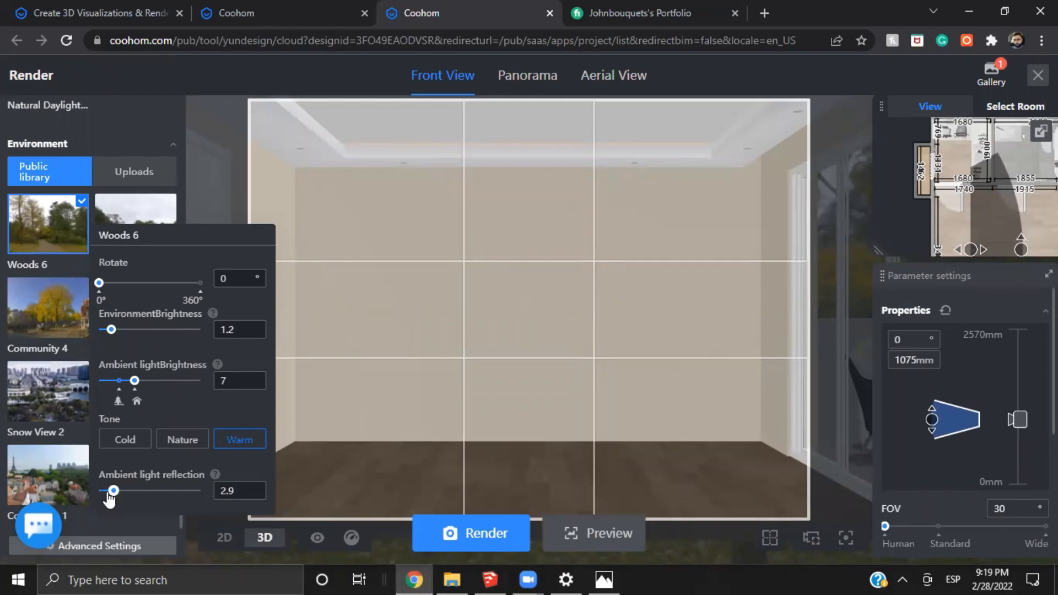
pyautogui.moveTo(104, 489)
pyautogui.mouseDown()
pyautogui.moveTo(147, 491)
pyautogui.moveTo(122, 501)
pyautogui.mouseUp()
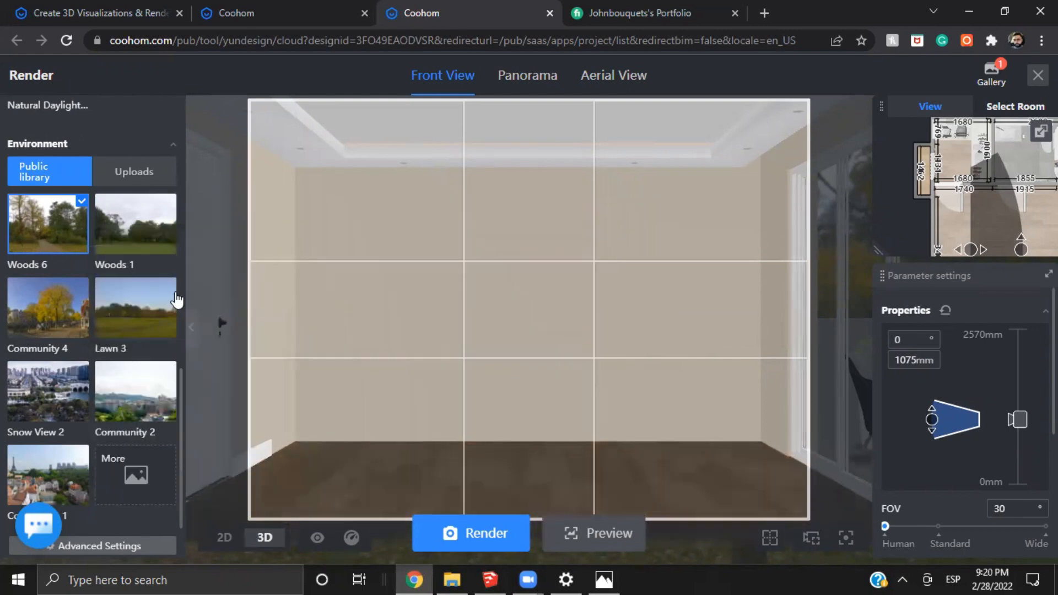
# Select the last Natural Daylight scheme among the customized ambient lights
pyautogui.scroll(1, 529, 264)
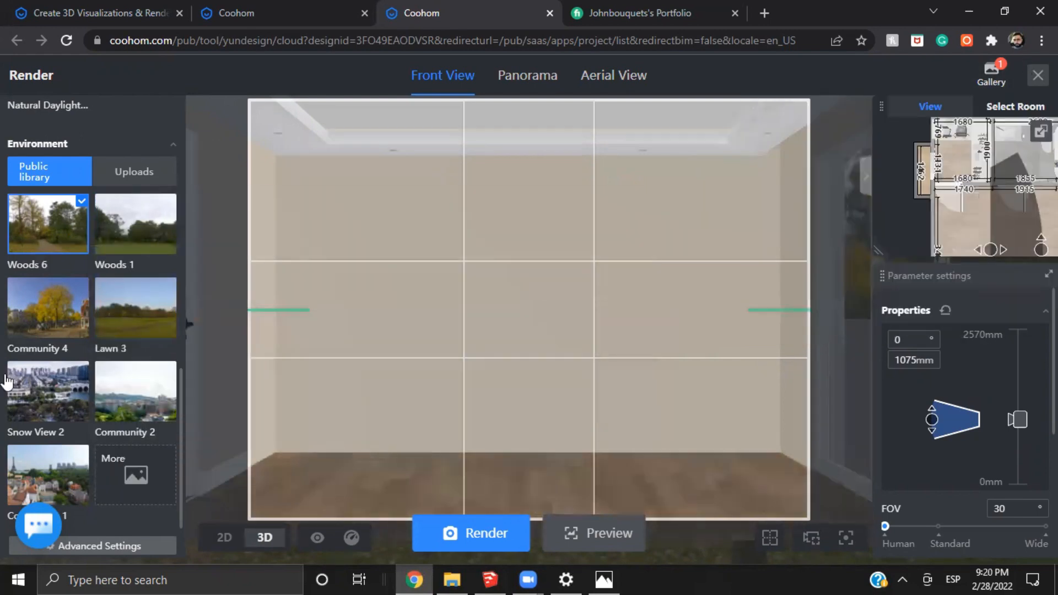
pyautogui.scroll(4, 57, 335)
pyautogui.scroll(4, 57, 335)
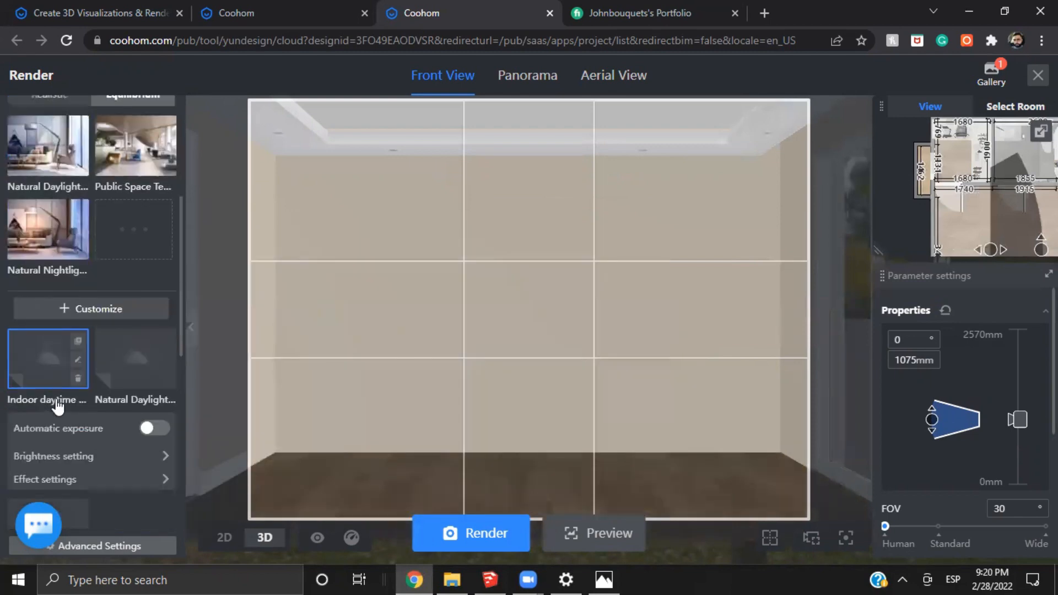
pyautogui.scroll(-3, 58, 406)
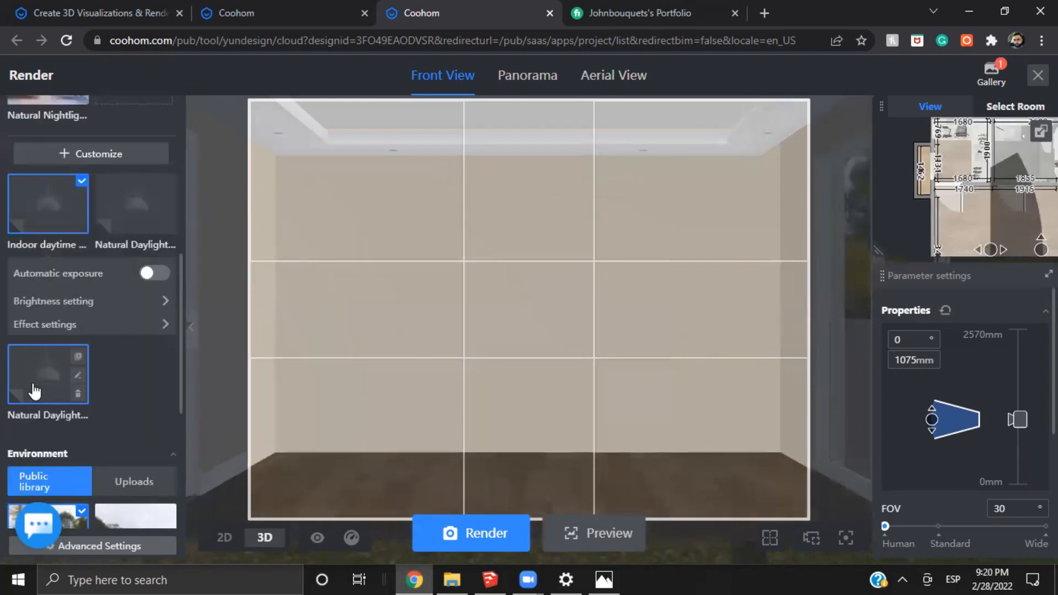
pyautogui.click(58, 398)
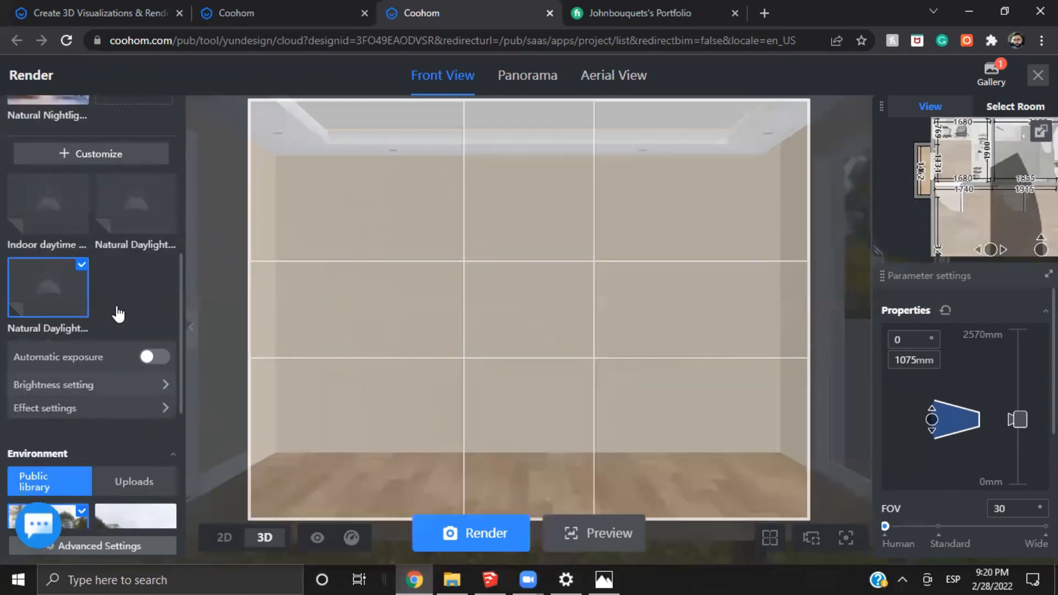
pyautogui.scroll(1, 115, 314)
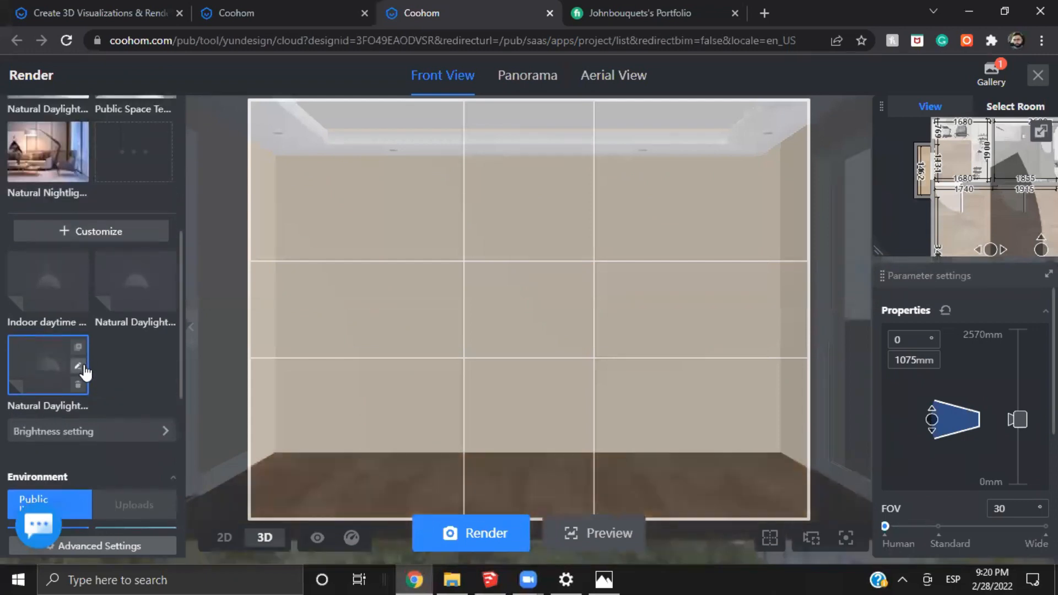
# Open the latest standard Terrace render from the gallery and examine the floor corner by the window up close
pyautogui.moveTo(985, 77)
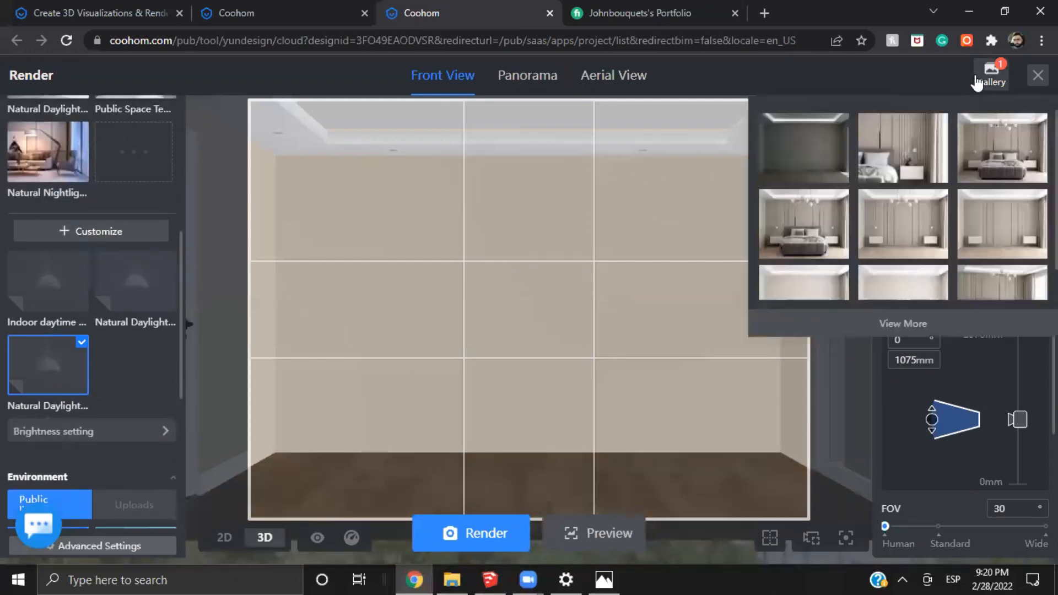
pyautogui.click(822, 142)
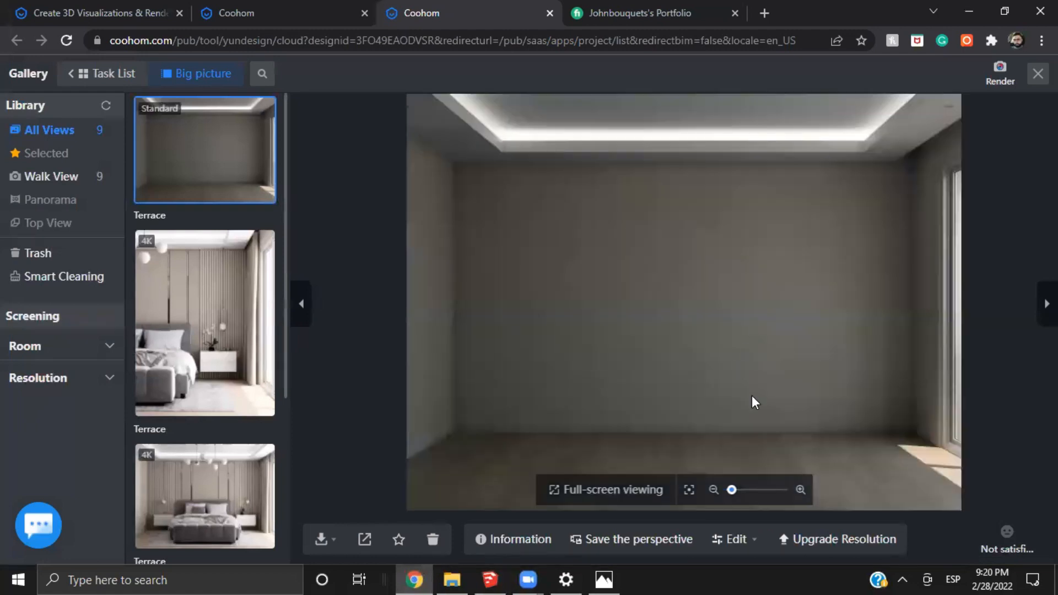
pyautogui.scroll(1, 843, 409)
pyautogui.moveTo(687, 377); pyautogui.dragTo(650, 349)
pyautogui.scroll(-2, 541, 203)
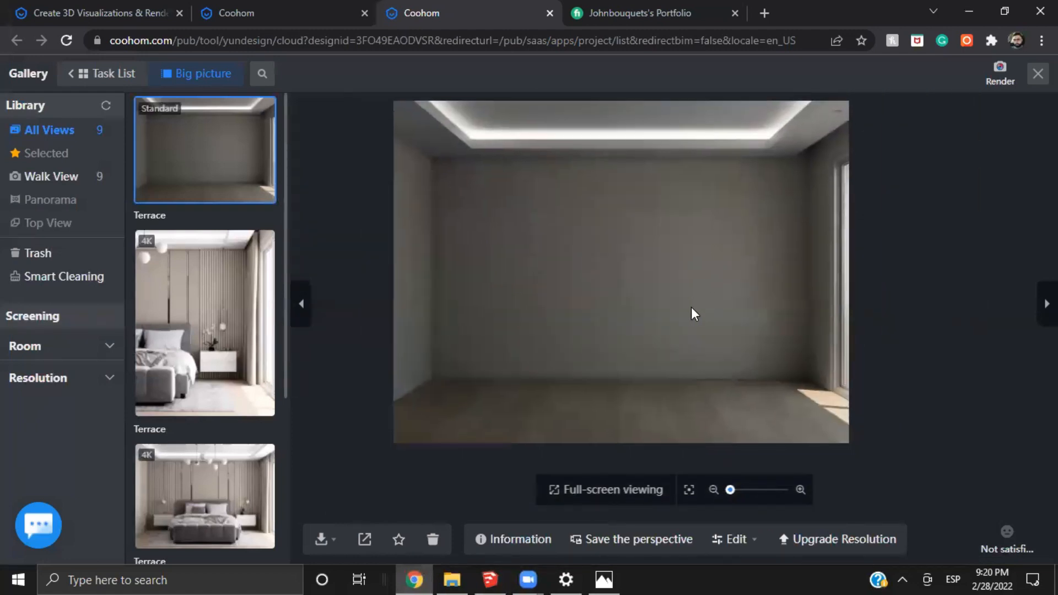
pyautogui.moveTo(740, 288); pyautogui.dragTo(722, 251)
pyautogui.moveTo(765, 222); pyautogui.dragTo(573, 169)
pyautogui.scroll(3, 703, 319)
pyautogui.scroll(3, 666, 362)
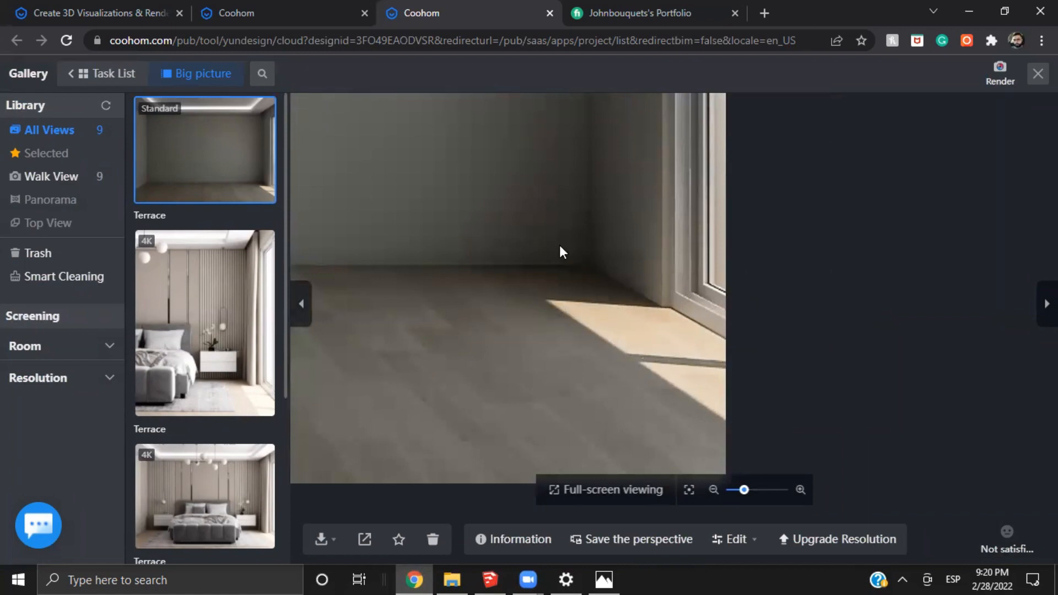
# Compare the render's overall wall and ceiling lighting with the sun patch on the floor beside the window
pyautogui.scroll(-2, 560, 244)
pyautogui.scroll(-2, 534, 290)
pyautogui.moveTo(471, 178); pyautogui.dragTo(660, 300)
pyautogui.scroll(-2, 620, 349)
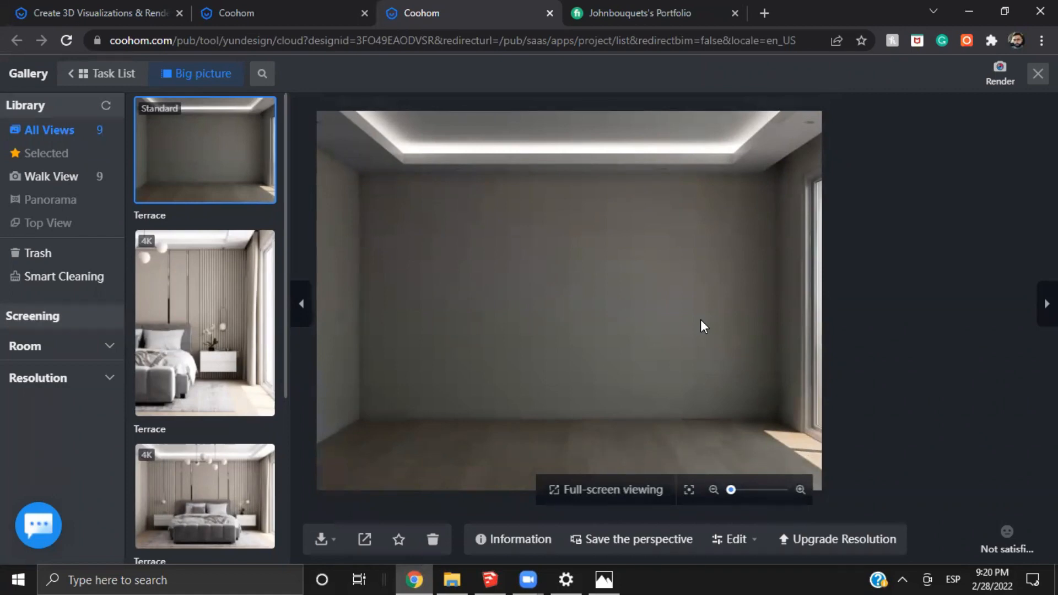
pyautogui.moveTo(698, 431); pyautogui.dragTo(556, 361)
pyautogui.scroll(3, 648, 389)
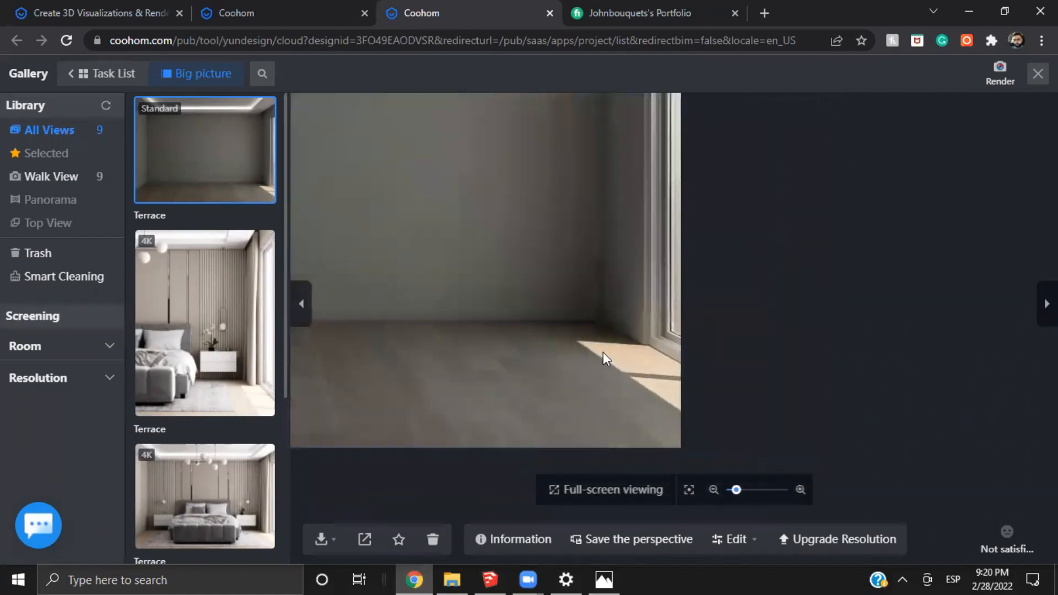
pyautogui.scroll(1, 640, 373)
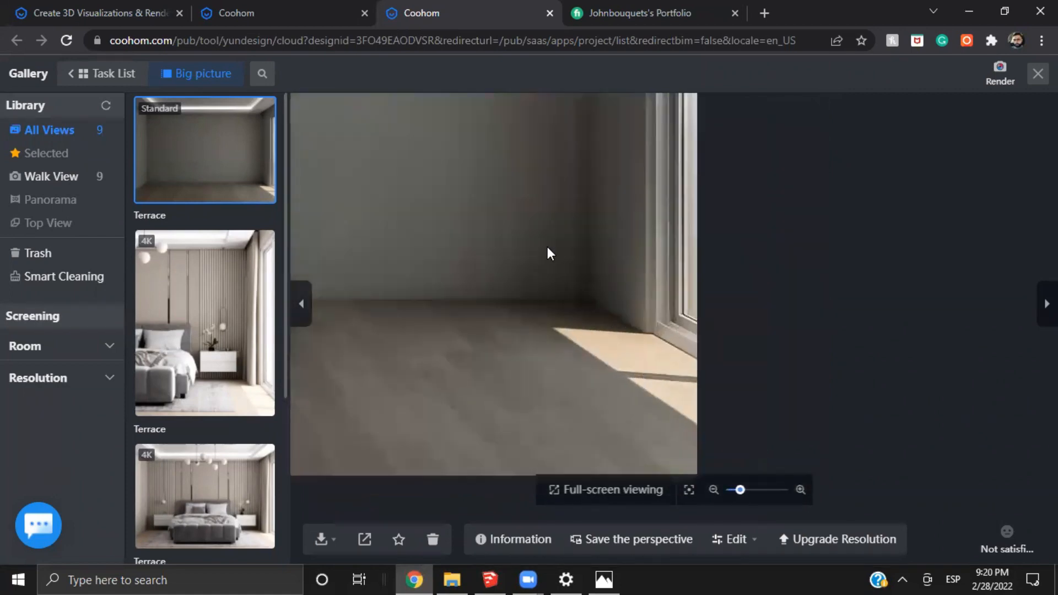
pyautogui.scroll(-3, 551, 374)
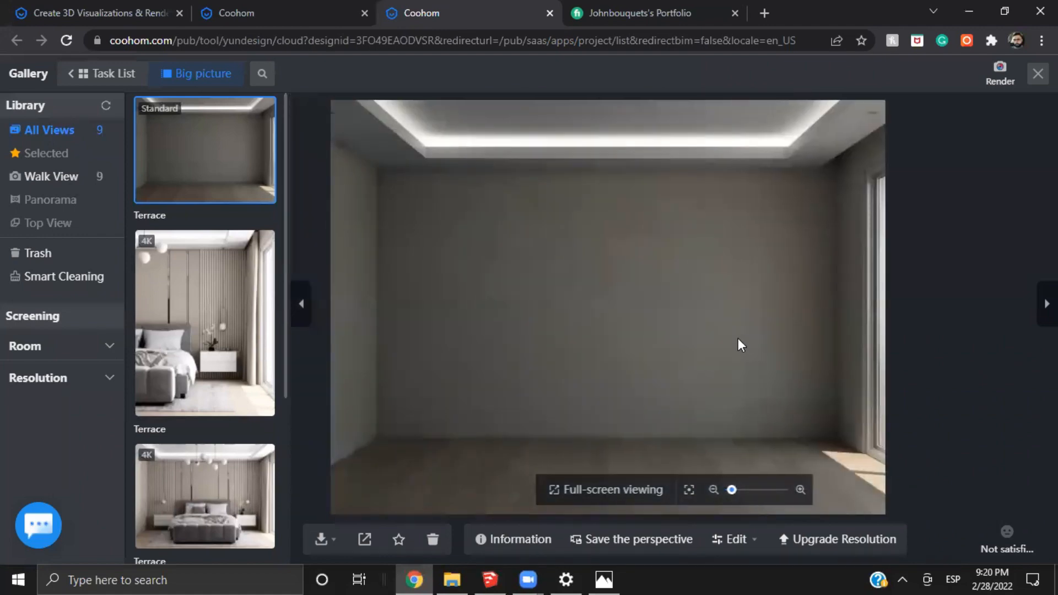
pyautogui.moveTo(738, 338); pyautogui.dragTo(720, 288)
pyautogui.moveTo(553, 312); pyautogui.dragTo(614, 337)
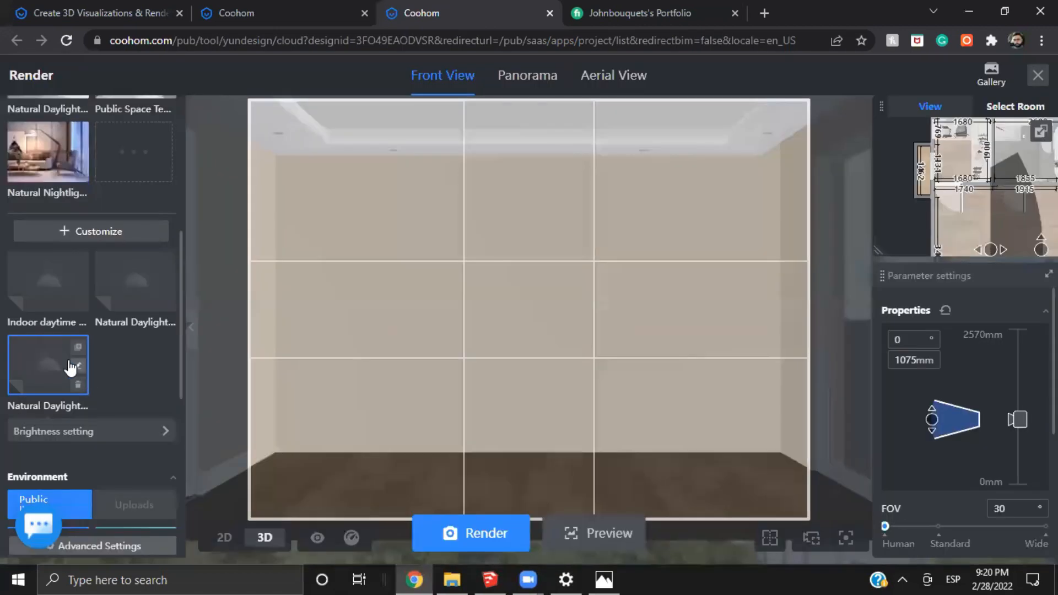
# Open the Natural Daylight 3.0 (1) scheme for editing and select the rectangular light outside the terrace window in the 2D plan
pyautogui.click(77, 366)
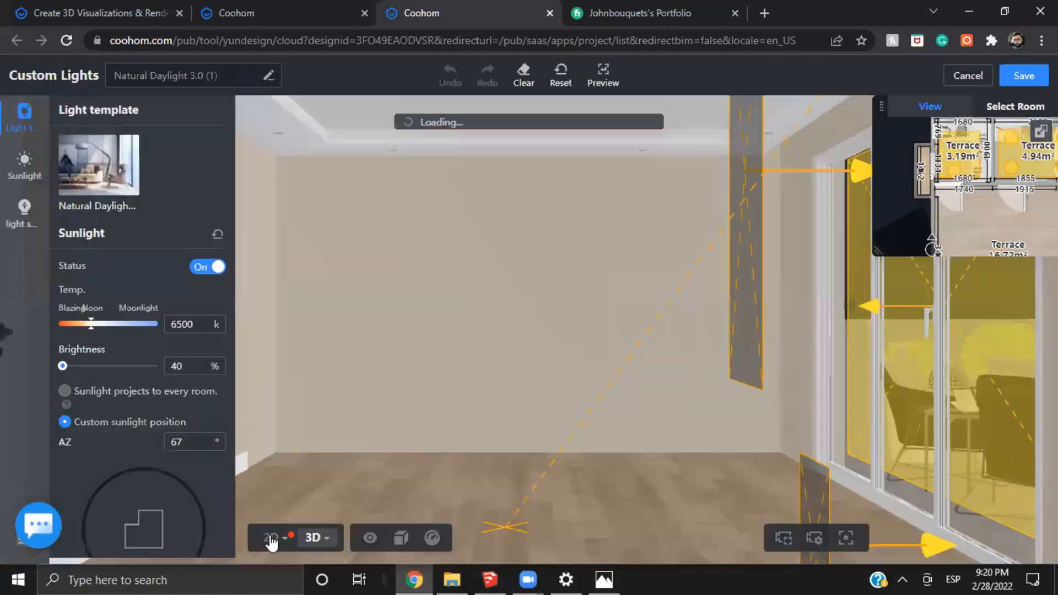
pyautogui.click(270, 538)
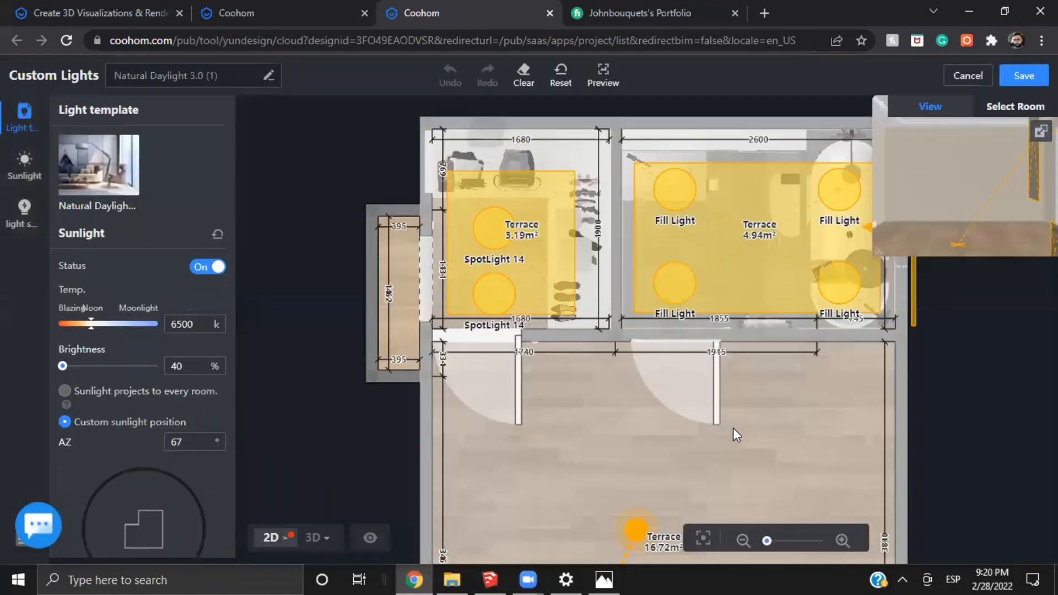
pyautogui.scroll(2, 622, 405)
pyautogui.moveTo(623, 405); pyautogui.dragTo(564, 222)
pyautogui.moveTo(722, 515); pyautogui.dragTo(617, 138)
pyautogui.scroll(6, 493, 303)
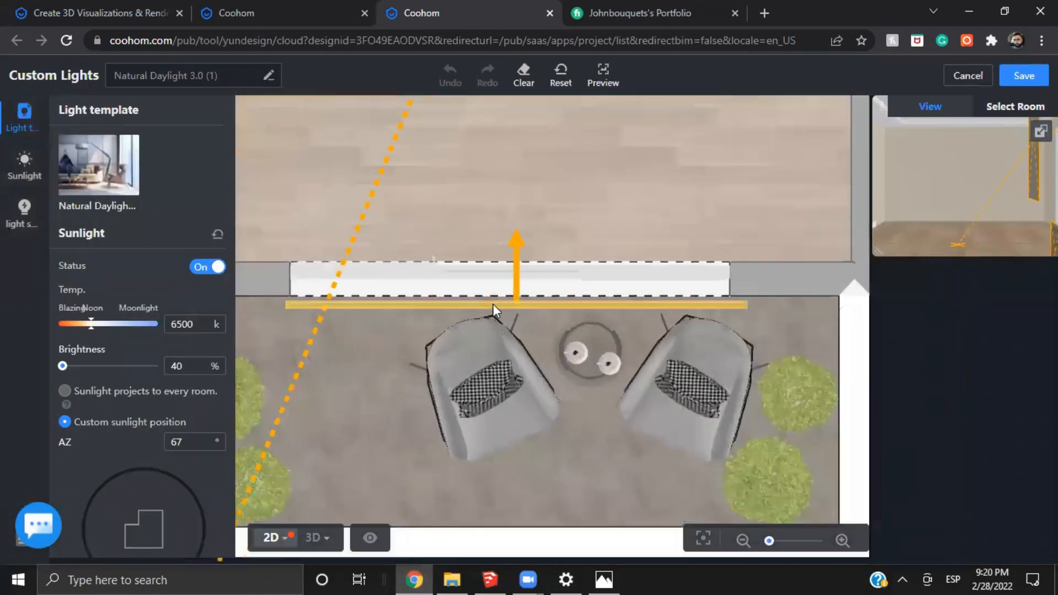
pyautogui.scroll(-2, 597, 378)
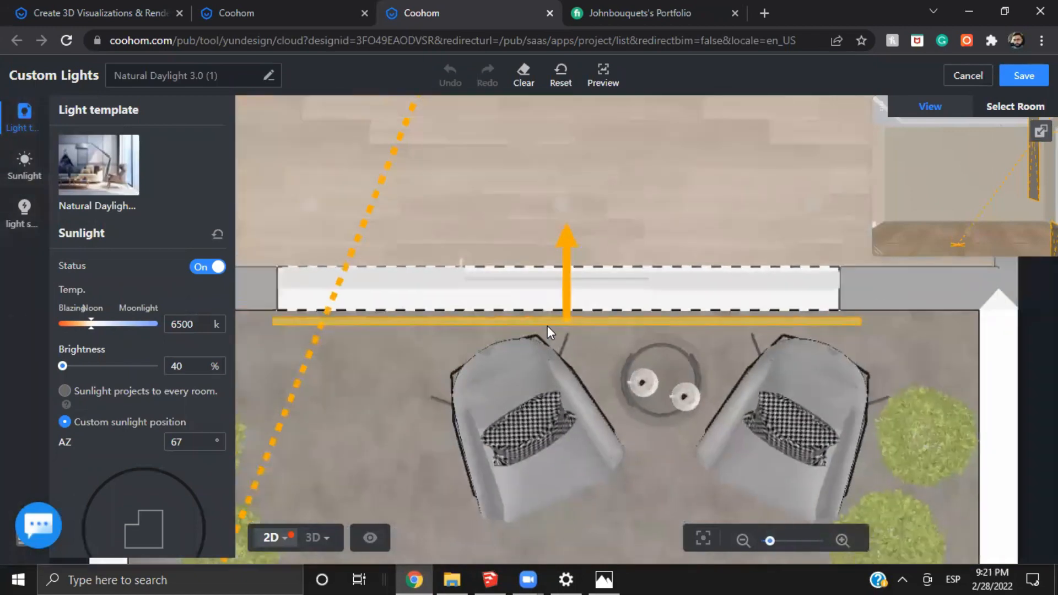
pyautogui.click(550, 323)
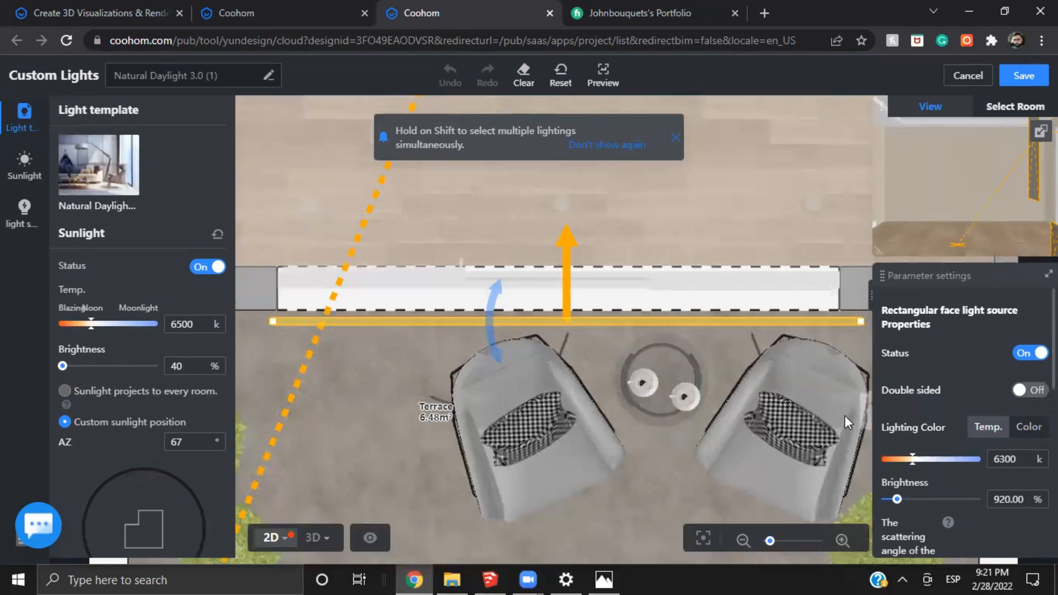
# In the 3D view, move the window's rectangular light into the room and back to the terrace side of the glass
pyautogui.click(312, 537)
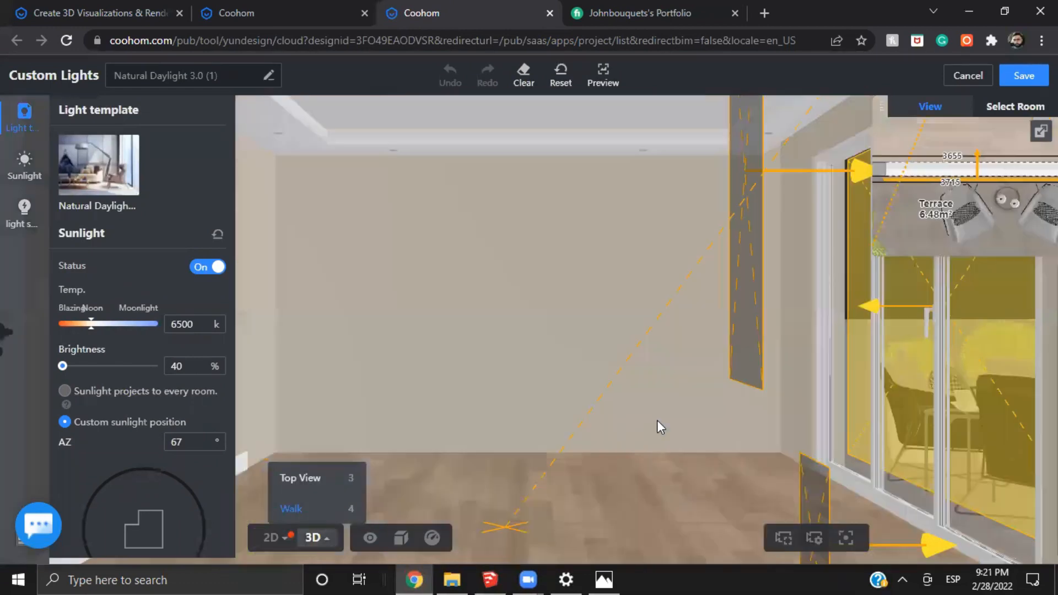
pyautogui.moveTo(657, 421); pyautogui.dragTo(547, 321)
pyautogui.click(547, 321)
pyautogui.moveTo(778, 362); pyautogui.dragTo(611, 359)
pyautogui.press('a')
pyautogui.moveTo(845, 422); pyautogui.dragTo(513, 391)
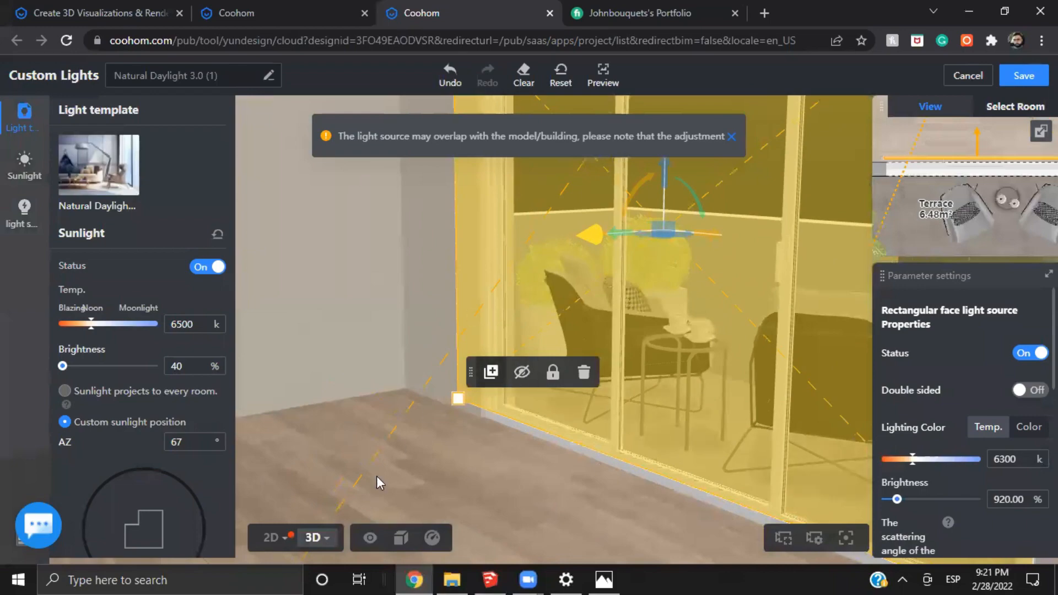
pyautogui.moveTo(366, 484); pyautogui.dragTo(479, 322)
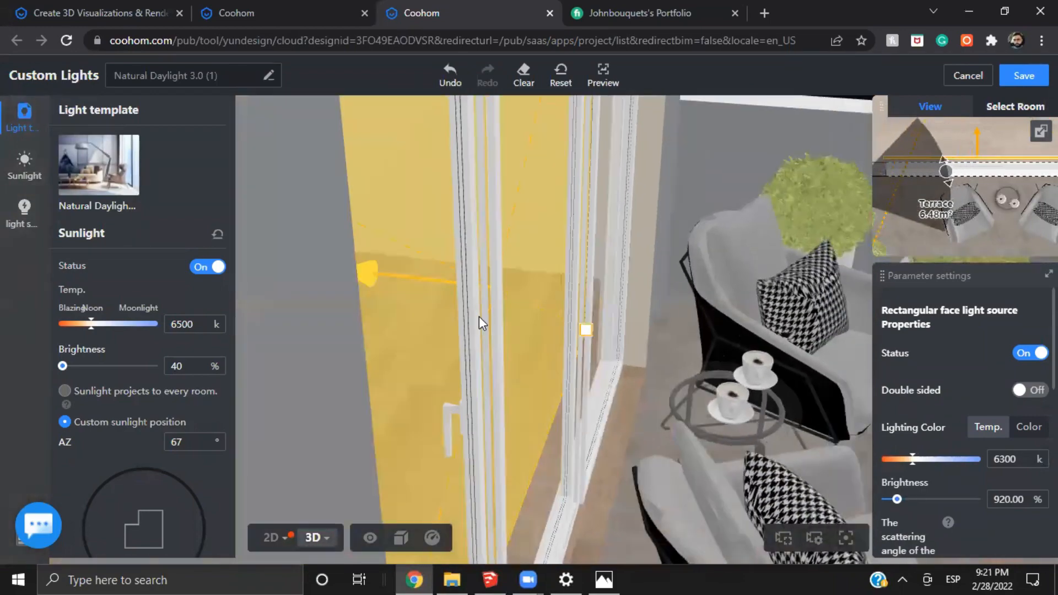
pyautogui.moveTo(526, 285); pyautogui.dragTo(640, 306)
pyautogui.moveTo(654, 438); pyautogui.dragTo(765, 426)
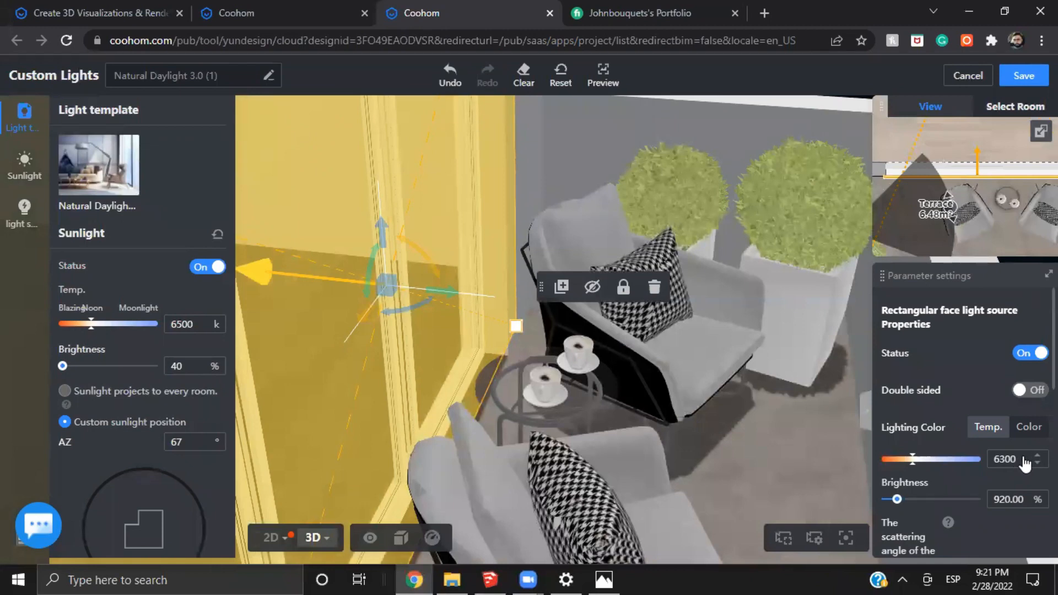
# Set the rectangular light's brightness to 917%, review its dimensions, and save the custom lights
pyautogui.moveTo(991, 501); pyautogui.dragTo(1022, 501)
pyautogui.scroll(-3, 992, 502)
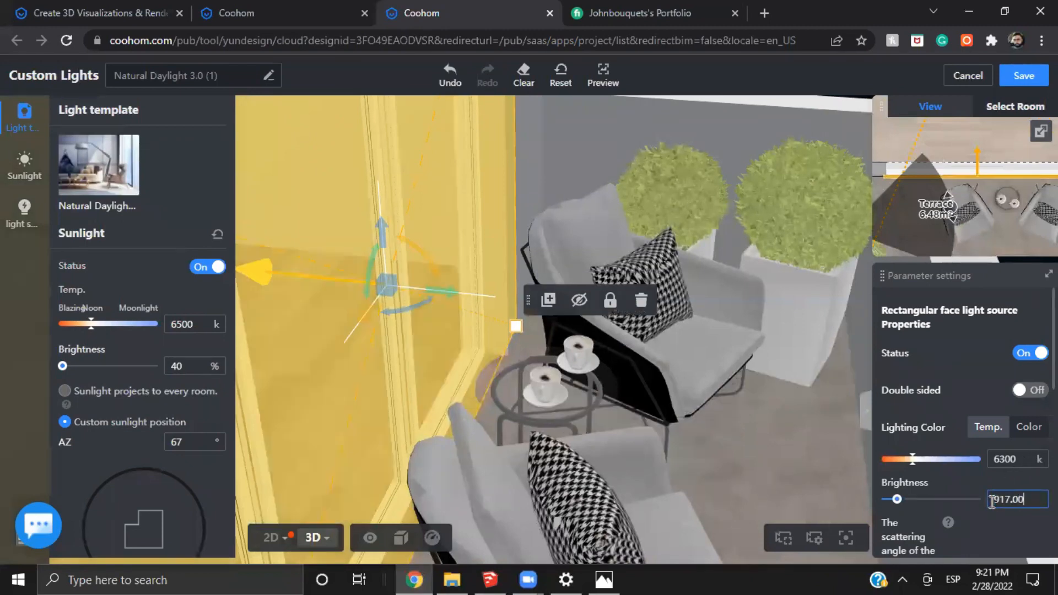
pyautogui.scroll(-5, 944, 501)
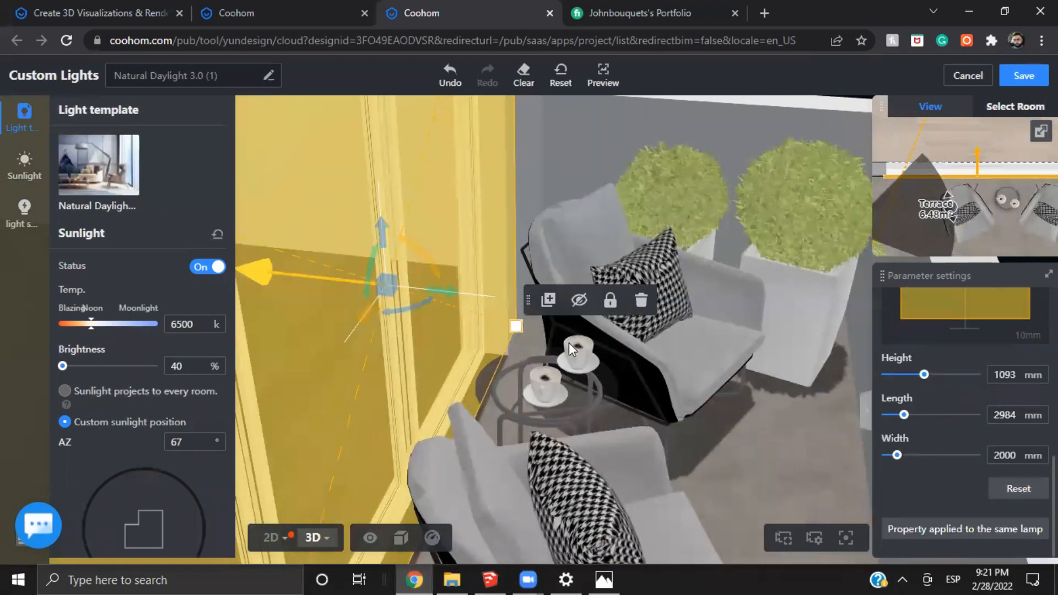
pyautogui.click(1023, 76)
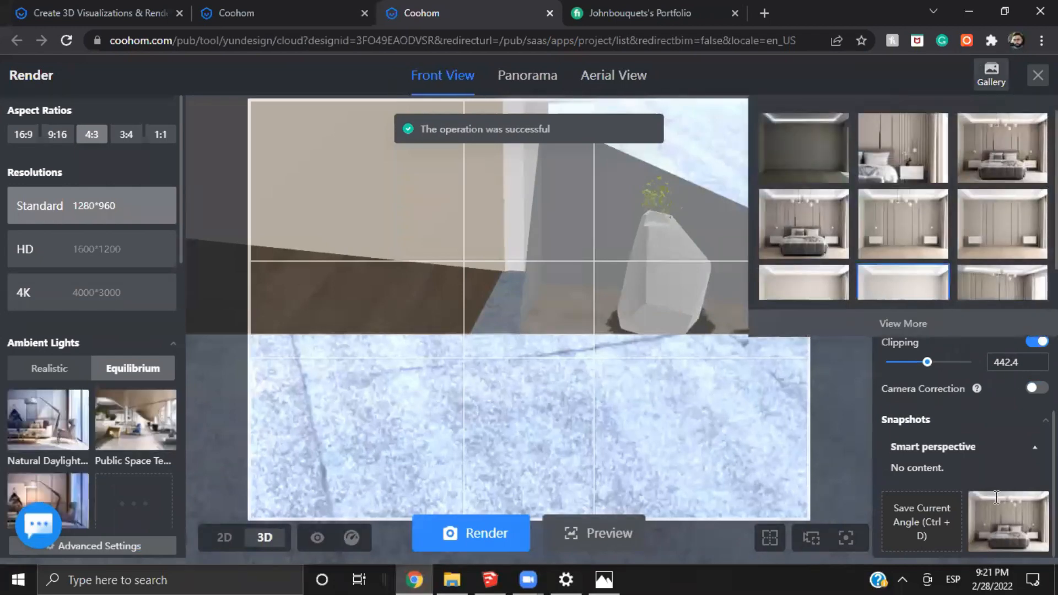
# Restore the saved bedroom camera angle and open the bright empty-room render from the gallery
pyautogui.click(992, 520)
pyautogui.moveTo(989, 83)
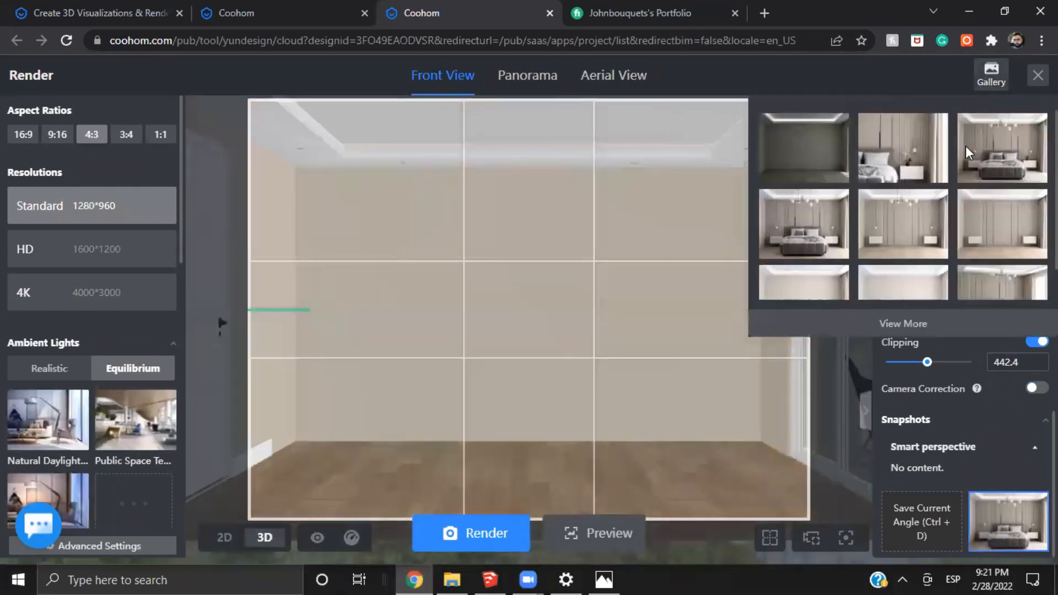
pyautogui.scroll(-1, 948, 220)
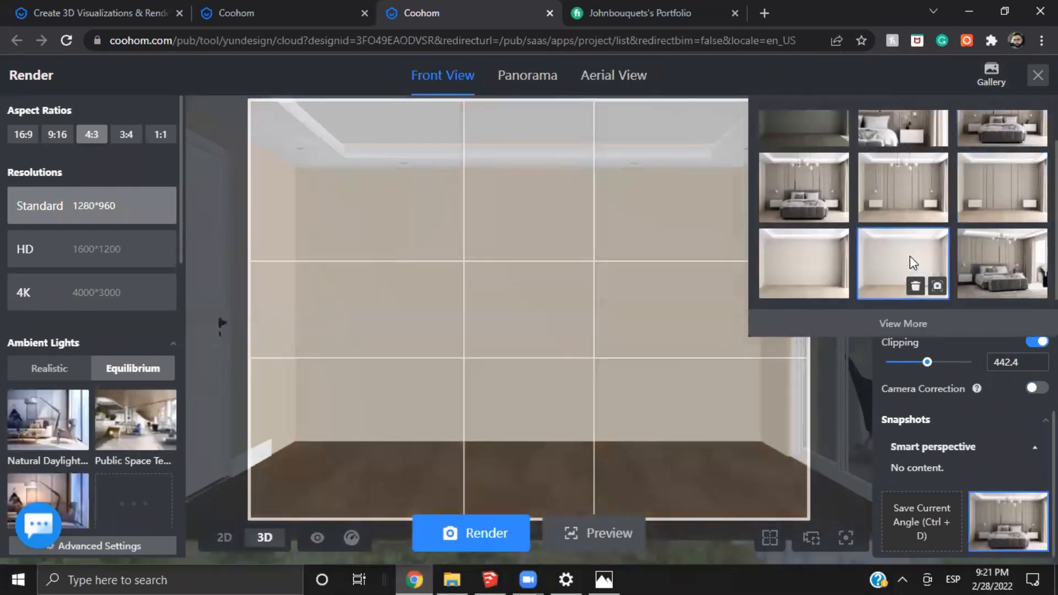
pyautogui.click(911, 257)
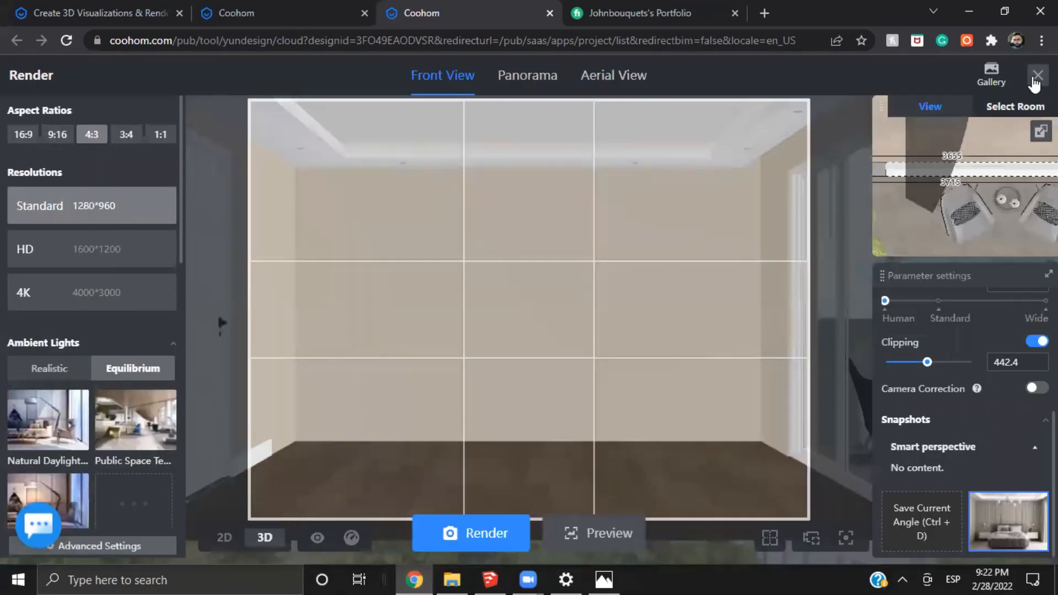
pyautogui.moveTo(988, 80)
pyautogui.moveTo(984, 122)
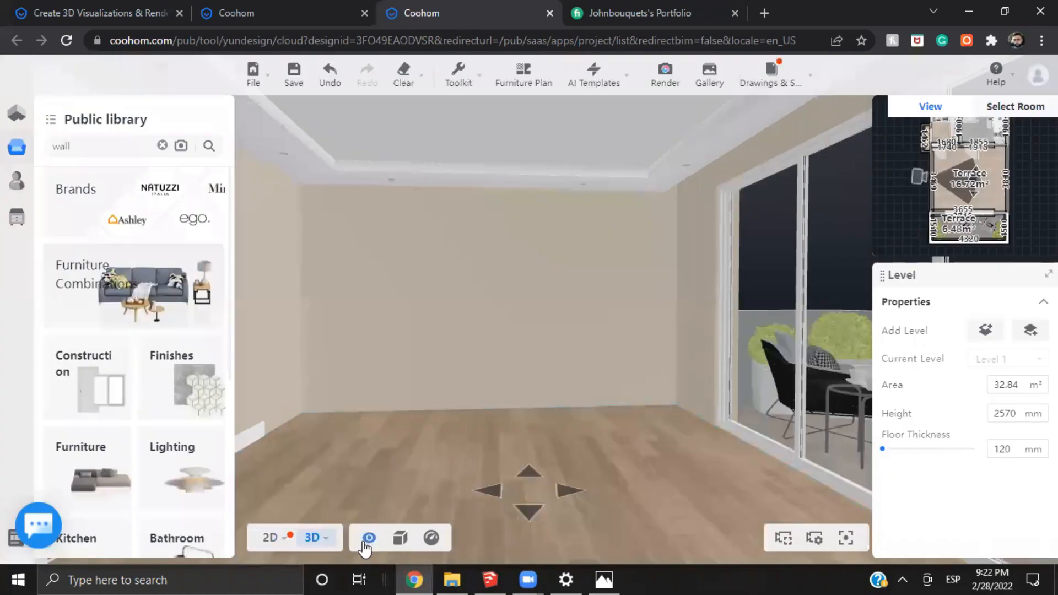
# Show all hidden products, and hide the bed combination and the headboard wall combination in the 3D view
pyautogui.moveTo(366, 542)
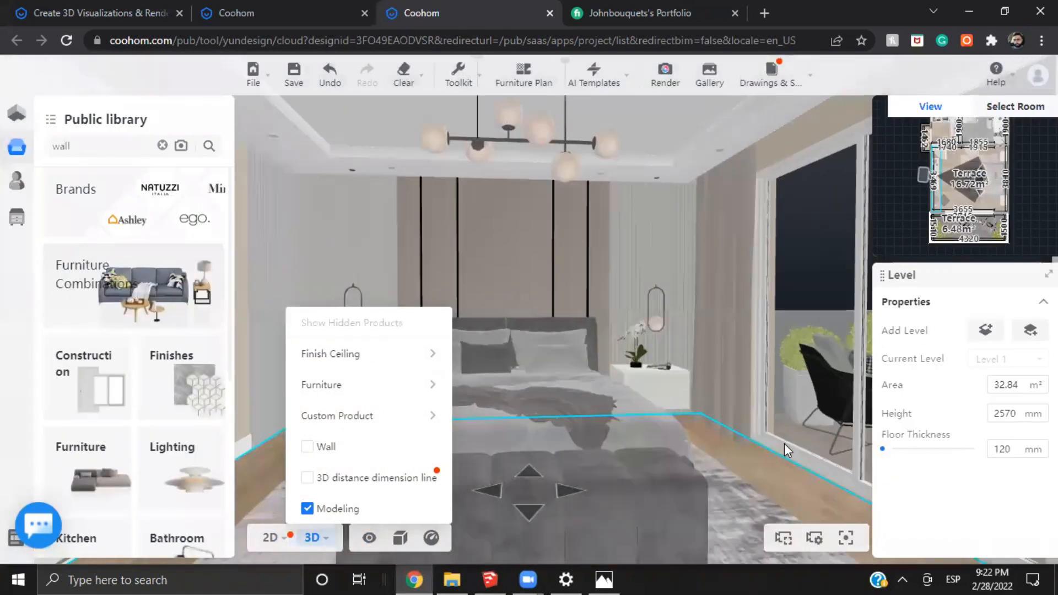
pyautogui.scroll(3, 574, 449)
pyautogui.moveTo(574, 449); pyautogui.dragTo(530, 446)
pyautogui.click(530, 446)
pyautogui.click(675, 429)
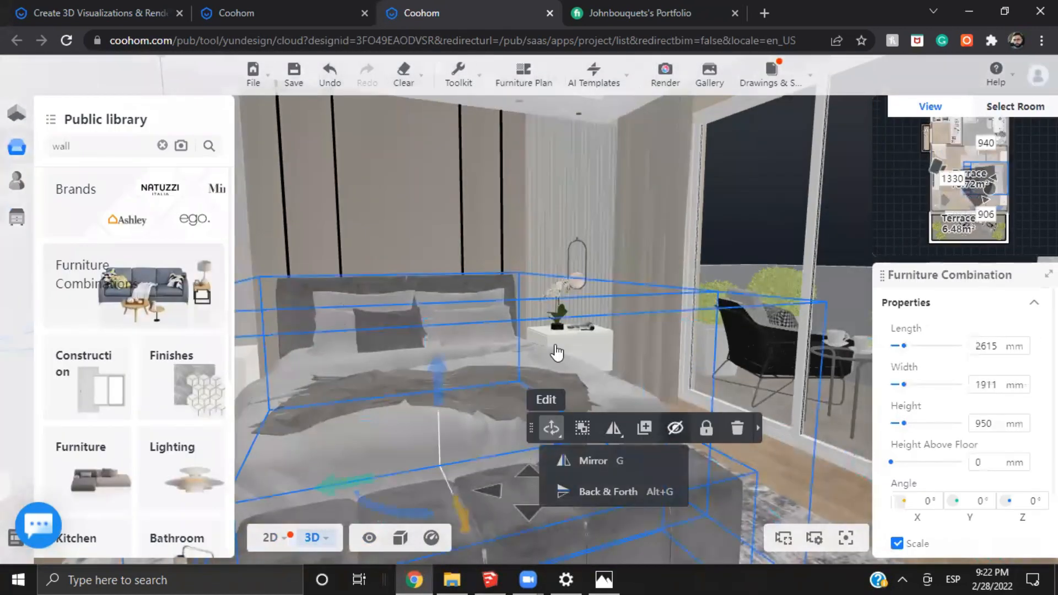
pyautogui.click(573, 338)
pyautogui.click(824, 443)
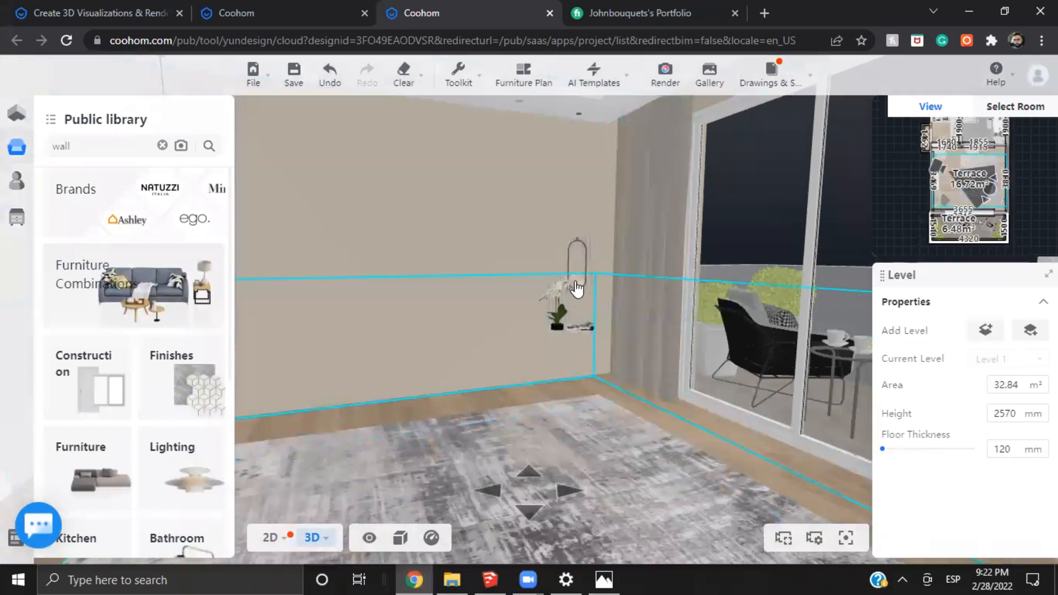
# Hide the remaining nightstand decor, rug, lights and TV wall combination, and face the bare headboard wall
pyautogui.click(580, 325)
pyautogui.click(576, 326)
pyautogui.click(753, 246)
pyautogui.moveTo(624, 414); pyautogui.dragTo(851, 328)
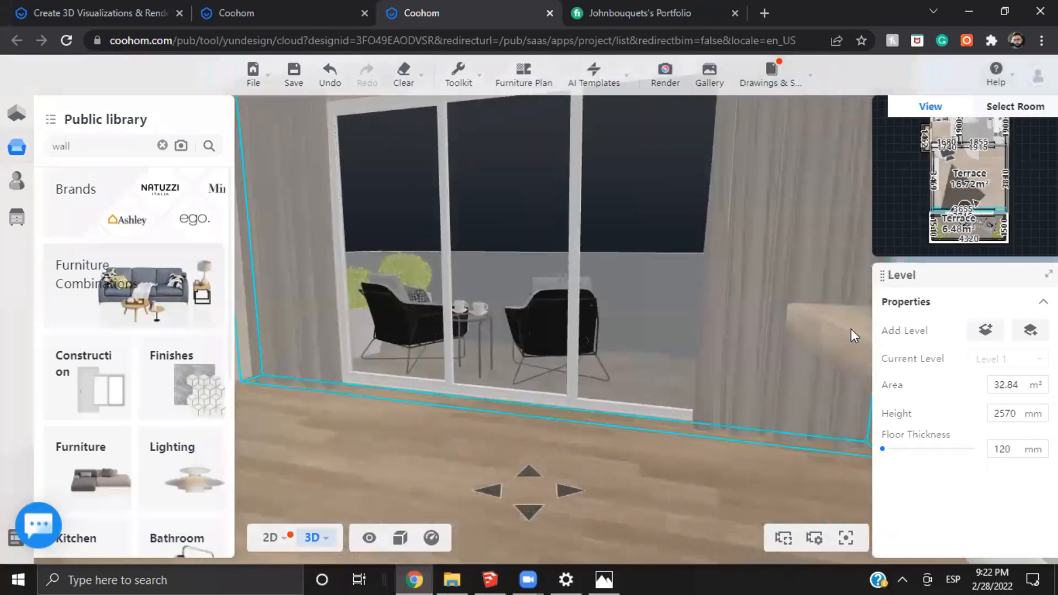
pyautogui.click(845, 328)
pyautogui.click(779, 489)
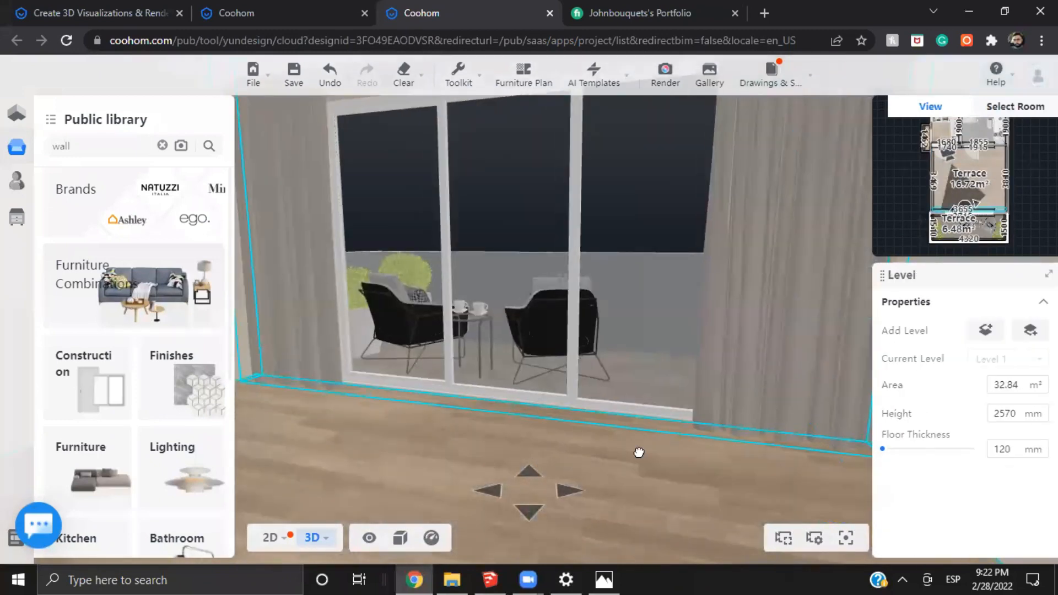
pyautogui.moveTo(637, 454); pyautogui.dragTo(651, 451)
pyautogui.moveTo(411, 371); pyautogui.dragTo(618, 156)
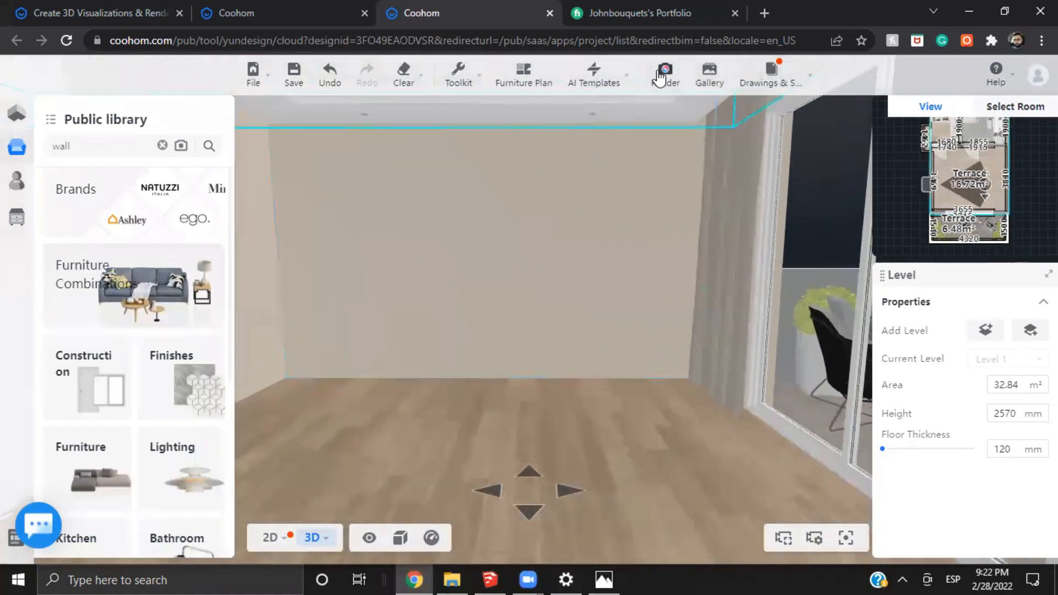
# Compare the empty-room renders with and without the curtain in the gallery and examine the curtained one up close
pyautogui.moveTo(668, 74)
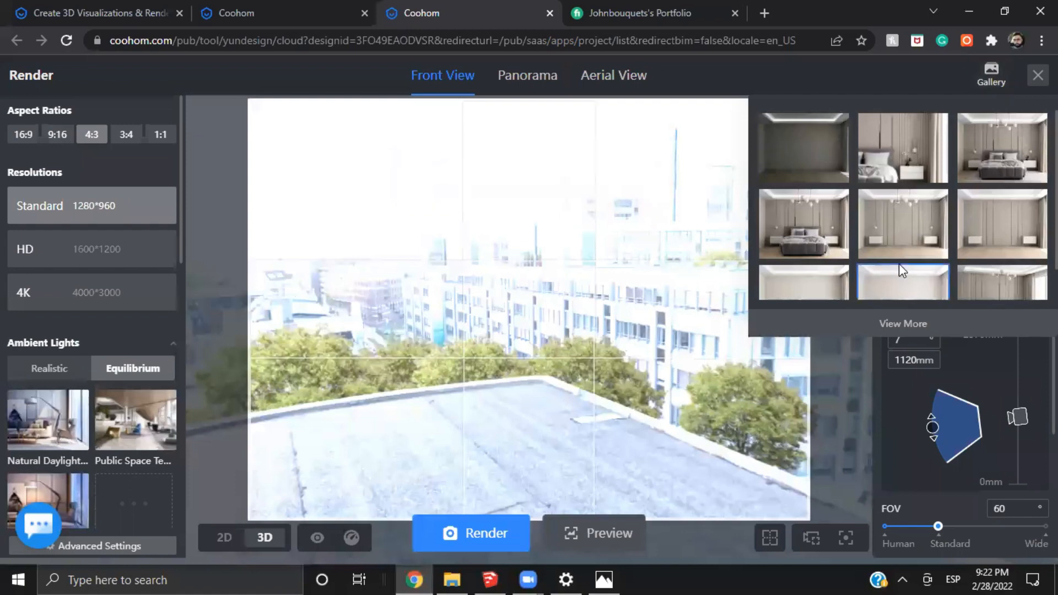
pyautogui.scroll(-1, 898, 263)
pyautogui.click(897, 254)
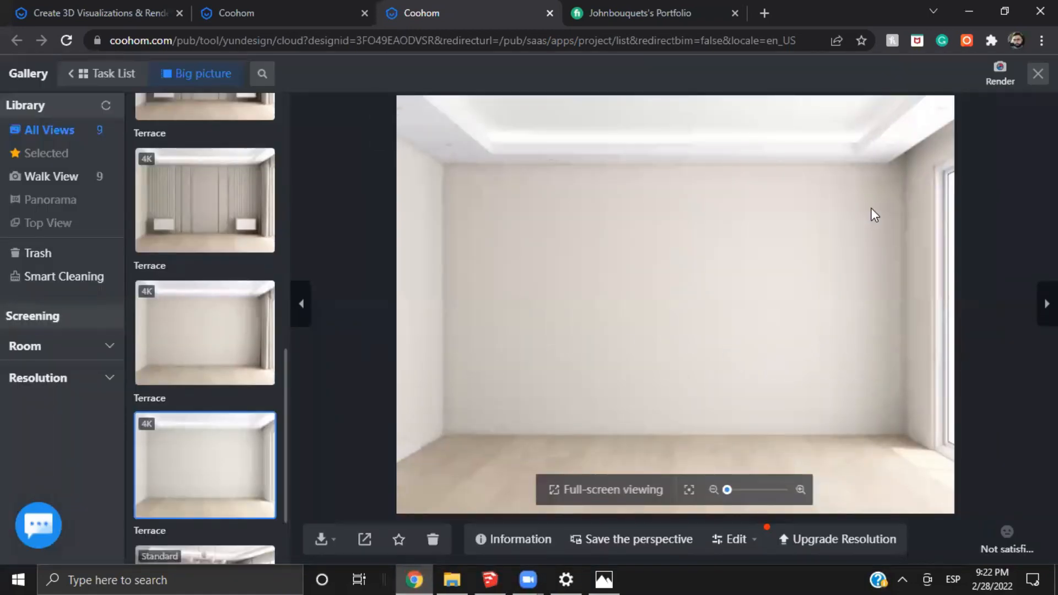
pyautogui.click(241, 332)
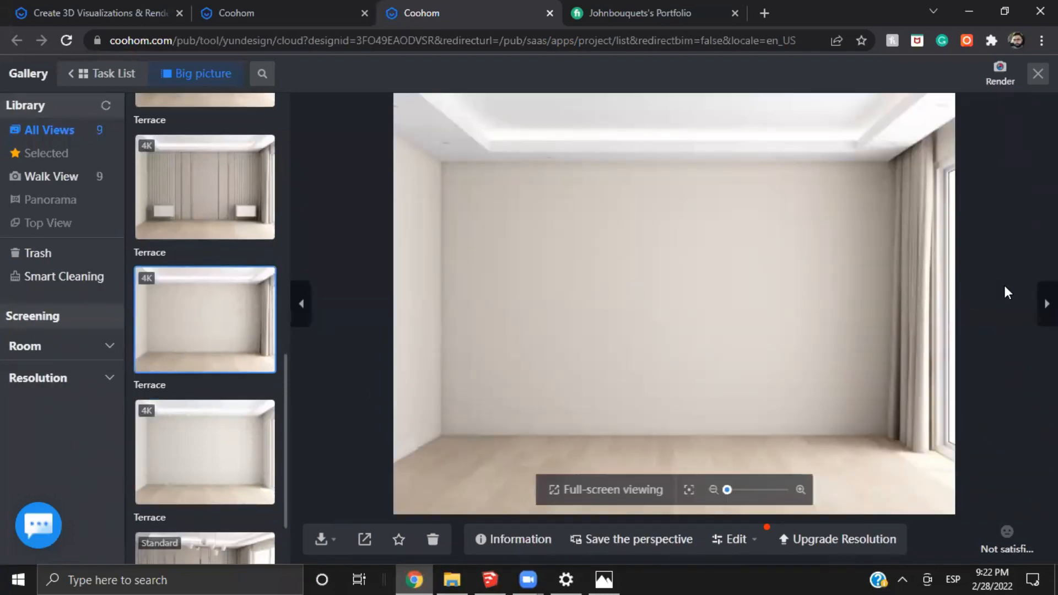
pyautogui.click(1047, 304)
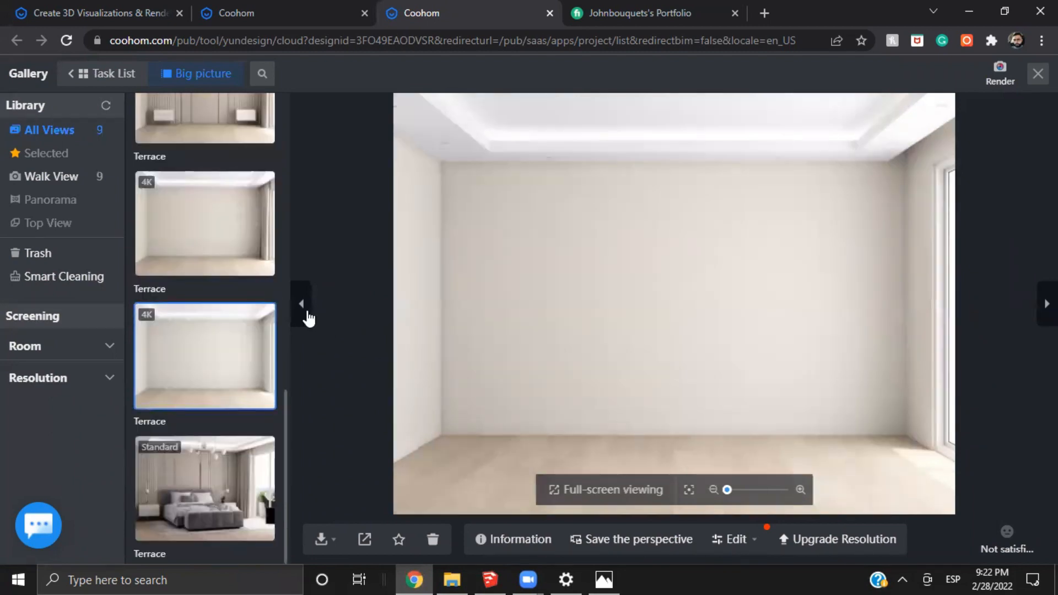
pyautogui.click(307, 314)
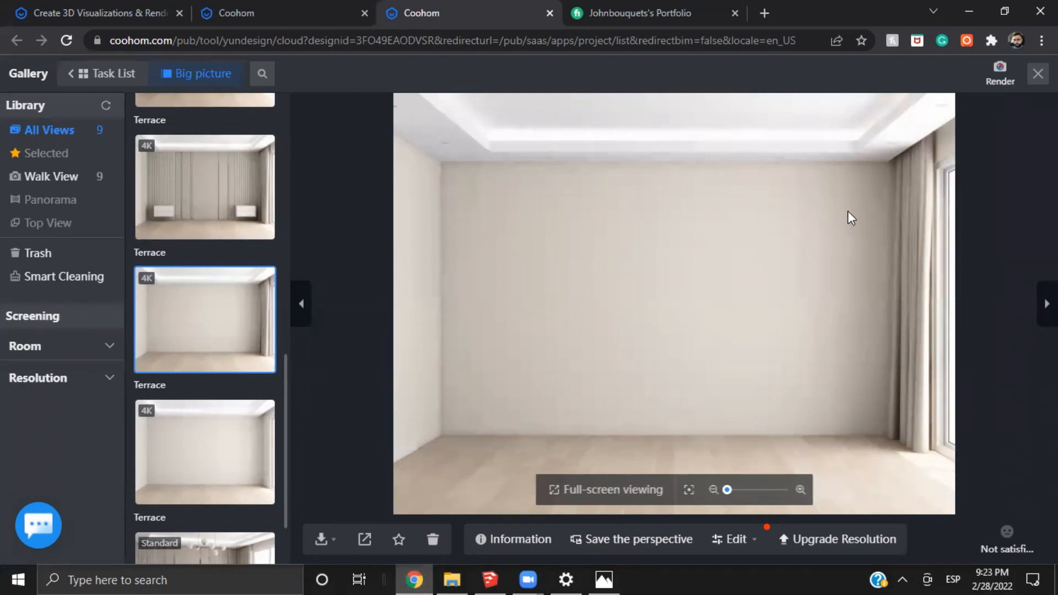
pyautogui.scroll(3, 830, 266)
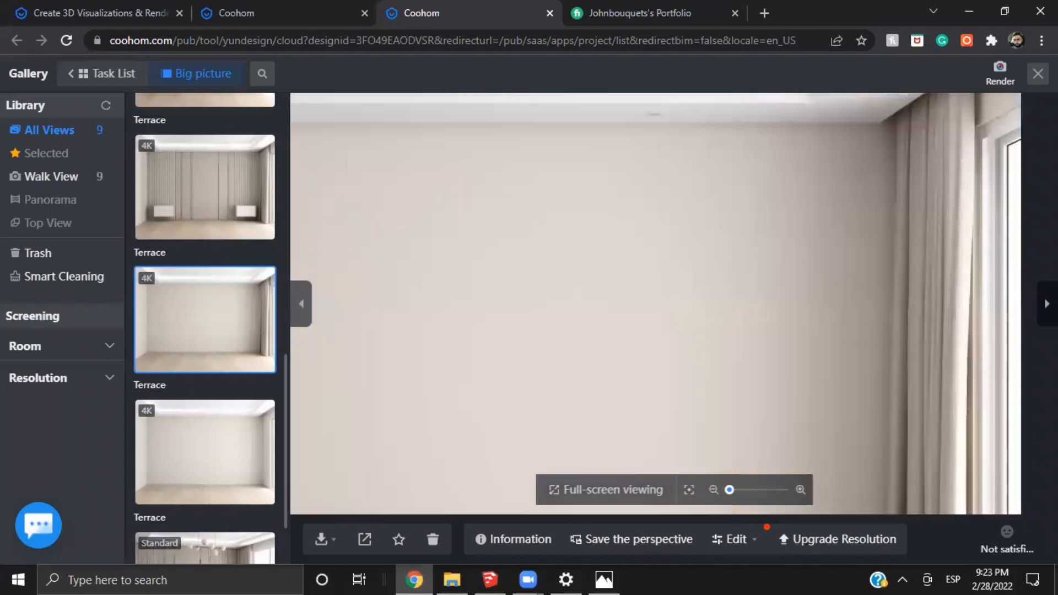
pyautogui.press('Escape')
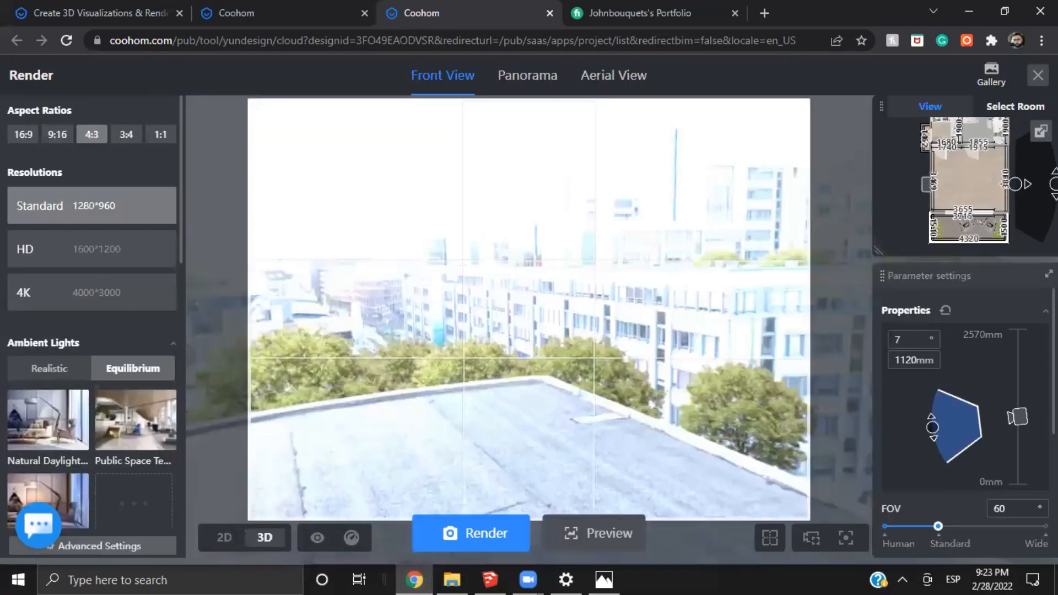
pyautogui.press('Escape')
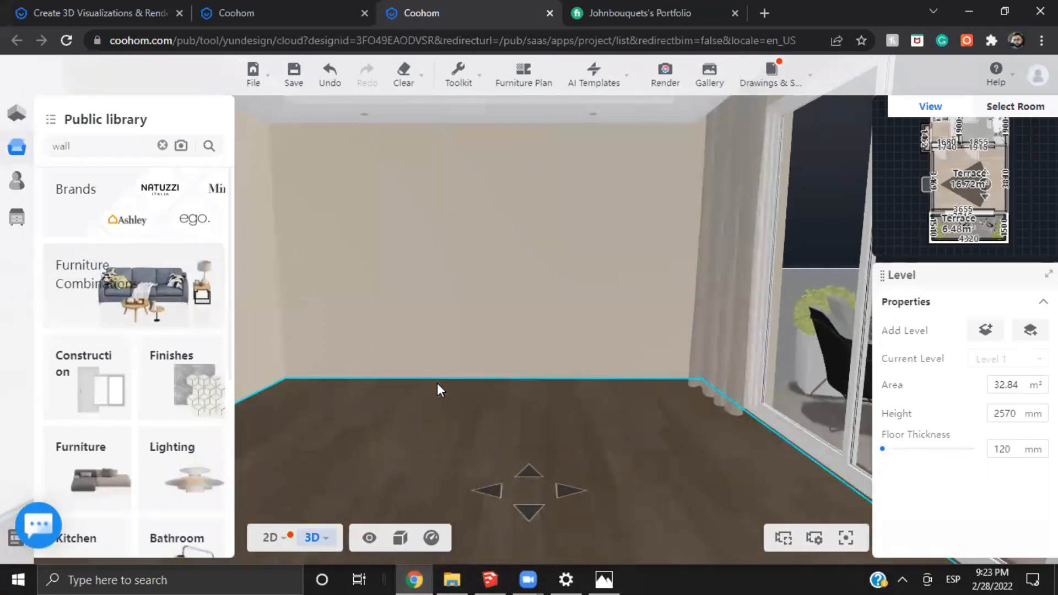
# Review the empty-room and wall-panel render thumbnails in the gallery from the design view
pyautogui.click(709, 74)
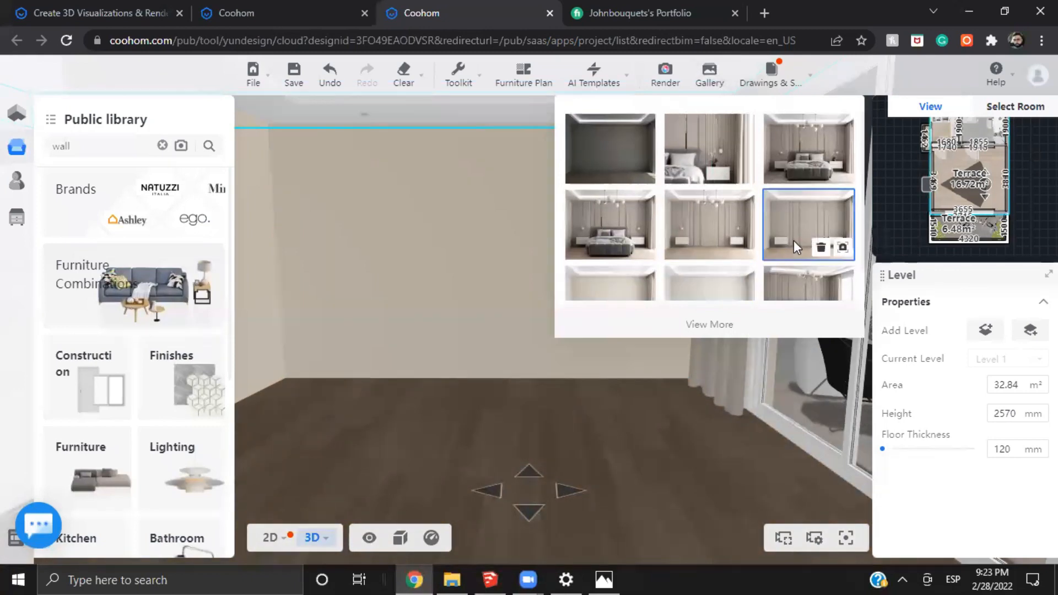
pyautogui.scroll(-1, 781, 235)
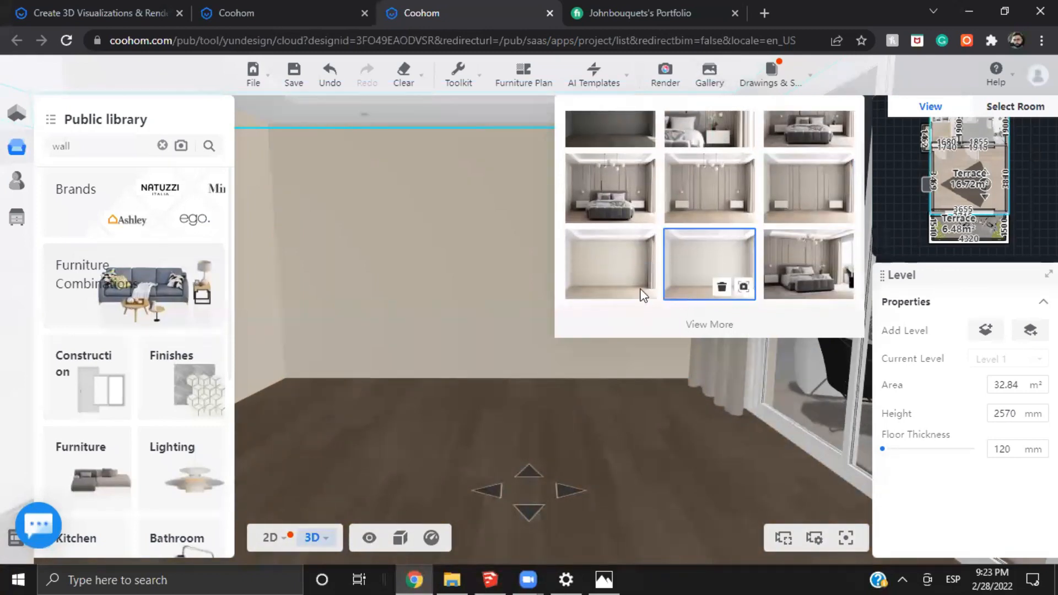
pyautogui.click(693, 280)
pyautogui.click(711, 70)
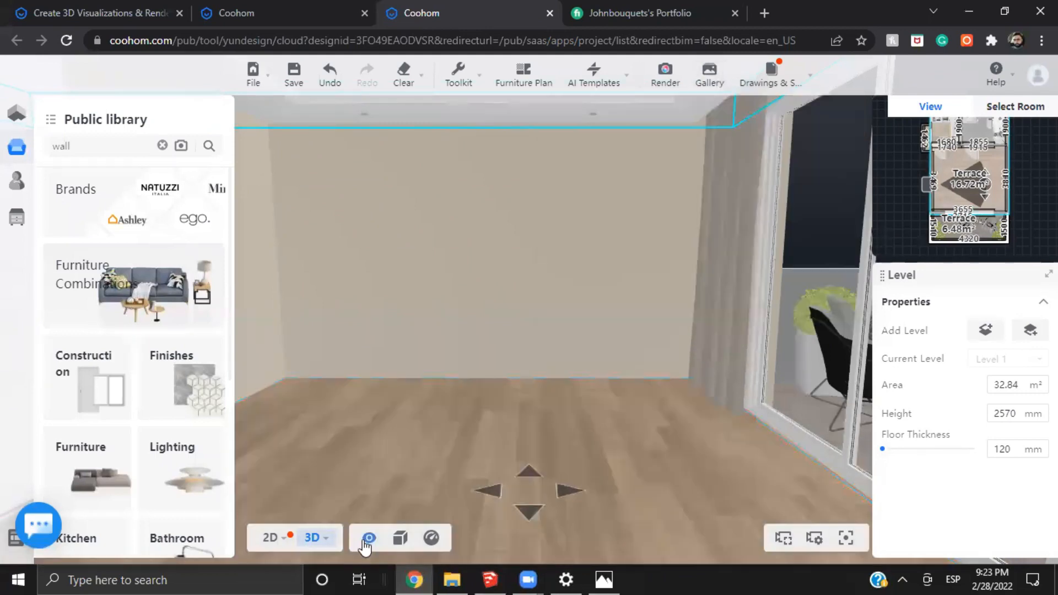
# Show all hidden products in the bedroom again
pyautogui.moveTo(367, 541)
pyautogui.click(380, 324)
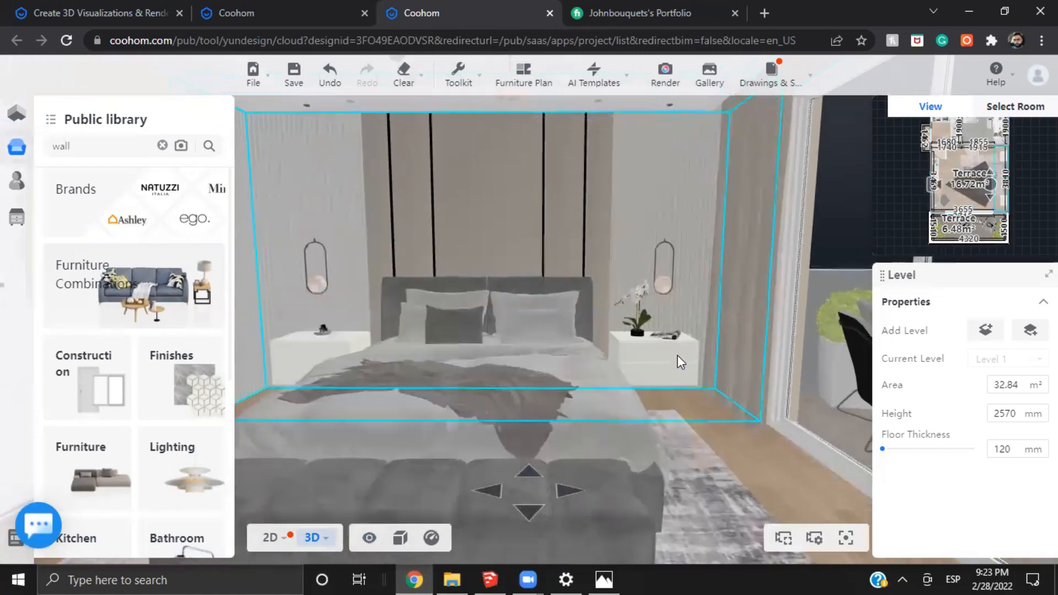
pyautogui.click(677, 355)
pyautogui.click(519, 375)
pyautogui.click(519, 376)
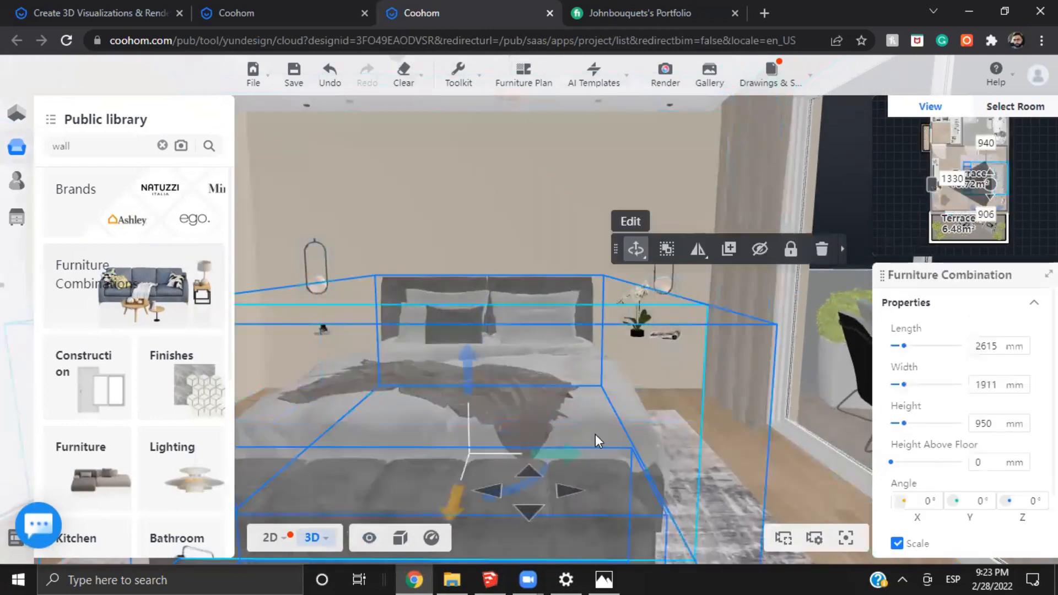
pyautogui.click(652, 358)
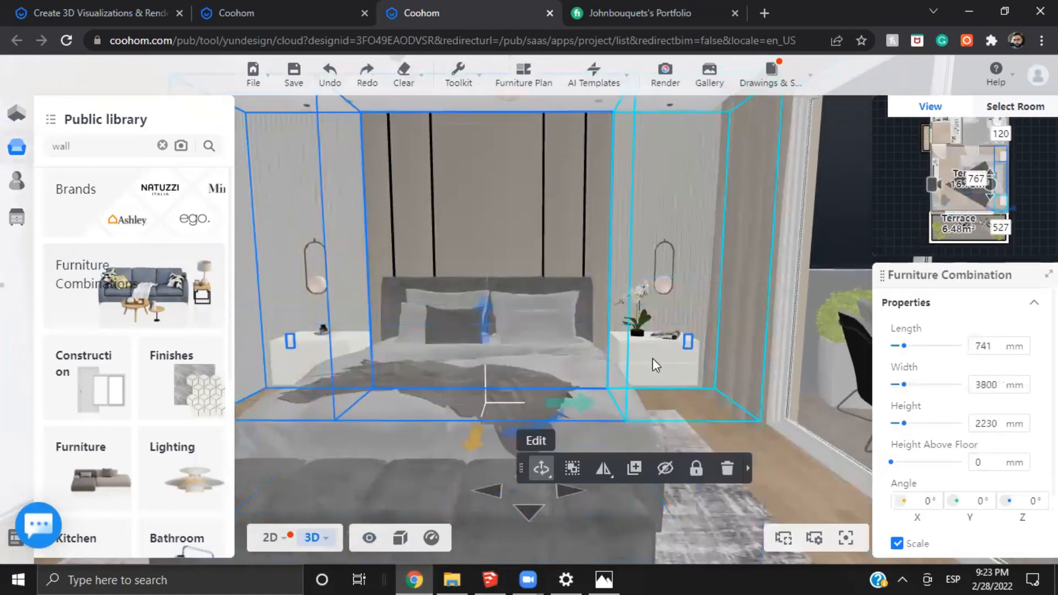
# Hide the bed combination, rug, nightstand decor and TV wall combination, keeping the headboard wall combination shown
pyautogui.click(564, 379)
pyautogui.click(760, 249)
pyautogui.moveTo(739, 447); pyautogui.dragTo(665, 424)
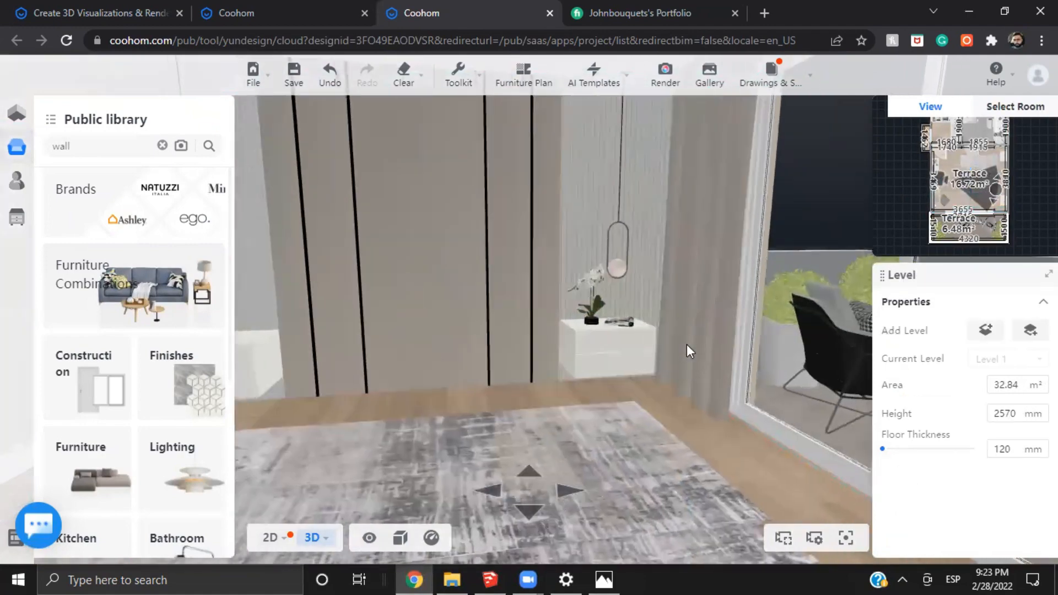
pyautogui.click(687, 343)
pyautogui.click(589, 442)
pyautogui.click(553, 233)
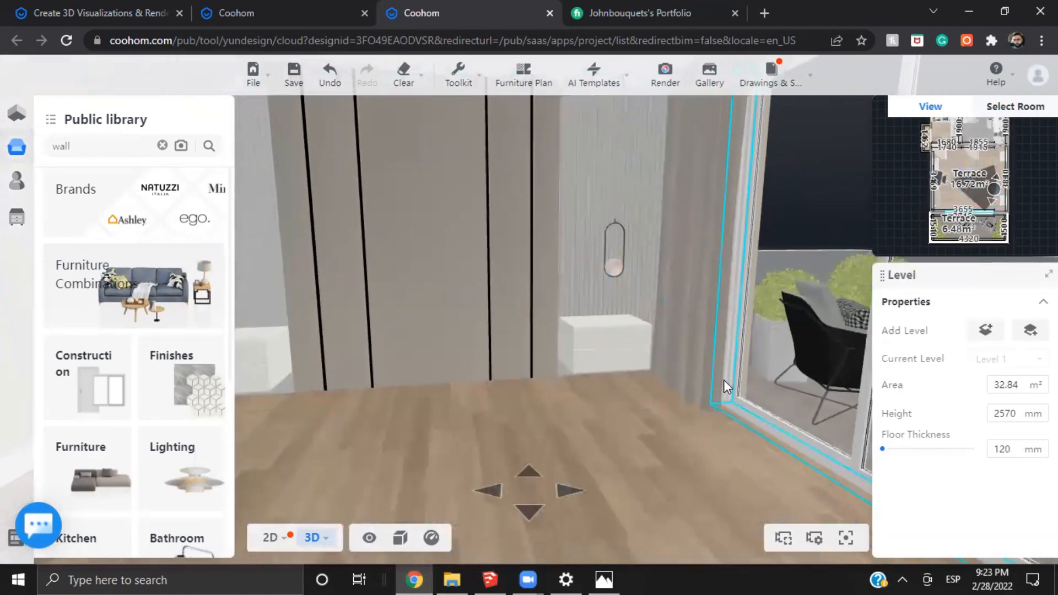
pyautogui.moveTo(723, 379); pyautogui.dragTo(493, 397)
pyautogui.click(600, 335)
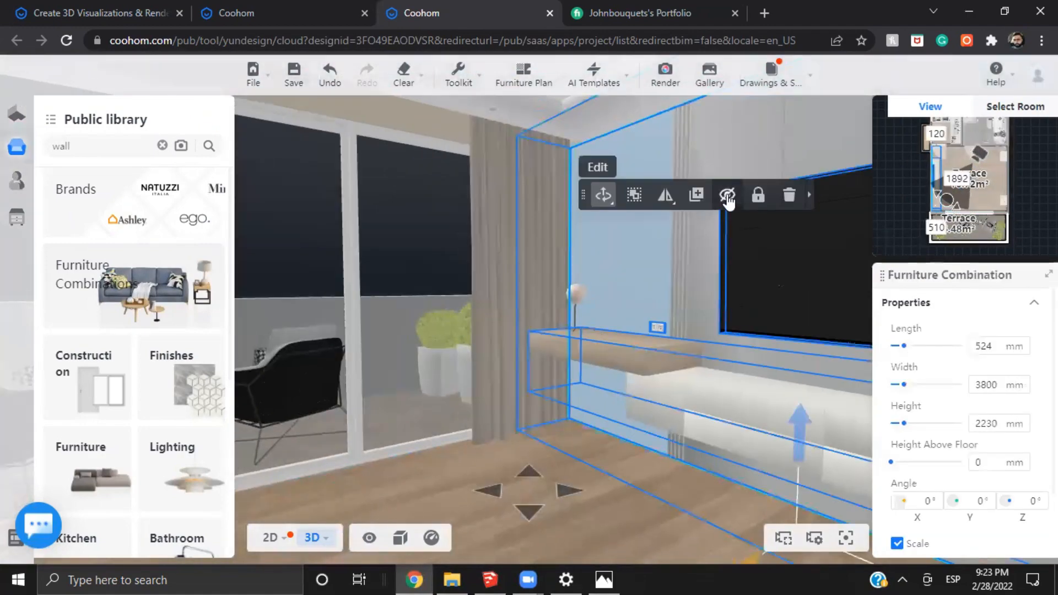
pyautogui.click(727, 197)
# Open the headboard wall combination for editing and select its central background wall panel with the black strips
pyautogui.moveTo(481, 438); pyautogui.dragTo(521, 351)
pyautogui.click(520, 350)
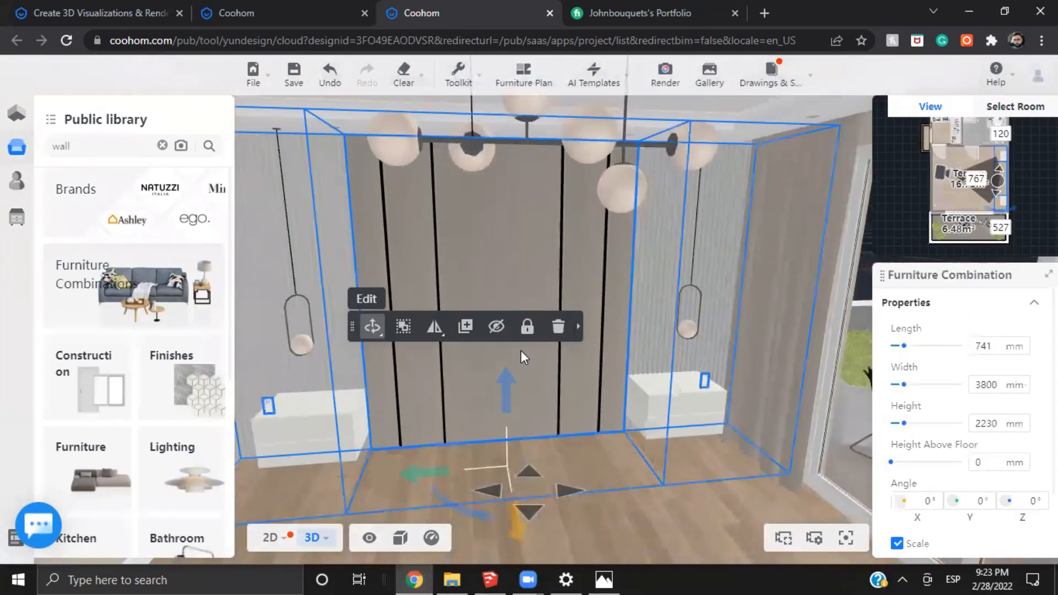
pyautogui.click(377, 302)
pyautogui.click(496, 373)
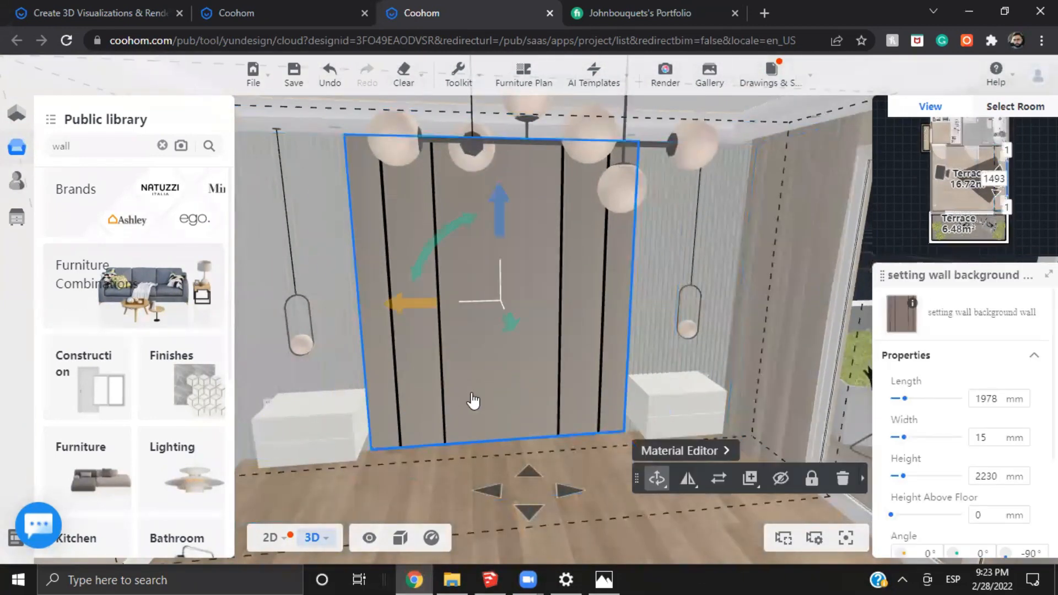
pyautogui.scroll(3, 545, 411)
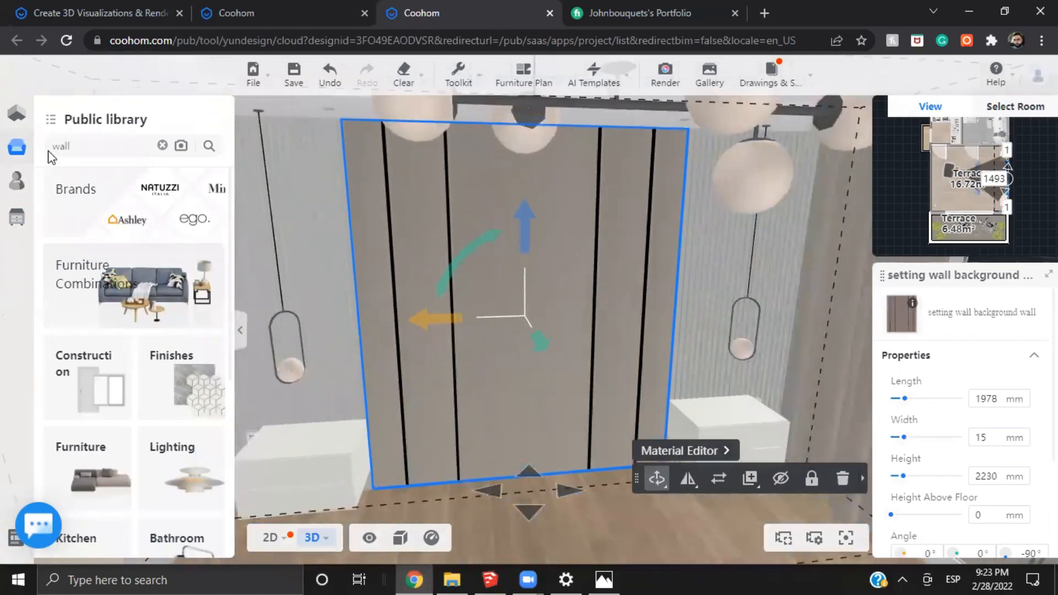
# Search the public library for "wall" and examine the background wall models and their details
pyautogui.click(49, 154)
pyautogui.press('BackSpace')
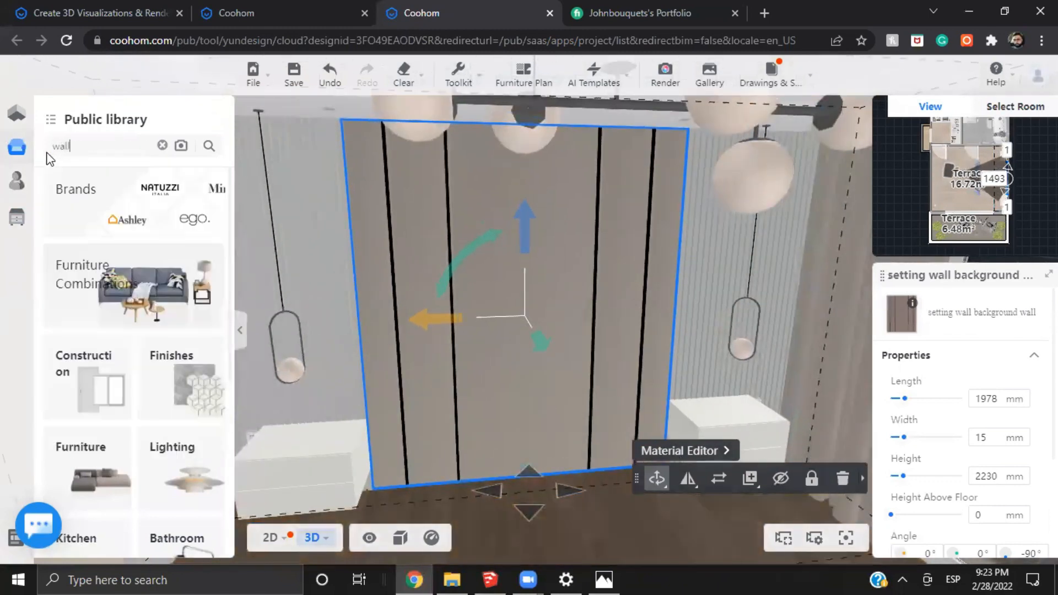
pyautogui.write('wall')
pyautogui.press('Return')
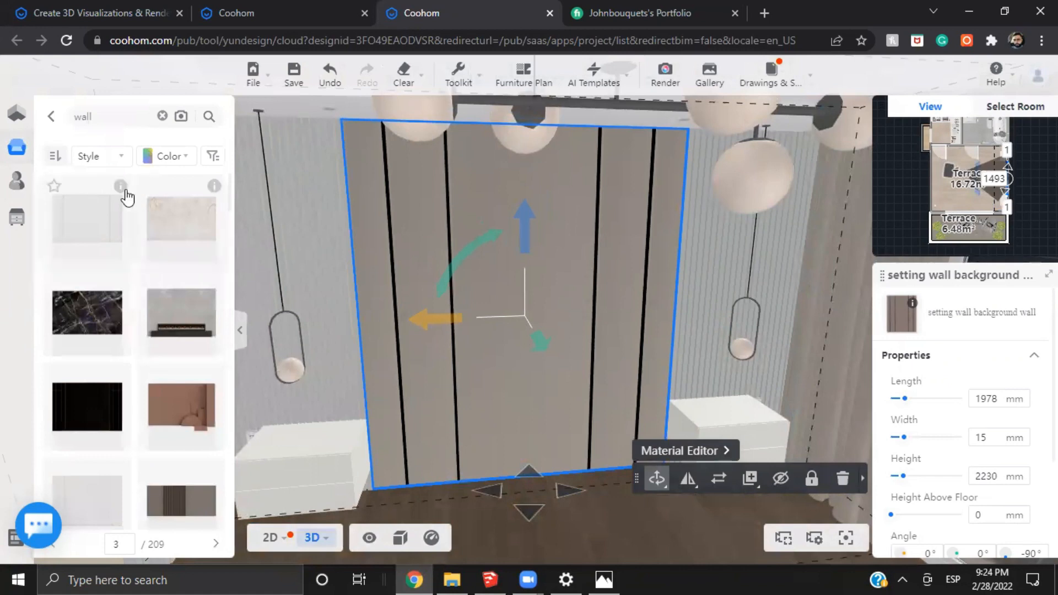
pyautogui.moveTo(126, 193)
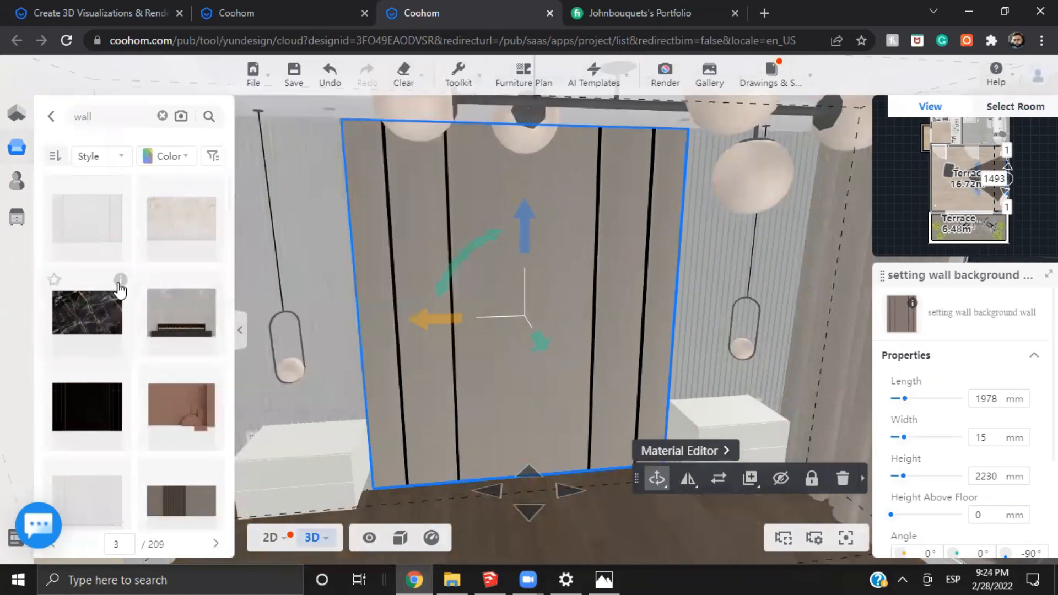
pyautogui.scroll(-1, 161, 305)
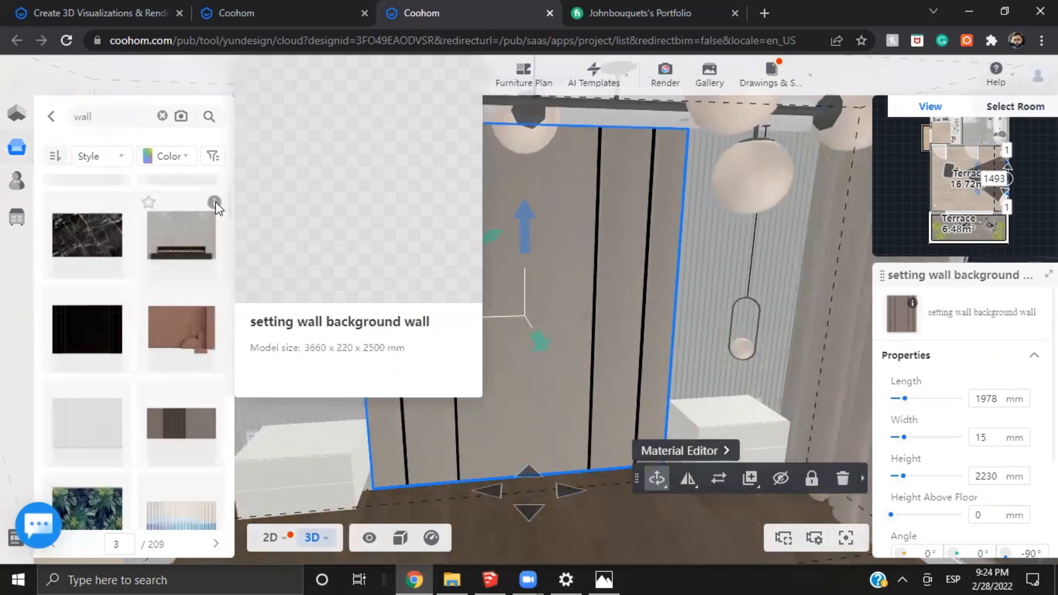
pyautogui.scroll(5, 216, 202)
pyautogui.scroll(2, 171, 288)
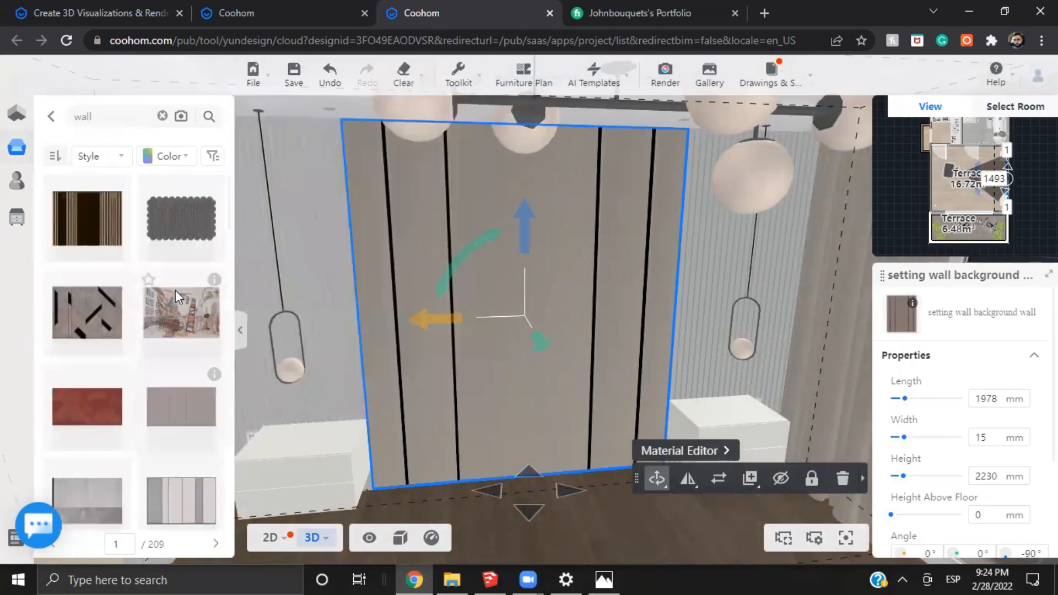
pyautogui.scroll(-3, 175, 290)
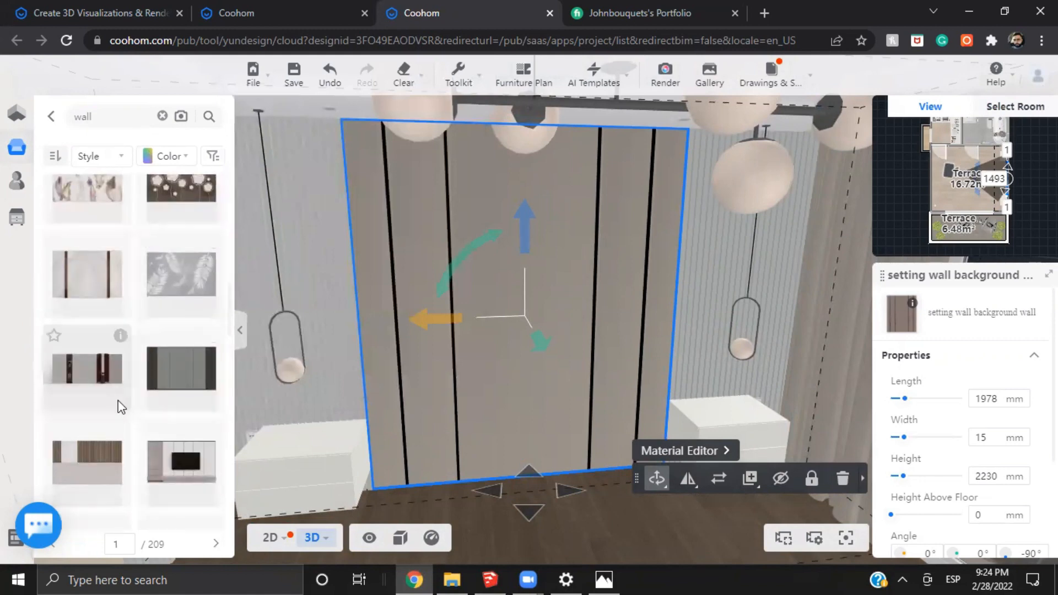
pyautogui.scroll(-3, 196, 438)
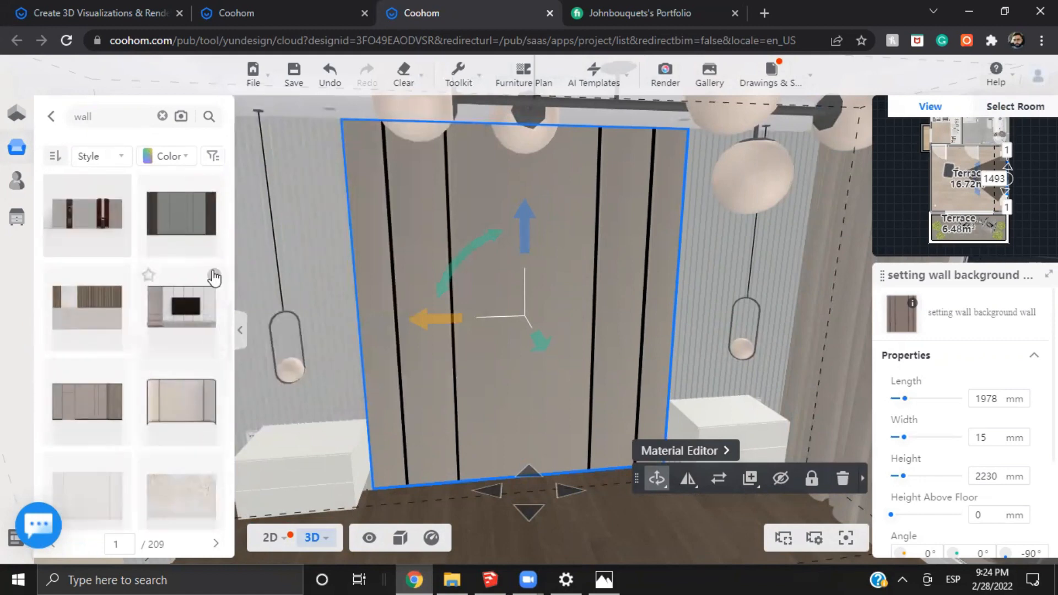
pyautogui.moveTo(214, 277)
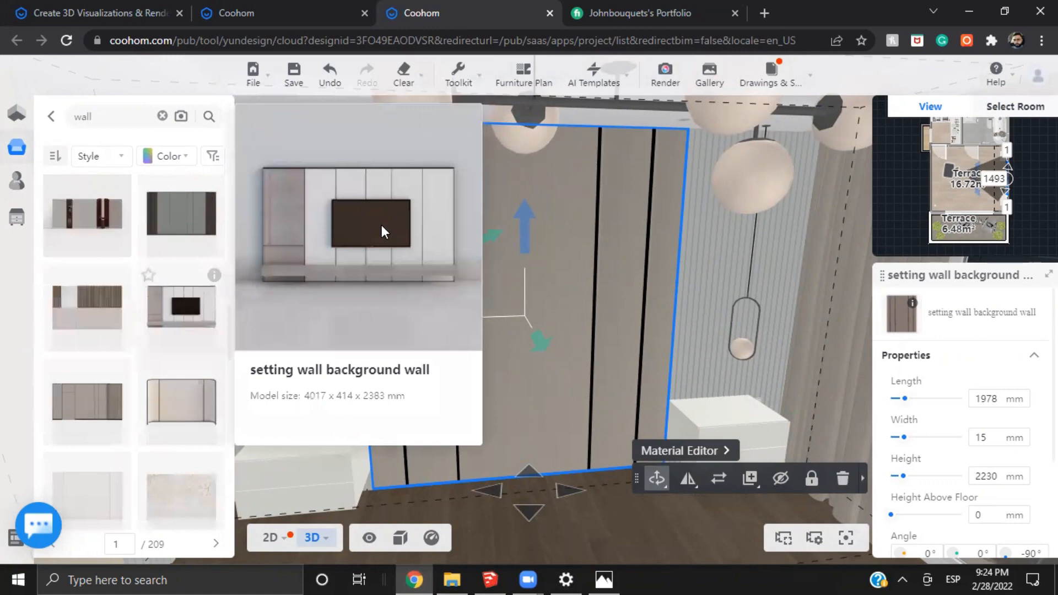
pyautogui.scroll(-4, 141, 329)
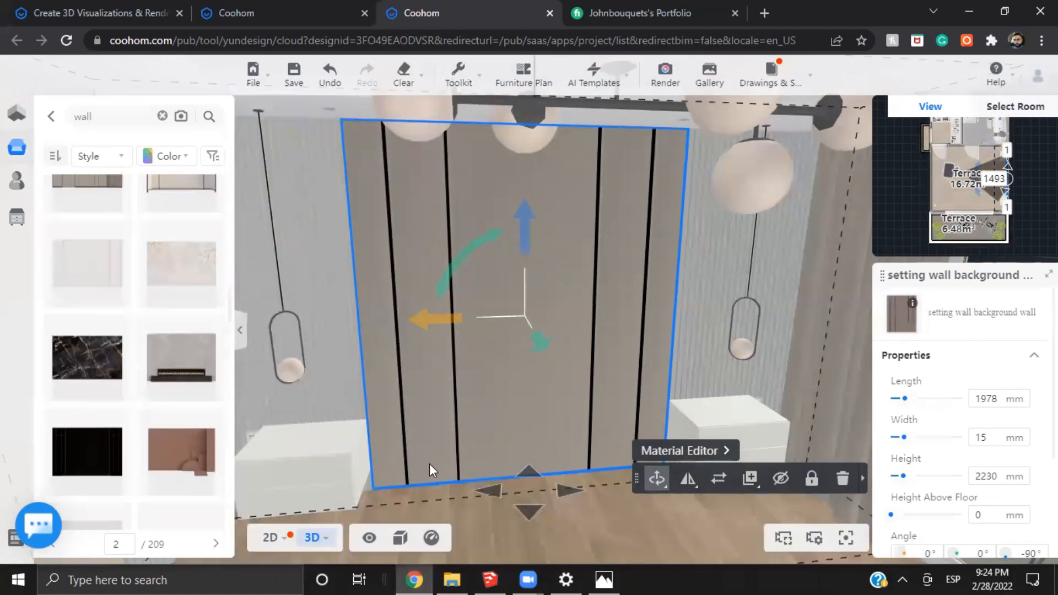
# Switch the headboard wall's central background panel to scaling handles and adjust its length from one side by about 2 mm
pyautogui.scroll(1, 434, 475)
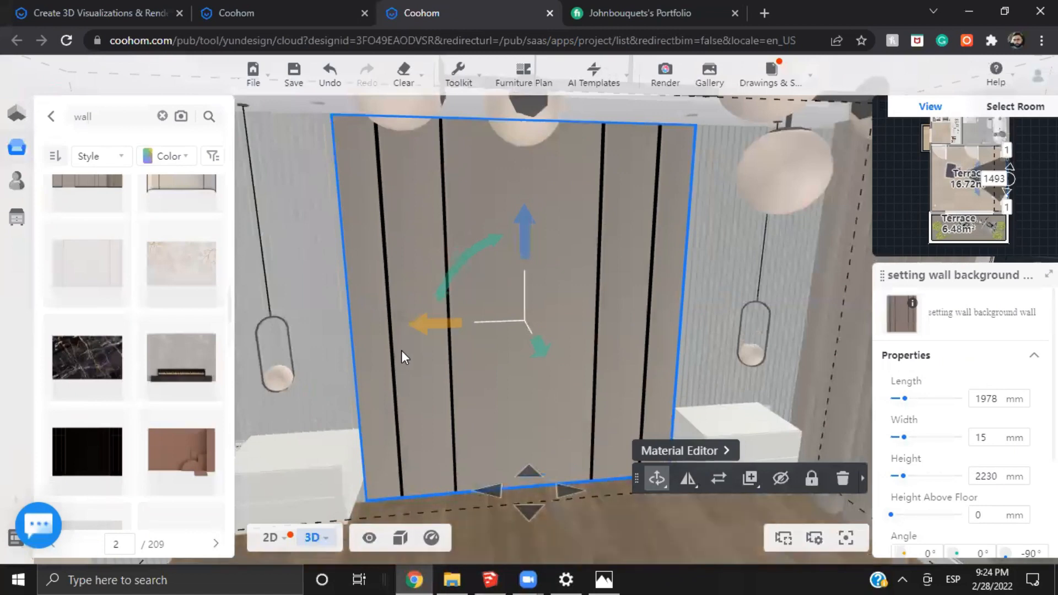
pyautogui.click(441, 393)
pyautogui.click(441, 394)
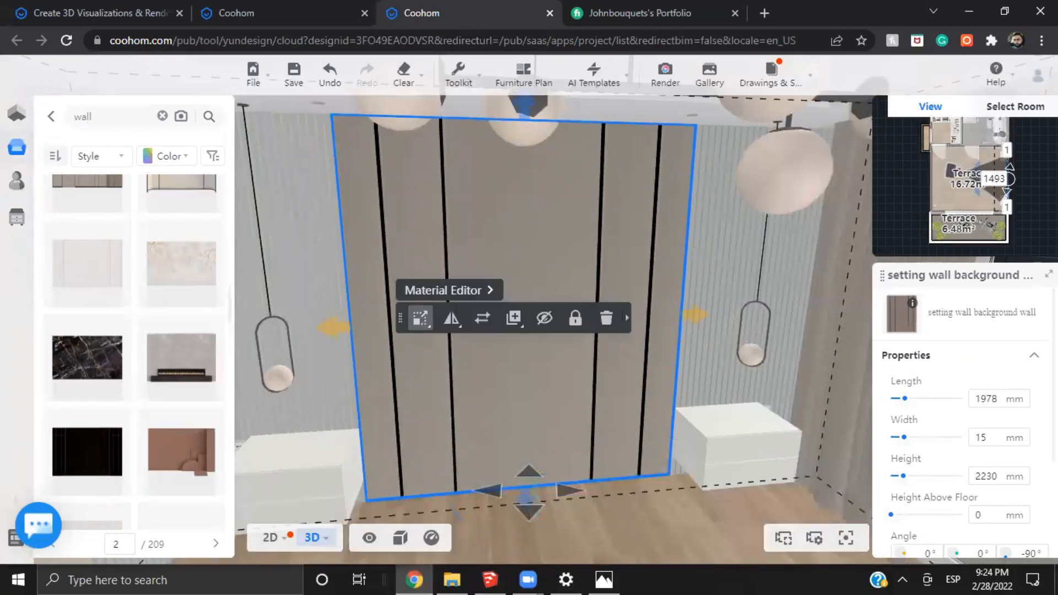
pyautogui.scroll(-3, 999, 527)
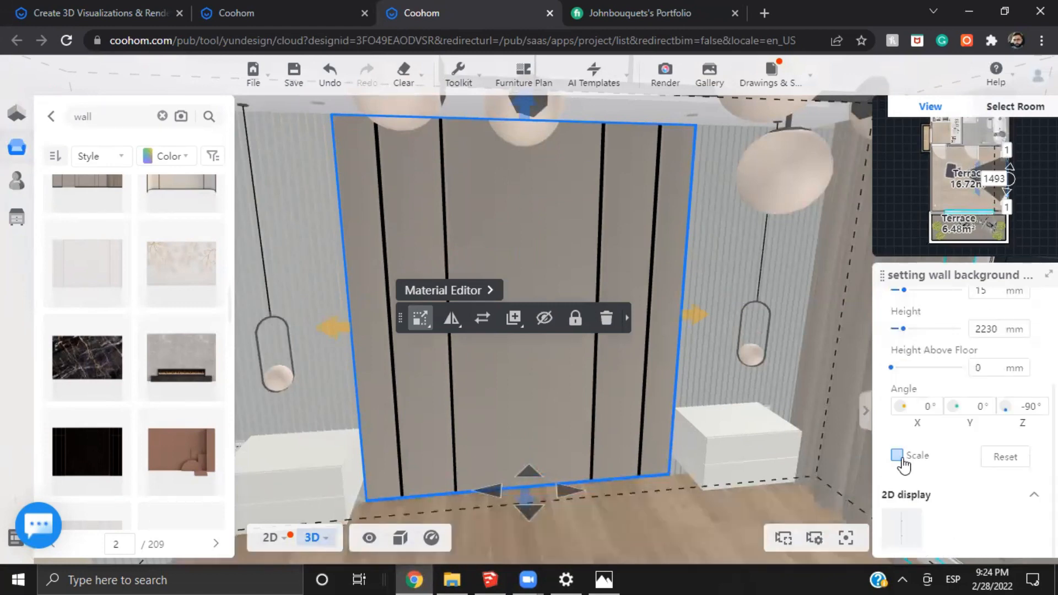
pyautogui.scroll(5, 705, 523)
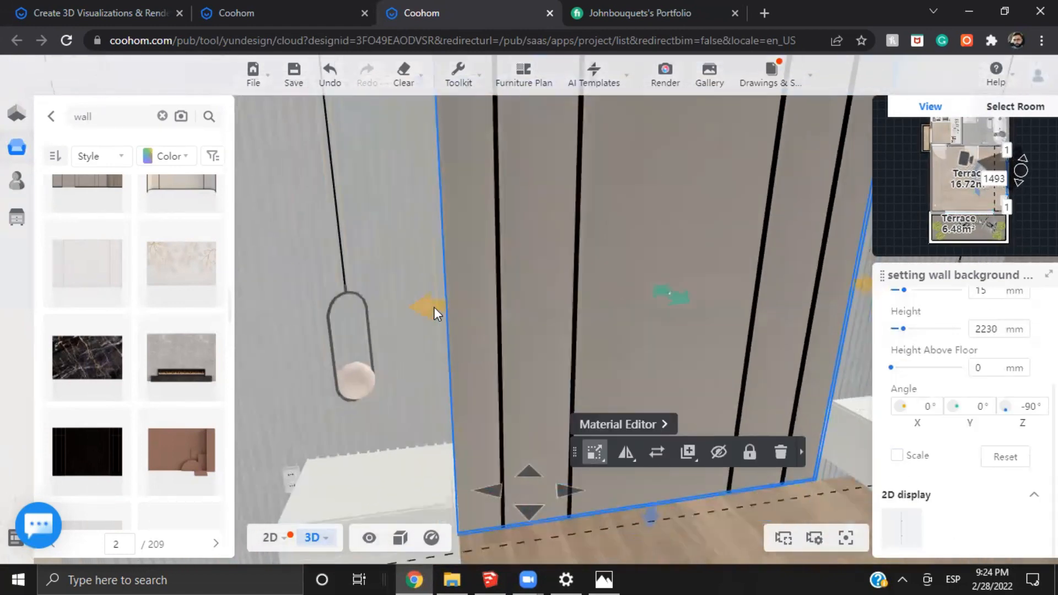
pyautogui.moveTo(451, 313); pyautogui.dragTo(440, 337)
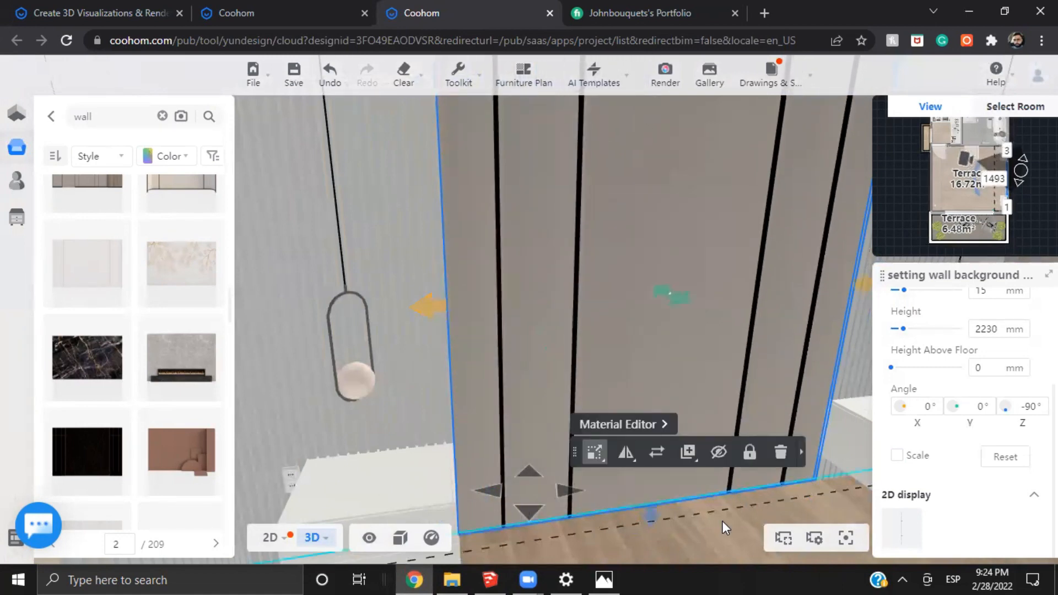
pyautogui.moveTo(722, 521); pyautogui.dragTo(633, 482)
pyautogui.press('s')
pyautogui.press('a')
pyautogui.press('w')
pyautogui.press('a')
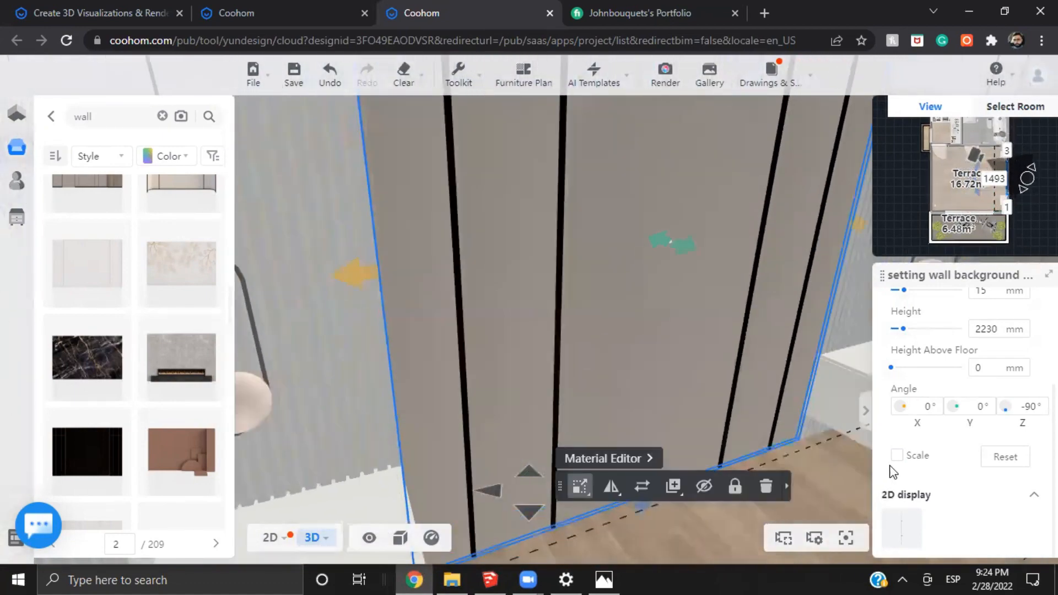
pyautogui.moveTo(359, 276)
pyautogui.mouseDown()
pyautogui.moveTo(381, 275)
pyautogui.moveTo(366, 296)
pyautogui.mouseUp()
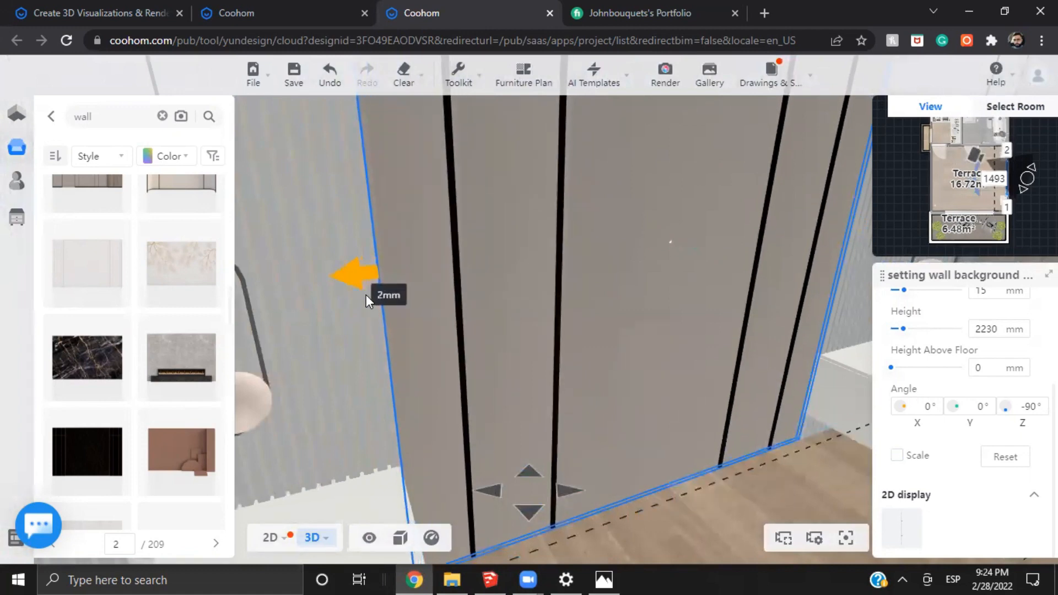
# Examine the resized background panel together with the neighbouring slatted walls and nightstands from the front
pyautogui.press('d')
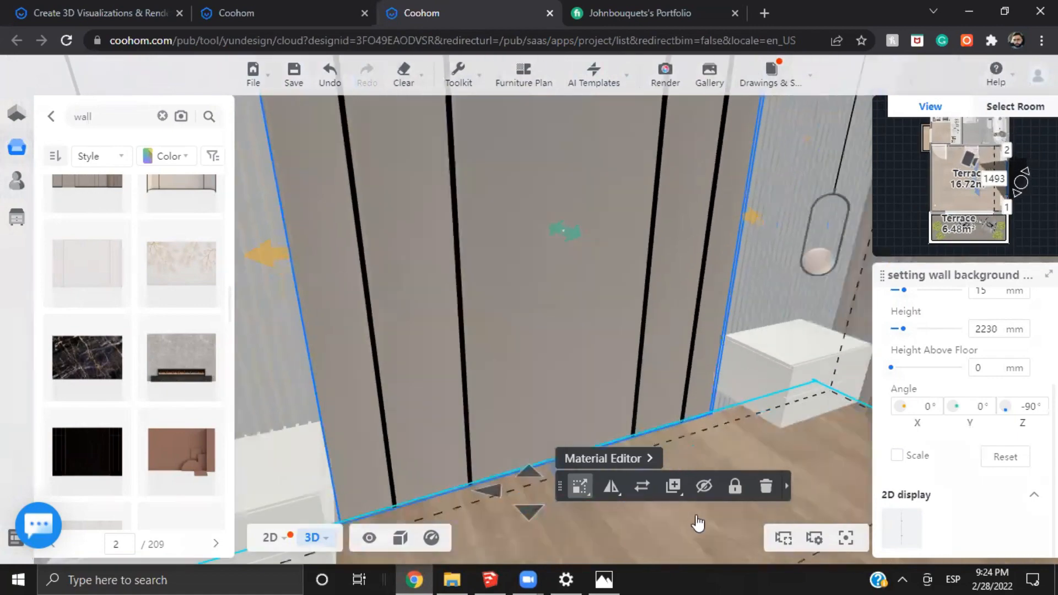
pyautogui.press('s')
pyautogui.moveTo(699, 524); pyautogui.dragTo(699, 562)
pyautogui.press('d')
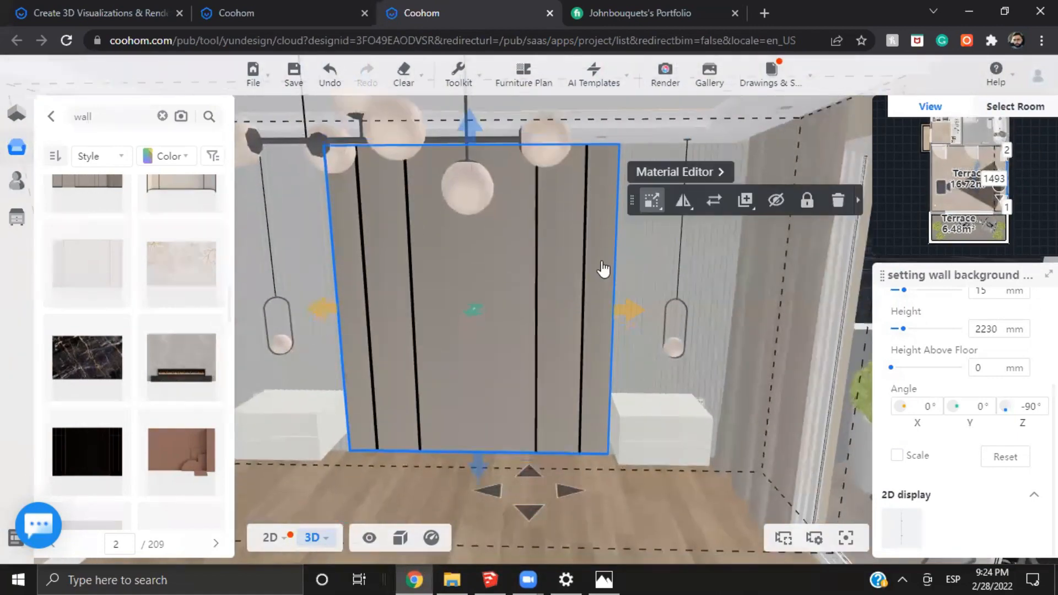
pyautogui.press('a')
pyautogui.press('a')
pyautogui.press('s')
pyautogui.moveTo(675, 520); pyautogui.dragTo(684, 523)
pyautogui.press('w')
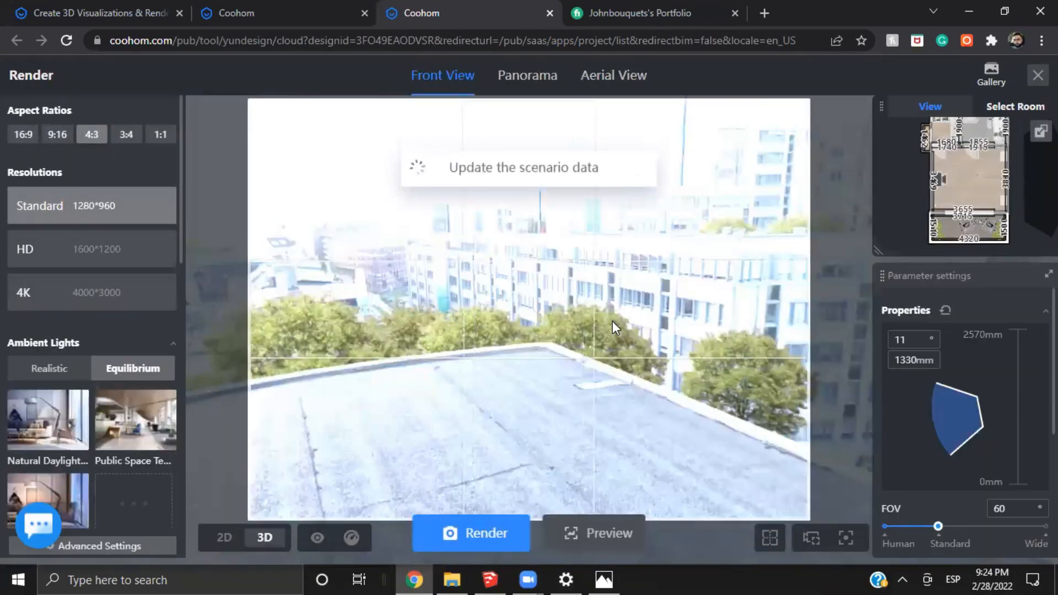
# Finish editing the headboard wall combination and open the render setup
pyautogui.press('Escape')
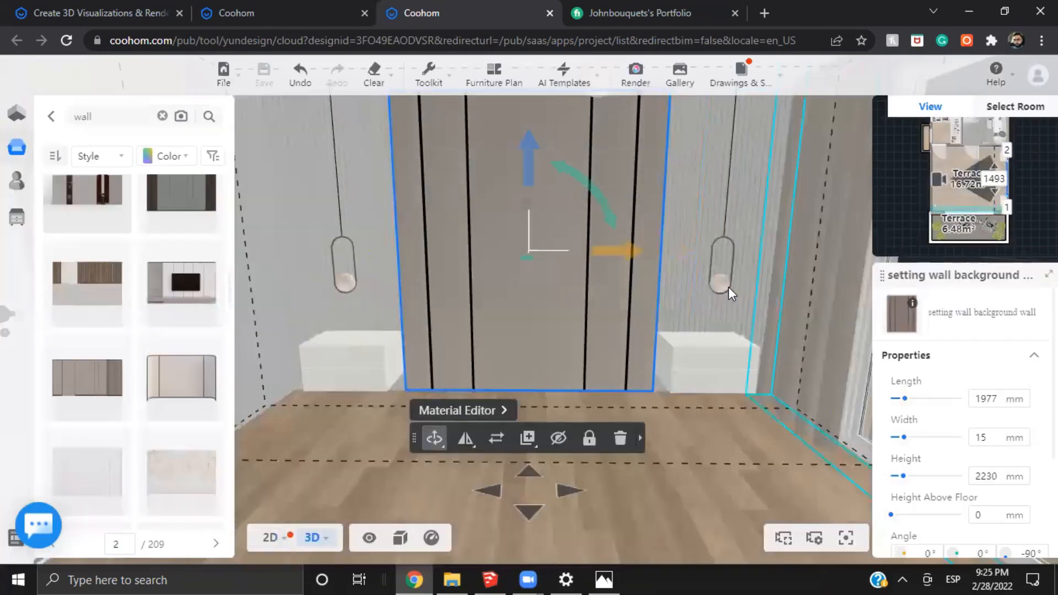
pyautogui.click(728, 287)
pyautogui.press('Escape')
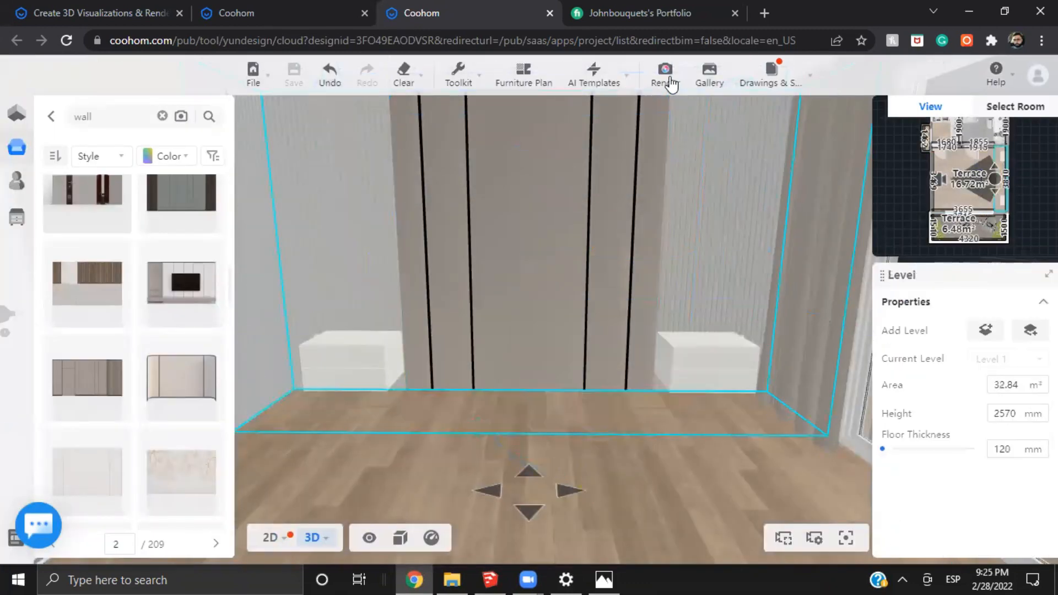
pyautogui.scroll(-5, 979, 472)
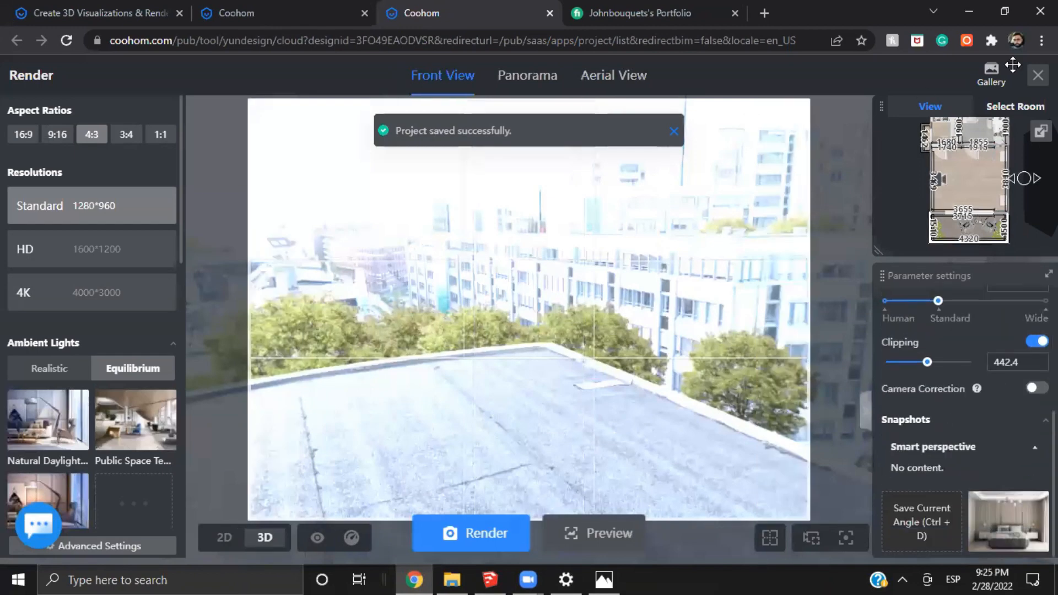
# Open the render gallery and display the 4K bedroom render with wall panels and nightstands but without lamps
pyautogui.click(999, 82)
pyautogui.scroll(-3, 256, 401)
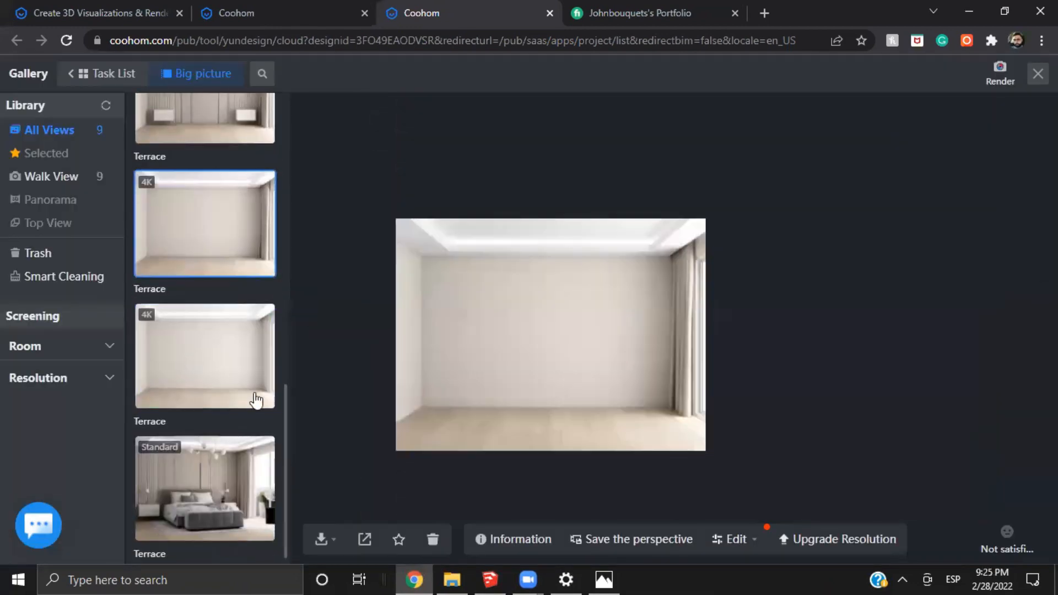
pyautogui.scroll(1, 222, 299)
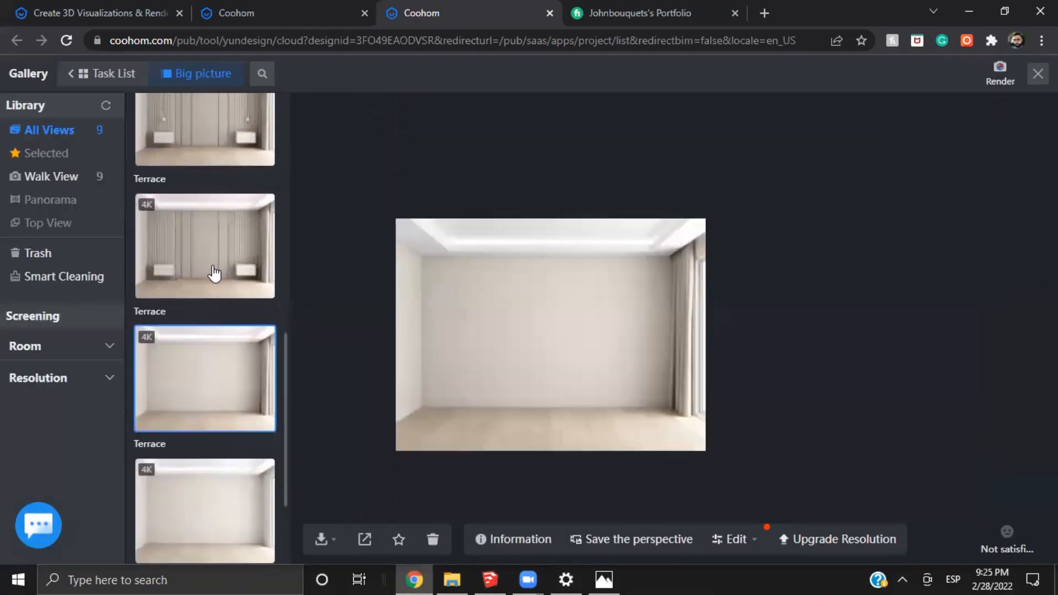
pyautogui.scroll(3, 222, 288)
pyautogui.click(222, 287)
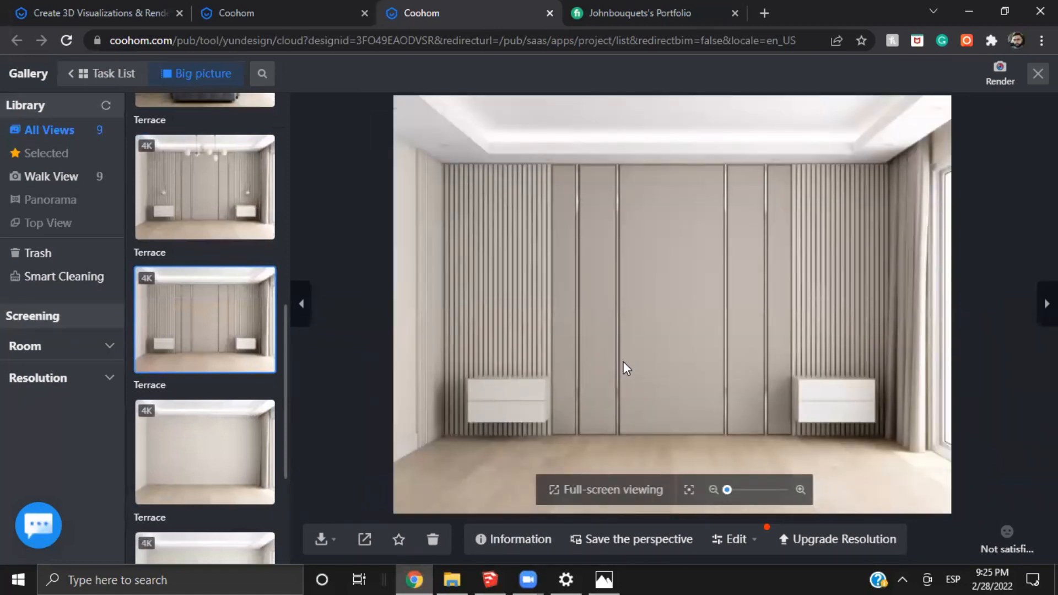
# Examine the metal strips, slatted panels, ceiling and curtain close up in the 4K headboard wall render
pyautogui.scroll(-3, 626, 358)
pyautogui.moveTo(770, 337); pyautogui.dragTo(680, 300)
pyautogui.scroll(4, 686, 269)
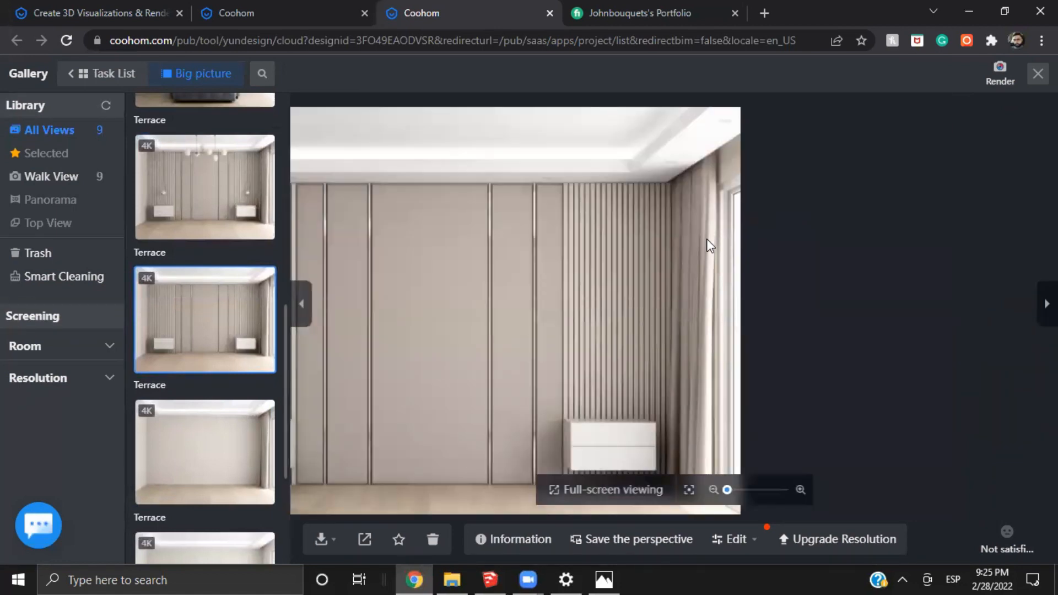
pyautogui.scroll(3, 707, 240)
pyautogui.scroll(4, 736, 217)
pyautogui.moveTo(736, 217); pyautogui.dragTo(652, 271)
pyautogui.moveTo(650, 209); pyautogui.dragTo(743, 223)
pyautogui.scroll(-4, 650, 274)
pyautogui.moveTo(495, 319); pyautogui.dragTo(694, 316)
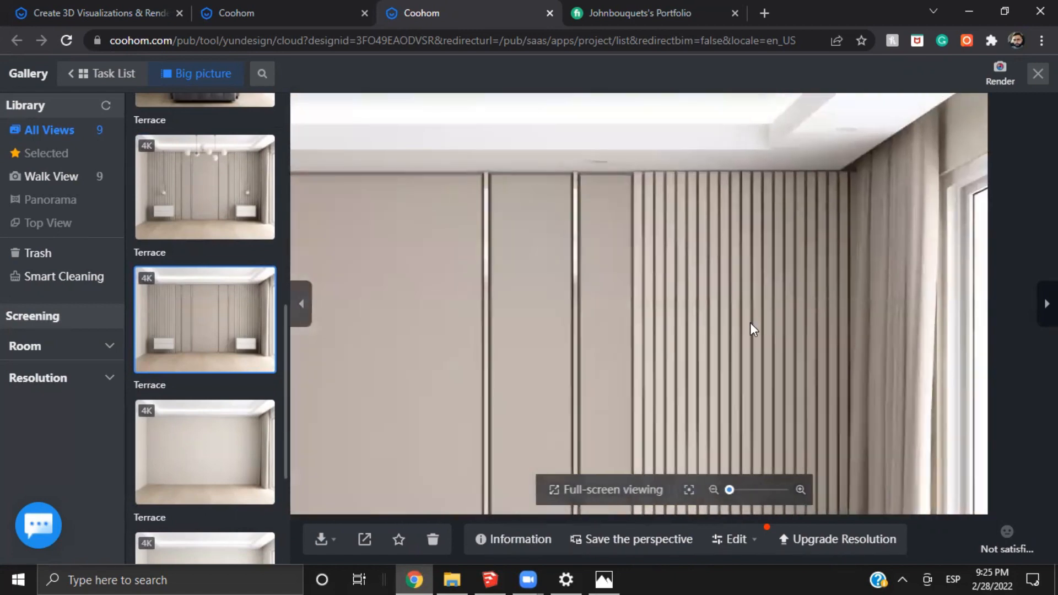
pyautogui.scroll(-5, 639, 236)
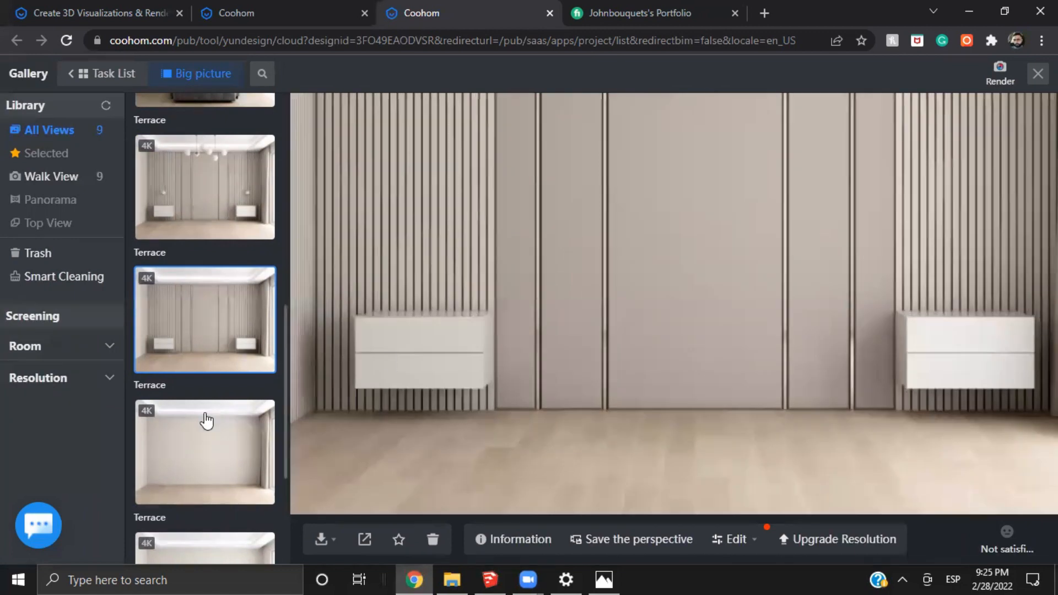
# Compare the 4K renders of the empty room, the room with curtains, and the room with wall panels and nightstands
pyautogui.scroll(-4, 206, 411)
pyautogui.click(213, 377)
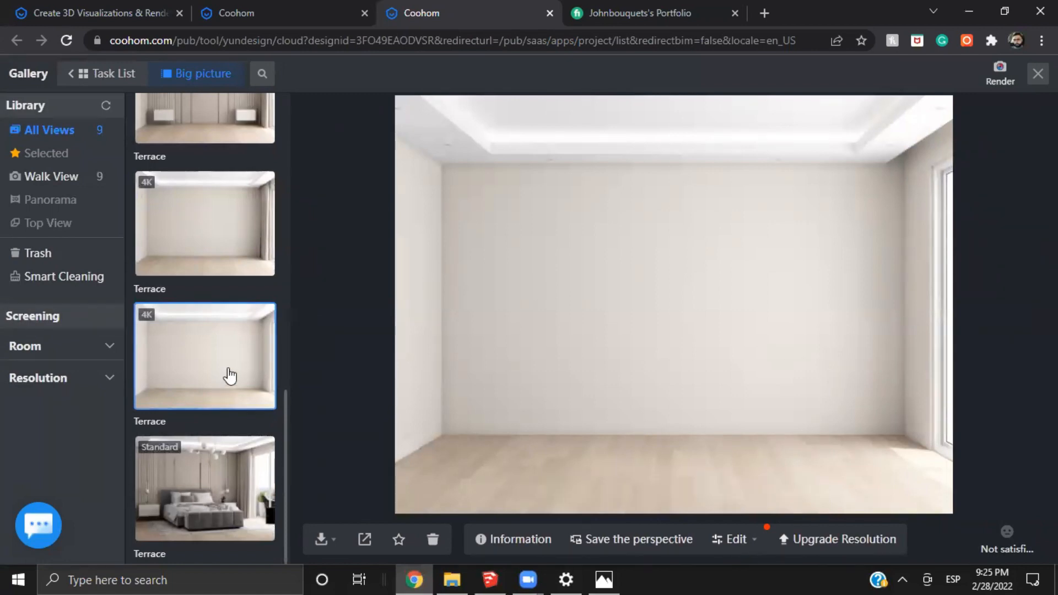
pyautogui.click(301, 307)
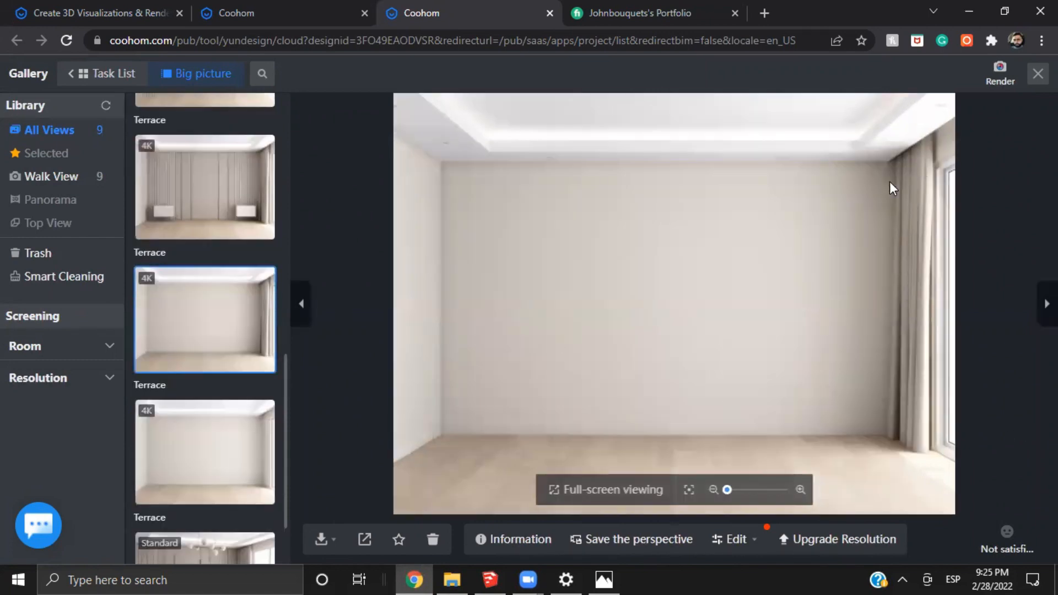
pyautogui.click(303, 303)
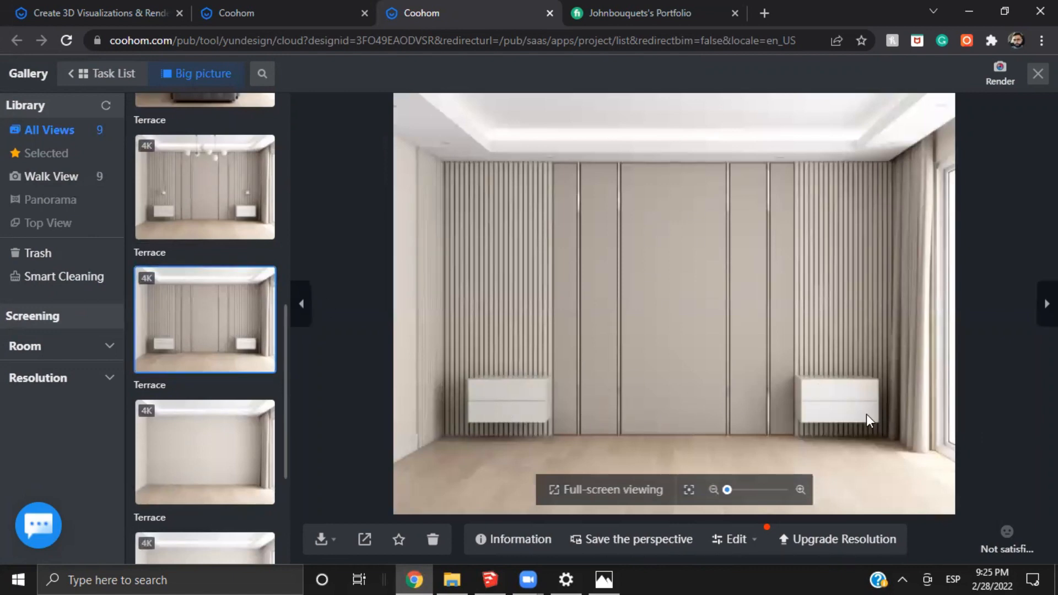
# Inspect both floating nightstands in the headboard wall render, ending with a close-up of the one beside the skirting board
pyautogui.scroll(2, 875, 418)
pyautogui.moveTo(874, 419); pyautogui.dragTo(788, 393)
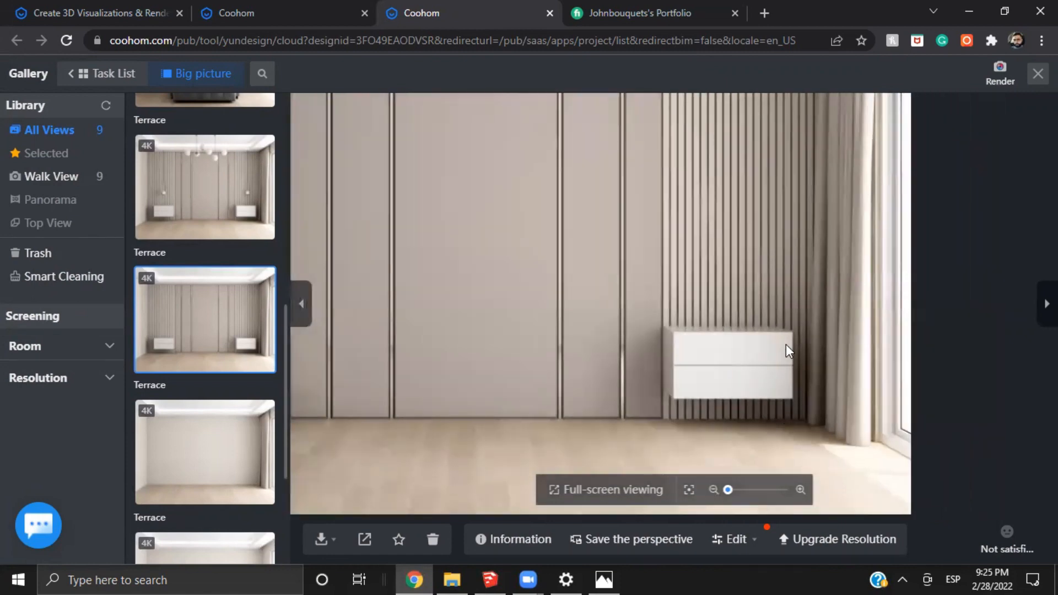
pyautogui.moveTo(622, 386); pyautogui.dragTo(1044, 386)
pyautogui.moveTo(933, 425); pyautogui.dragTo(630, 349)
pyautogui.moveTo(477, 339); pyautogui.dragTo(785, 347)
pyautogui.scroll(1, 531, 333)
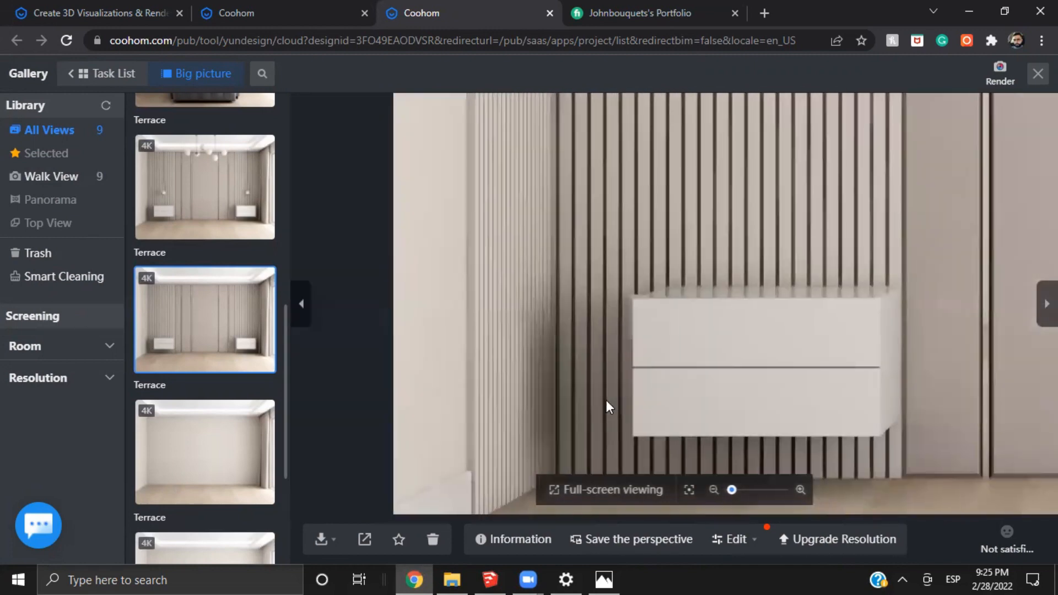
pyautogui.scroll(1, 607, 406)
pyautogui.scroll(1, 659, 397)
pyautogui.moveTo(659, 397); pyautogui.dragTo(683, 189)
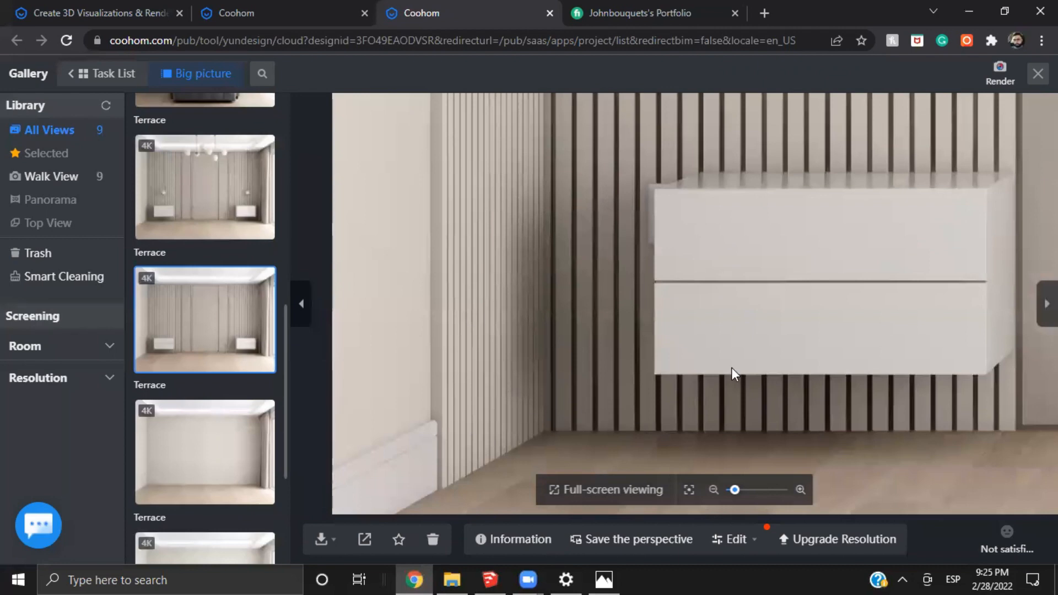
# Inspect the window-side nightstand, the panel strips and the shadows on the floor in the headboard wall render
pyautogui.scroll(-2, 840, 312)
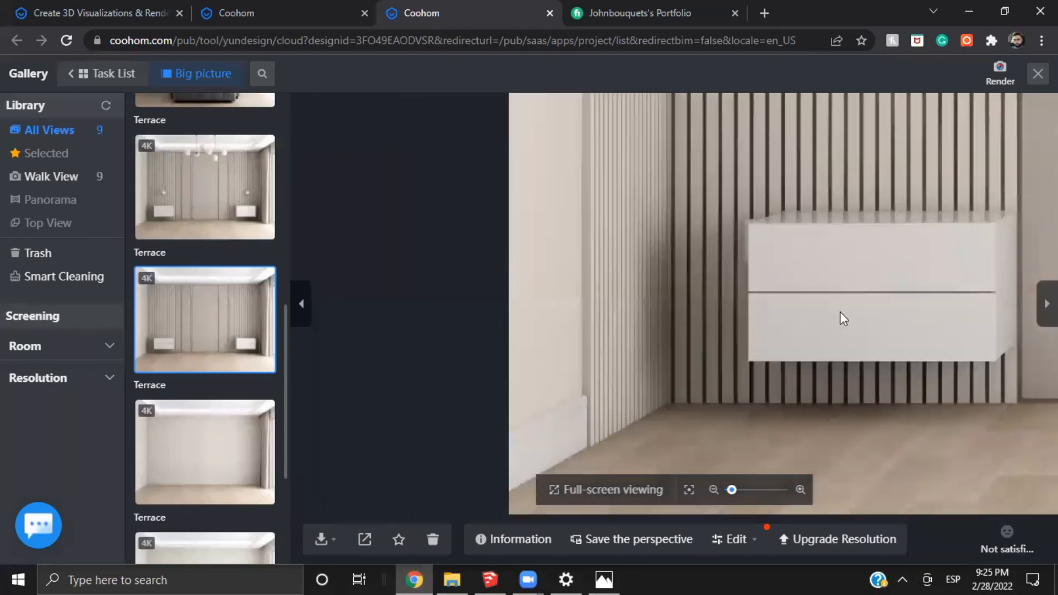
pyautogui.moveTo(840, 312); pyautogui.dragTo(486, 331)
pyautogui.moveTo(644, 326); pyautogui.dragTo(558, 405)
pyautogui.scroll(1, 677, 262)
pyautogui.scroll(1, 676, 263)
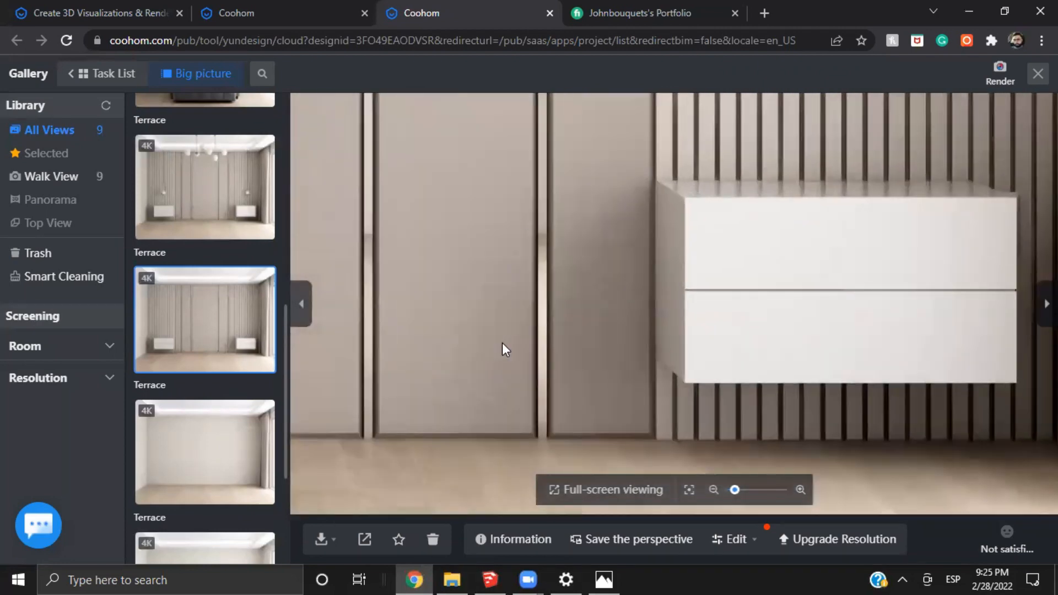
pyautogui.scroll(-3, 671, 297)
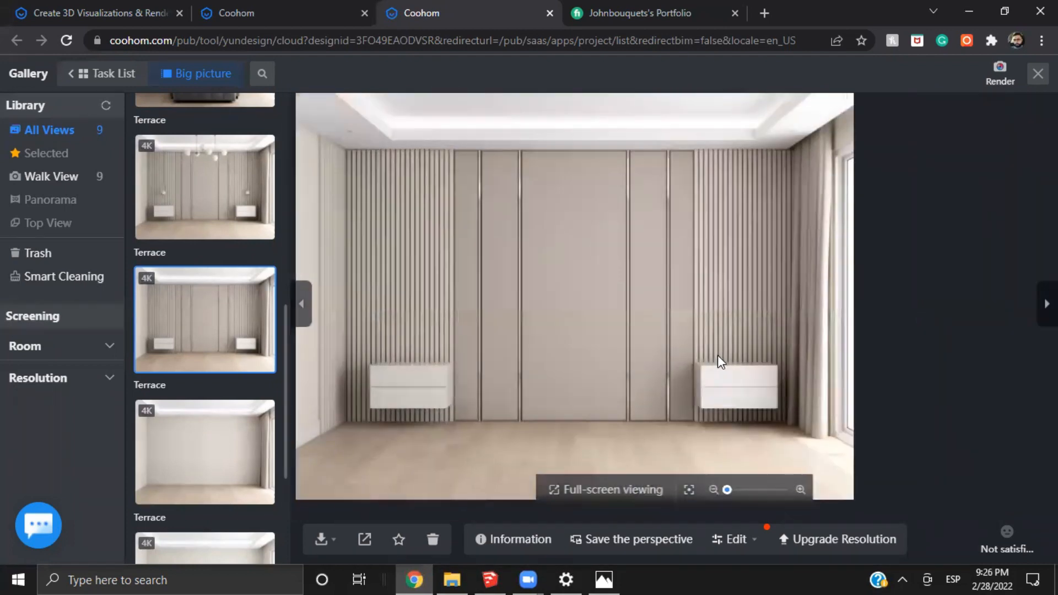
pyautogui.moveTo(714, 364); pyautogui.dragTo(633, 406)
pyautogui.scroll(2, 696, 333)
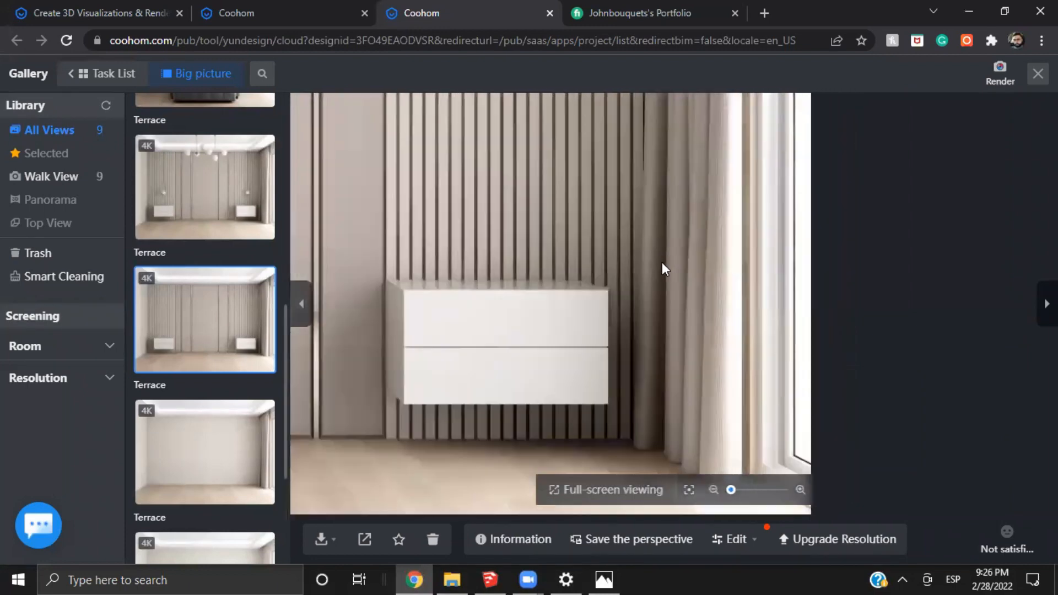
pyautogui.moveTo(510, 371); pyautogui.dragTo(790, 374)
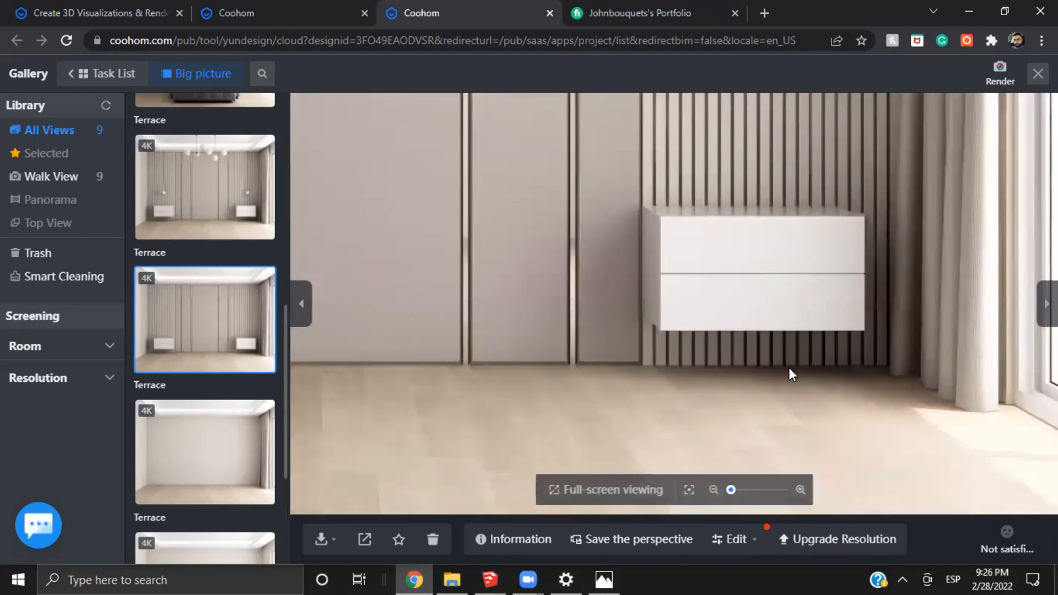
pyautogui.scroll(-4, 788, 339)
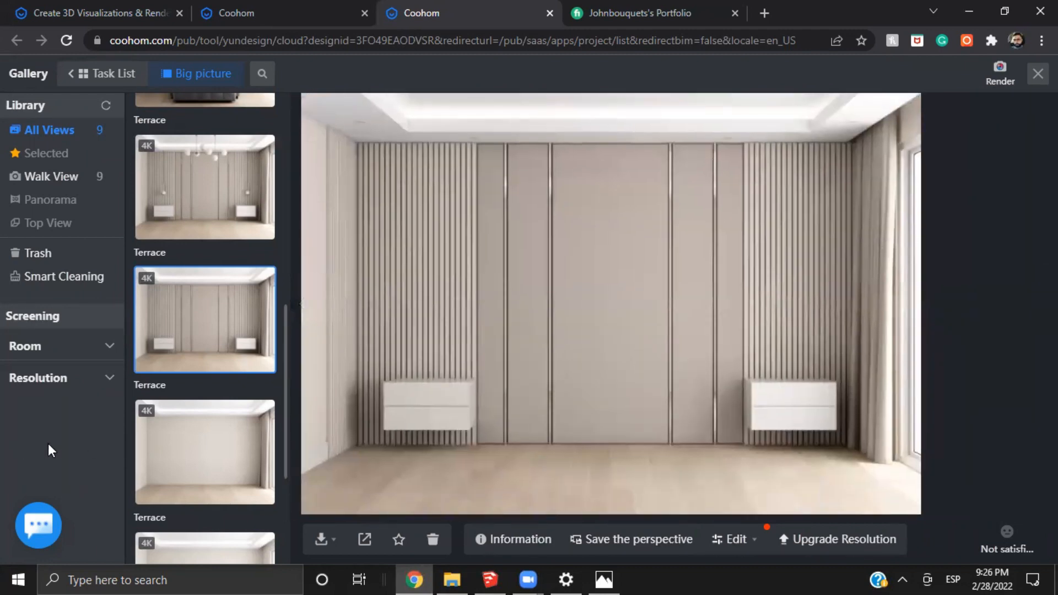
# Compare the empty room's 4K render with the one showing the headboard wall panels and nightstands
pyautogui.scroll(-4, 221, 430)
pyautogui.click(234, 383)
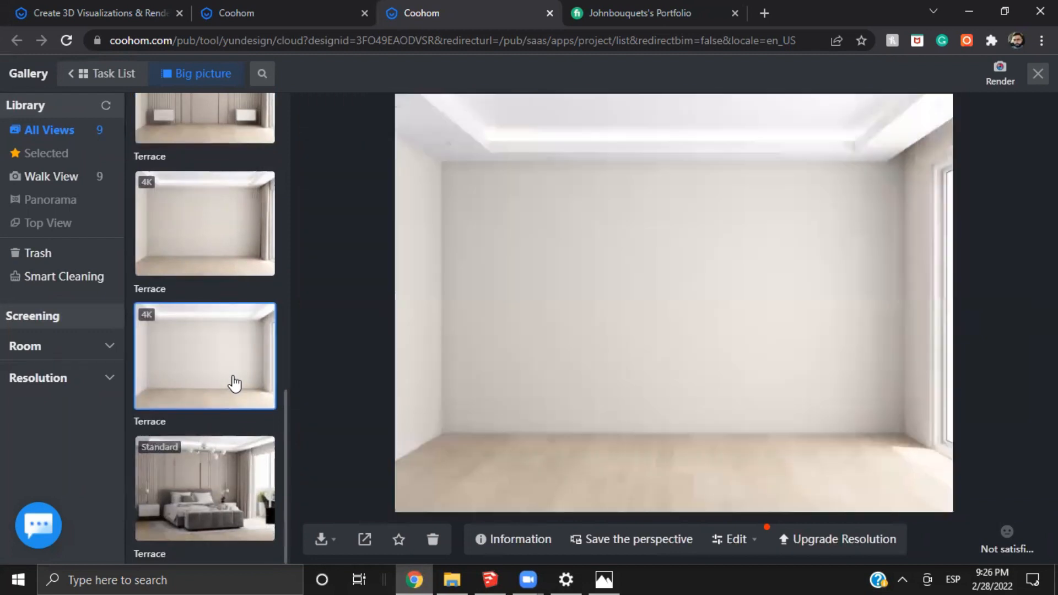
pyautogui.scroll(1, 234, 383)
pyautogui.click(218, 178)
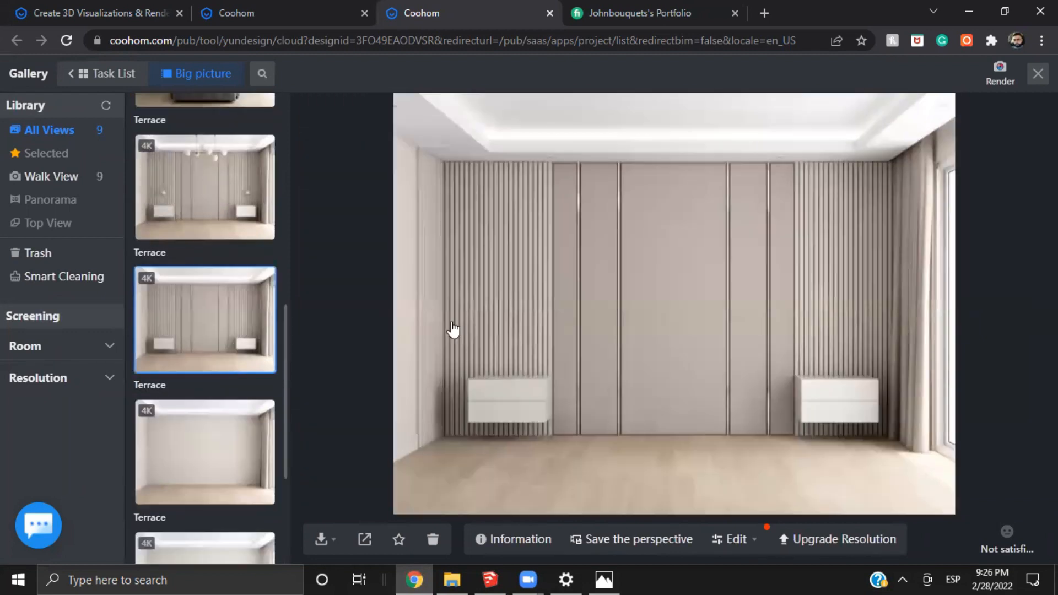
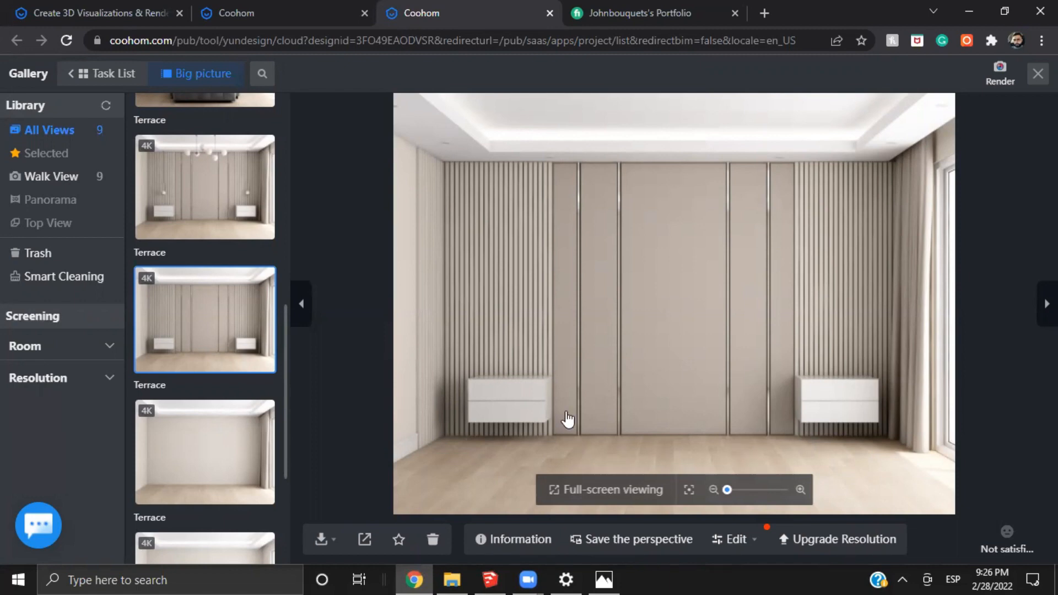
# Take a last look at the headboard wall render and return to the 3D view of the bedroom
pyautogui.scroll(3, 567, 418)
pyautogui.scroll(-5, 684, 419)
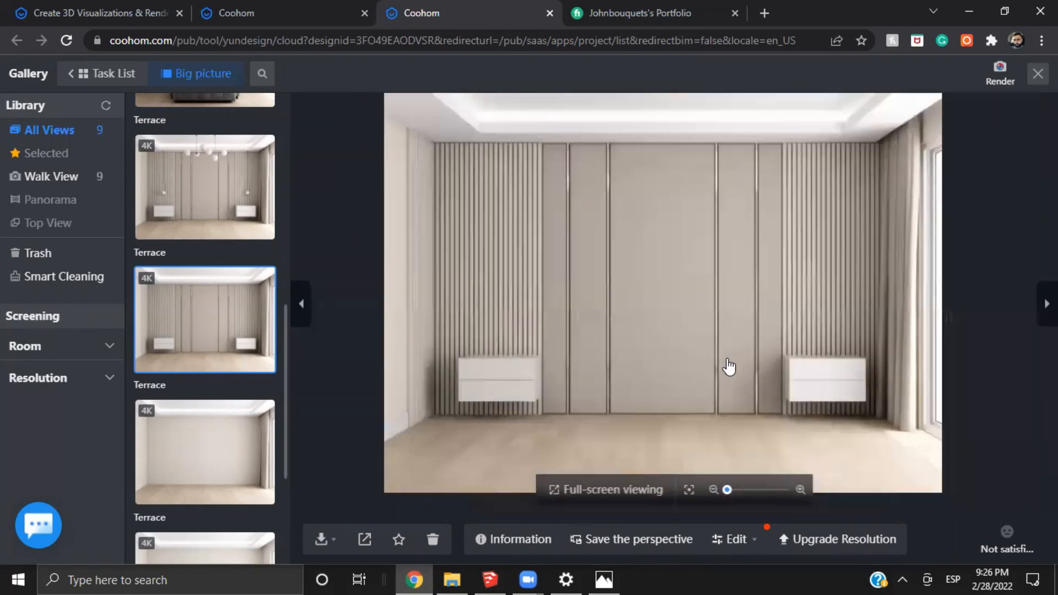
pyautogui.scroll(4, 713, 391)
pyautogui.click(1000, 74)
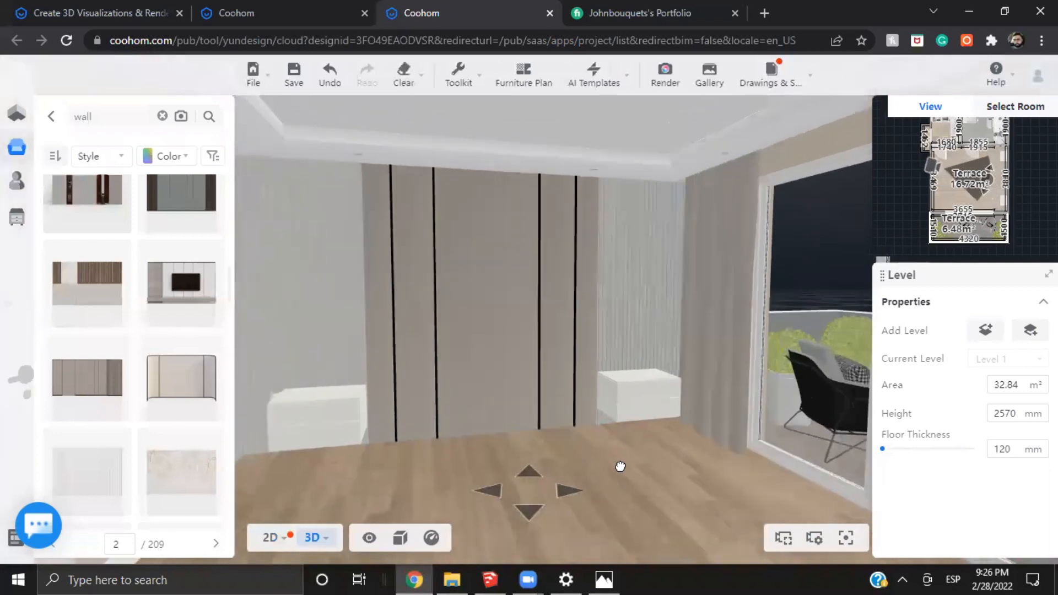
pyautogui.moveTo(583, 457); pyautogui.dragTo(566, 461)
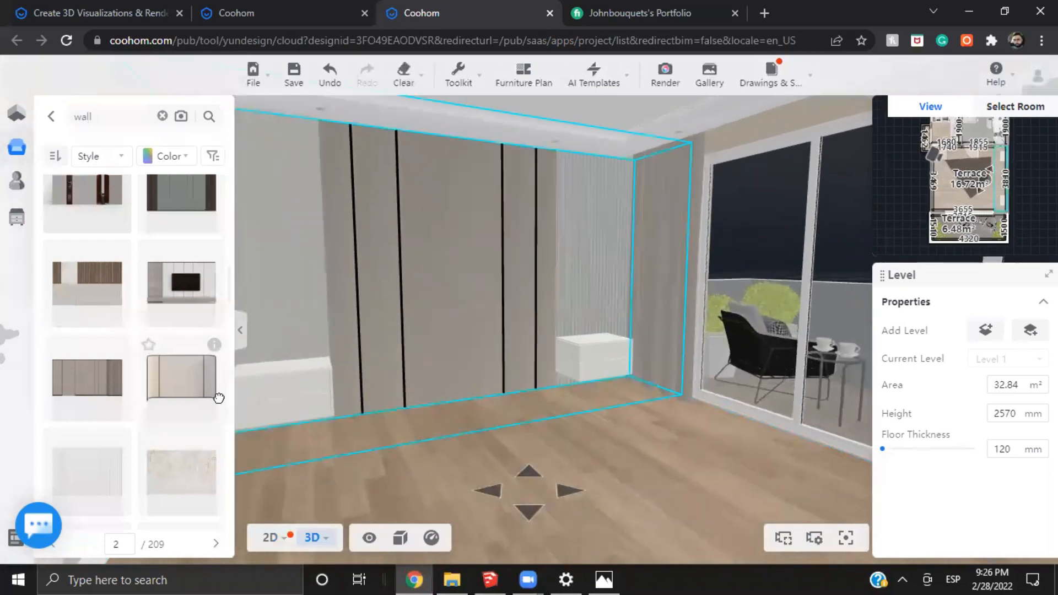
# Show all hidden products and hide the bed combination and the rug and decor combination
pyautogui.moveTo(370, 537)
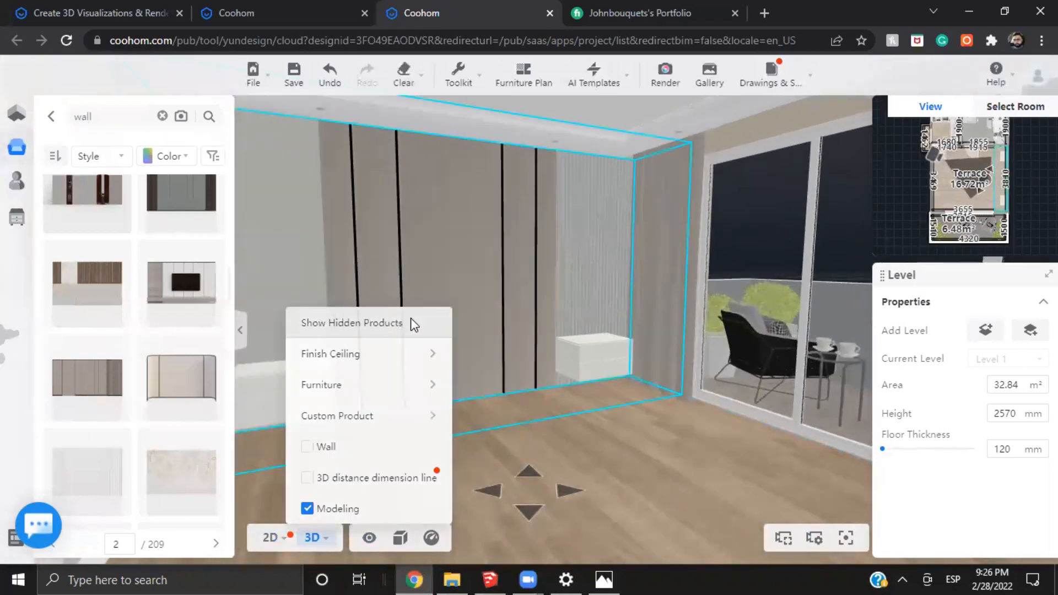
pyautogui.click(390, 323)
pyautogui.click(479, 406)
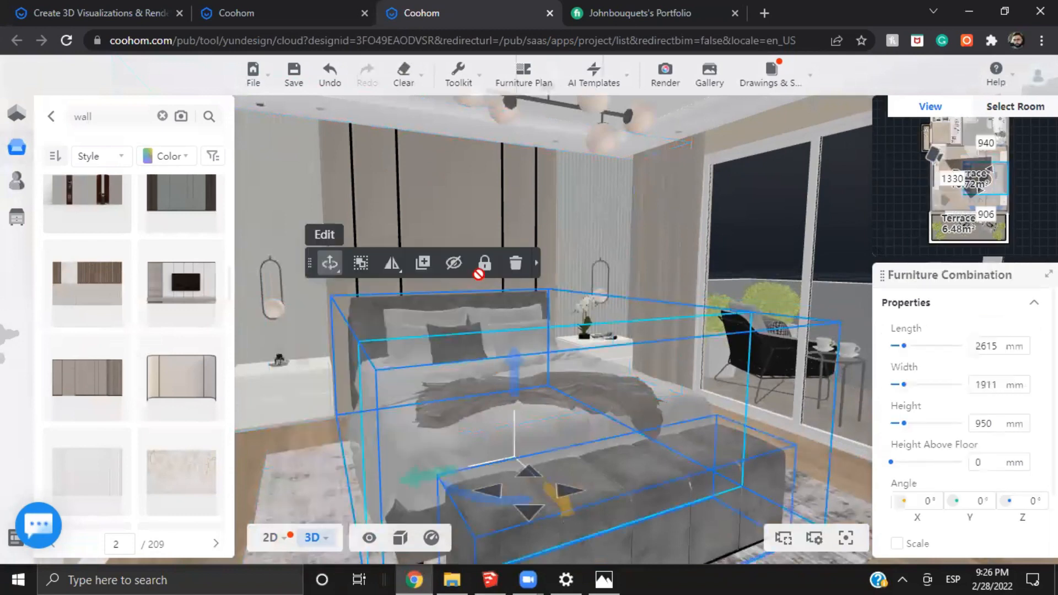
pyautogui.click(455, 264)
pyautogui.click(659, 468)
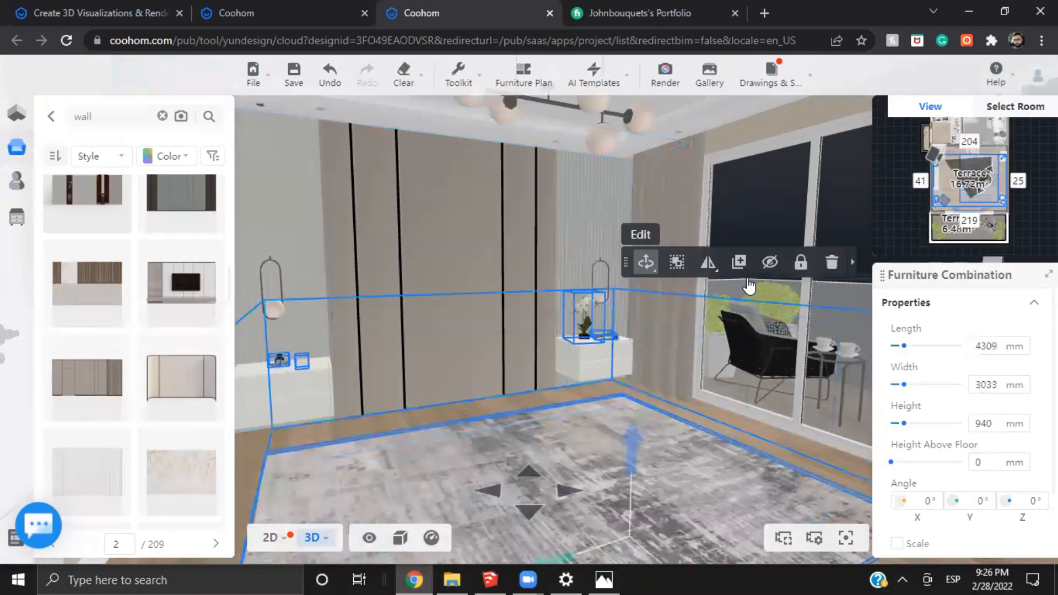
pyautogui.click(768, 264)
# Ungroup the furniture combination that holds the bedside pendants and the ceiling chandelier
pyautogui.moveTo(723, 513); pyautogui.dragTo(609, 354)
pyautogui.click(586, 350)
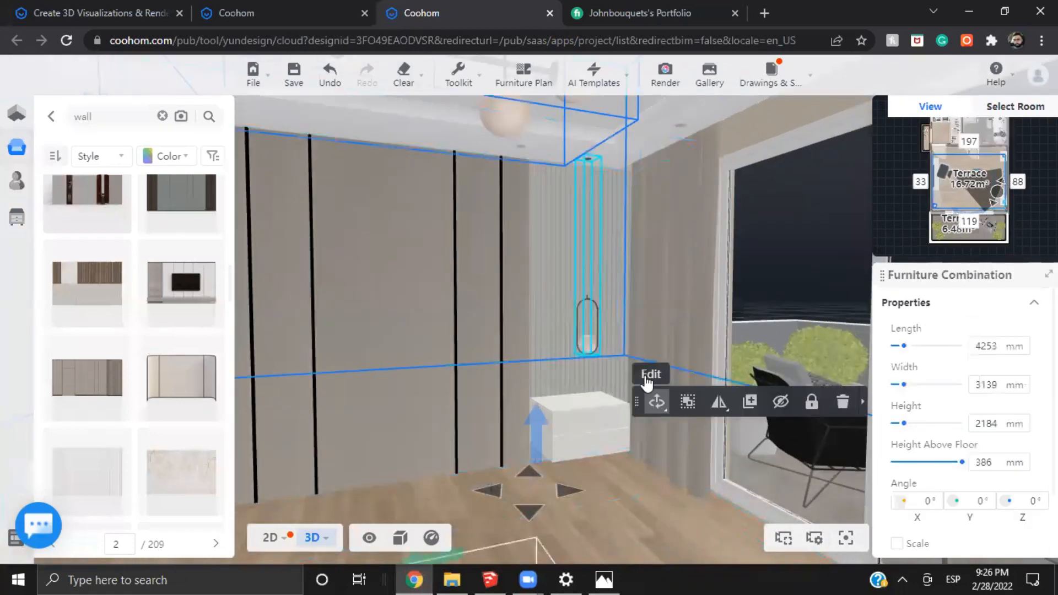
pyautogui.click(688, 401)
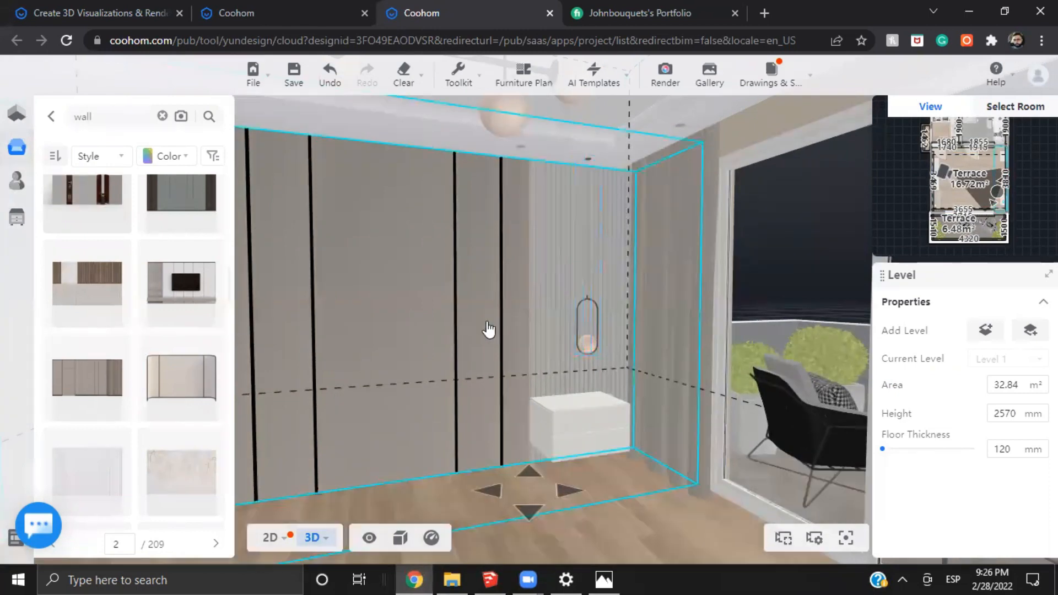
# Open the favorites library and examine the pendant light above the window-side nightstand
pyautogui.press('w')
pyautogui.moveTo(509, 342); pyautogui.dragTo(433, 315)
pyautogui.press('s')
pyautogui.press('w')
pyautogui.click(32, 187)
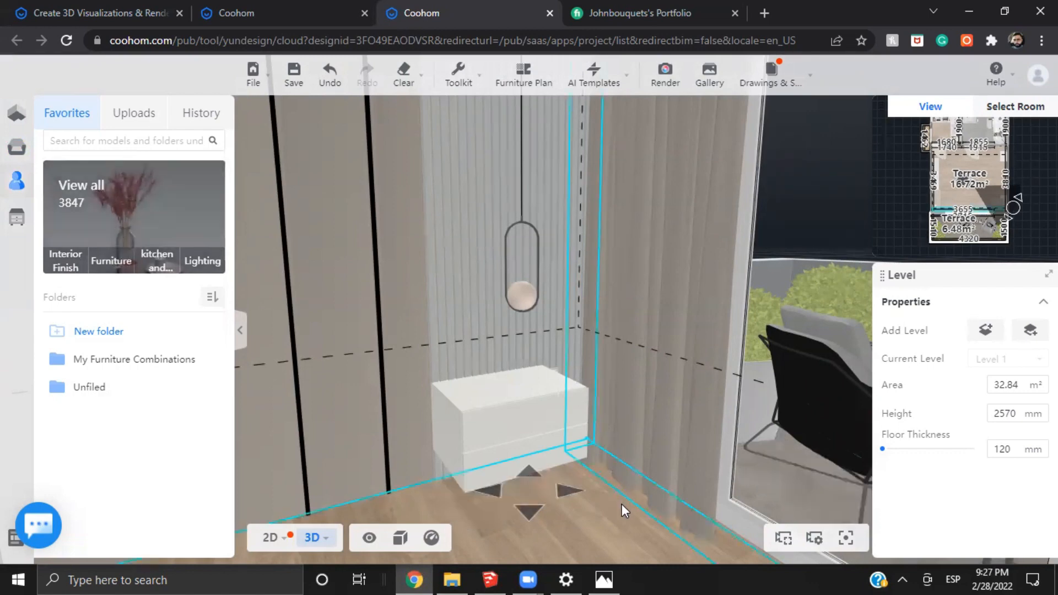
pyautogui.moveTo(622, 503); pyautogui.dragTo(630, 481)
pyautogui.scroll(-2, 631, 480)
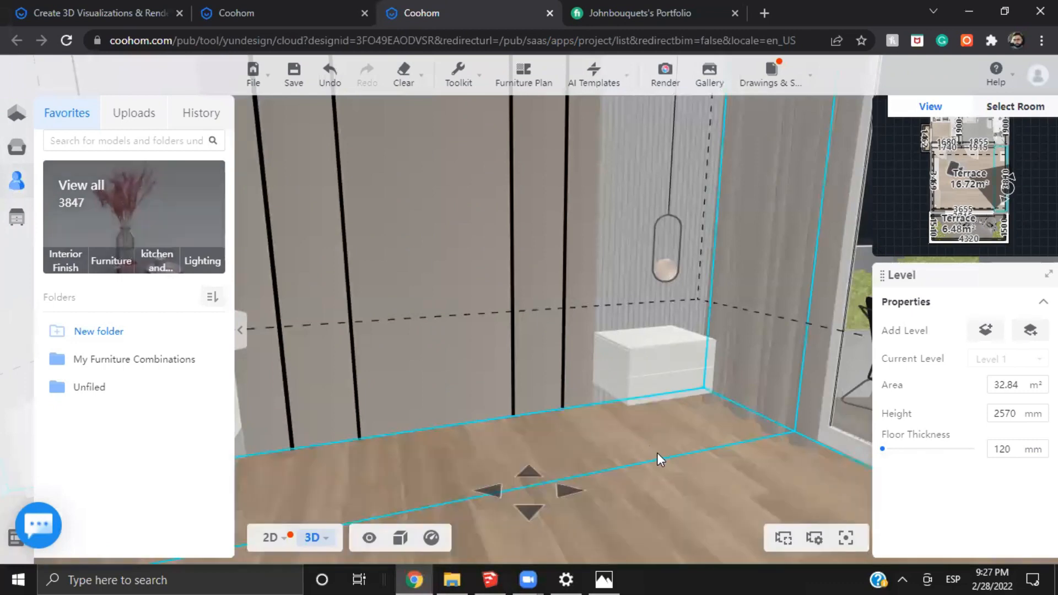
pyautogui.moveTo(659, 460); pyautogui.dragTo(546, 478)
pyautogui.scroll(2, 514, 320)
pyautogui.click(520, 351)
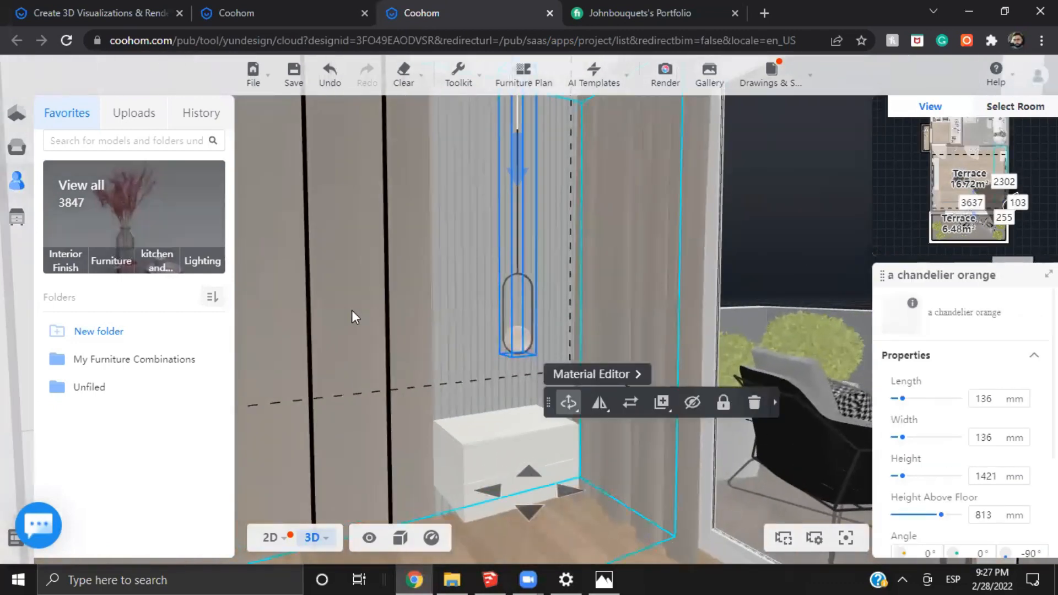
pyautogui.moveTo(354, 316); pyautogui.dragTo(437, 340)
pyautogui.scroll(-2, 508, 274)
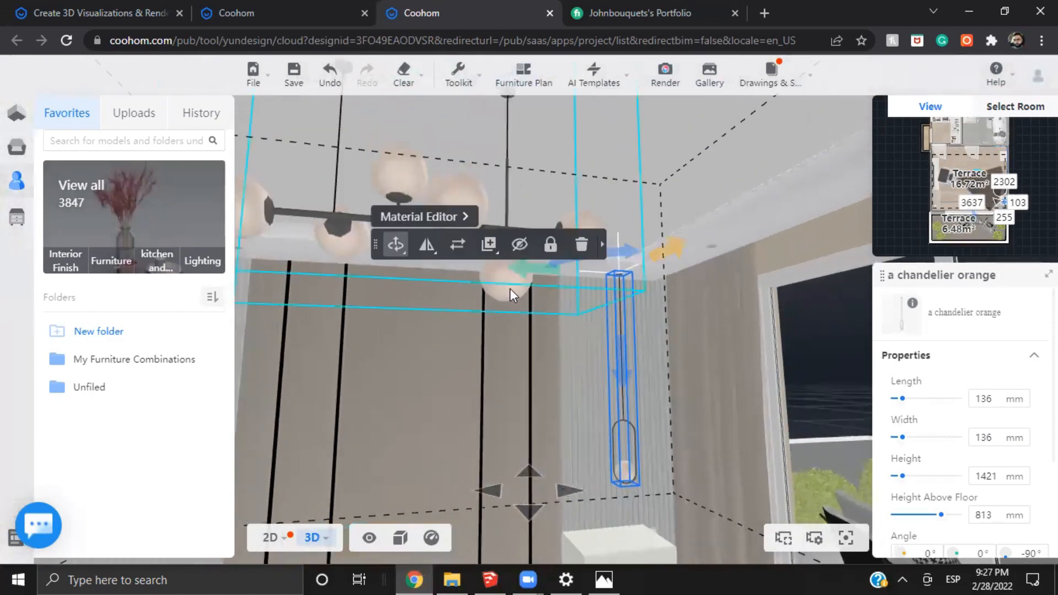
# Select the ceiling chandelier and undo its last move
pyautogui.click(509, 286)
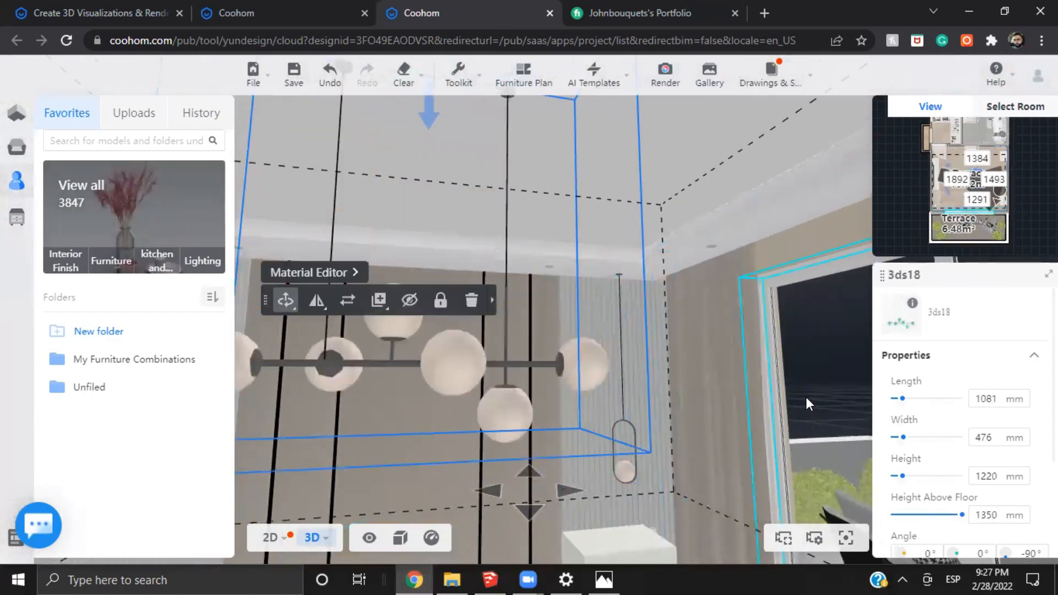
pyautogui.hotkey('ctrl', 'z')
pyautogui.moveTo(763, 428); pyautogui.dragTo(576, 269)
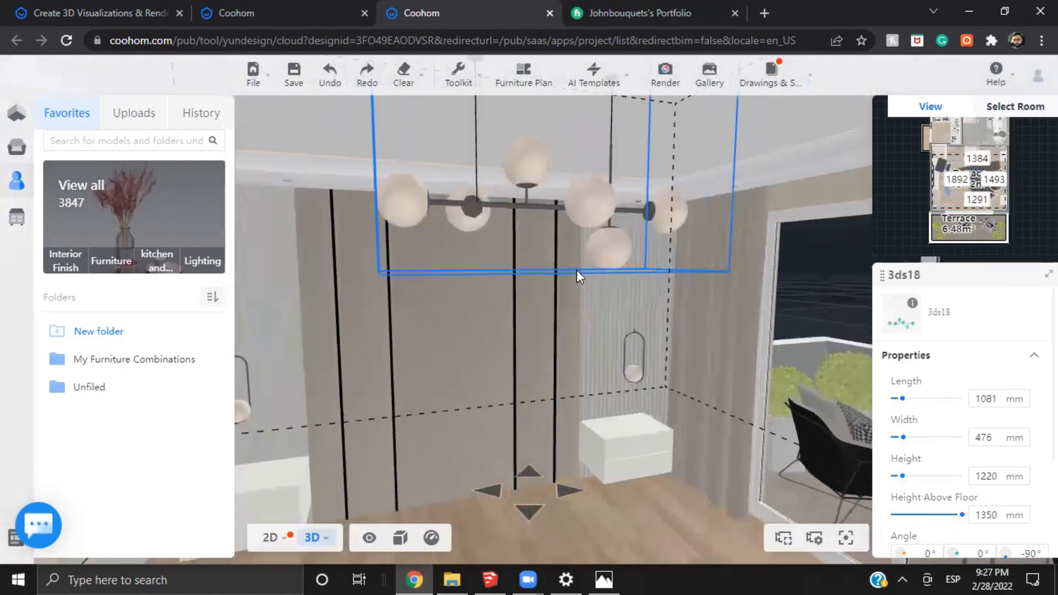
# Open the ceiling chandelier in the Material Editor and reset the material of its globes
pyautogui.click(468, 256)
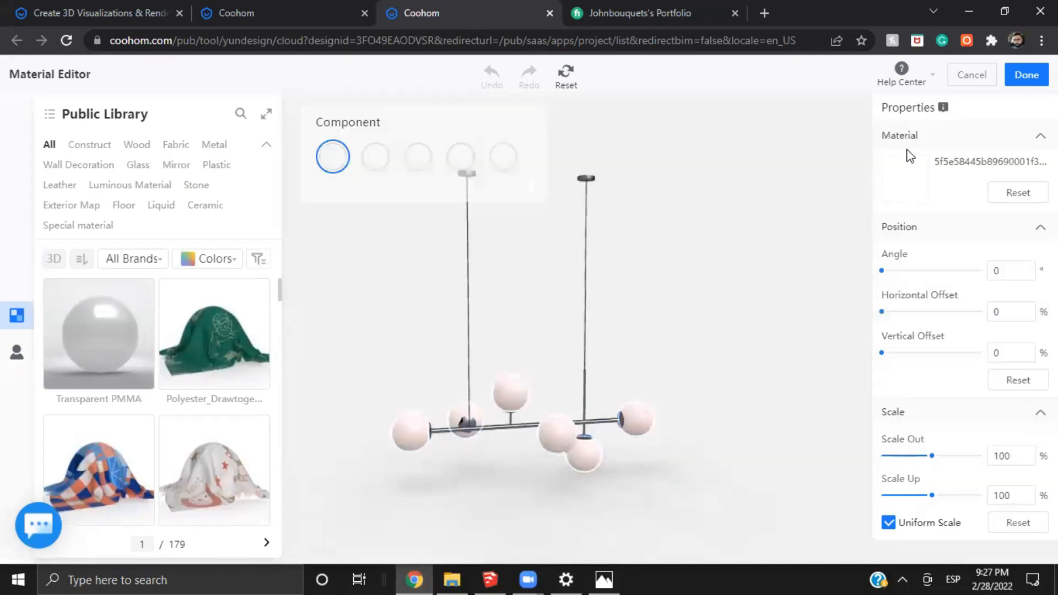
pyautogui.click(1014, 200)
pyautogui.moveTo(737, 329); pyautogui.dragTo(597, 421)
pyautogui.scroll(4, 753, 398)
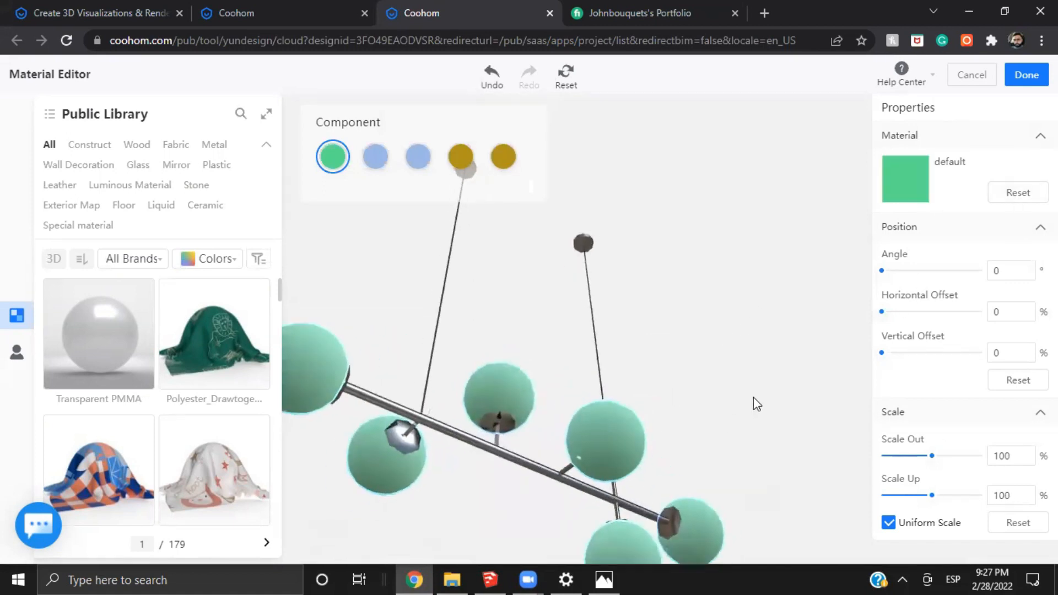
pyautogui.scroll(-3, 753, 398)
# Search the Jade stone materials for "oceano" and apply Jade-OCEANO to the chandelier's globes
pyautogui.click(542, 444)
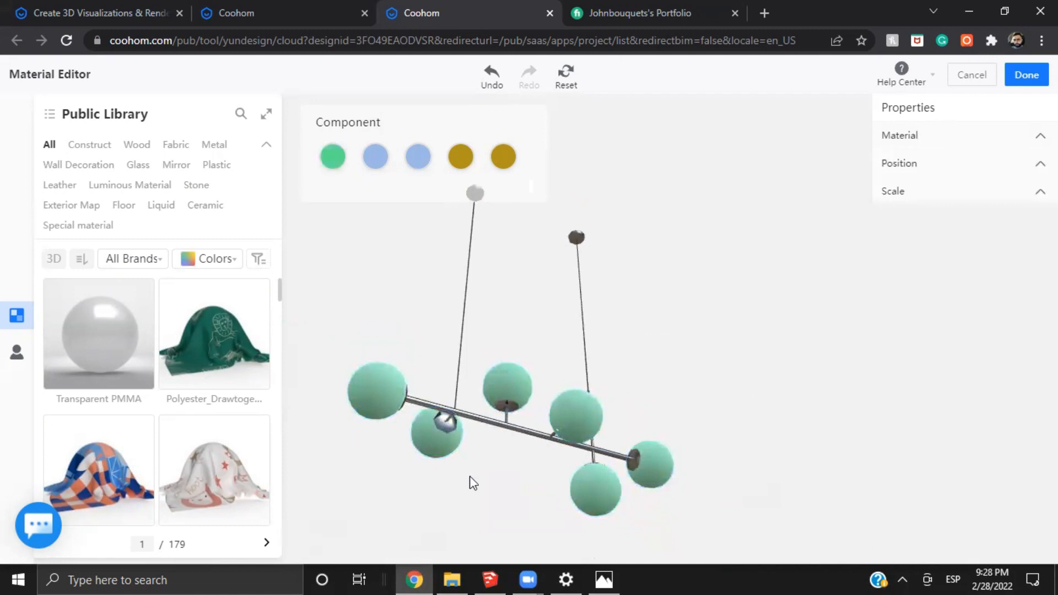
pyautogui.click(542, 436)
pyautogui.click(584, 405)
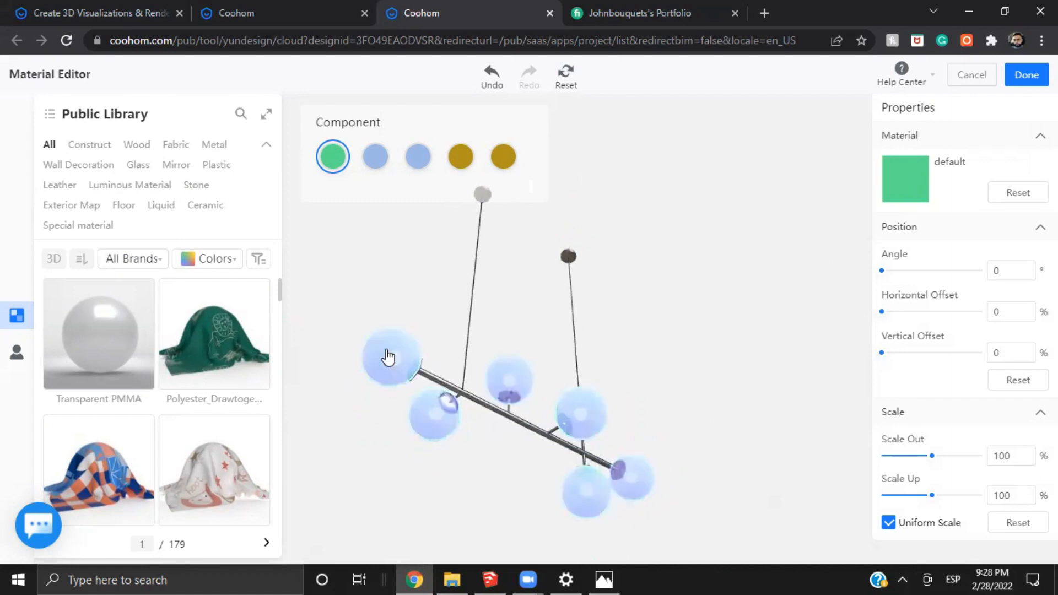
pyautogui.moveTo(557, 266); pyautogui.dragTo(428, 325)
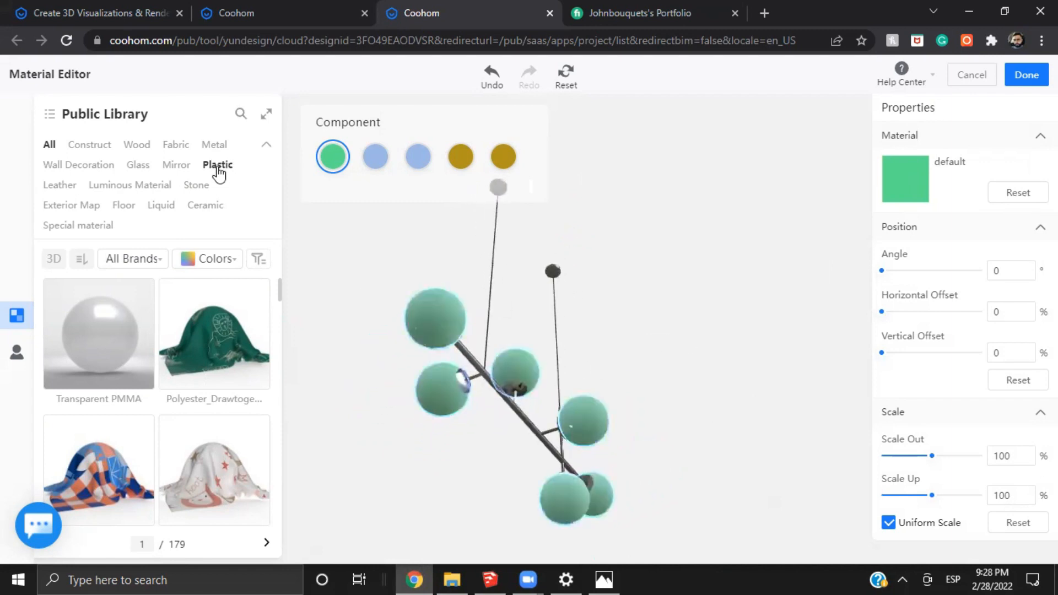
pyautogui.click(196, 185)
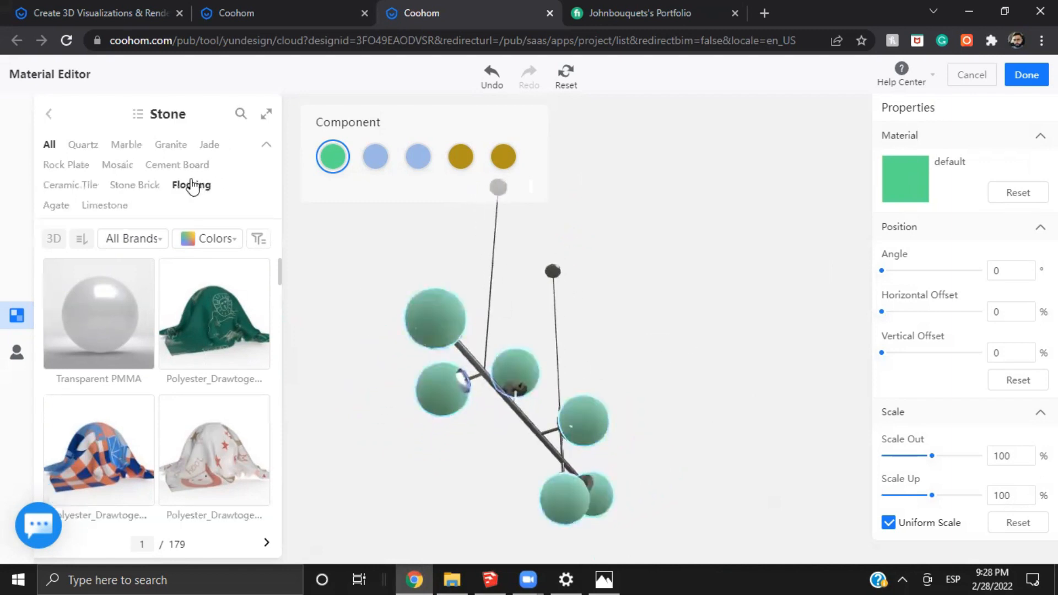
pyautogui.click(211, 152)
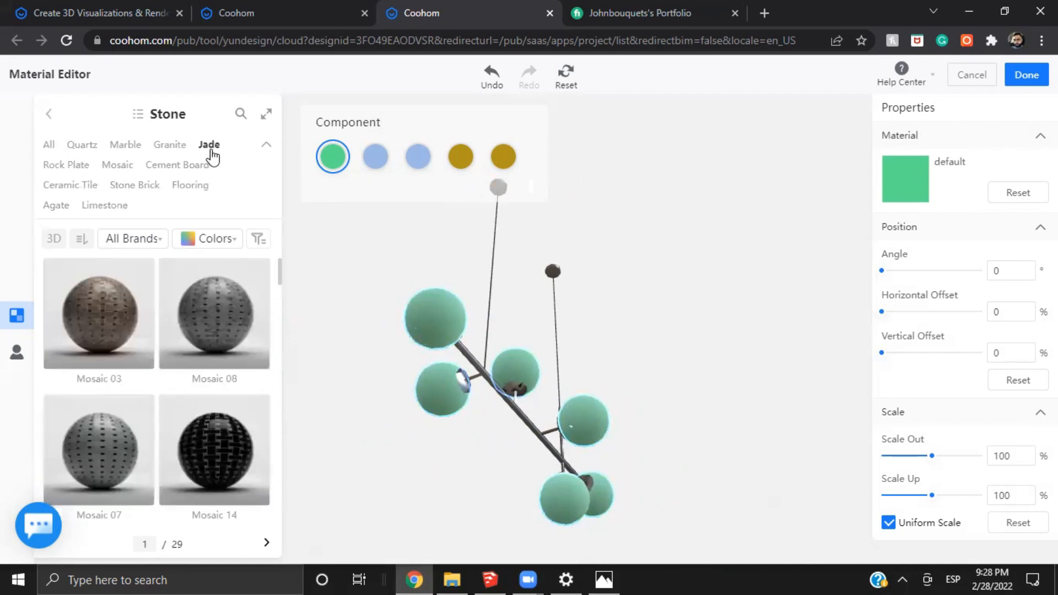
pyautogui.click(240, 113)
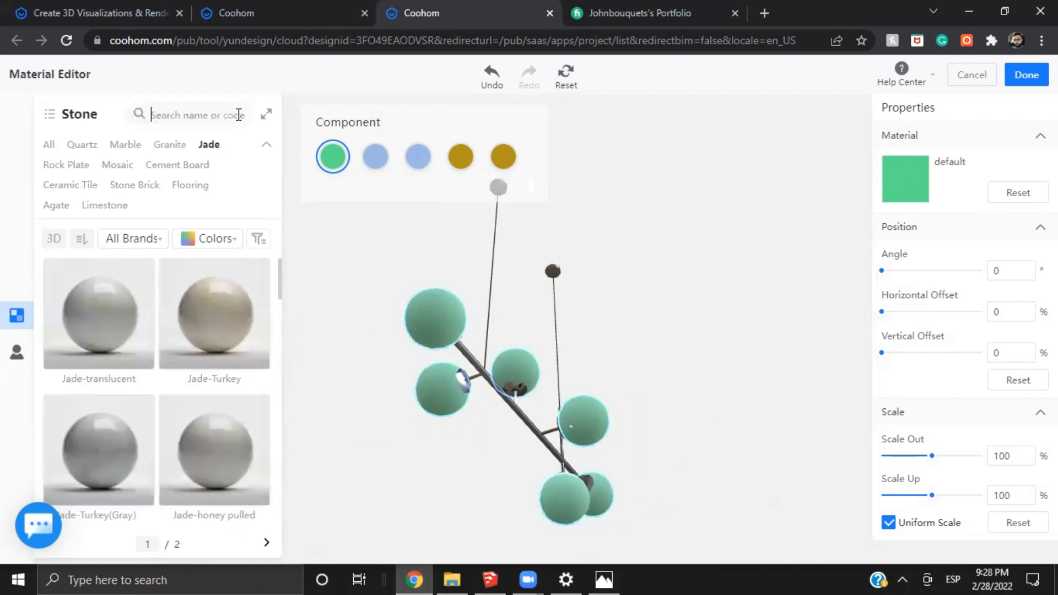
pyautogui.write('oceano')
pyautogui.press('Return')
pyautogui.moveTo(122, 324); pyautogui.dragTo(418, 325)
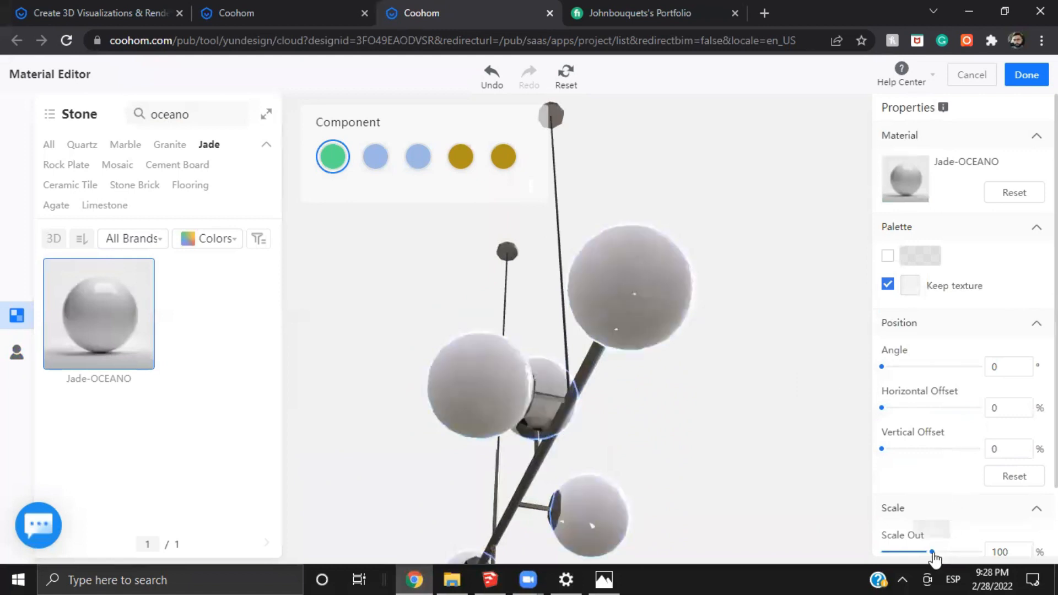
# Set the Scale Out of the globes' Jade-OCEANO material to 1% and finish editing the chandelier's materials
pyautogui.moveTo(934, 558); pyautogui.dragTo(876, 557)
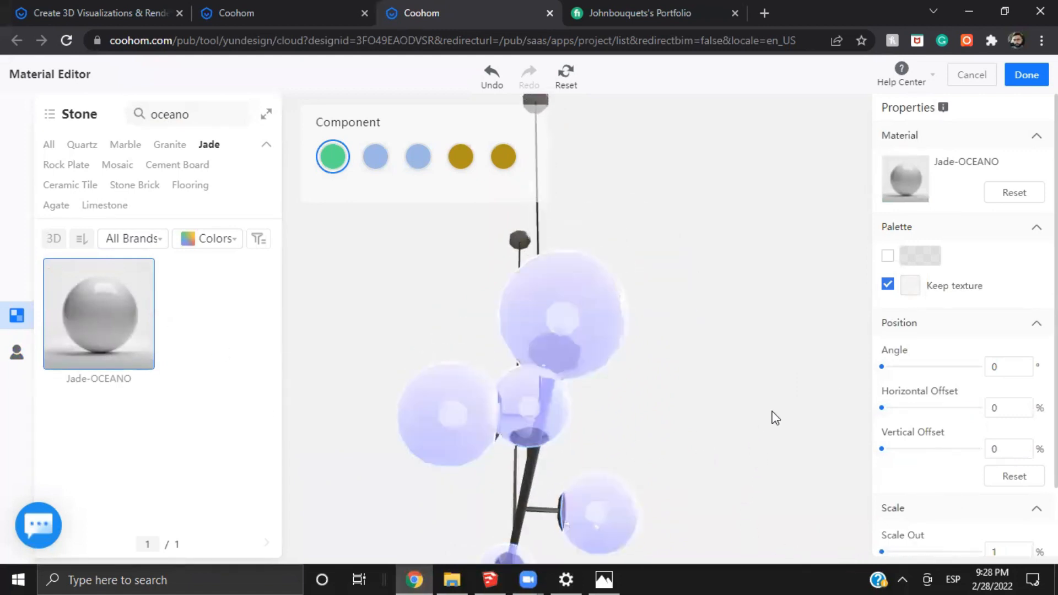
pyautogui.moveTo(771, 411); pyautogui.dragTo(516, 394)
pyautogui.moveTo(569, 346); pyautogui.dragTo(596, 309)
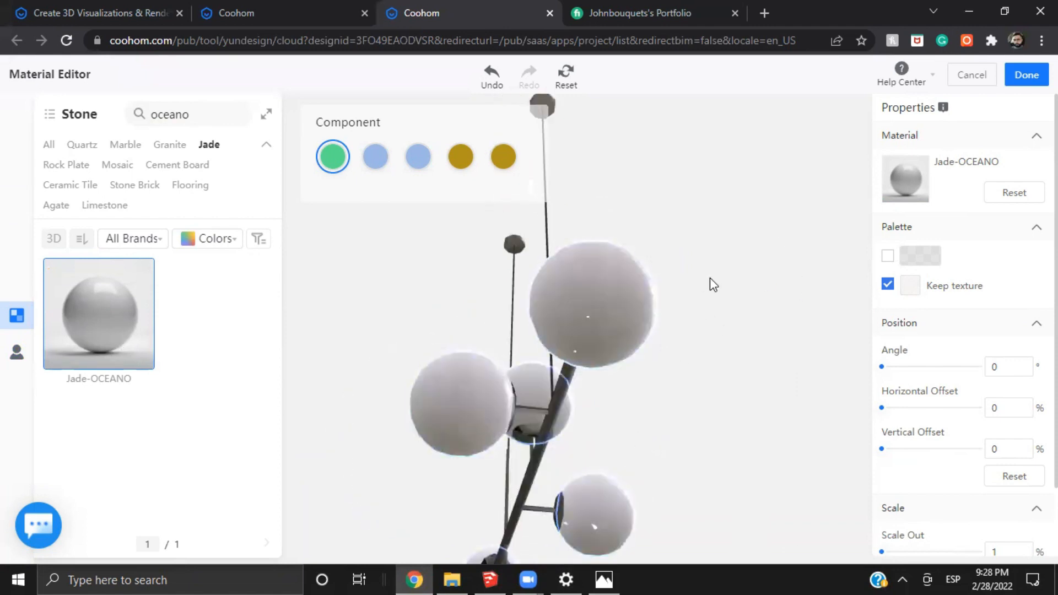
pyautogui.scroll(-5, 719, 362)
pyautogui.moveTo(719, 363); pyautogui.dragTo(716, 378)
pyautogui.scroll(2, 716, 378)
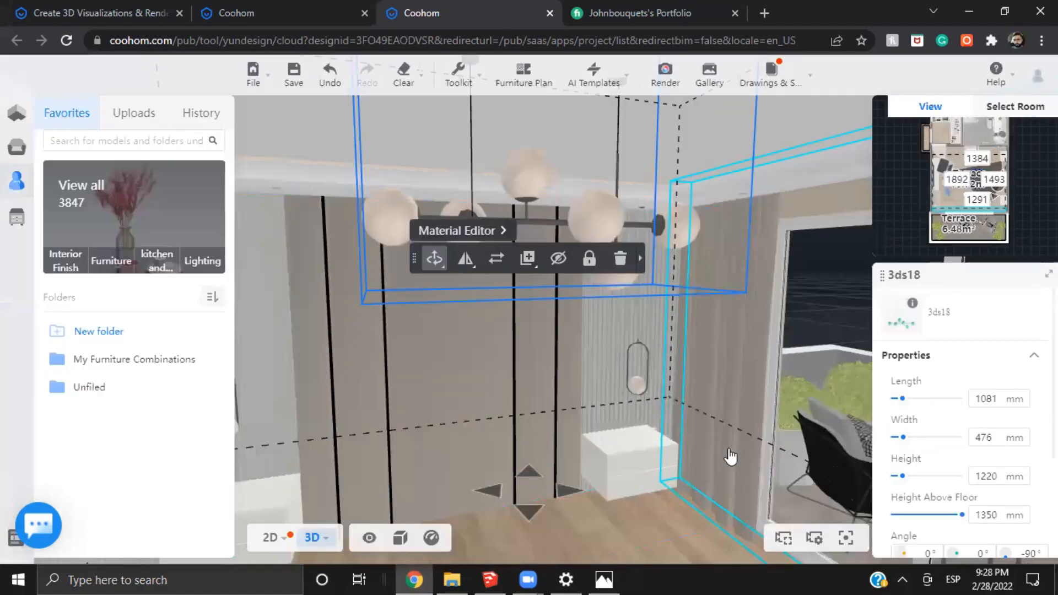
# Examine the chandelier with its new globe material and the two bedside pendants from different angles in the room
pyautogui.moveTo(730, 460); pyautogui.dragTo(793, 401)
pyautogui.scroll(-2, 769, 383)
pyautogui.scroll(2, 534, 373)
pyautogui.moveTo(534, 373); pyautogui.dragTo(713, 415)
pyautogui.scroll(3, 706, 328)
pyautogui.moveTo(732, 416); pyautogui.dragTo(551, 409)
pyautogui.scroll(2, 392, 300)
pyautogui.scroll(1, 392, 301)
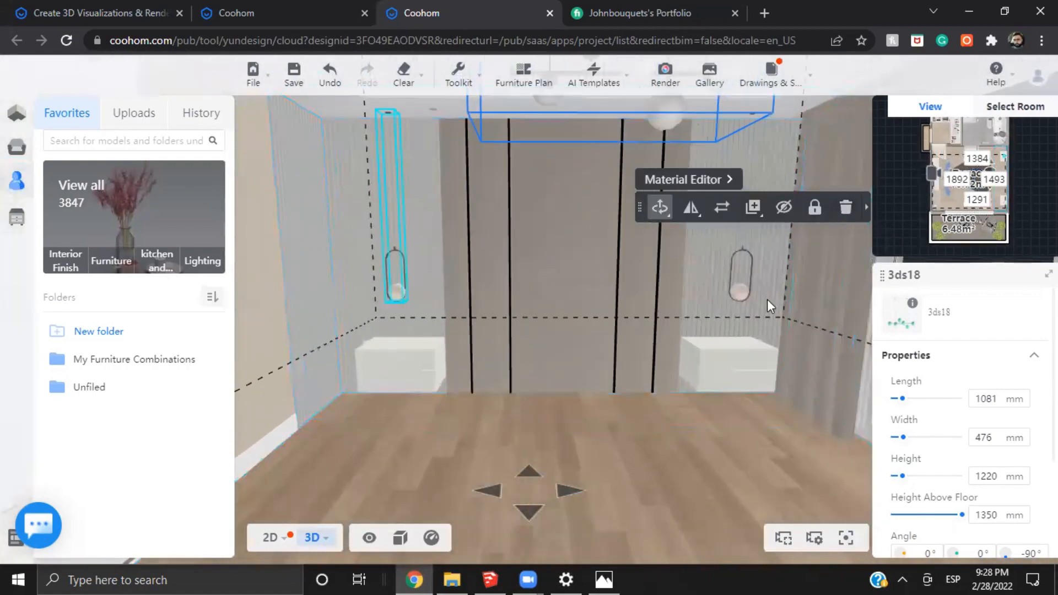
pyautogui.scroll(-3, 785, 389)
pyautogui.scroll(-2, 771, 434)
pyautogui.moveTo(770, 434); pyautogui.dragTo(606, 349)
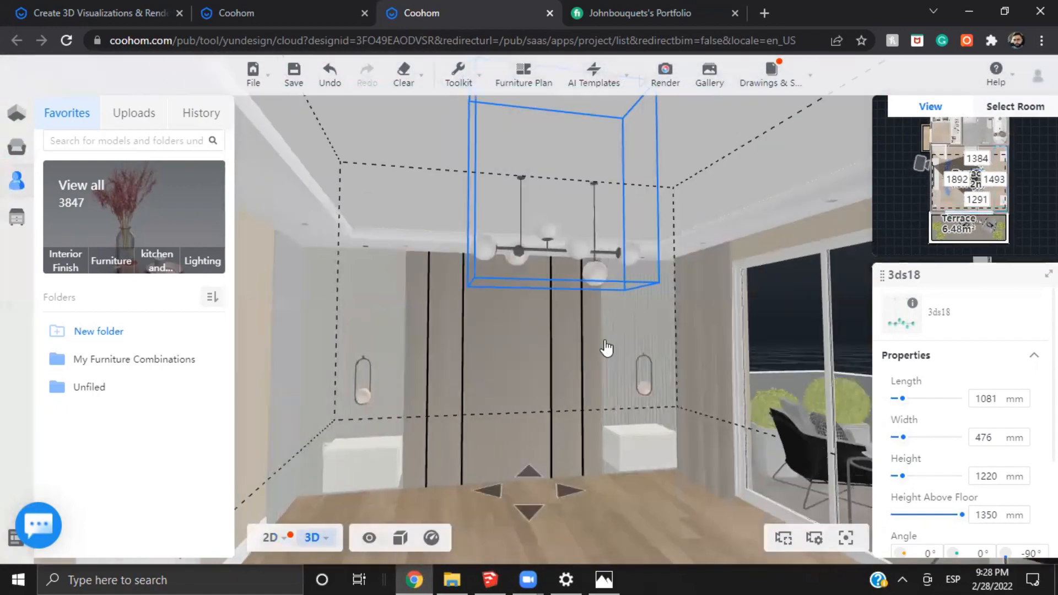
# Examine the table lamp on the floating wooden desk in the corner beside the curtain
pyautogui.scroll(2, 628, 258)
pyautogui.moveTo(764, 313); pyautogui.dragTo(467, 275)
pyautogui.scroll(-1, 524, 277)
pyautogui.scroll(2, 626, 279)
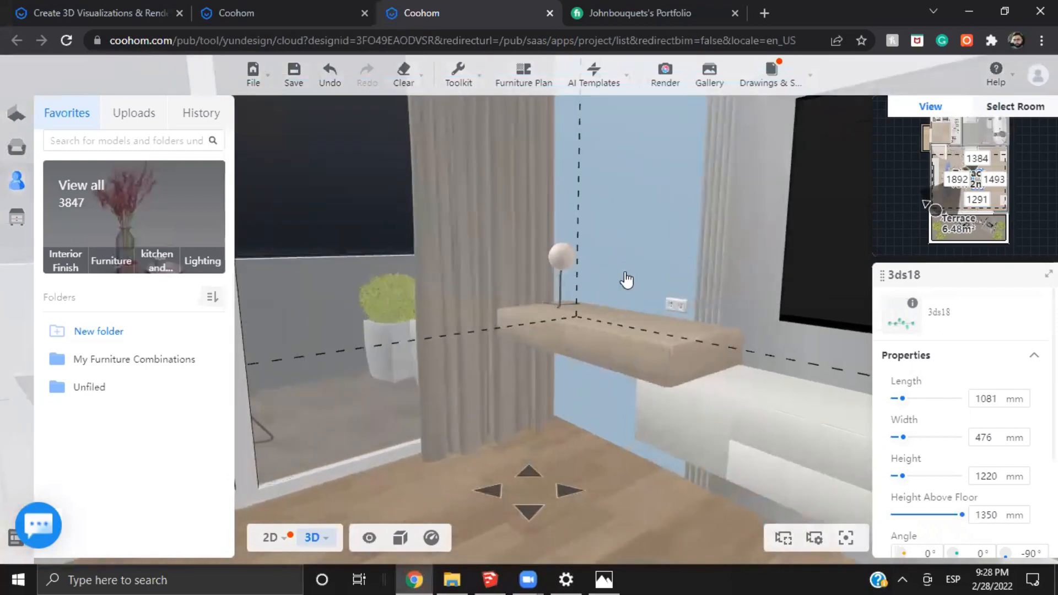
pyautogui.click(595, 244)
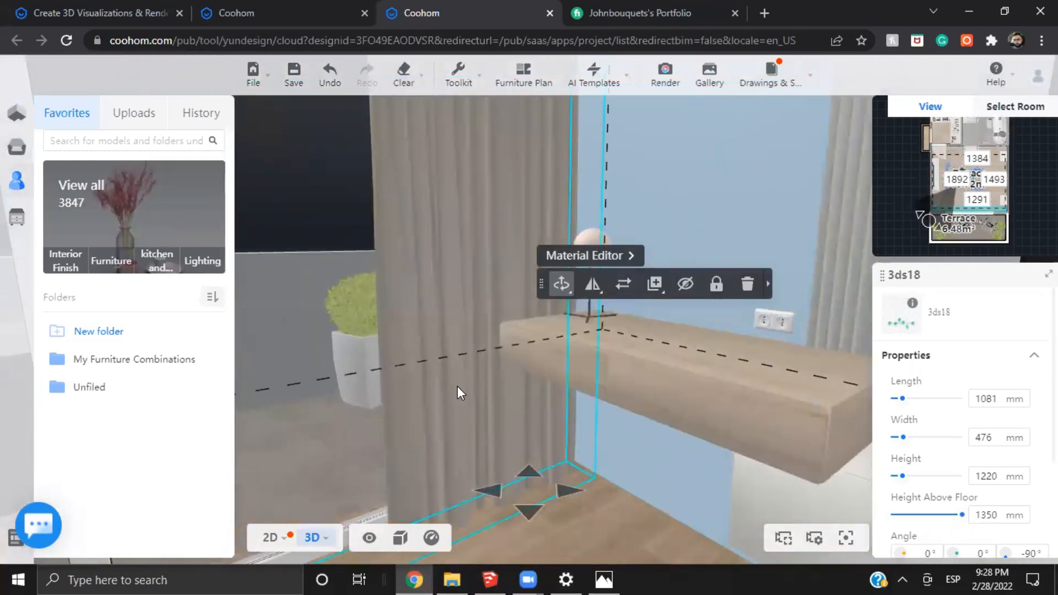
# View the headboard wall straight on with the chandelier, both pendants and the nightstands
pyautogui.moveTo(373, 399); pyautogui.dragTo(561, 410)
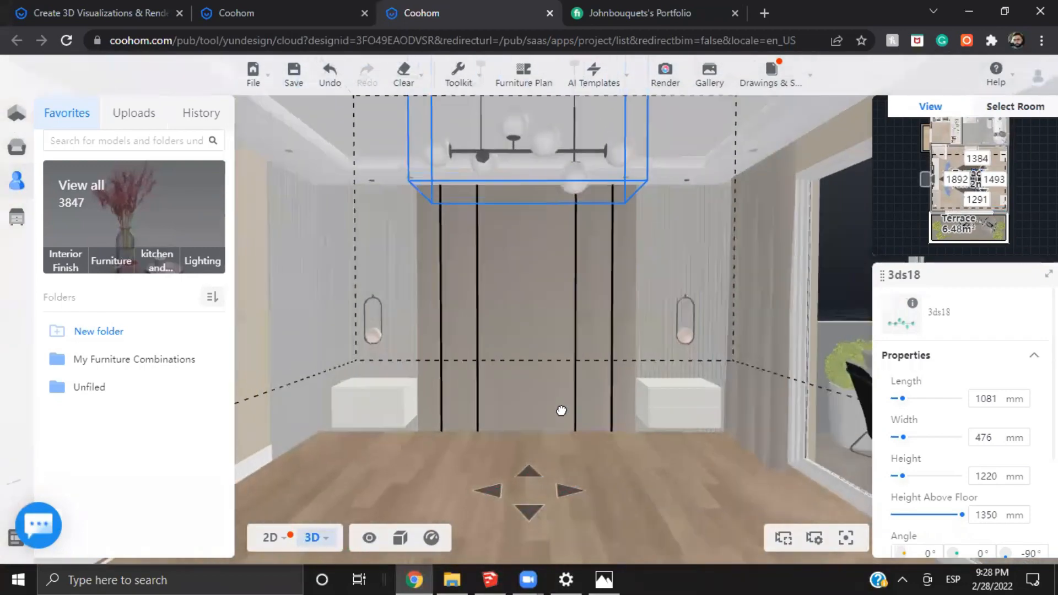
pyautogui.scroll(3, 562, 411)
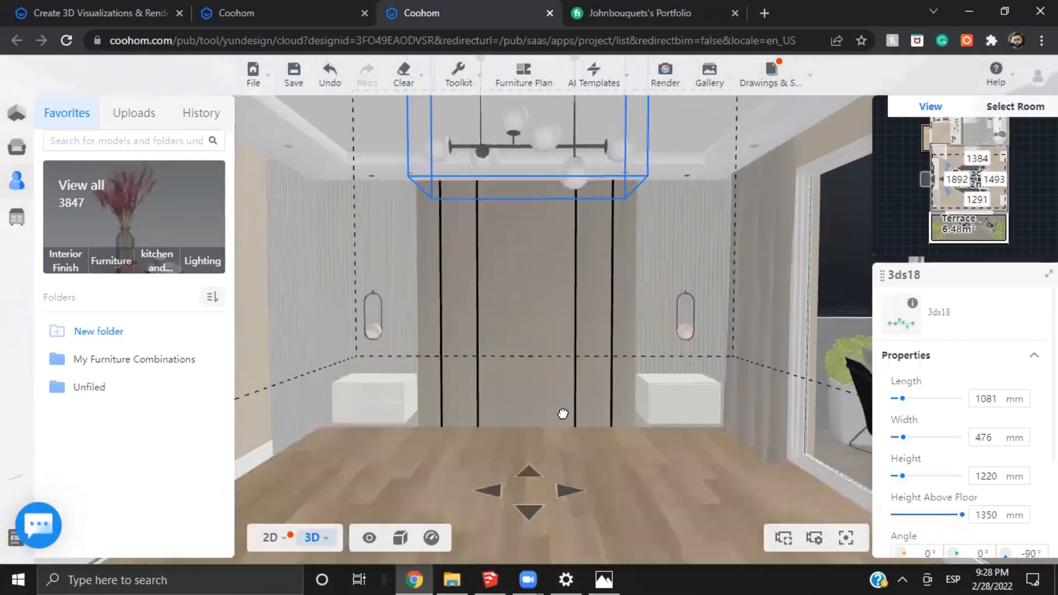
pyautogui.scroll(-5, 562, 414)
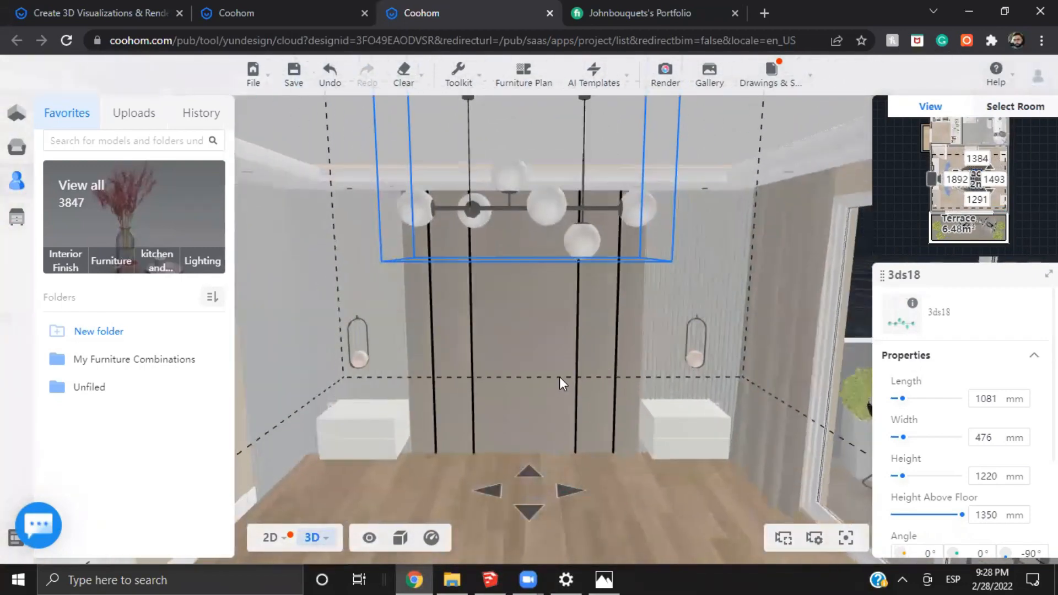
pyautogui.scroll(-3, 634, 315)
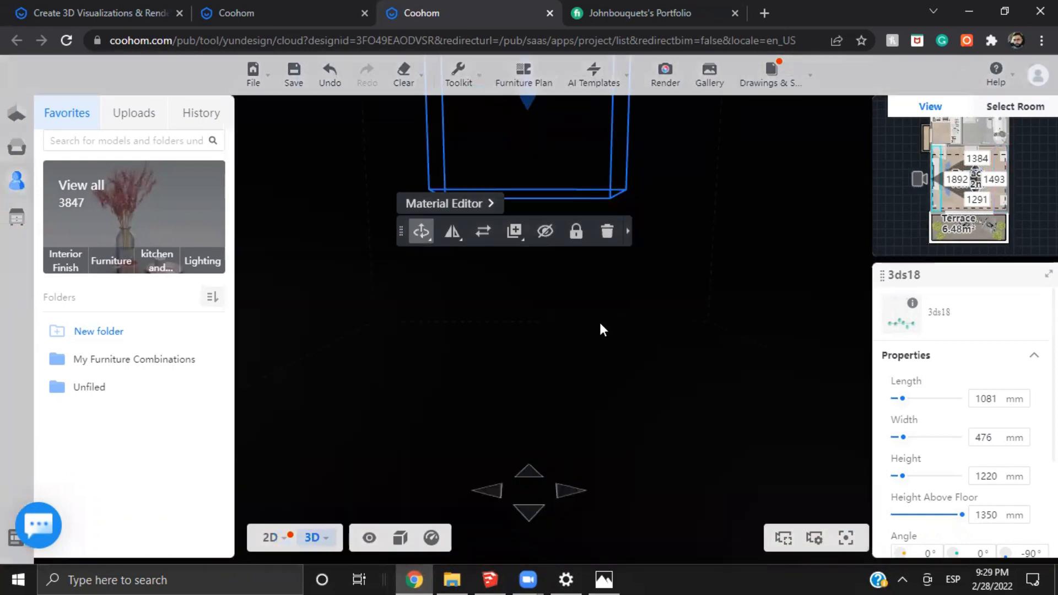
pyautogui.scroll(1, 606, 319)
pyautogui.scroll(1, 618, 313)
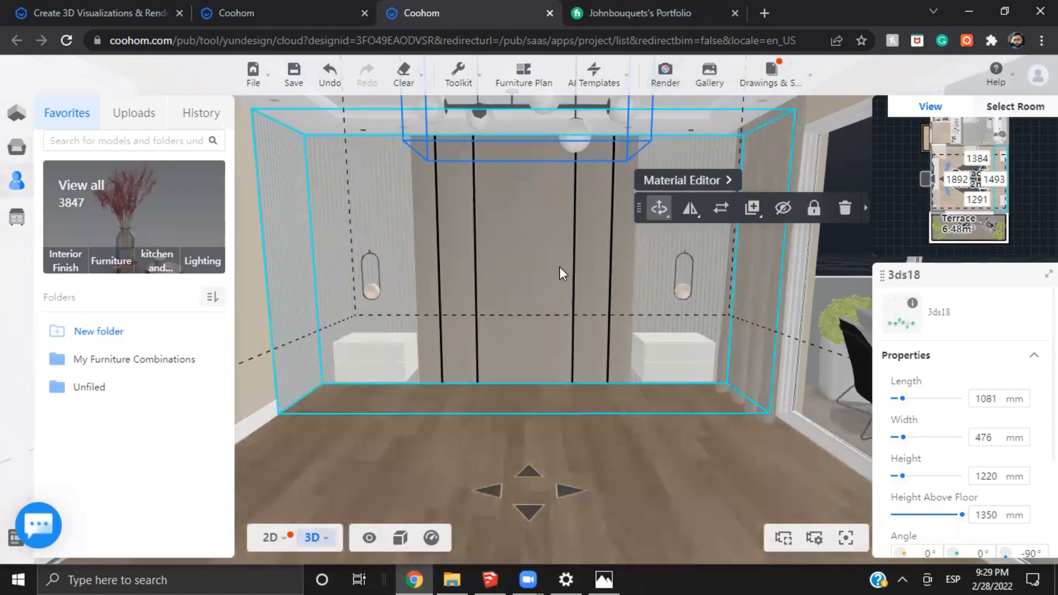
# Compare the gallery renders of the headboard wall from the bare room through curtains, panelling and nightstands to the lamps
pyautogui.moveTo(580, 287); pyautogui.dragTo(591, 266)
pyautogui.press('a')
pyautogui.press('d')
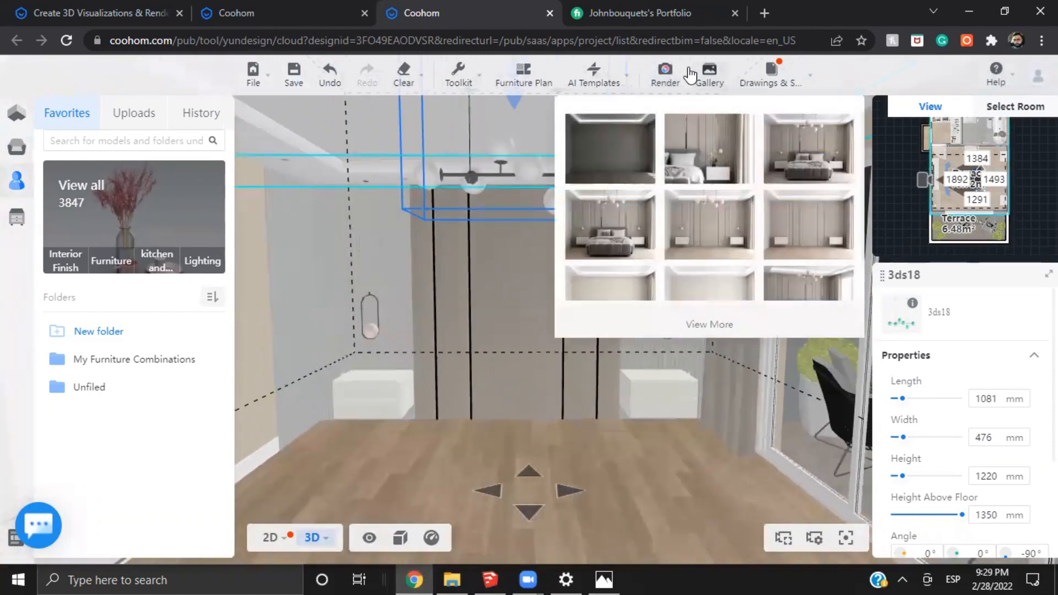
pyautogui.click(710, 71)
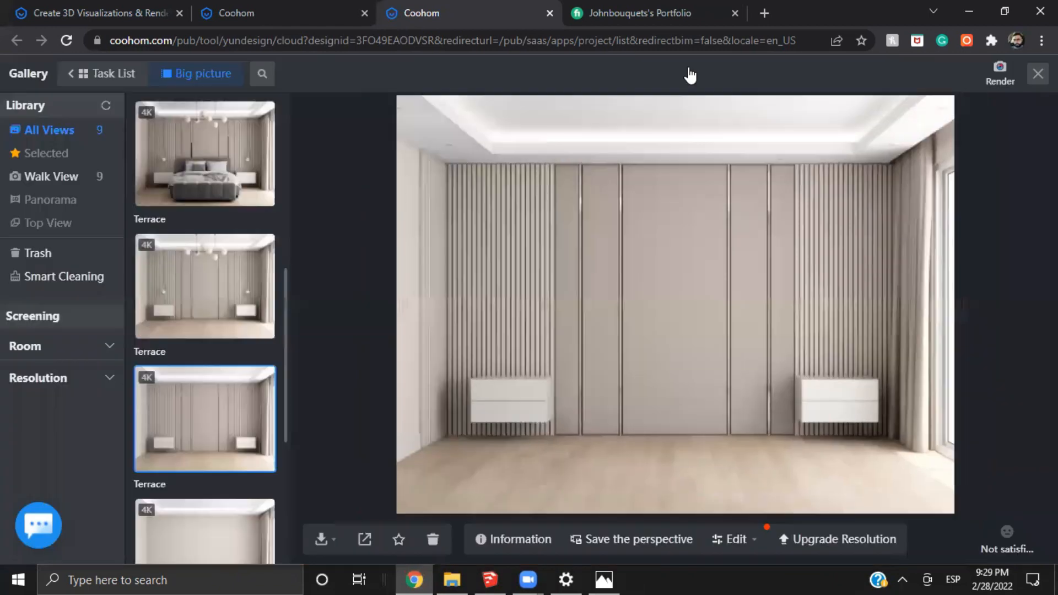
pyautogui.click(208, 306)
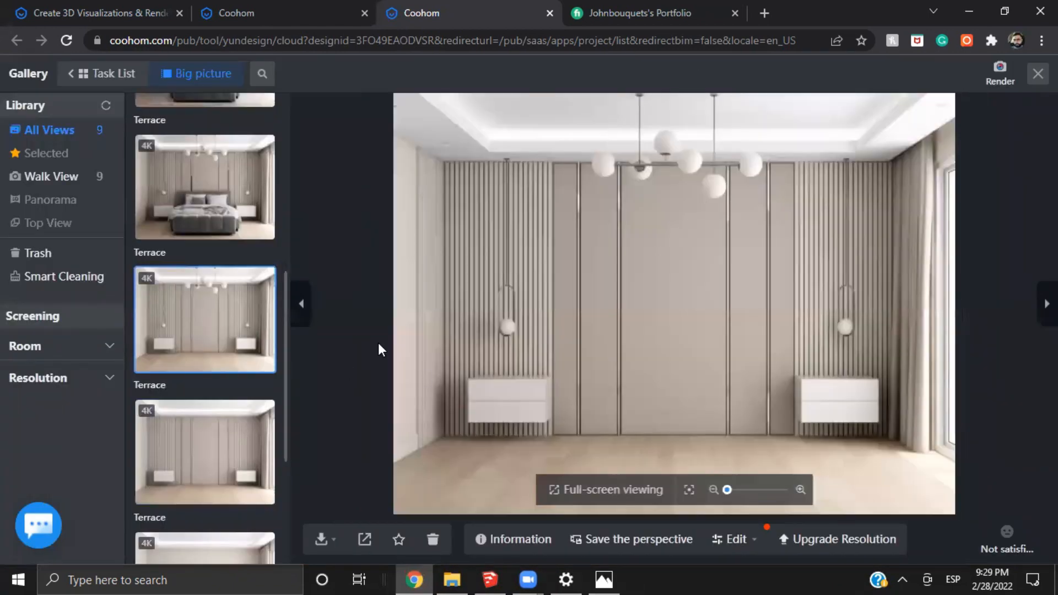
pyautogui.click(229, 436)
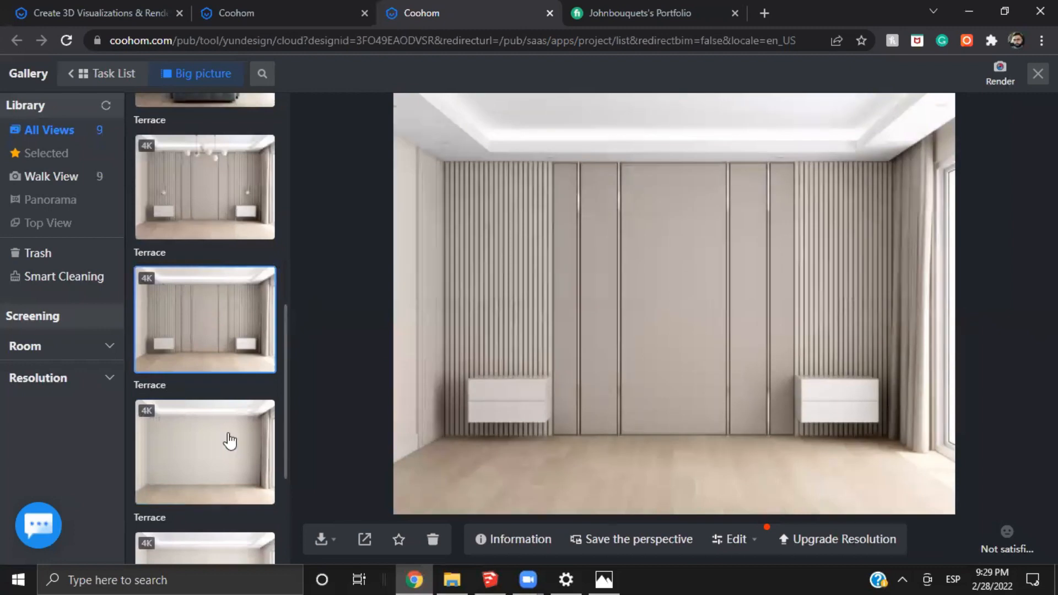
pyautogui.click(230, 423)
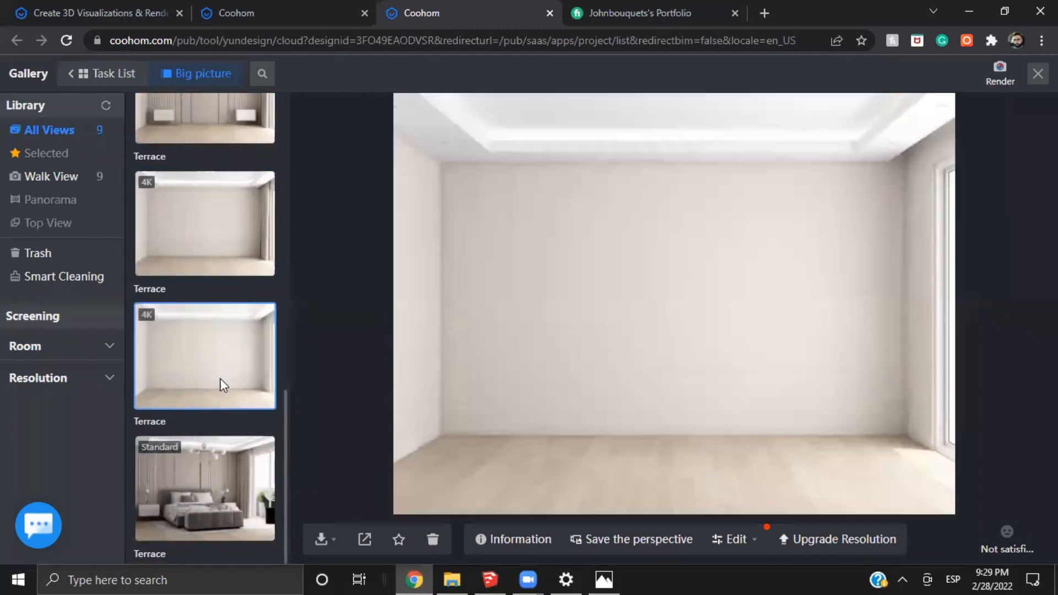
pyautogui.scroll(-3, 220, 378)
pyautogui.click(200, 264)
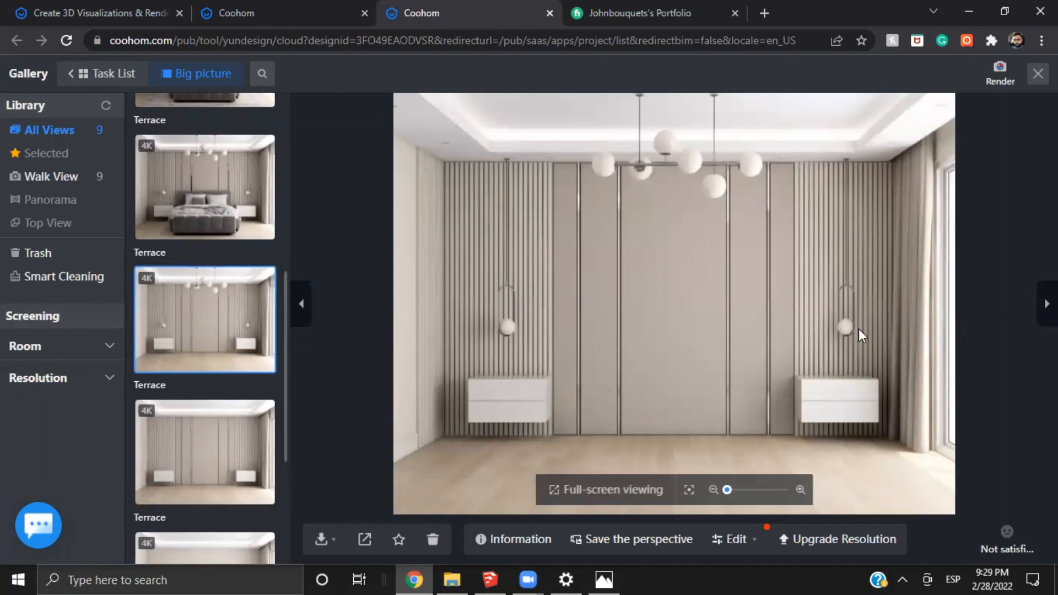
# Examine the chandelier's globes close up in the render with the lamps but without the bed
pyautogui.scroll(3, 633, 170)
pyautogui.moveTo(628, 165); pyautogui.dragTo(450, 191)
pyautogui.scroll(2, 730, 142)
pyautogui.scroll(2, 557, 236)
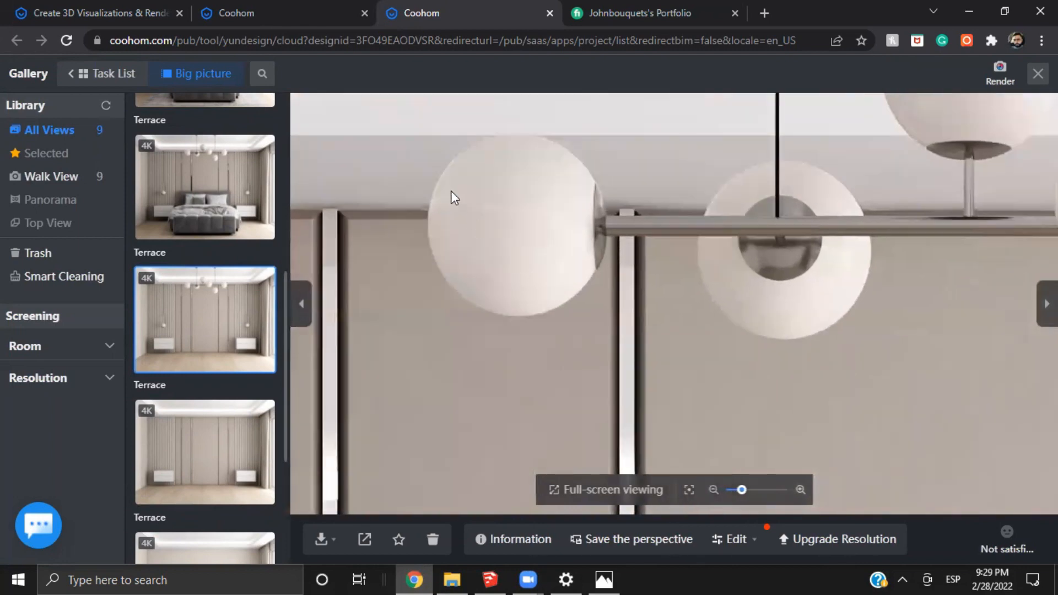
pyautogui.scroll(2, 452, 191)
pyautogui.scroll(-3, 469, 209)
pyautogui.moveTo(484, 254); pyautogui.dragTo(590, 263)
pyautogui.scroll(-1, 590, 263)
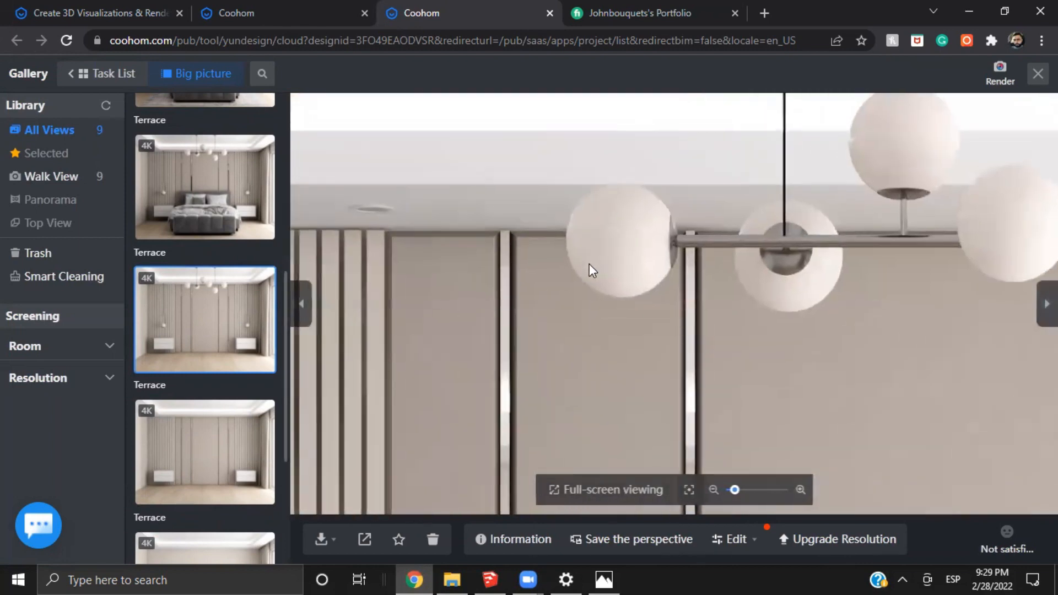
pyautogui.scroll(-2, 592, 266)
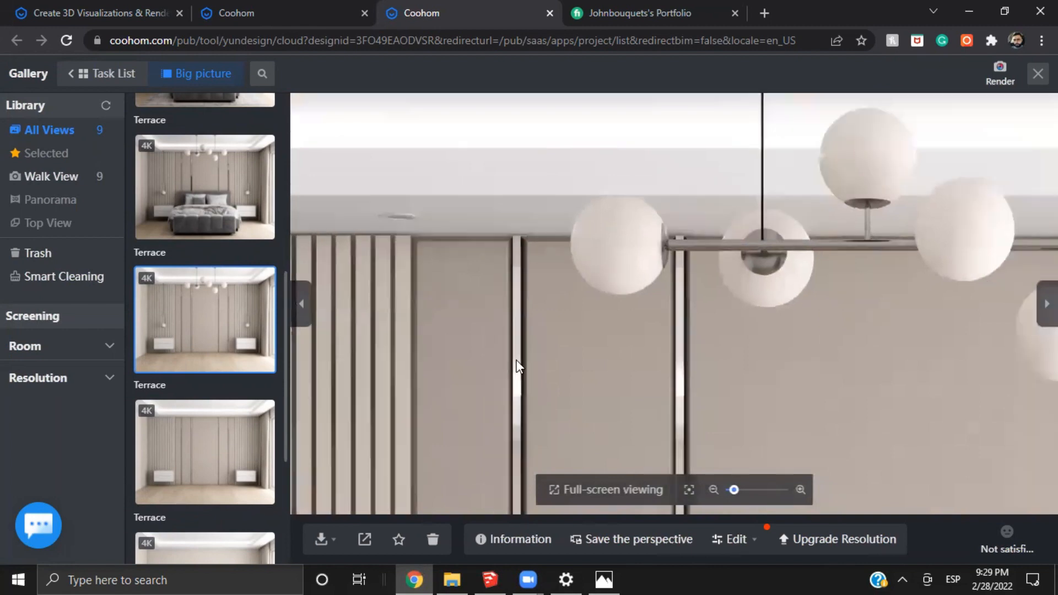
# Inspect the pendant, nightstand, slatted panels and chandelier in the same render, and close the gallery
pyautogui.moveTo(515, 330); pyautogui.dragTo(546, 253)
pyautogui.moveTo(709, 354); pyautogui.dragTo(673, 144)
pyautogui.moveTo(706, 233); pyautogui.dragTo(739, 127)
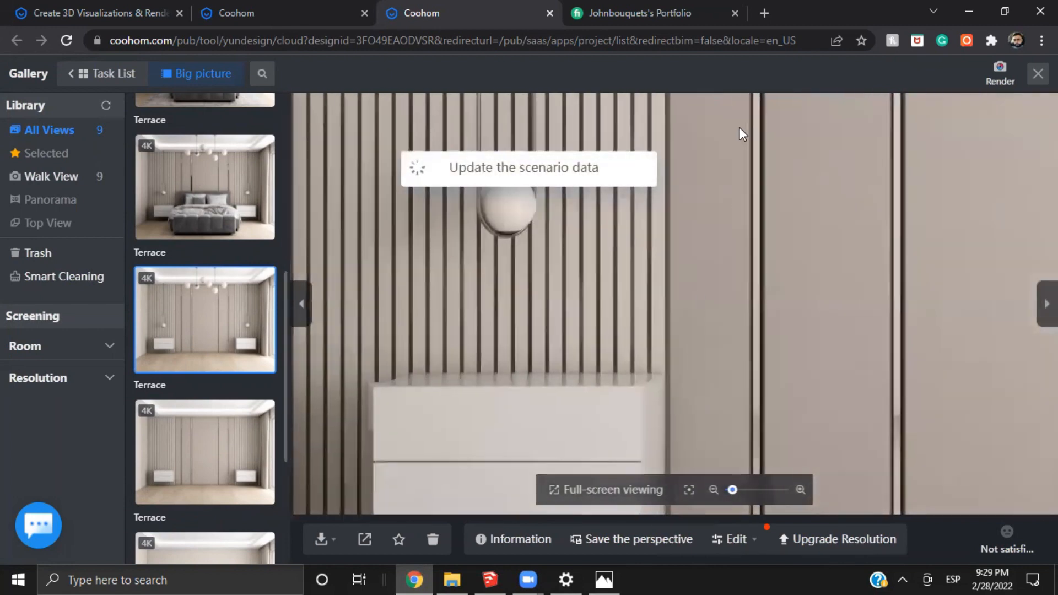
pyautogui.scroll(3, 394, 287)
pyautogui.moveTo(396, 479); pyautogui.dragTo(593, 359)
pyautogui.moveTo(810, 201); pyautogui.dragTo(534, 285)
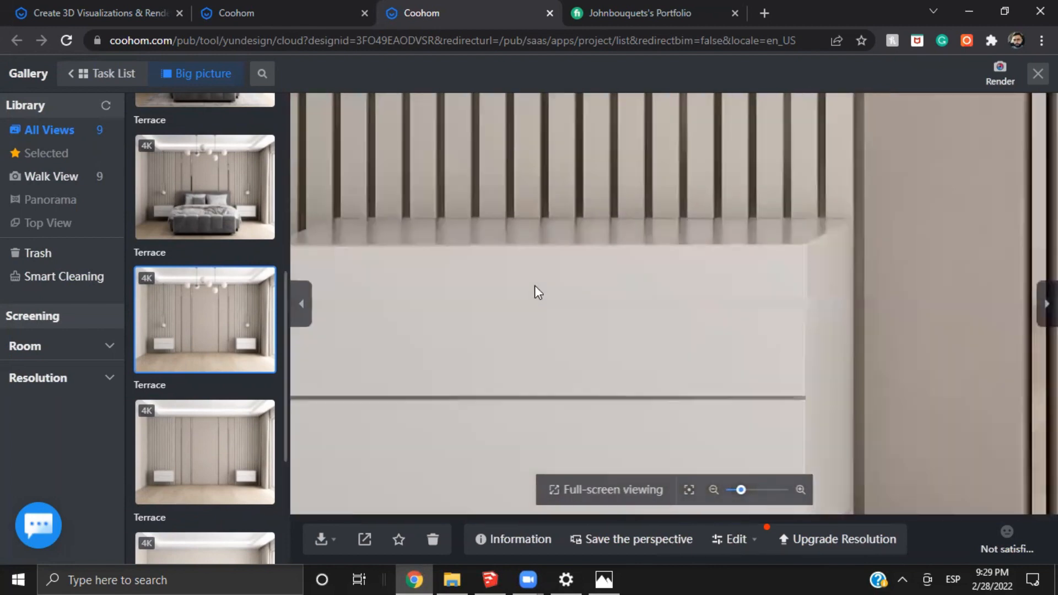
pyautogui.scroll(-2, 694, 259)
pyautogui.moveTo(1012, 195); pyautogui.dragTo(683, 197)
pyautogui.scroll(-1, 683, 196)
pyautogui.moveTo(1022, 204); pyautogui.dragTo(716, 257)
pyautogui.scroll(-3, 567, 283)
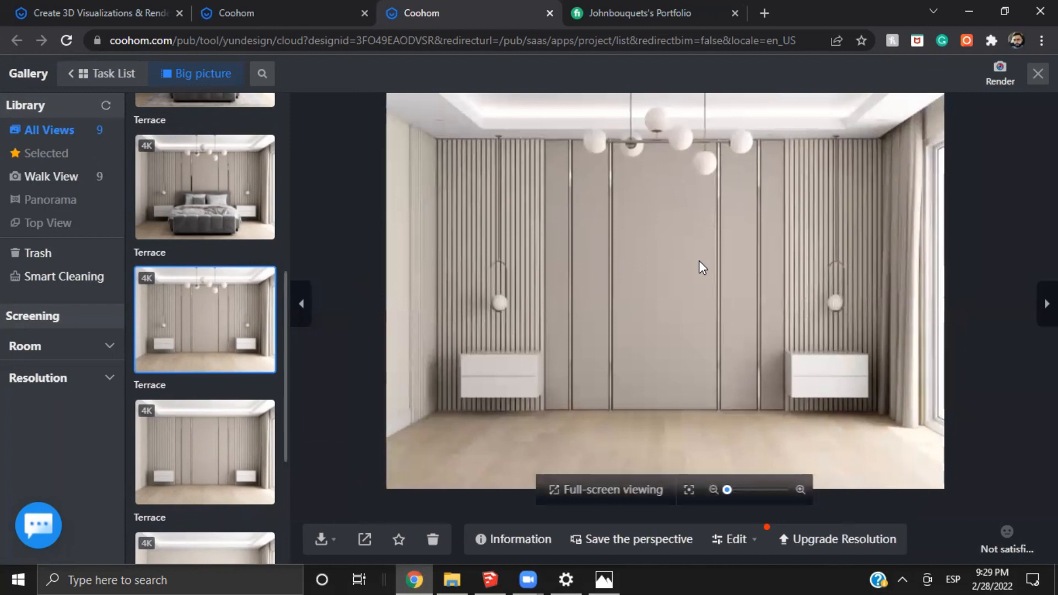
pyautogui.moveTo(679, 232); pyautogui.dragTo(650, 401)
pyautogui.scroll(4, 666, 248)
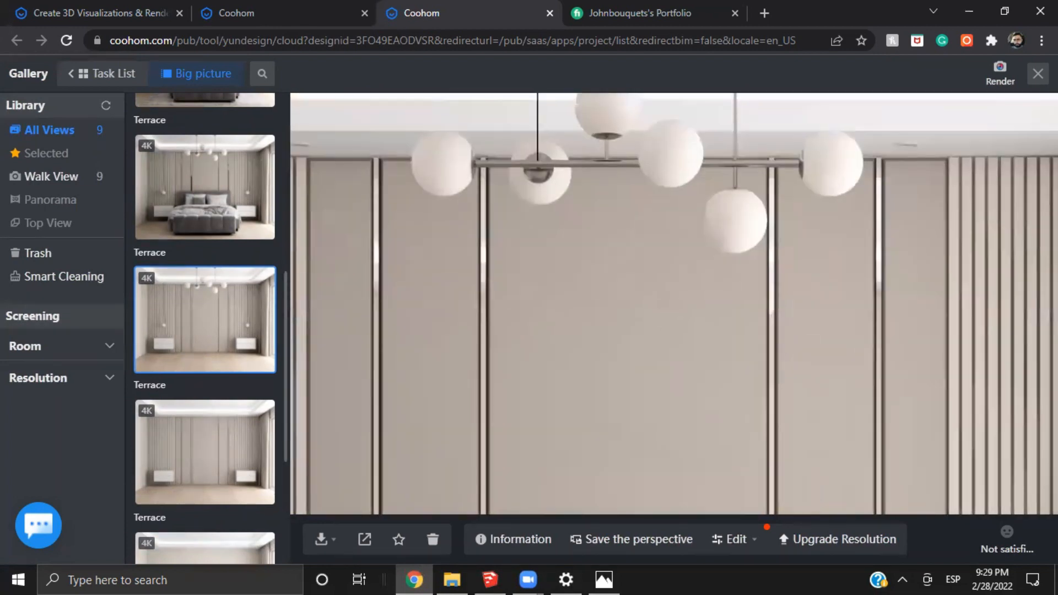
pyautogui.click(1038, 73)
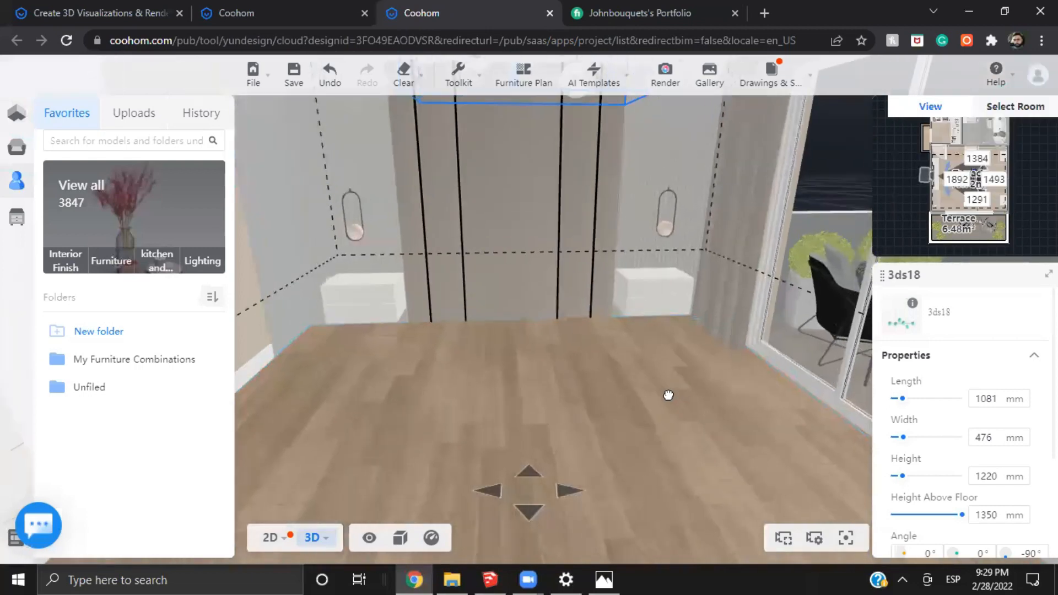
# Show the hidden products again so the bed, bench, rug and nightstand decor return to the bedroom
pyautogui.moveTo(668, 395); pyautogui.dragTo(709, 394)
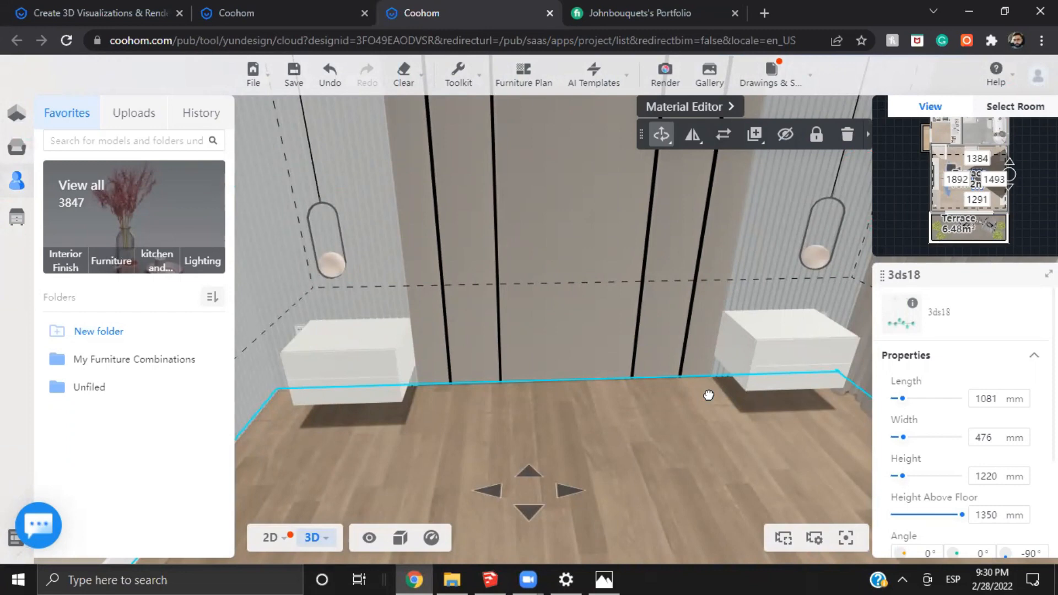
pyautogui.moveTo(736, 445); pyautogui.dragTo(385, 403)
pyautogui.moveTo(740, 401); pyautogui.dragTo(413, 420)
pyautogui.moveTo(430, 325); pyautogui.dragTo(175, 332)
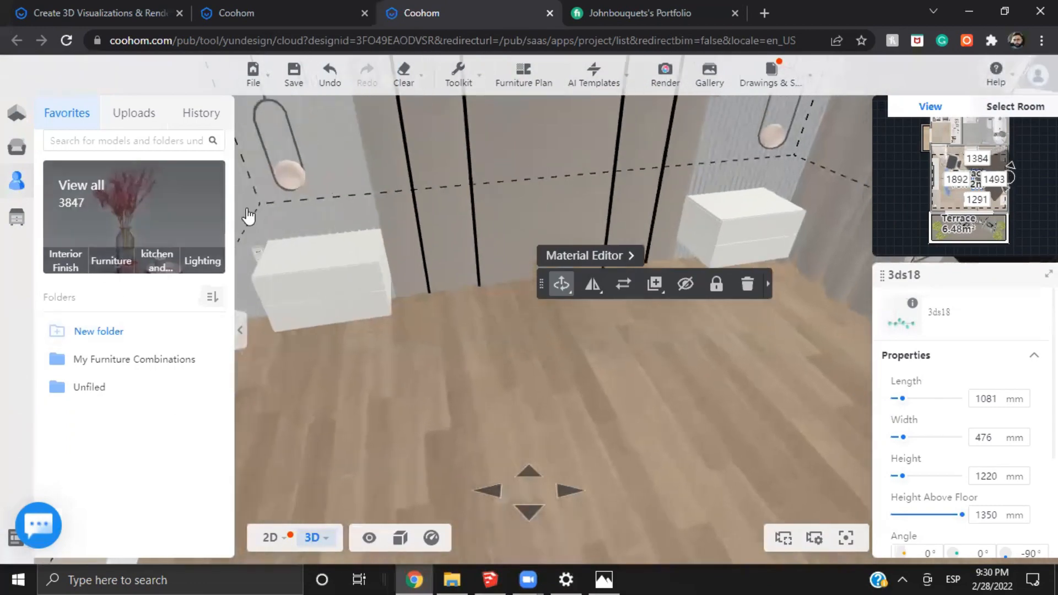
pyautogui.click(369, 537)
pyautogui.scroll(-6, 683, 408)
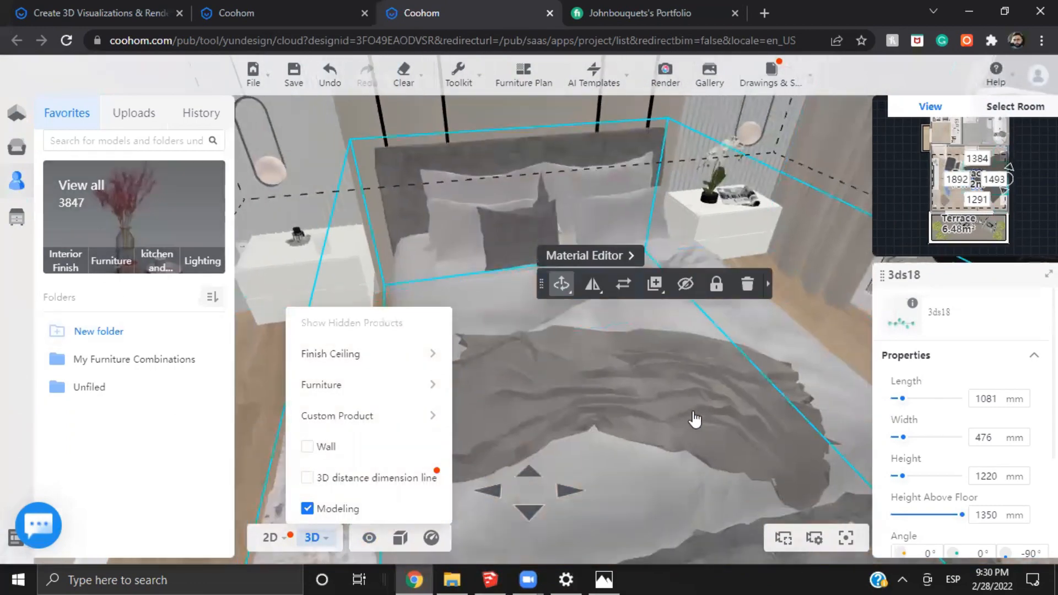
pyautogui.moveTo(694, 417); pyautogui.dragTo(821, 437)
pyautogui.scroll(-3, 674, 493)
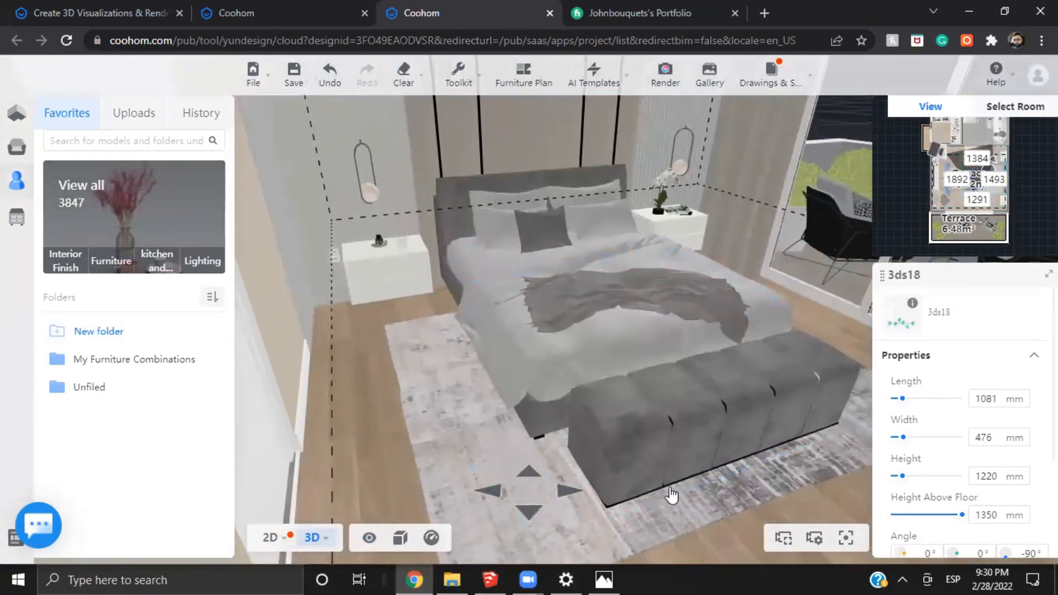
# Hide the furniture combination made up of the rug and the decor on both nightstands
pyautogui.scroll(3, 682, 489)
pyautogui.click(446, 411)
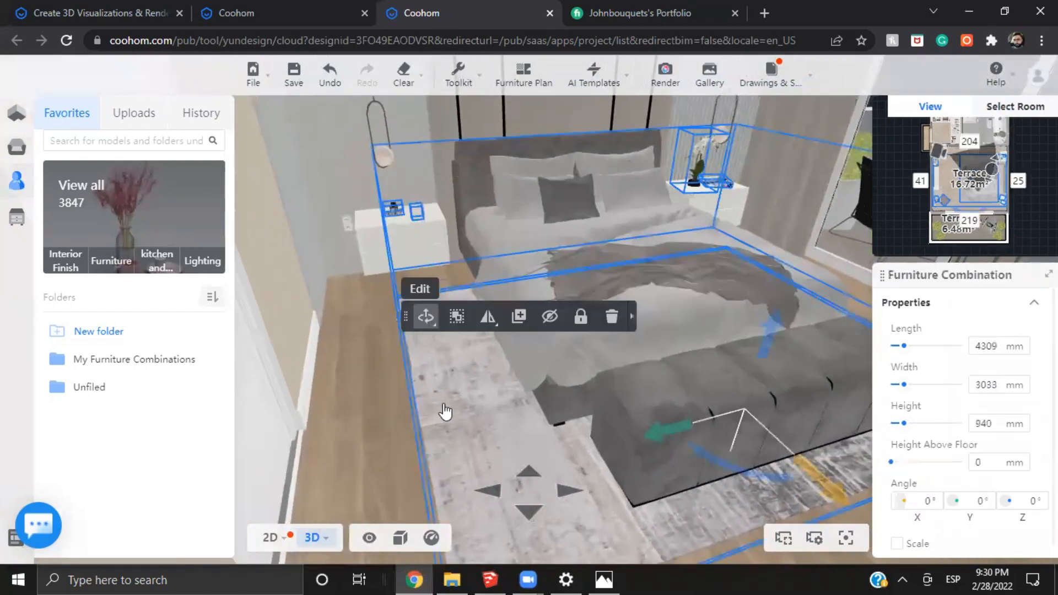
pyautogui.click(462, 384)
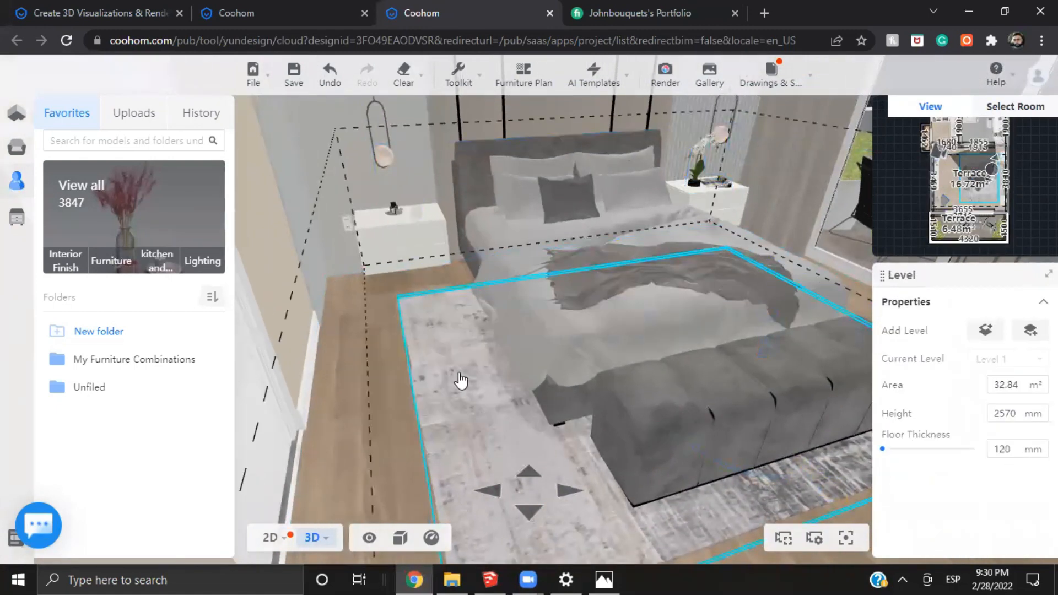
pyautogui.click(460, 381)
pyautogui.click(397, 386)
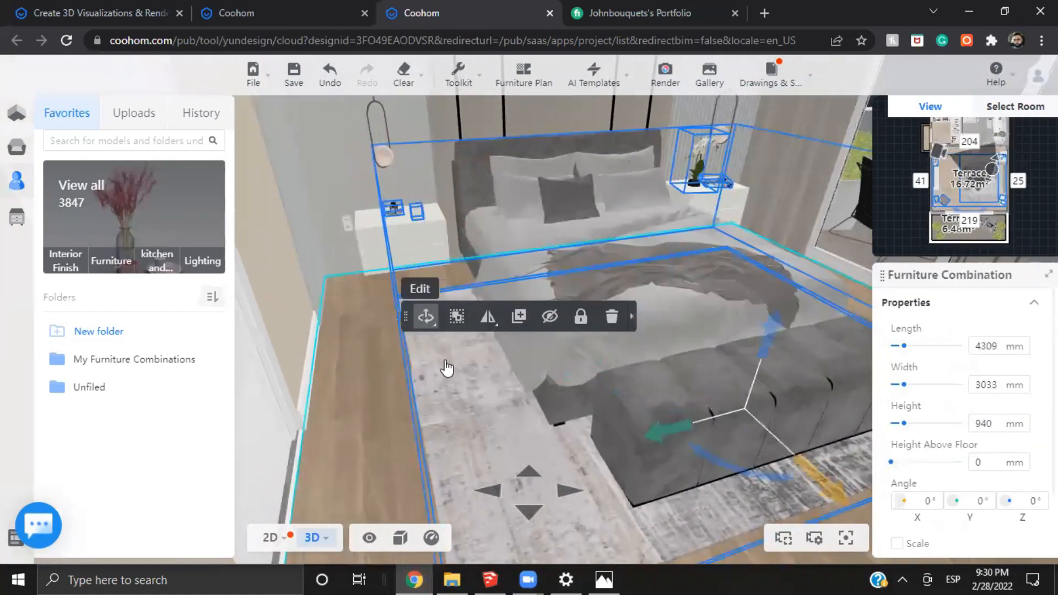
pyautogui.click(555, 447)
pyautogui.scroll(2, 356, 444)
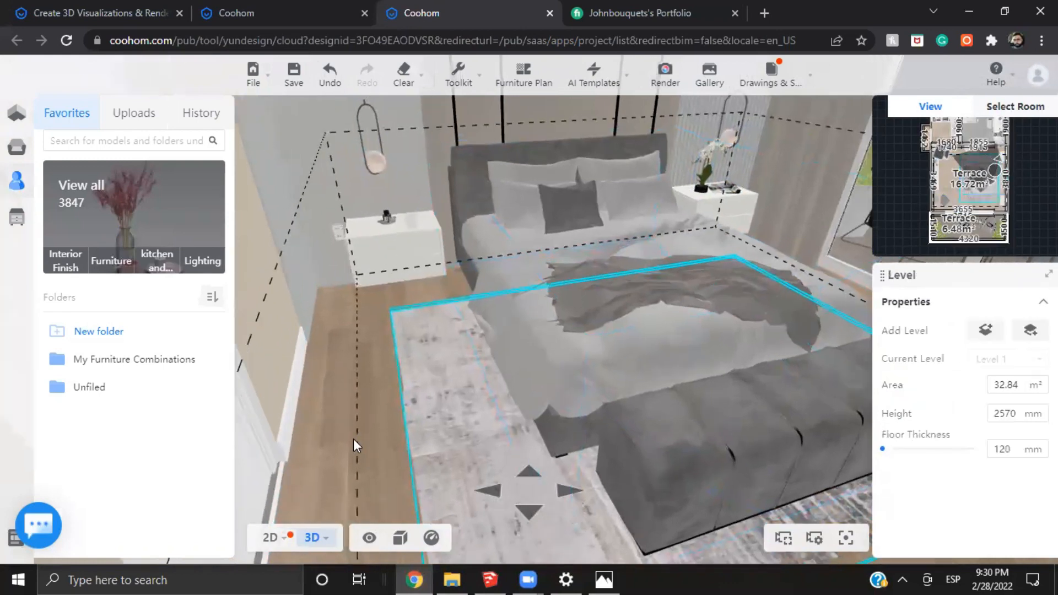
pyautogui.click(319, 418)
pyautogui.click(432, 387)
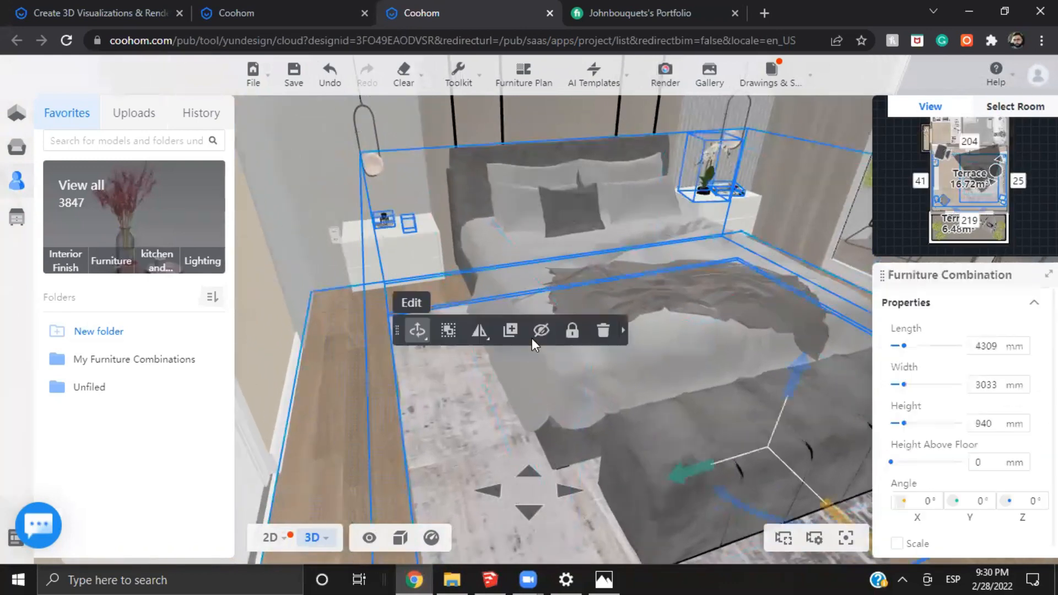
pyautogui.click(547, 331)
# Select the bed combination and examine its pillows, throw and end bench from the side
pyautogui.scroll(5, 365, 381)
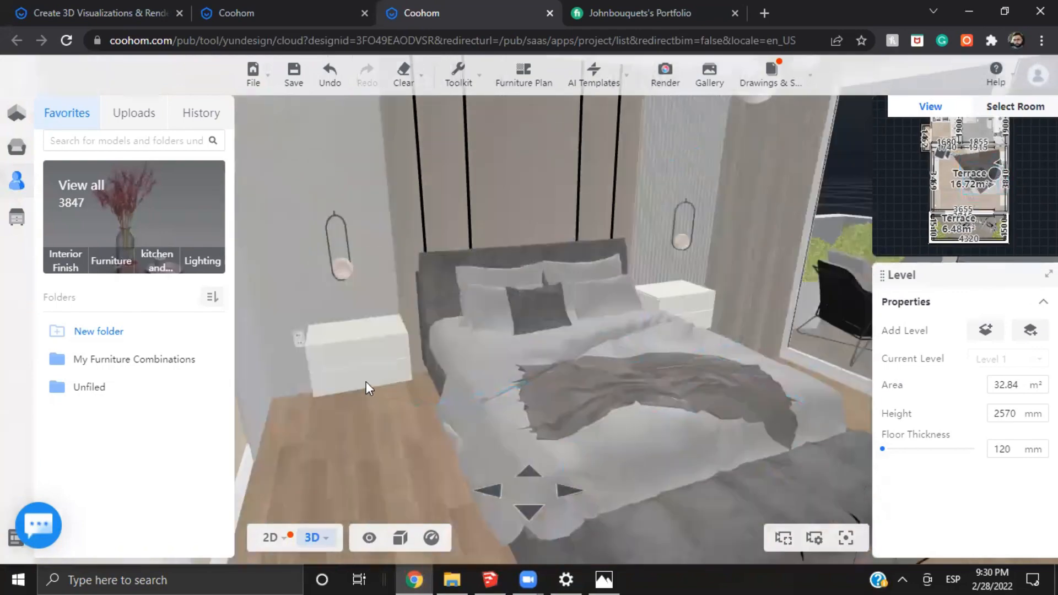
pyautogui.scroll(-5, 677, 492)
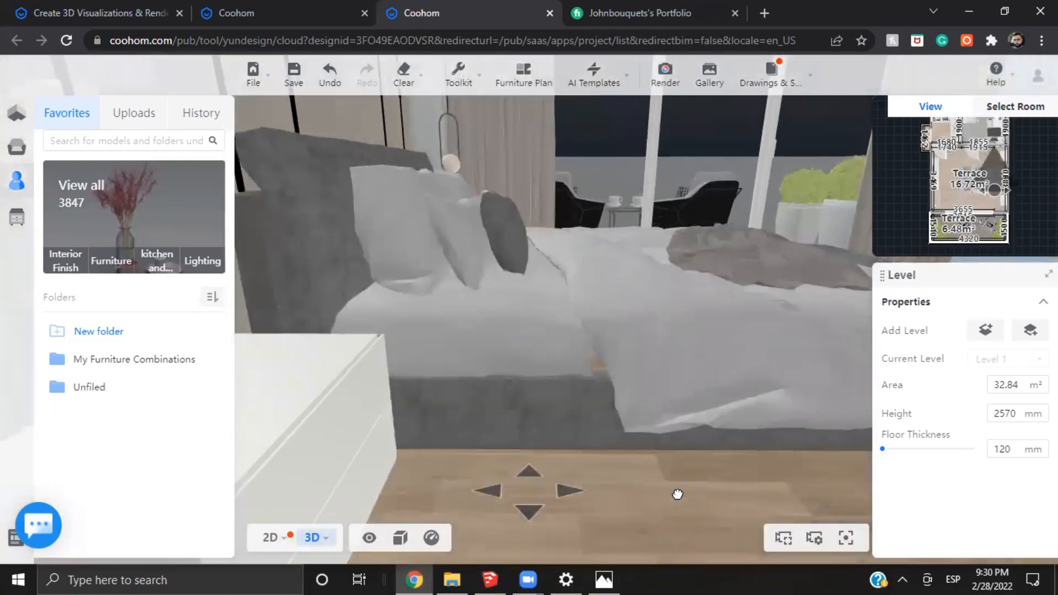
pyautogui.scroll(4, 678, 496)
pyautogui.moveTo(677, 496); pyautogui.dragTo(521, 332)
pyautogui.click(521, 333)
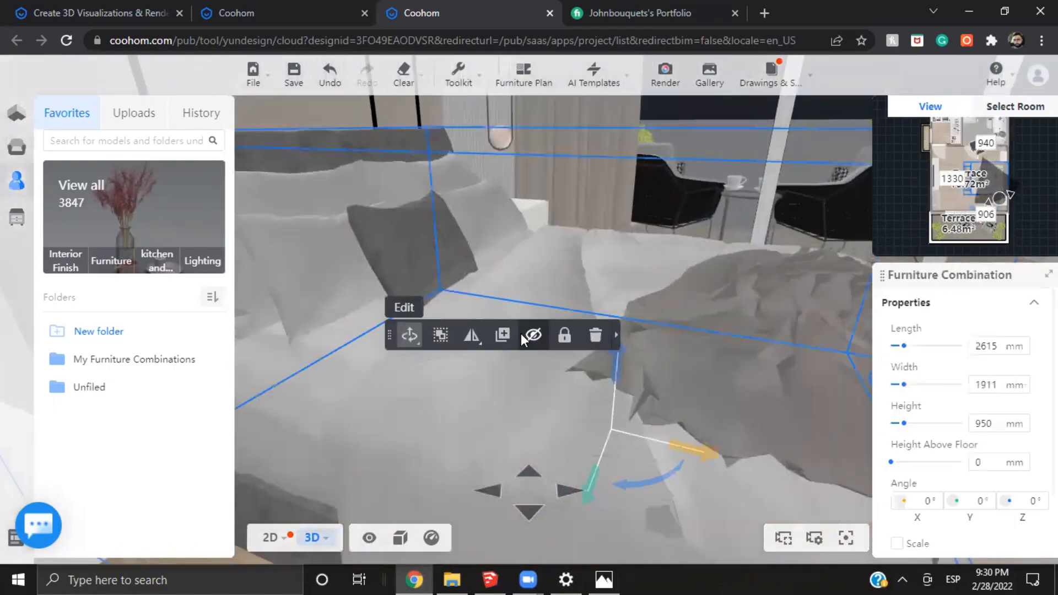
pyautogui.press('s')
pyautogui.press('d')
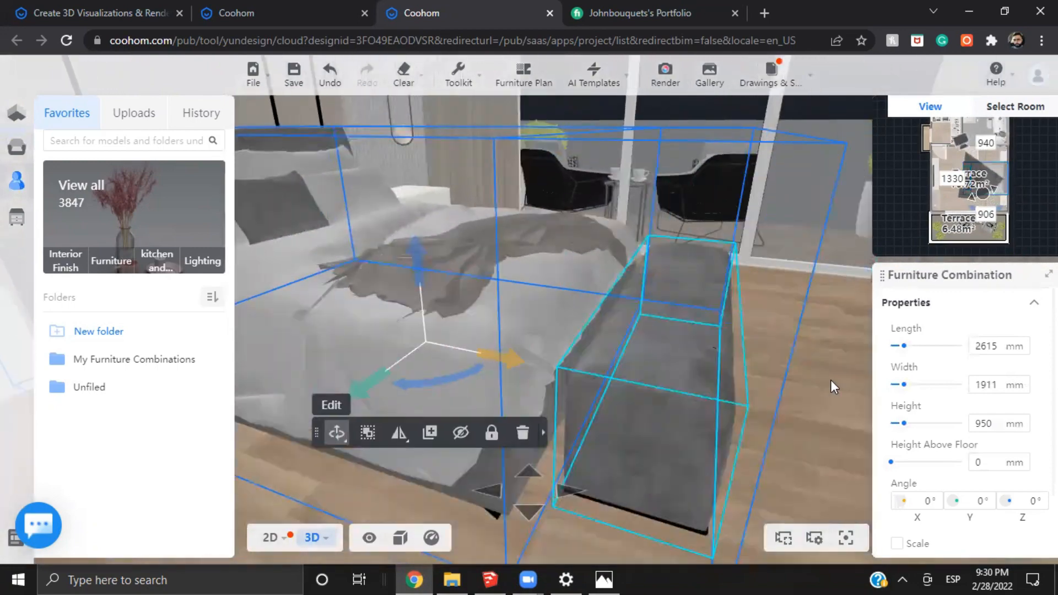
# Examine the wall opposite the bed with its TV, floating cabinet, wooden desk and table lamp from several angles
pyautogui.moveTo(645, 407); pyautogui.dragTo(544, 401)
pyautogui.press('s')
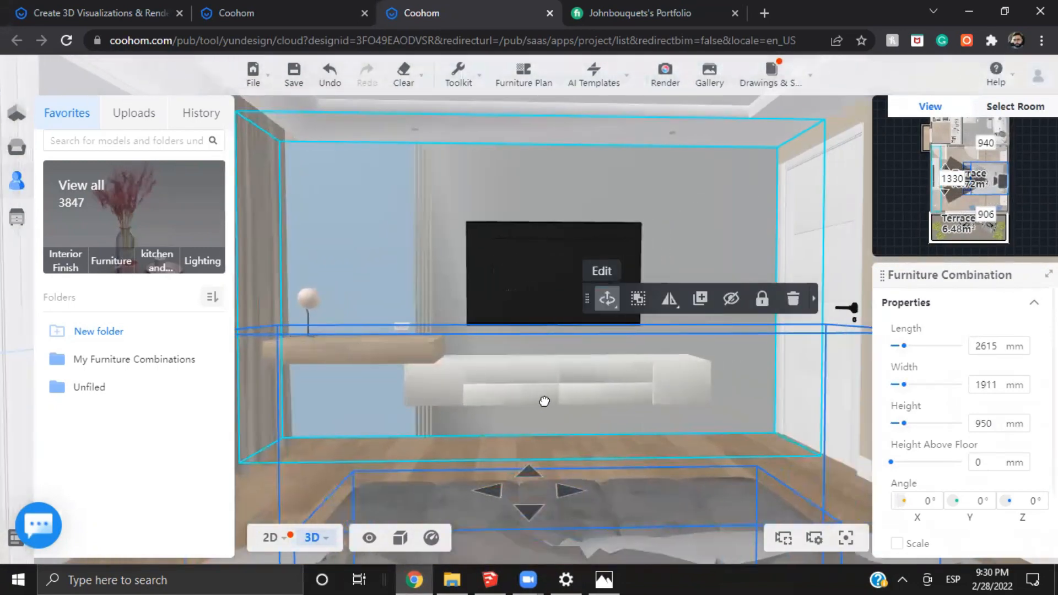
pyautogui.press('w')
pyautogui.press('a')
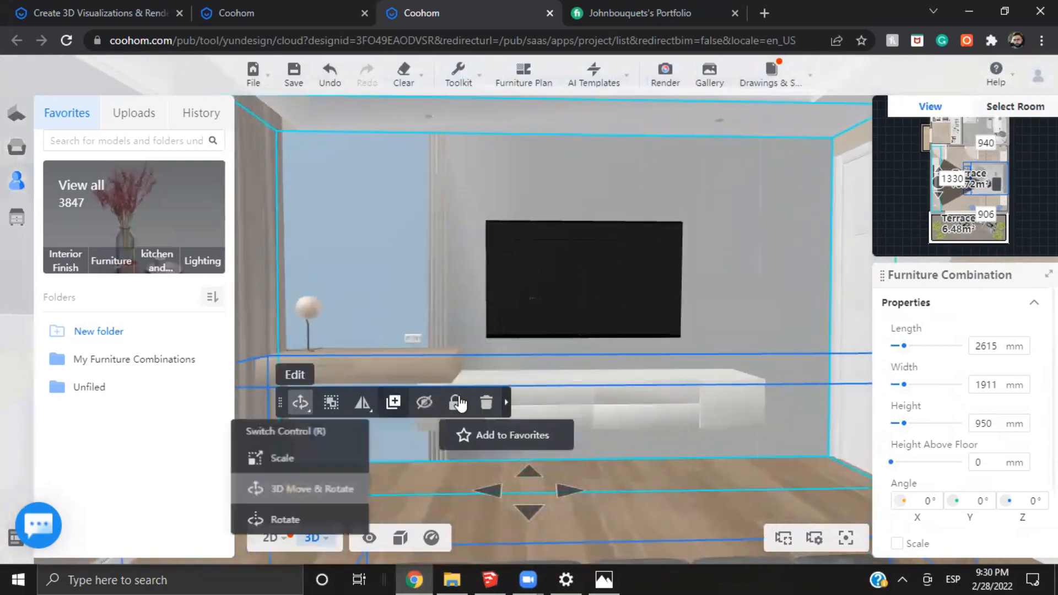
pyautogui.press('a')
pyautogui.press('w')
pyautogui.press('s')
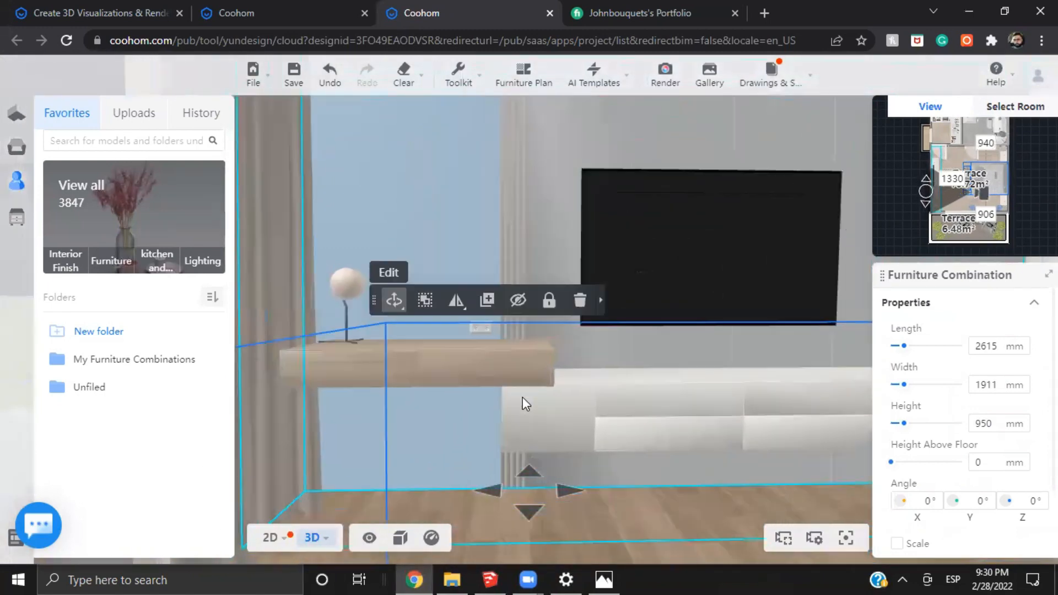
pyautogui.press('d')
pyautogui.press('d')
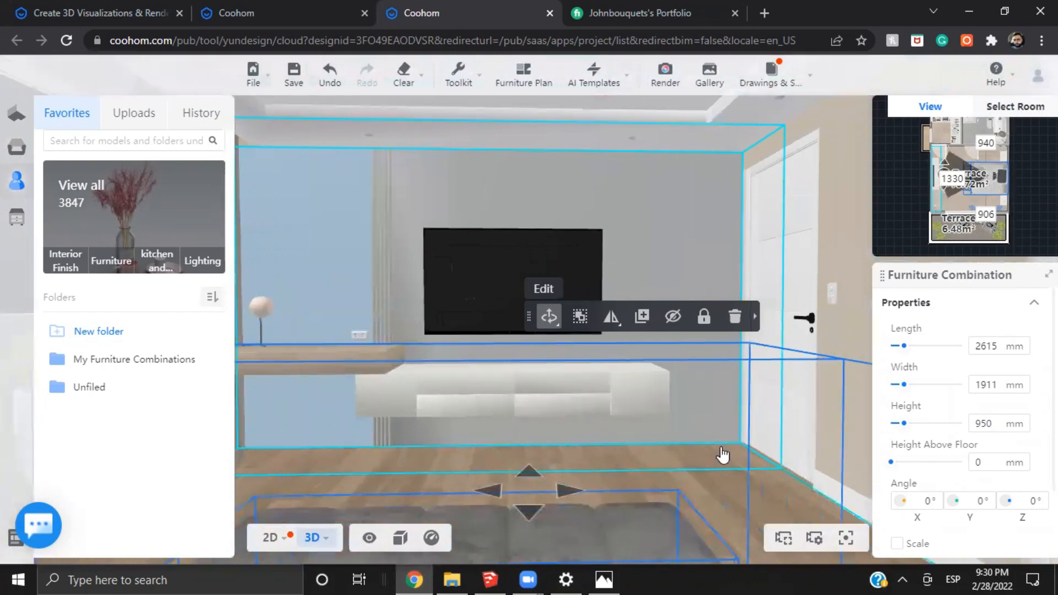
pyautogui.press('d')
pyautogui.press('w')
pyautogui.moveTo(665, 475); pyautogui.dragTo(727, 448)
pyautogui.press('a')
pyautogui.press('w')
pyautogui.press('a')
pyautogui.press('s')
pyautogui.press('a')
pyautogui.press('s')
pyautogui.press('d')
pyautogui.press('w')
pyautogui.press('w')
pyautogui.press('a')
pyautogui.press('s')
pyautogui.press('d')
pyautogui.press('s')
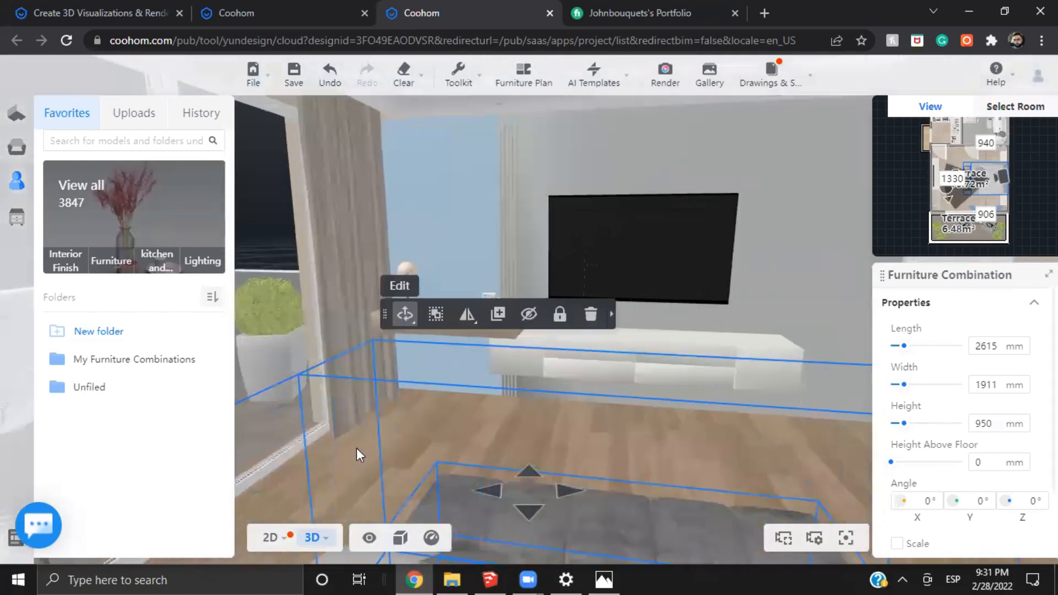
pyautogui.press('w')
pyautogui.press('d')
pyautogui.moveTo(439, 427); pyautogui.dragTo(465, 450)
pyautogui.press('d')
pyautogui.press('s')
pyautogui.moveTo(557, 427); pyautogui.dragTo(819, 452)
pyautogui.press('w')
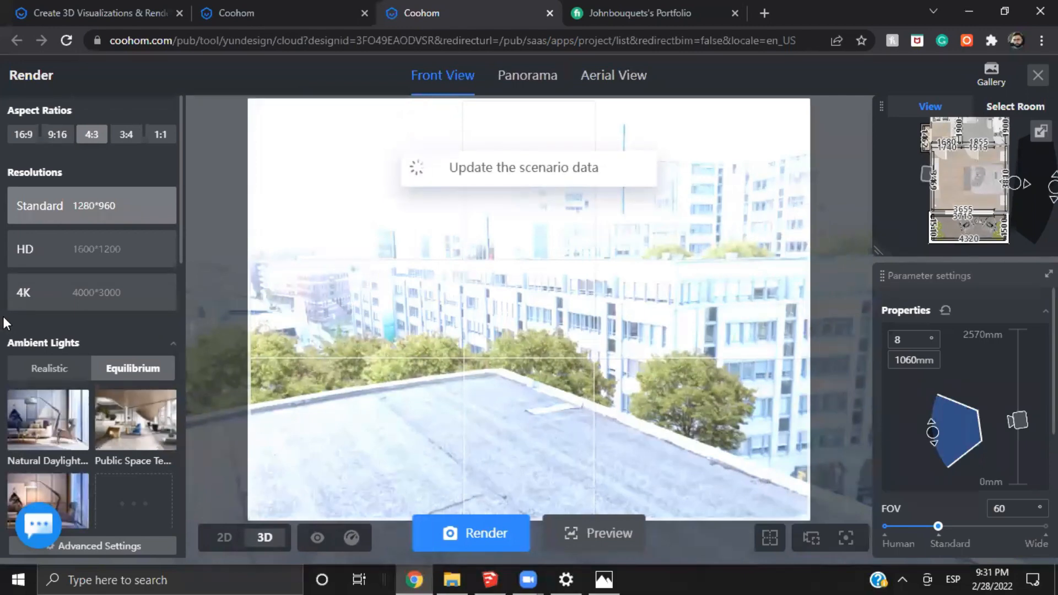
# In the render setup, look over the ambient light presets and load the saved snapshot facing the bed
pyautogui.scroll(-4, 131, 338)
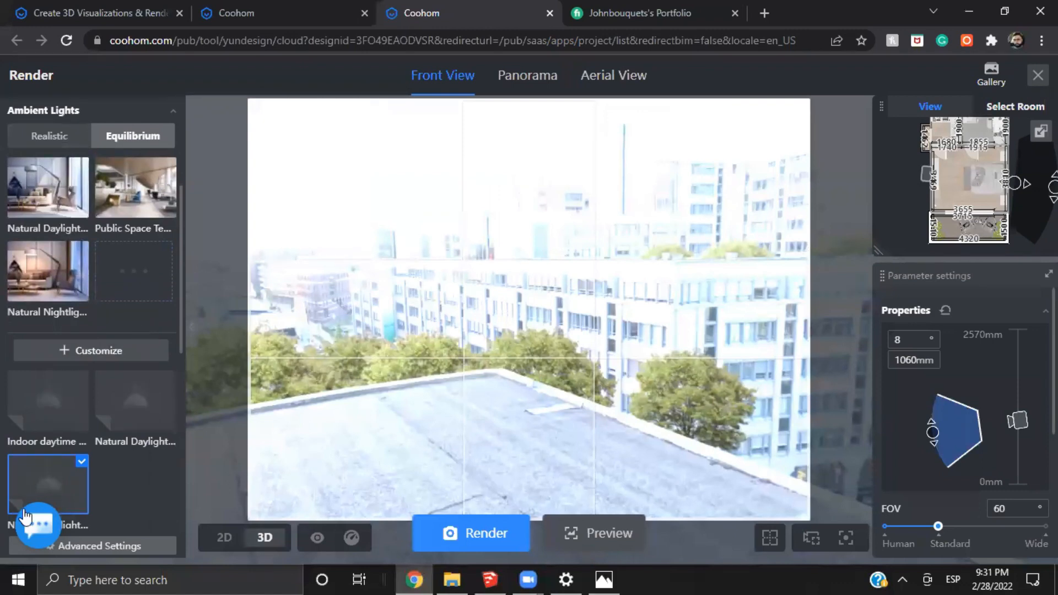
pyautogui.scroll(-5, 977, 441)
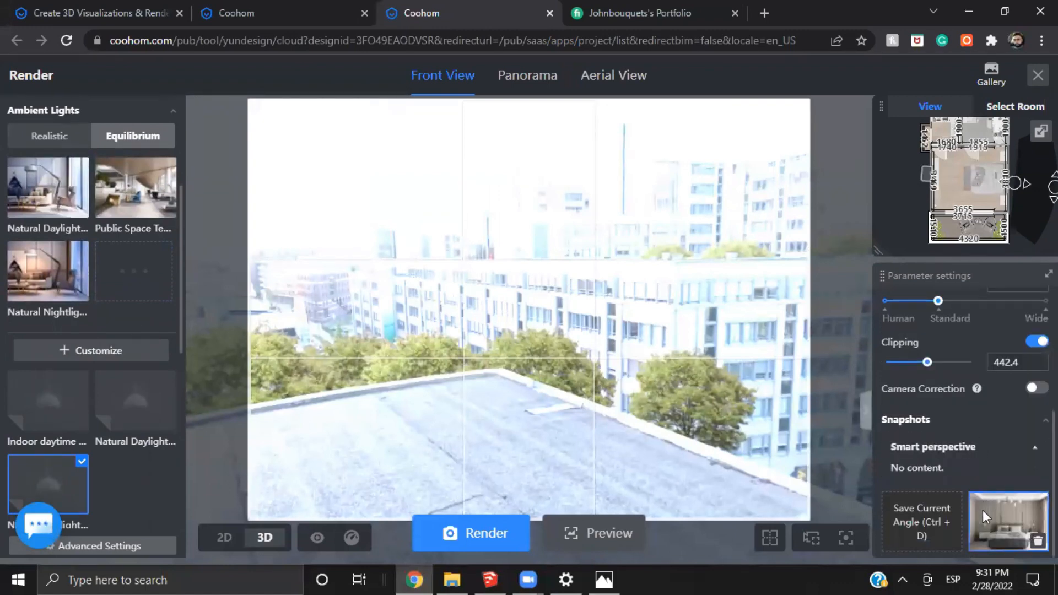
pyautogui.click(983, 510)
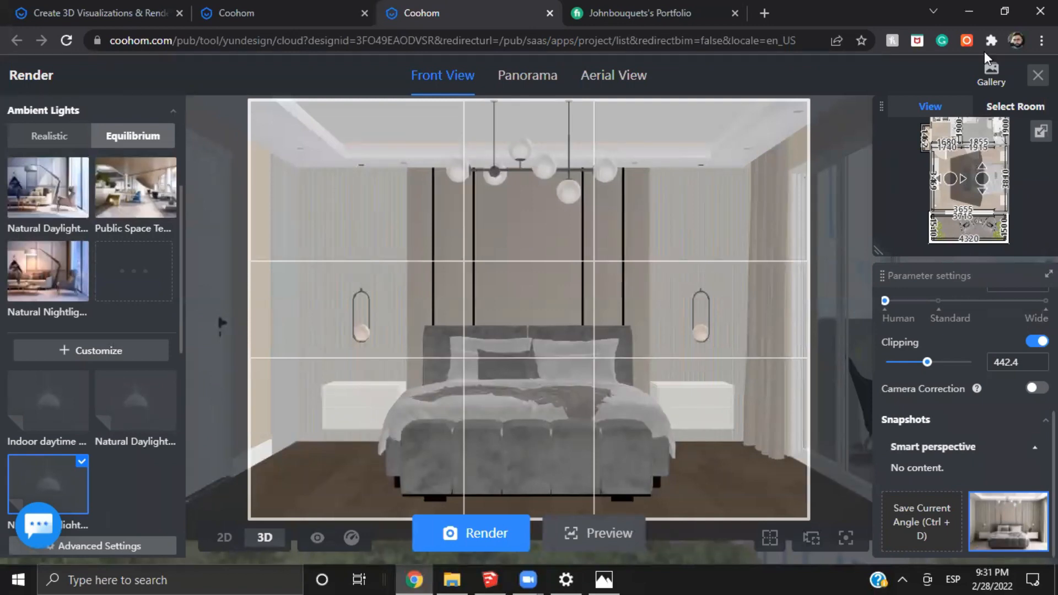
# Open the finished renders in the gallery and compare the bed render with the earlier one showing only nightstands and lamps
pyautogui.click(983, 77)
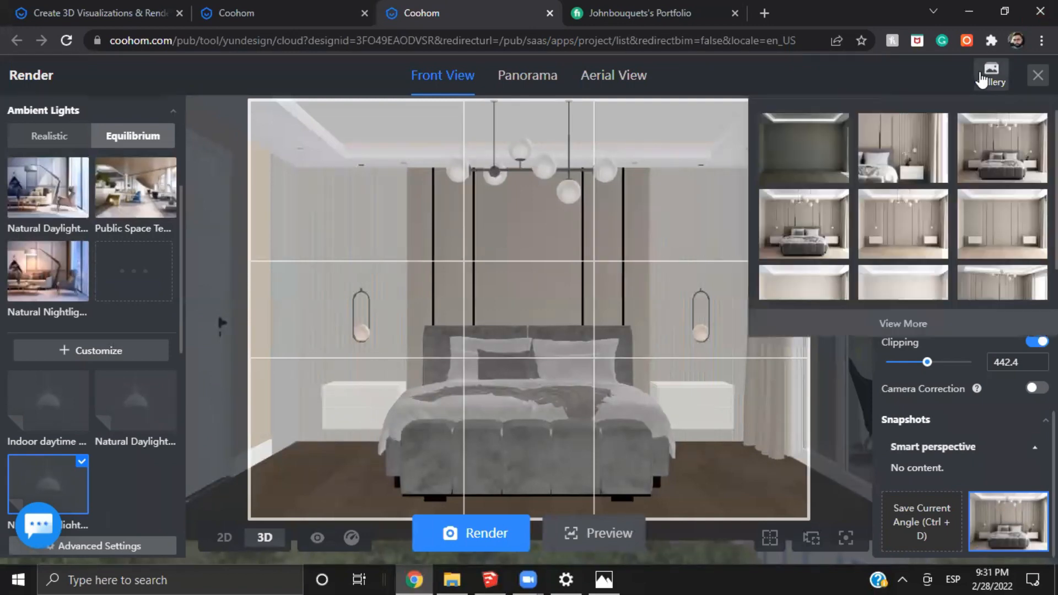
pyautogui.click(804, 229)
pyautogui.scroll(-3, 181, 424)
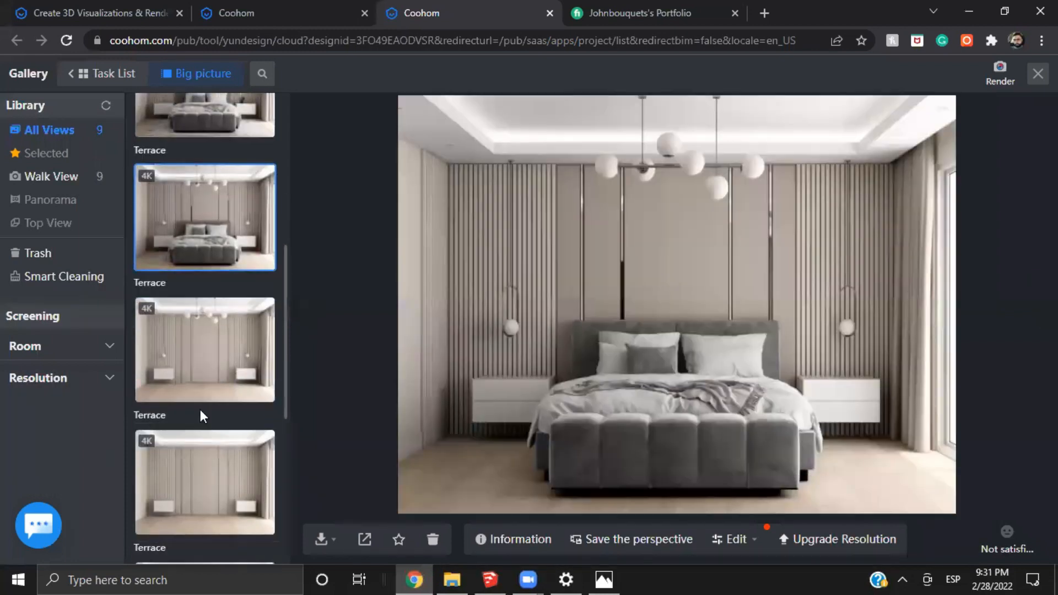
pyautogui.click(229, 358)
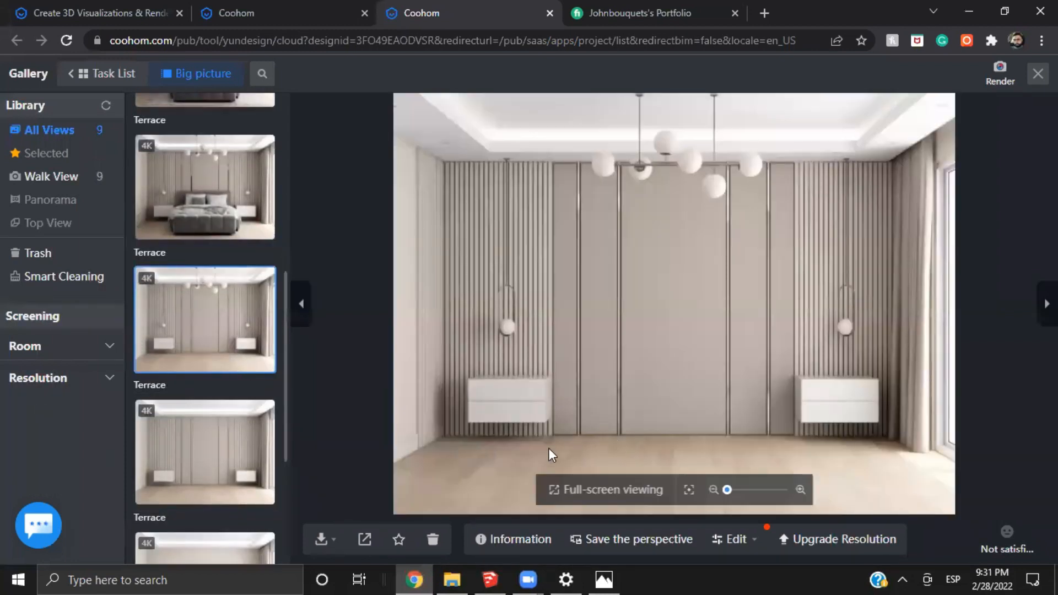
pyautogui.click(196, 227)
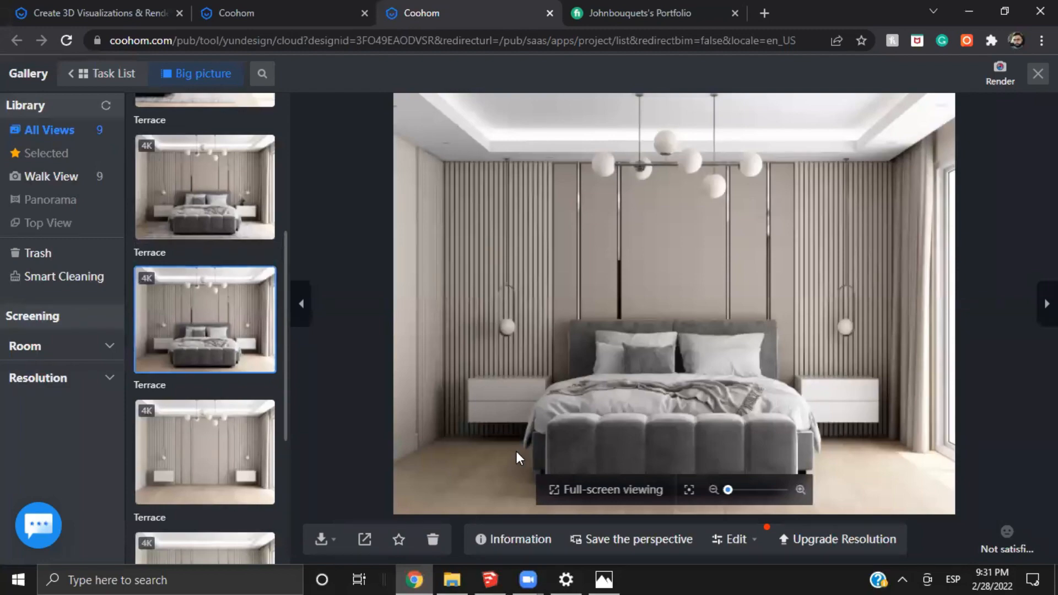
# Examine the bed render up close, including the bedding, tufted end bench, nightstands and wooden floor
pyautogui.scroll(4, 520, 450)
pyautogui.moveTo(696, 413); pyautogui.dragTo(404, 339)
pyautogui.moveTo(1019, 160); pyautogui.dragTo(309, 358)
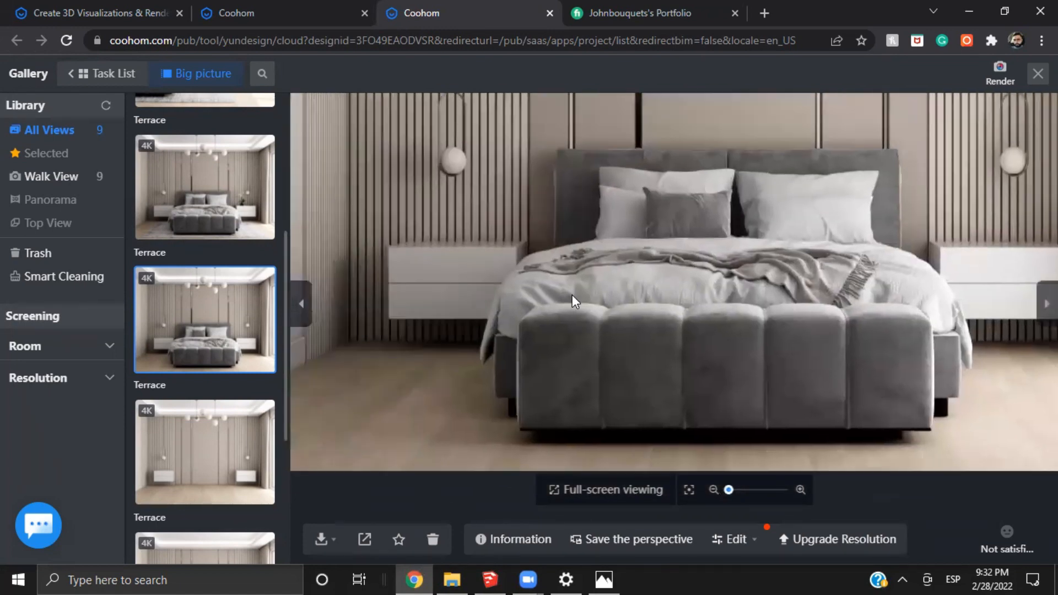
pyautogui.moveTo(478, 326); pyautogui.dragTo(583, 327)
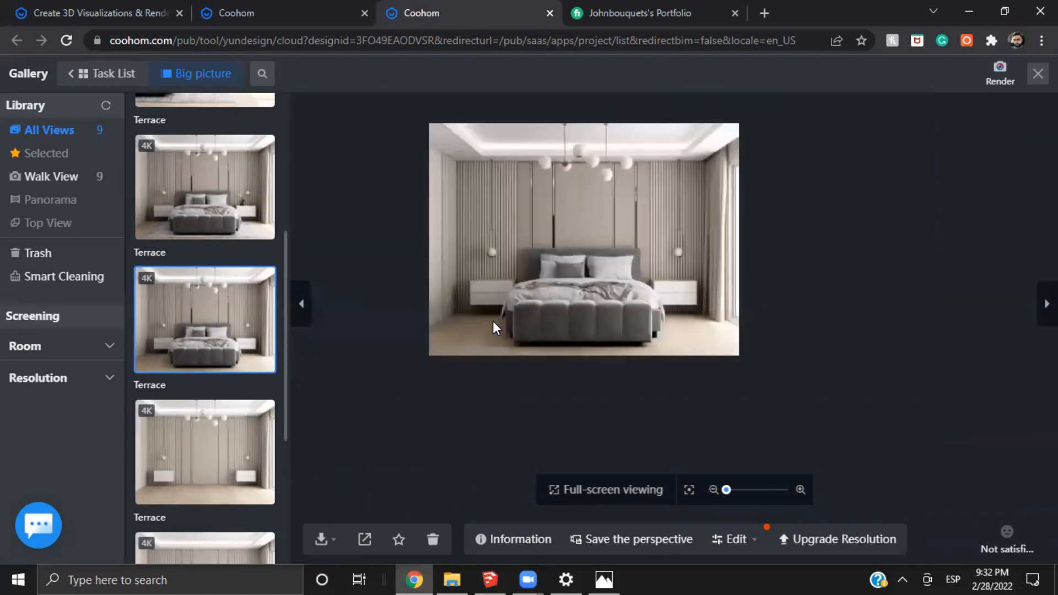
pyautogui.scroll(3, 476, 331)
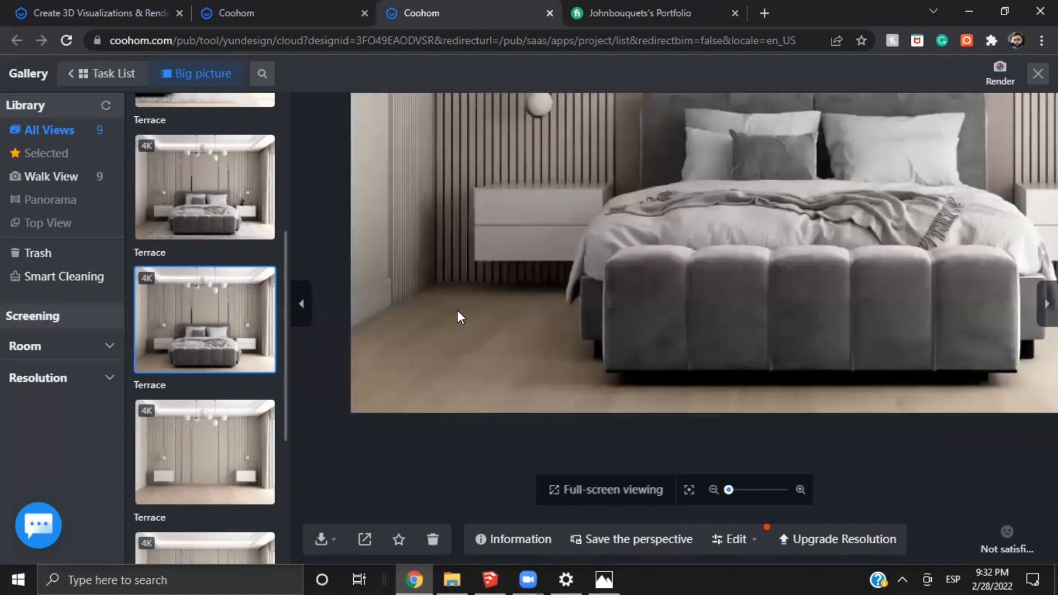
pyautogui.scroll(-3, 513, 307)
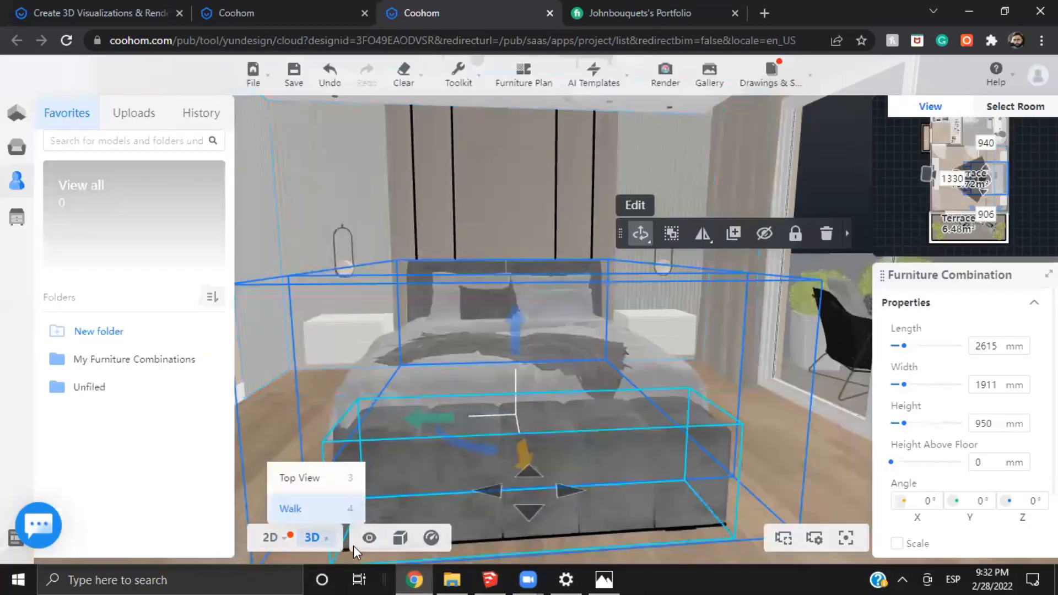
# Show the hidden products again in the 3D bedroom scene
pyautogui.moveTo(369, 537)
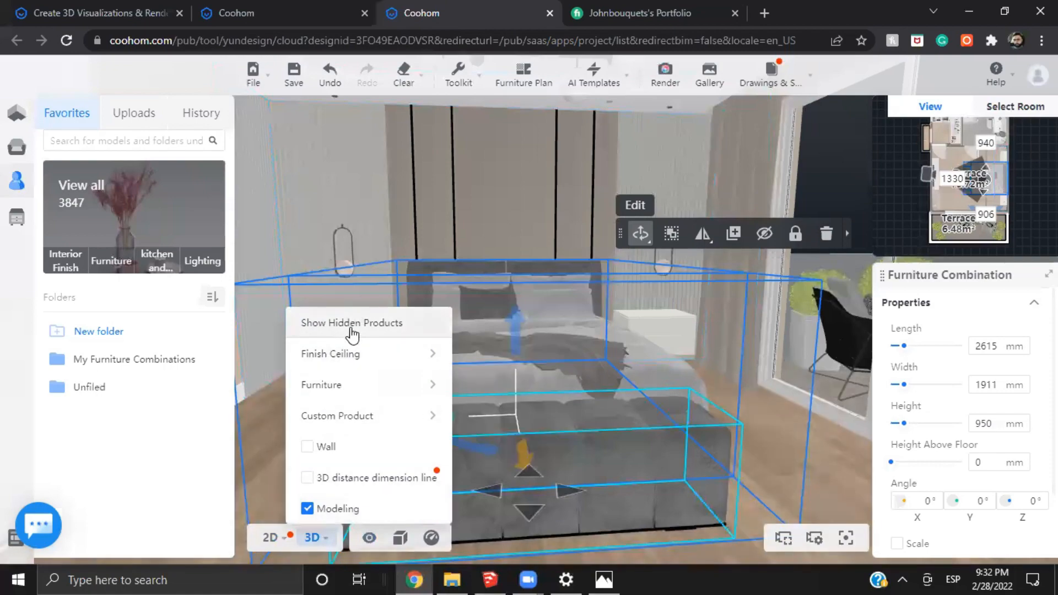
pyautogui.click(352, 324)
pyautogui.moveTo(778, 405)
pyautogui.mouseDown()
pyautogui.moveTo(795, 396)
pyautogui.moveTo(784, 395)
pyautogui.mouseUp()
# Examine the decor on both nightstands, including the perfume tray, glass, orchid and open magazine
pyautogui.scroll(4, 448, 388)
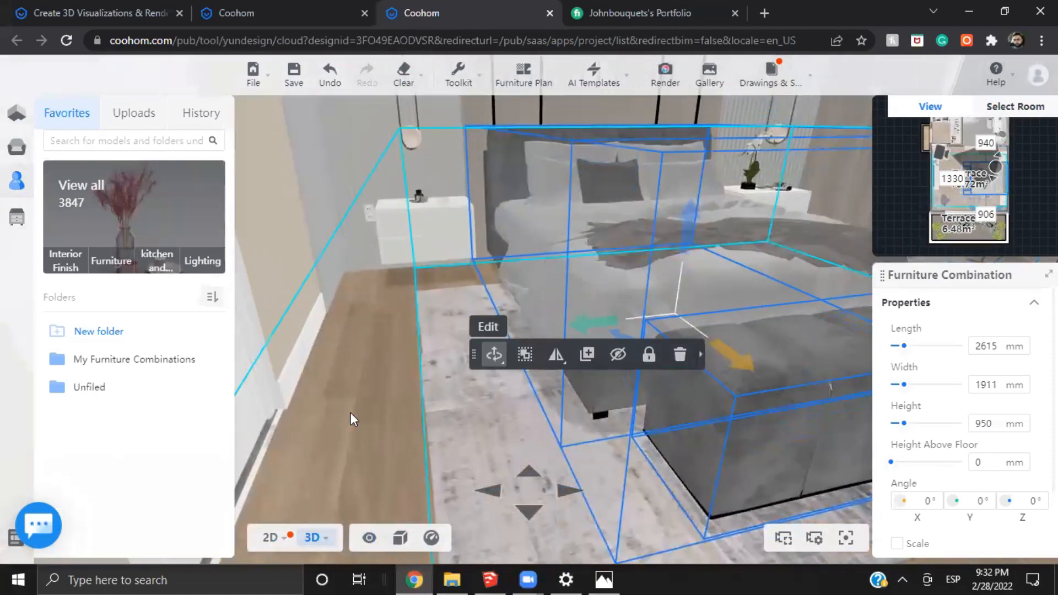
pyautogui.scroll(5, 351, 412)
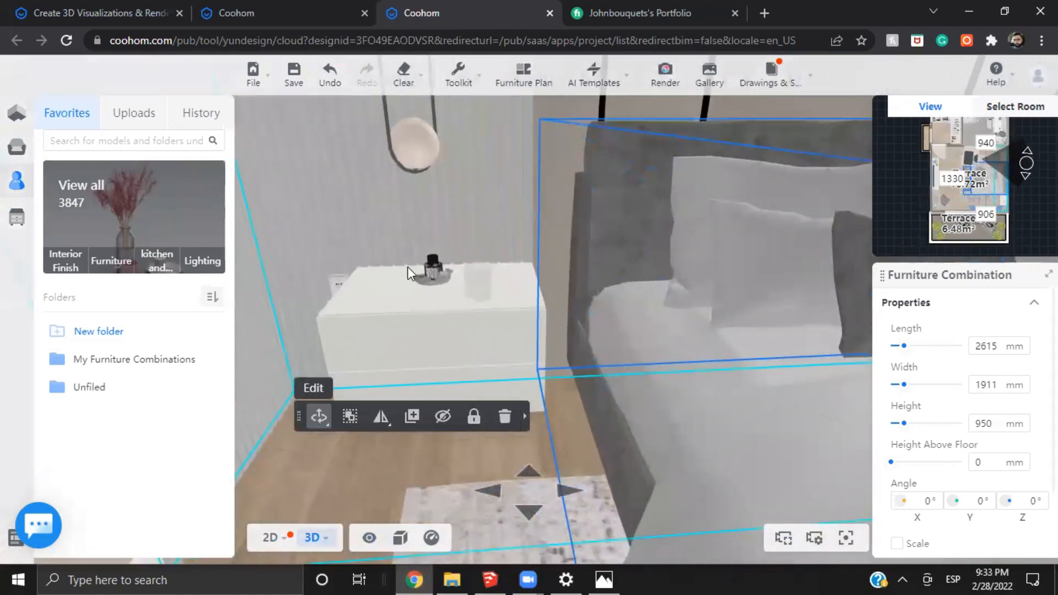
pyautogui.moveTo(408, 267); pyautogui.dragTo(583, 349)
pyautogui.scroll(6, 763, 397)
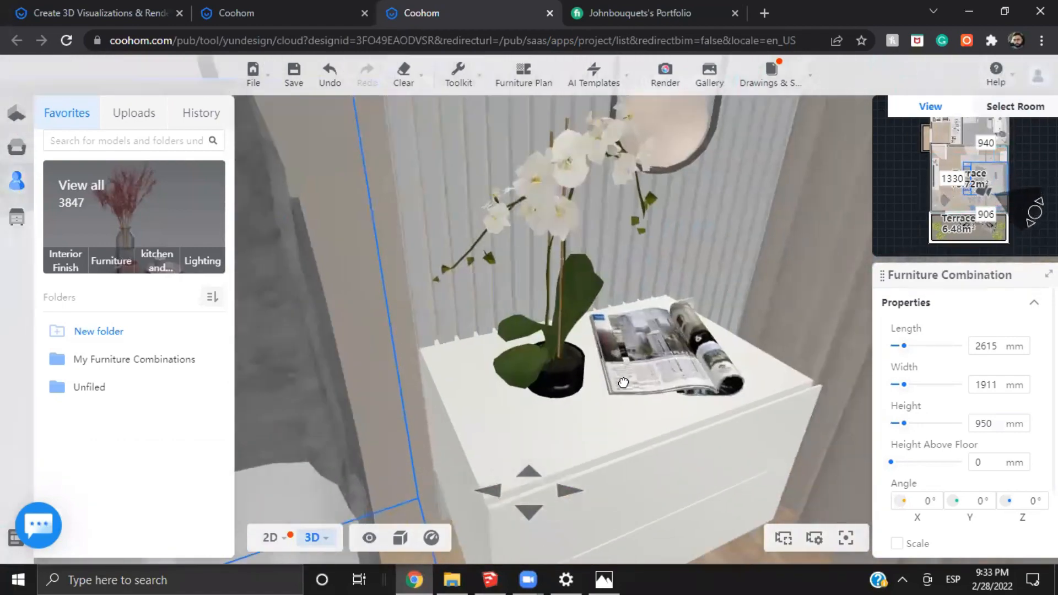
pyautogui.scroll(-10, 623, 382)
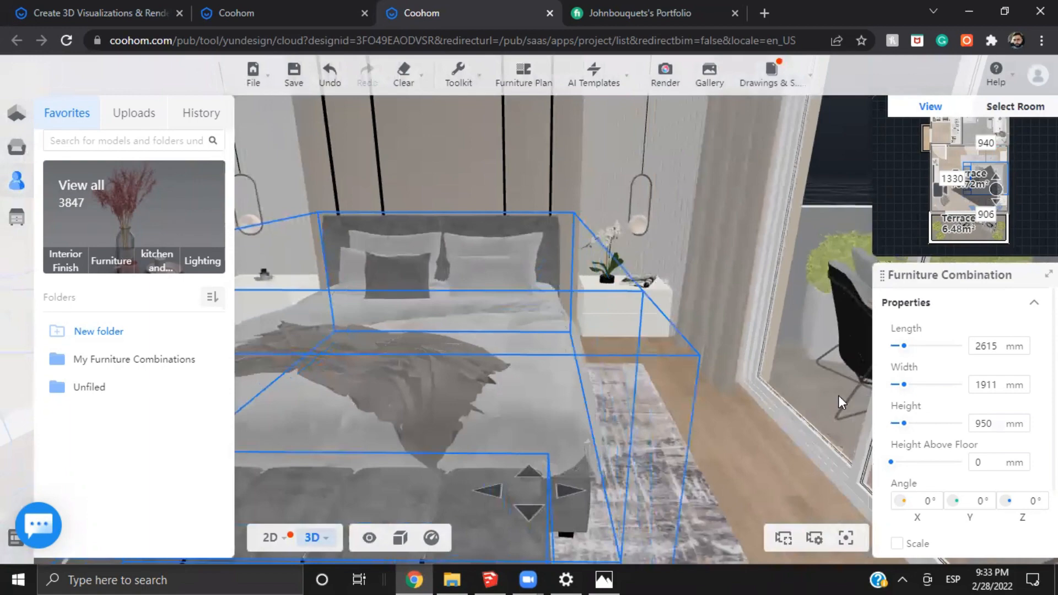
# Examine the TV wall with its floating cabinet, desk and chair, and the terrace seating beyond the glass door
pyautogui.scroll(4, 799, 363)
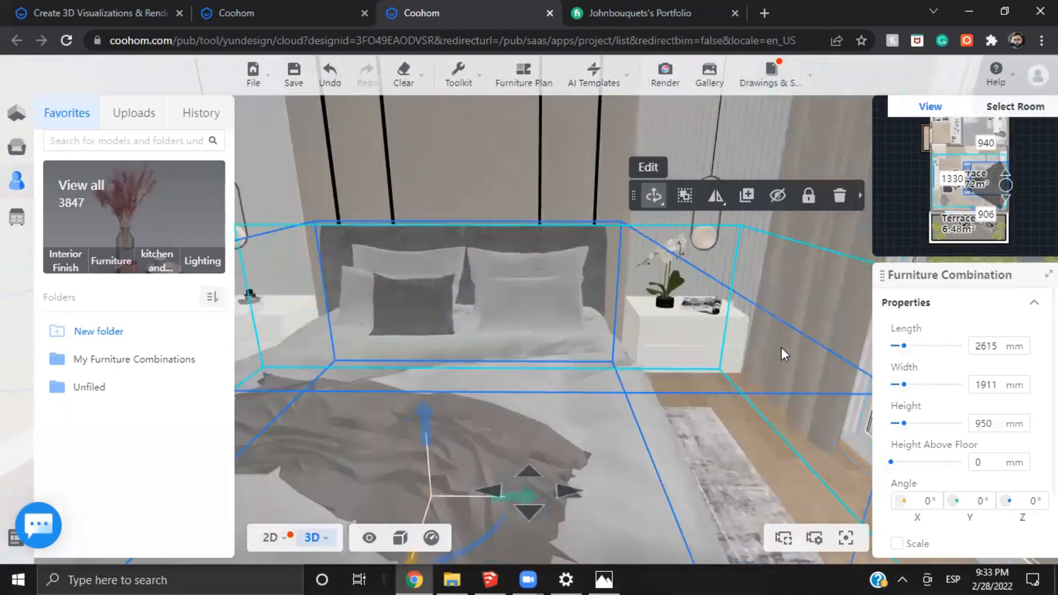
pyautogui.moveTo(811, 432); pyautogui.dragTo(578, 372)
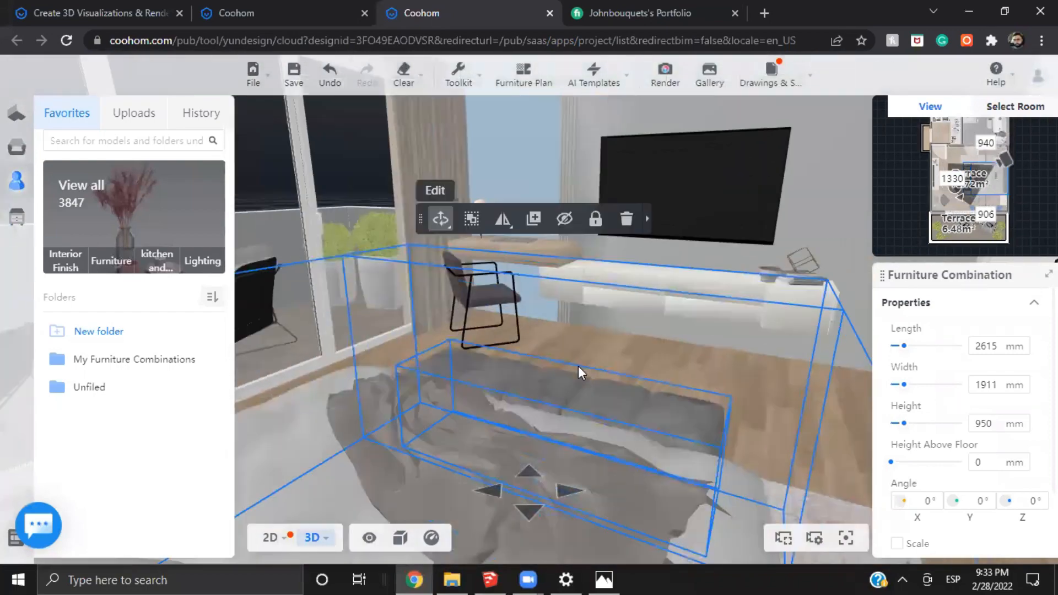
pyautogui.scroll(10, 579, 370)
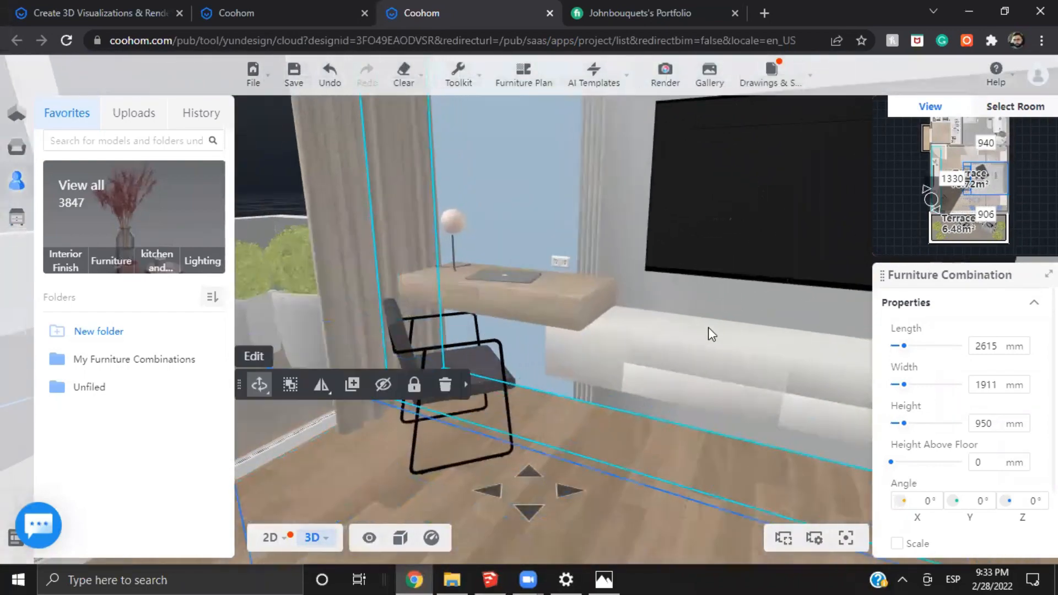
pyautogui.moveTo(708, 333); pyautogui.dragTo(667, 341)
pyautogui.scroll(-5, 677, 335)
pyautogui.scroll(5, 677, 335)
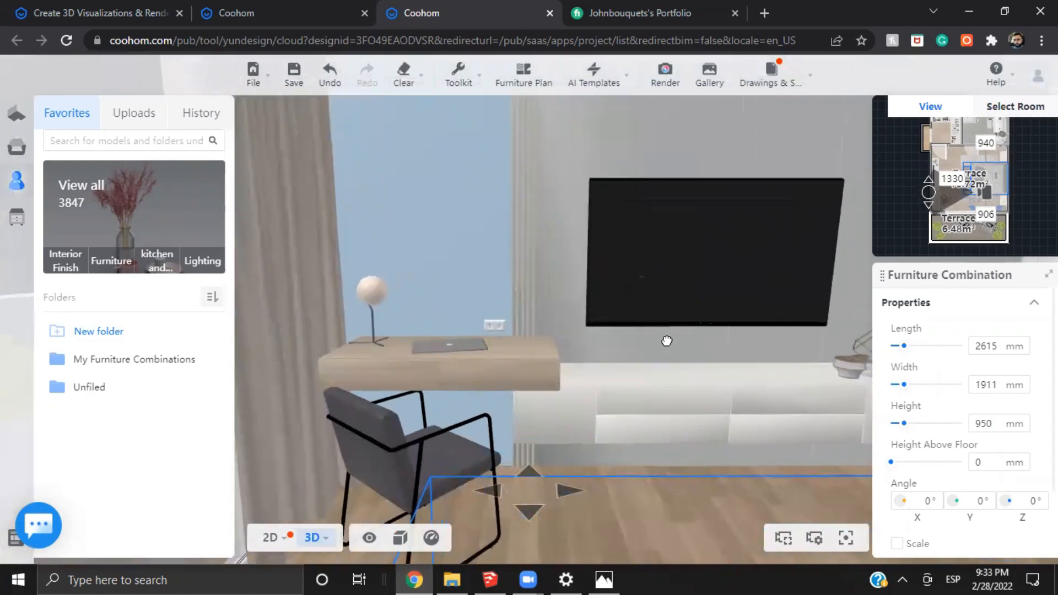
pyautogui.moveTo(543, 328); pyautogui.dragTo(787, 285)
pyautogui.moveTo(591, 248); pyautogui.dragTo(452, 363)
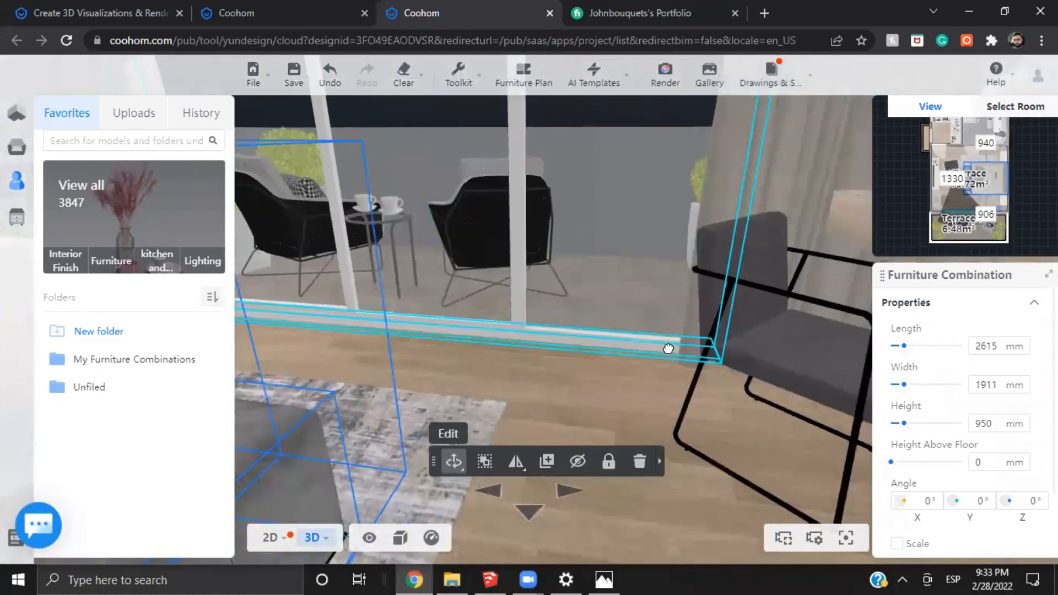
# Examine the bed and the patterned rug beneath it from the side and from the front
pyautogui.moveTo(668, 348); pyautogui.dragTo(766, 368)
pyautogui.scroll(4, 666, 370)
pyautogui.moveTo(666, 370); pyautogui.dragTo(742, 330)
pyautogui.scroll(3, 571, 342)
pyautogui.scroll(5, 562, 347)
pyautogui.scroll(-5, 770, 302)
pyautogui.scroll(3, 354, 406)
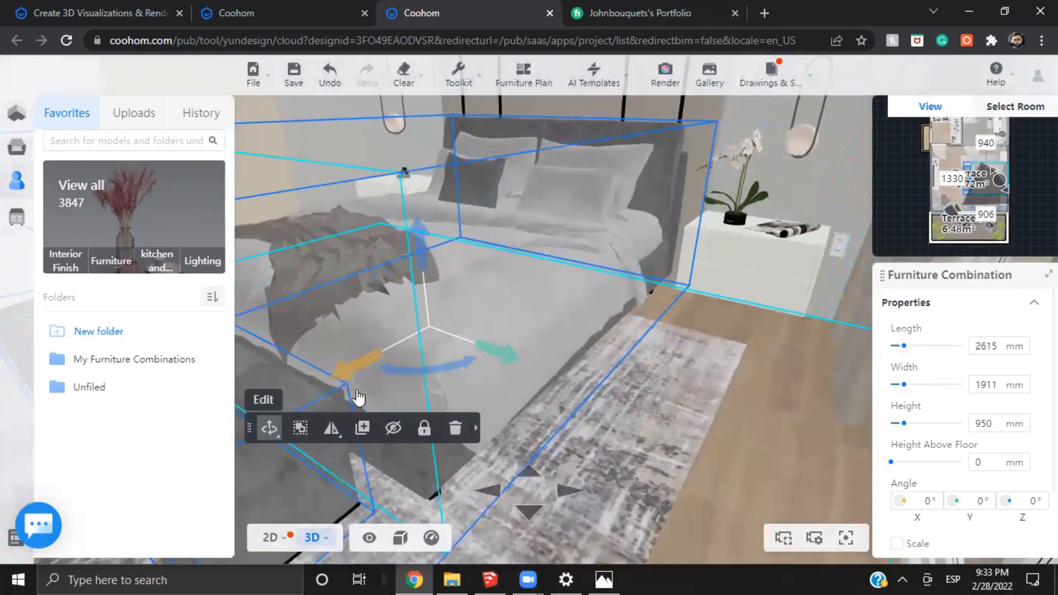
pyautogui.scroll(-5, 359, 398)
pyautogui.moveTo(392, 397); pyautogui.dragTo(645, 275)
# Open the gallery render with the rug and decor and examine the orchid and magazine on the nightstand up close
pyautogui.moveTo(718, 84)
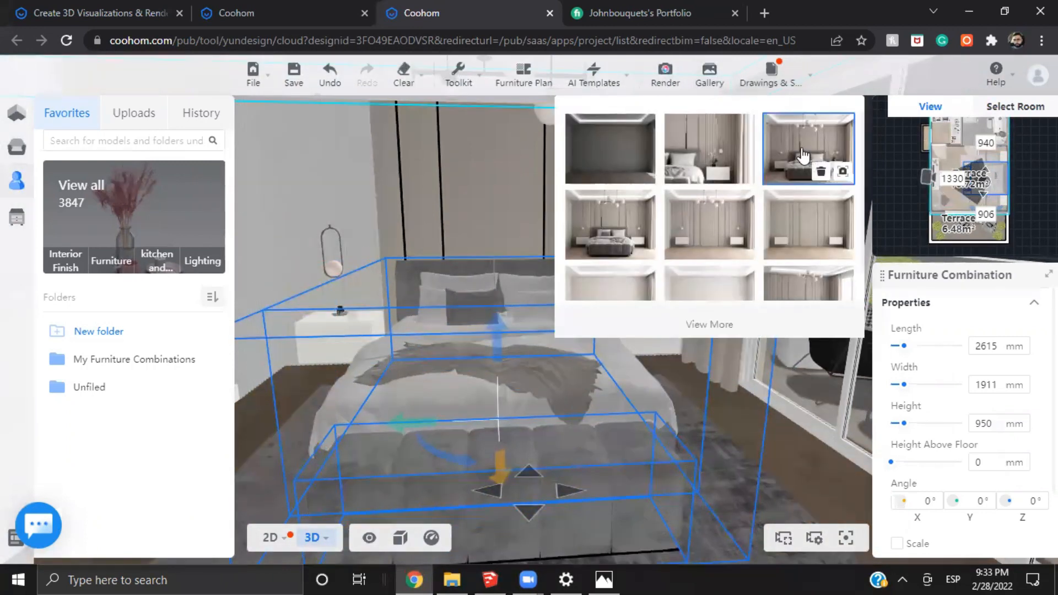
pyautogui.click(802, 156)
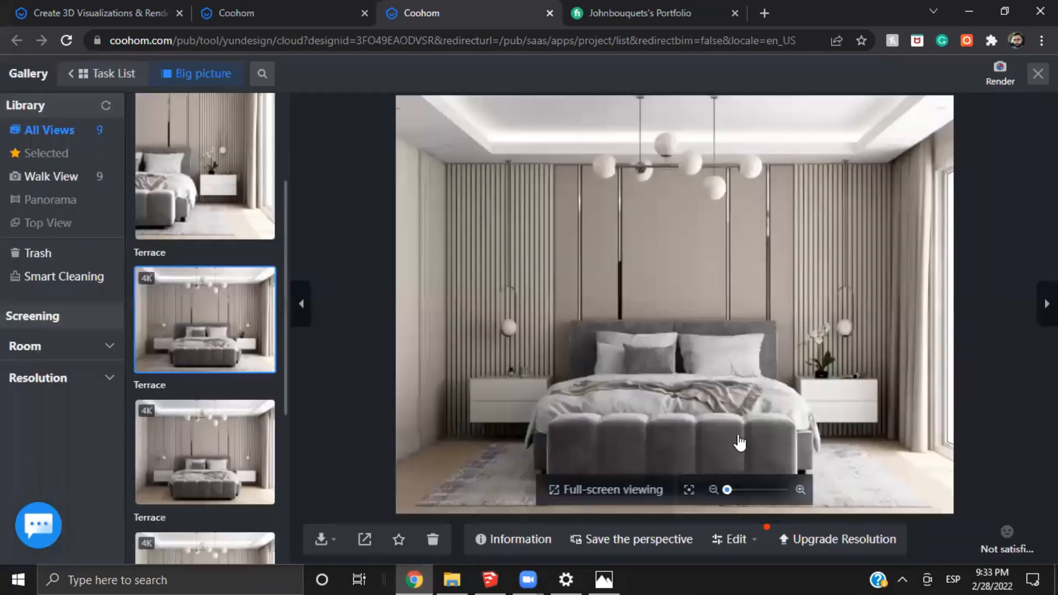
pyautogui.scroll(5, 770, 420)
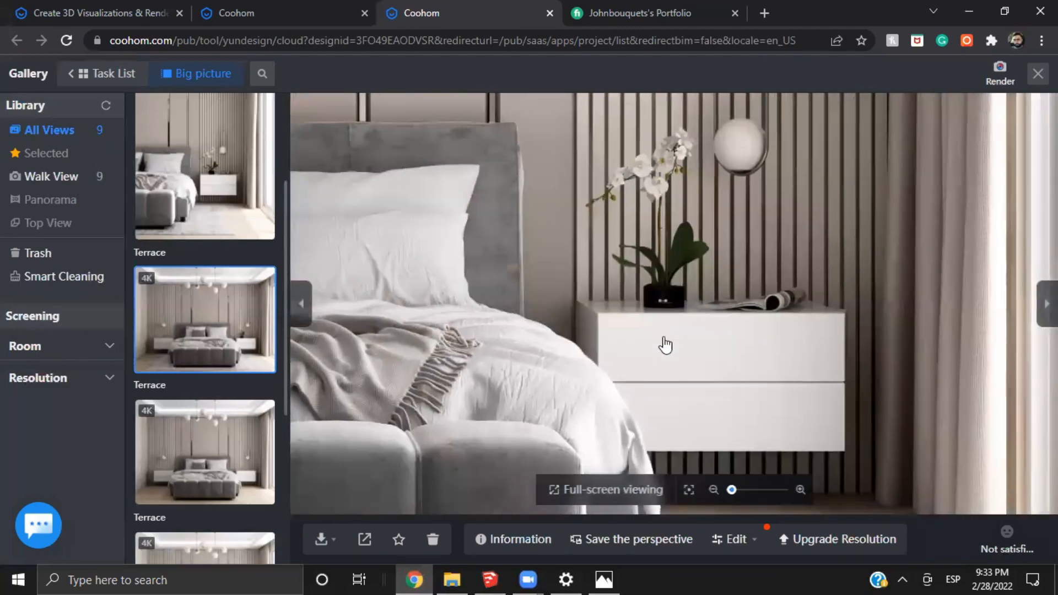
pyautogui.scroll(5, 633, 209)
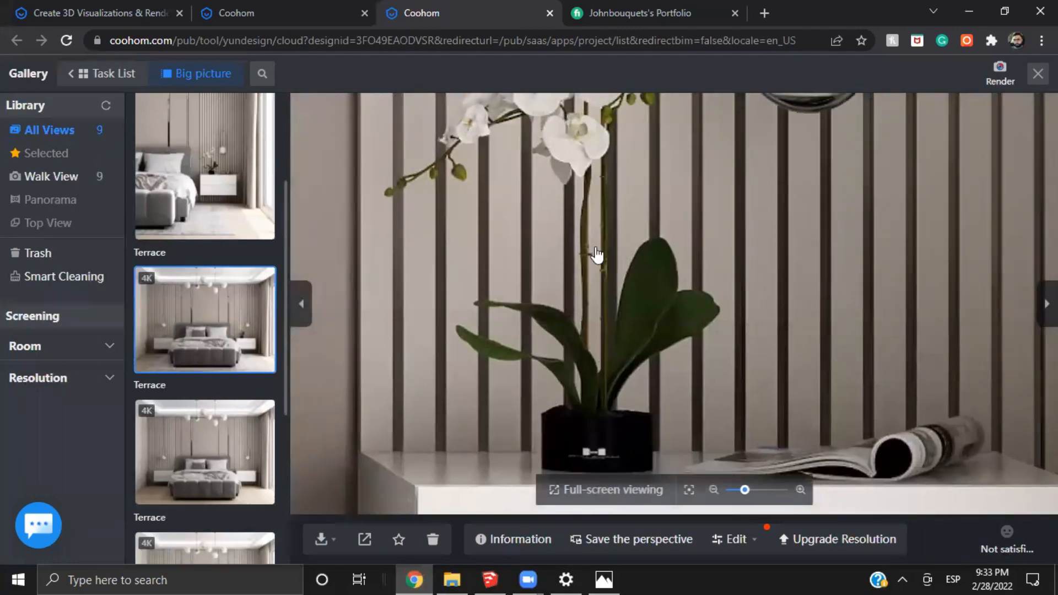
pyautogui.scroll(-3, 577, 258)
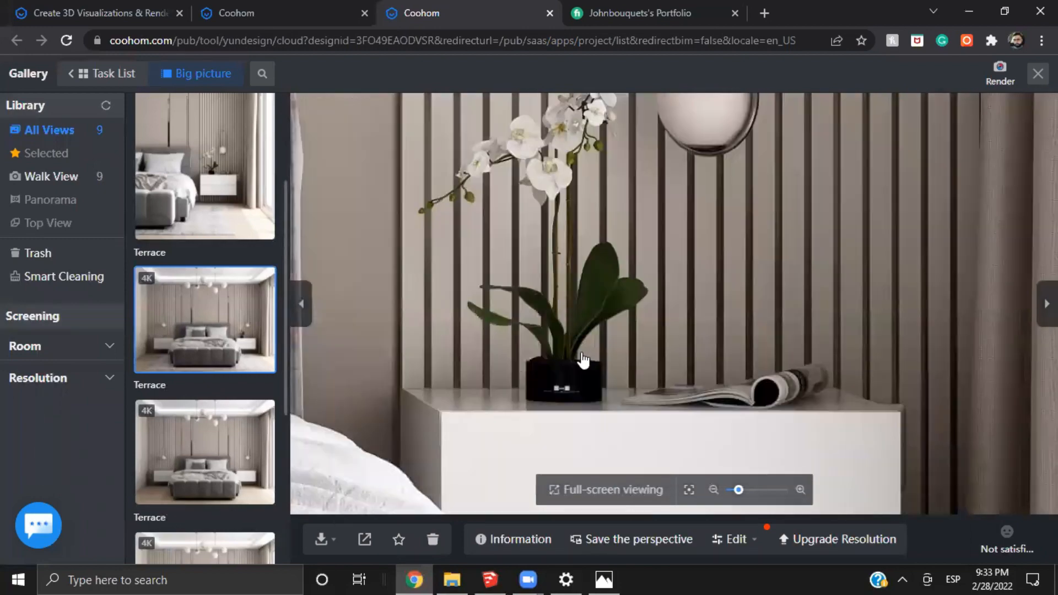
pyautogui.scroll(3, 711, 441)
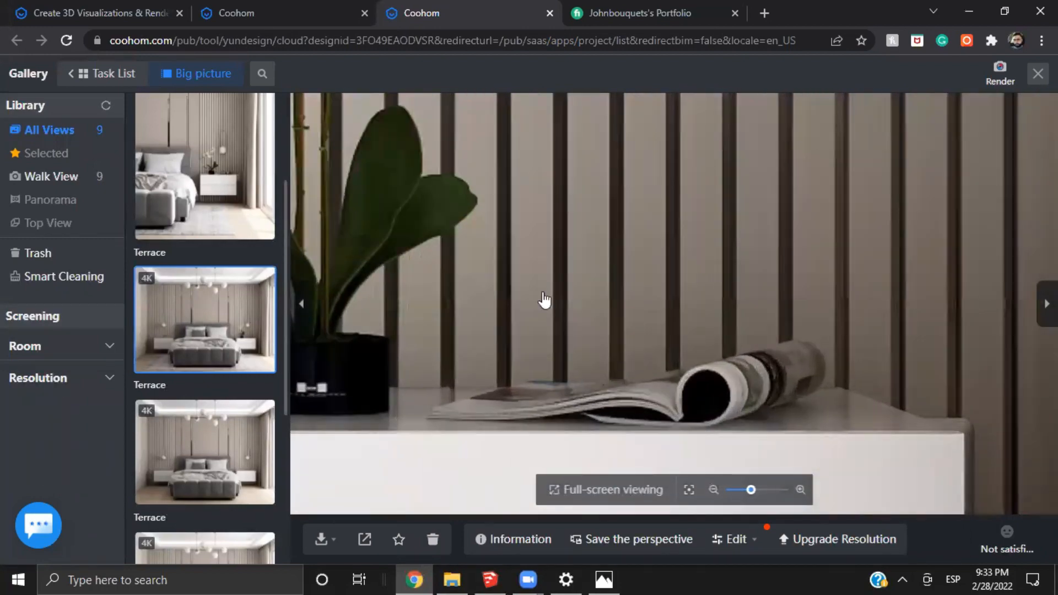
# Examine the globe pendant lamp beside the orchid in the render, checking its glass and metal frame
pyautogui.scroll(-3, 559, 267)
pyautogui.scroll(2, 593, 259)
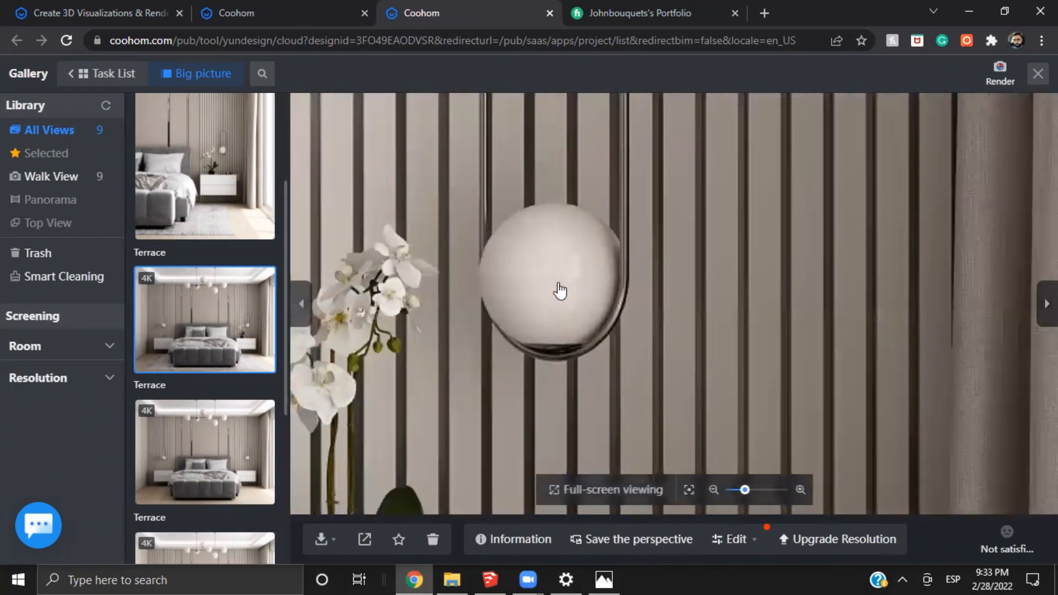
pyautogui.scroll(1, 559, 290)
pyautogui.scroll(1, 595, 246)
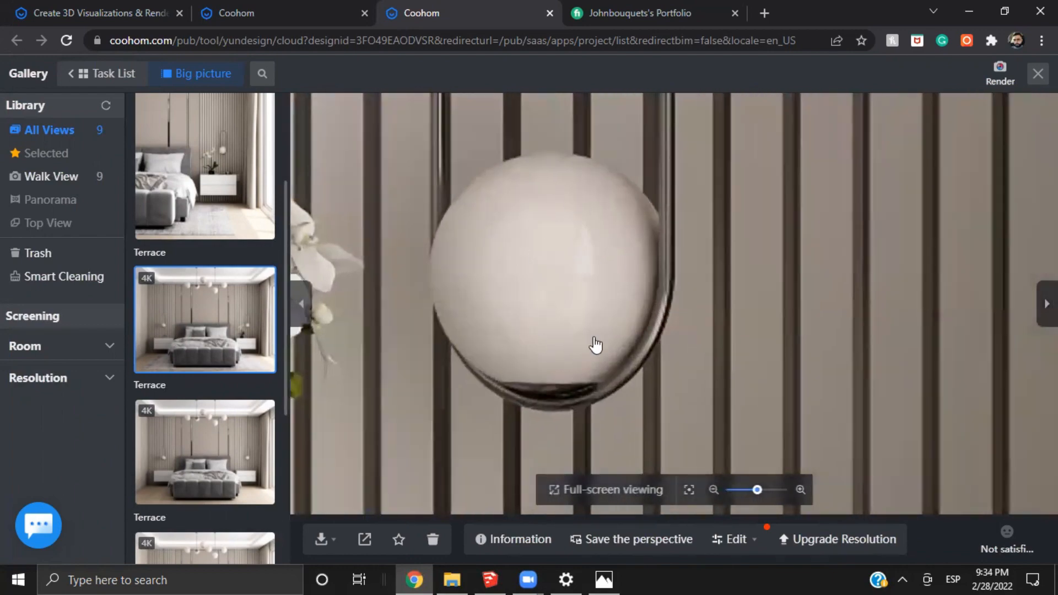
pyautogui.scroll(-4, 623, 286)
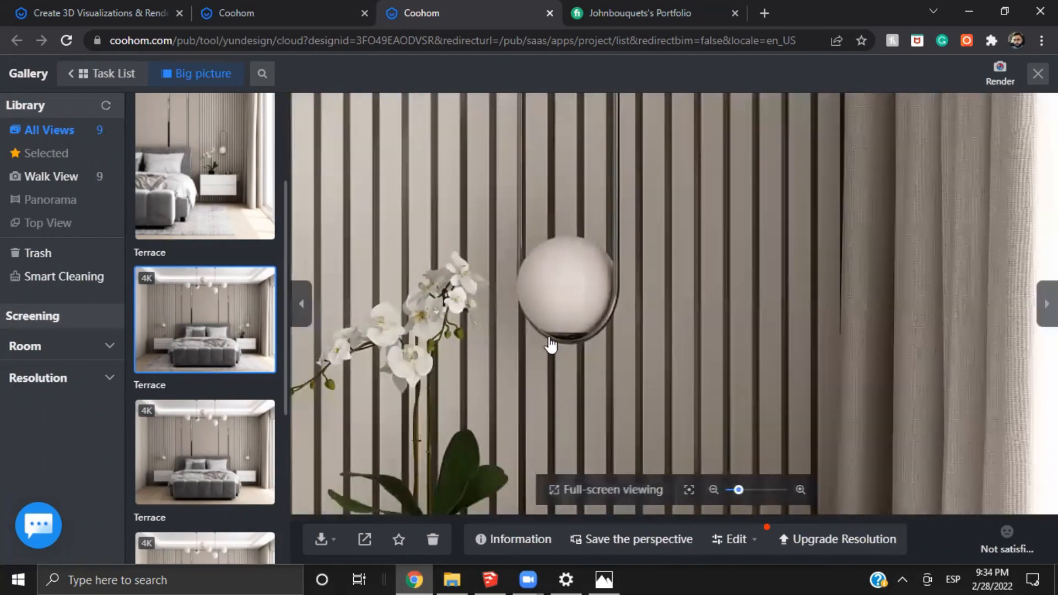
pyautogui.scroll(-2, 459, 441)
pyautogui.scroll(2, 451, 338)
pyautogui.scroll(-2, 479, 325)
pyautogui.scroll(-2, 865, 363)
# Examine the perfume bottle, tray and drinking glass on the other nightstand in the render up close
pyautogui.scroll(3, 474, 250)
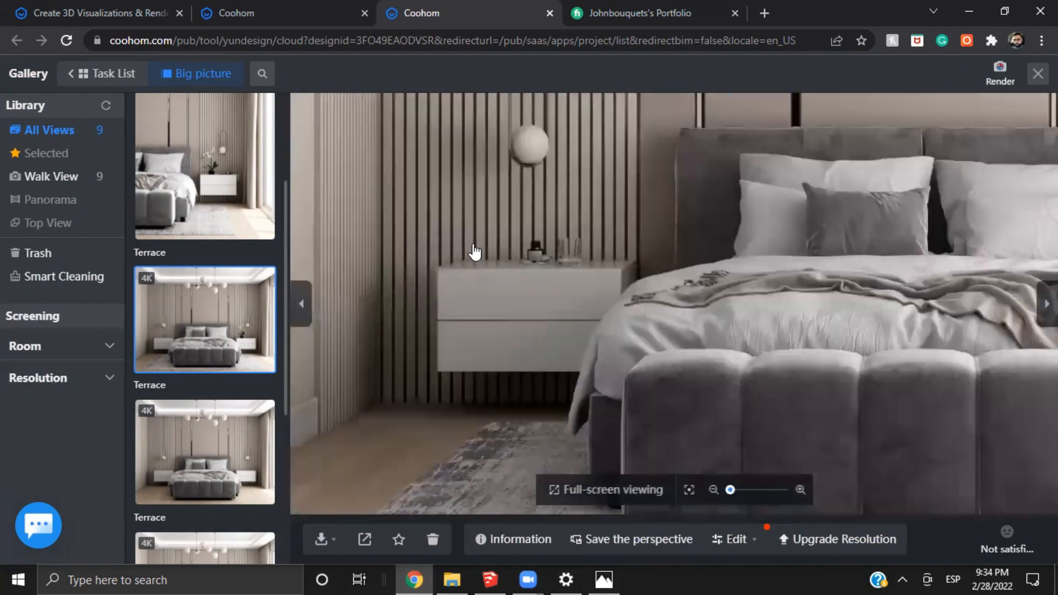
pyautogui.scroll(5, 607, 272)
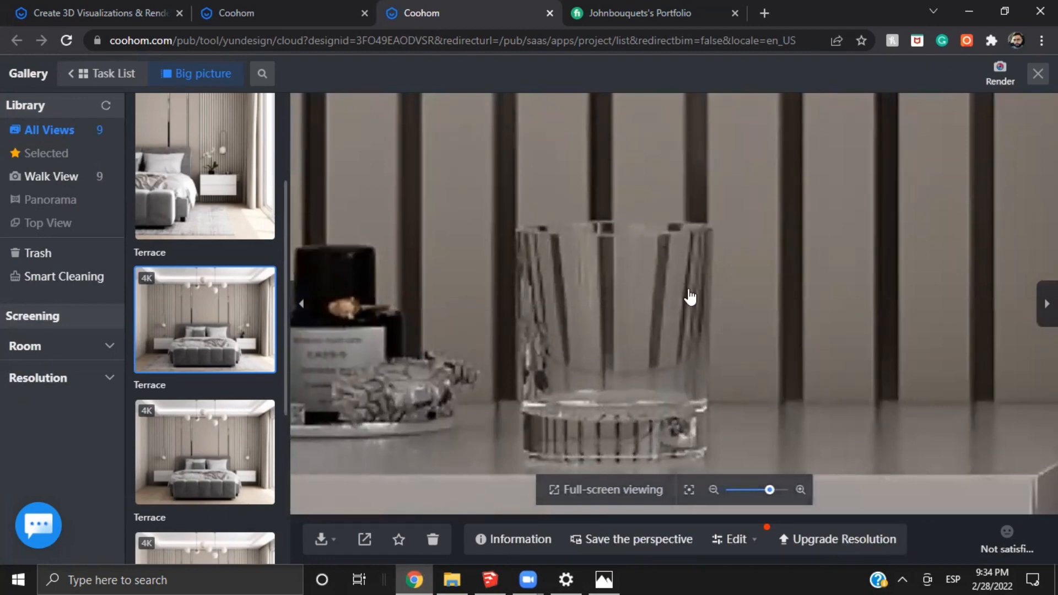
pyautogui.scroll(1, 551, 380)
pyautogui.scroll(1, 498, 371)
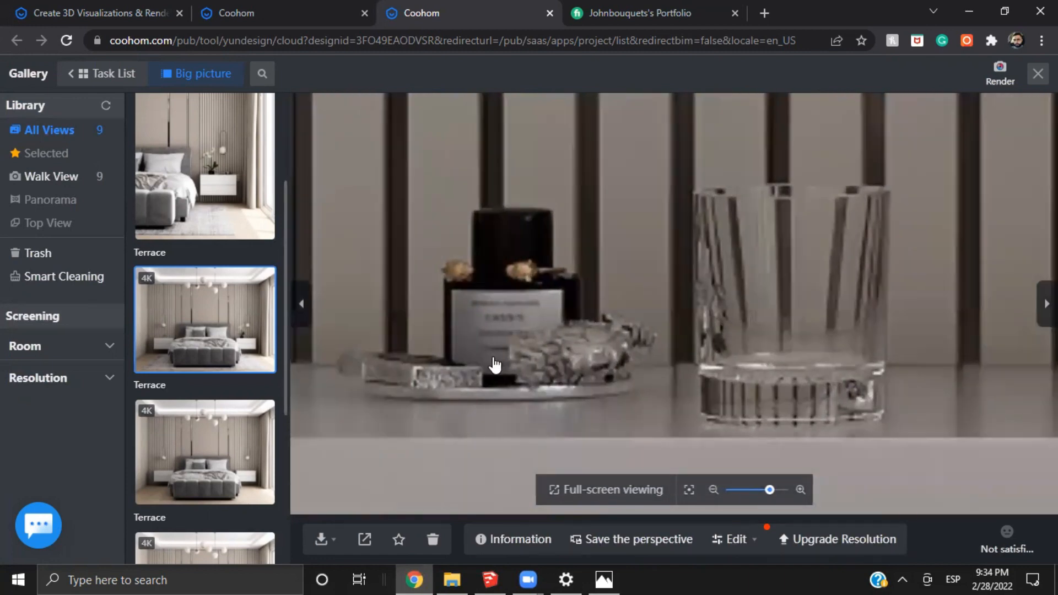
pyautogui.scroll(1, 570, 368)
pyautogui.scroll(-2, 551, 361)
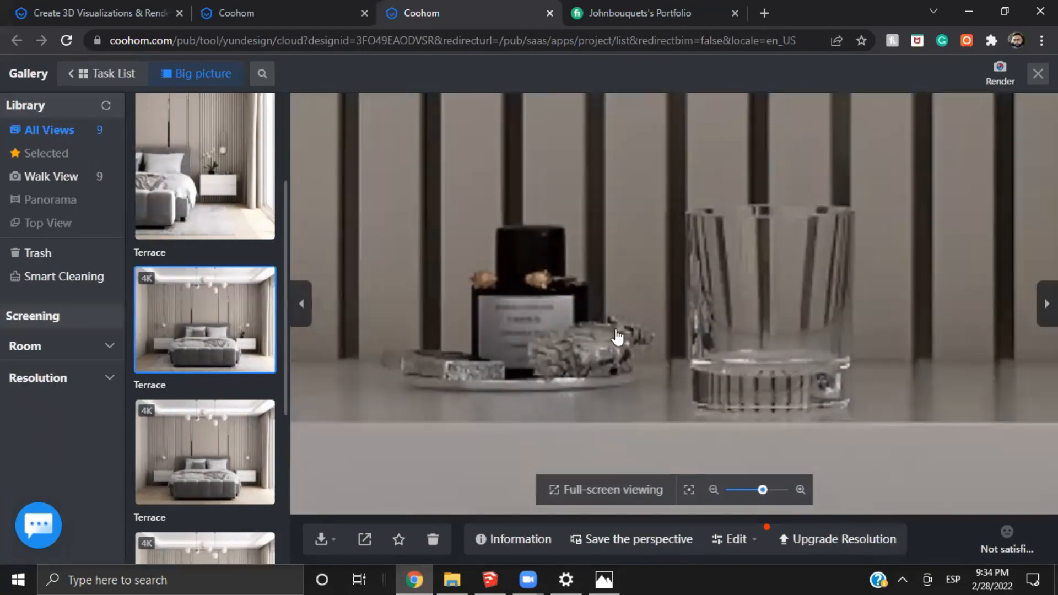
pyautogui.scroll(-2, 551, 397)
pyautogui.scroll(-2, 573, 380)
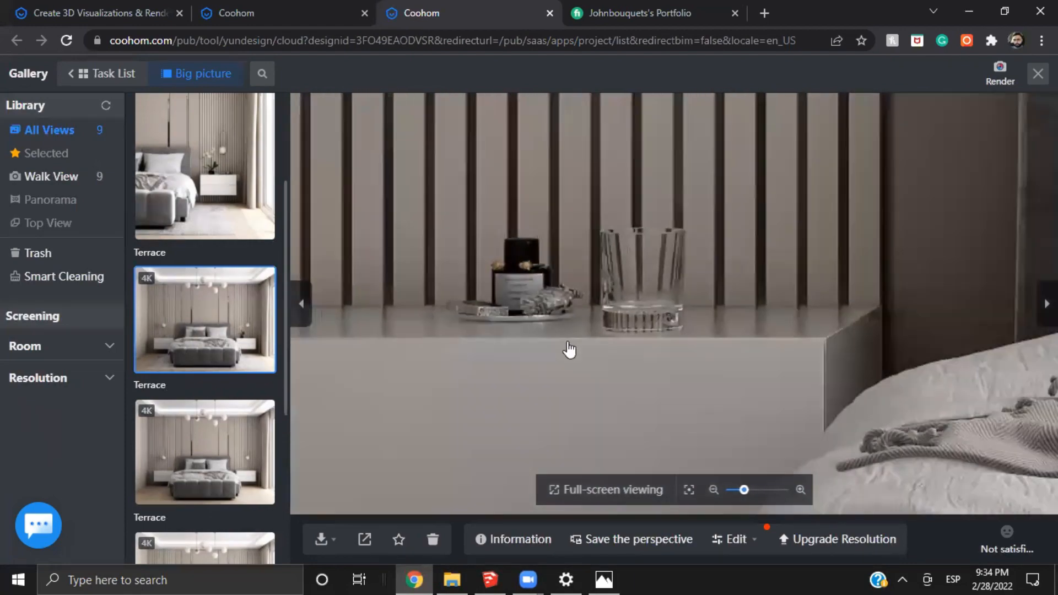
pyautogui.scroll(-2, 716, 364)
pyautogui.scroll(-5, 696, 272)
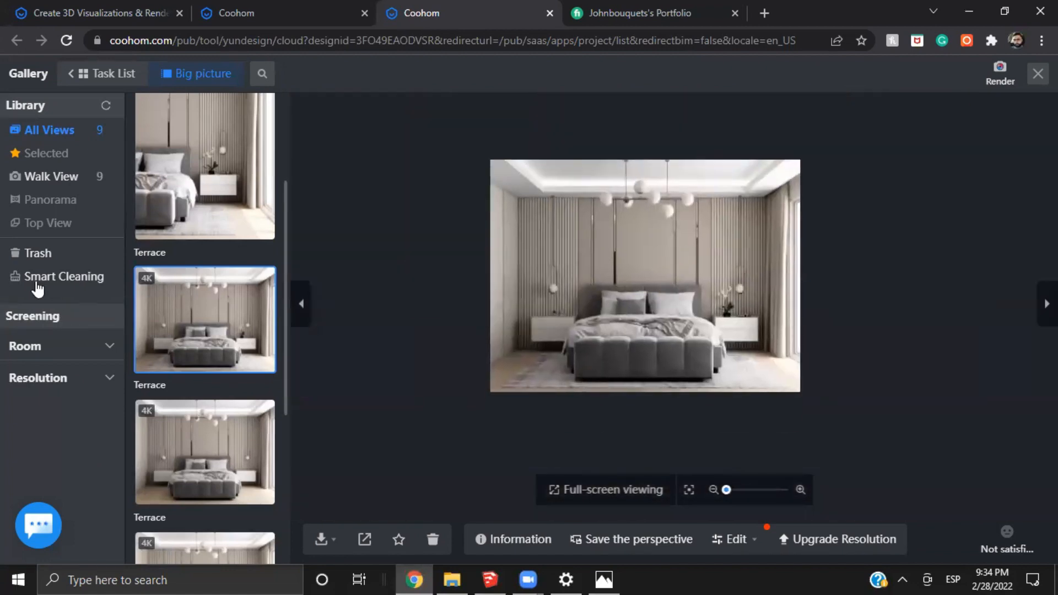
# Open the gallery render of the bare room without curtains or furniture
pyautogui.scroll(-2, 230, 389)
pyautogui.scroll(-3, 231, 389)
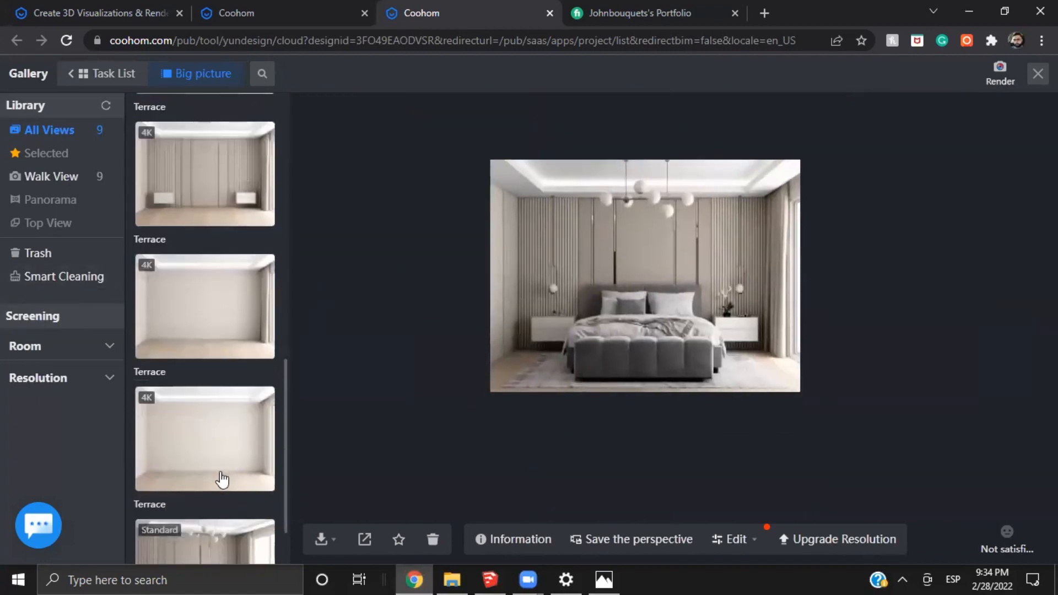
pyautogui.click(212, 458)
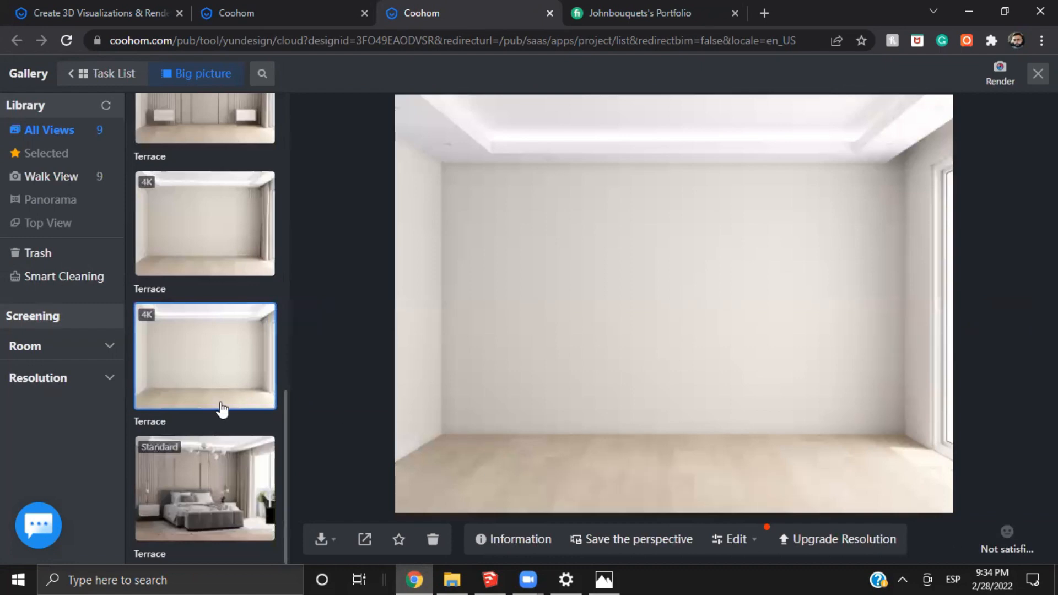
# Open the gallery render with the rug and decor and examine the slatted wall and curtain beside the window
pyautogui.scroll(5, 219, 408)
pyautogui.scroll(2, 220, 408)
pyautogui.scroll(2, 204, 341)
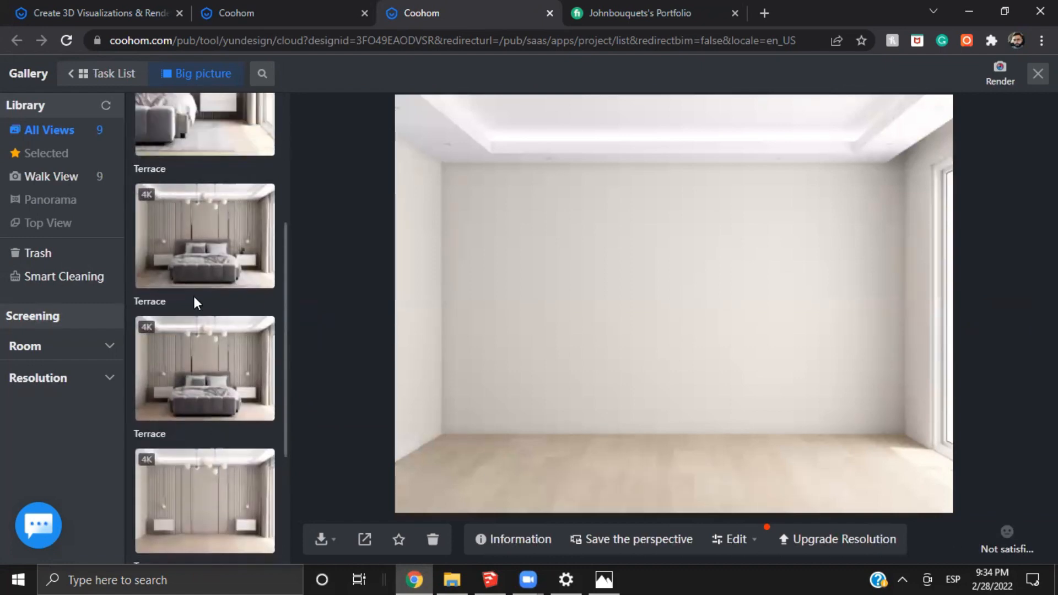
pyautogui.click(194, 242)
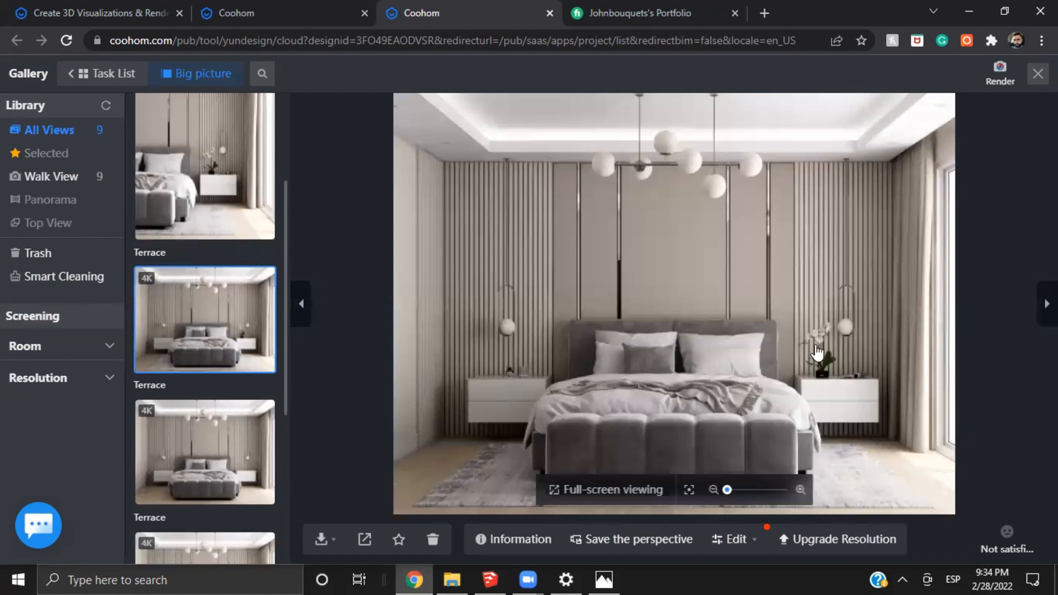
pyautogui.scroll(3, 799, 331)
pyautogui.moveTo(884, 342); pyautogui.dragTo(671, 349)
pyautogui.moveTo(672, 220); pyautogui.dragTo(699, 416)
pyautogui.moveTo(709, 175); pyautogui.dragTo(655, 314)
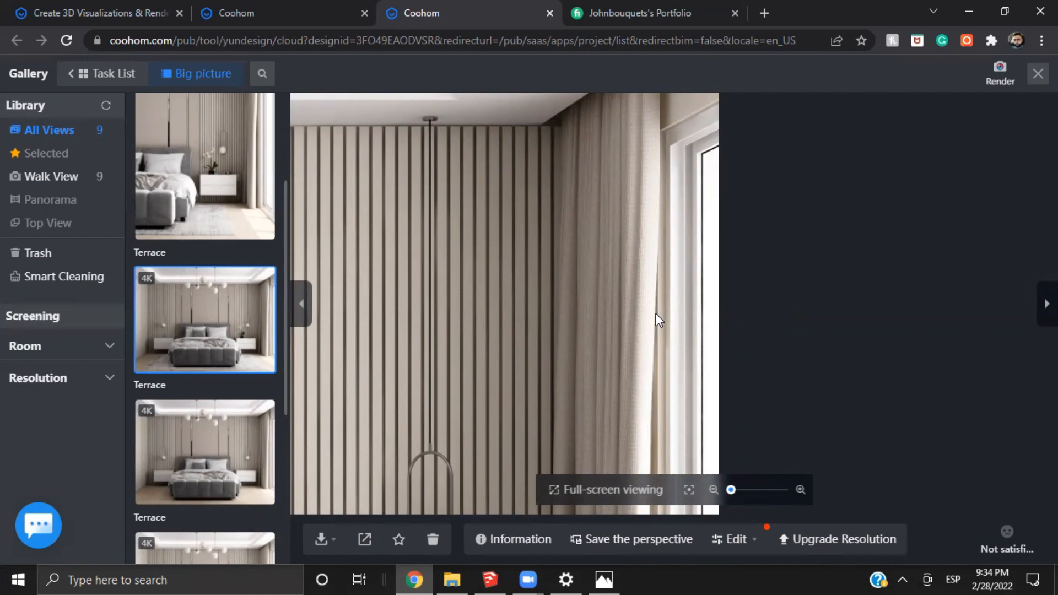
pyautogui.scroll(-5, 375, 370)
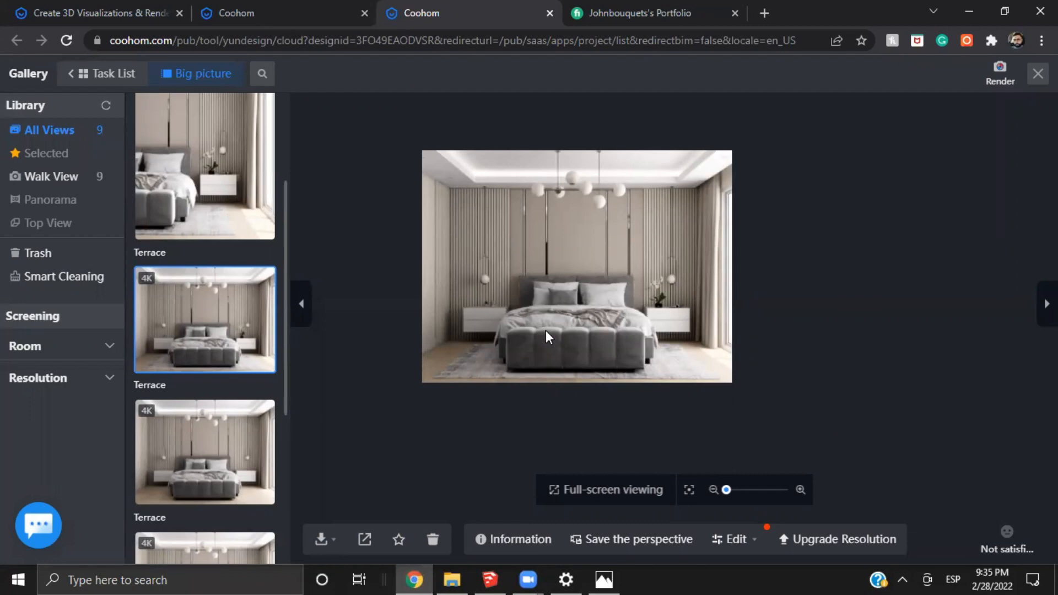
# Examine the headboard wall in the render, comparing its panels and metal strips with the hanging lamps
pyautogui.scroll(5, 488, 262)
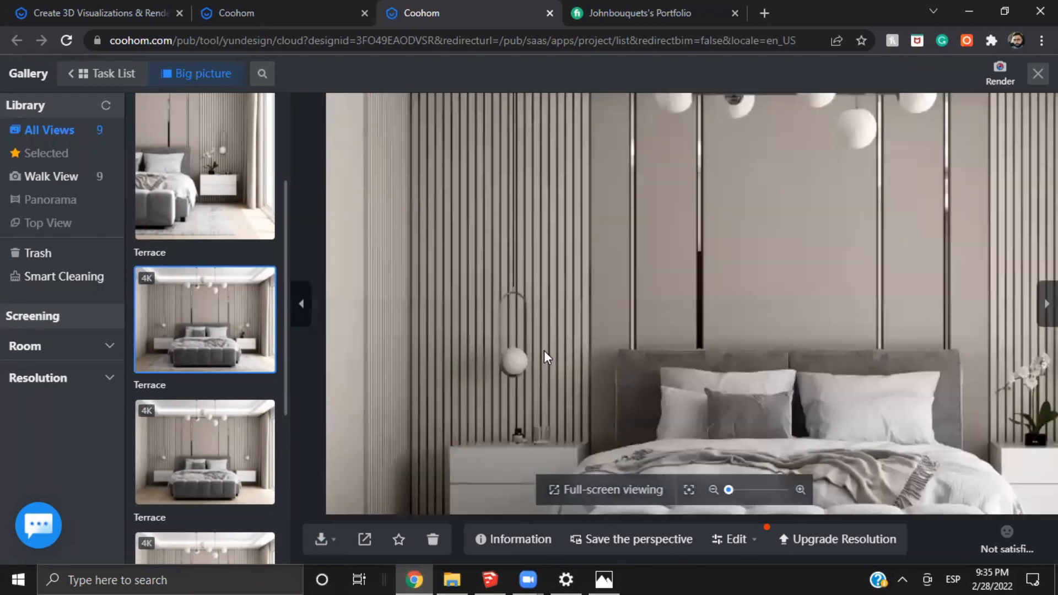
pyautogui.scroll(-5, 661, 308)
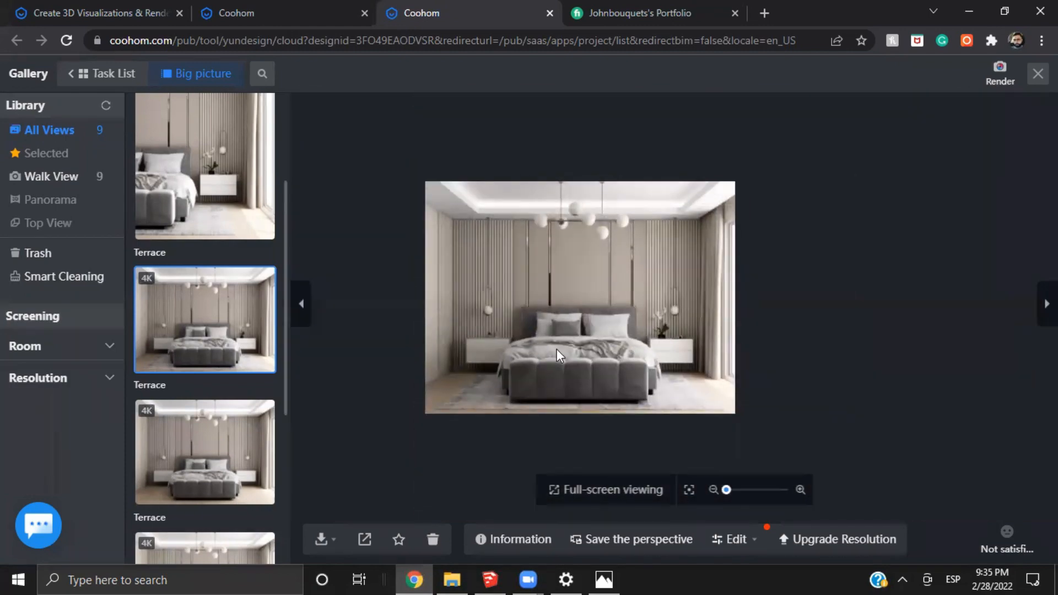
pyautogui.scroll(5, 546, 258)
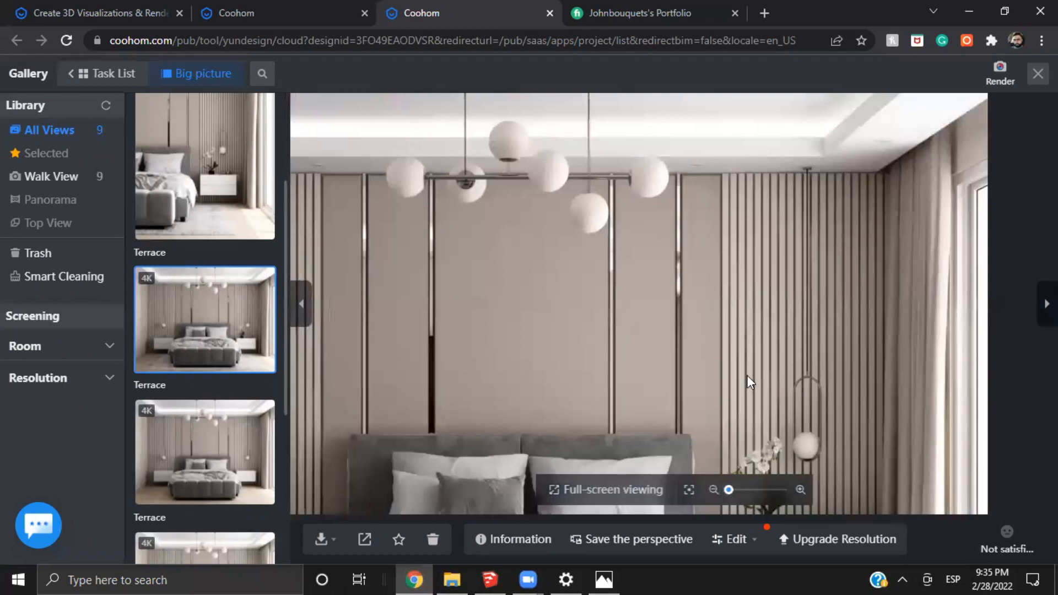
pyautogui.moveTo(746, 374); pyautogui.dragTo(698, 310)
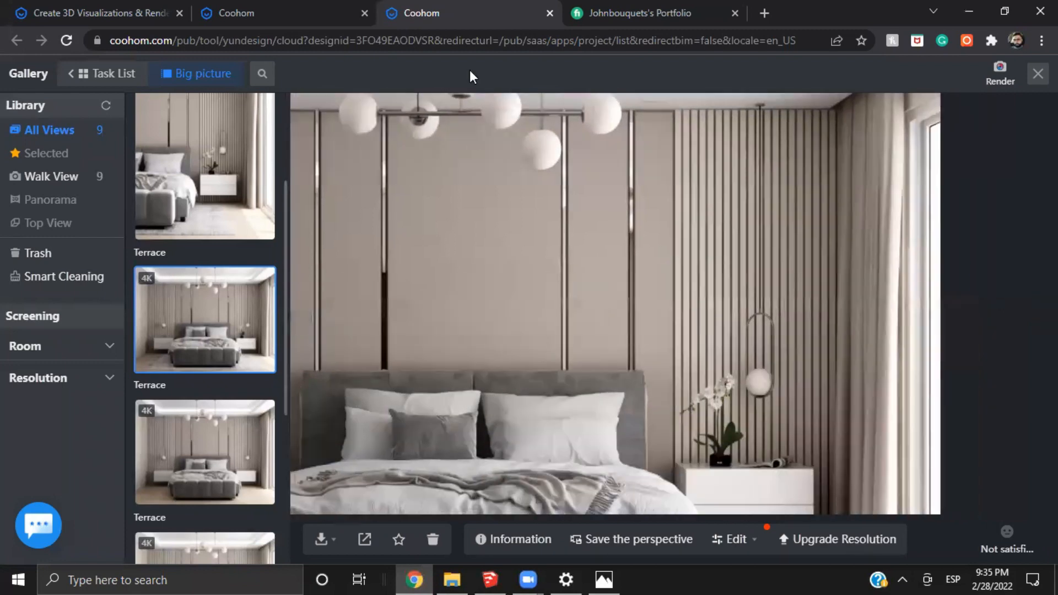
pyautogui.scroll(-5, 630, 342)
pyautogui.scroll(3, 510, 227)
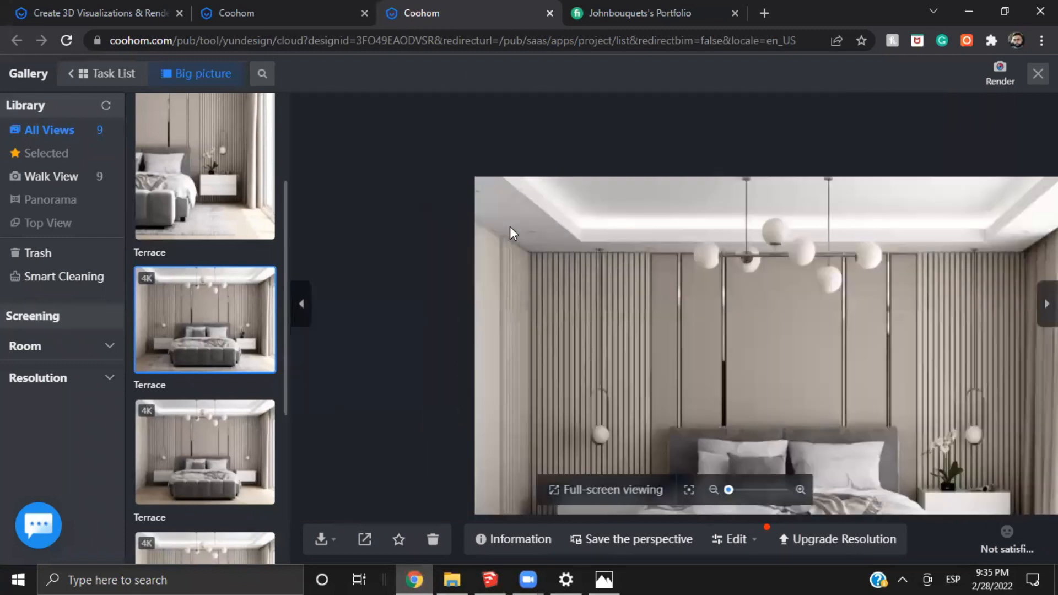
# Examine the recessed downlight and the curtain top in the ceiling corner by the window in the render
pyautogui.scroll(5, 510, 226)
pyautogui.moveTo(885, 440); pyautogui.dragTo(408, 284)
pyautogui.moveTo(785, 282); pyautogui.dragTo(144, 330)
pyautogui.scroll(-2, 680, 310)
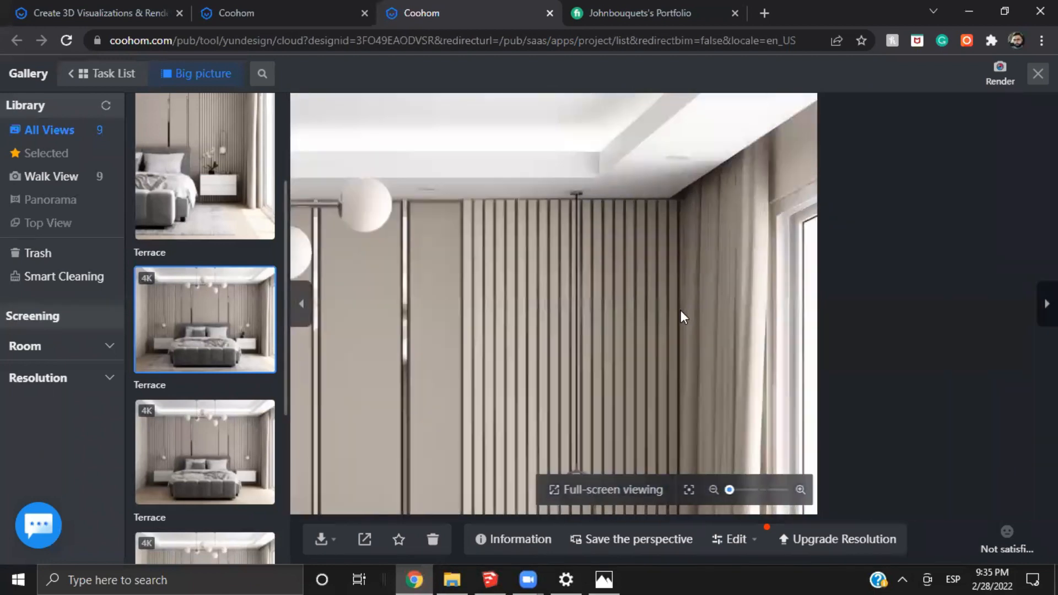
pyautogui.scroll(-3, 689, 349)
pyautogui.scroll(4, 548, 207)
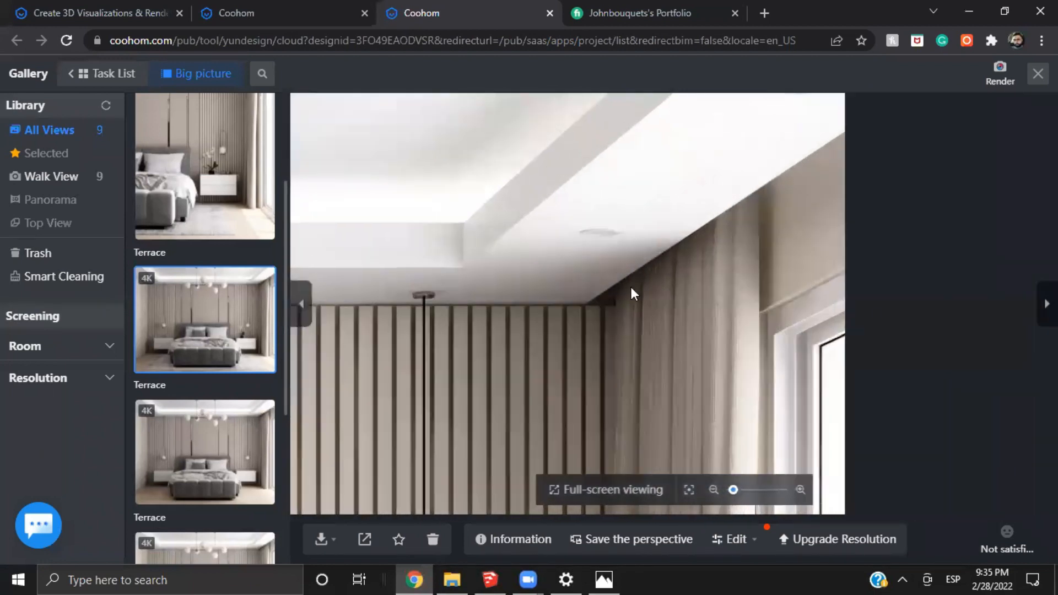
pyautogui.scroll(2, 585, 195)
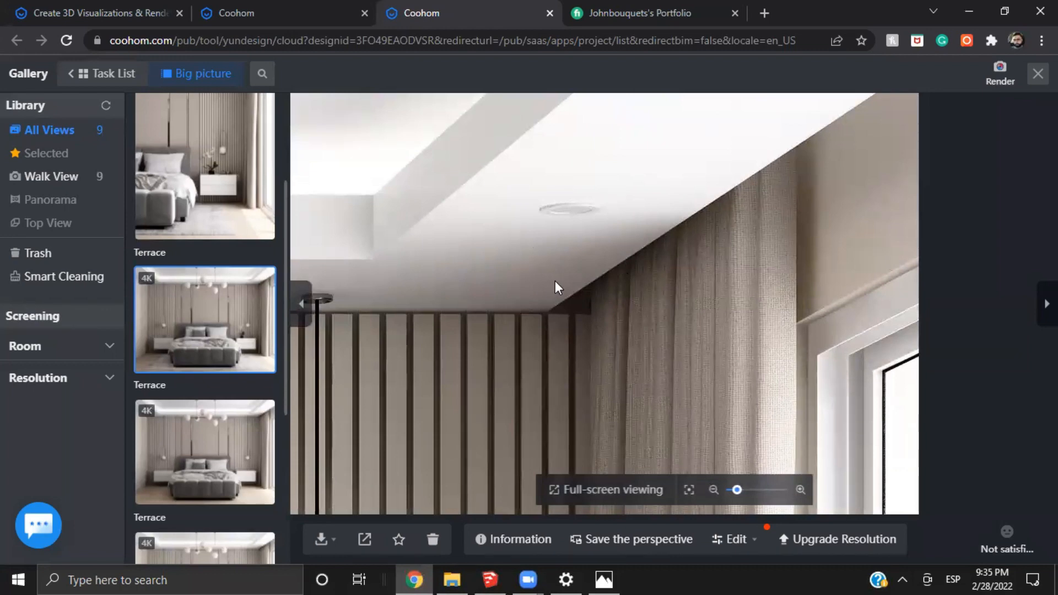
pyautogui.scroll(-4, 487, 358)
pyautogui.moveTo(477, 372)
pyautogui.mouseDown()
pyautogui.moveTo(610, 264)
pyautogui.moveTo(481, 301)
pyautogui.moveTo(636, 288)
pyautogui.moveTo(743, 256)
pyautogui.mouseUp()
pyautogui.scroll(3, 522, 286)
pyautogui.moveTo(682, 325); pyautogui.dragTo(994, 285)
pyautogui.scroll(-3, 495, 240)
pyautogui.moveTo(494, 240)
pyautogui.mouseDown()
pyautogui.moveTo(793, 388)
pyautogui.moveTo(702, 326)
pyautogui.moveTo(702, 137)
pyautogui.mouseUp()
pyautogui.moveTo(630, 141); pyautogui.dragTo(605, 316)
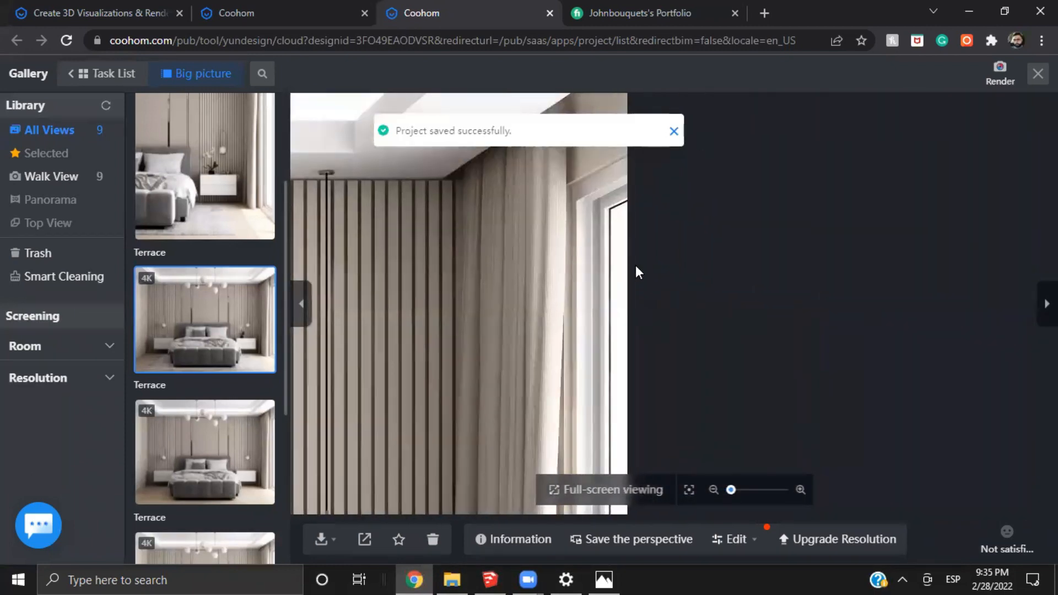
# Examine the recessed ceiling downlights along the headboard wall in the render up close
pyautogui.moveTo(486, 264); pyautogui.dragTo(606, 304)
pyautogui.moveTo(508, 296); pyautogui.dragTo(743, 303)
pyautogui.moveTo(410, 231); pyautogui.dragTo(474, 240)
pyautogui.scroll(2, 544, 206)
pyautogui.scroll(3, 543, 207)
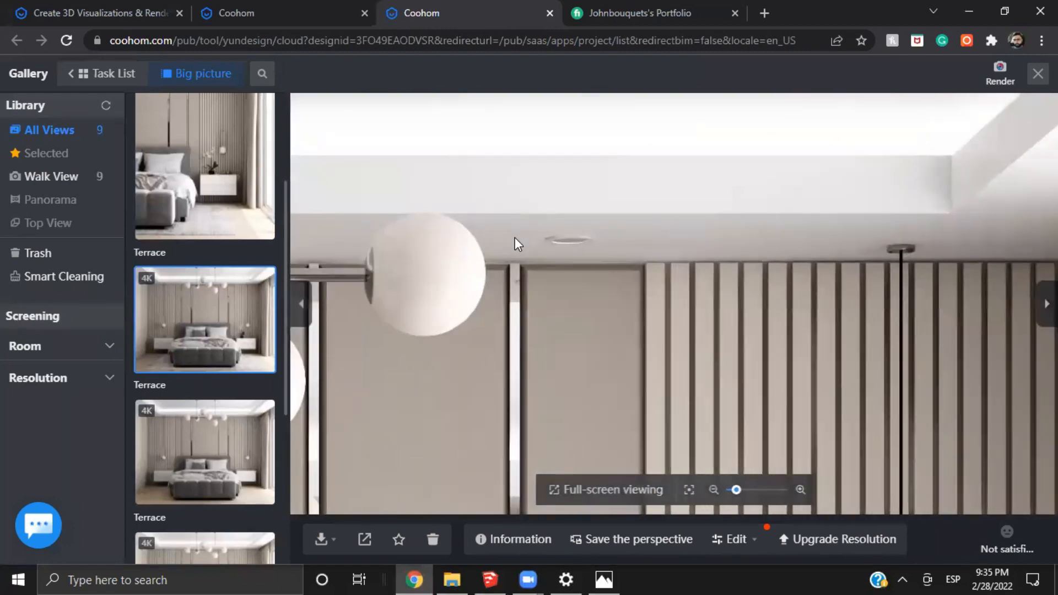
pyautogui.moveTo(366, 331); pyautogui.dragTo(815, 267)
pyautogui.moveTo(408, 333)
pyautogui.mouseDown()
pyautogui.moveTo(596, 338)
pyautogui.moveTo(698, 392)
pyautogui.mouseUp()
pyautogui.moveTo(717, 270); pyautogui.dragTo(931, 267)
pyautogui.moveTo(321, 248); pyautogui.dragTo(637, 253)
pyautogui.scroll(2, 635, 254)
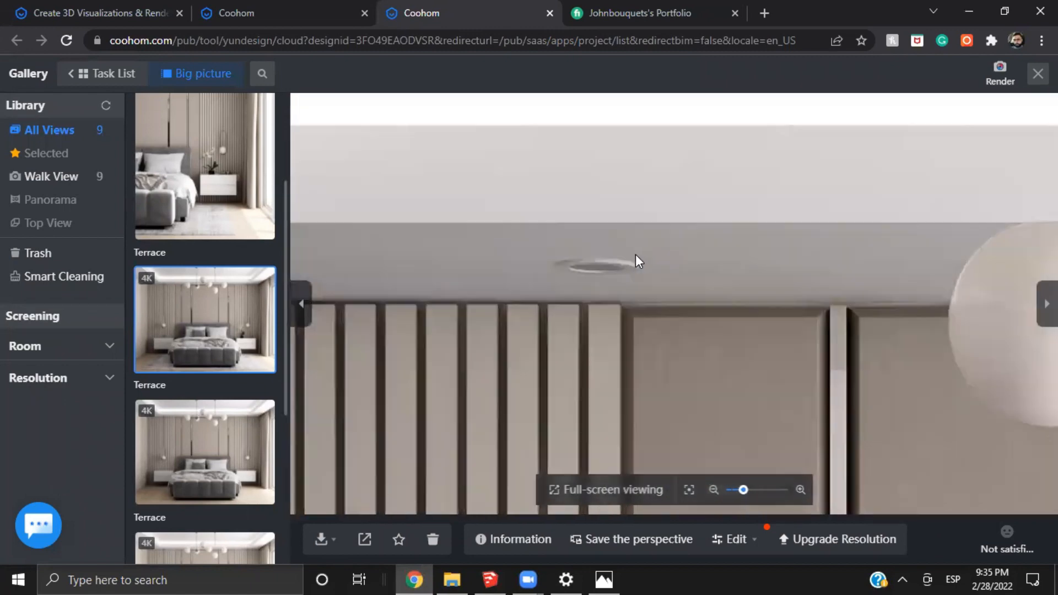
pyautogui.scroll(-5, 639, 259)
# Examine the cove lighting and downlights at the ceiling corner away from the window, then the chandelier and whole render
pyautogui.moveTo(337, 232); pyautogui.dragTo(508, 269)
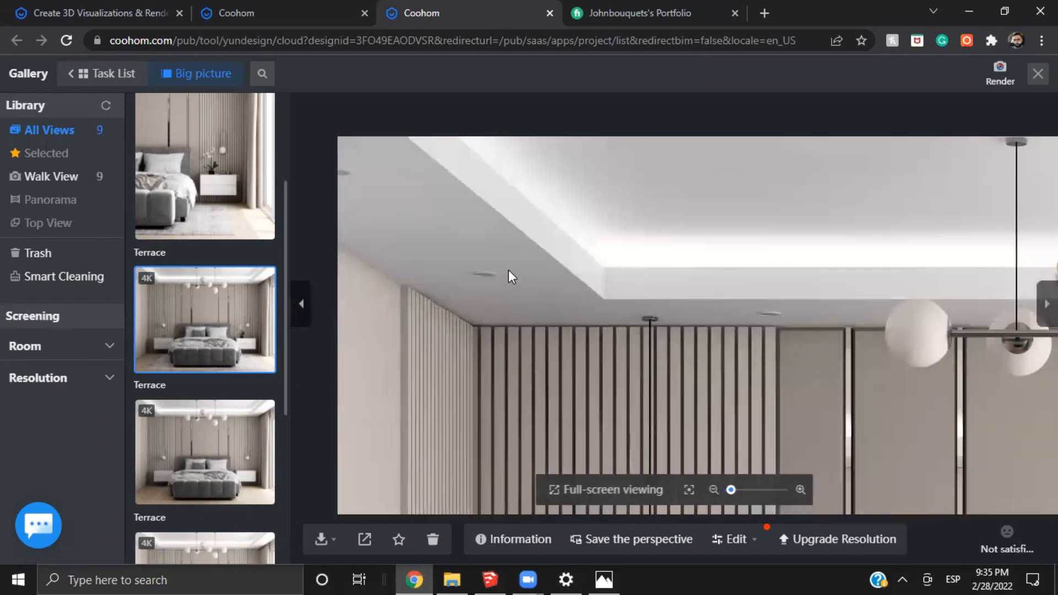
pyautogui.scroll(2, 487, 269)
pyautogui.scroll(-2, 527, 284)
pyautogui.moveTo(693, 332); pyautogui.dragTo(564, 263)
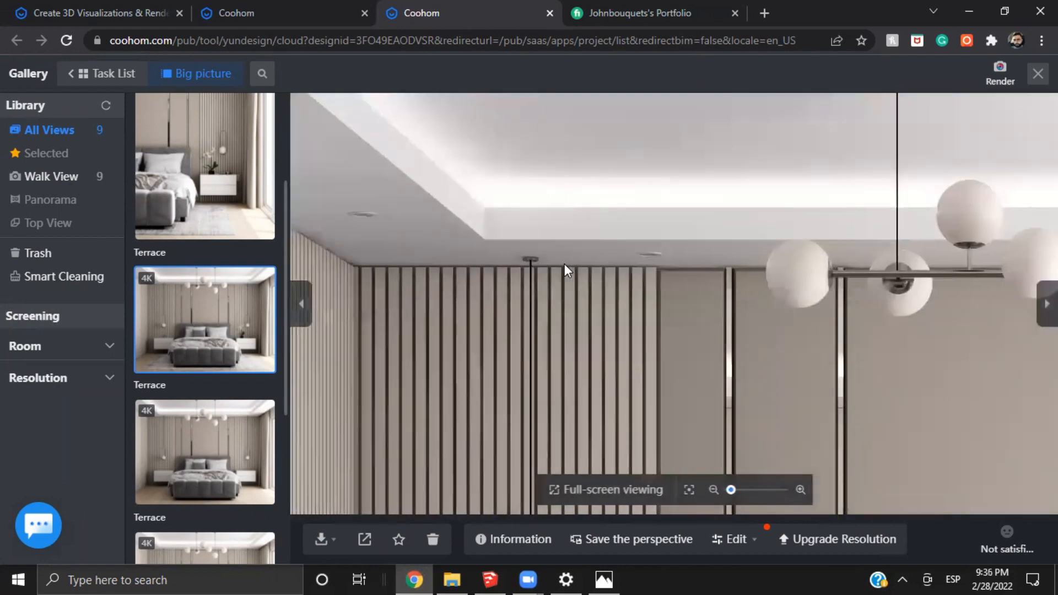
pyautogui.scroll(-1, 732, 303)
pyautogui.moveTo(936, 323); pyautogui.dragTo(715, 245)
pyautogui.scroll(-2, 719, 281)
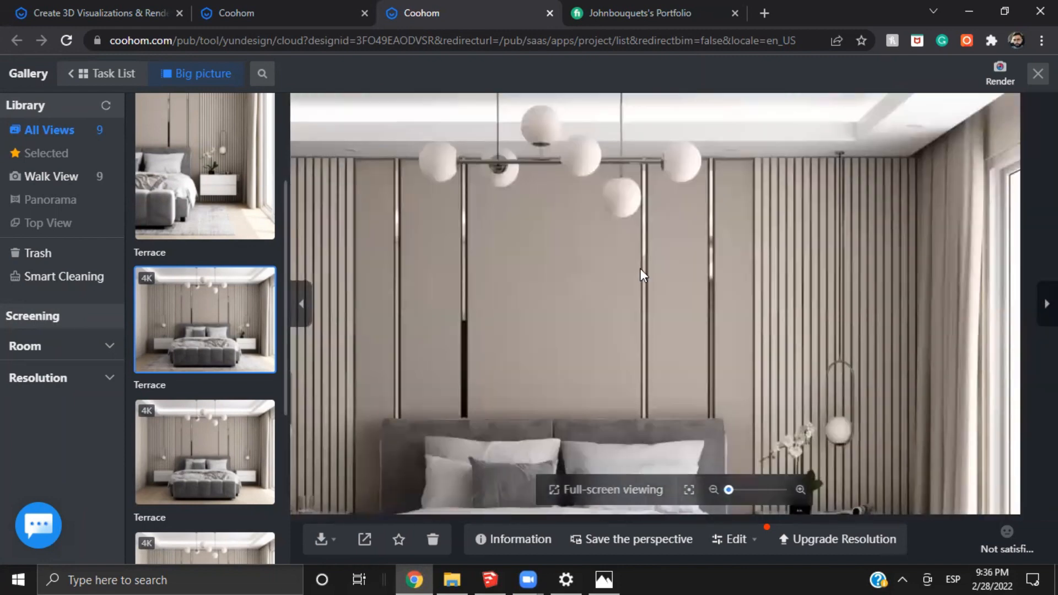
pyautogui.scroll(2, 696, 197)
pyautogui.scroll(-3, 620, 292)
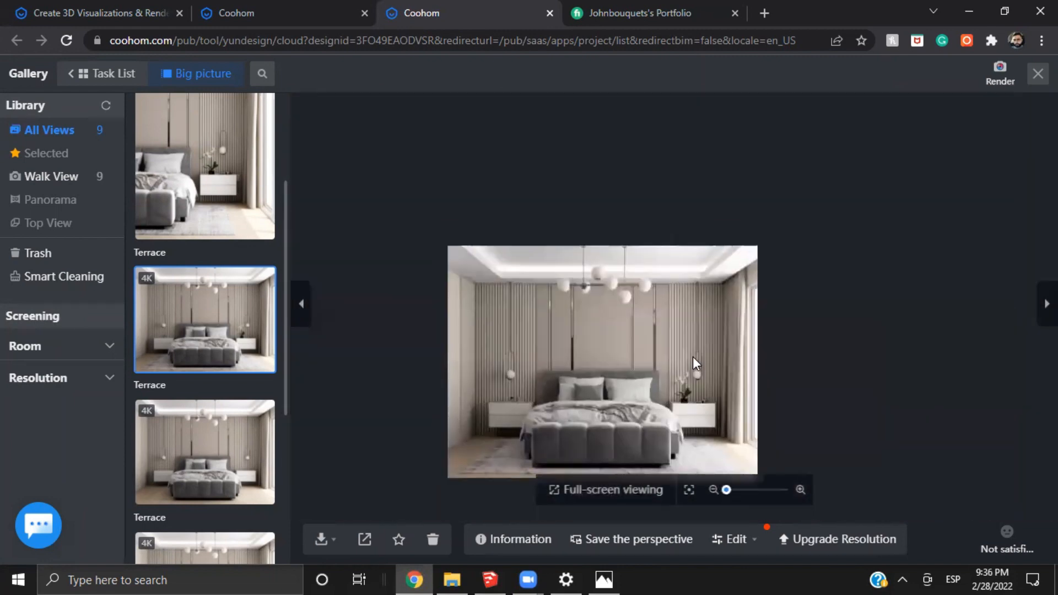
# Close the gallery and open the recessed ceiling downlight near the window in the Material Editor
pyautogui.click(1038, 74)
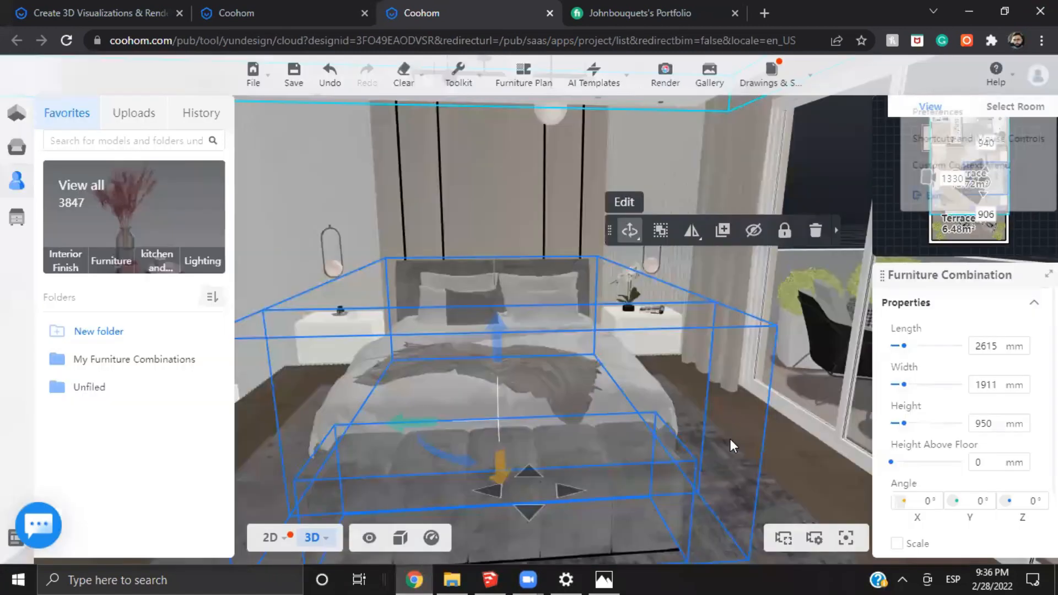
pyautogui.moveTo(714, 481); pyautogui.dragTo(696, 508)
pyautogui.scroll(3, 607, 252)
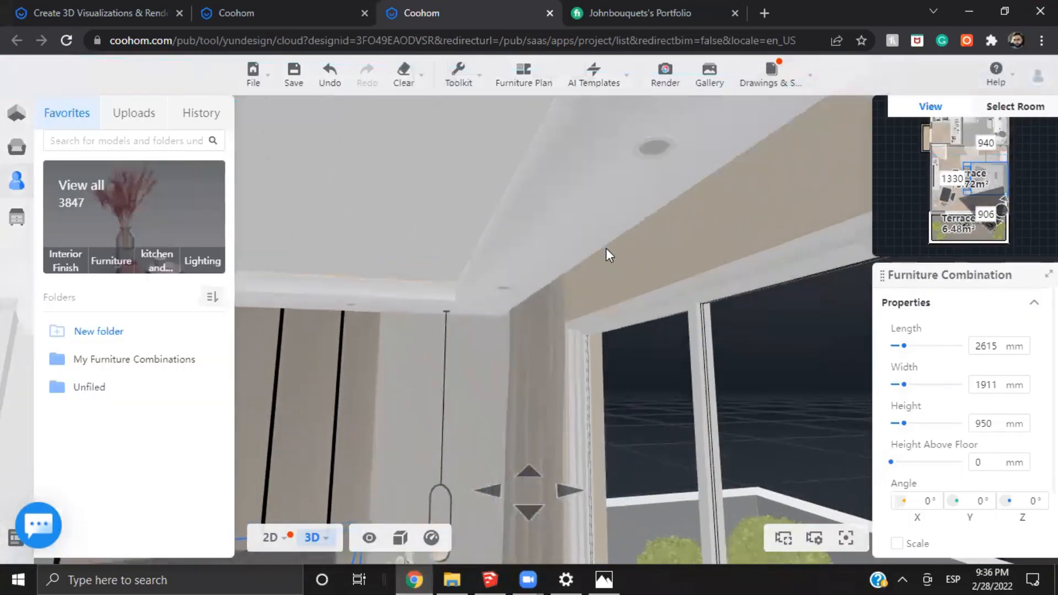
pyautogui.click(647, 130)
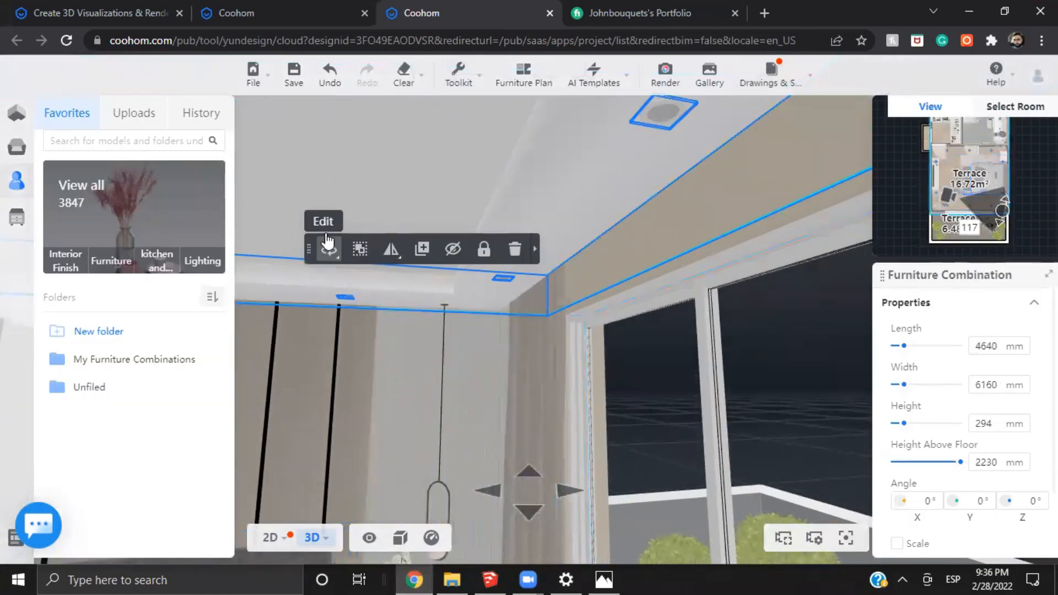
pyautogui.click(836, 100)
pyautogui.click(674, 122)
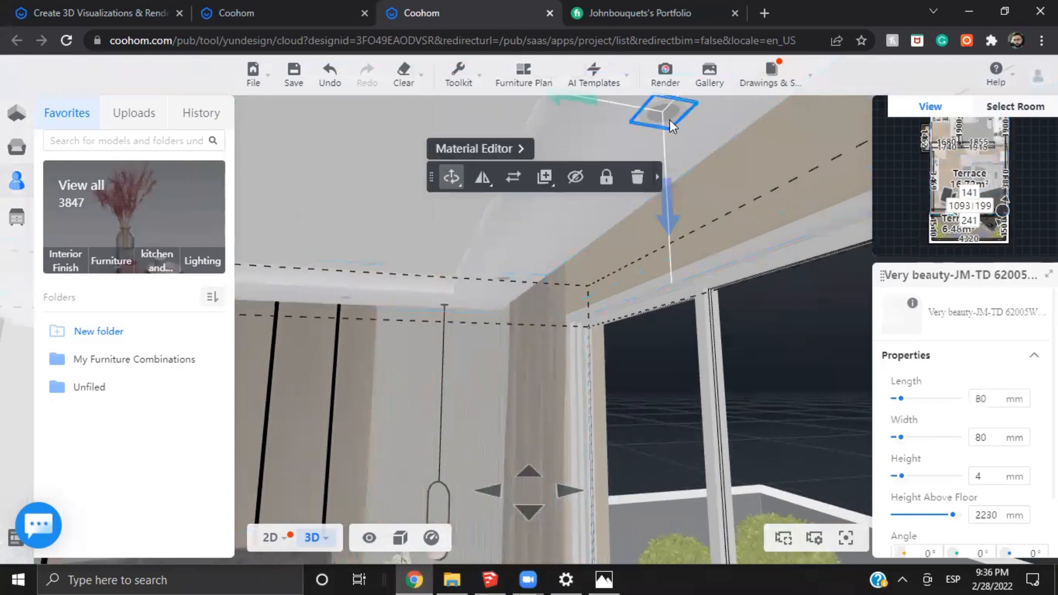
pyautogui.click(460, 150)
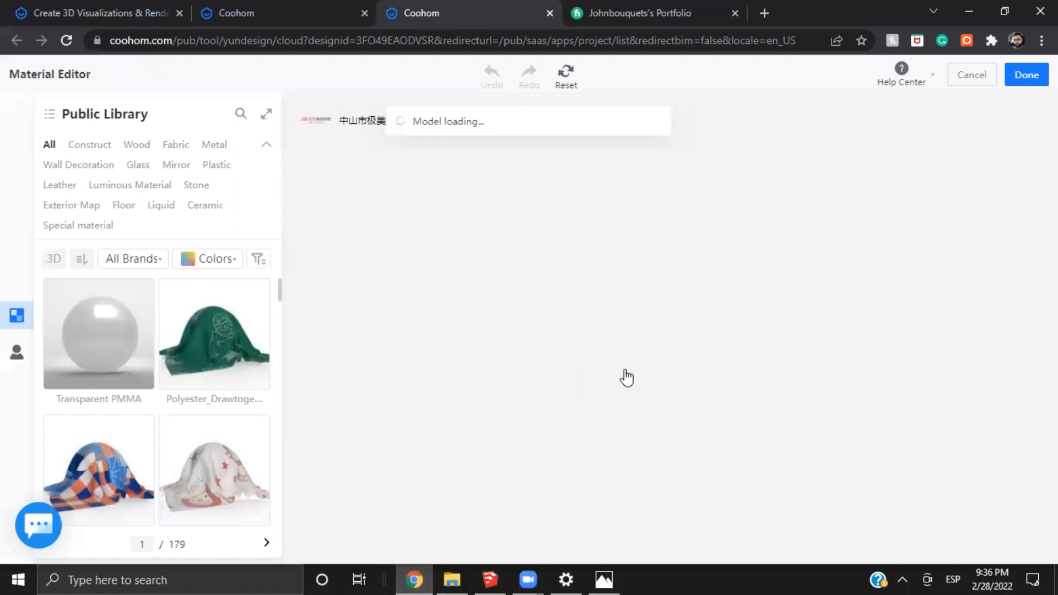
# Reset the material of the downlight's central lens to default and inspect the fixture from several angles
pyautogui.moveTo(756, 411); pyautogui.dragTo(567, 337)
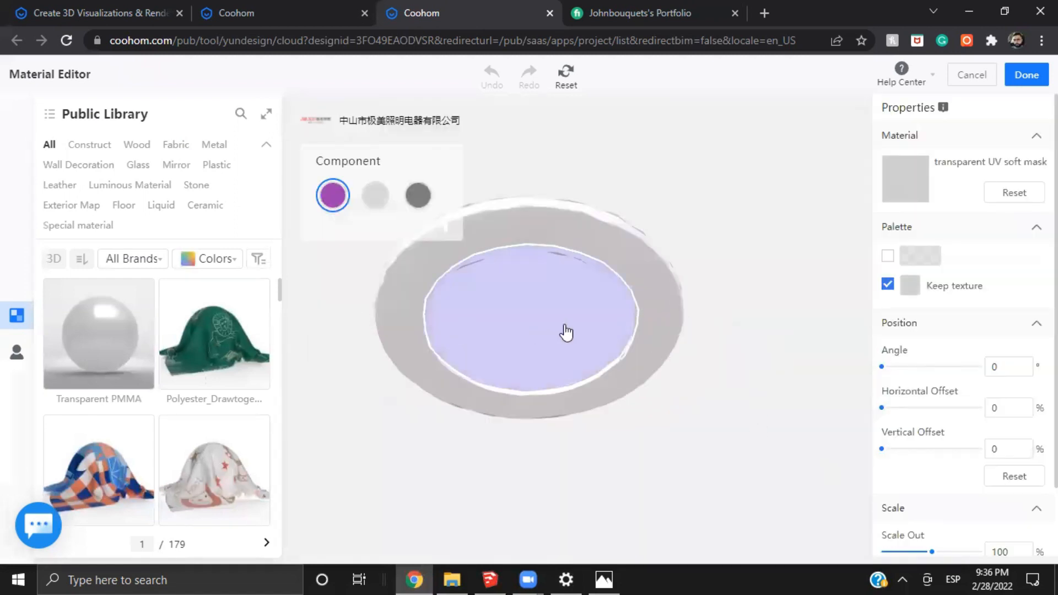
pyautogui.click(1033, 197)
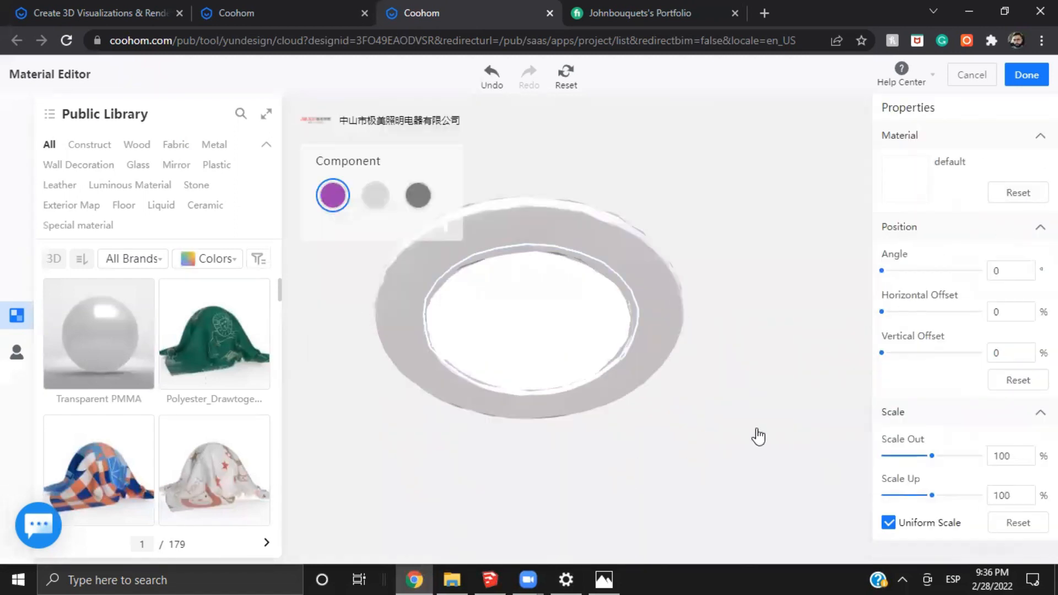
pyautogui.moveTo(758, 437); pyautogui.dragTo(544, 350)
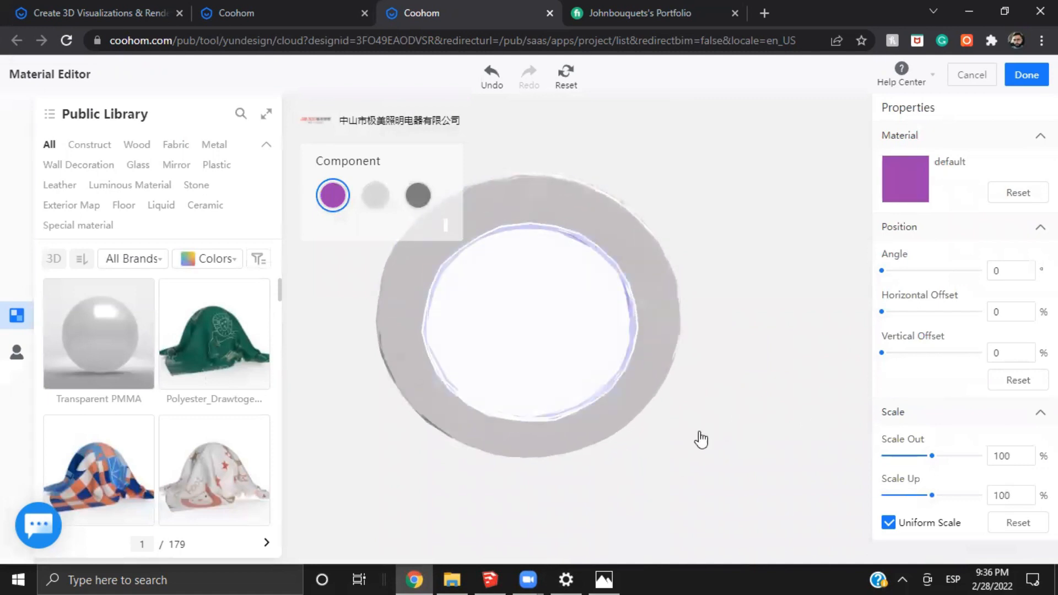
pyautogui.moveTo(656, 302); pyautogui.dragTo(798, 461)
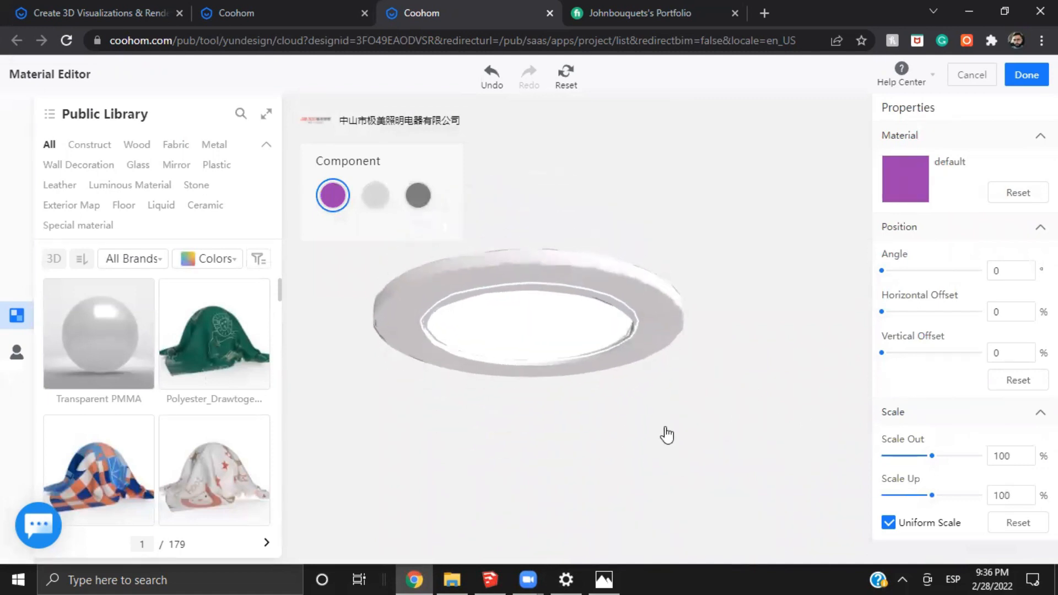
# Apply the transparent UV soft plastic material to the downlight's central lens and save the material edit
pyautogui.click(226, 165)
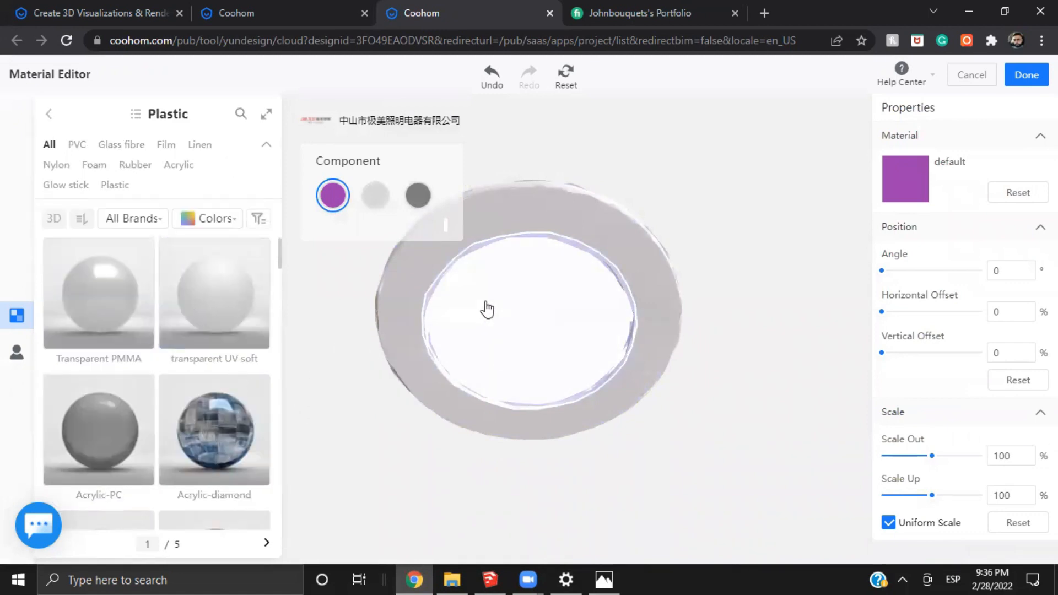
pyautogui.scroll(-3, 487, 309)
pyautogui.moveTo(487, 309); pyautogui.dragTo(753, 521)
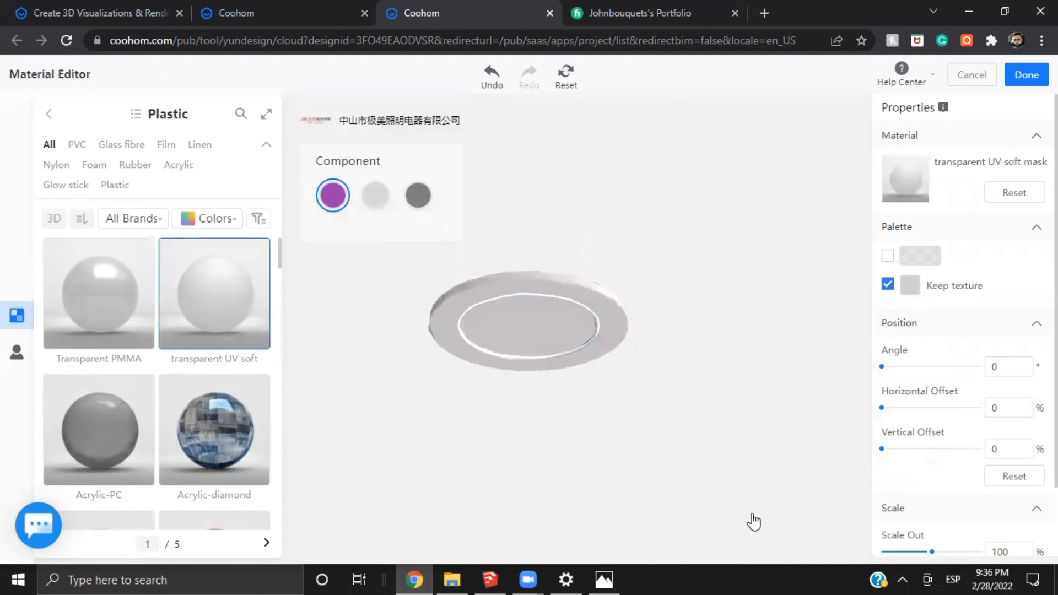
pyautogui.moveTo(620, 485); pyautogui.dragTo(533, 359)
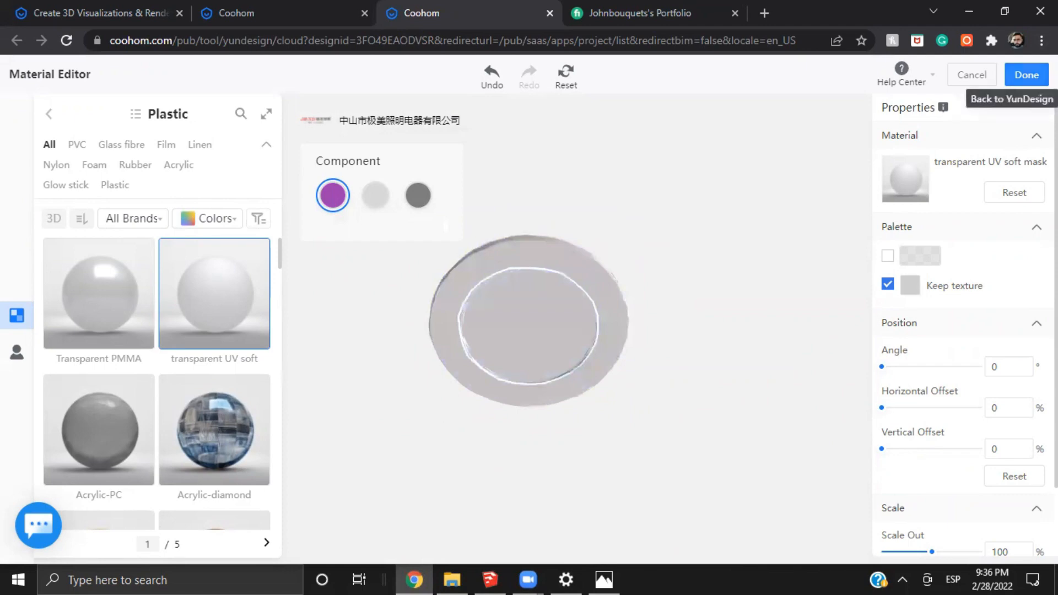
pyautogui.click(1026, 75)
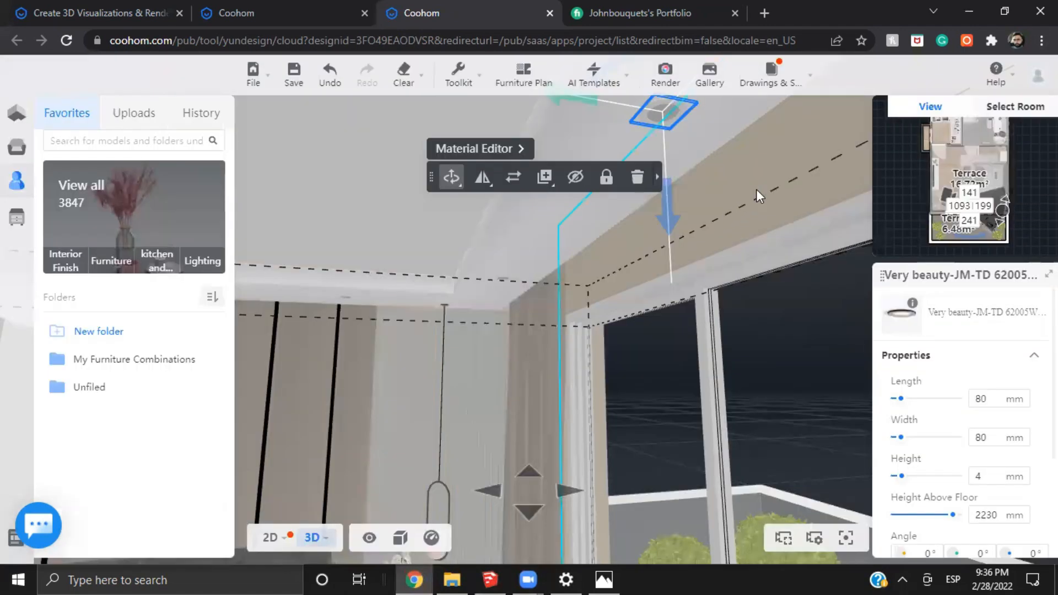
# Look over the bed, nightstands and rug in the 3D bedroom scene, leaving the Material Editor without changes
pyautogui.moveTo(758, 196); pyautogui.dragTo(834, 139)
pyautogui.scroll(-3, 492, 282)
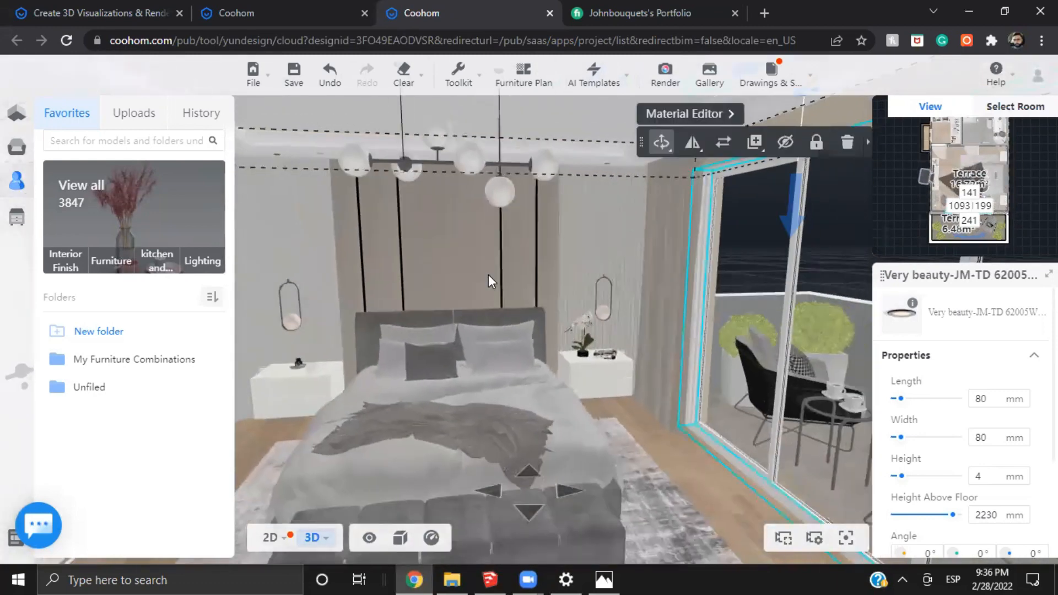
pyautogui.scroll(-2, 492, 282)
pyautogui.moveTo(573, 246); pyautogui.dragTo(560, 255)
pyautogui.click(700, 187)
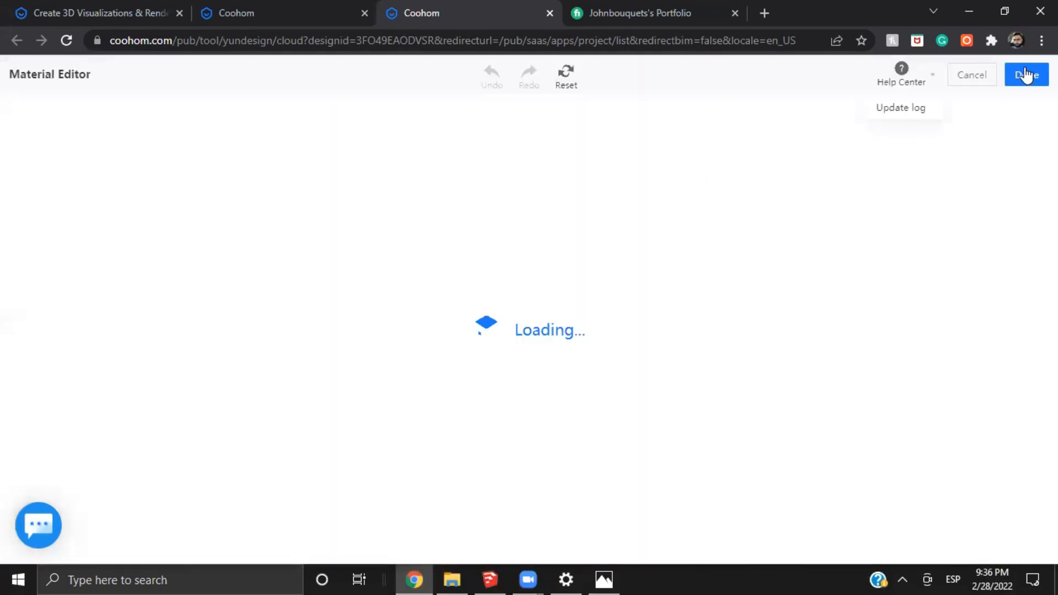
pyautogui.click(973, 80)
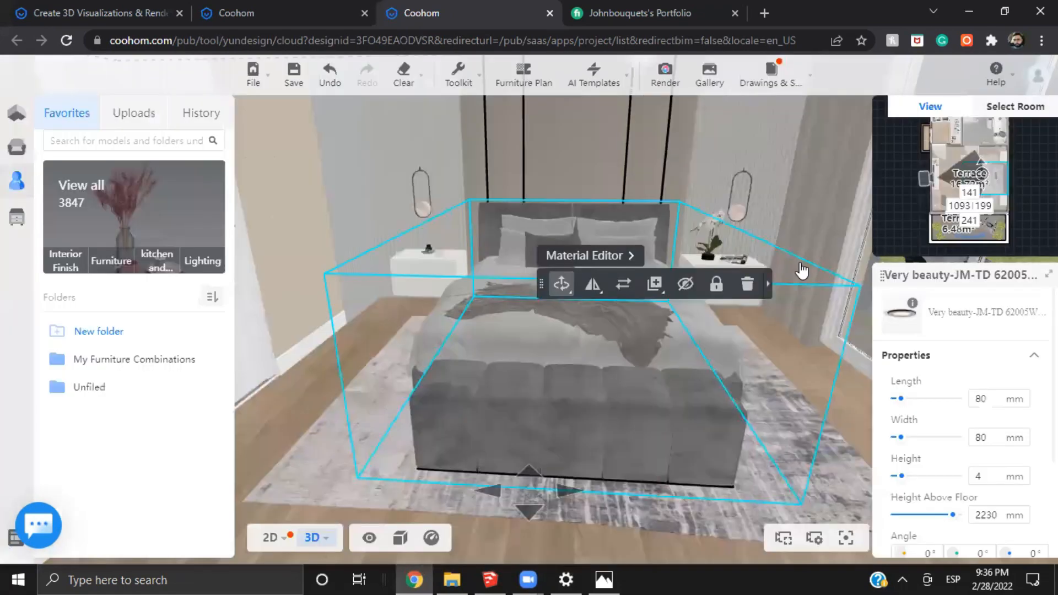
# Look over the bed, bench and curtains toward the terrace door in the 3D bedroom scene
pyautogui.moveTo(766, 378); pyautogui.dragTo(758, 384)
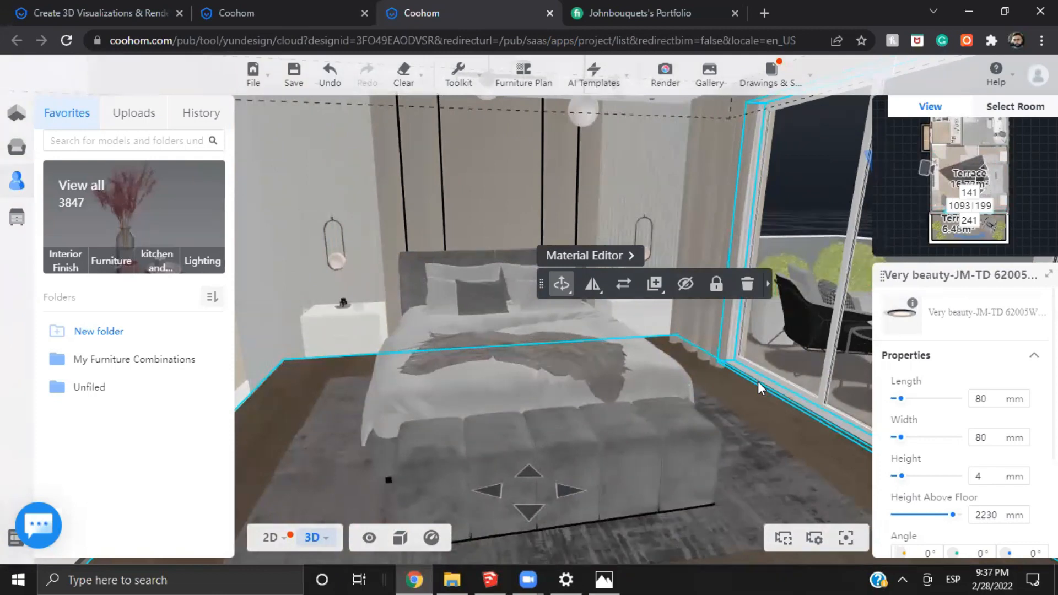
pyautogui.scroll(-5, 717, 374)
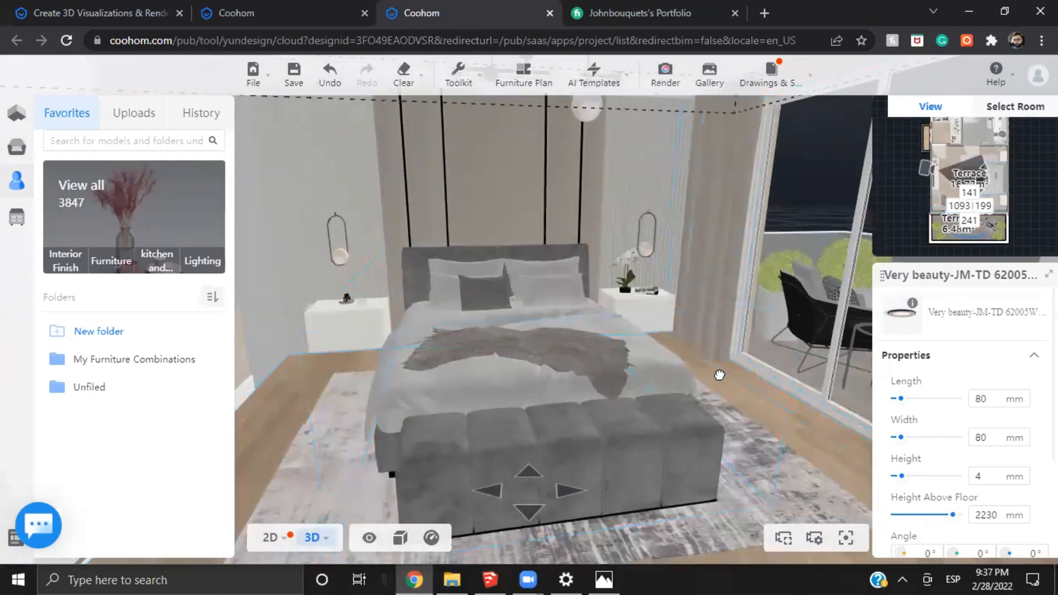
pyautogui.scroll(4, 717, 374)
pyautogui.moveTo(718, 375); pyautogui.dragTo(793, 388)
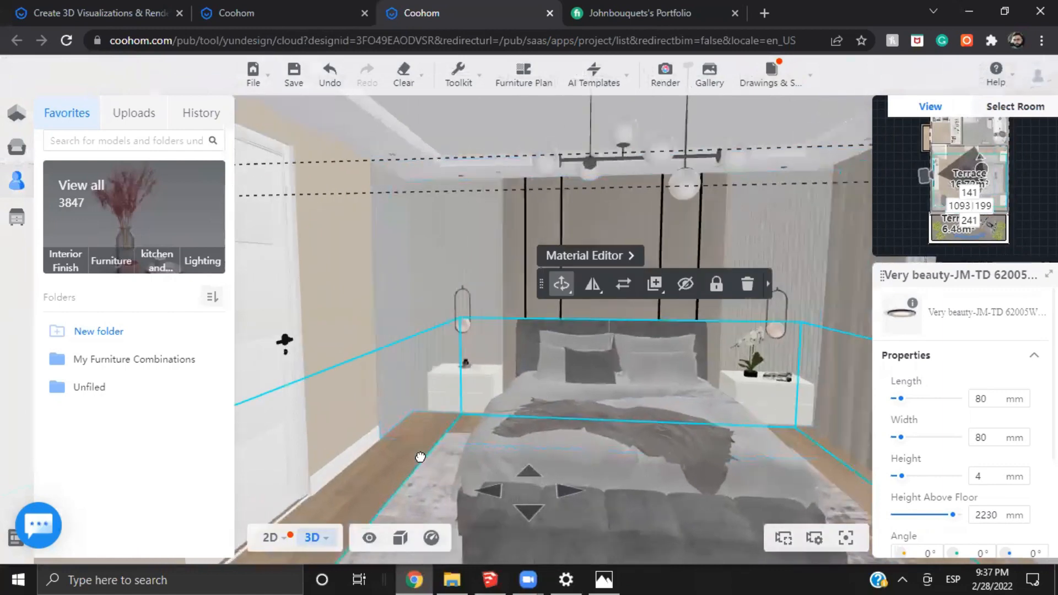
pyautogui.moveTo(420, 456); pyautogui.dragTo(446, 481)
pyautogui.scroll(2, 347, 399)
# Select the ceiling model and examine its recessed edge above the headboard wall, pendants and terrace door from several angles
pyautogui.moveTo(344, 398); pyautogui.dragTo(410, 229)
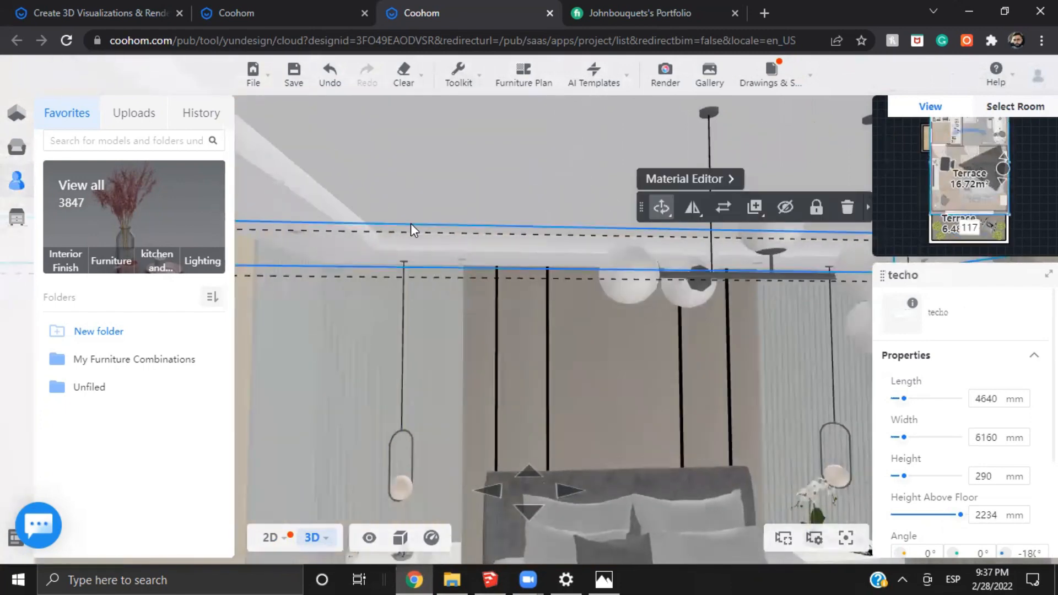
pyautogui.moveTo(308, 308); pyautogui.dragTo(358, 294)
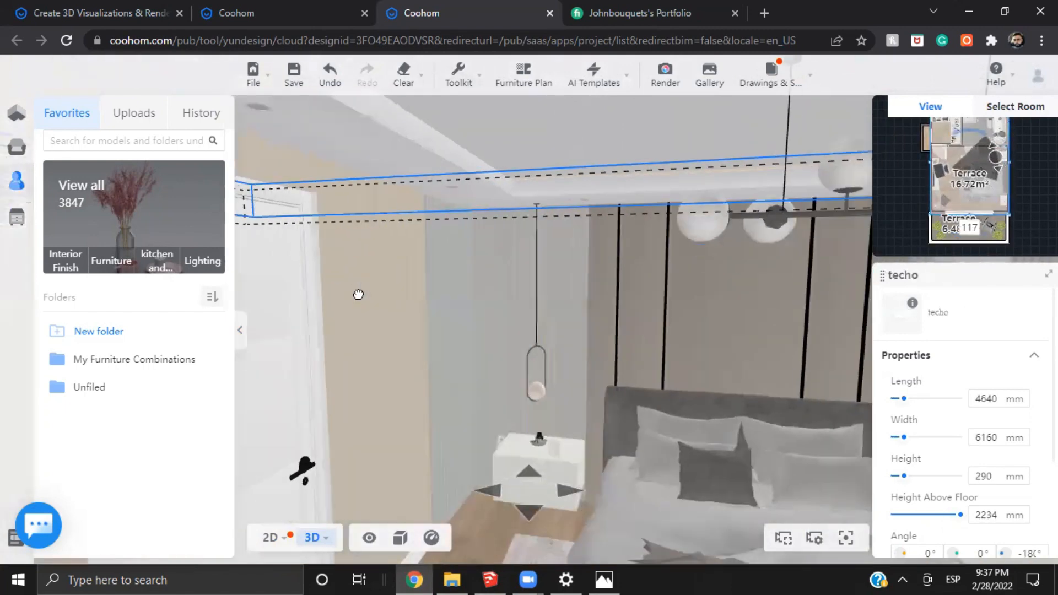
pyautogui.moveTo(426, 306); pyautogui.dragTo(723, 302)
pyautogui.moveTo(697, 341); pyautogui.dragTo(371, 331)
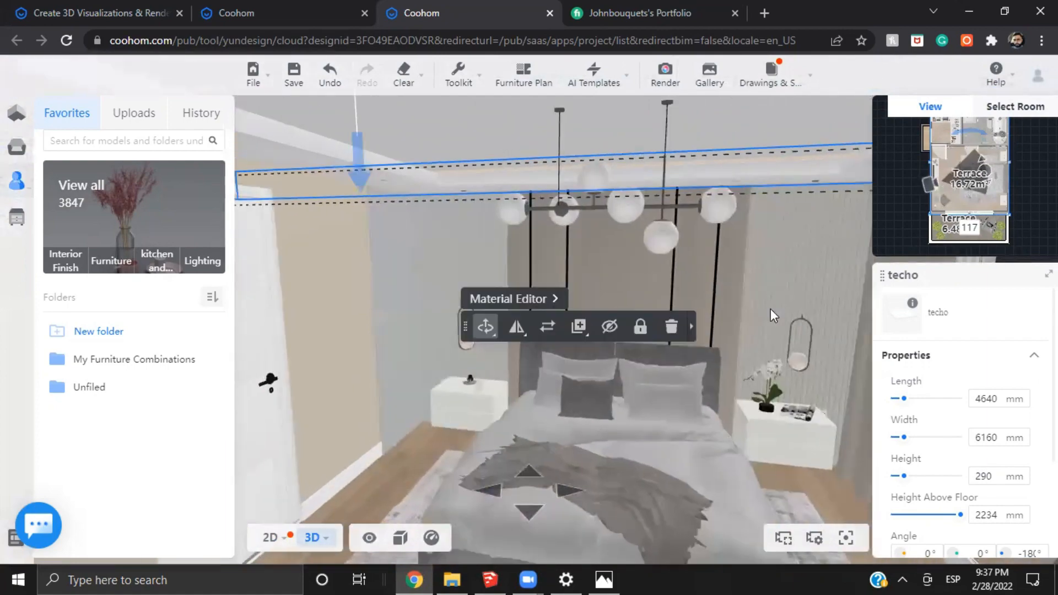
pyautogui.moveTo(731, 302); pyautogui.dragTo(602, 312)
pyautogui.press('s')
pyautogui.press('e')
pyautogui.moveTo(556, 346); pyautogui.dragTo(701, 317)
pyautogui.press('d')
pyautogui.press('w')
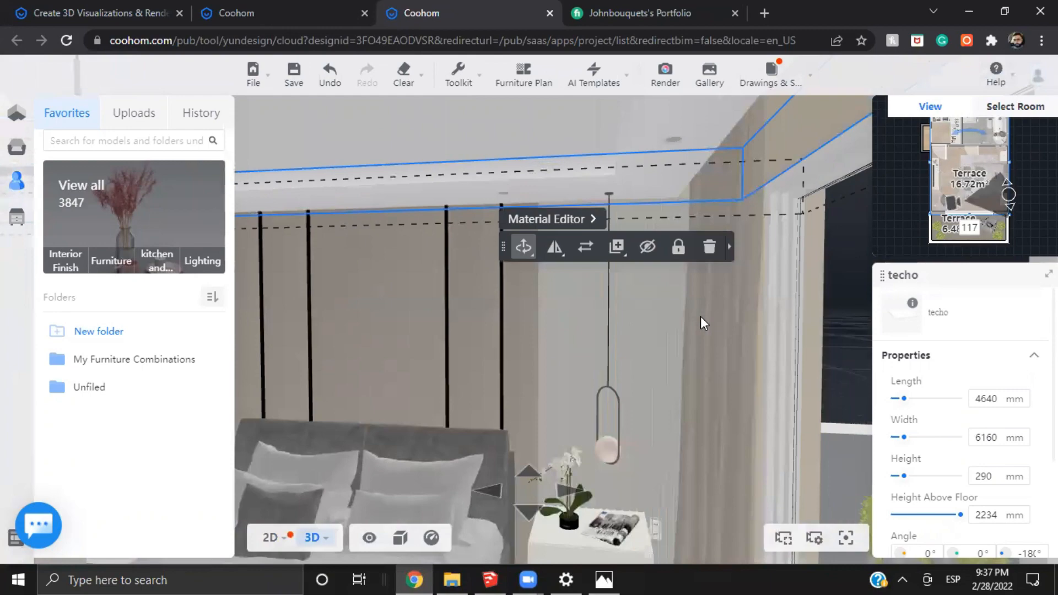
pyautogui.press('s')
pyautogui.press('a')
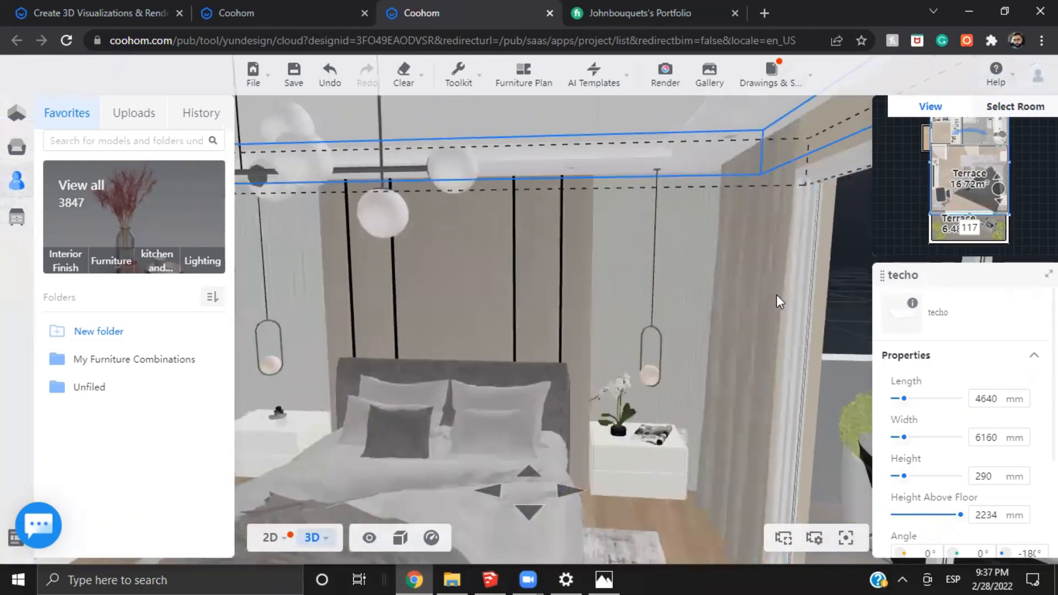
pyautogui.press('w')
pyautogui.moveTo(779, 300); pyautogui.dragTo(698, 308)
pyautogui.press('s')
pyautogui.press('d')
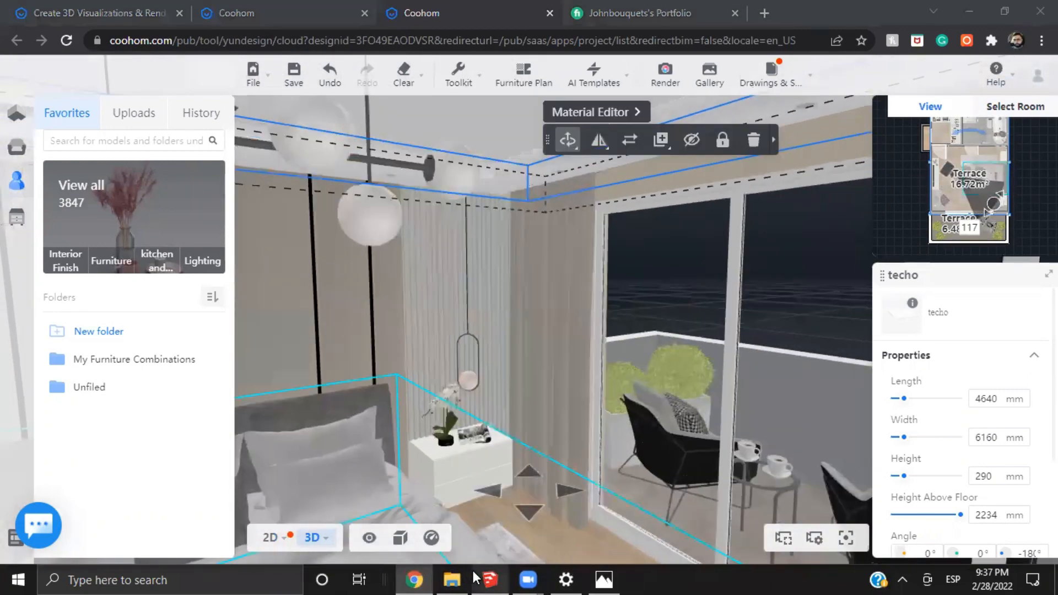
# Switch to the SketchUp model project2 and inspect the bedroom's slatted wall panels, nightstands and bed up close
pyautogui.click(484, 578)
pyautogui.keyDown('shift'); pyautogui.moveTo(499, 381); pyautogui.dragTo(309, 518, button='middle'); pyautogui.keyUp('shift')
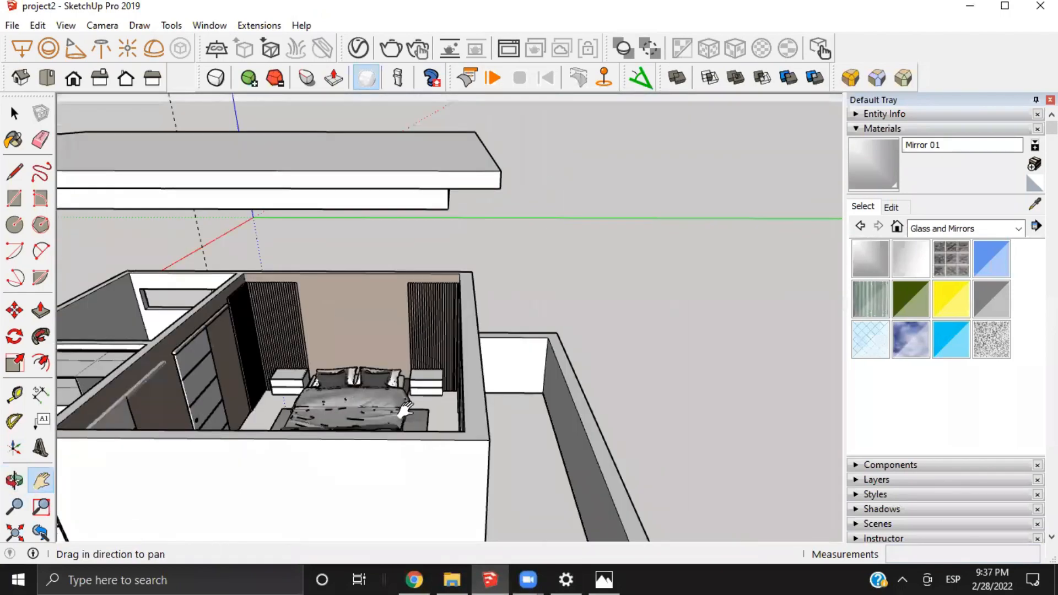
pyautogui.keyDown('shift'); pyautogui.moveTo(256, 308); pyautogui.dragTo(300, 328, button='middle'); pyautogui.keyUp('shift')
pyautogui.scroll(3, 296, 379)
pyautogui.keyDown('shift'); pyautogui.moveTo(295, 379); pyautogui.dragTo(240, 306, button='middle'); pyautogui.keyUp('shift')
pyautogui.scroll(4, 240, 306)
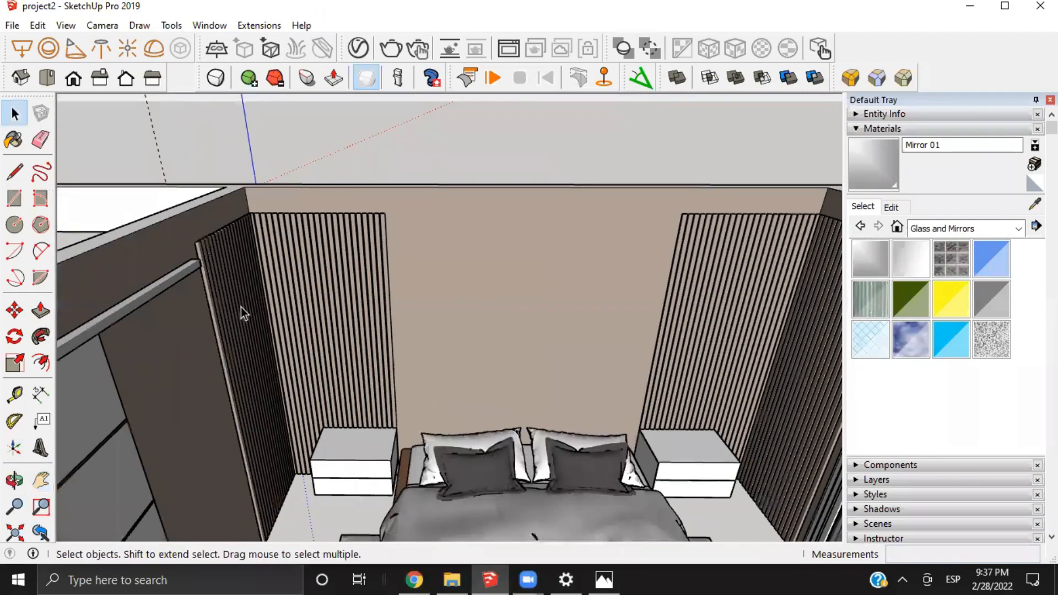
pyautogui.scroll(3, 240, 306)
pyautogui.keyDown('shift'); pyautogui.moveTo(190, 276); pyautogui.dragTo(228, 277, button='middle'); pyautogui.keyUp('shift')
pyautogui.scroll(5, 228, 277)
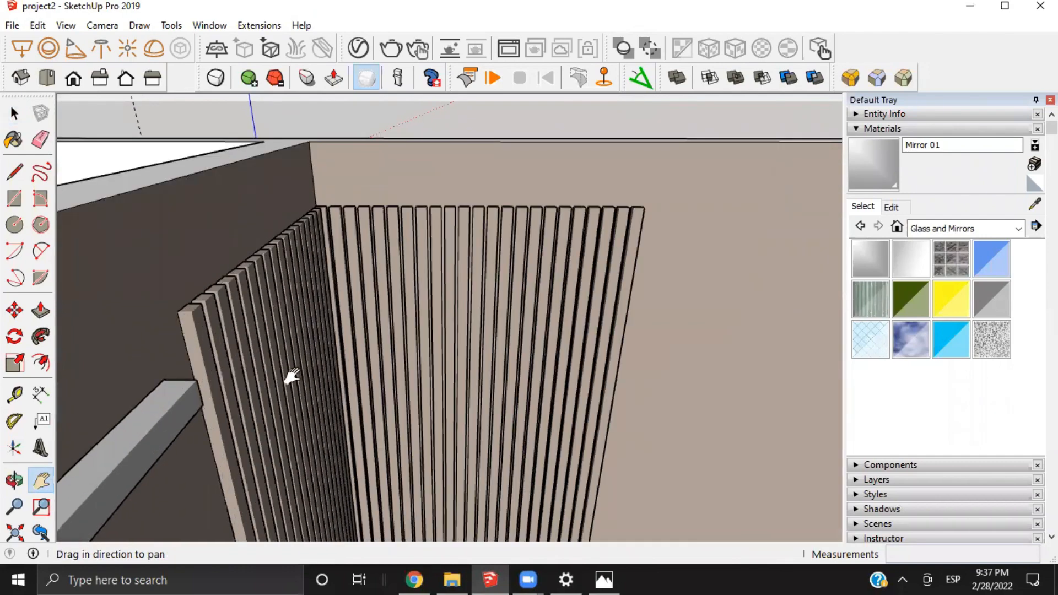
pyautogui.moveTo(292, 377); pyautogui.dragTo(211, 123)
pyautogui.moveTo(357, 363); pyautogui.dragTo(286, 188)
pyautogui.scroll(4, 361, 326)
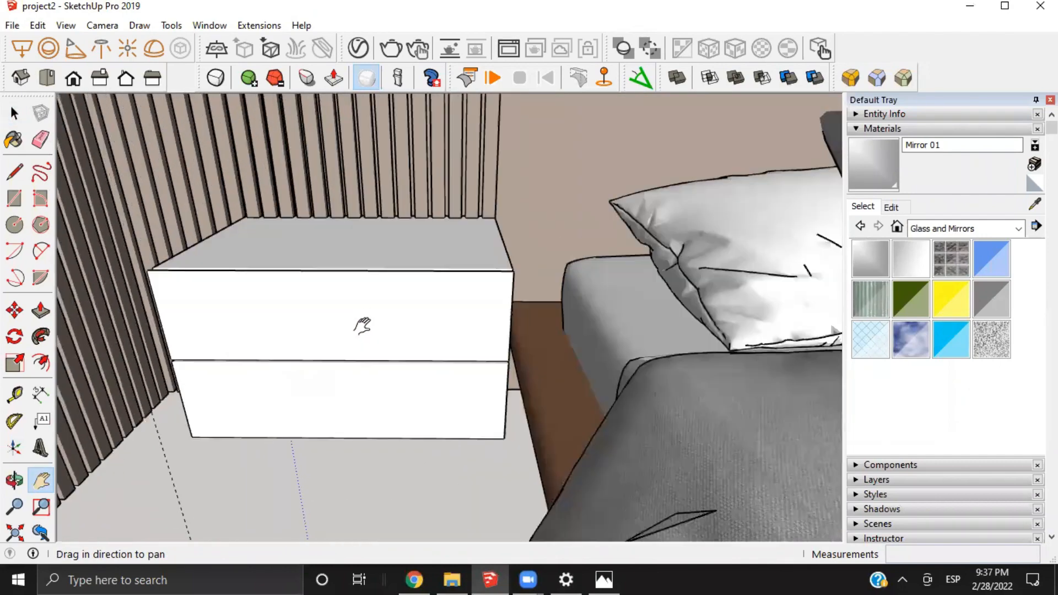
pyautogui.scroll(-2, 362, 326)
pyautogui.scroll(-5, 373, 290)
pyautogui.scroll(-8, 329, 264)
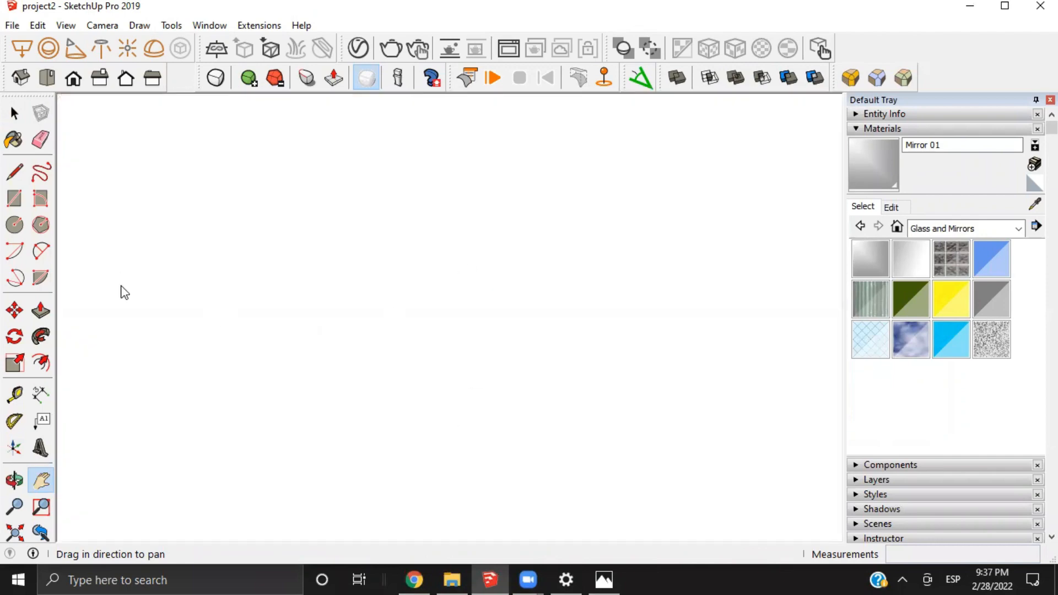
# Try the standard top and right views, and examine the yellow light strip inside the ceiling cove
pyautogui.click(47, 78)
pyautogui.click(100, 78)
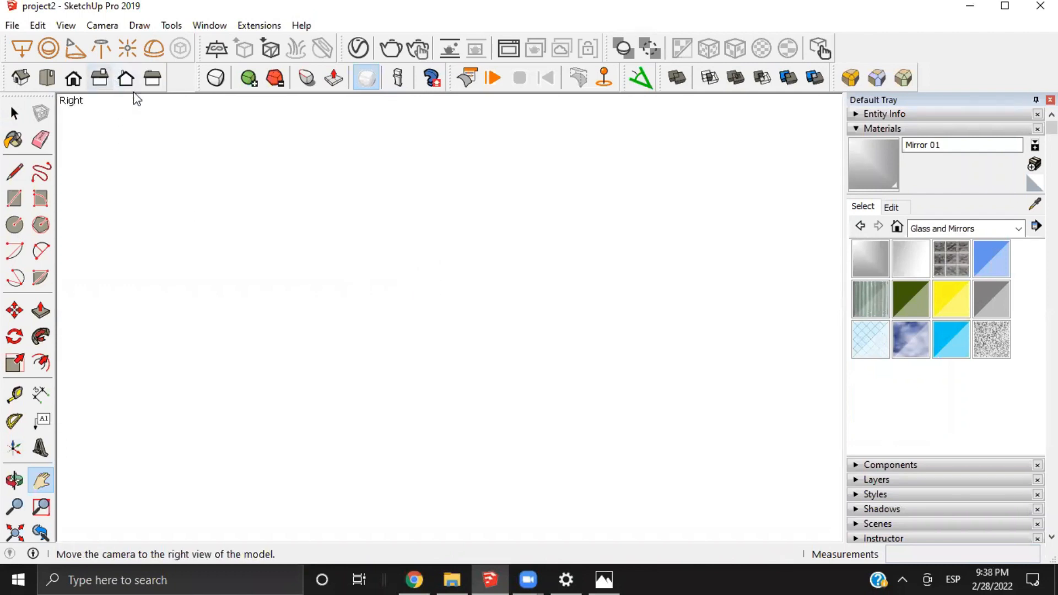
pyautogui.scroll(8, 414, 278)
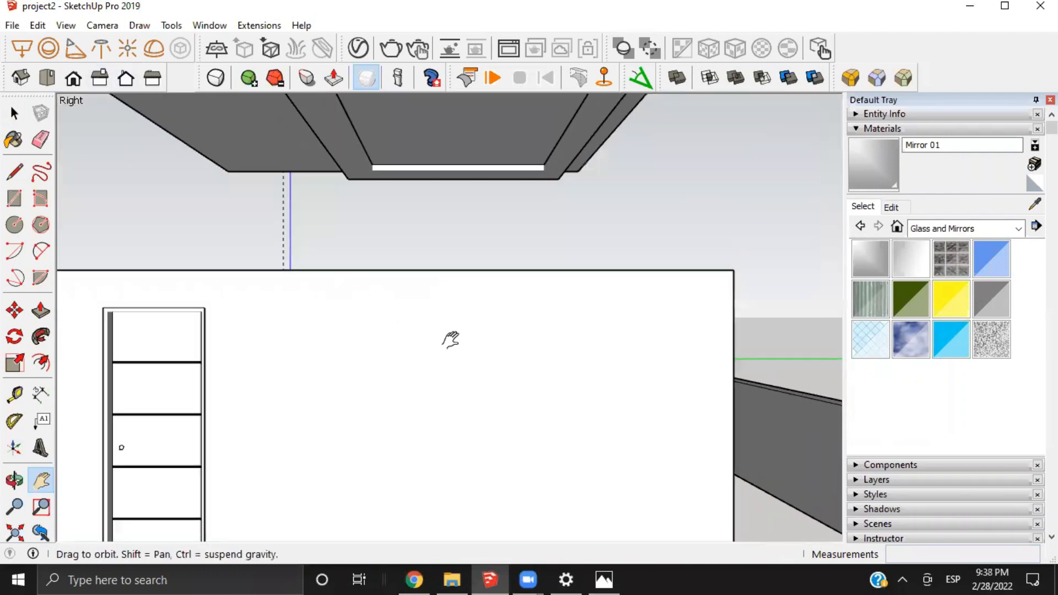
pyautogui.moveTo(448, 338); pyautogui.dragTo(666, 345, button='middle')
pyautogui.scroll(3, 494, 320)
pyautogui.scroll(2, 665, 346)
pyautogui.scroll(4, 460, 358)
pyautogui.moveTo(434, 368); pyautogui.dragTo(380, 229, button='middle')
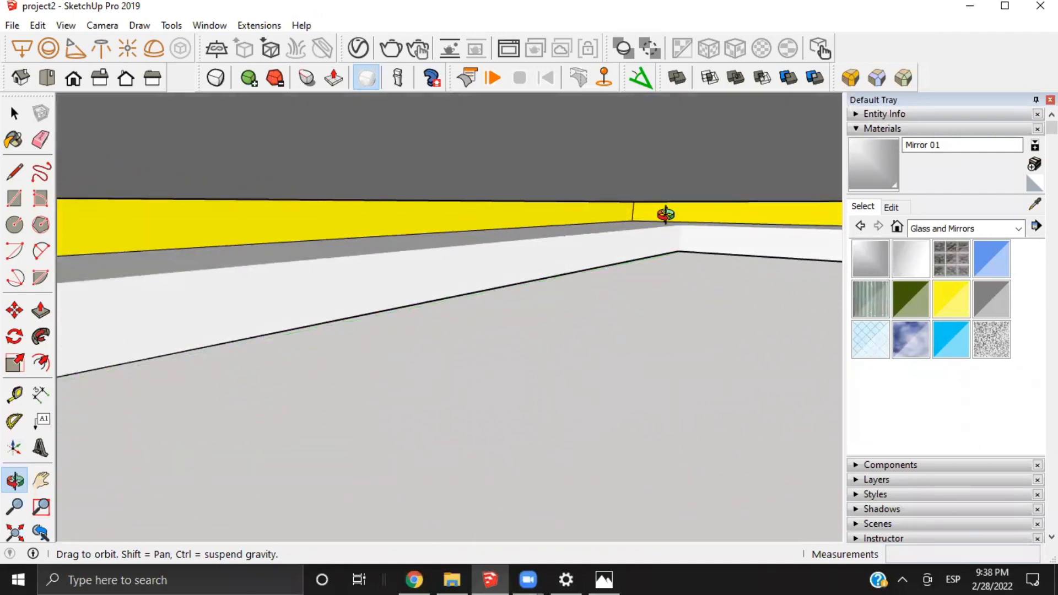
pyautogui.moveTo(665, 214)
pyautogui.keyDown('shift'); pyautogui.mouseDown(button='middle')
pyautogui.moveTo(437, 224)
pyautogui.moveTo(484, 158)
pyautogui.moveTo(428, 198)
pyautogui.moveTo(444, 184)
pyautogui.moveTo(491, 196)
pyautogui.moveTo(402, 200)
pyautogui.moveTo(386, 283)
pyautogui.moveTo(422, 430)
pyautogui.mouseUp(button='middle'); pyautogui.keyUp('shift')
pyautogui.moveTo(347, 408)
pyautogui.keyDown('shift'); pyautogui.mouseDown(button='middle')
pyautogui.moveTo(482, 198)
pyautogui.moveTo(491, 126)
pyautogui.mouseUp(button='middle'); pyautogui.keyUp('shift')
# Switch back to Coohom, open the ceiling model in the Material Editor and inspect its yellow cove strip component
pyautogui.click(412, 577)
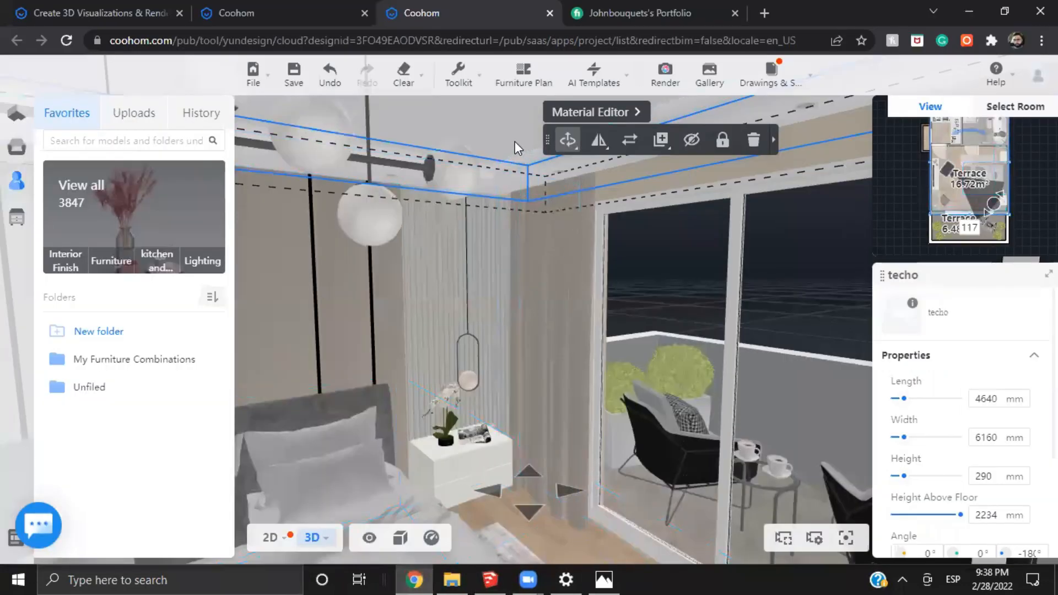
pyautogui.click(573, 110)
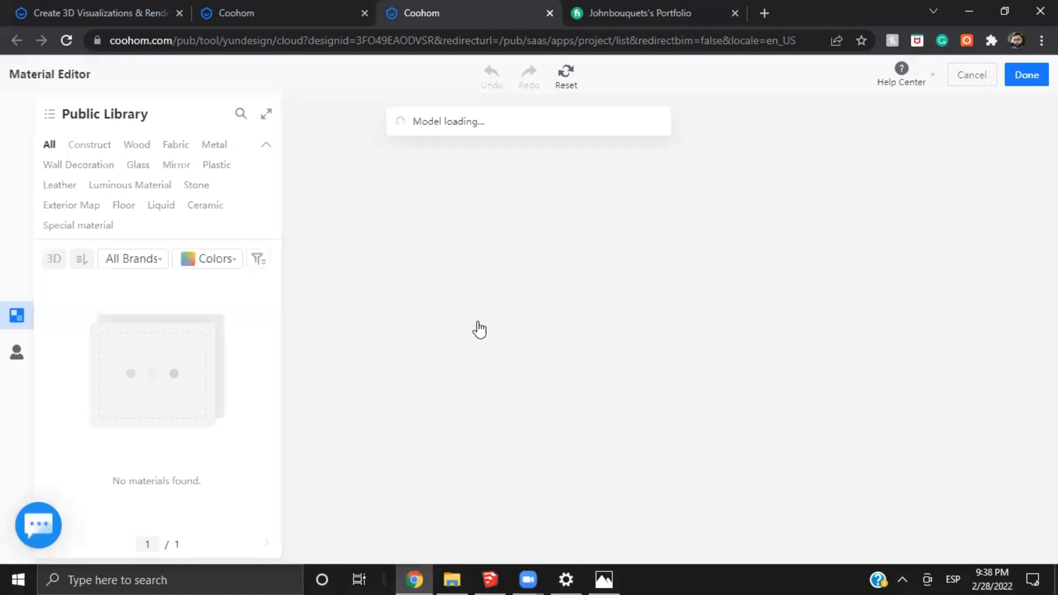
pyautogui.moveTo(677, 412); pyautogui.dragTo(488, 254)
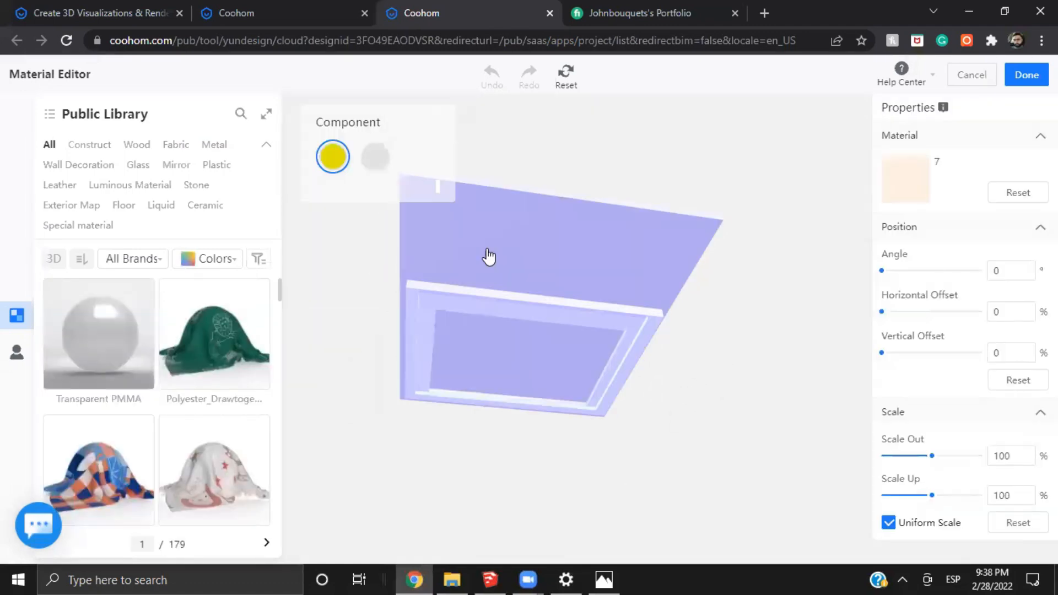
pyautogui.click(489, 253)
pyautogui.scroll(3, 655, 518)
pyautogui.moveTo(658, 528); pyautogui.dragTo(633, 485)
pyautogui.scroll(3, 492, 460)
pyautogui.click(333, 155)
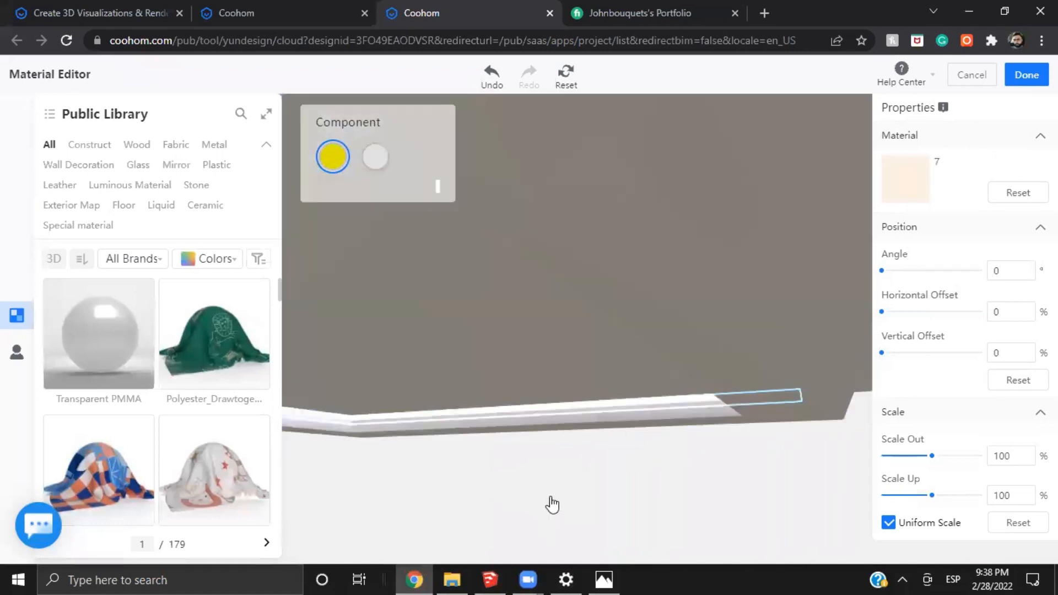
pyautogui.moveTo(551, 503); pyautogui.dragTo(674, 493)
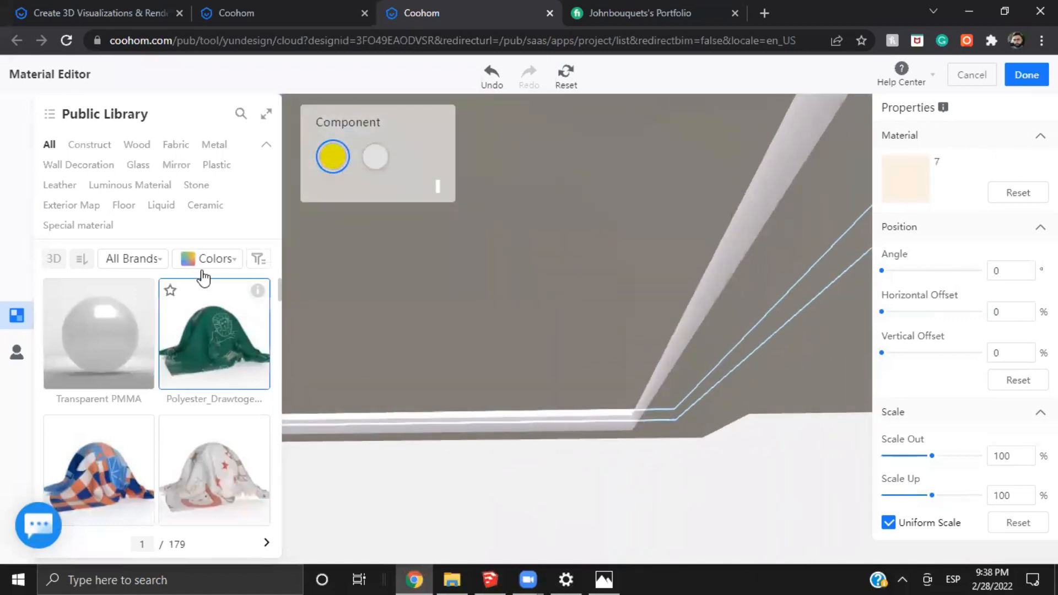
# Browse the Luminous Material library for the ceiling's cove strip and finish the material edit without applying a new material
pyautogui.click(152, 185)
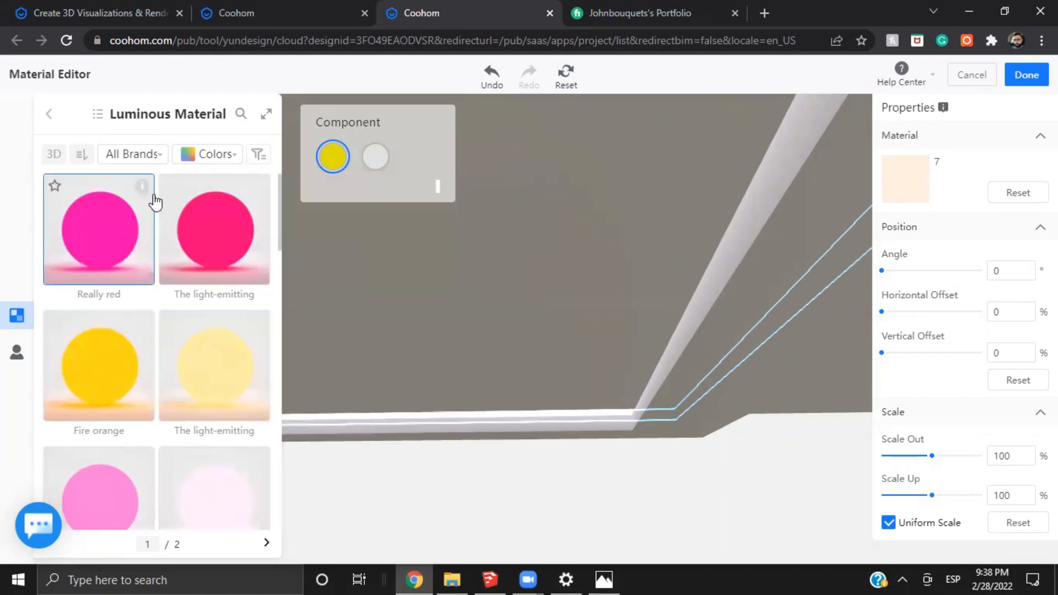
pyautogui.moveTo(144, 193)
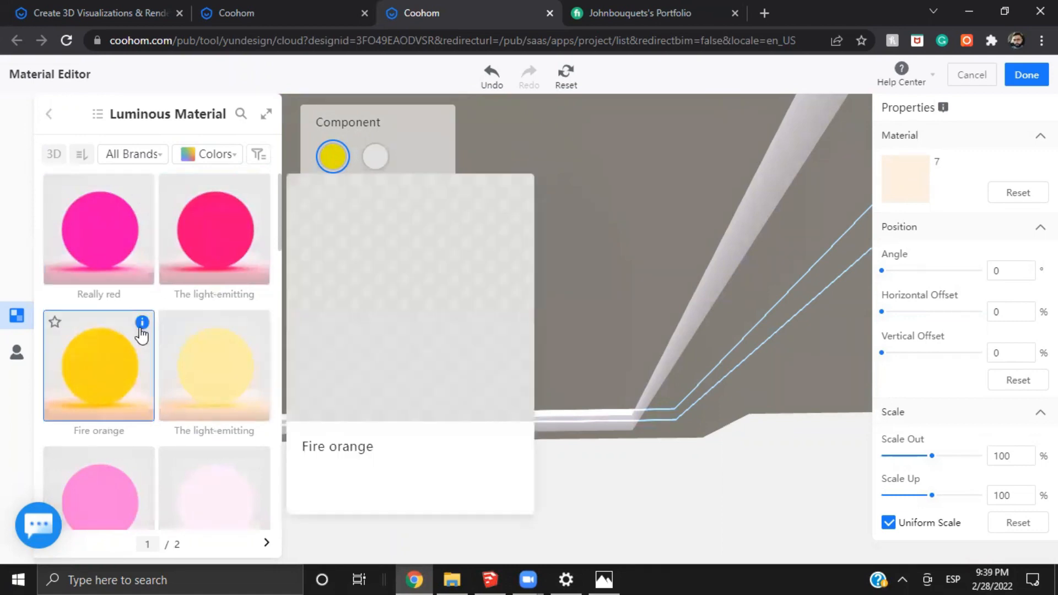
pyautogui.scroll(-4, 137, 333)
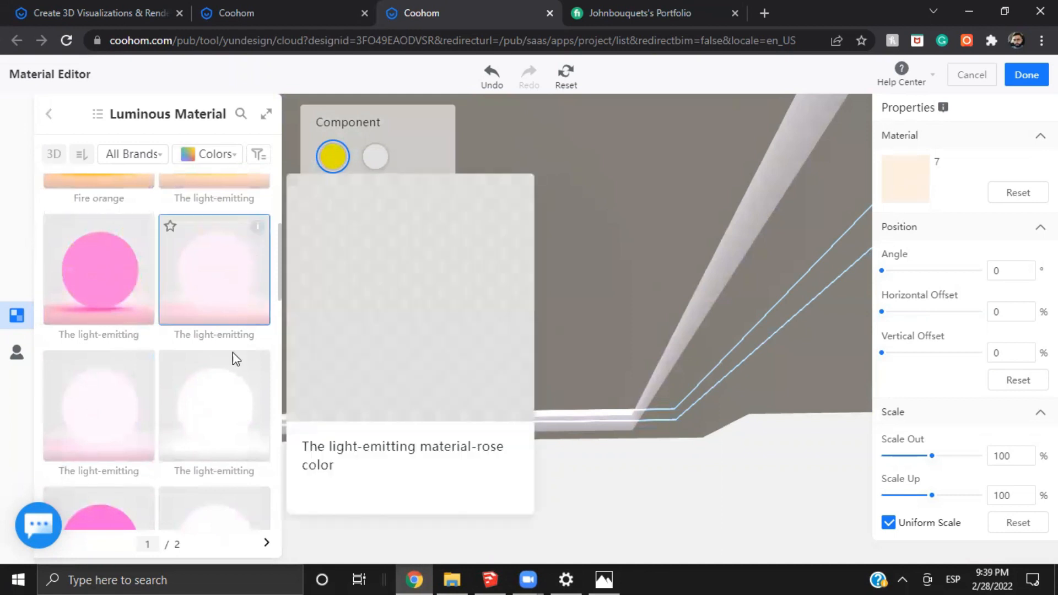
pyautogui.scroll(-10, 111, 378)
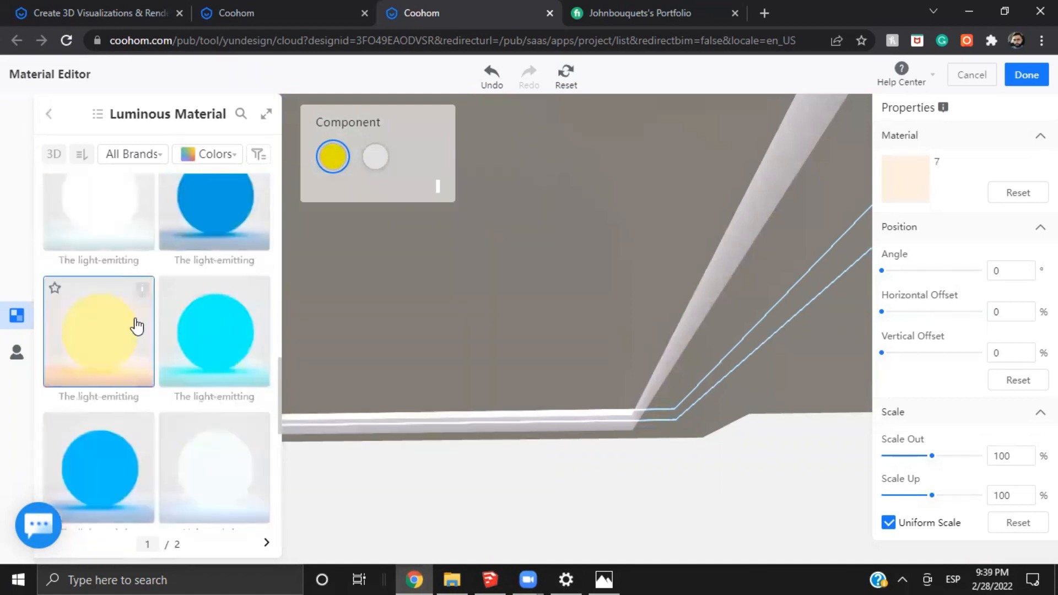
pyautogui.scroll(-5, 135, 326)
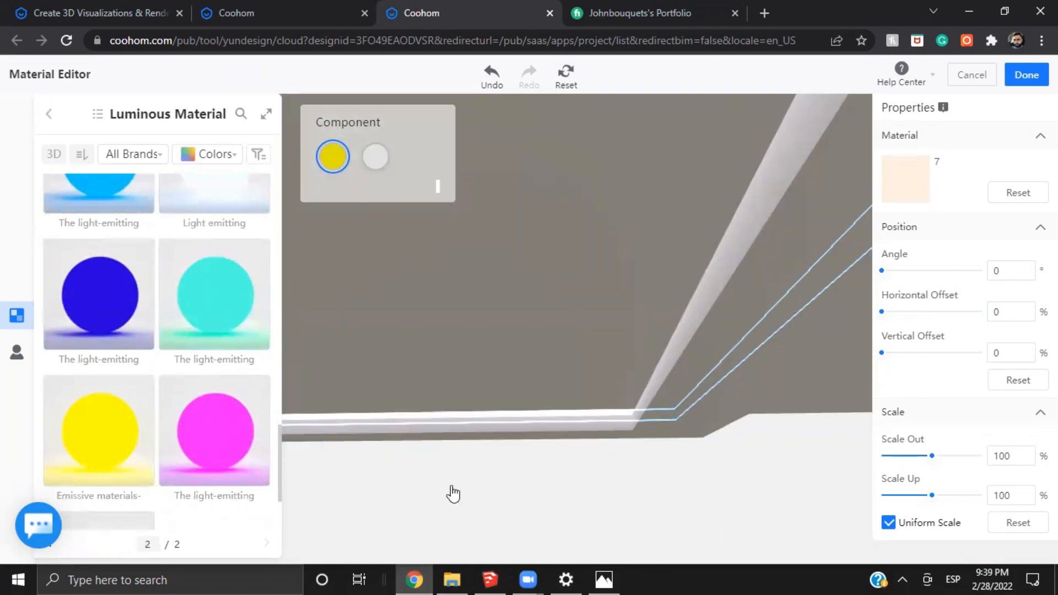
pyautogui.moveTo(450, 493); pyautogui.dragTo(713, 496)
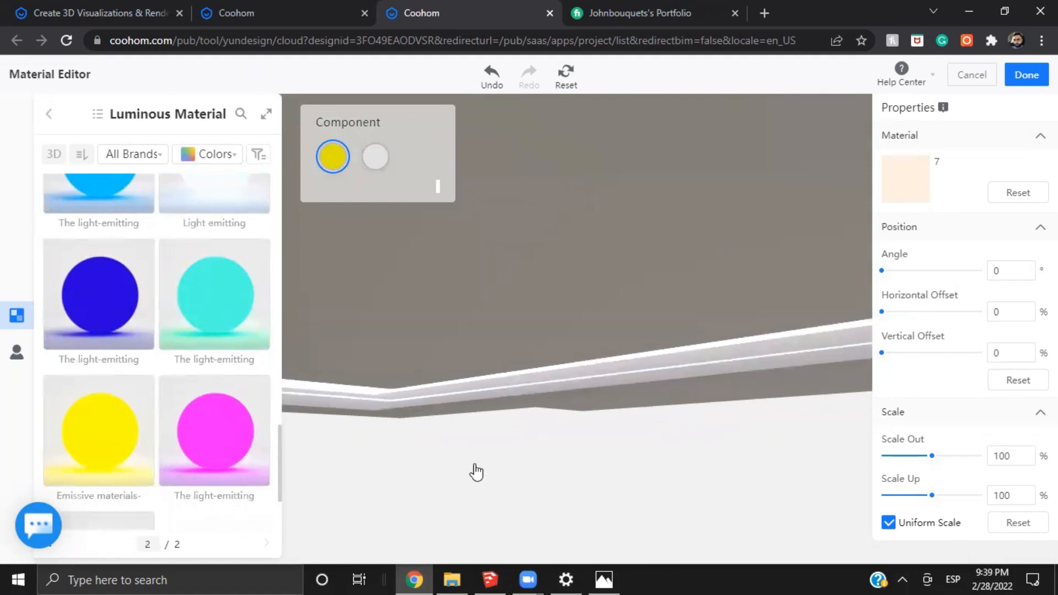
pyautogui.click(1025, 74)
# Open the 4K front-view bedroom render from the gallery and examine the ceiling cove lighting, downlights and globe chandelier up close
pyautogui.moveTo(713, 74)
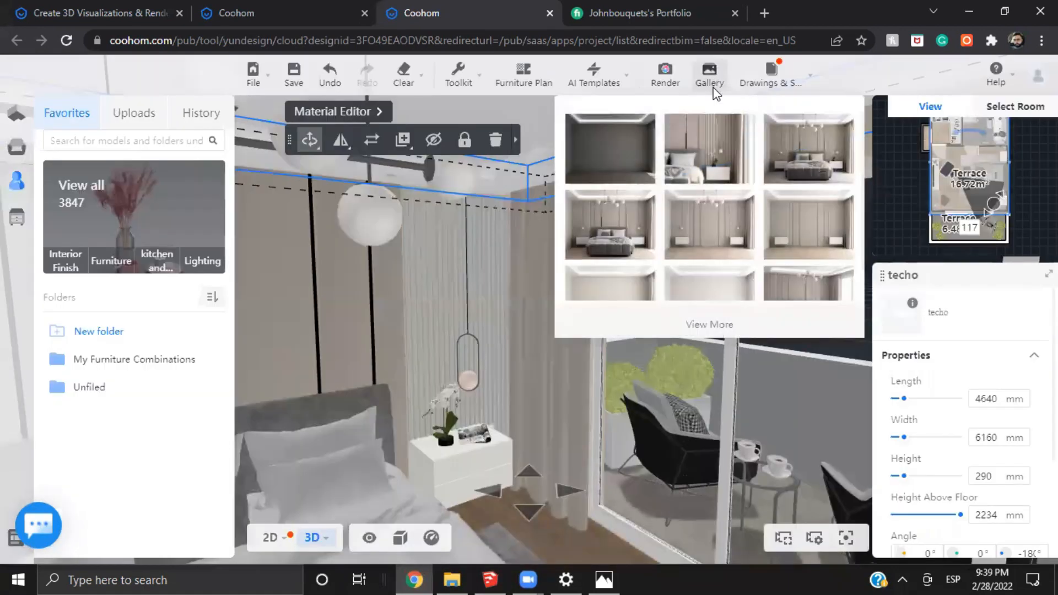
pyautogui.click(673, 177)
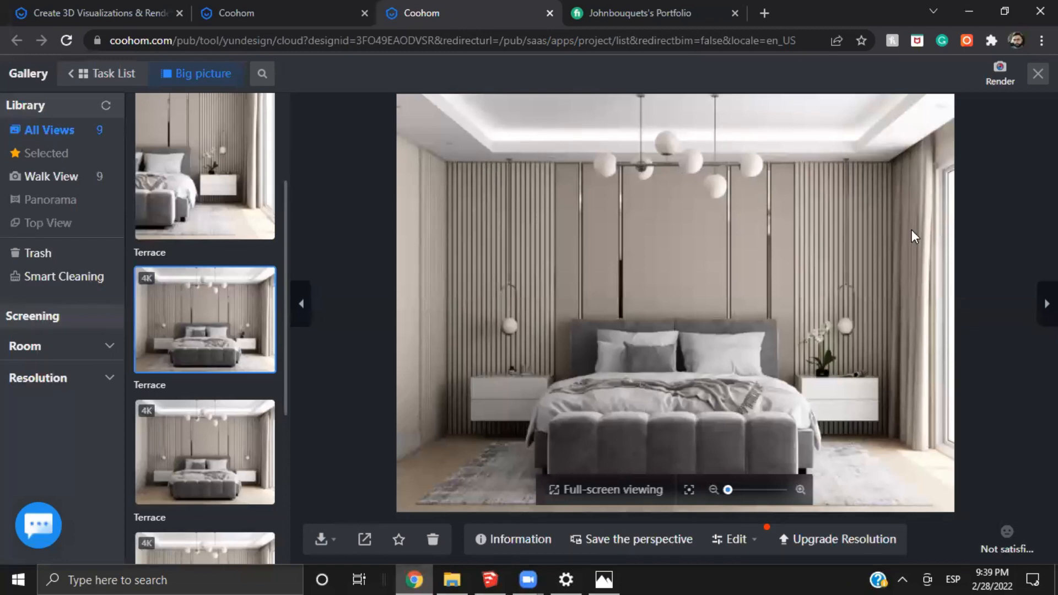
pyautogui.scroll(4, 505, 133)
pyautogui.moveTo(944, 279); pyautogui.dragTo(705, 248)
pyautogui.moveTo(910, 243); pyautogui.dragTo(673, 180)
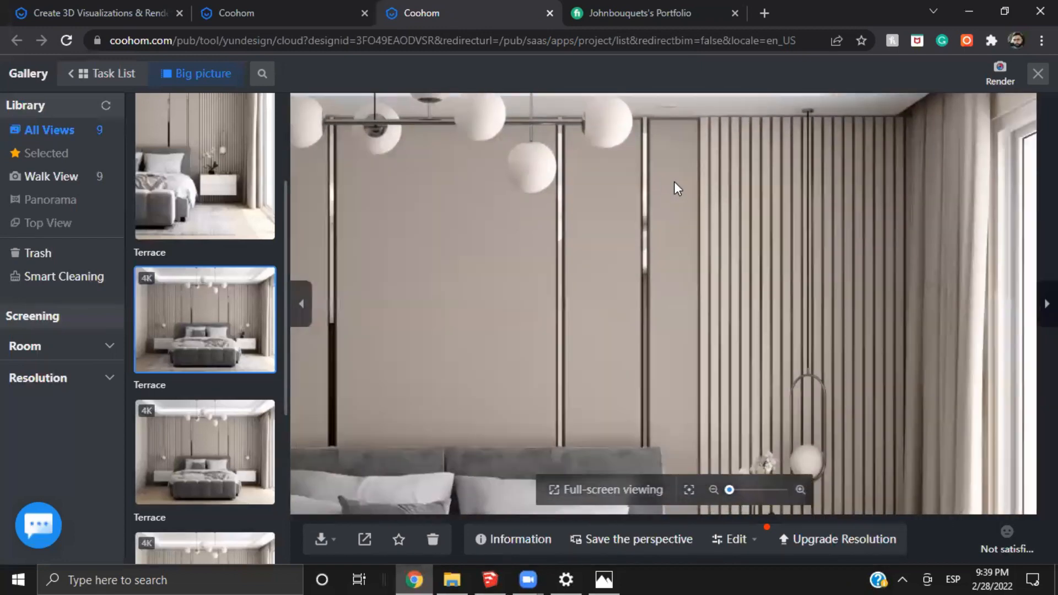
pyautogui.moveTo(814, 229); pyautogui.dragTo(662, 420)
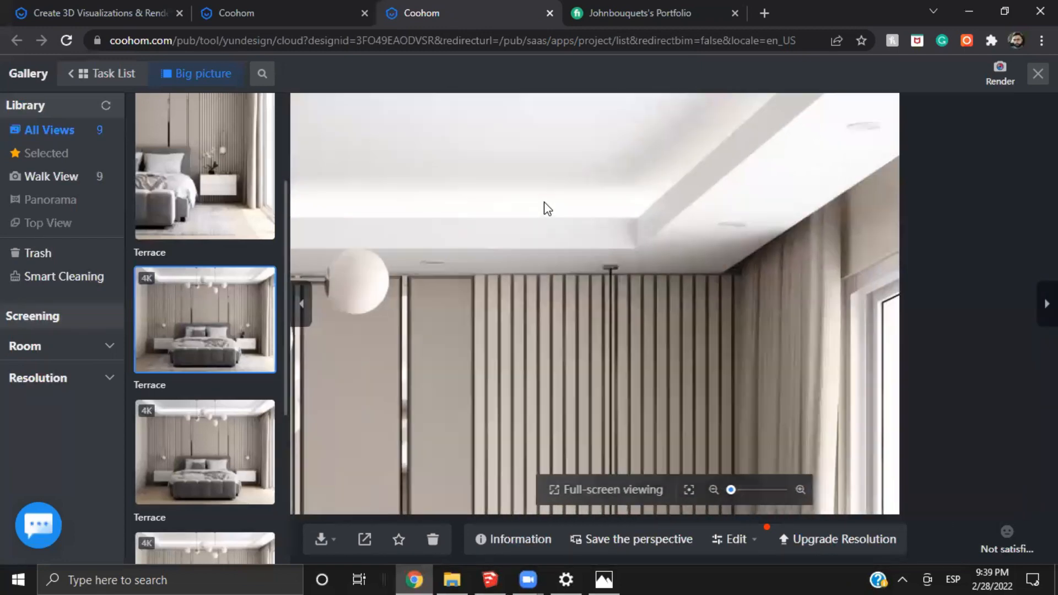
pyautogui.scroll(2, 550, 206)
pyautogui.scroll(1, 683, 248)
pyautogui.moveTo(649, 246); pyautogui.dragTo(749, 273)
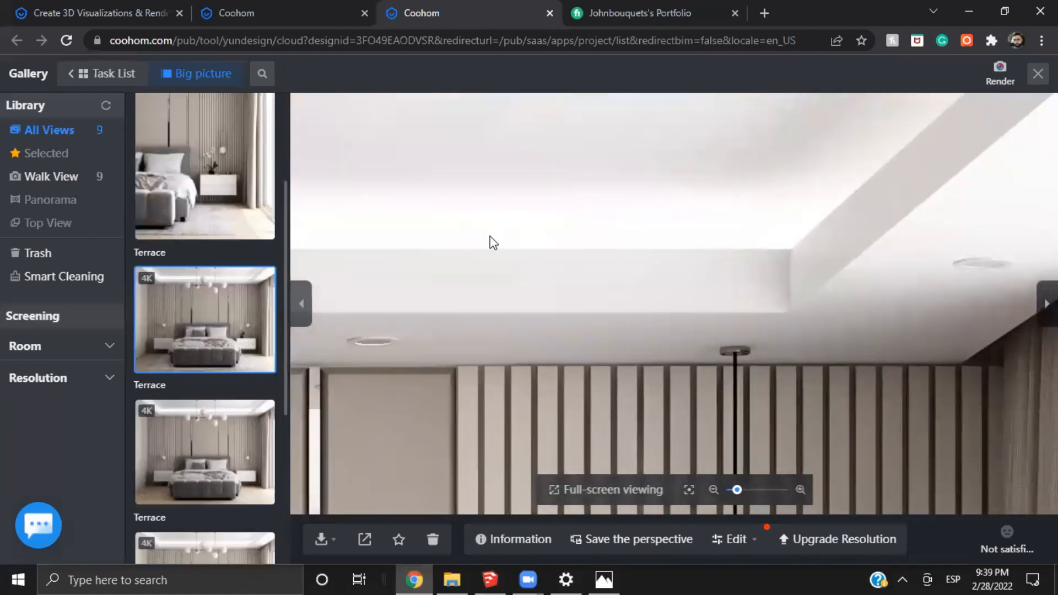
pyautogui.moveTo(490, 237); pyautogui.dragTo(783, 231)
pyautogui.moveTo(402, 243); pyautogui.dragTo(866, 250)
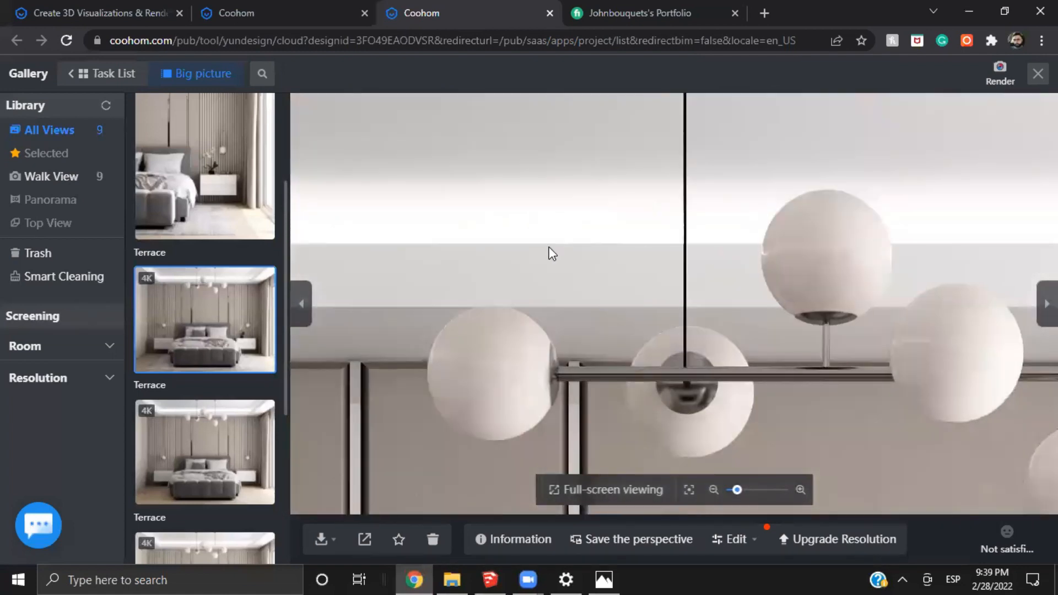
# Examine the ceiling cove lighting and downlights up close across the 4K bedroom render, and return to the full image
pyautogui.moveTo(549, 248); pyautogui.dragTo(827, 254)
pyautogui.moveTo(433, 234)
pyautogui.mouseDown()
pyautogui.moveTo(749, 237)
pyautogui.moveTo(740, 238)
pyautogui.mouseUp()
pyautogui.moveTo(444, 208)
pyautogui.mouseDown()
pyautogui.moveTo(572, 273)
pyautogui.moveTo(528, 283)
pyautogui.moveTo(429, 255)
pyautogui.mouseUp()
pyautogui.moveTo(821, 323); pyautogui.dragTo(540, 250)
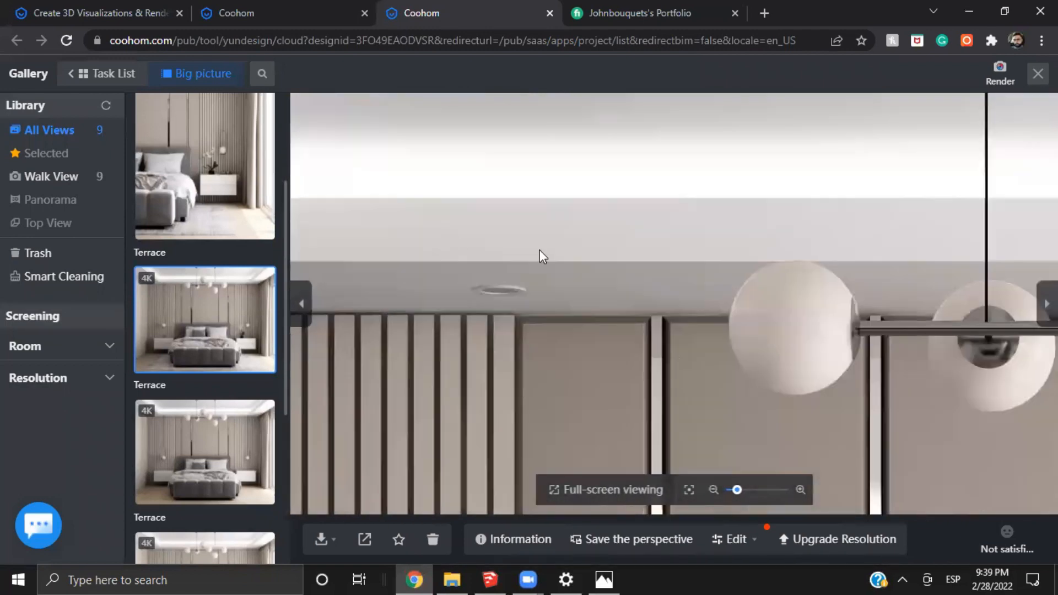
pyautogui.moveTo(990, 248); pyautogui.dragTo(729, 211)
pyautogui.moveTo(960, 239); pyautogui.dragTo(374, 290)
pyautogui.moveTo(907, 213); pyautogui.dragTo(696, 214)
pyautogui.moveTo(904, 239); pyautogui.dragTo(589, 235)
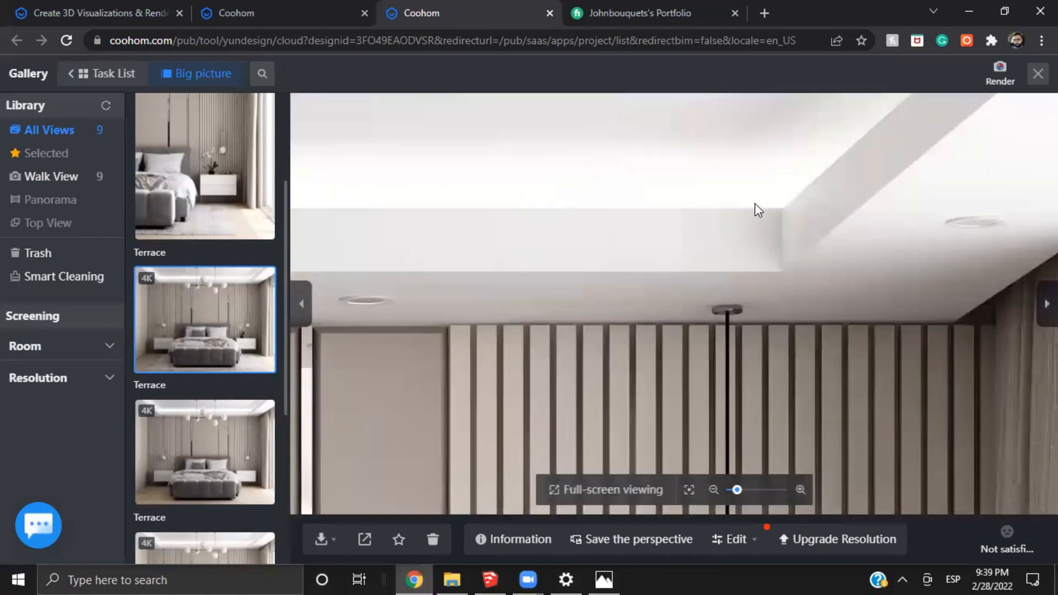
pyautogui.scroll(-1, 756, 205)
pyautogui.scroll(-1, 761, 228)
pyautogui.scroll(-1, 763, 227)
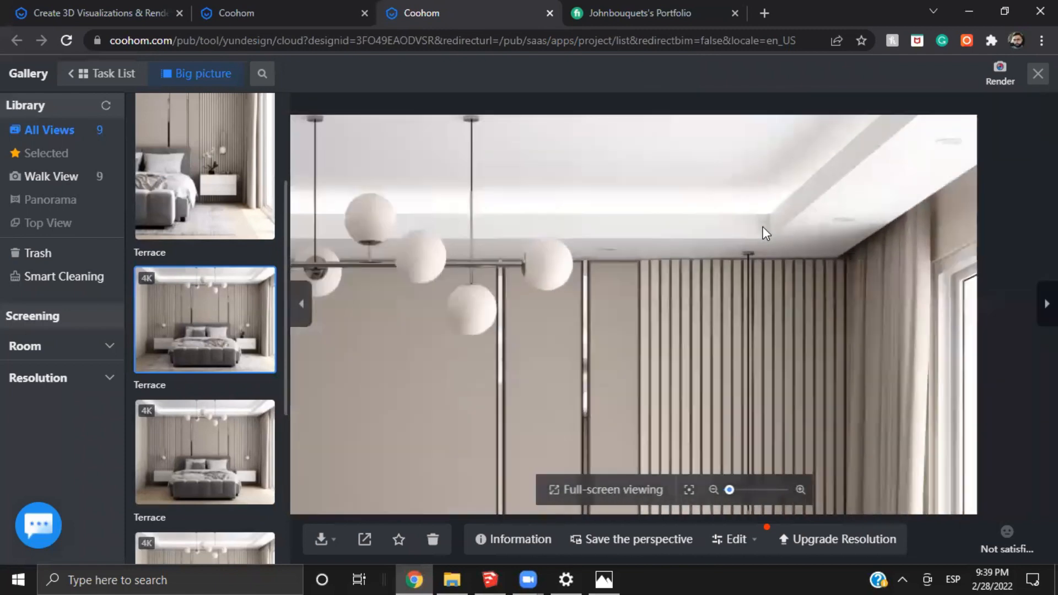
pyautogui.scroll(-3, 791, 212)
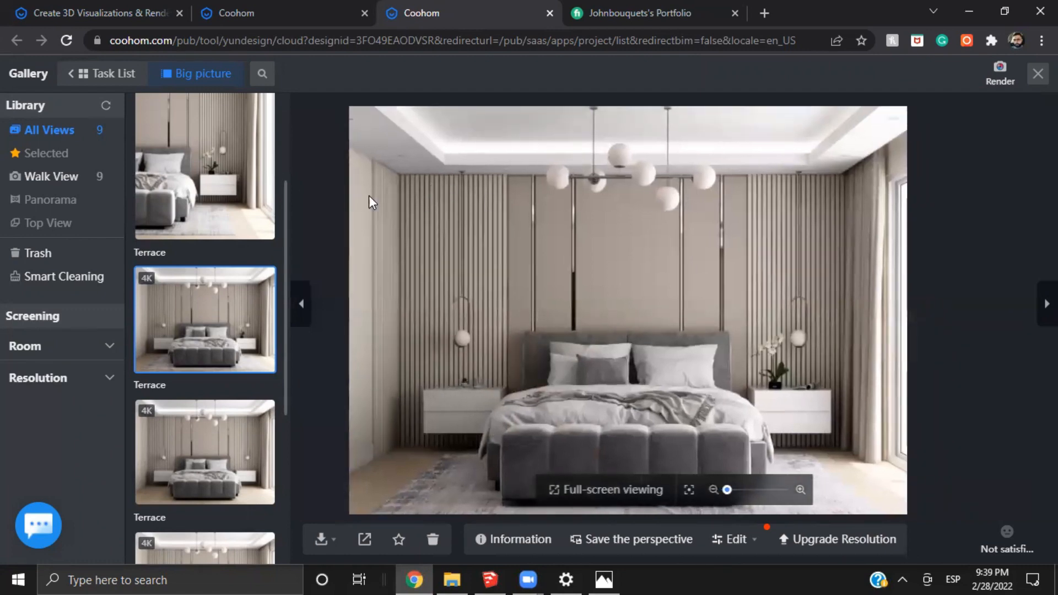
pyautogui.click(397, 572)
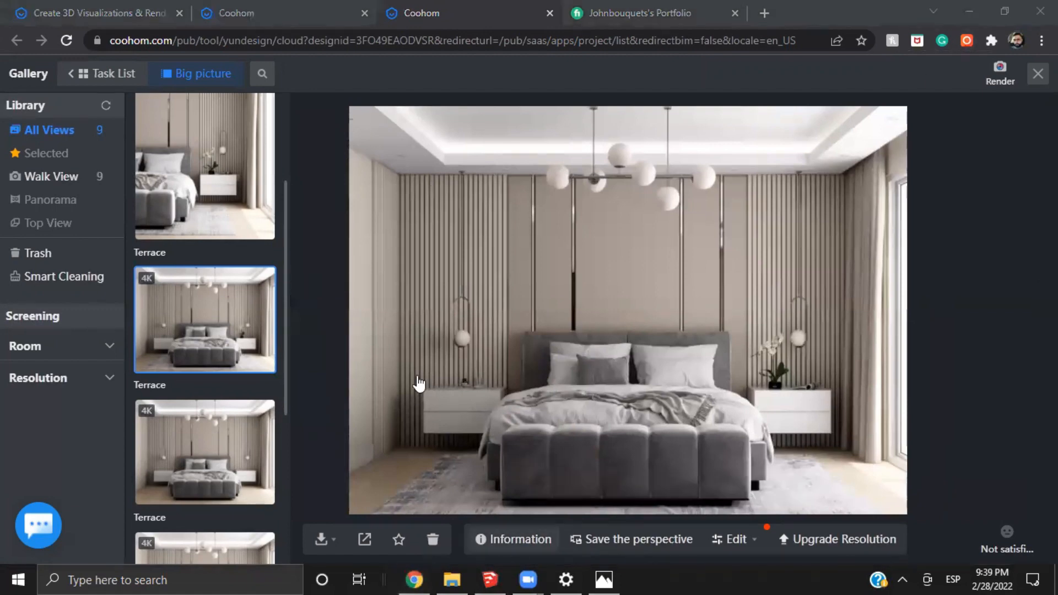
pyautogui.click(936, 111)
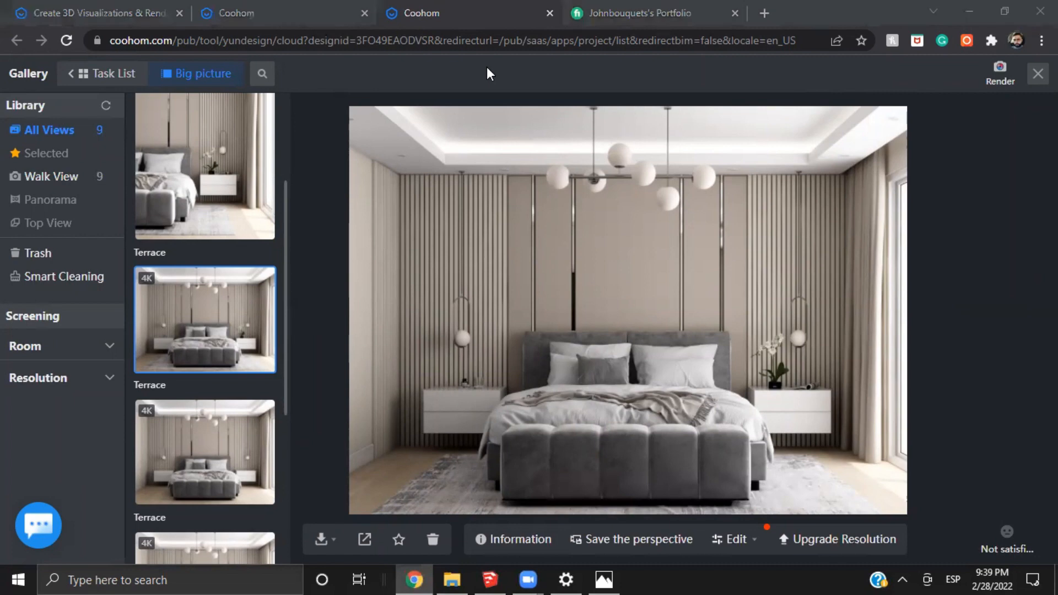
# Open the Personal Library on the Coohom project site and browse the uploaded models
pyautogui.click(243, 13)
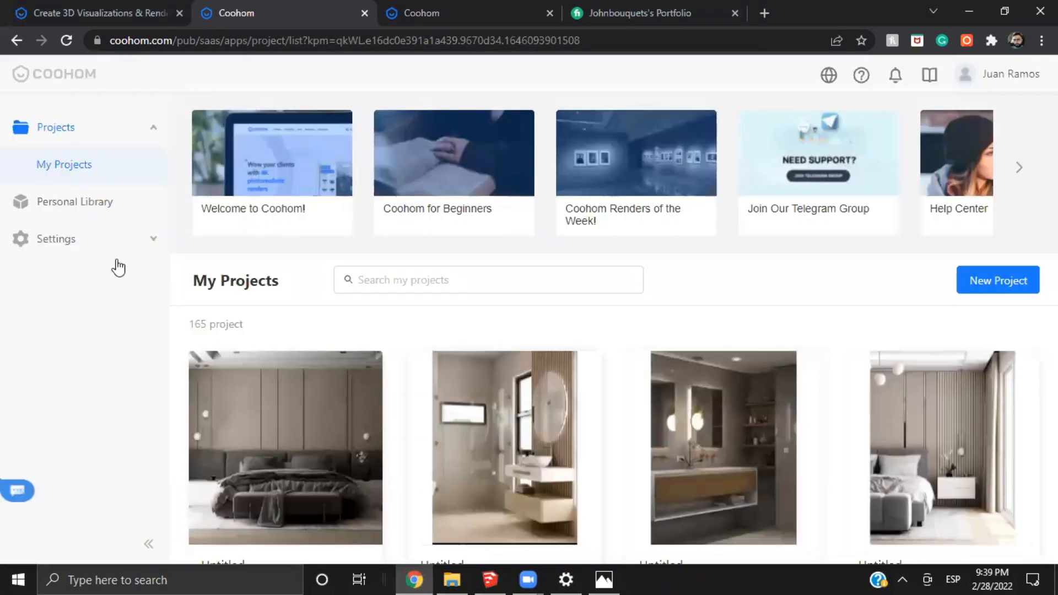
pyautogui.click(87, 208)
pyautogui.click(79, 209)
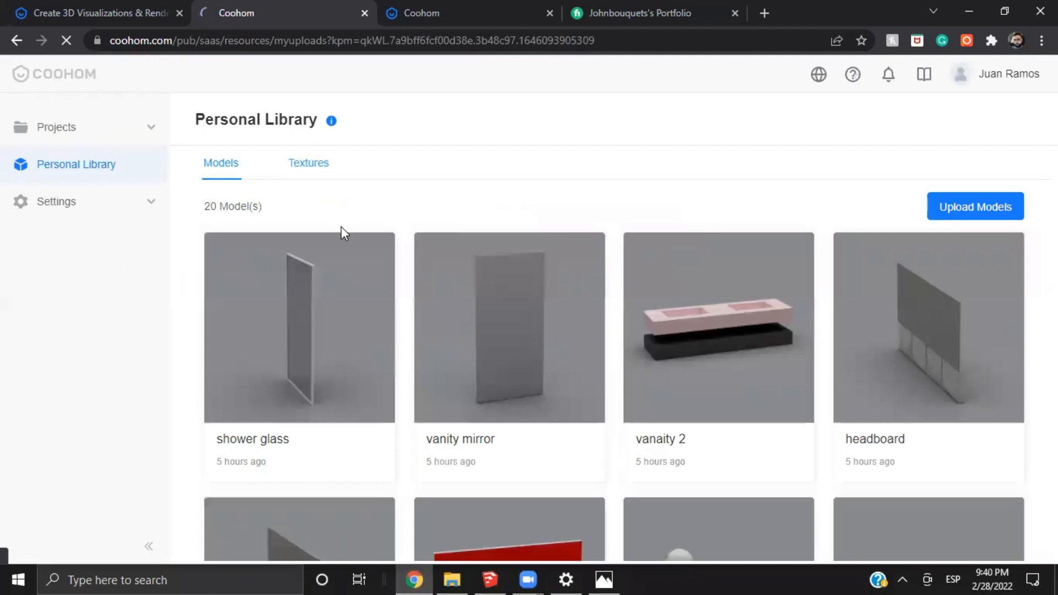
pyautogui.scroll(-7, 772, 375)
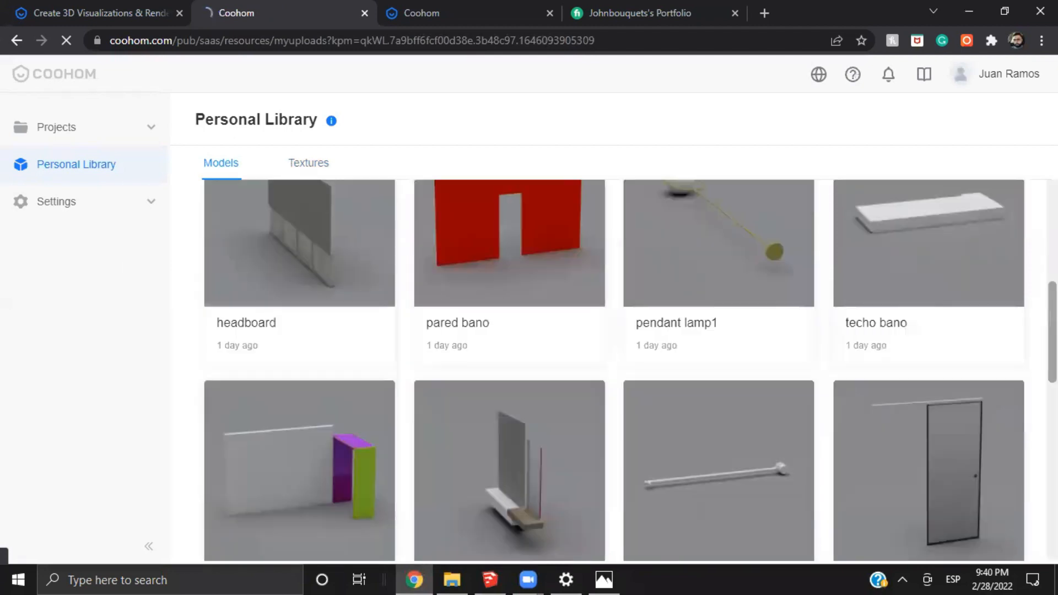
pyautogui.scroll(-7, 751, 395)
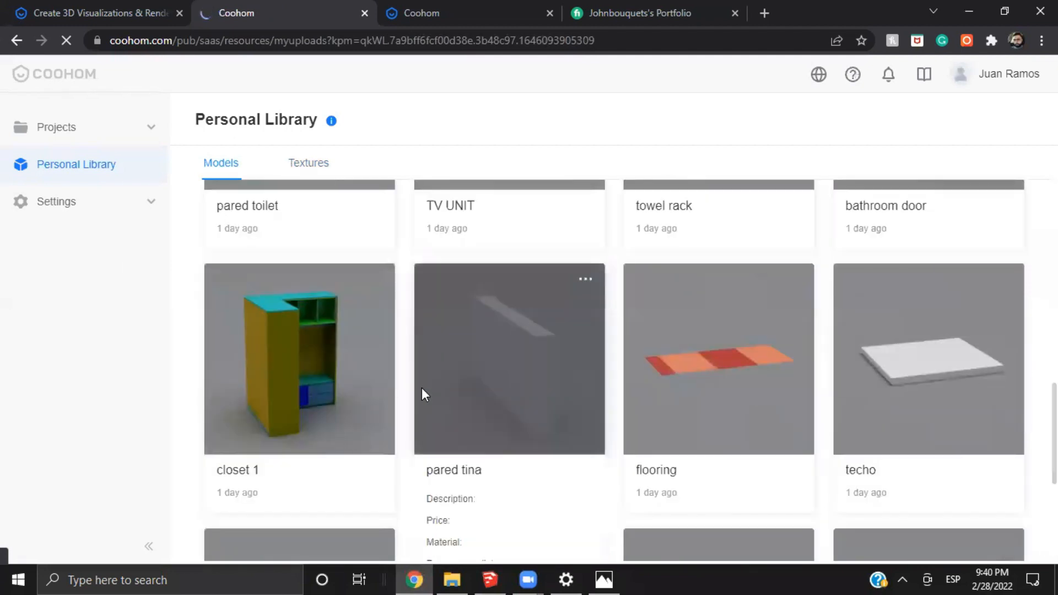
pyautogui.scroll(12, 454, 193)
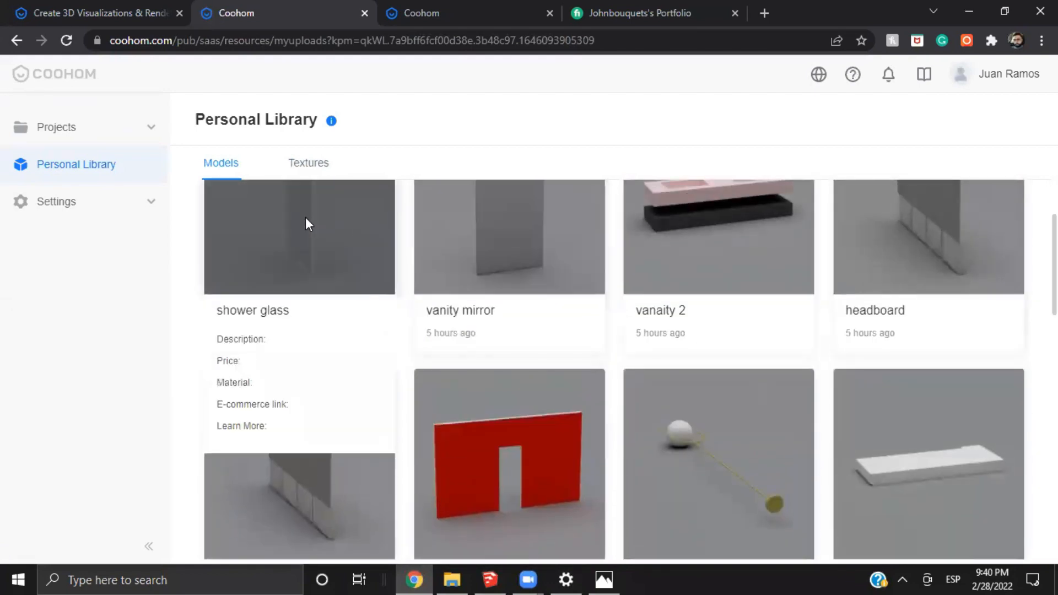
pyautogui.scroll(2, 305, 221)
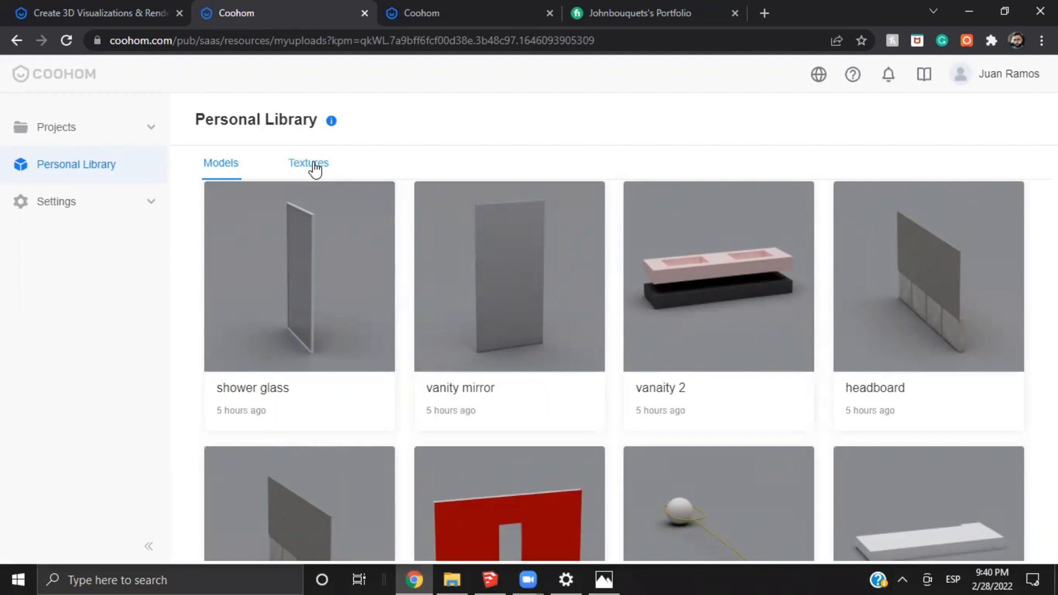
# Start a personal texture upload with the yellow-orange image from the Downloads folder
pyautogui.click(314, 166)
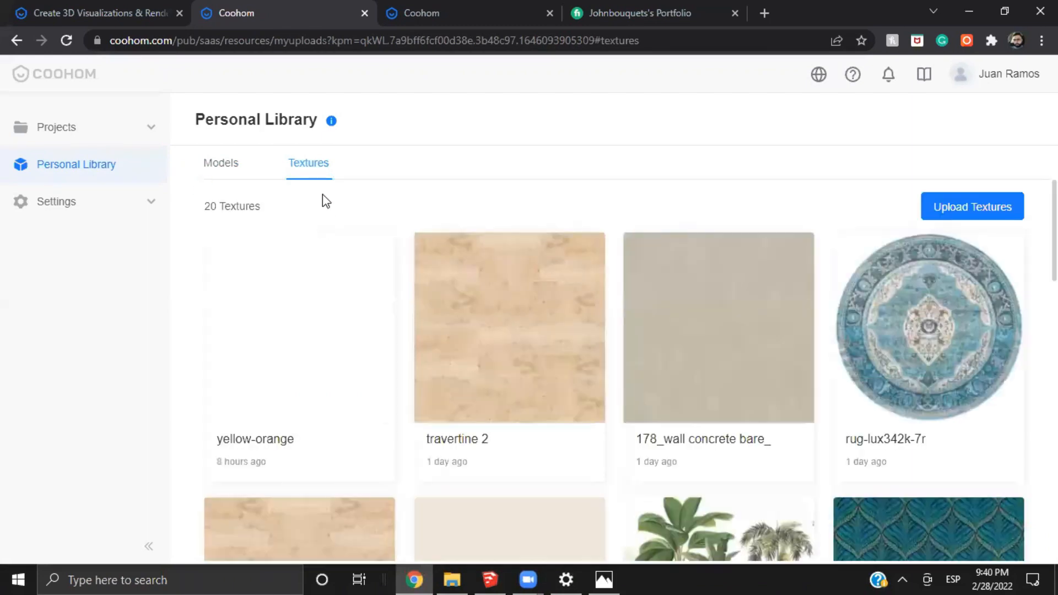
pyautogui.click(970, 206)
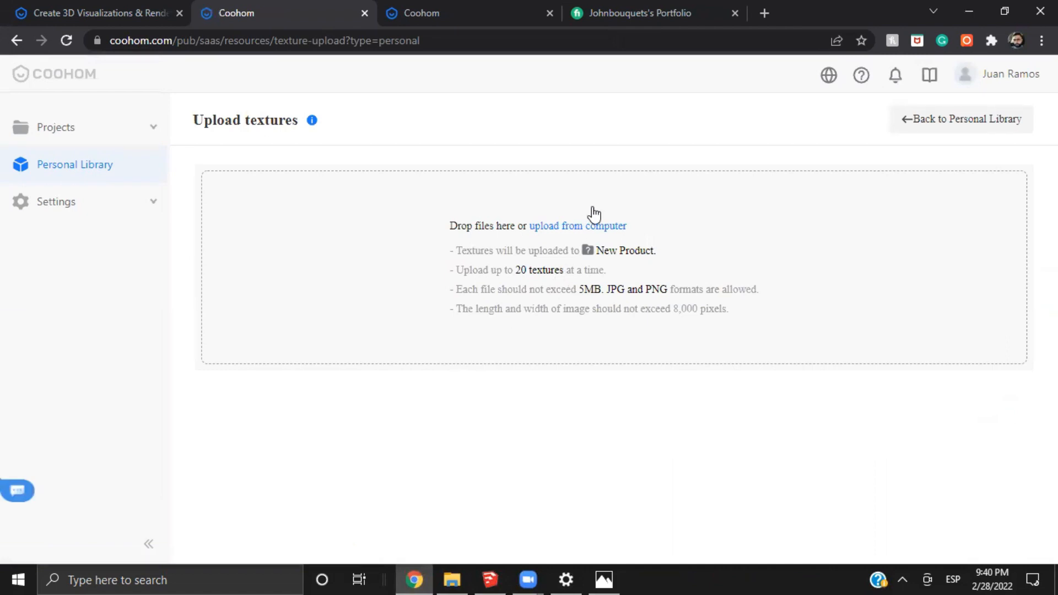
pyautogui.click(567, 226)
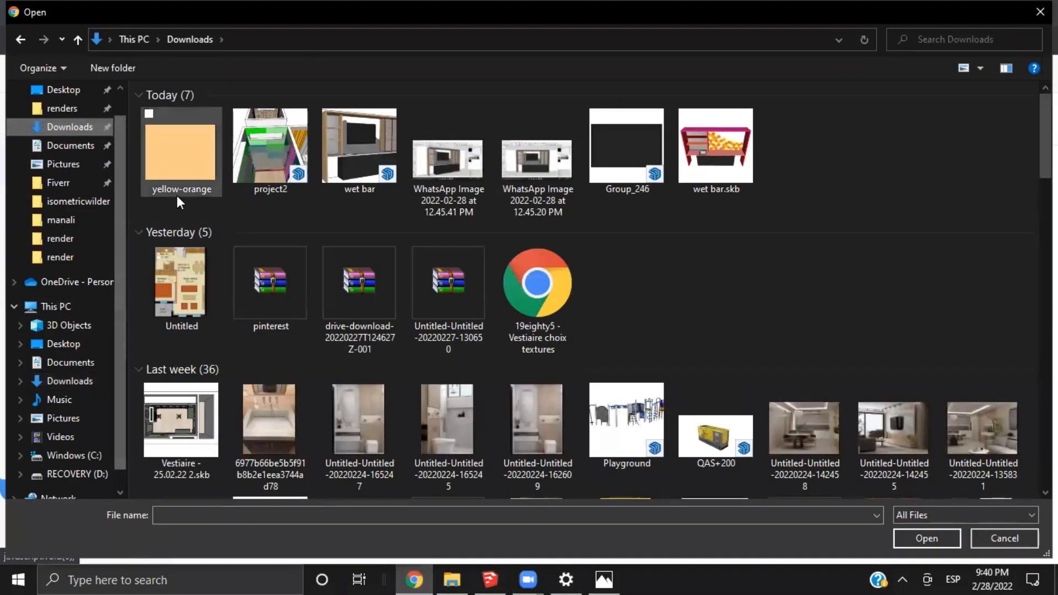
pyautogui.click(183, 164)
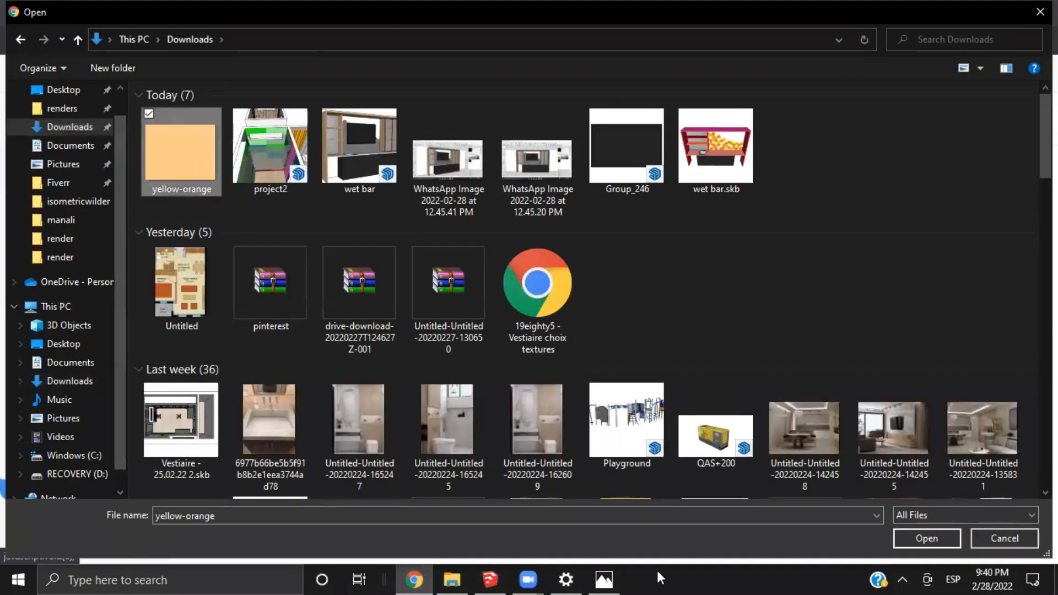
pyautogui.click(936, 535)
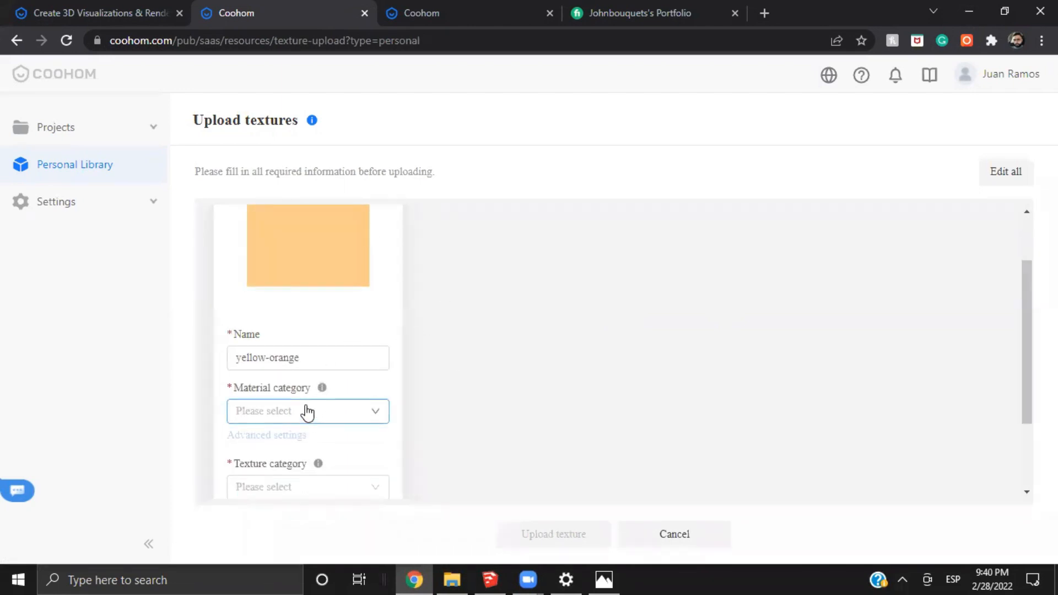
# Assign the yellow-orange texture to the Others / Luminous Materials material category
pyautogui.click(324, 414)
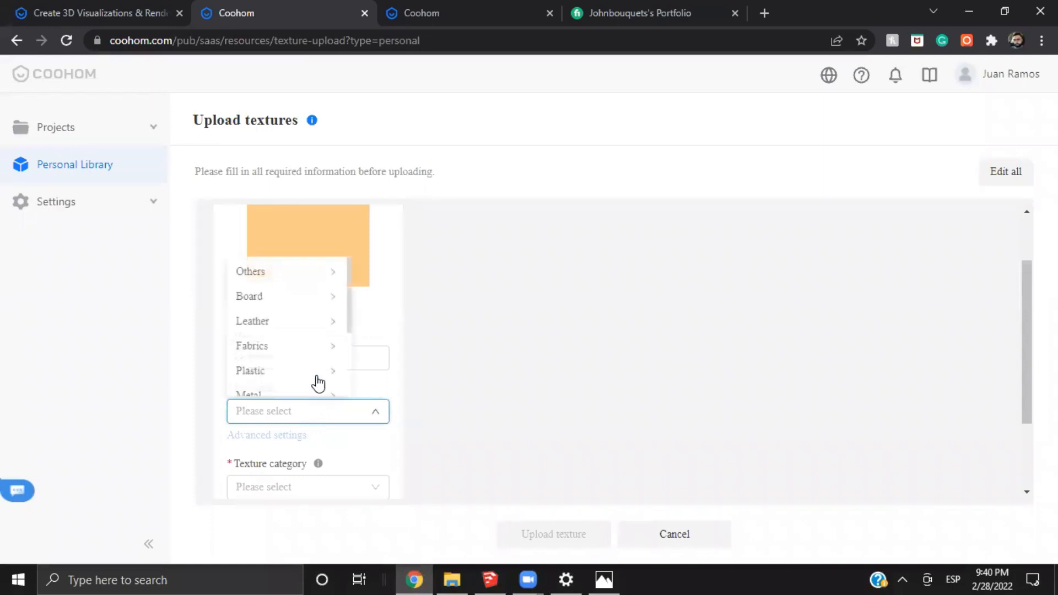
pyautogui.moveTo(349, 320)
pyautogui.mouseDown()
pyautogui.moveTo(347, 373)
pyautogui.moveTo(329, 313)
pyautogui.mouseUp()
pyautogui.click(249, 273)
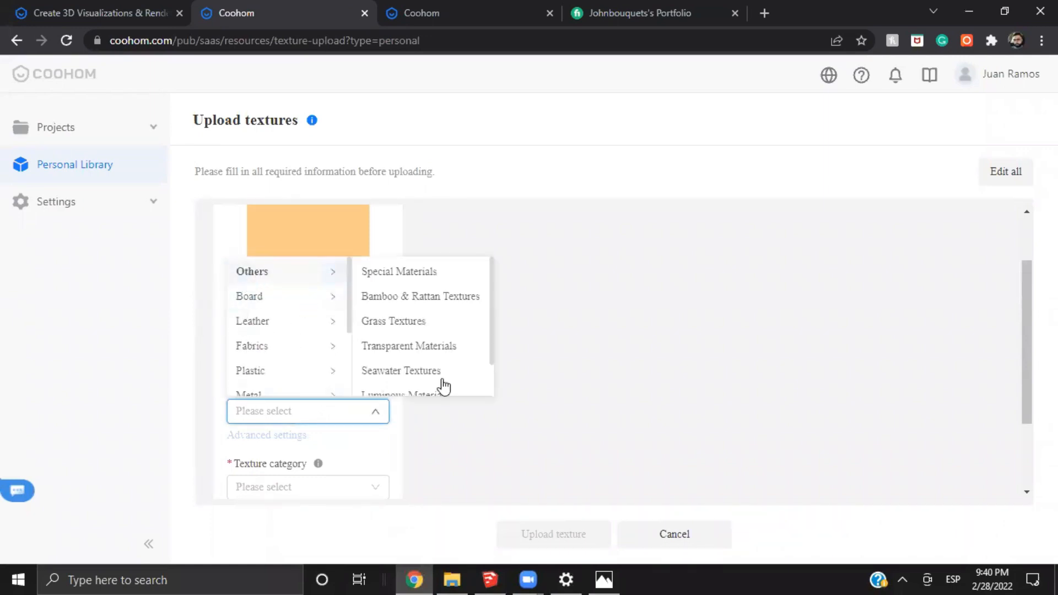
pyautogui.scroll(-1, 443, 388)
pyautogui.click(416, 358)
pyautogui.scroll(-2, 416, 361)
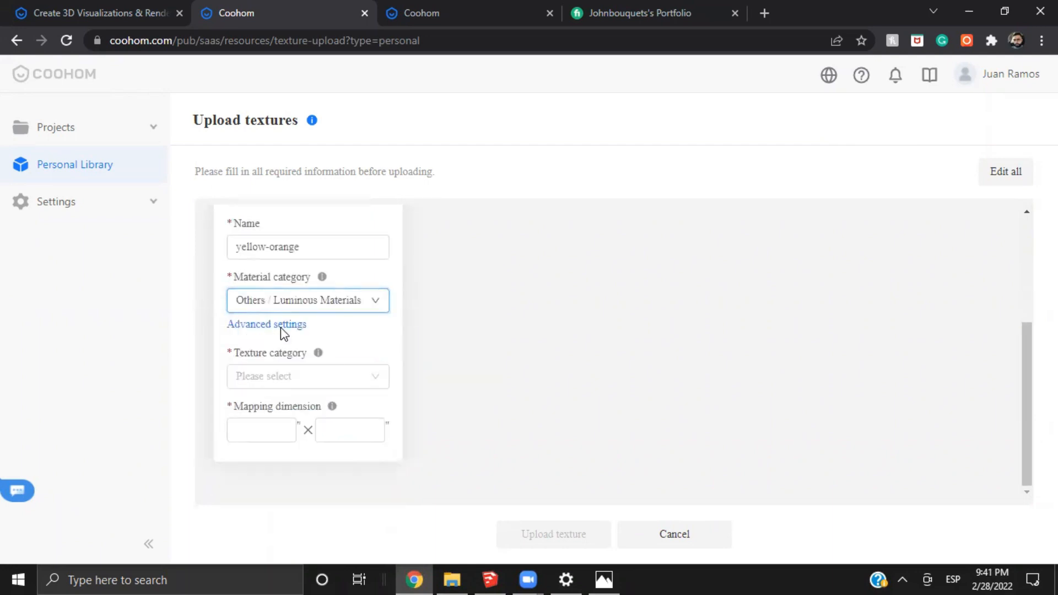
# Set the luminous material's energy to 6.5 in the advanced settings and confirm
pyautogui.click(281, 328)
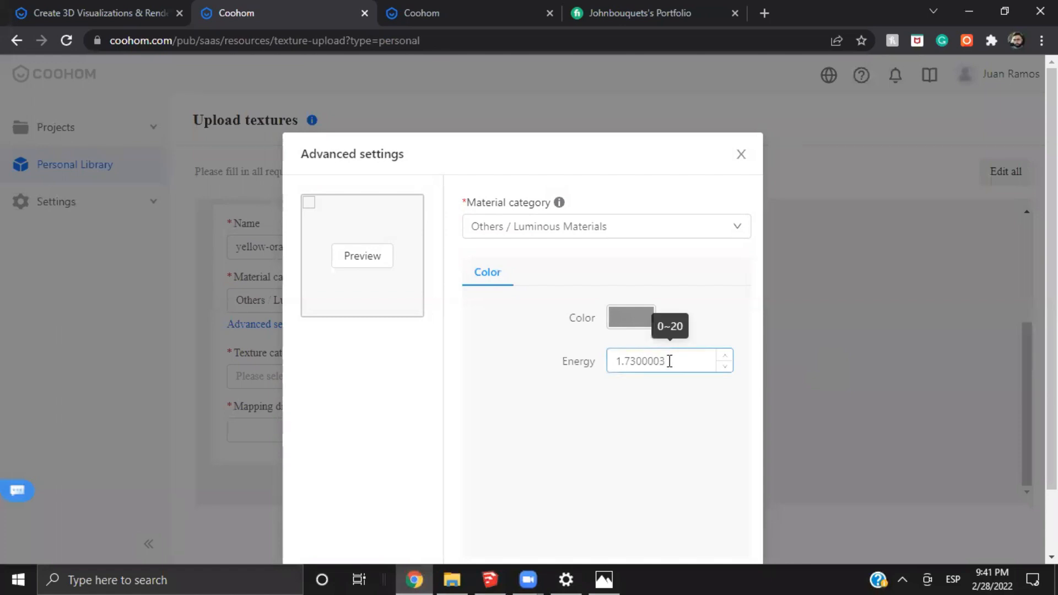
pyautogui.doubleClick(634, 361)
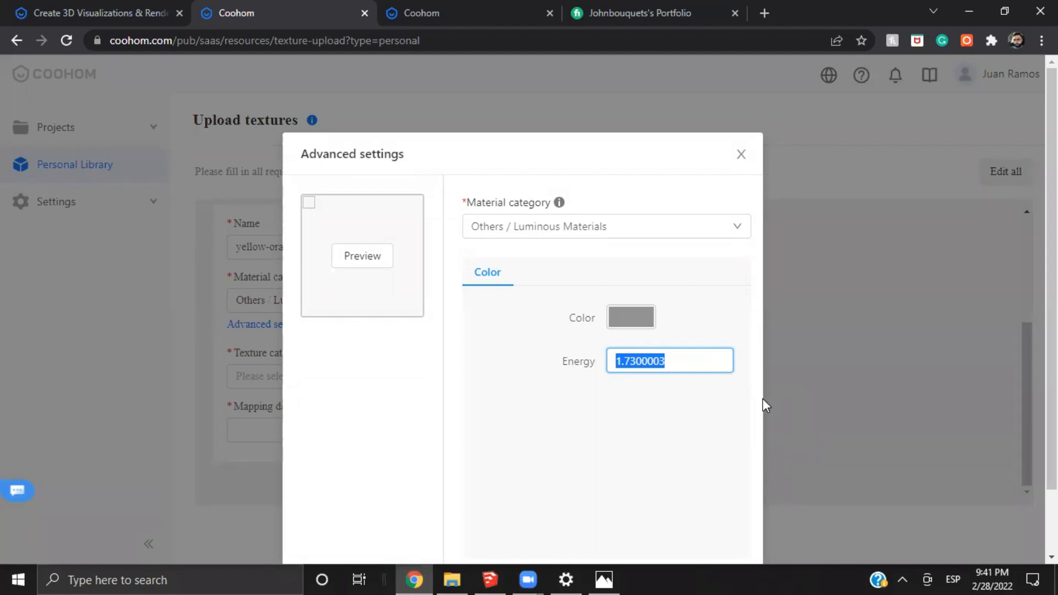
pyautogui.write('6.5')
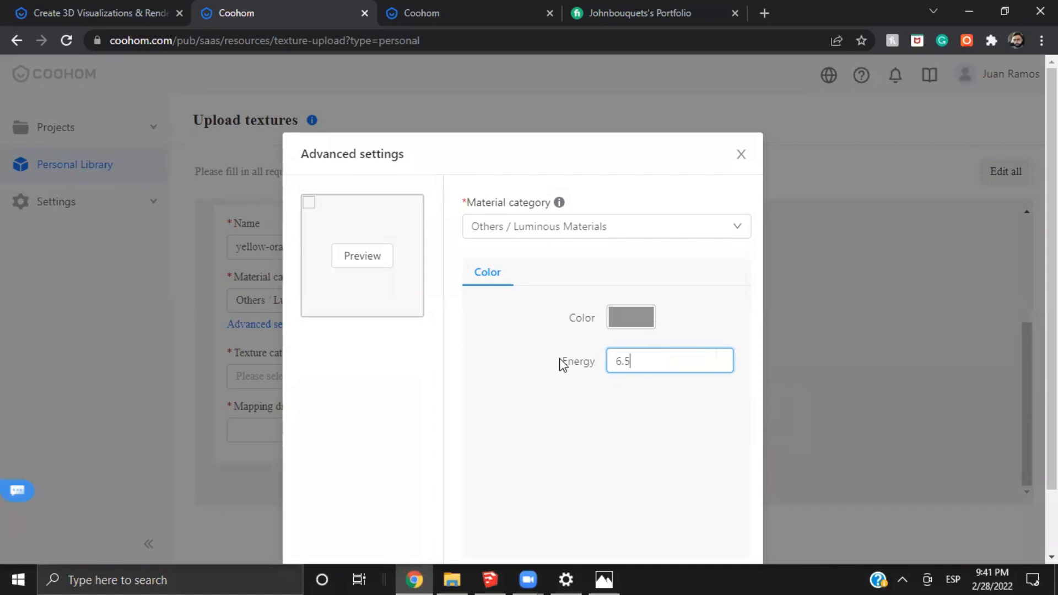
pyautogui.moveTo(562, 364); pyautogui.dragTo(594, 360)
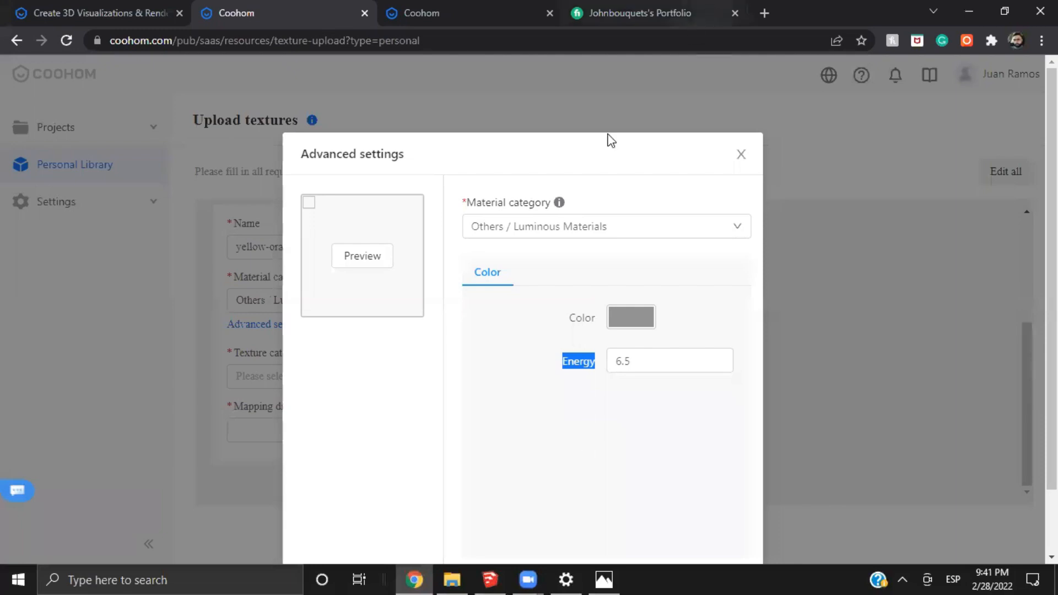
pyautogui.scroll(-2, 718, 472)
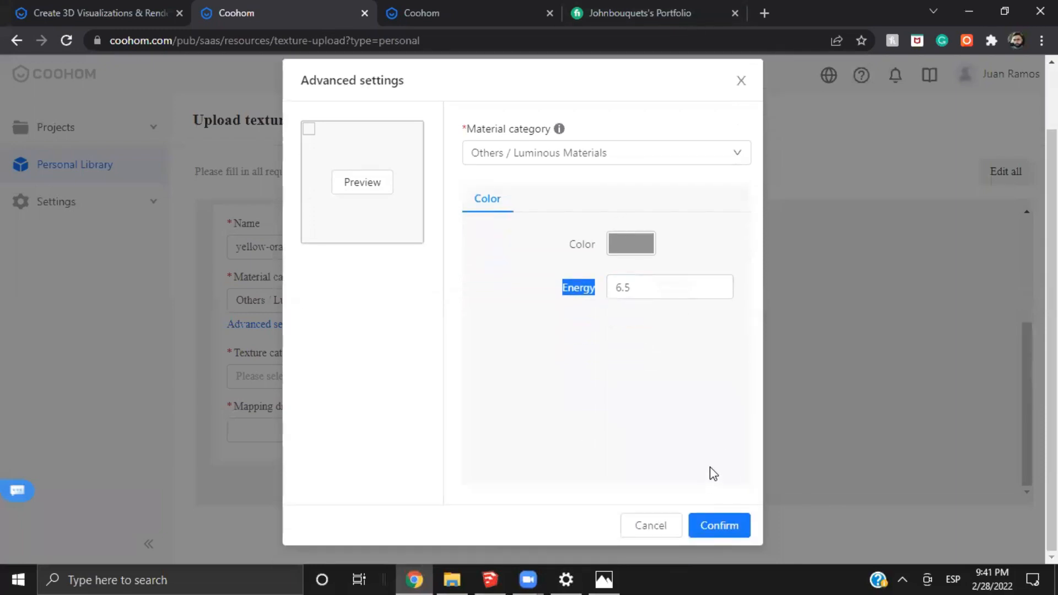
pyautogui.click(710, 526)
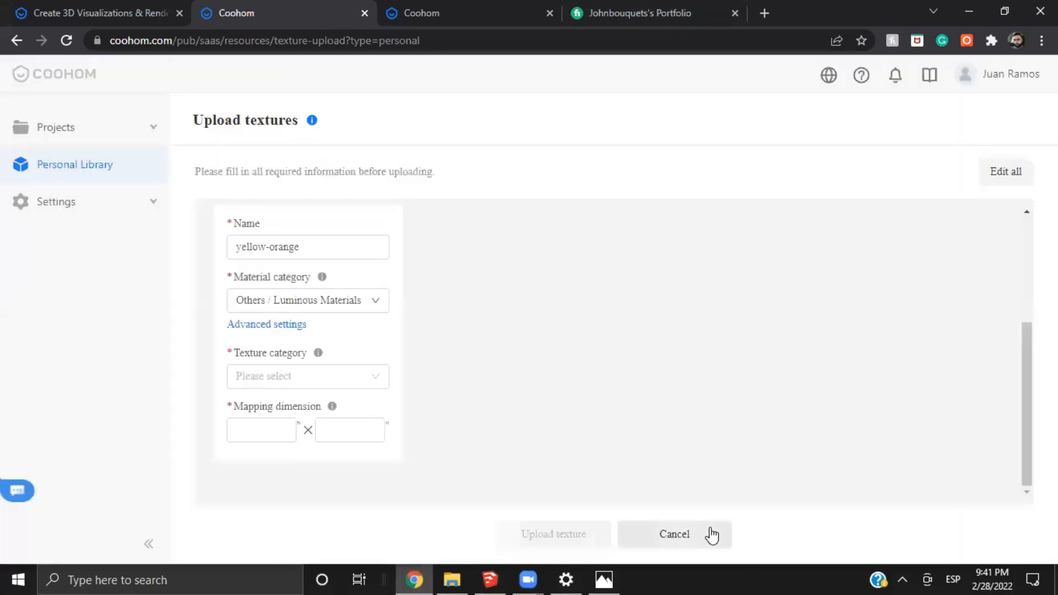
# Set the texture category to 3d model material, and leave the upload page without uploading the texture
pyautogui.click(318, 379)
pyautogui.scroll(-3, 304, 355)
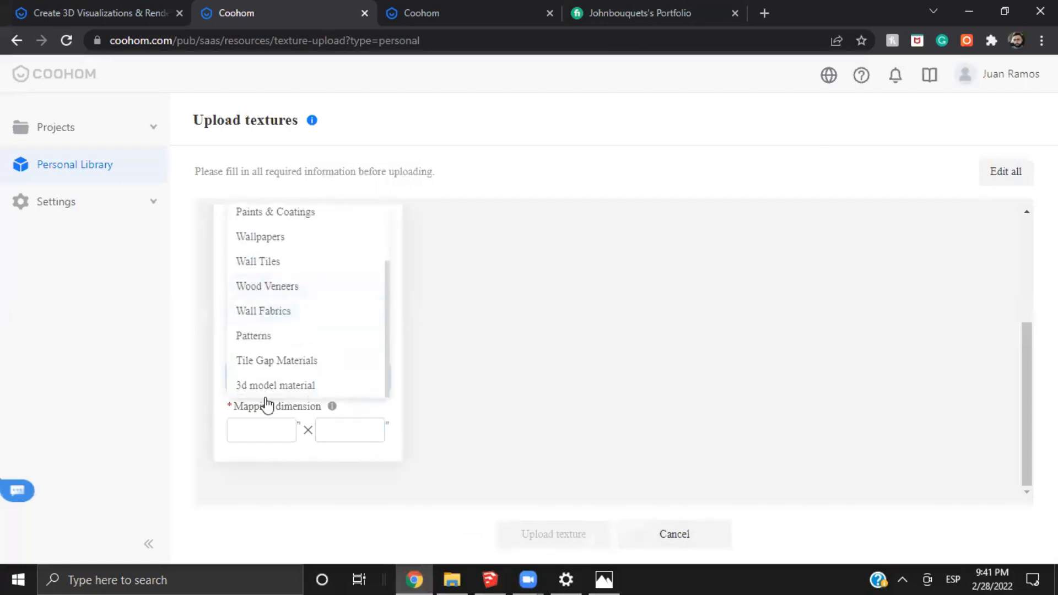
pyautogui.click(279, 380)
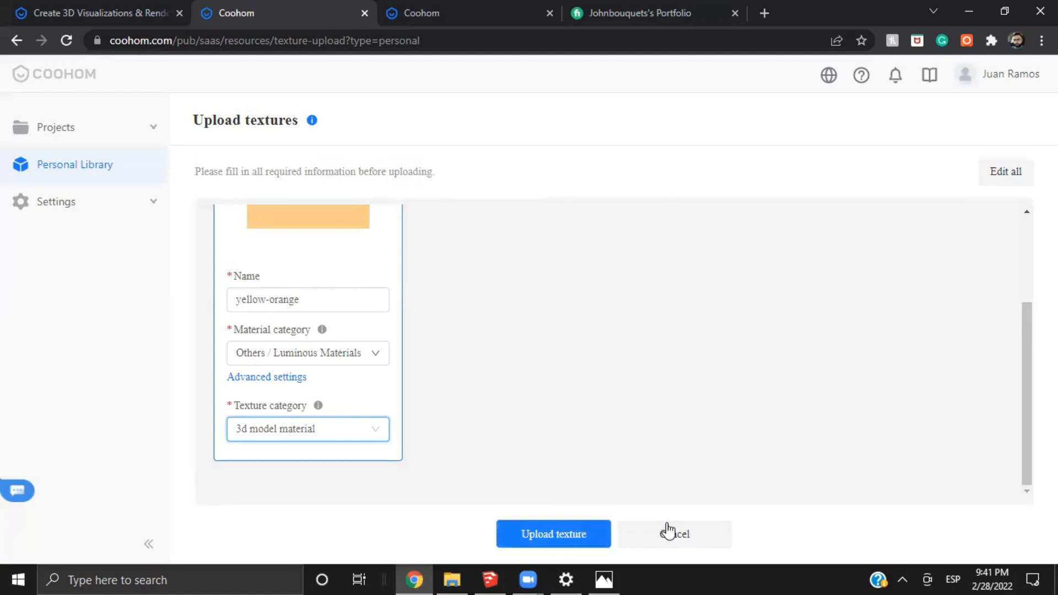
pyautogui.click(687, 536)
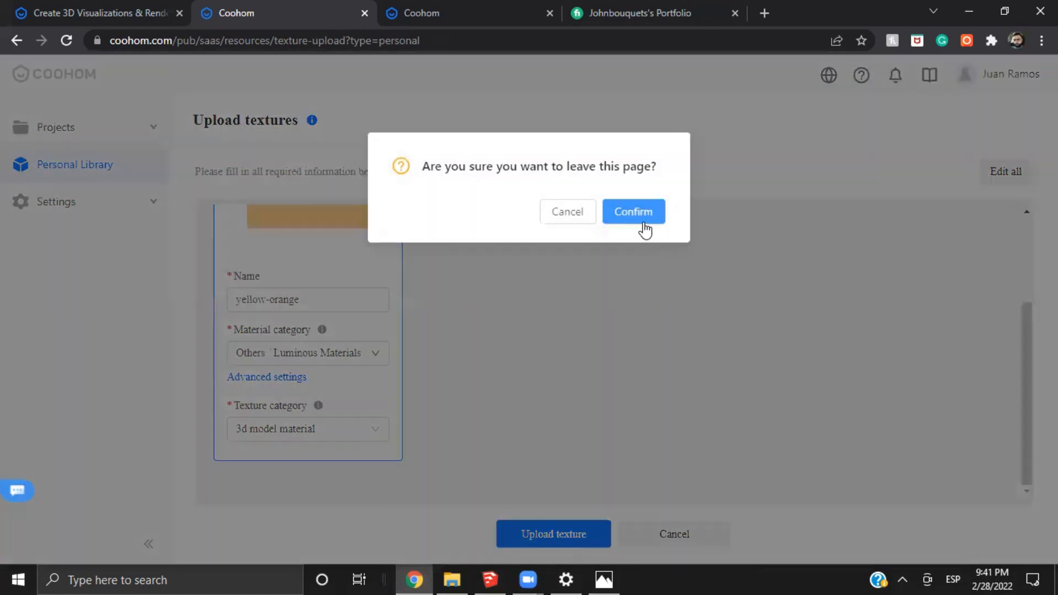
pyautogui.click(634, 211)
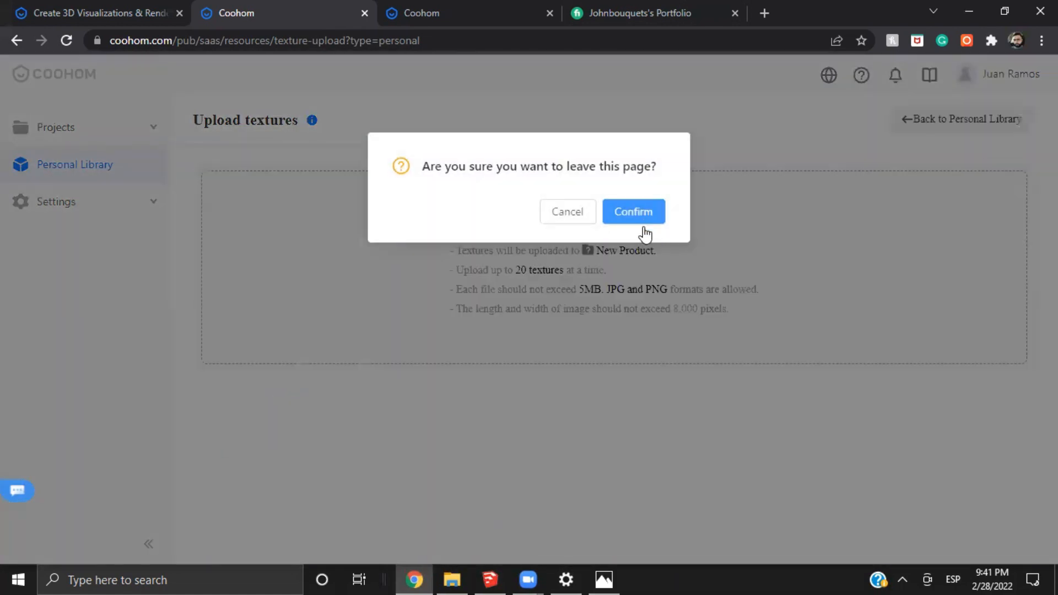
# Return from the render gallery to the bedroom design's 3D view and undo the last change
pyautogui.click(480, 4)
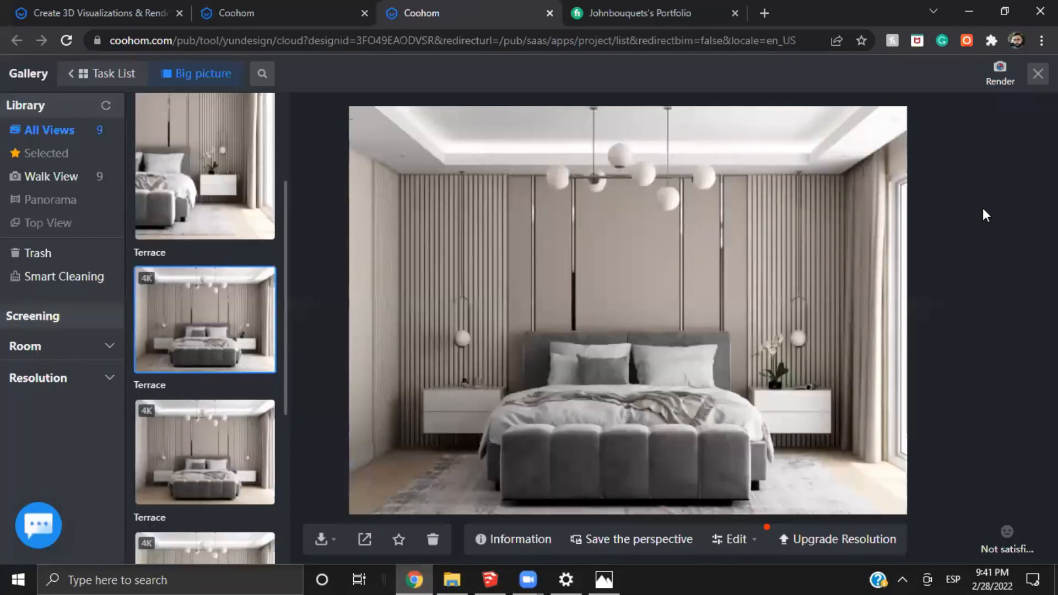
pyautogui.doubleClick(710, 124)
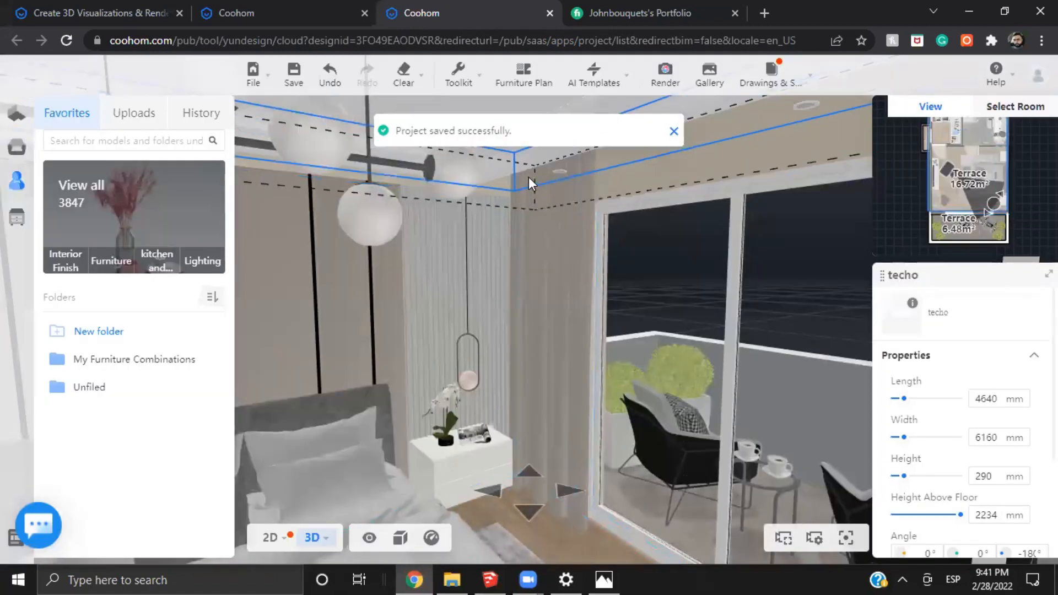
pyautogui.hotkey('ctrl', 'z')
# Select the techo ceiling model inside its furniture combination and open it in the Material Editor with the uploaded materials displayed
pyautogui.click(540, 200)
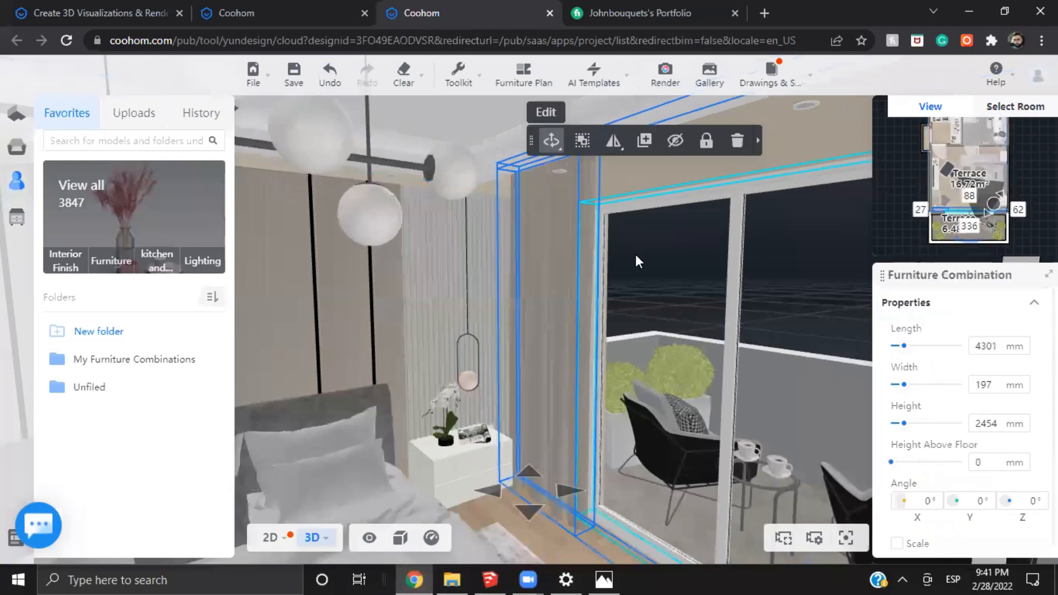
pyautogui.click(518, 184)
pyautogui.click(495, 148)
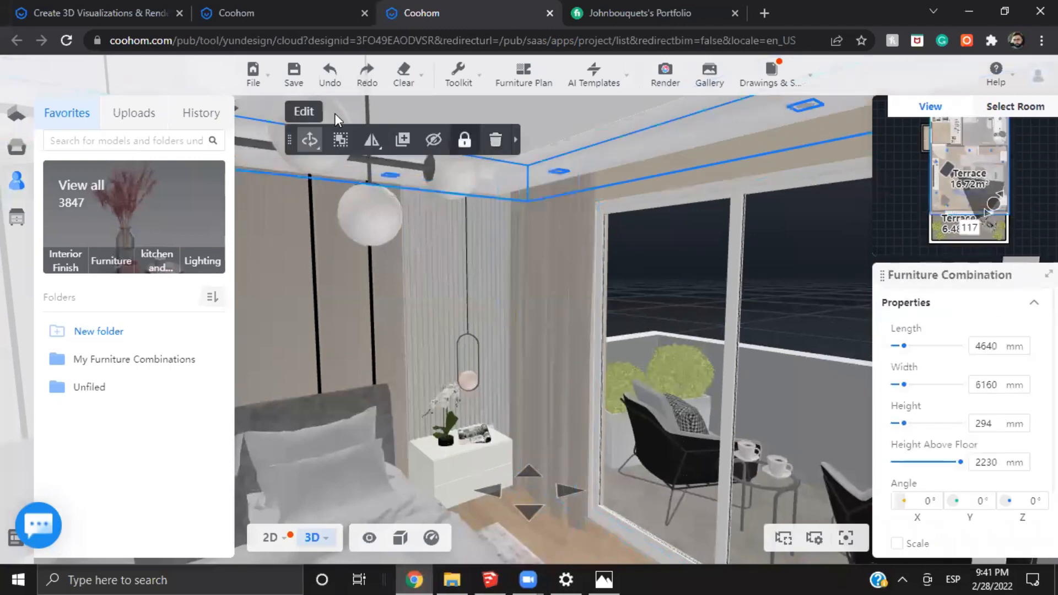
pyautogui.click(314, 117)
pyautogui.click(603, 156)
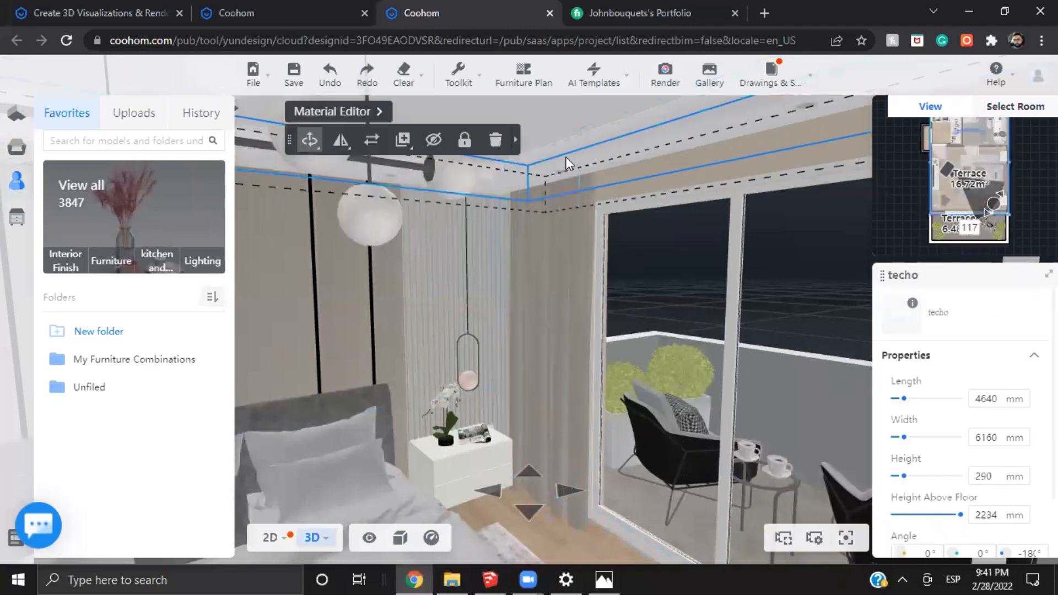
pyautogui.click(357, 123)
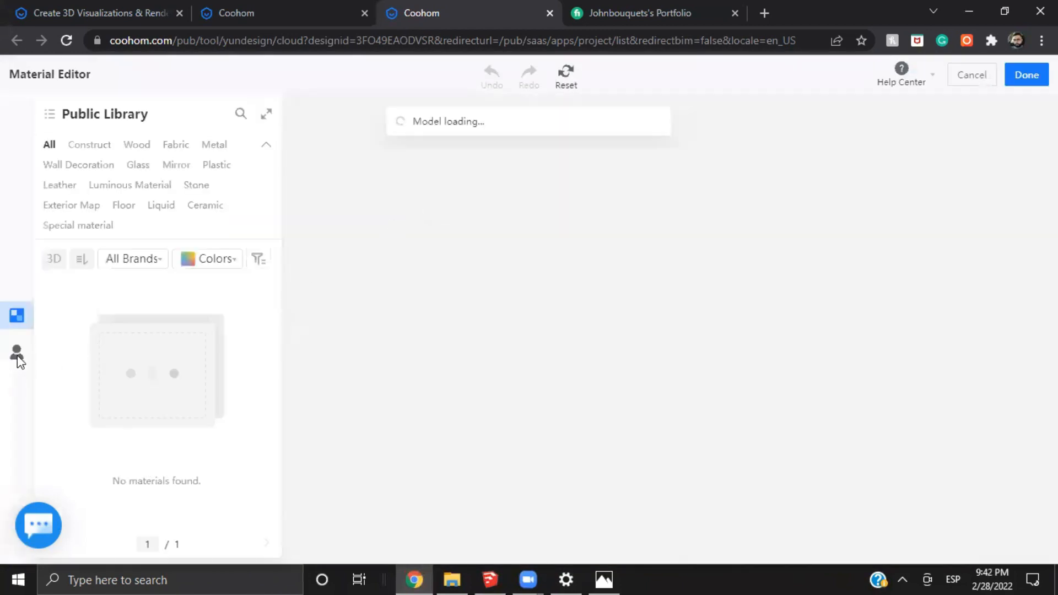
pyautogui.click(16, 355)
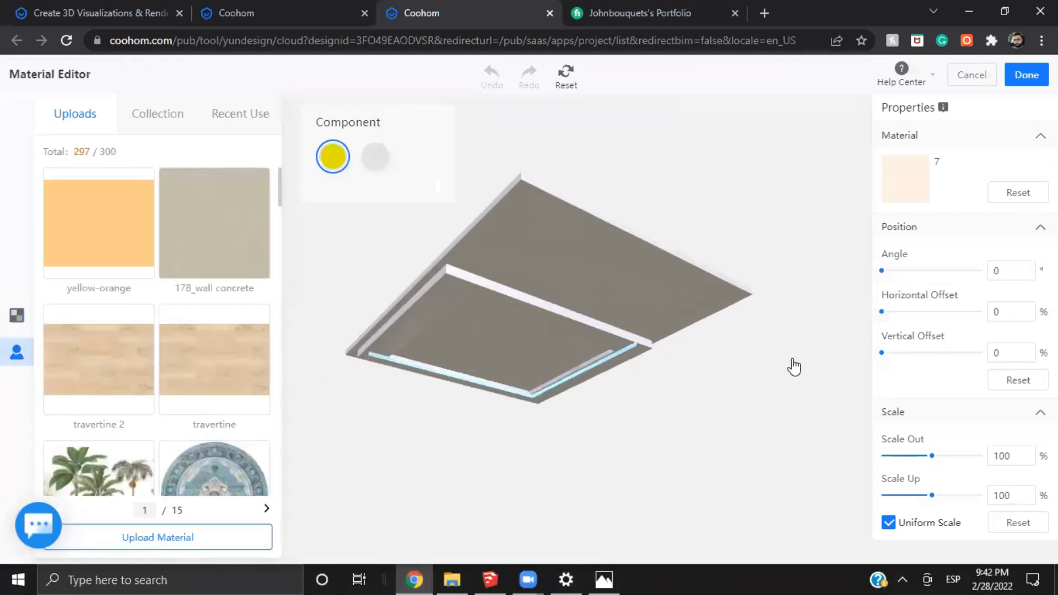
# Apply the uploaded yellow-orange material to the ceiling's cove light strip and save the material changes
pyautogui.moveTo(594, 350); pyautogui.dragTo(626, 447)
pyautogui.scroll(3, 542, 439)
pyautogui.moveTo(513, 435); pyautogui.dragTo(484, 410)
pyautogui.scroll(3, 484, 412)
pyautogui.scroll(2, 505, 452)
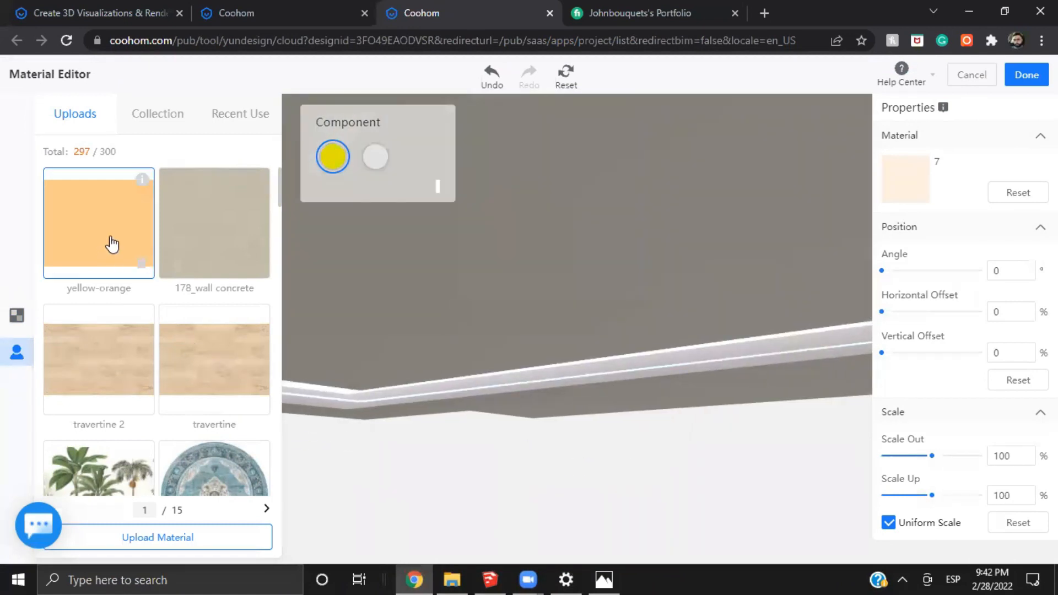
pyautogui.moveTo(112, 244); pyautogui.dragTo(391, 399)
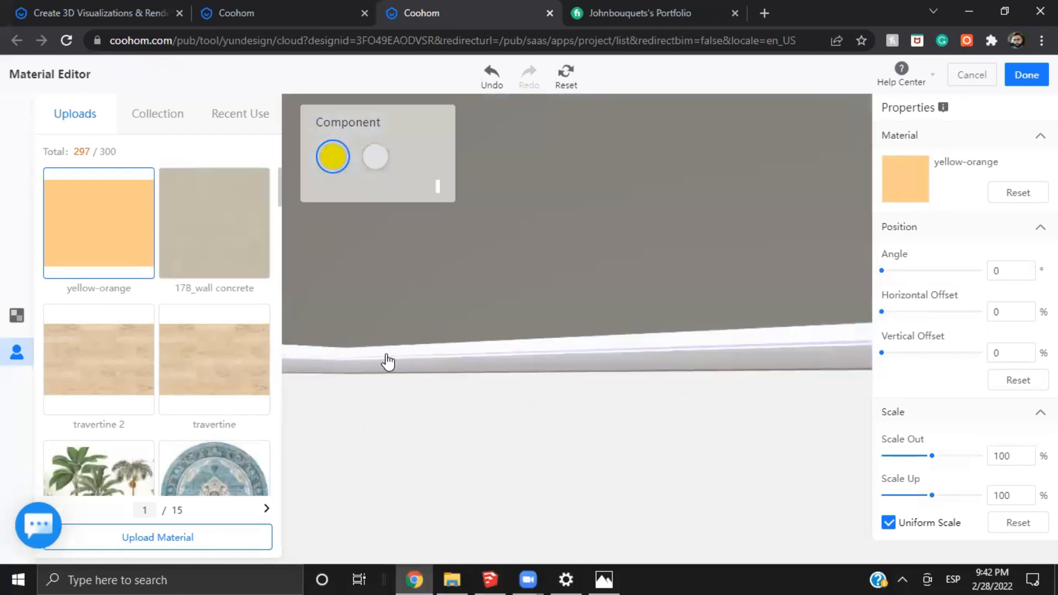
pyautogui.moveTo(440, 442); pyautogui.dragTo(438, 399)
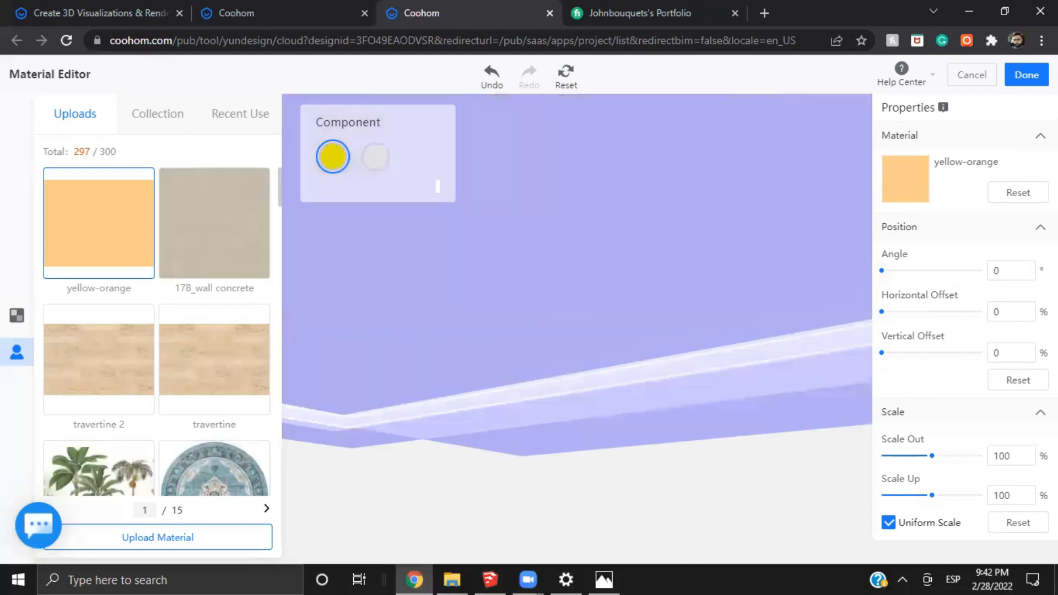
pyautogui.click(1027, 75)
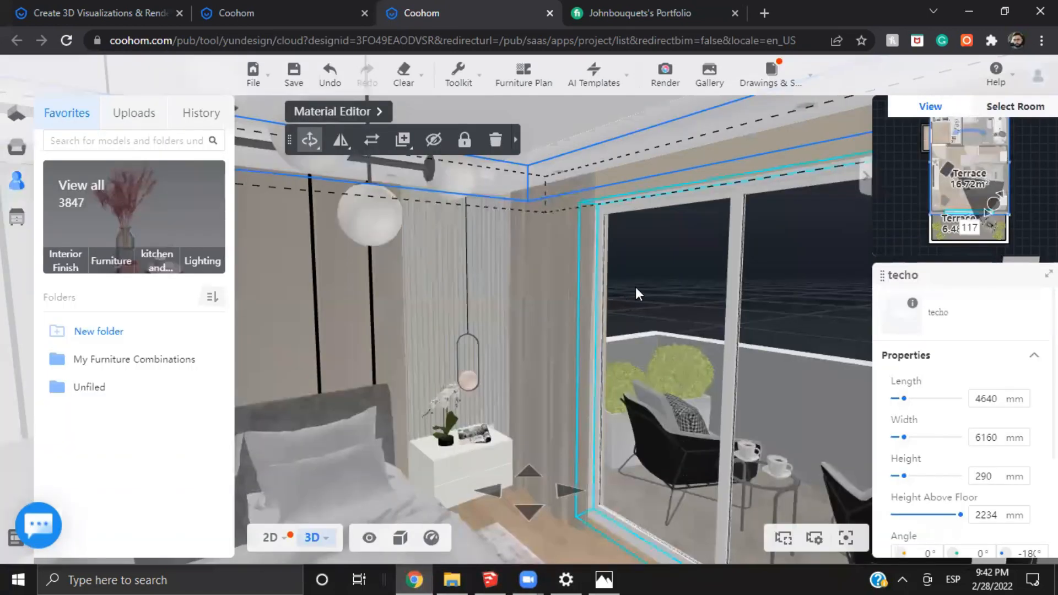
# Render the bedroom from the saved snapshot facing the bed in 4:3 at Standard 1280*960 resolution
pyautogui.moveTo(684, 243); pyautogui.dragTo(684, 153)
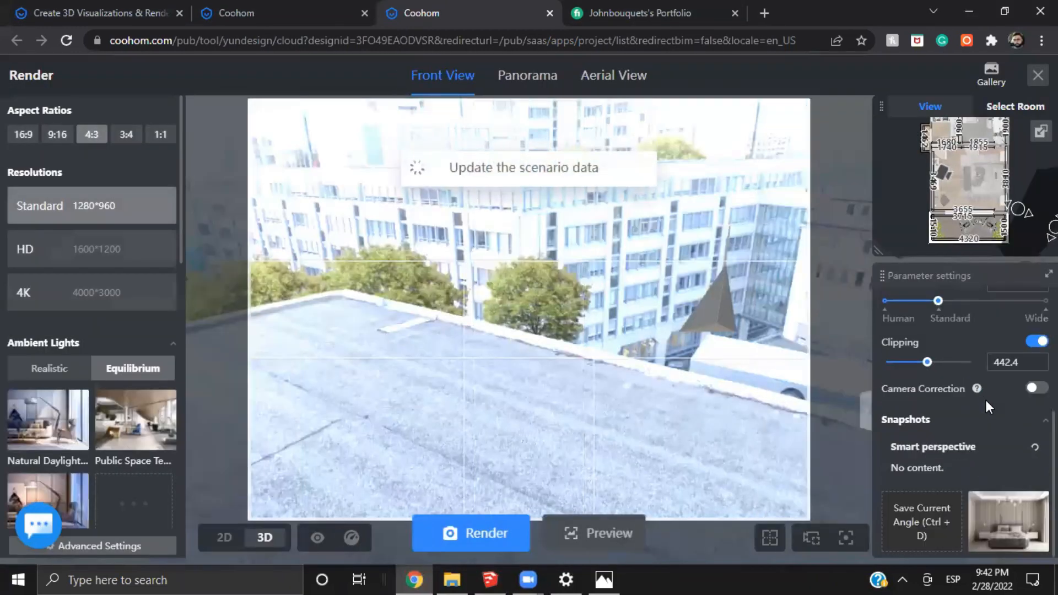
pyautogui.click(1013, 531)
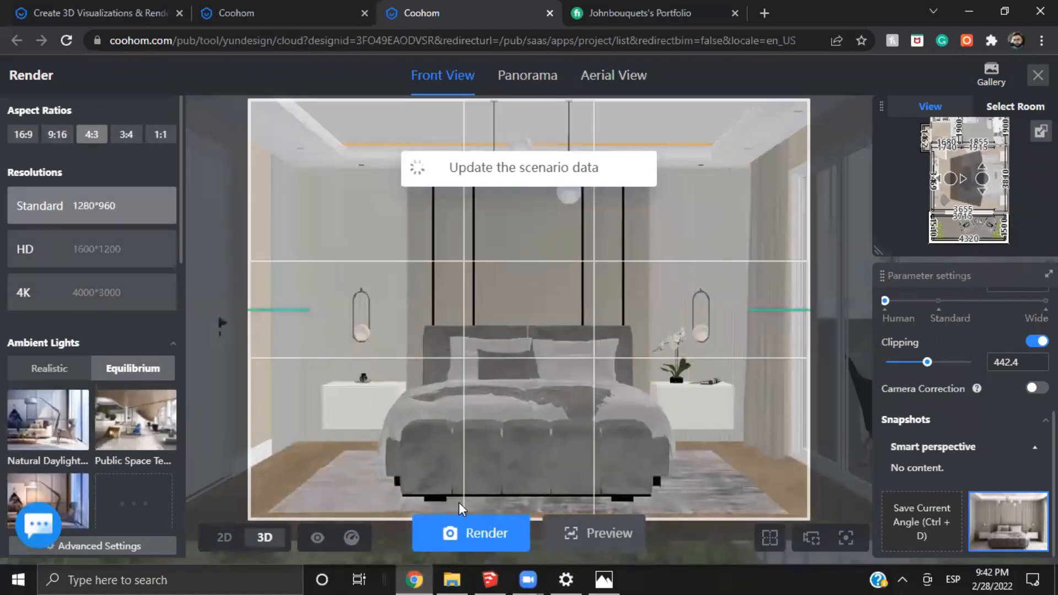
pyautogui.click(462, 534)
pyautogui.click(509, 481)
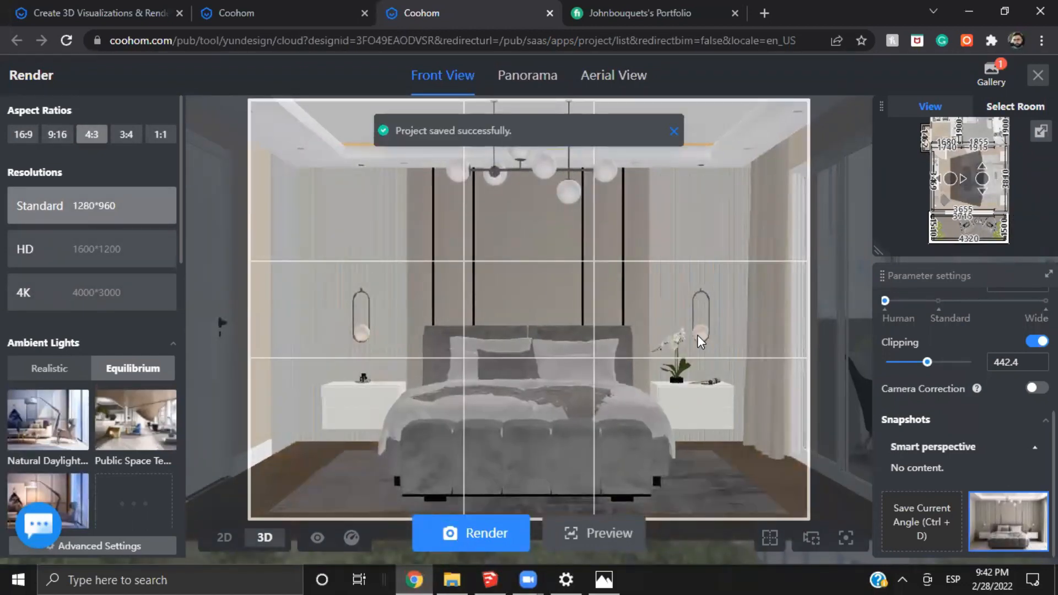
pyautogui.click(992, 76)
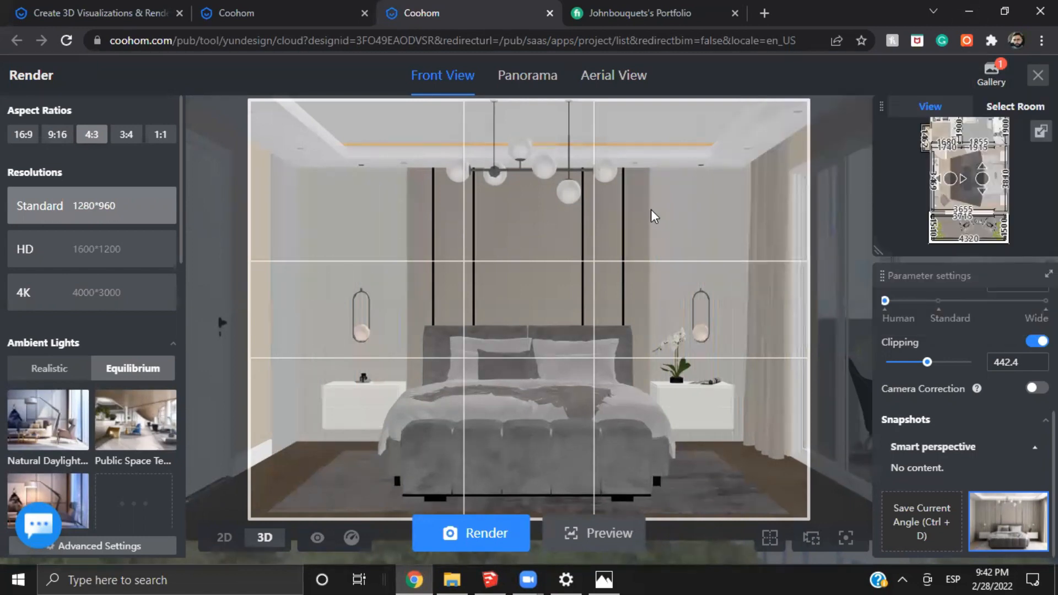
# Switch to SketchUp and examine the slatted wall panels in the corner between the nightstand and the glass sliding door
pyautogui.click(492, 577)
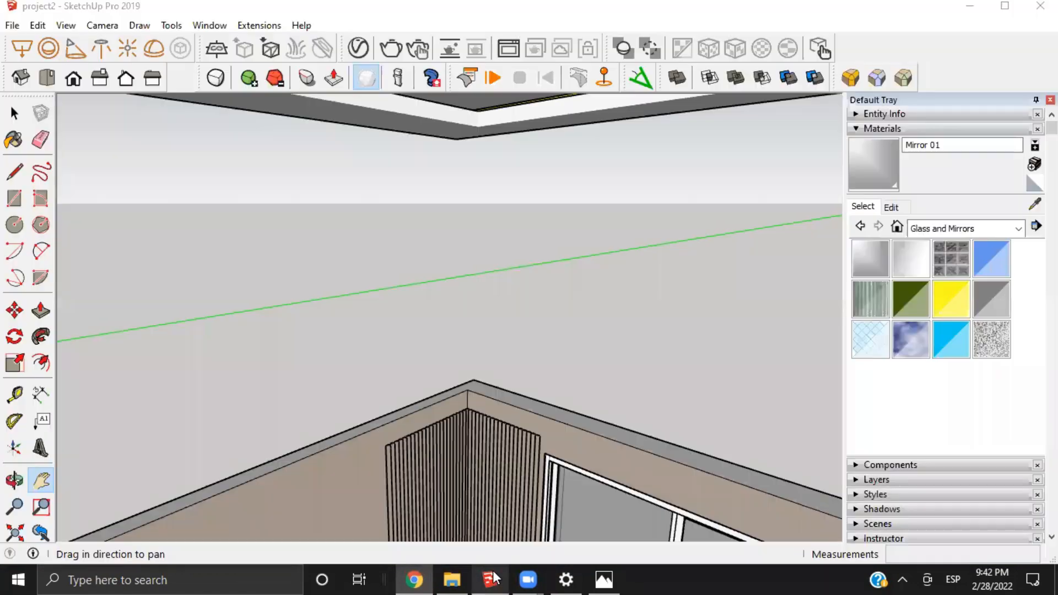
pyautogui.moveTo(480, 414); pyautogui.dragTo(506, 320)
pyautogui.scroll(3, 407, 433)
pyautogui.moveTo(407, 433); pyautogui.dragTo(343, 330, button='middle')
pyautogui.moveTo(343, 329); pyautogui.dragTo(482, 444)
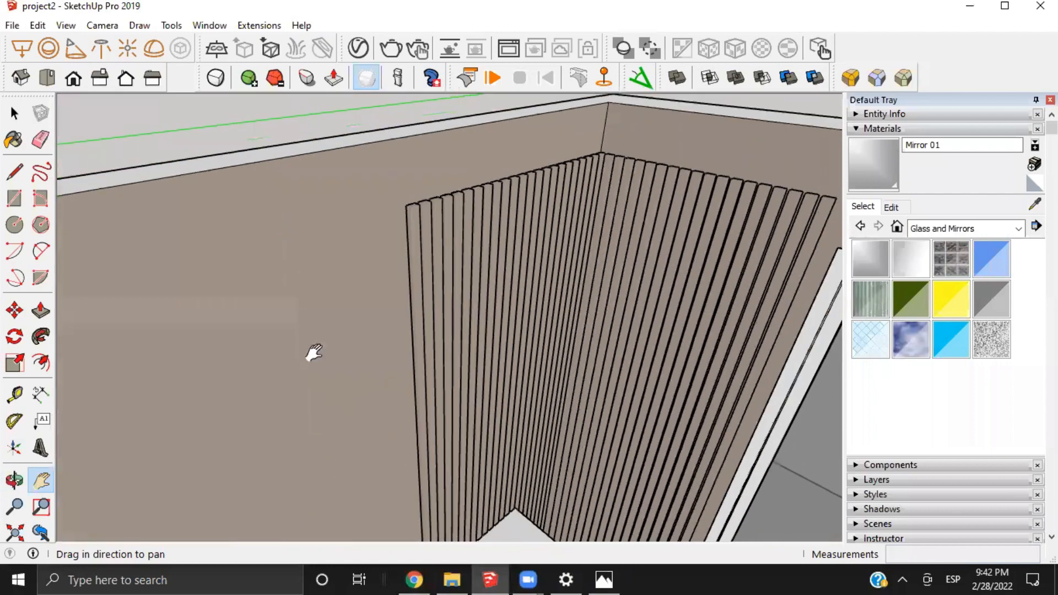
pyautogui.moveTo(311, 352); pyautogui.dragTo(483, 458)
pyautogui.moveTo(461, 429); pyautogui.dragTo(286, 397, button='middle')
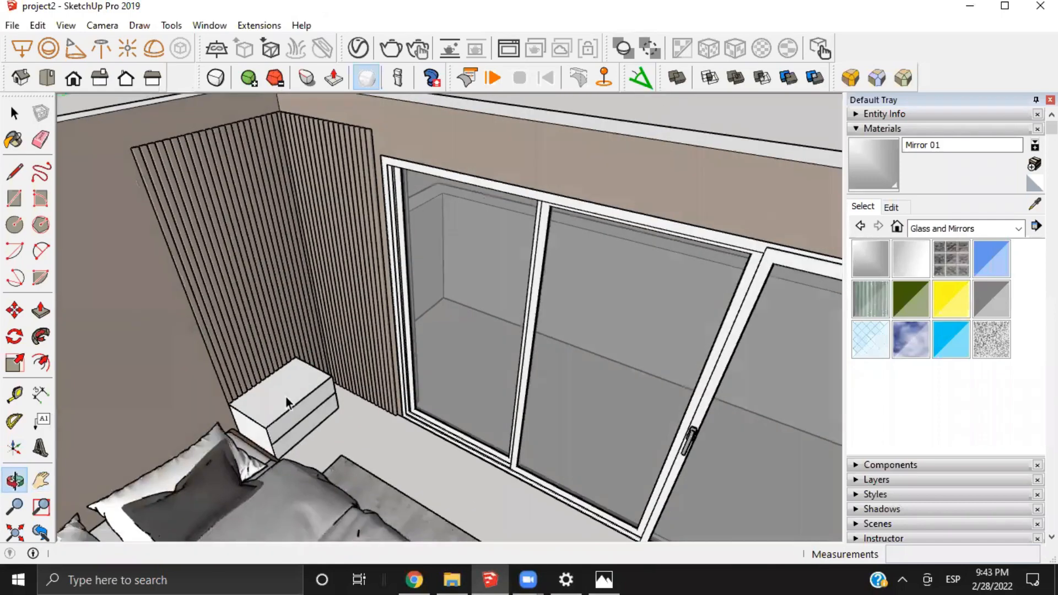
pyautogui.scroll(3, 280, 383)
# Select the corner's vertical slat group and inspect it from the wall top down to the nightstand
pyautogui.click(280, 382)
pyautogui.keyDown('shift'); pyautogui.moveTo(288, 302); pyautogui.dragTo(424, 439, button='middle'); pyautogui.keyUp('shift')
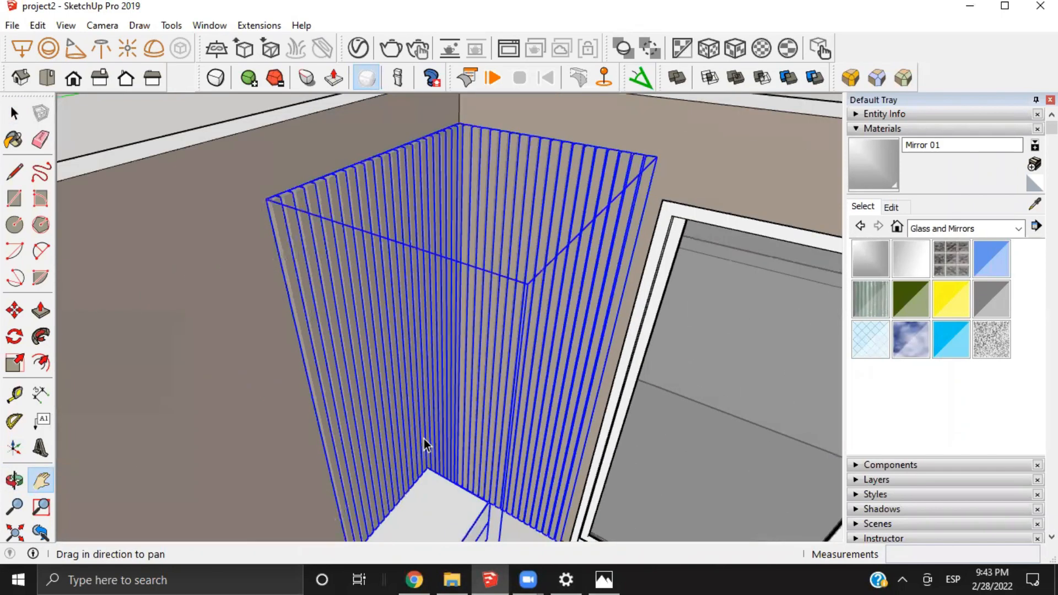
pyautogui.keyDown('shift'); pyautogui.moveTo(353, 340); pyautogui.dragTo(375, 355, button='middle'); pyautogui.keyUp('shift')
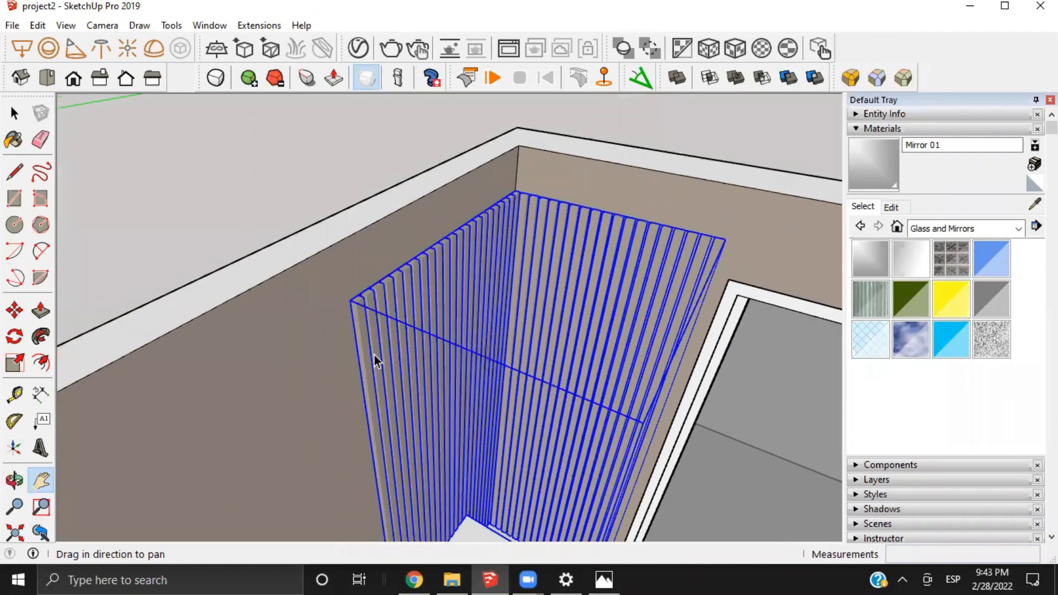
pyautogui.keyDown('shift'); pyautogui.moveTo(509, 421); pyautogui.dragTo(468, 368, button='middle'); pyautogui.keyUp('shift')
pyautogui.keyDown('shift'); pyautogui.moveTo(504, 500); pyautogui.dragTo(430, 380, button='middle'); pyautogui.keyUp('shift')
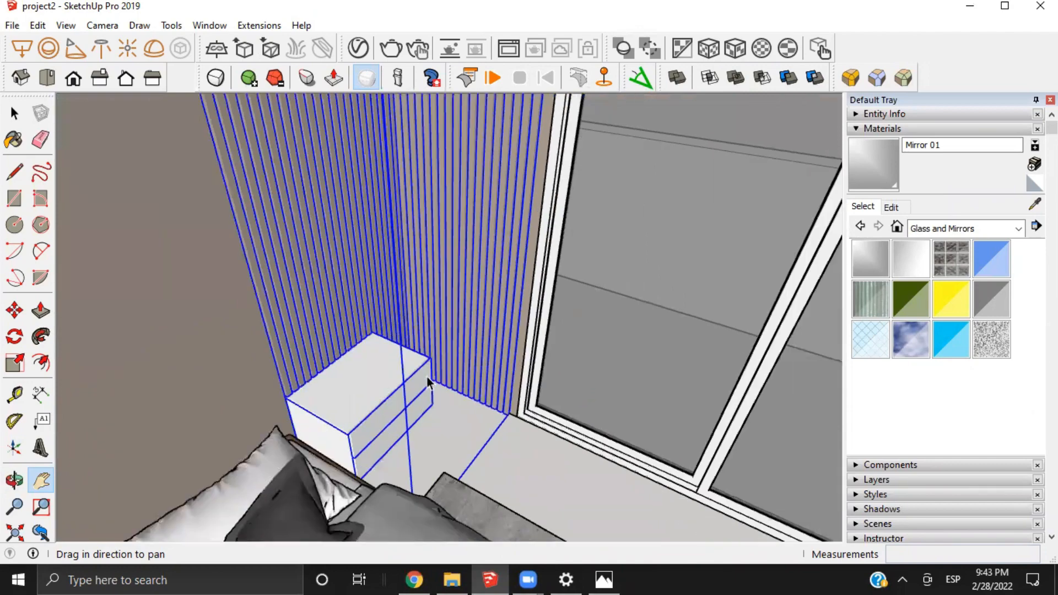
pyautogui.moveTo(378, 352); pyautogui.dragTo(468, 389, button='middle')
pyautogui.scroll(-3, 468, 389)
pyautogui.keyDown('shift'); pyautogui.moveTo(350, 230); pyautogui.dragTo(349, 244, button='middle'); pyautogui.keyUp('shift')
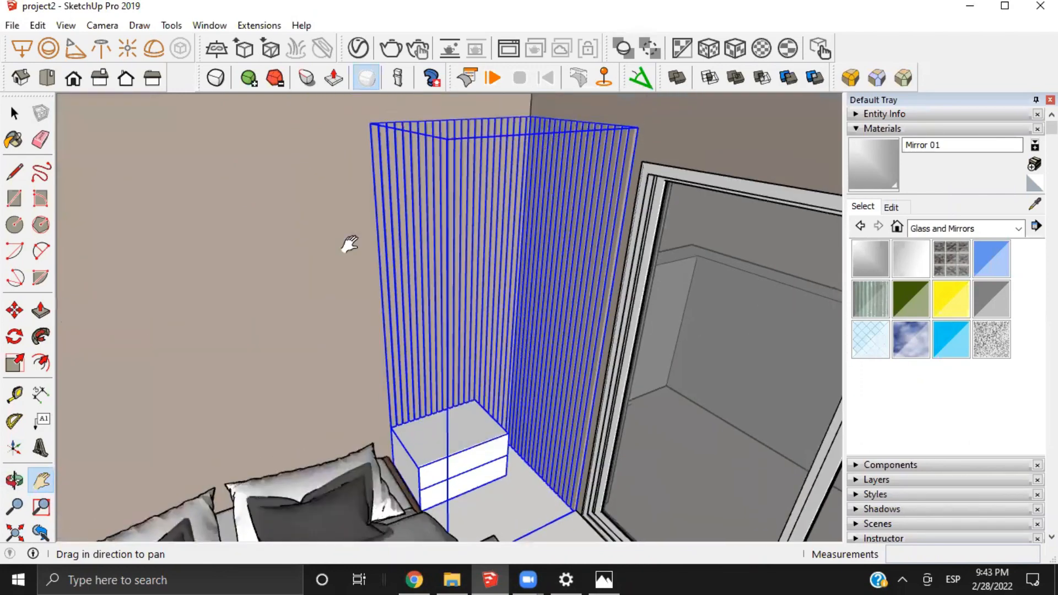
# Switch back to Coohom, start a model upload in the Personal Library, check the allowed formats and browse for a file
pyautogui.click(414, 580)
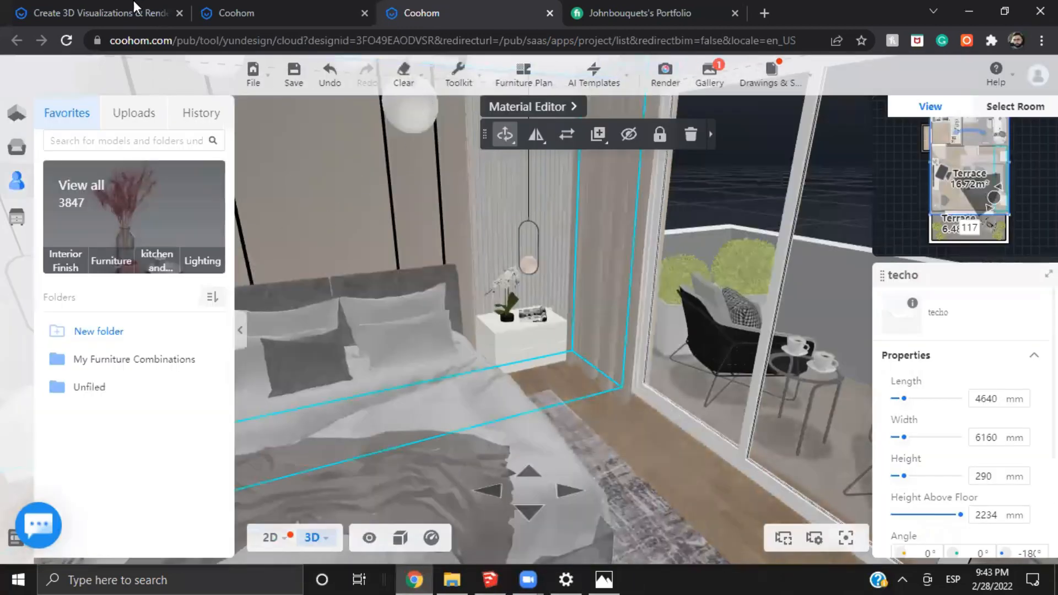
pyautogui.click(130, 7)
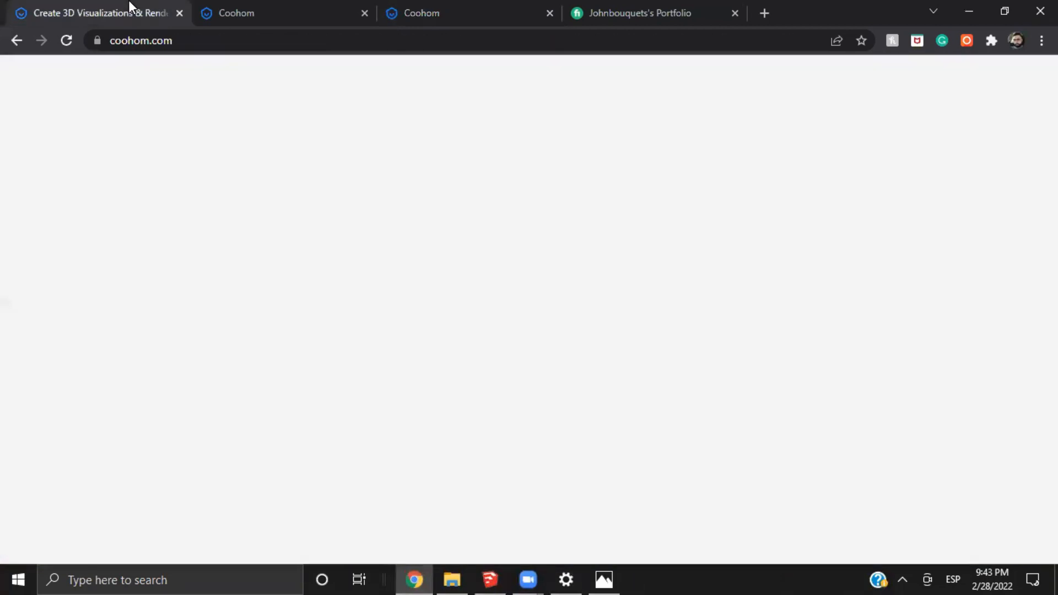
pyautogui.click(237, 13)
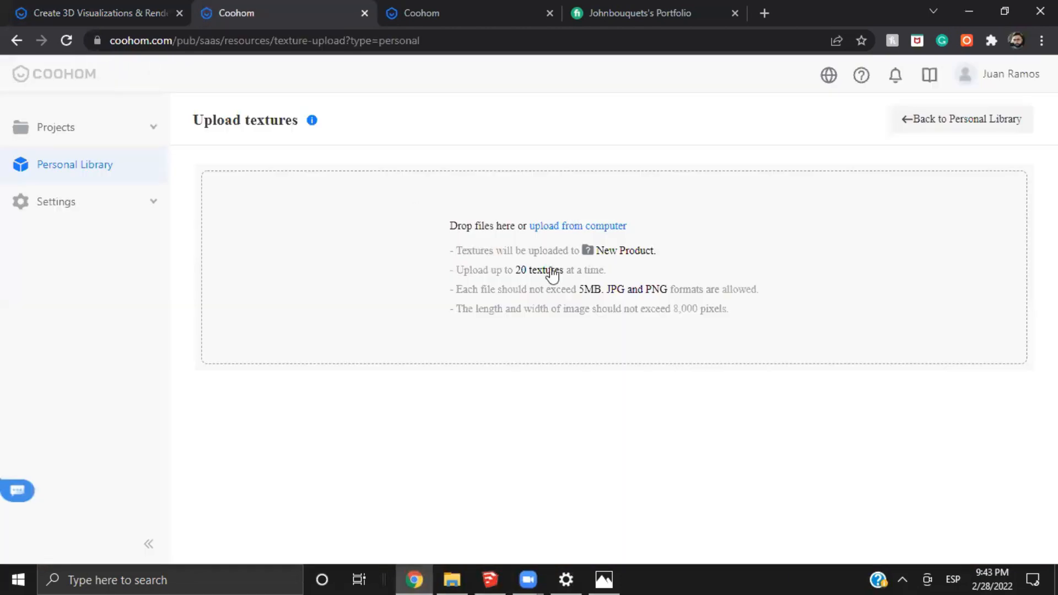
pyautogui.click(100, 165)
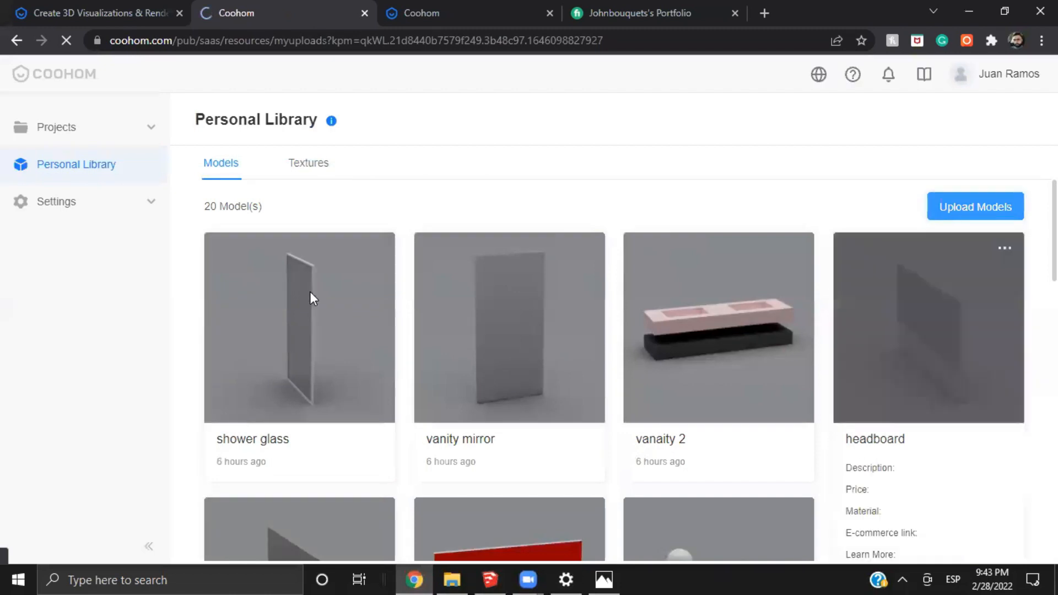
pyautogui.moveTo(310, 293)
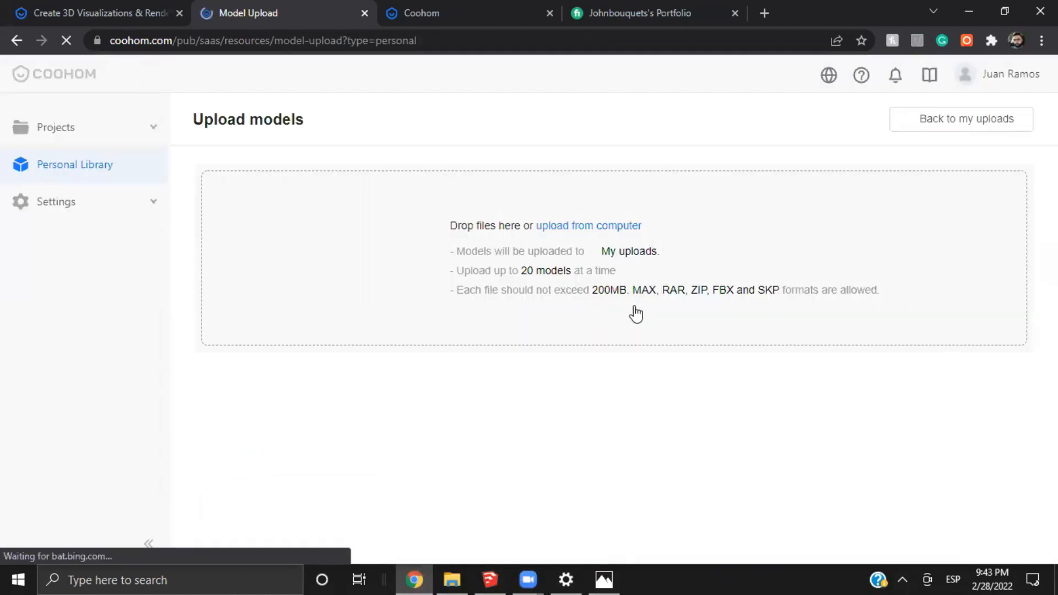
pyautogui.moveTo(633, 301); pyautogui.dragTo(673, 303)
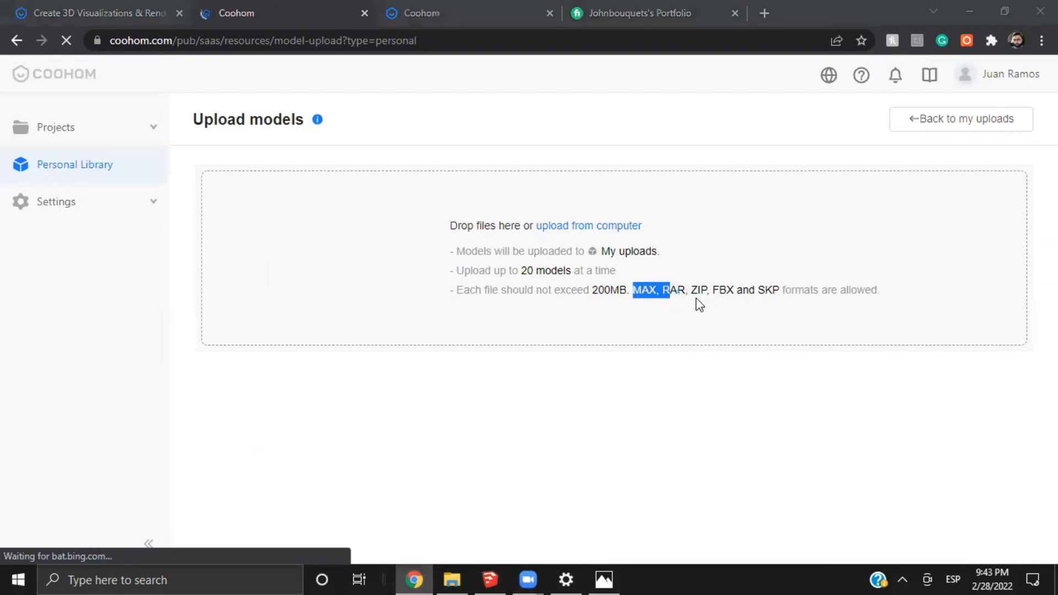
pyautogui.click(742, 298)
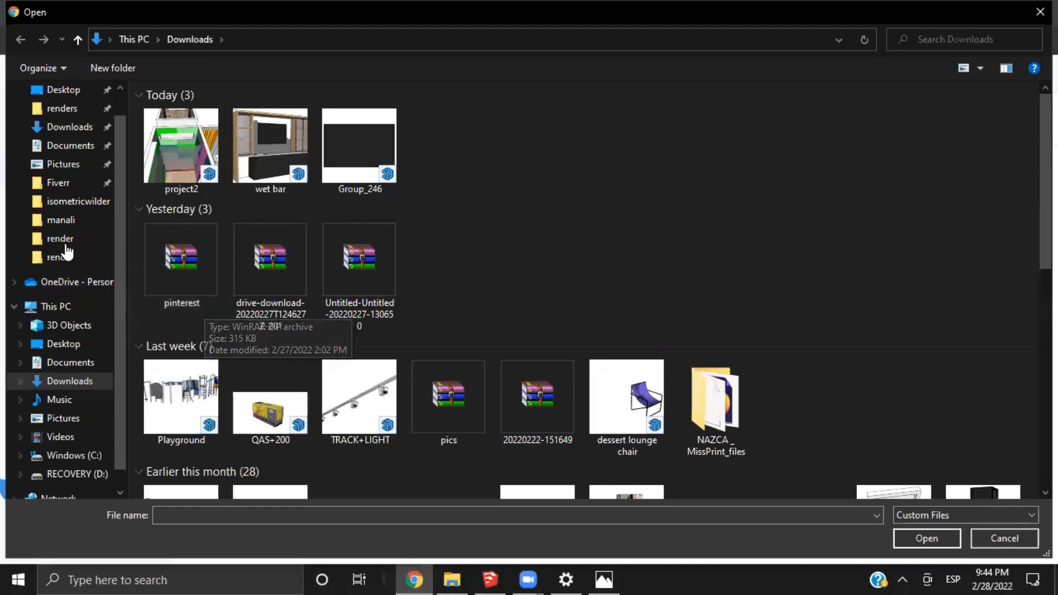
# Upload the SketchUp file "bed wood slats" from the client's project folder inside the Fiverr folder
pyautogui.click(60, 183)
pyautogui.scroll(-3, 249, 268)
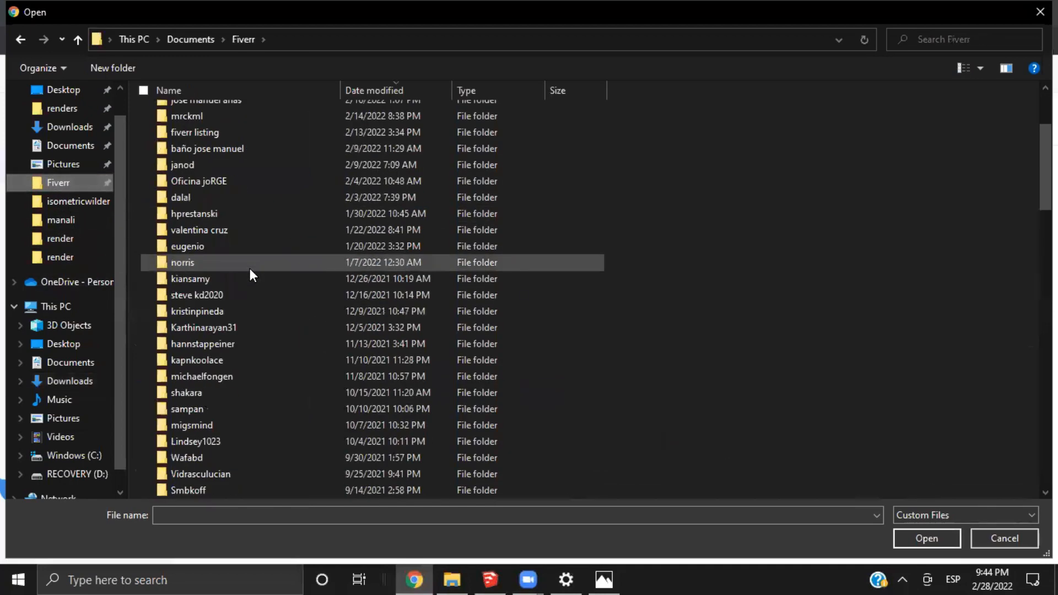
pyautogui.scroll(-1, 245, 309)
pyautogui.scroll(-1, 243, 369)
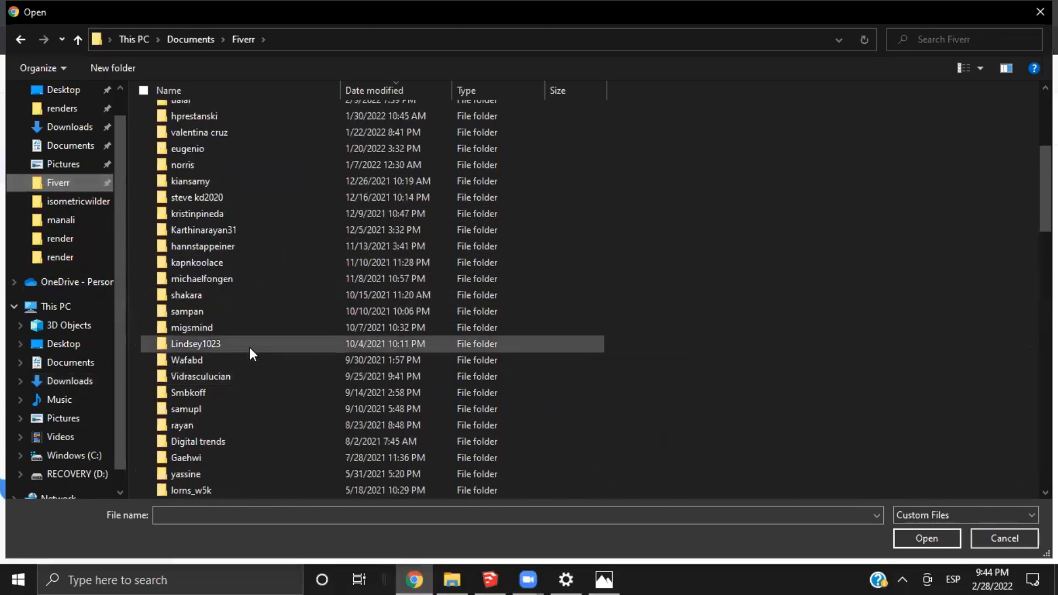
pyautogui.scroll(-1, 241, 389)
pyautogui.doubleClick(211, 408)
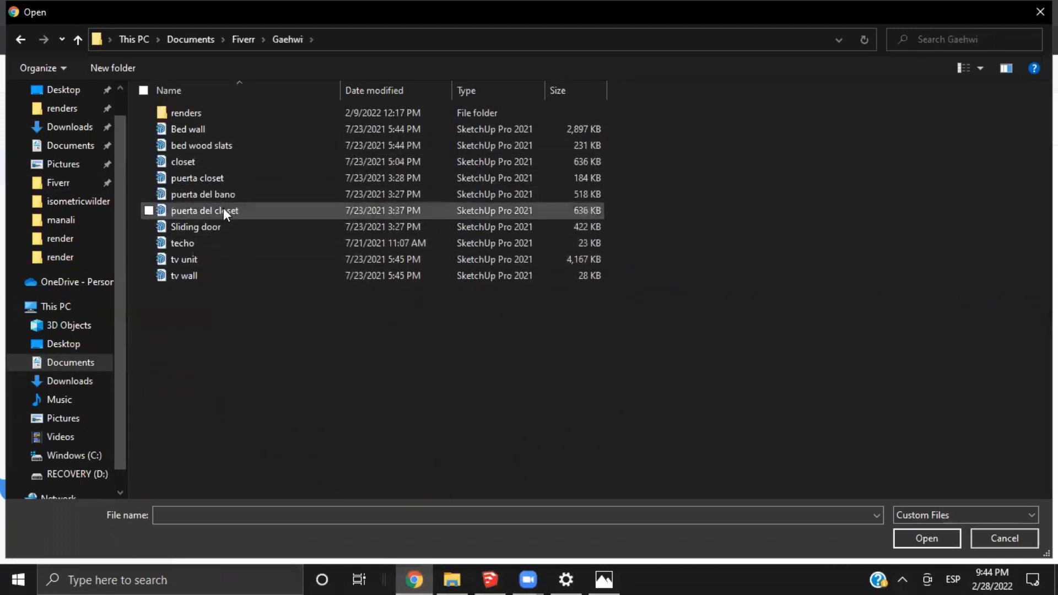
pyautogui.click(213, 145)
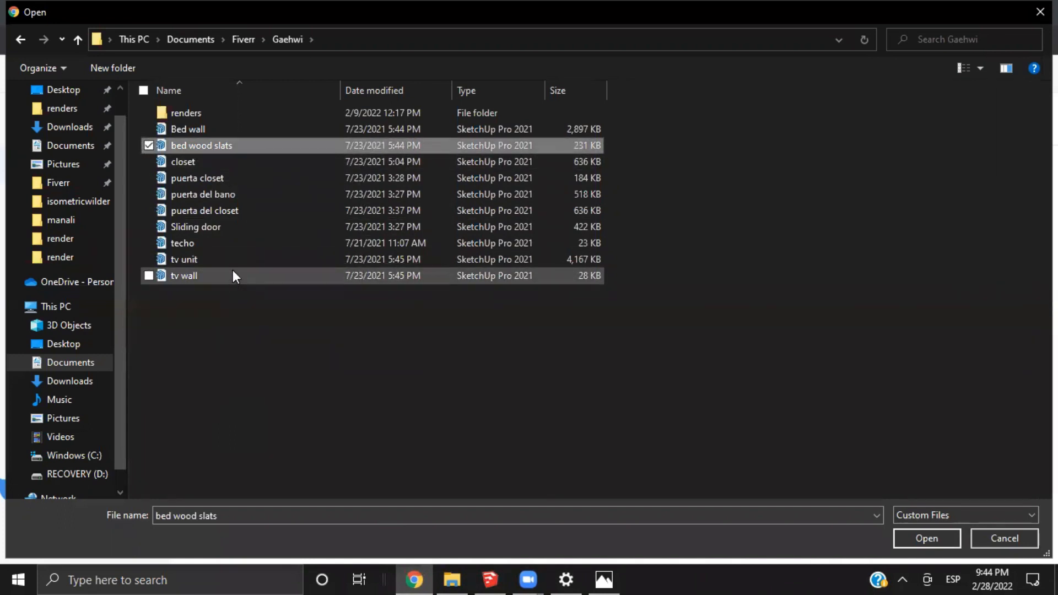
pyautogui.click(902, 539)
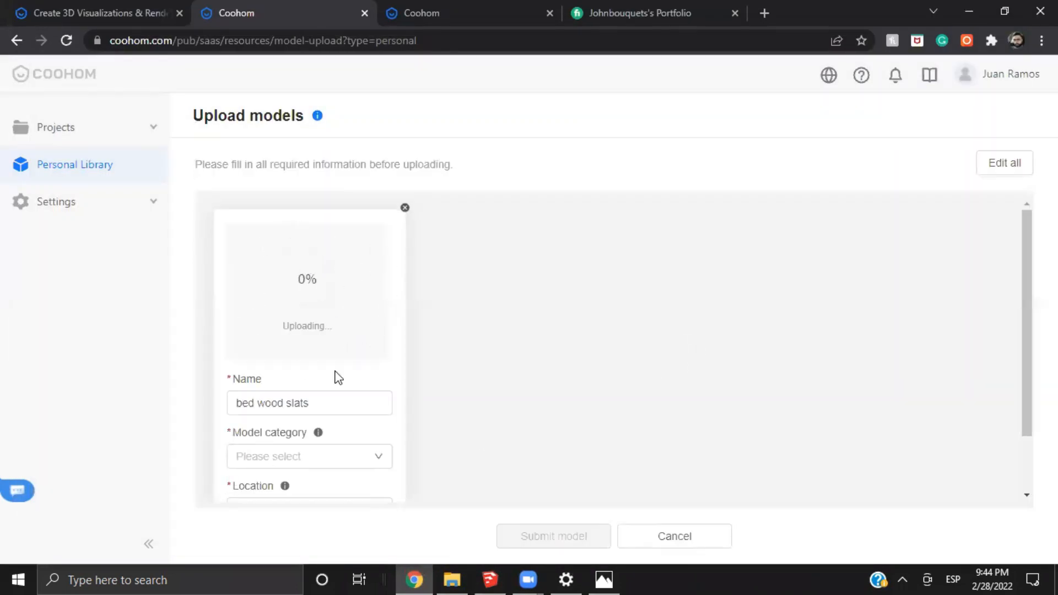
# Set the bed wood slats model's category to Others and its location to Floor Furniture
pyautogui.scroll(-2, 364, 369)
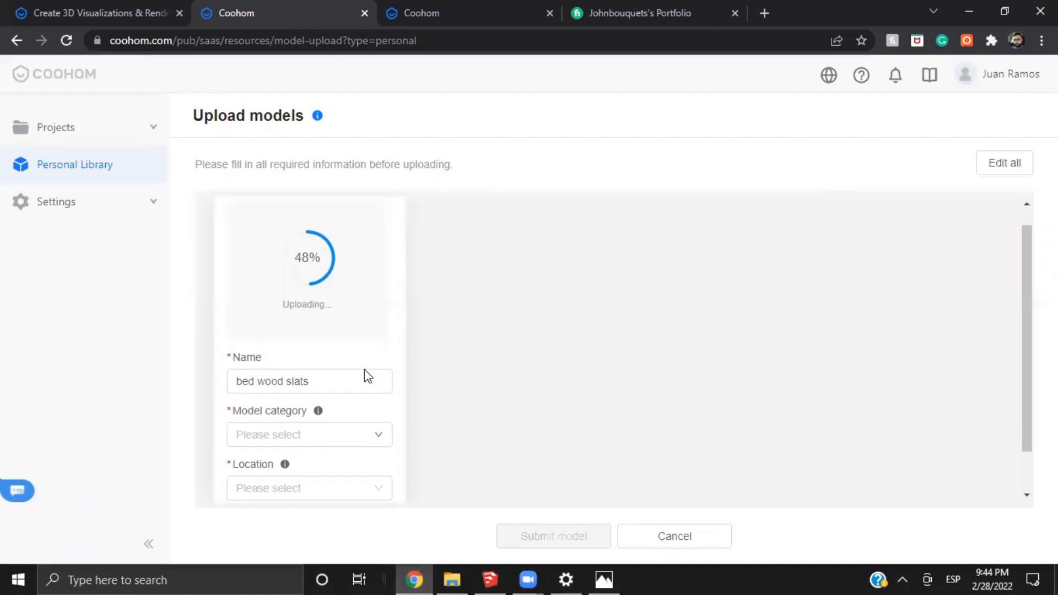
pyautogui.click(350, 397)
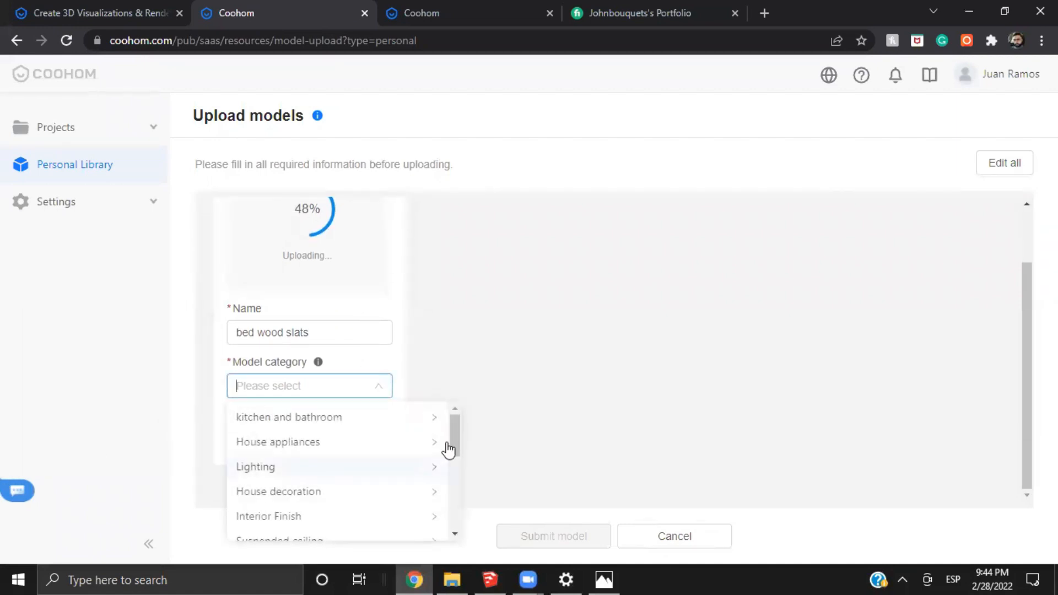
pyautogui.scroll(-2, 347, 465)
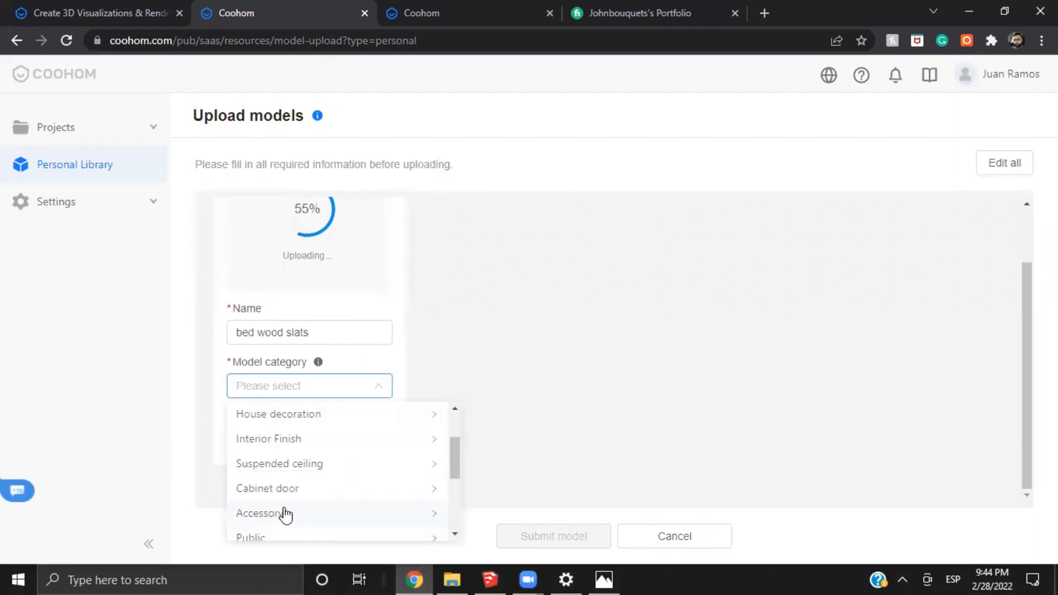
pyautogui.scroll(-3, 278, 514)
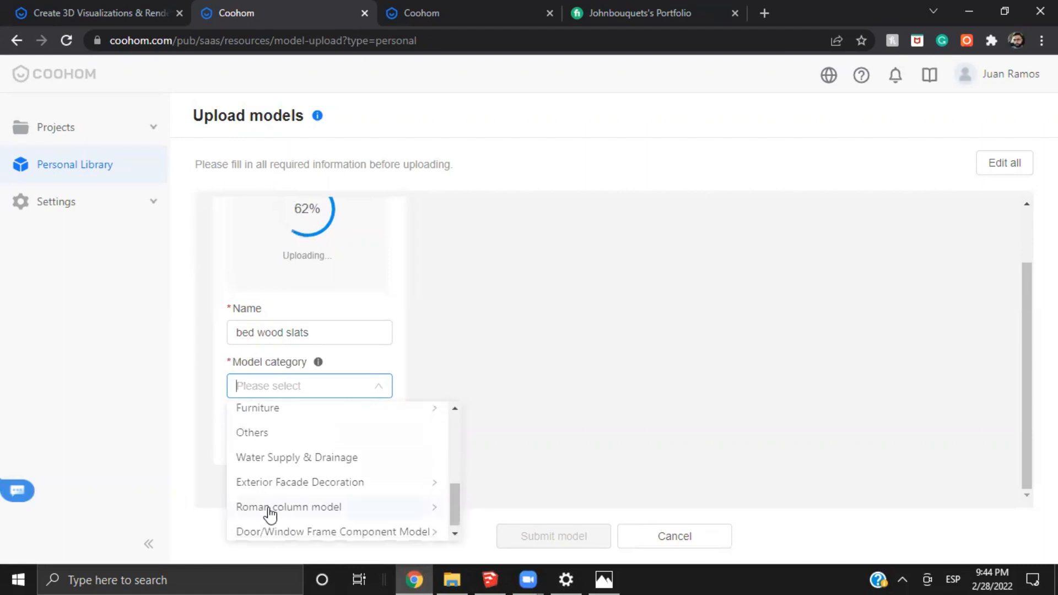
pyautogui.click(269, 439)
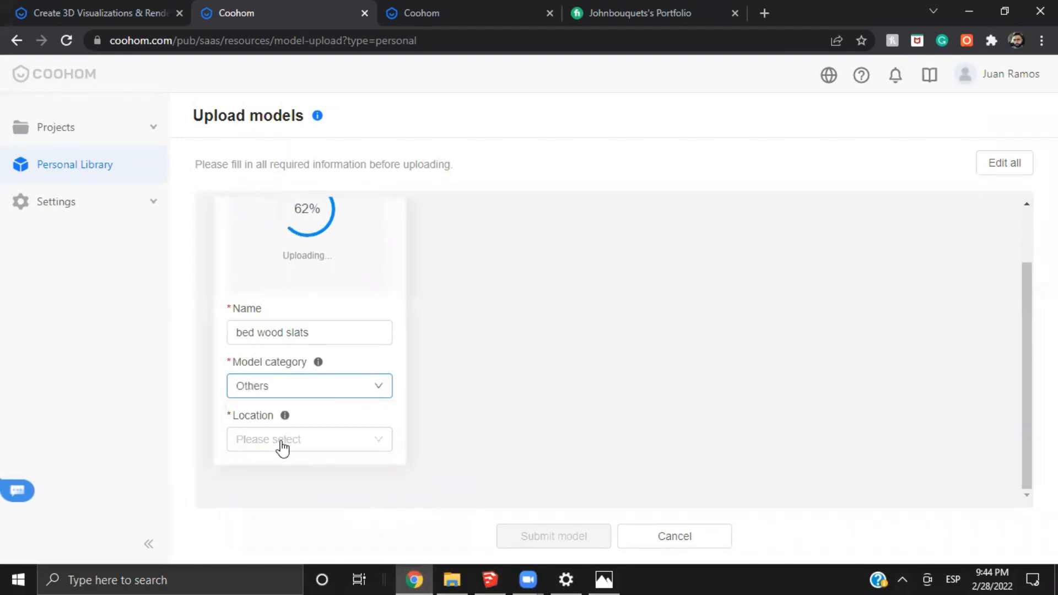
pyautogui.click(283, 440)
pyautogui.click(295, 260)
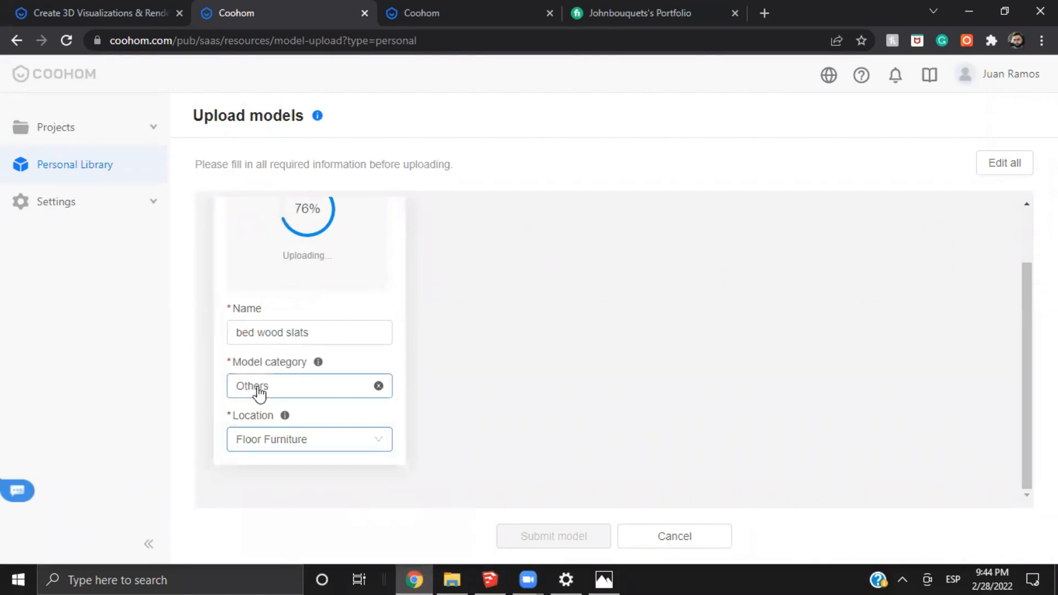
pyautogui.scroll(2, 288, 352)
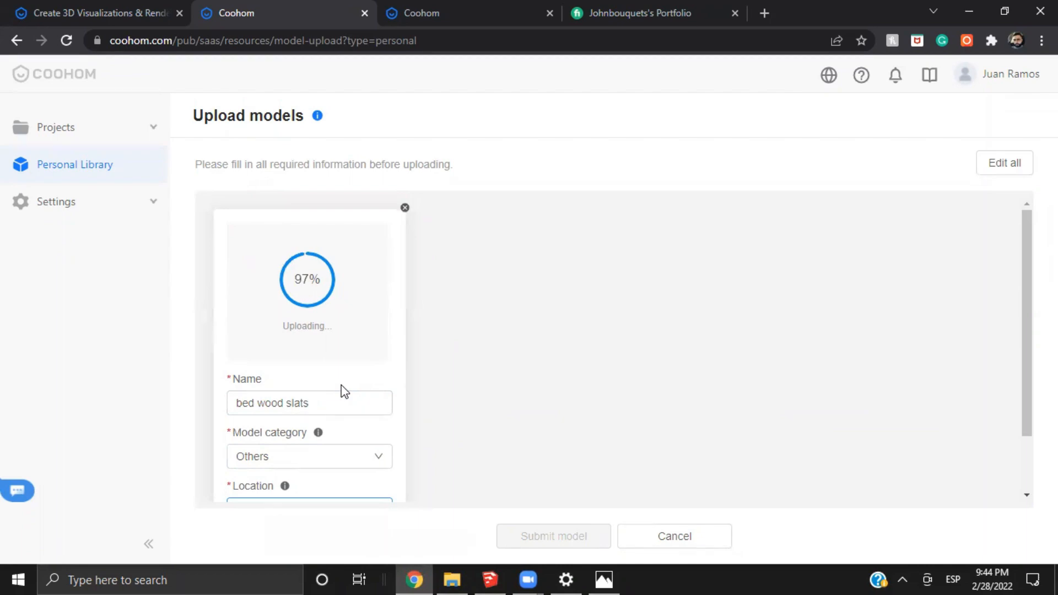
# Check the account's uploaded models in the bedroom design and return to the model upload page
pyautogui.click(160, 15)
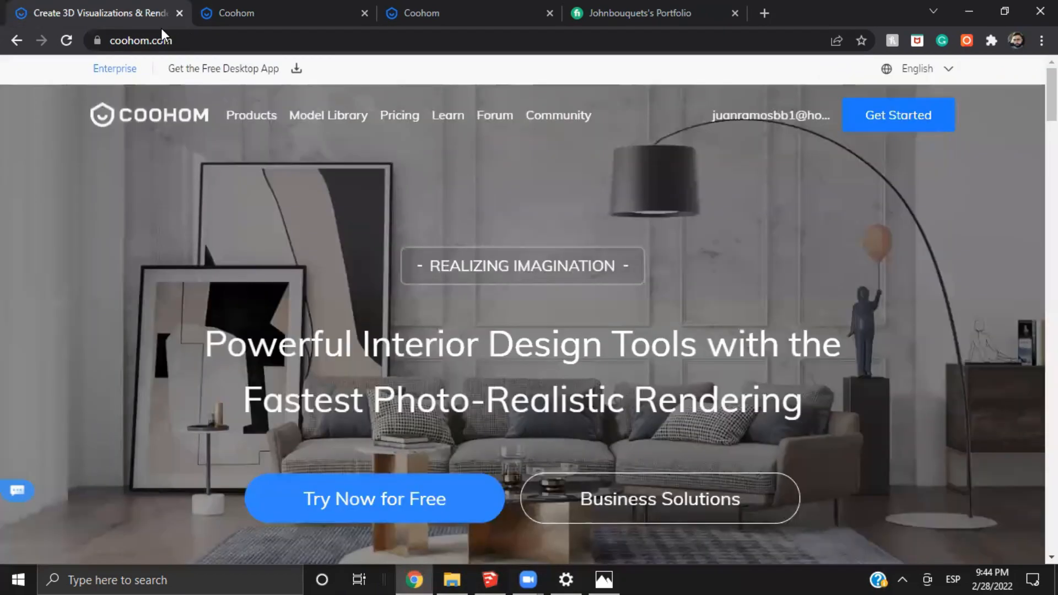
pyautogui.click(430, 14)
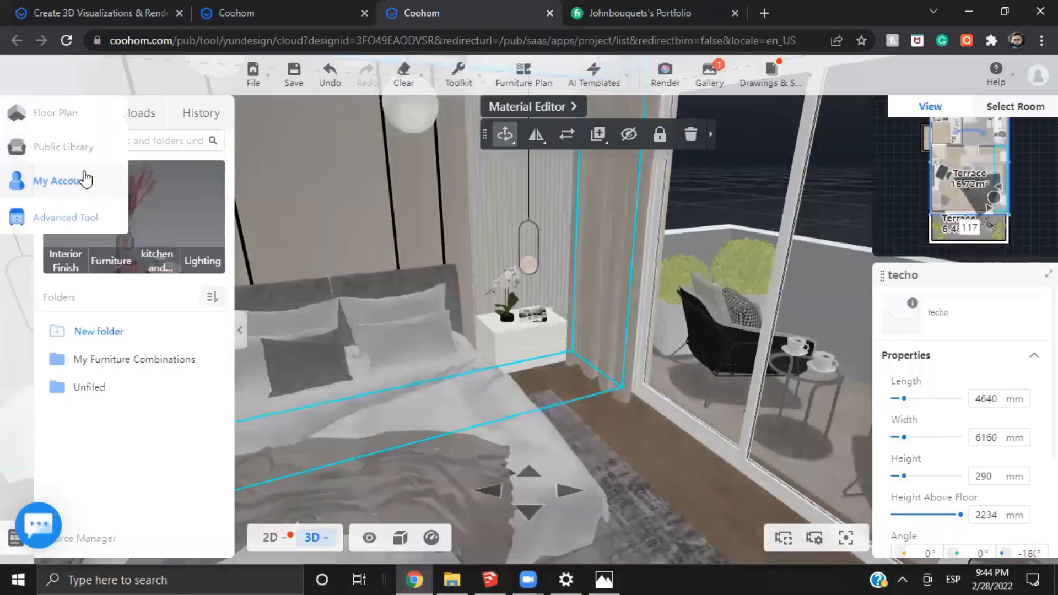
pyautogui.click(139, 122)
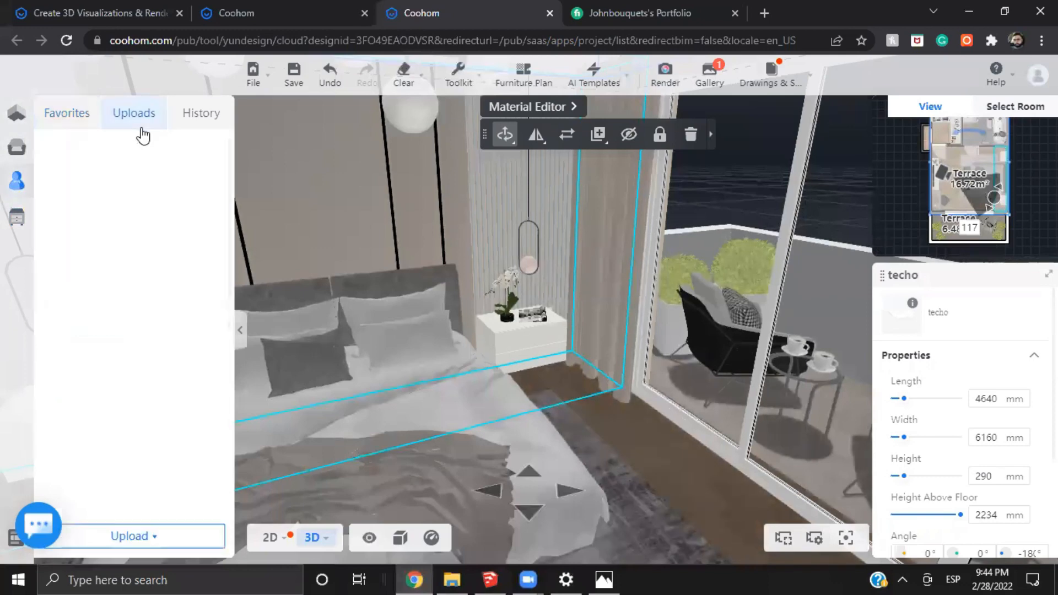
pyautogui.click(329, 20)
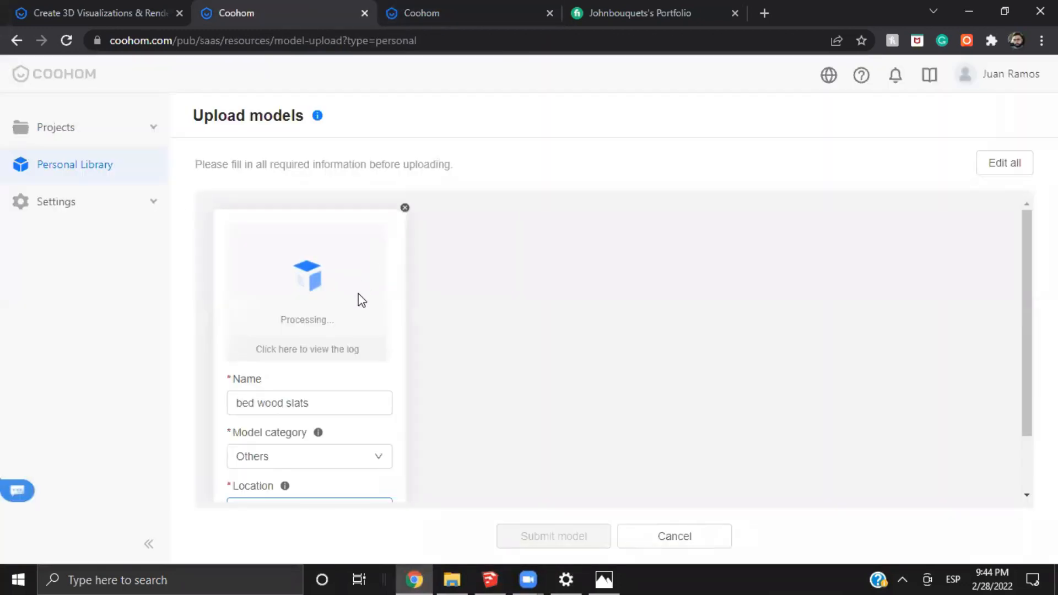
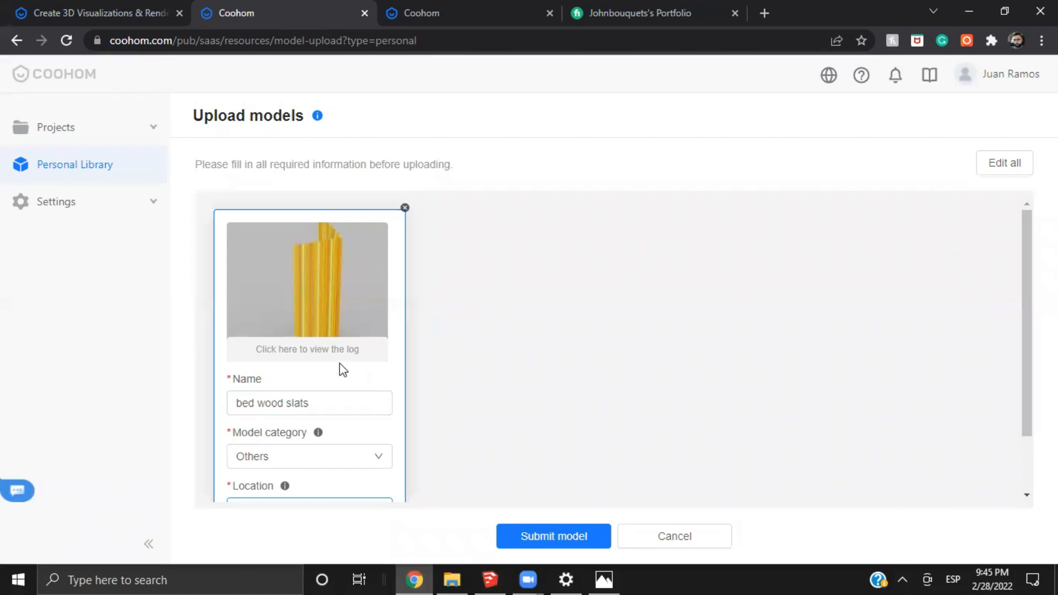
# Submit the bed wood slats model and return to the Personal Library's model list
pyautogui.click(553, 546)
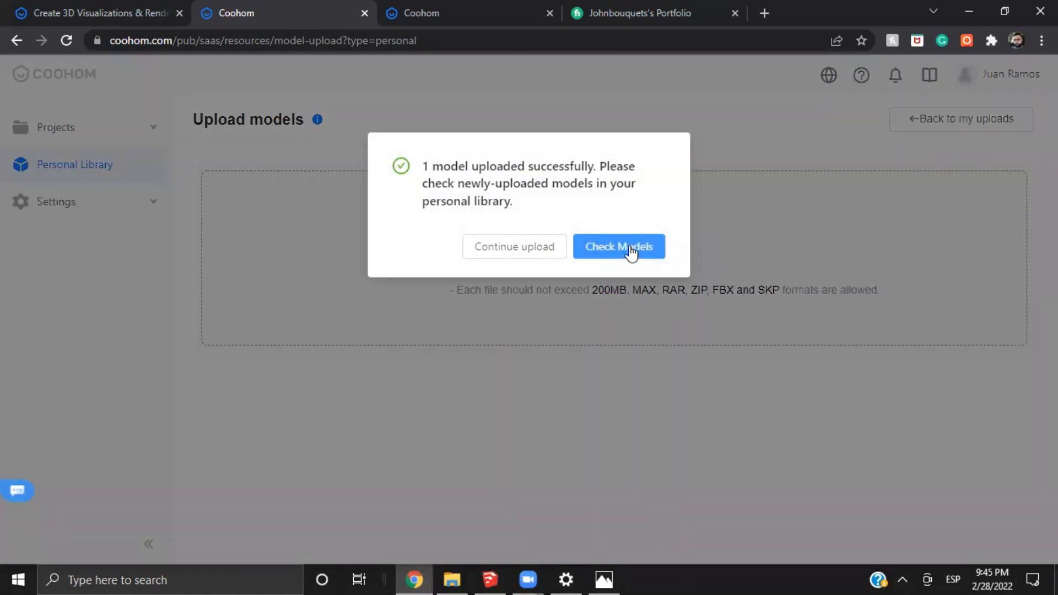
pyautogui.click(630, 246)
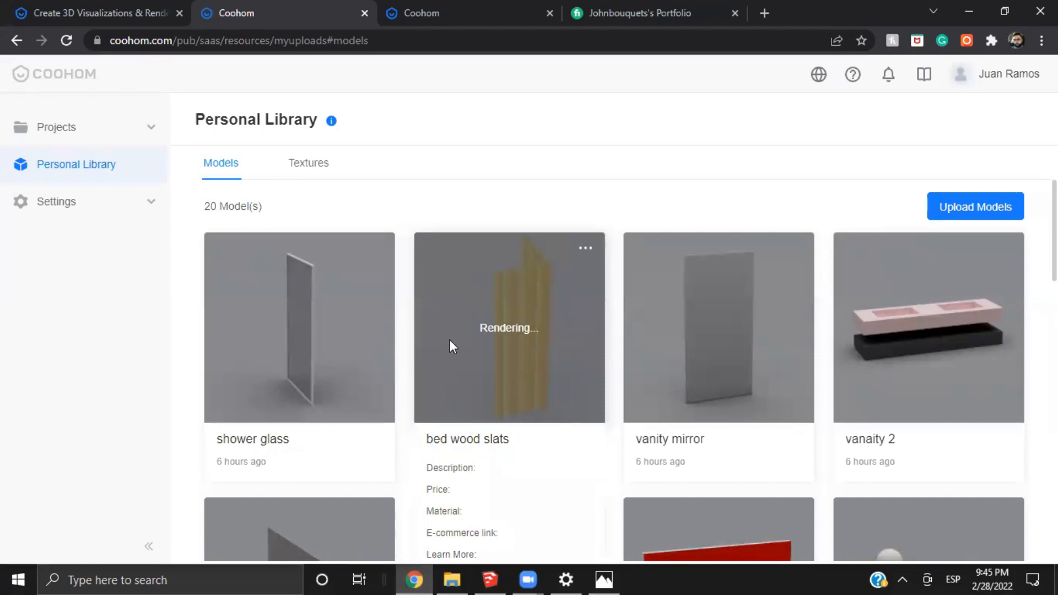
# Check the bedroom design's libraries and browse the uploaded models in the Personal Library while the bed wood slats are processed
pyautogui.click(427, 9)
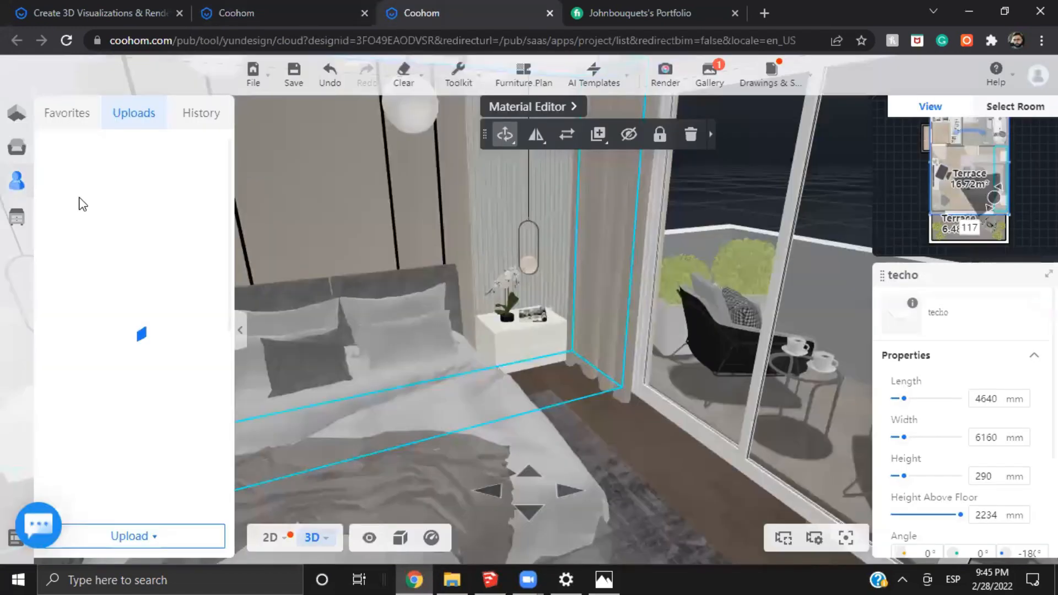
pyautogui.click(71, 147)
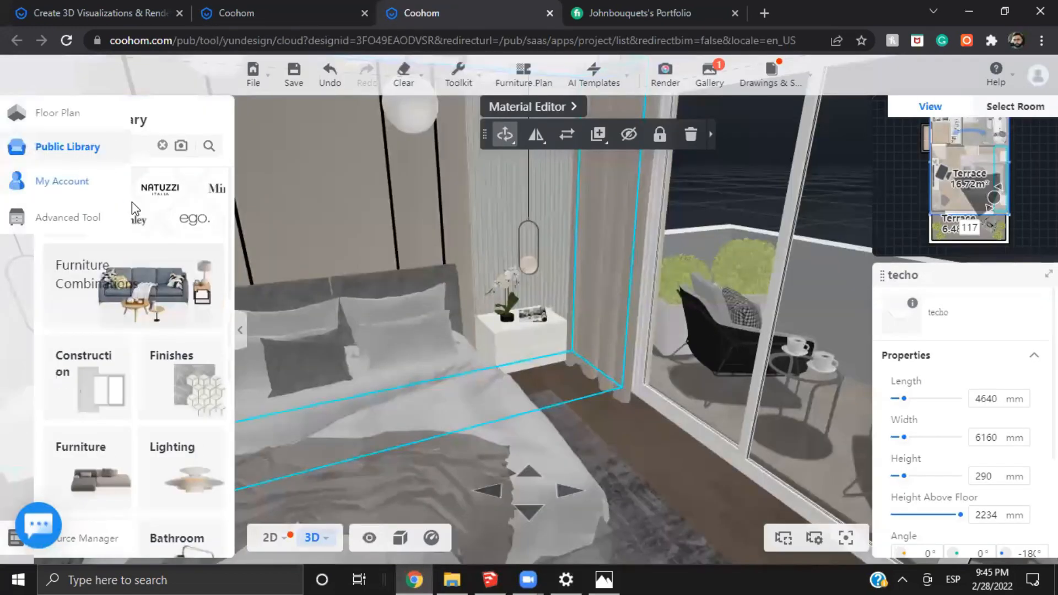
pyautogui.click(236, 11)
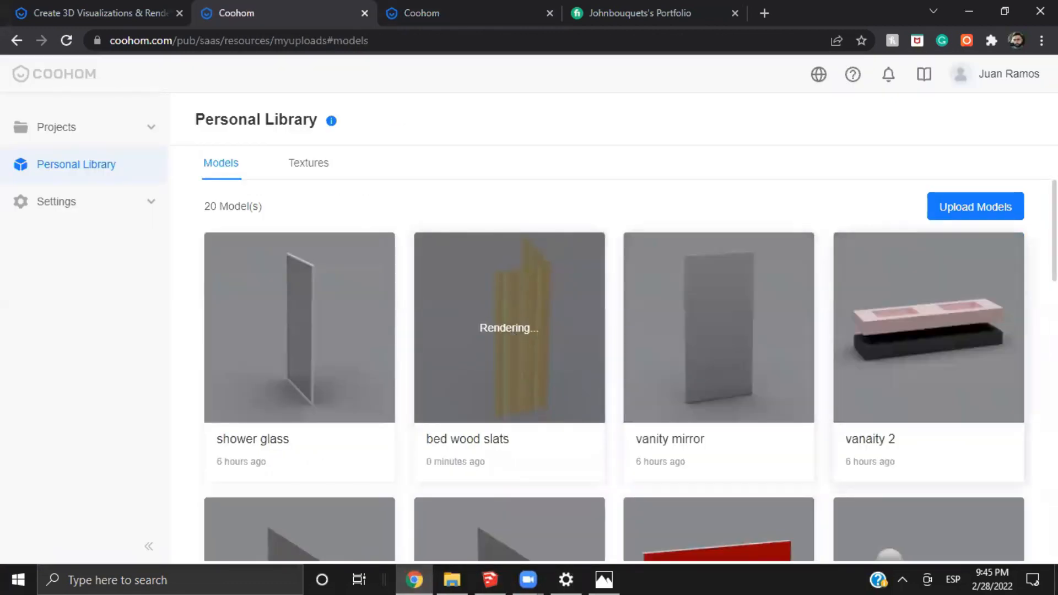
pyautogui.scroll(-2, 784, 369)
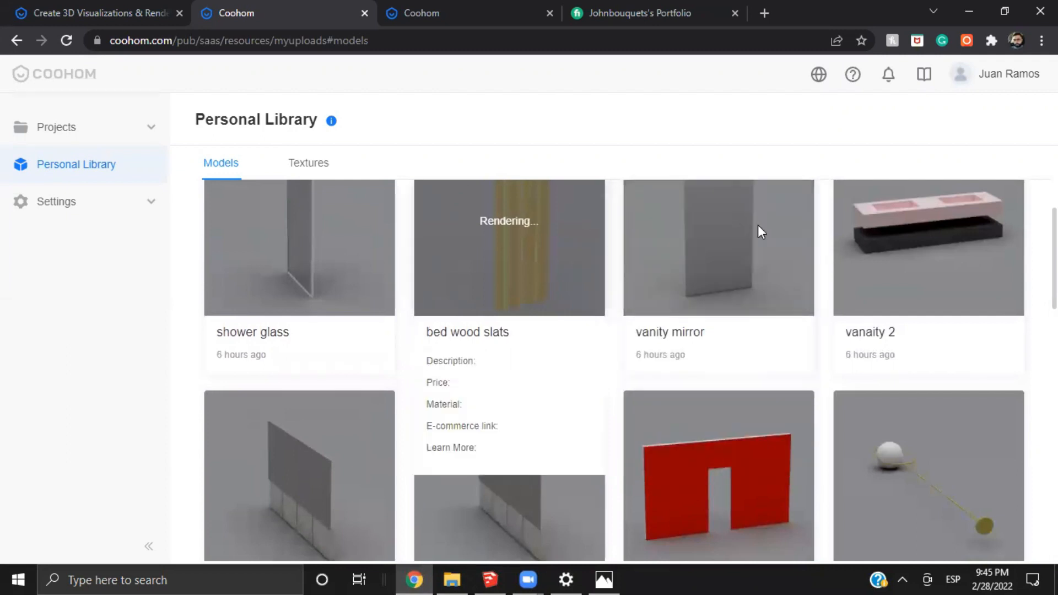
pyautogui.scroll(-6, 1015, 306)
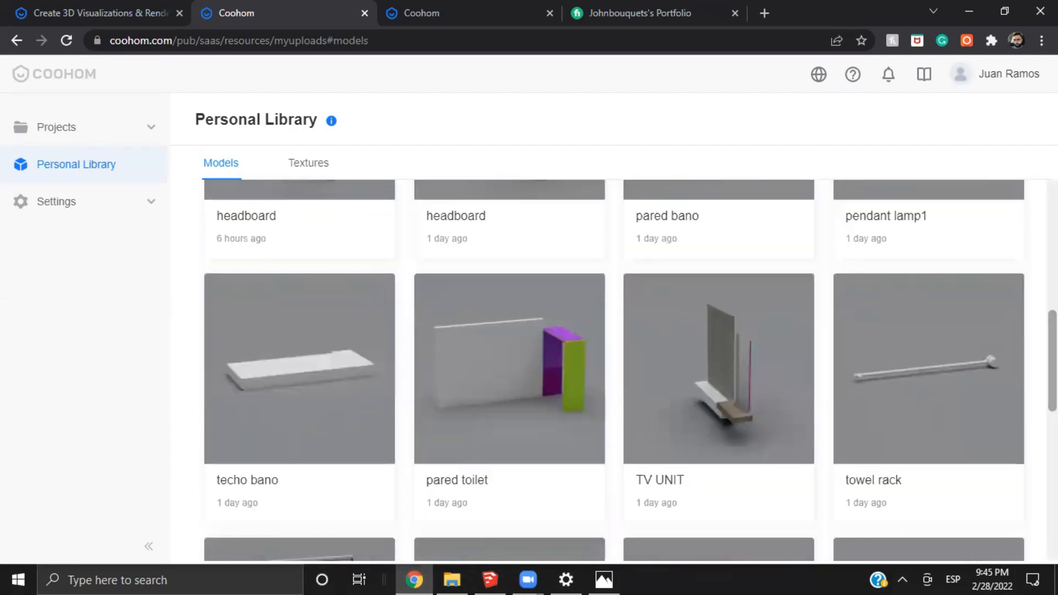
pyautogui.scroll(7, 630, 370)
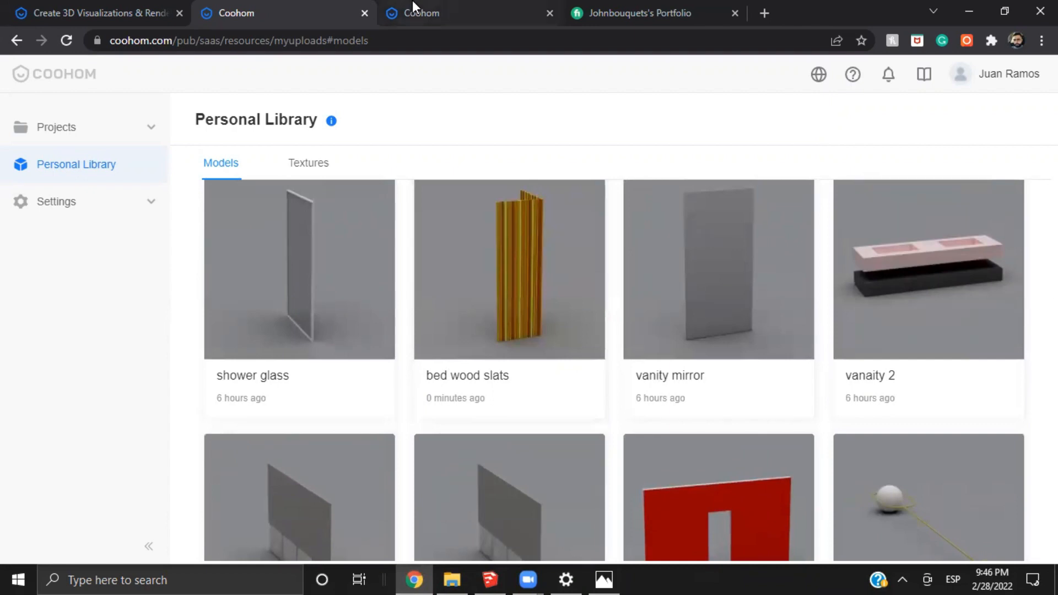
# Return to the bedroom design and place the bed wood slats from the account's uploads beside the terrace door curtain
pyautogui.click(413, 2)
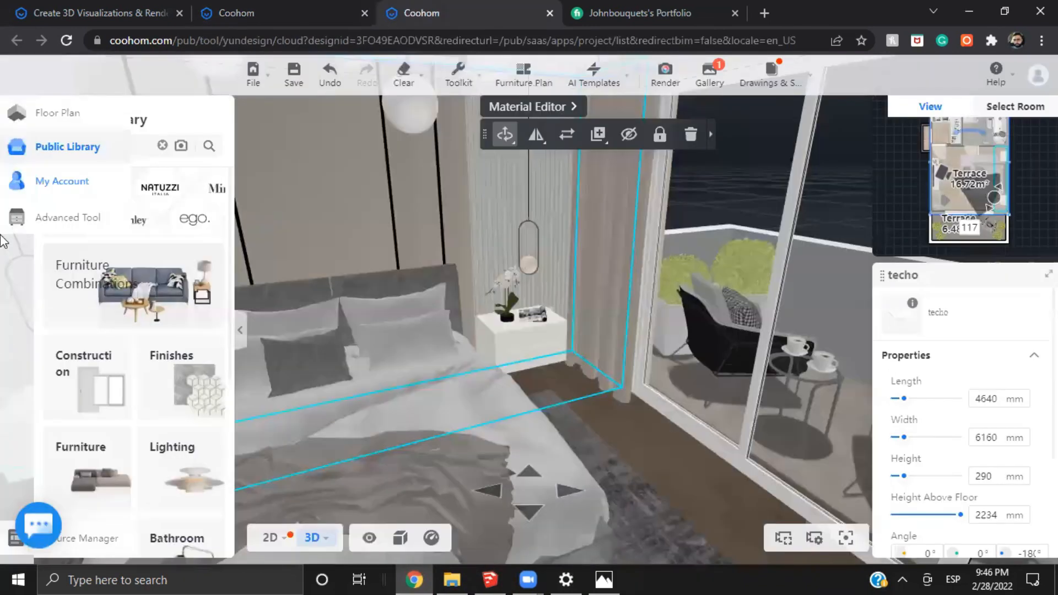
pyautogui.click(17, 182)
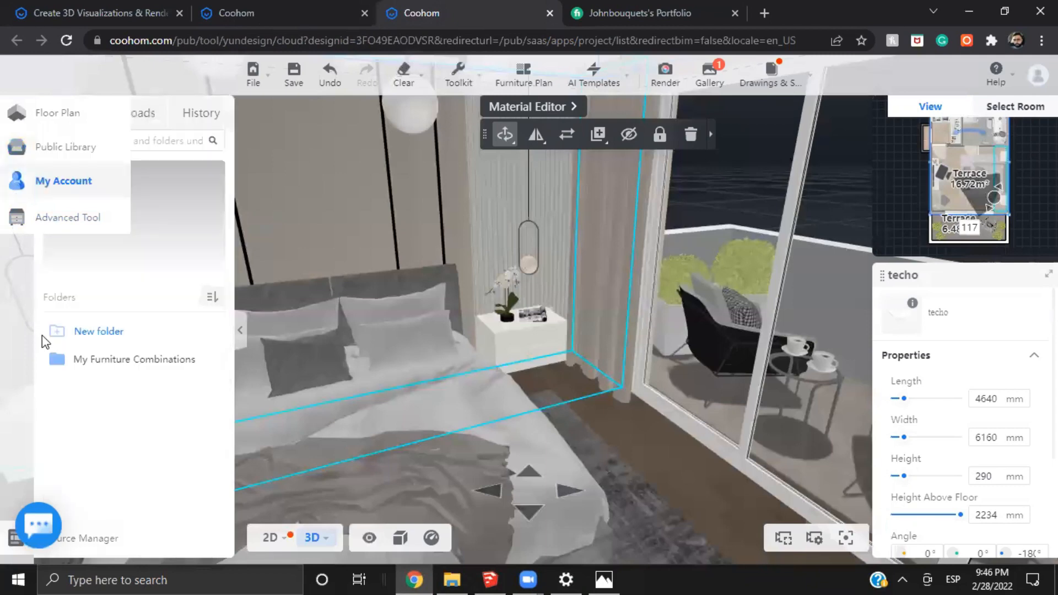
pyautogui.click(147, 112)
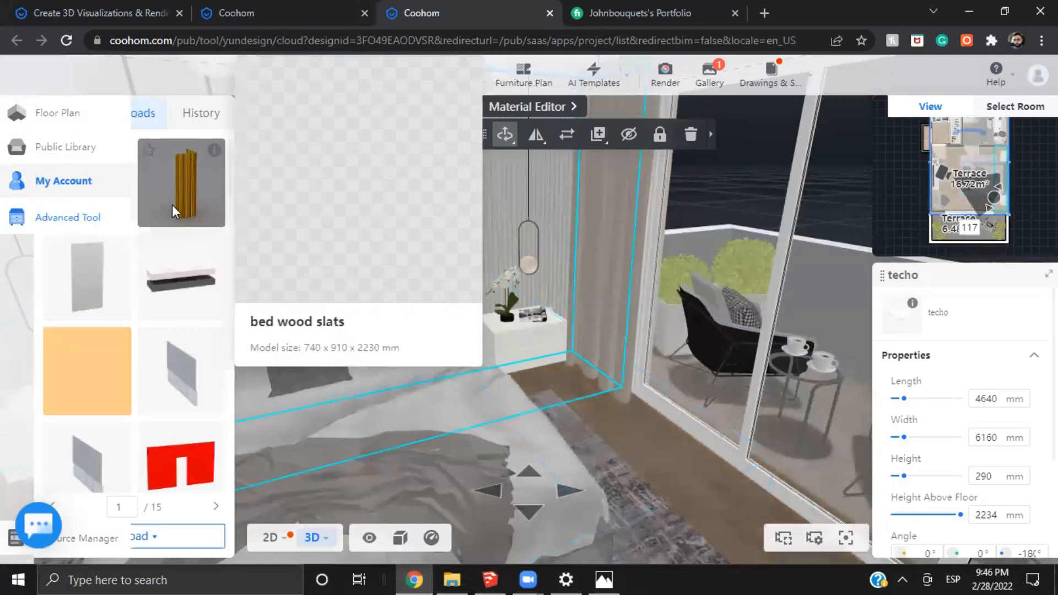
pyautogui.moveTo(445, 286); pyautogui.dragTo(614, 378)
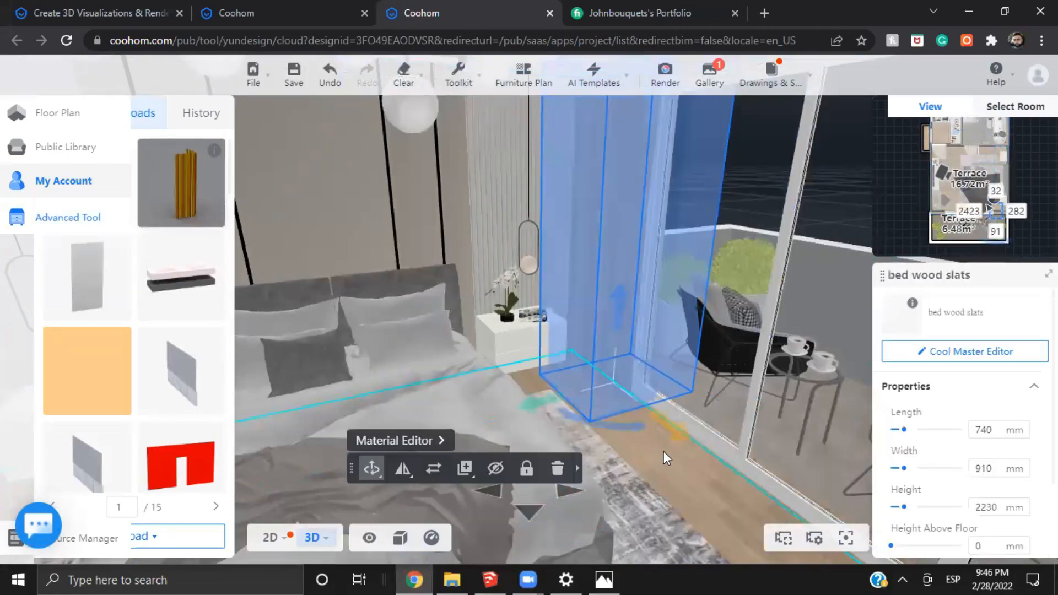
pyautogui.moveTo(671, 462); pyautogui.dragTo(679, 509)
pyautogui.press('s')
pyautogui.press('w')
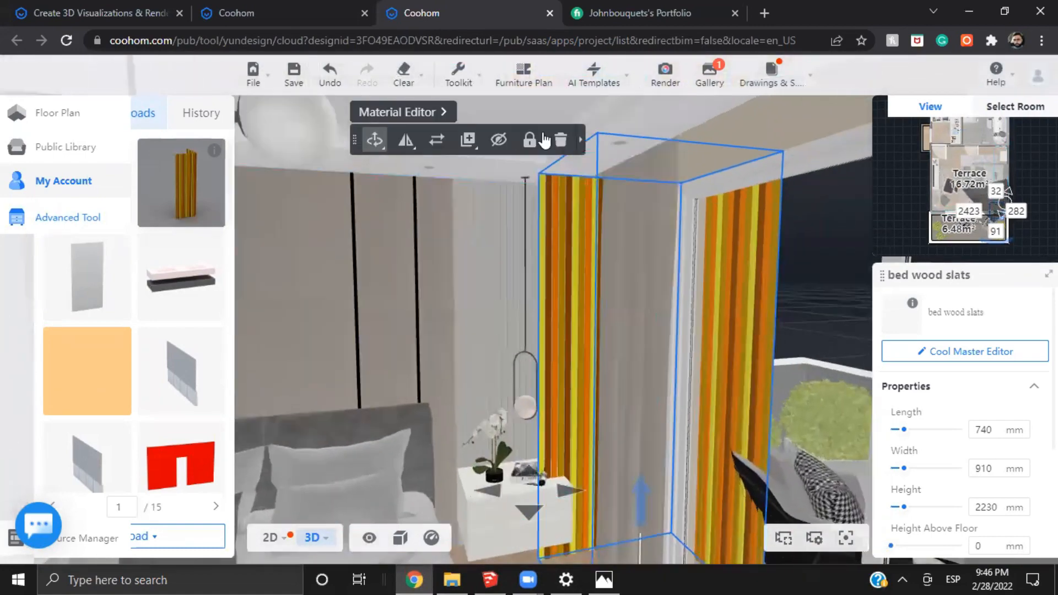
# Delete the placed bed wood slats model from the bedroom
pyautogui.press('s')
pyautogui.click(560, 140)
pyautogui.press('w')
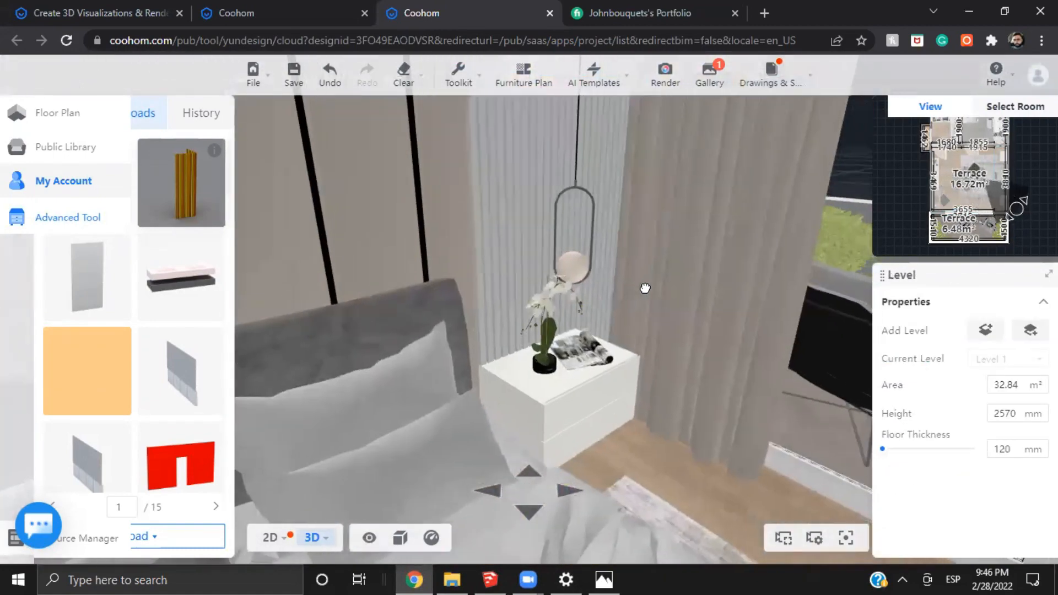
# Look over the bedroom's bed wall and terrace side, and browse the project's render previews in the gallery
pyautogui.press('d')
pyautogui.moveTo(644, 289); pyautogui.dragTo(765, 319)
pyautogui.press('w')
pyautogui.press('s')
pyautogui.press('s')
pyautogui.press('w')
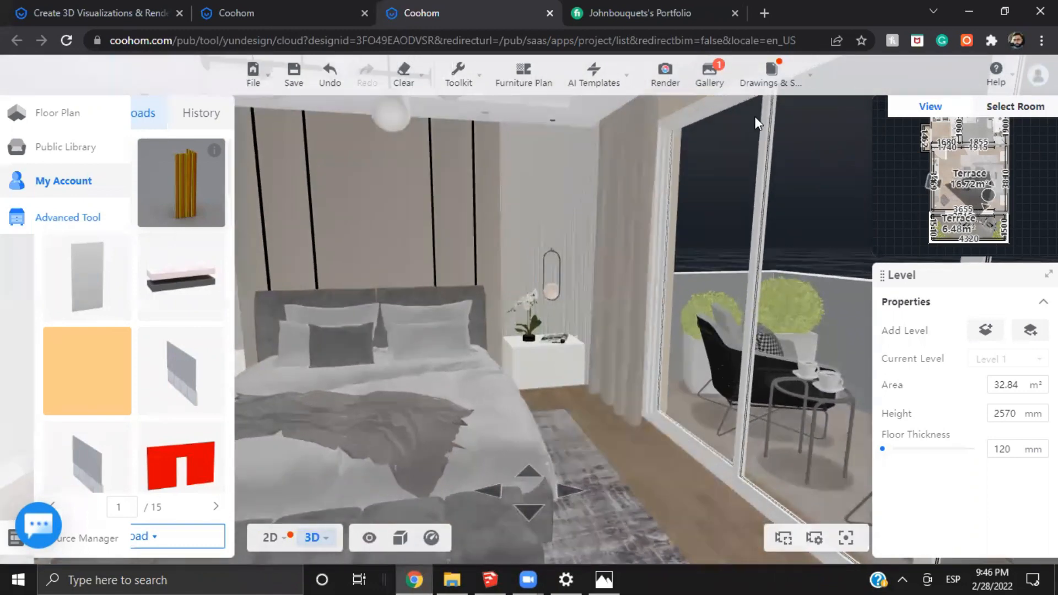
pyautogui.moveTo(709, 73)
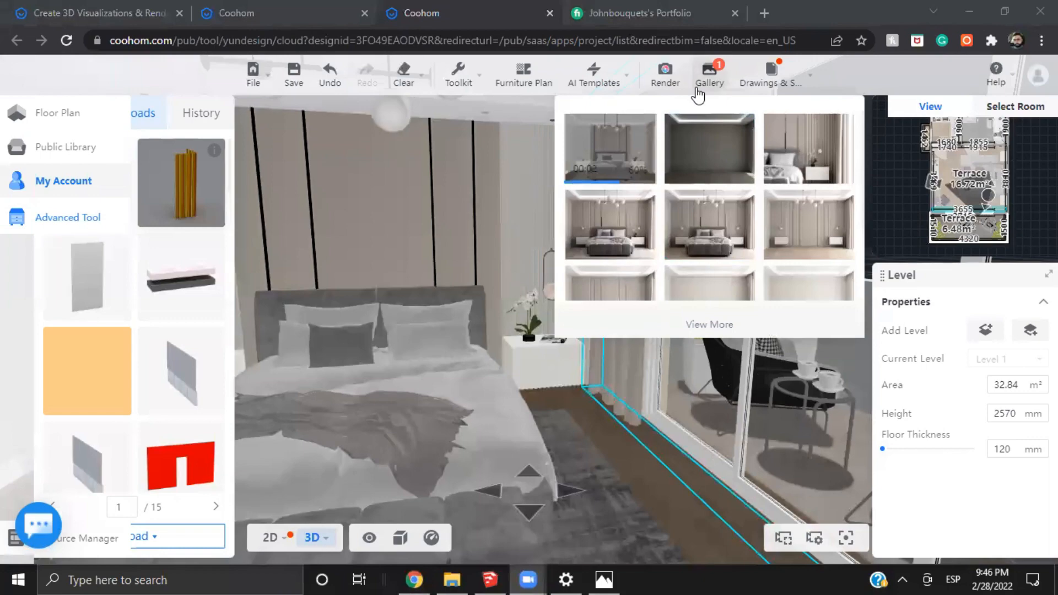
pyautogui.moveTo(590, 397); pyautogui.dragTo(513, 429)
pyautogui.moveTo(741, 80)
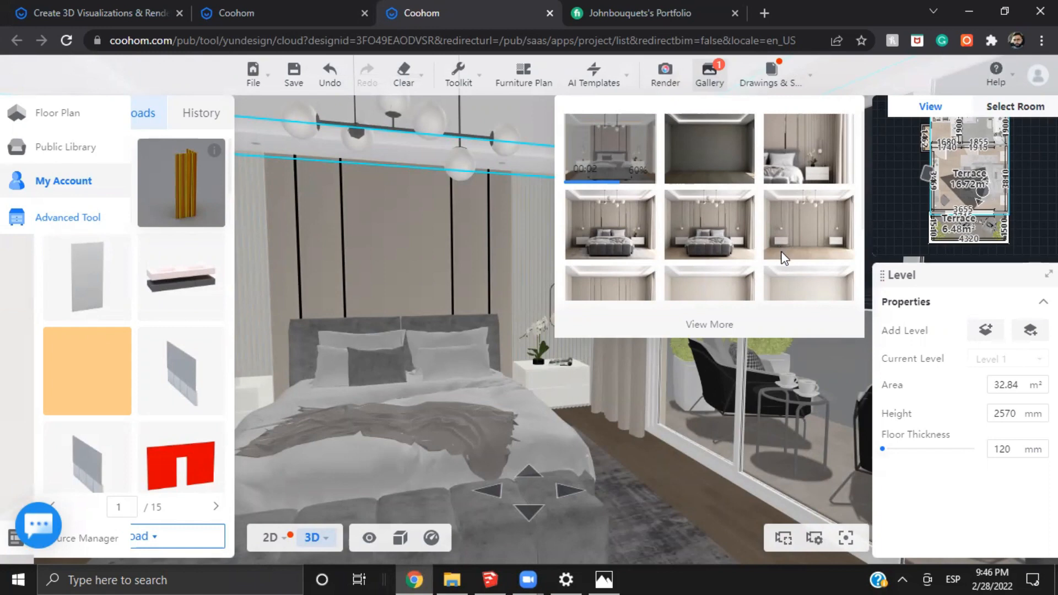
pyautogui.scroll(-2, 778, 275)
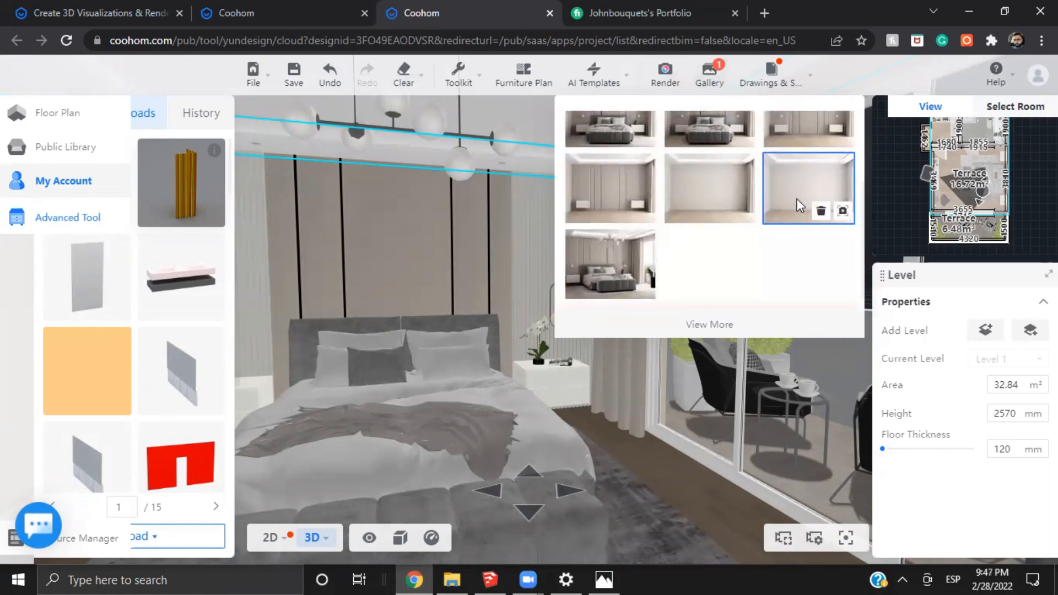
pyautogui.scroll(2, 797, 212)
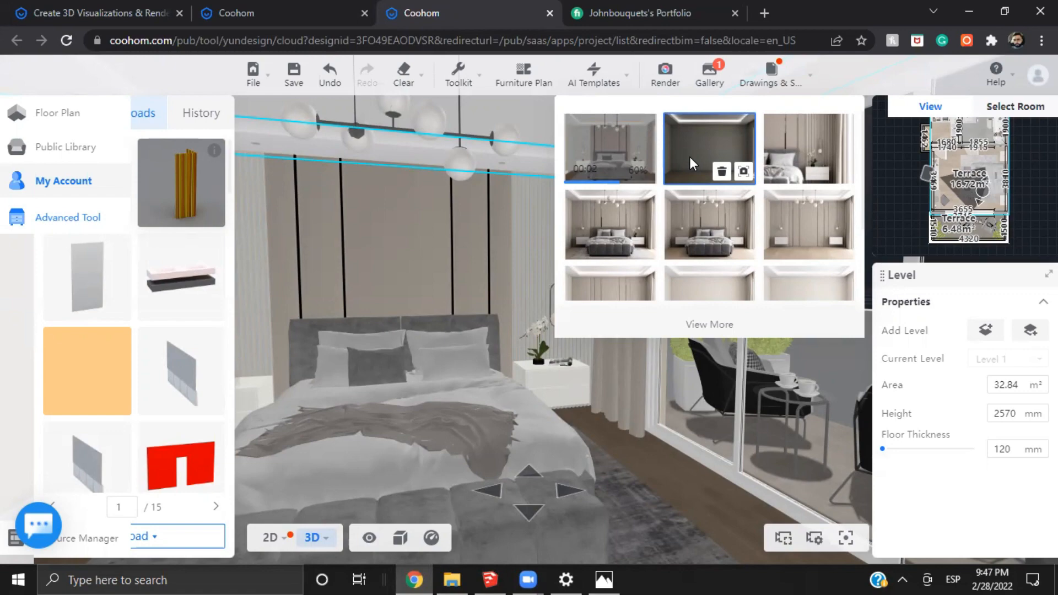
# Look over the desk and TV wall, and open the newest standard bedroom render in the gallery to examine its ceiling lights
pyautogui.moveTo(608, 426); pyautogui.dragTo(467, 476)
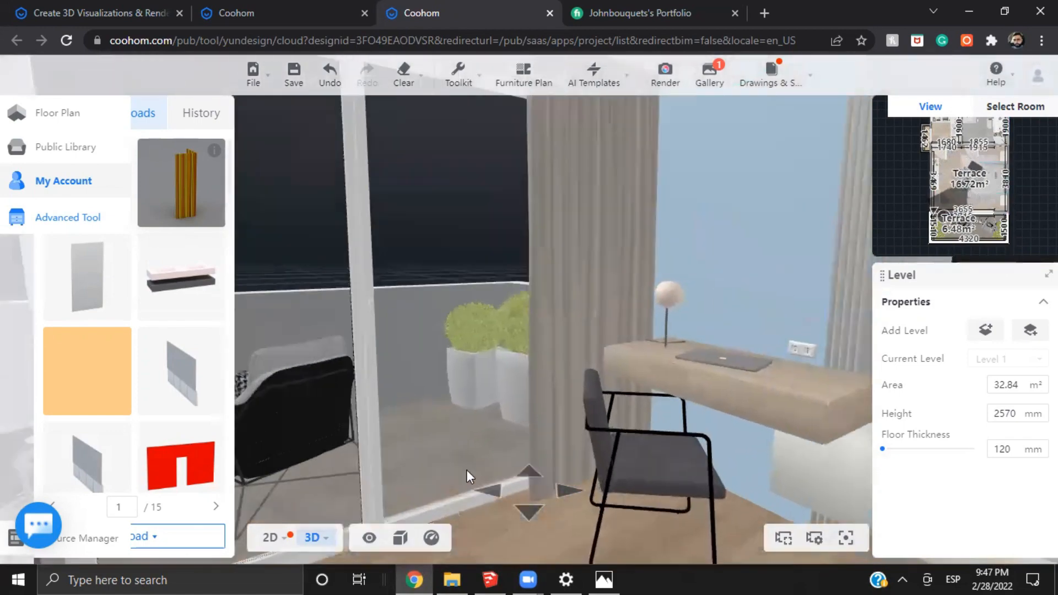
pyautogui.press('s')
pyautogui.moveTo(812, 371); pyautogui.dragTo(610, 361)
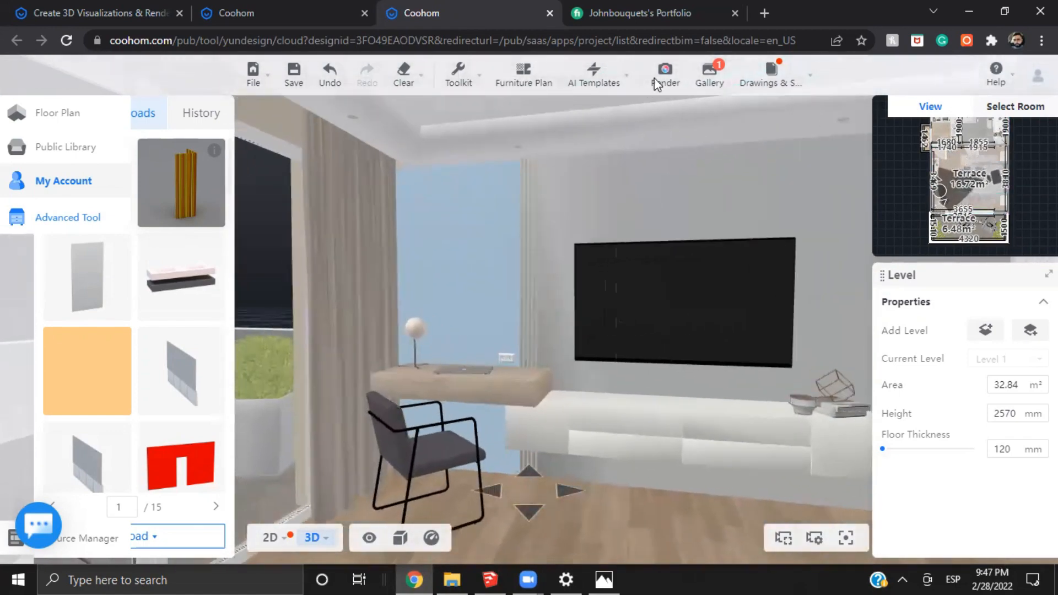
pyautogui.moveTo(709, 77)
pyautogui.click(629, 134)
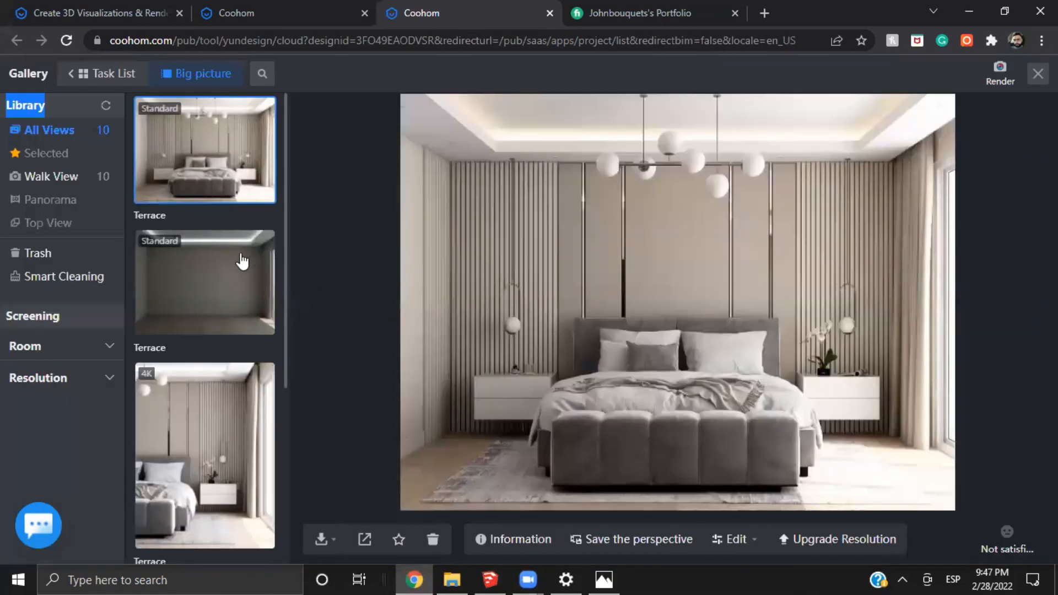
pyautogui.moveTo(610, 136)
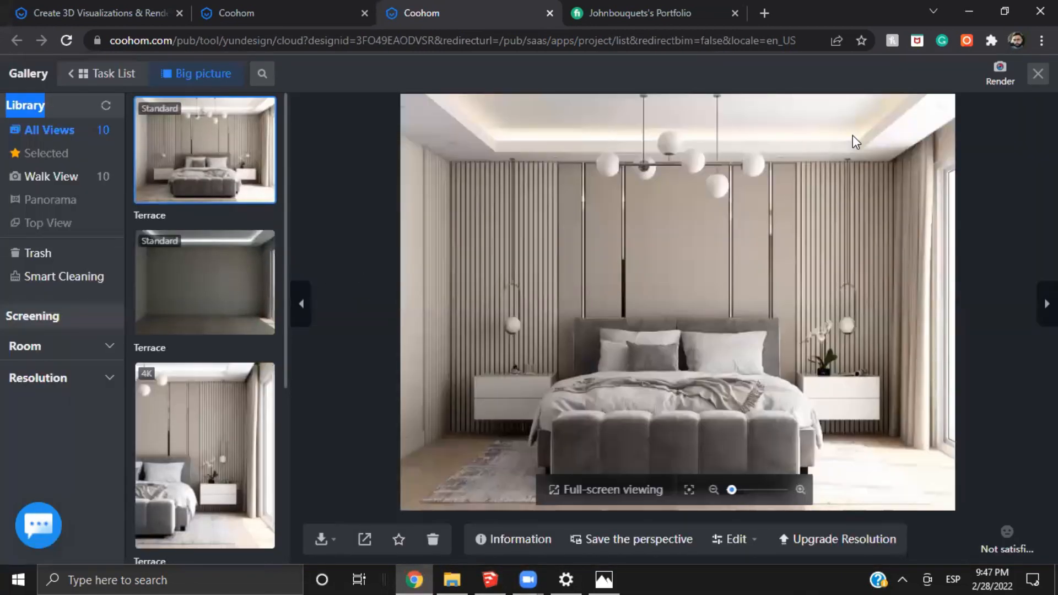
pyautogui.scroll(3, 852, 138)
pyautogui.scroll(-4, 223, 322)
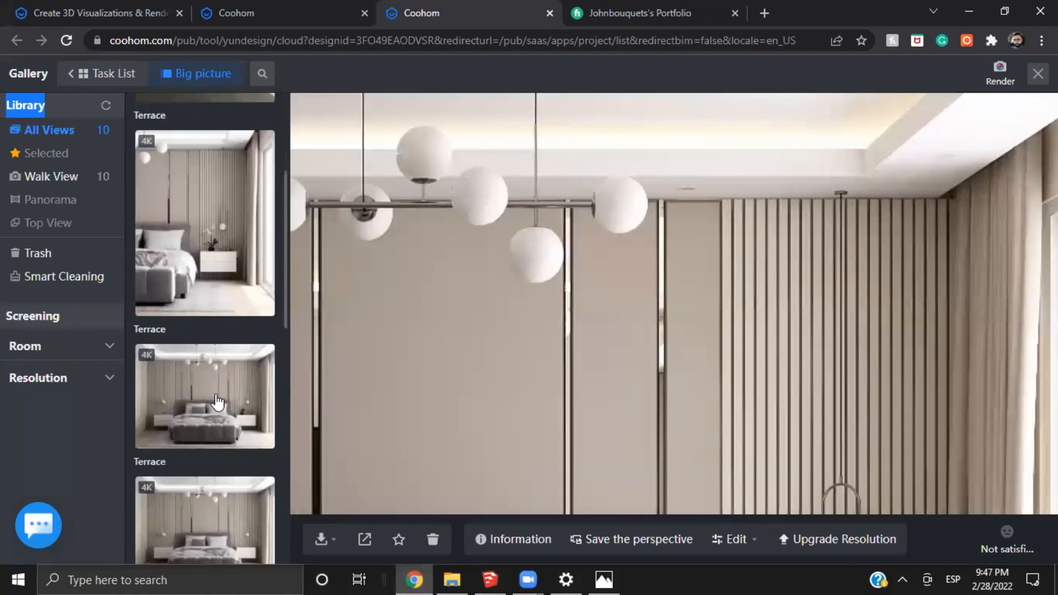
# Open the 4K front-view bedroom render and examine its ceiling cove and spotlights up close
pyautogui.click(216, 403)
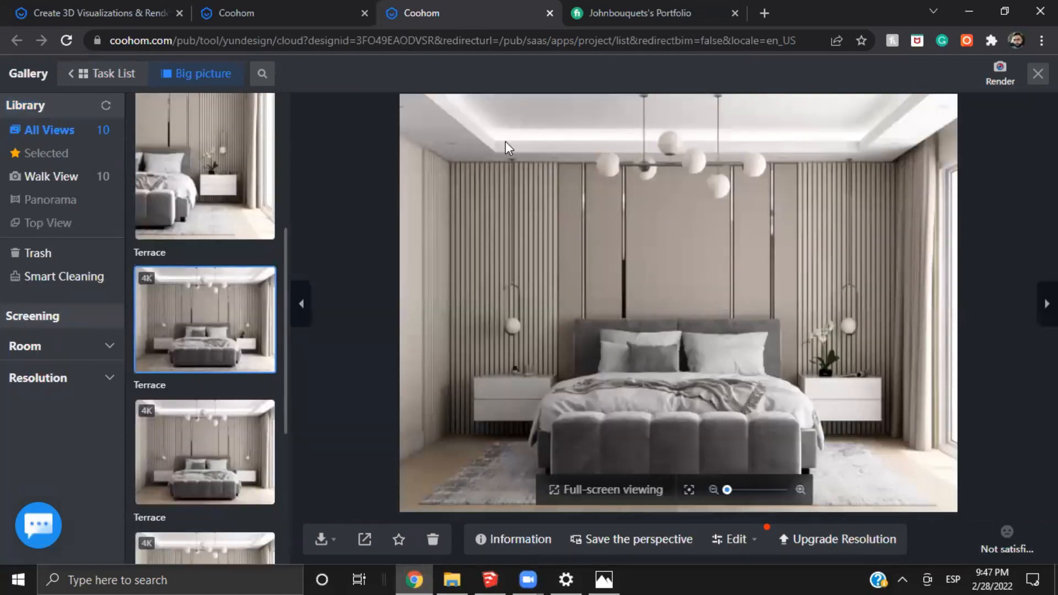
pyautogui.scroll(5, 509, 145)
pyautogui.scroll(1, 866, 199)
pyautogui.moveTo(1025, 163); pyautogui.dragTo(597, 179)
pyautogui.moveTo(783, 183); pyautogui.dragTo(597, 203)
# Reopen the standard bedroom render and compare its ceiling cove lighting, both up close and in the whole image
pyautogui.scroll(2, 769, 171)
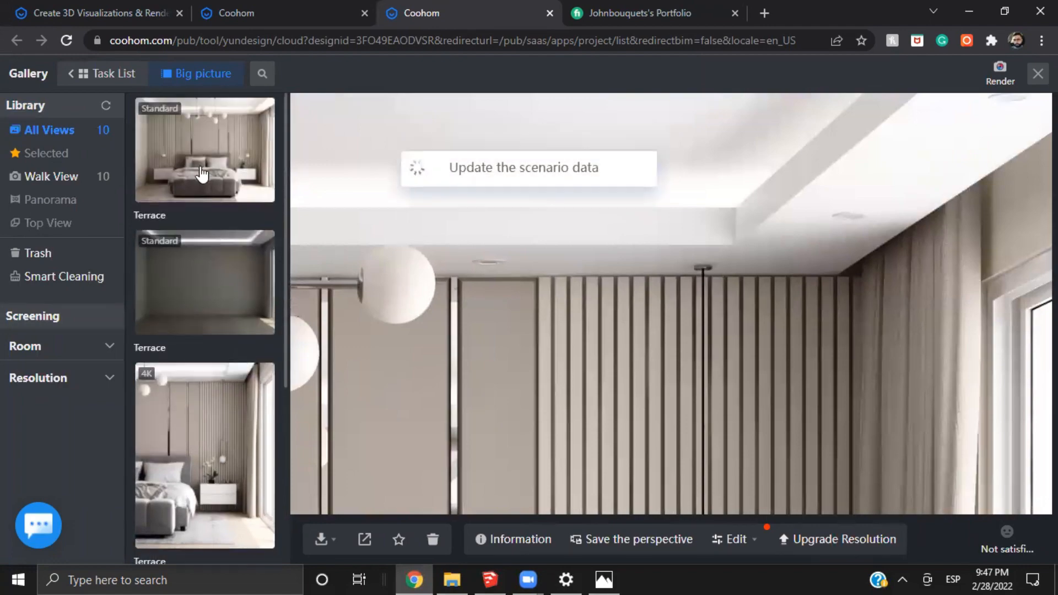
pyautogui.scroll(4, 810, 140)
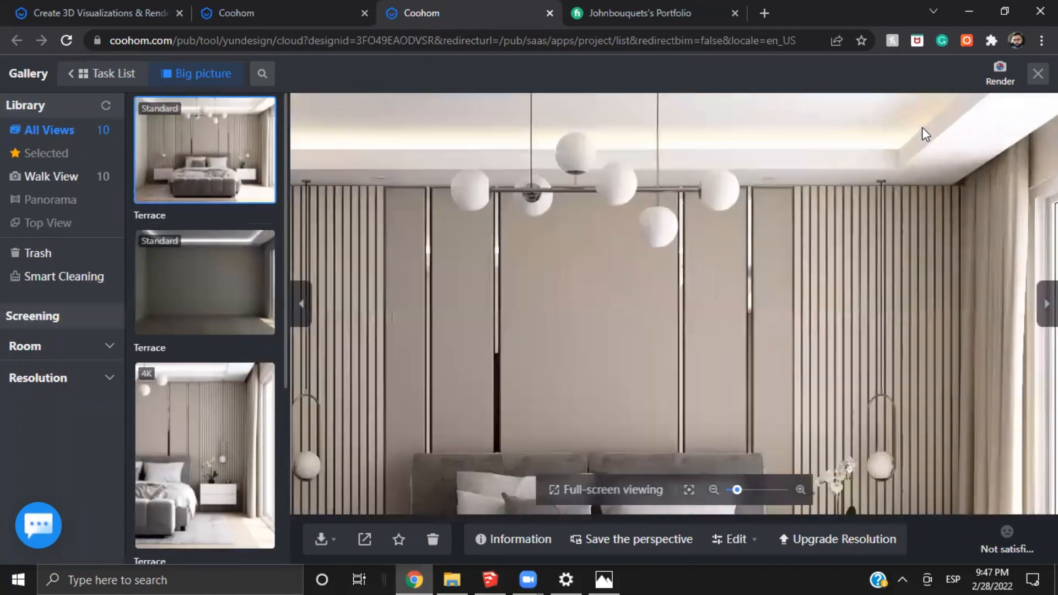
pyautogui.scroll(-2, 854, 162)
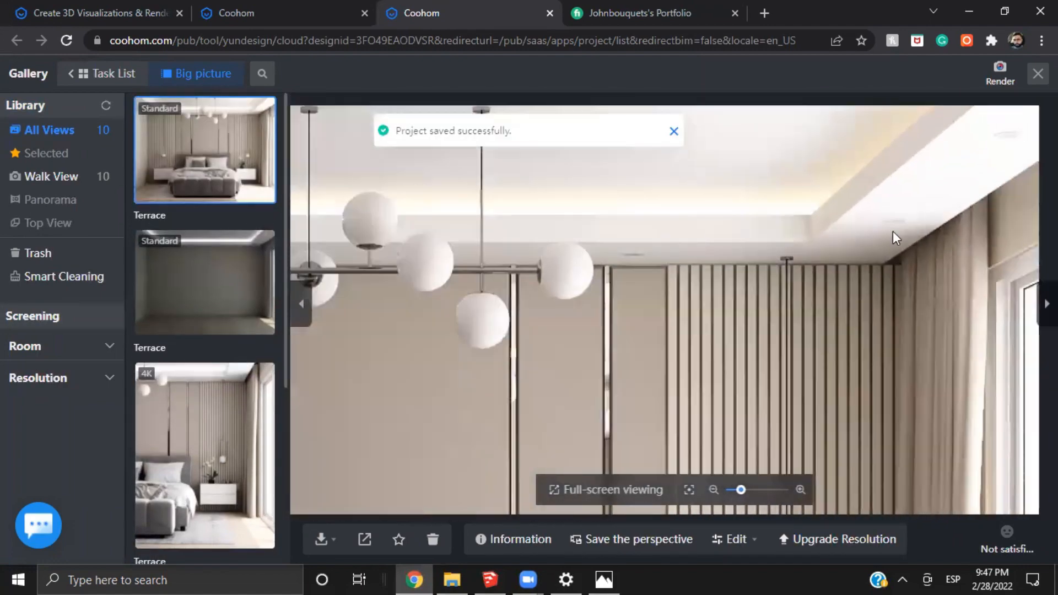
pyautogui.moveTo(496, 231); pyautogui.dragTo(728, 232)
pyautogui.moveTo(426, 233); pyautogui.dragTo(749, 249)
pyautogui.scroll(-5, 577, 250)
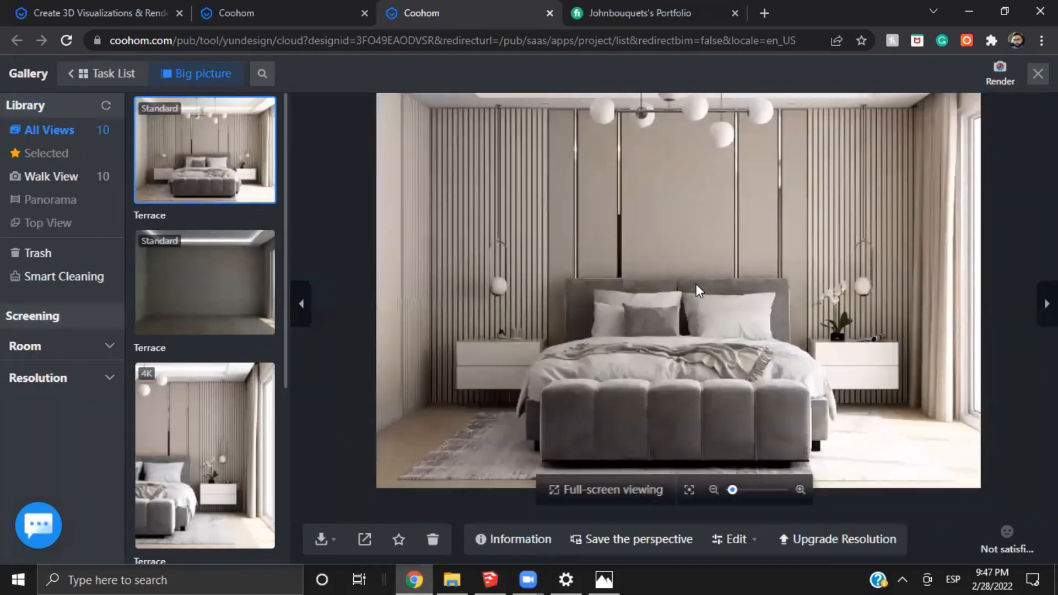
pyautogui.scroll(-3, 696, 283)
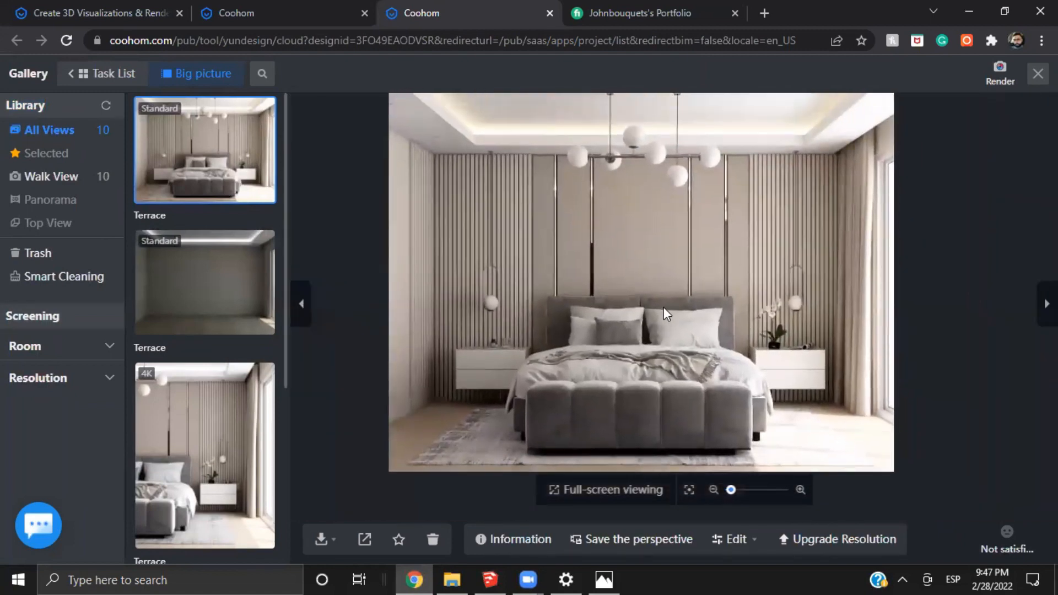
pyautogui.moveTo(664, 307); pyautogui.dragTo(630, 347)
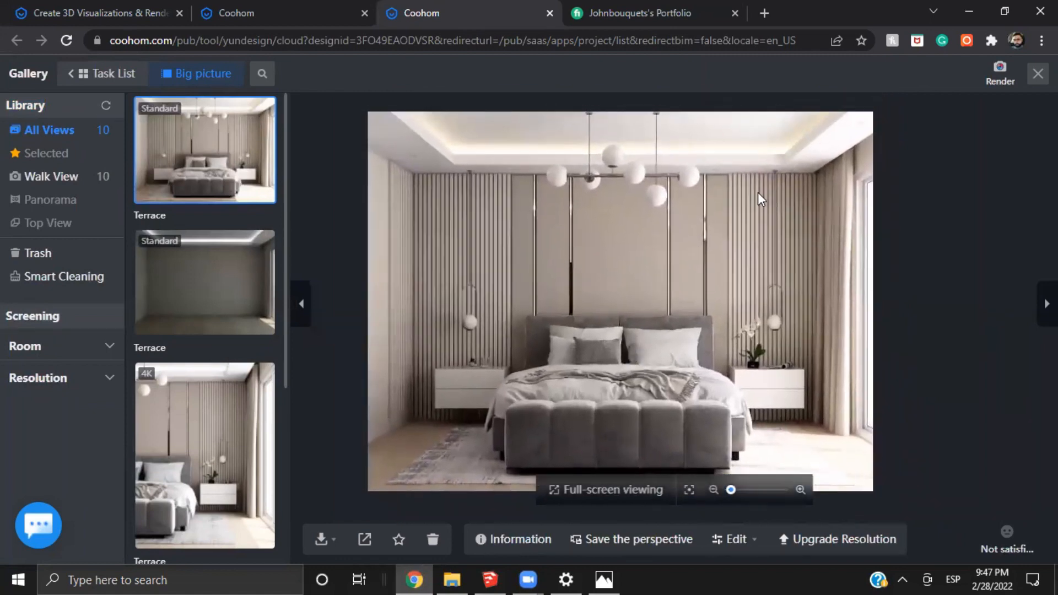
# Examine the cove light and the corners of the recessed ceiling in the standard render
pyautogui.scroll(2, 781, 144)
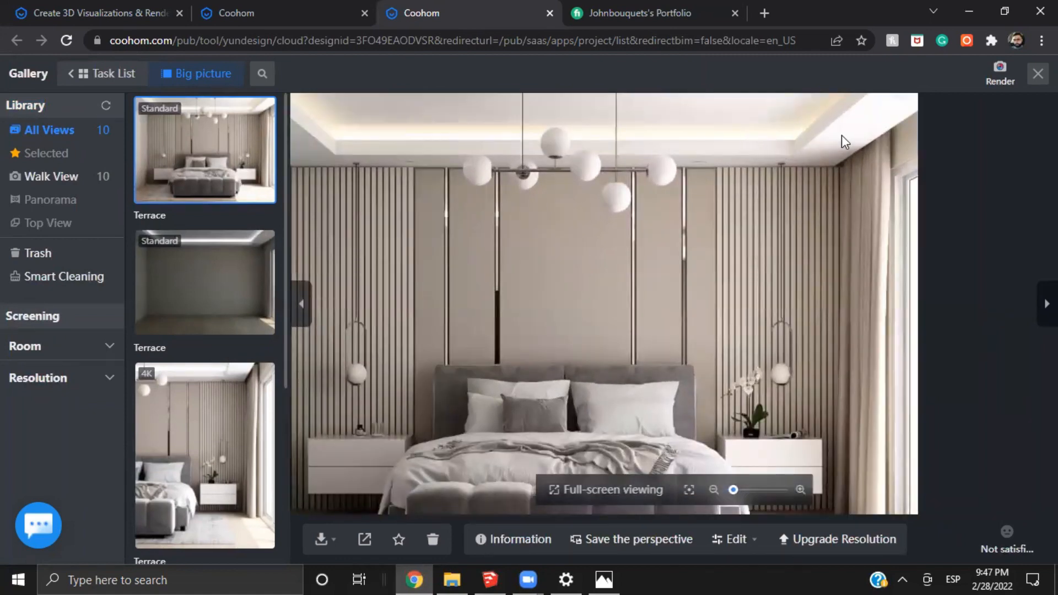
pyautogui.moveTo(841, 138); pyautogui.dragTo(724, 213)
pyautogui.scroll(1, 710, 206)
pyautogui.scroll(-4, 664, 265)
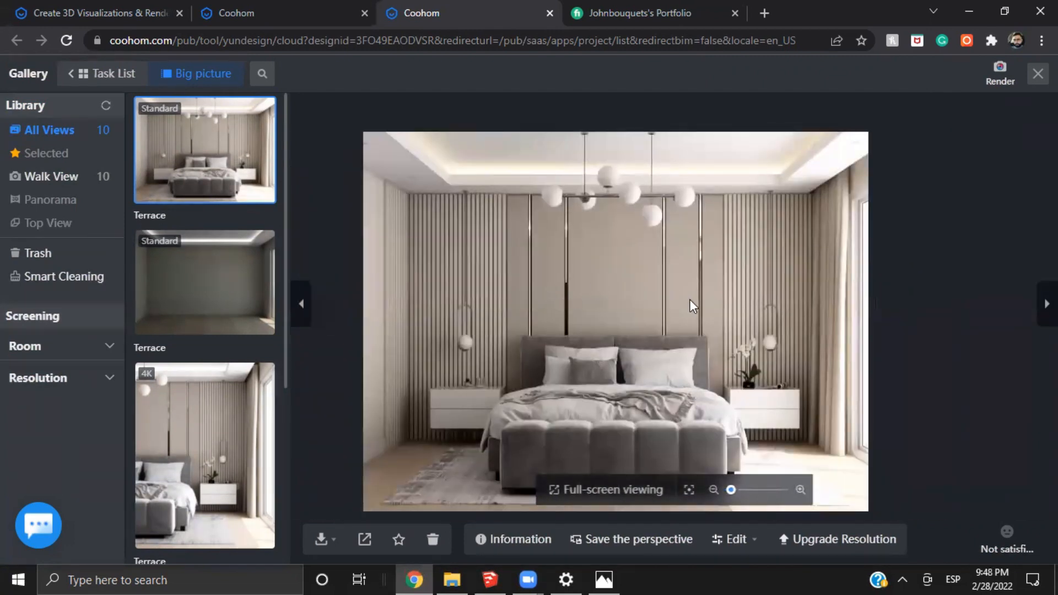
pyautogui.scroll(3, 547, 266)
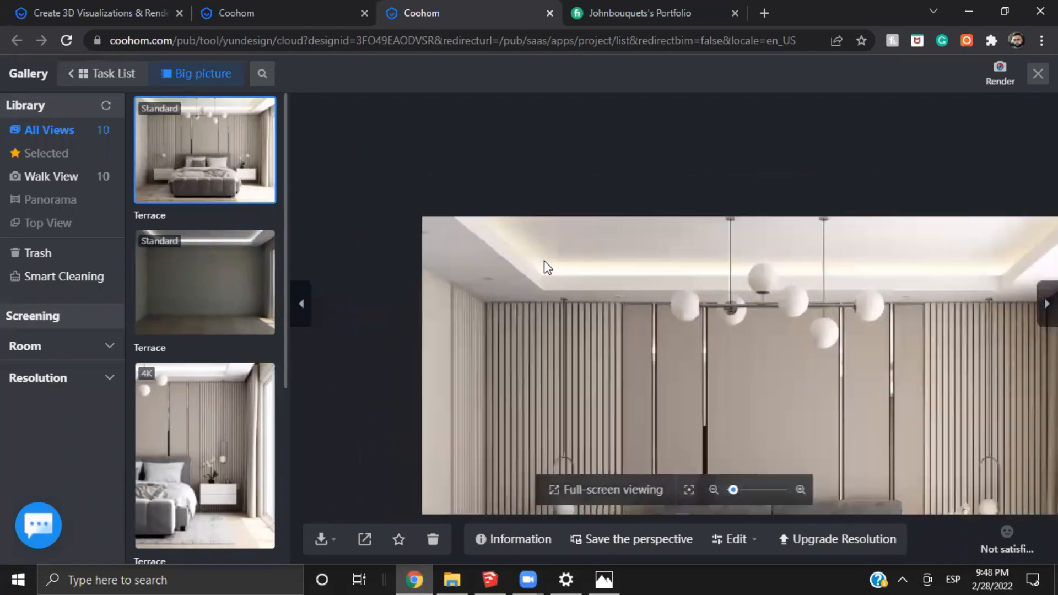
pyautogui.scroll(1, 574, 313)
pyautogui.scroll(-1, 744, 344)
pyautogui.moveTo(807, 339); pyautogui.dragTo(615, 245)
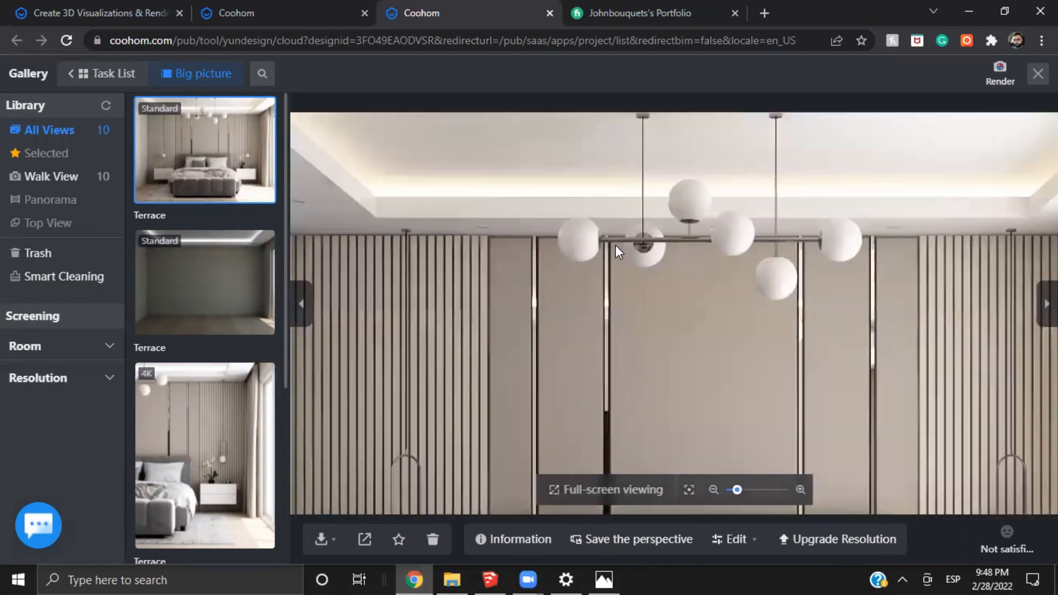
# Examine the globe chandelier and the window-side corner of the recessed ceiling up close in the standard render
pyautogui.scroll(-1, 615, 244)
pyautogui.moveTo(845, 231); pyautogui.dragTo(687, 216)
pyautogui.scroll(1, 691, 209)
pyautogui.moveTo(824, 164); pyautogui.dragTo(719, 196)
pyautogui.scroll(2, 628, 205)
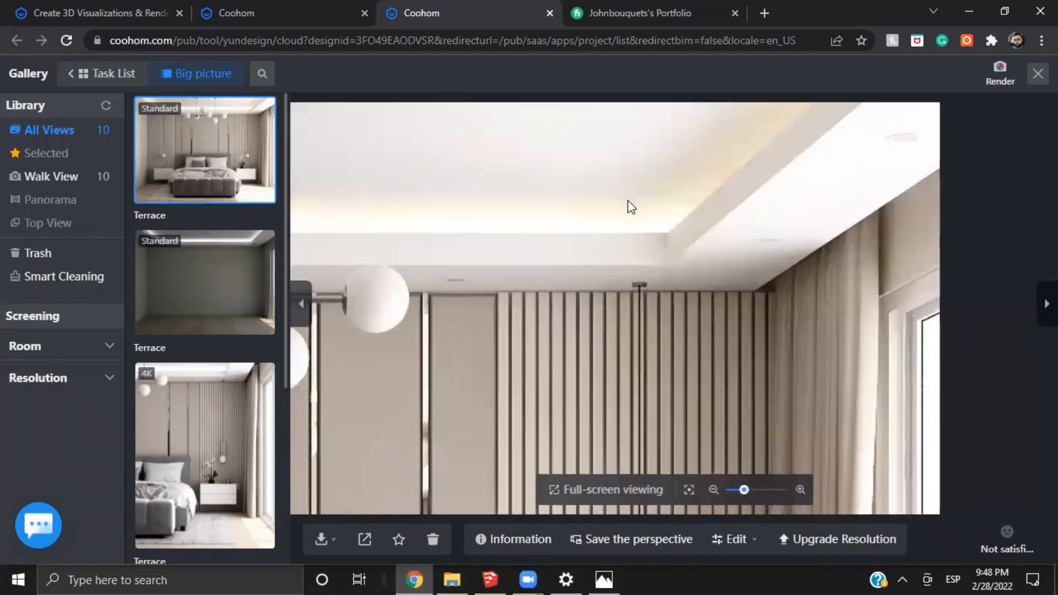
pyautogui.moveTo(444, 259); pyautogui.dragTo(719, 233)
pyautogui.moveTo(443, 240); pyautogui.dragTo(762, 217)
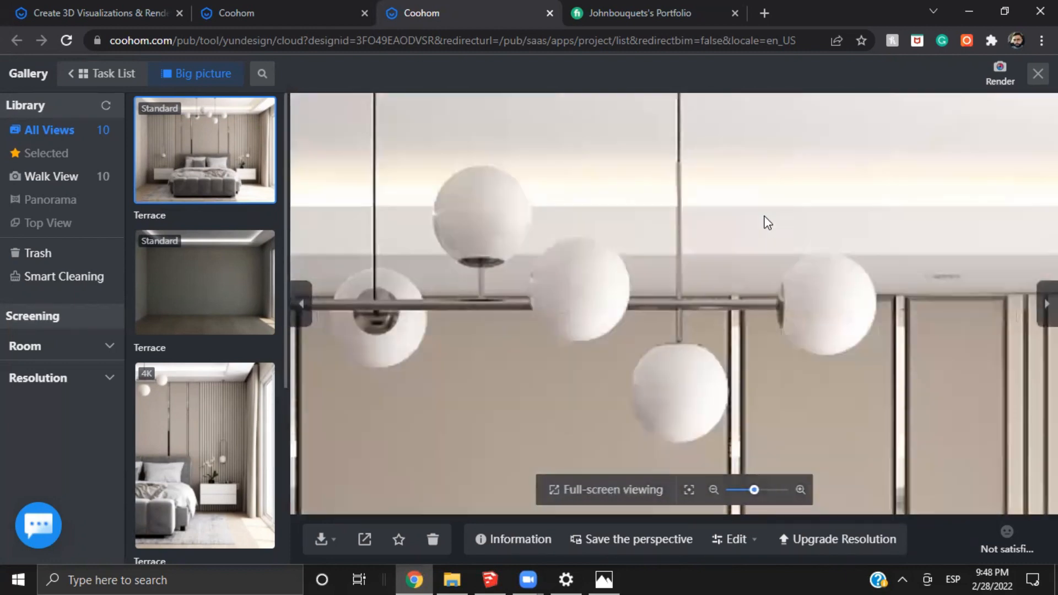
pyautogui.moveTo(639, 294); pyautogui.dragTo(655, 161)
pyautogui.scroll(-2, 624, 177)
# Follow the cove light across the standard render's ceiling, checking the spotlights and both corners above the slatted panels
pyautogui.moveTo(573, 208); pyautogui.dragTo(807, 262)
pyautogui.scroll(-2, 606, 310)
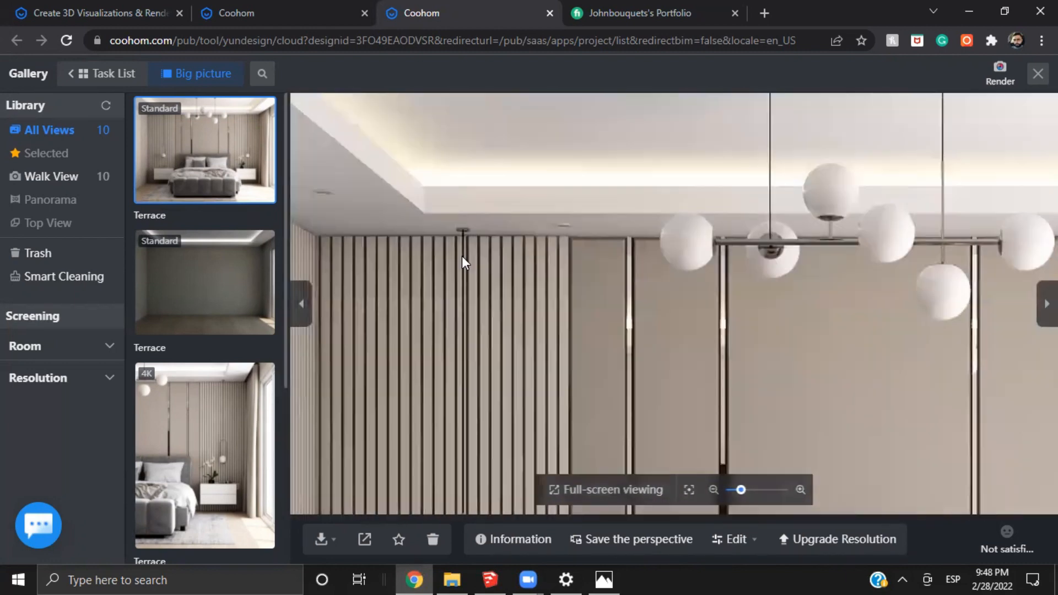
pyautogui.moveTo(358, 225); pyautogui.dragTo(519, 264)
pyautogui.moveTo(631, 255); pyautogui.dragTo(580, 338)
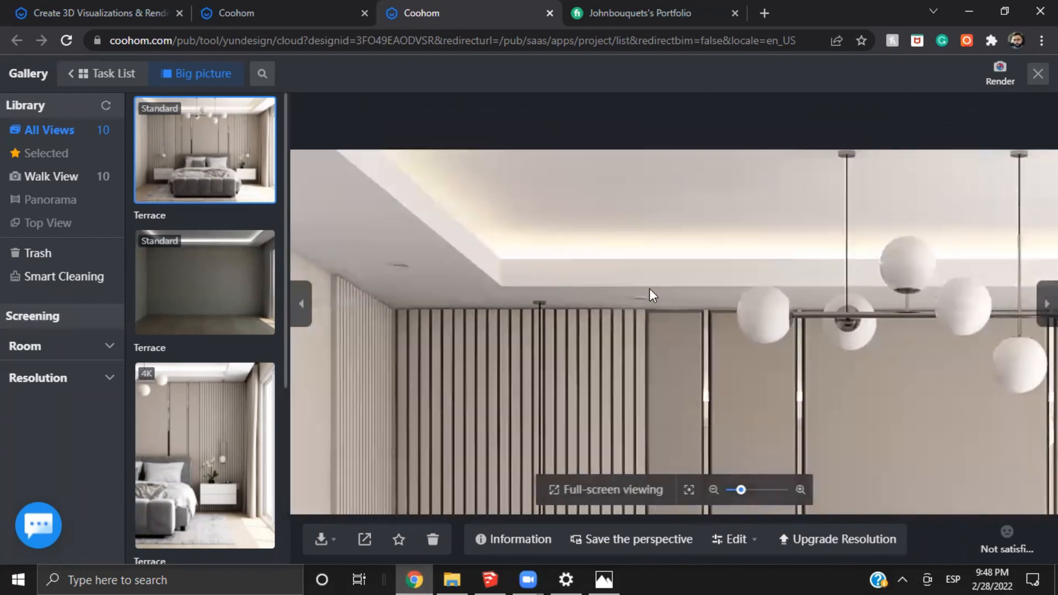
pyautogui.moveTo(775, 302); pyautogui.dragTo(597, 248)
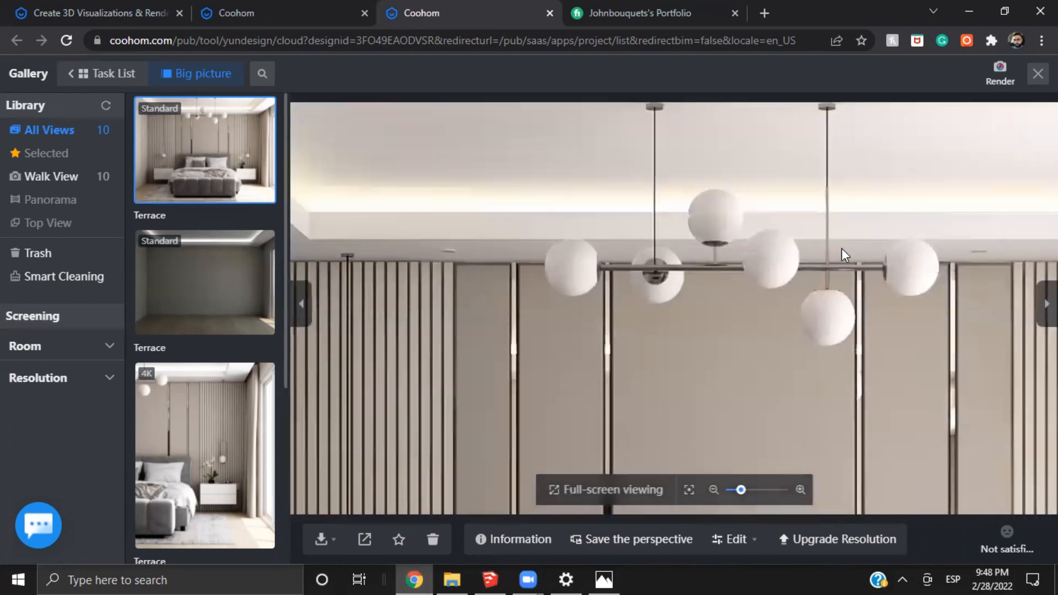
pyautogui.moveTo(843, 248); pyautogui.dragTo(606, 227)
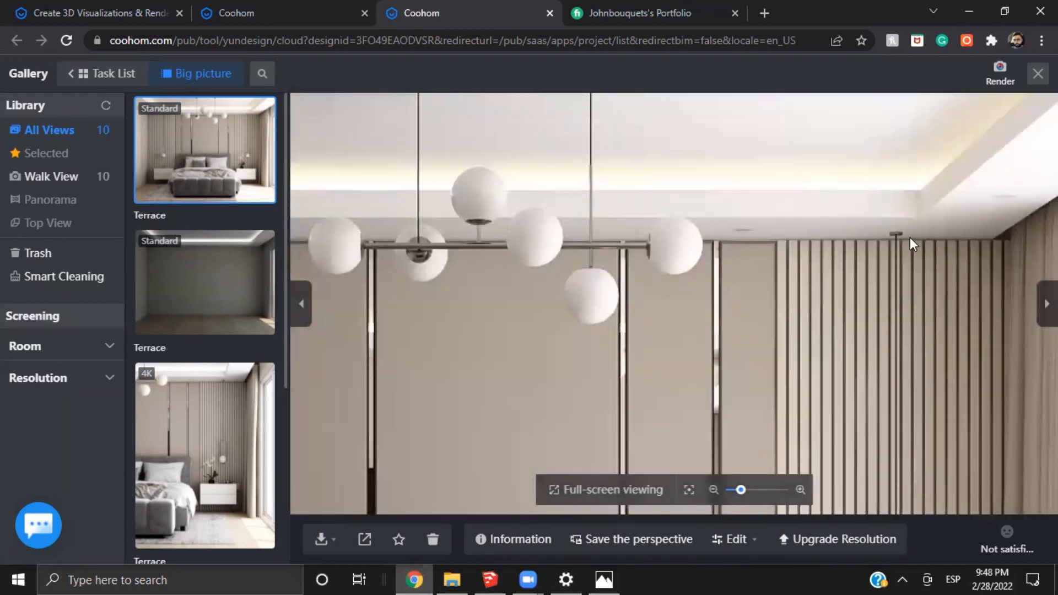
pyautogui.moveTo(492, 220); pyautogui.dragTo(644, 239)
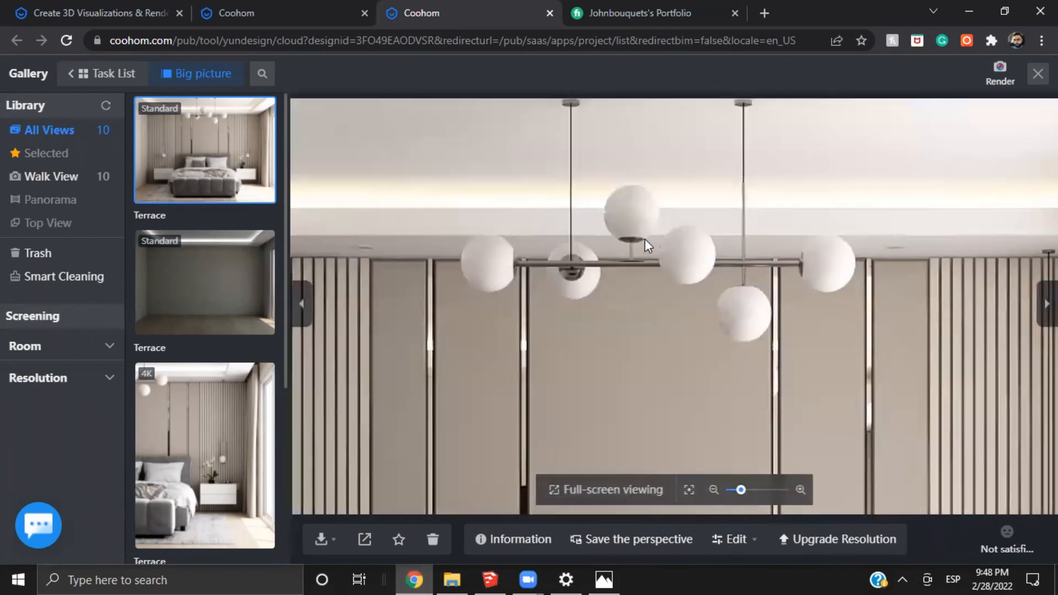
# Compare the whole standard bedroom render with close views of its chandelier and ceiling cove
pyautogui.scroll(-5, 578, 271)
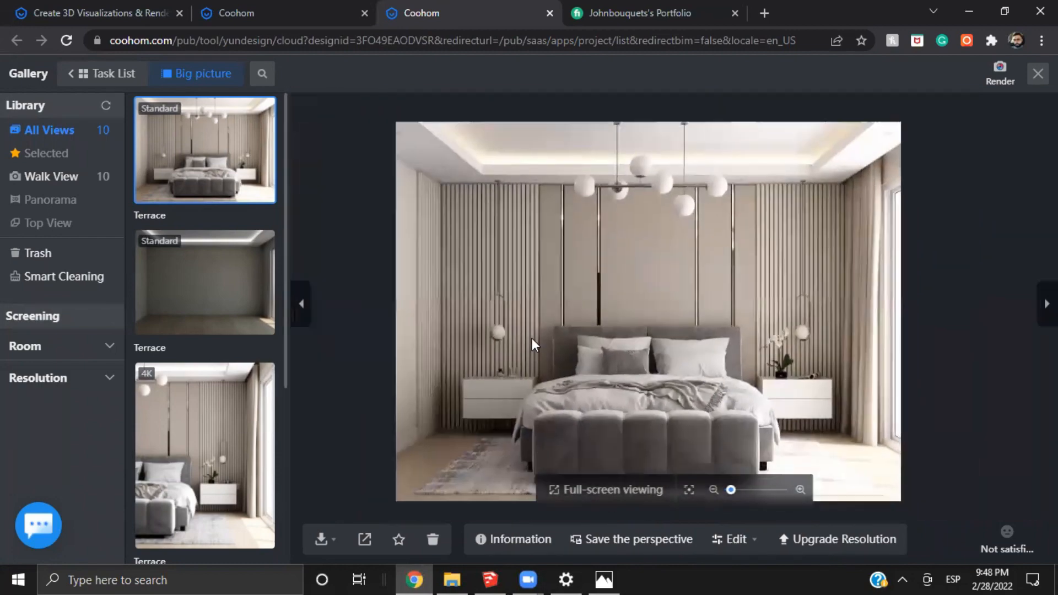
pyautogui.scroll(2, 673, 338)
pyautogui.moveTo(704, 346); pyautogui.dragTo(648, 302)
pyautogui.scroll(-2, 648, 303)
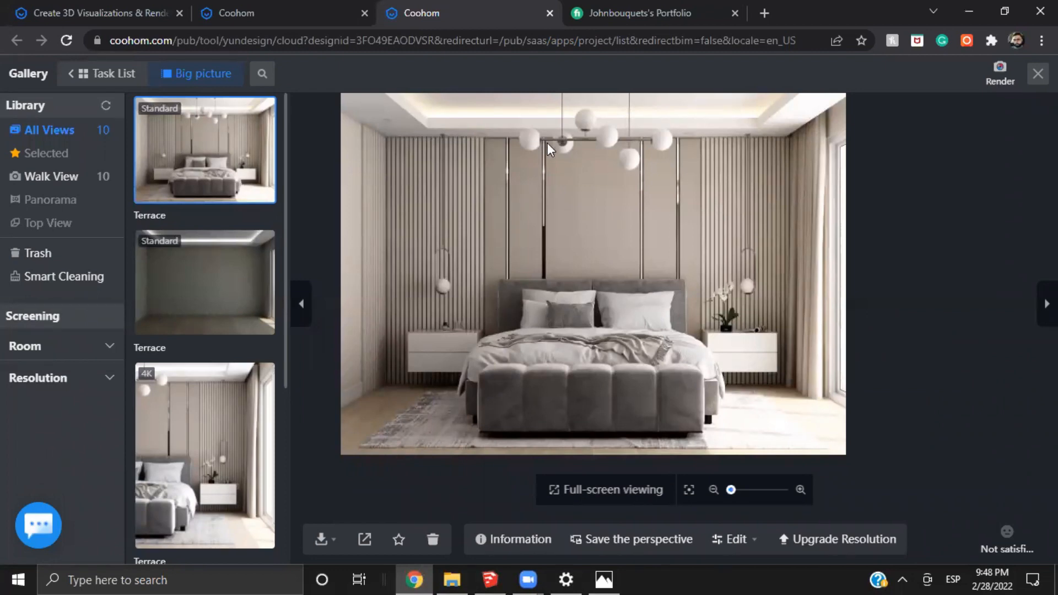
pyautogui.scroll(5, 547, 143)
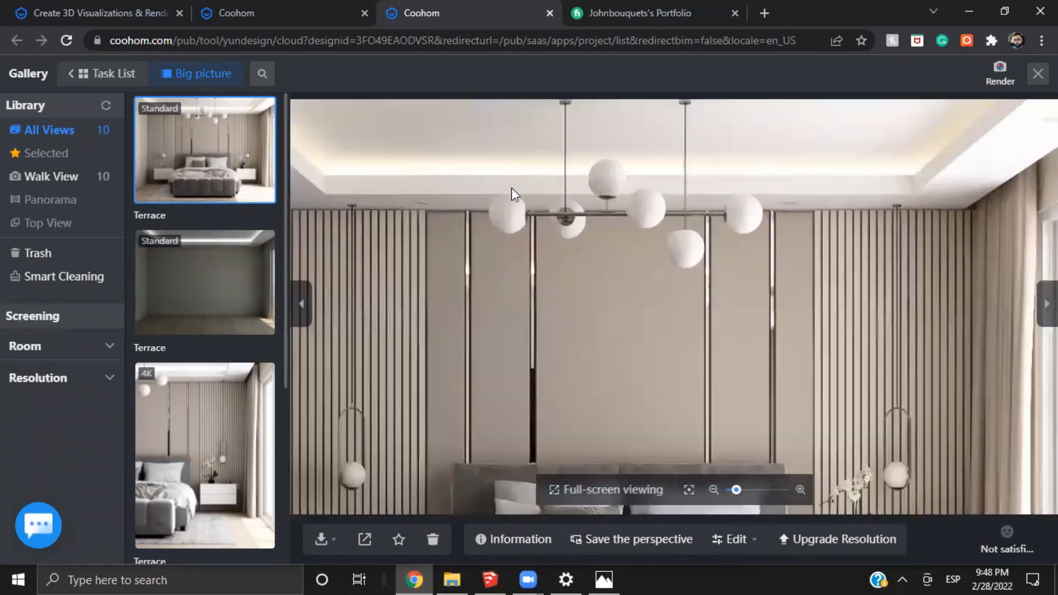
pyautogui.scroll(3, 443, 184)
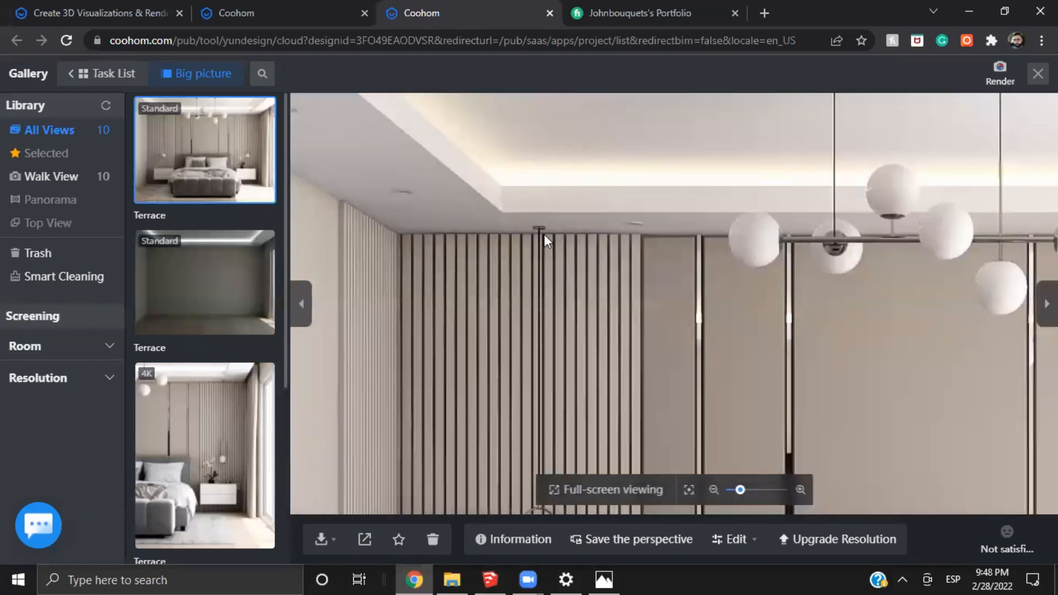
pyautogui.scroll(-3, 660, 220)
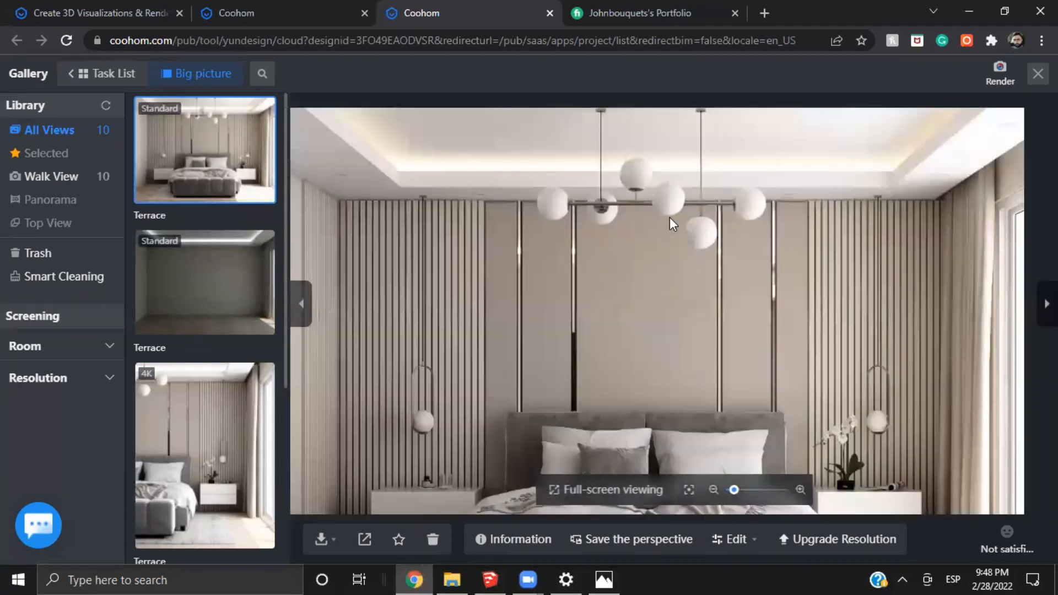
# Look over the standard render's headboard wall, pendant lamps, bed and rug, both up close and in the whole image
pyautogui.moveTo(771, 355); pyautogui.dragTo(762, 259)
pyautogui.scroll(-3, 728, 309)
pyautogui.scroll(3, 662, 209)
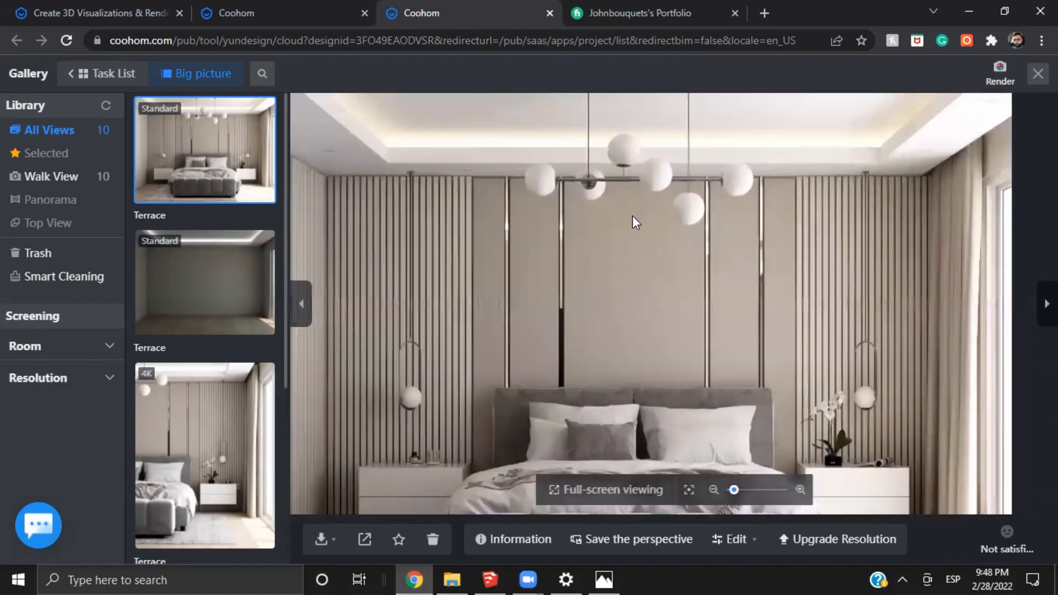
pyautogui.moveTo(449, 148); pyautogui.dragTo(530, 255)
pyautogui.scroll(2, 458, 236)
pyautogui.moveTo(724, 351); pyautogui.dragTo(564, 250)
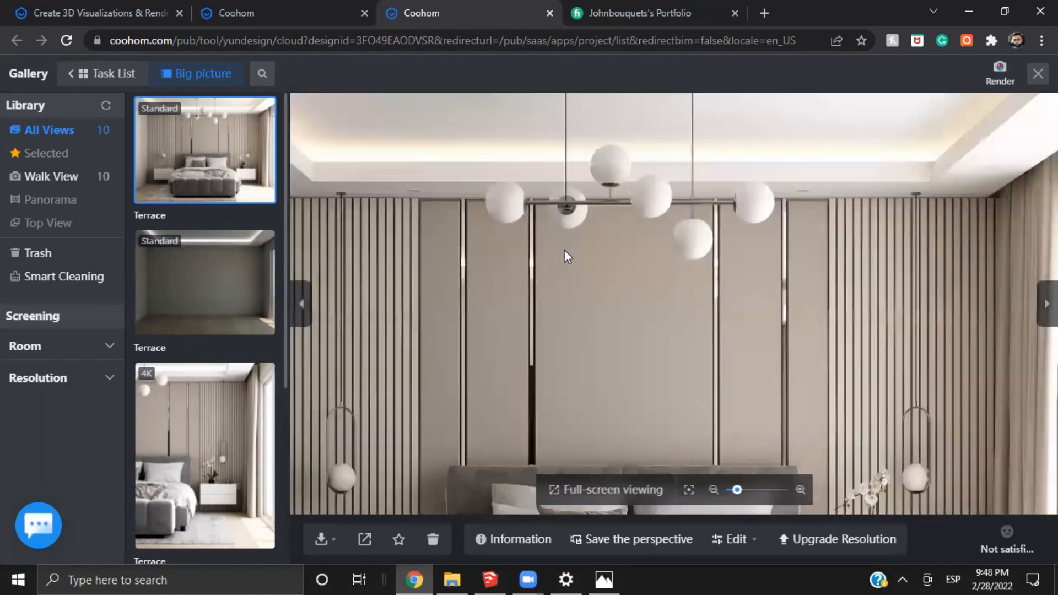
pyautogui.scroll(-3, 742, 347)
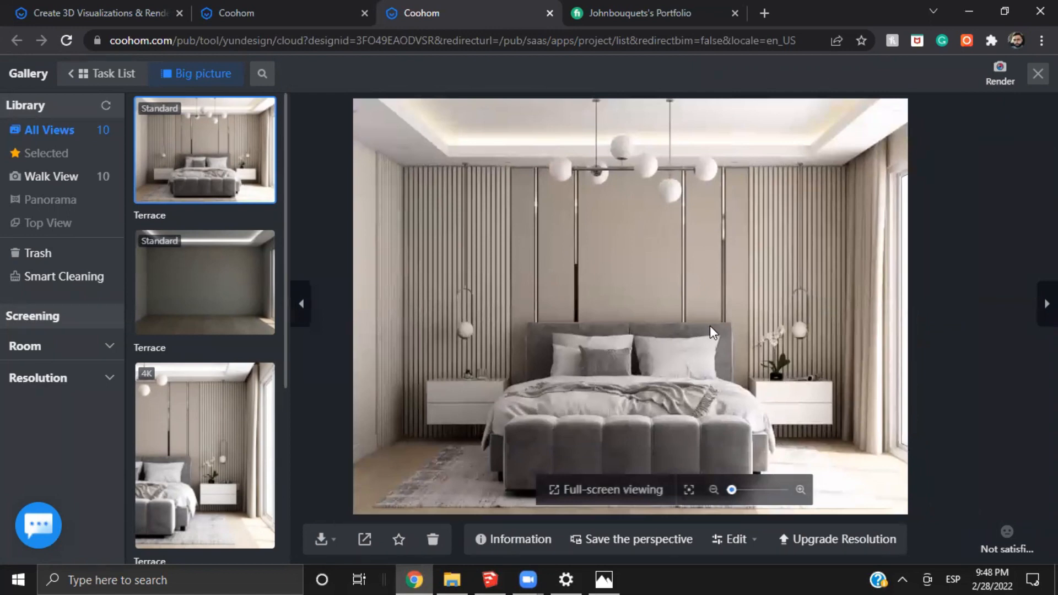
pyautogui.moveTo(710, 326); pyautogui.dragTo(700, 286)
pyautogui.scroll(2, 658, 347)
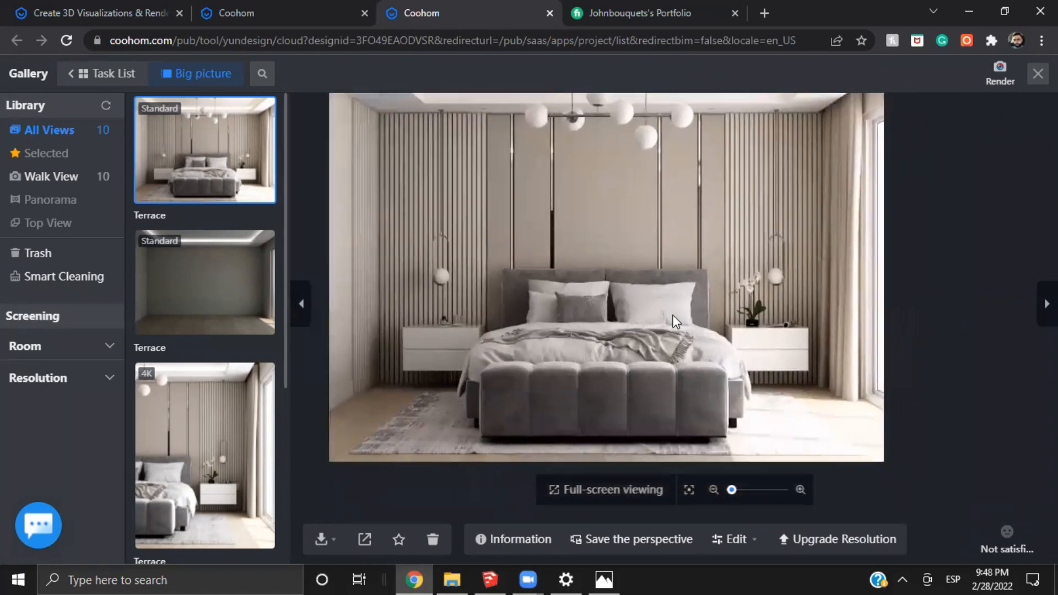
pyautogui.scroll(-3, 691, 389)
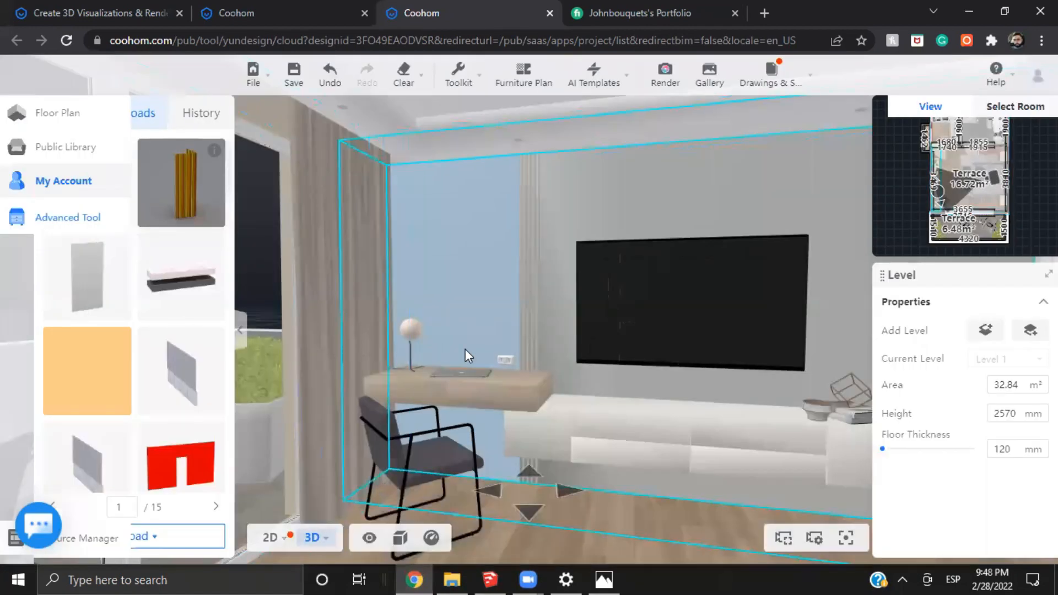
# Turn the 3D view from the desk to the bed, and open the custom "Natural Daylight 3.0 (1)" light template for editing from the render settings
pyautogui.moveTo(540, 296); pyautogui.dragTo(385, 434)
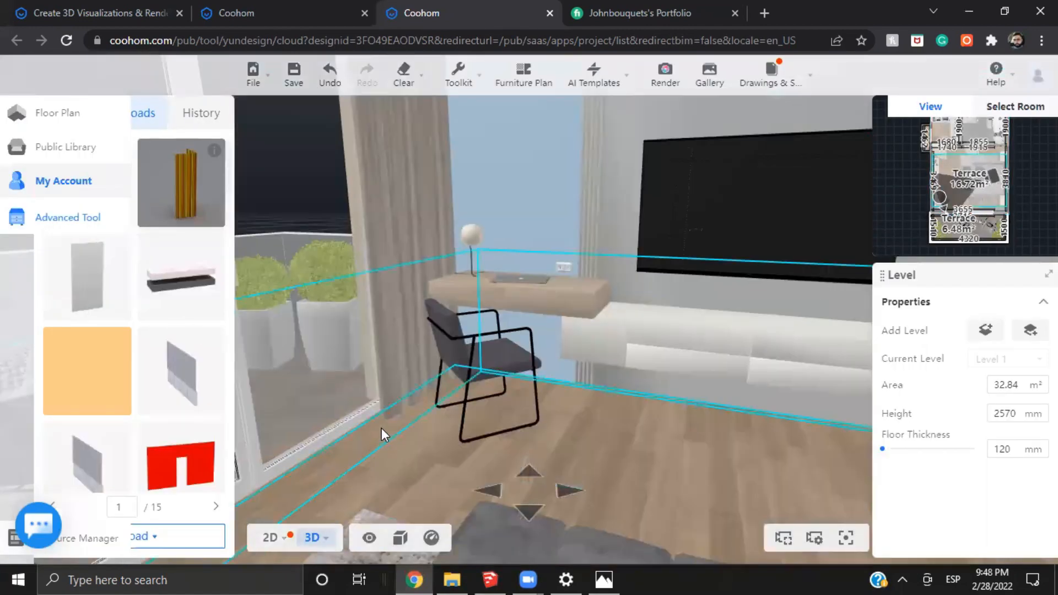
pyautogui.moveTo(669, 336); pyautogui.dragTo(604, 300)
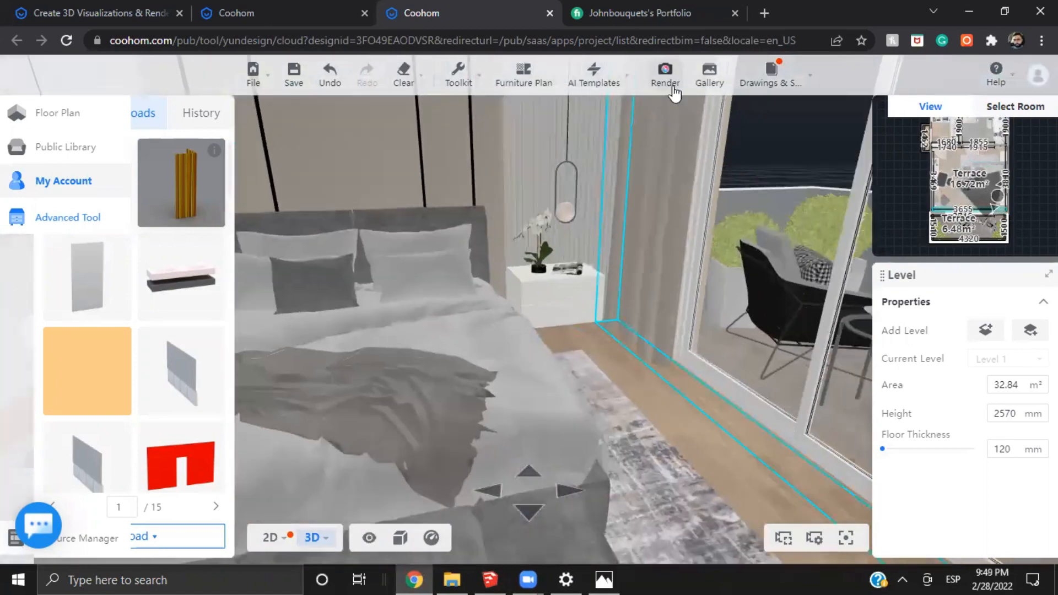
pyautogui.click(673, 89)
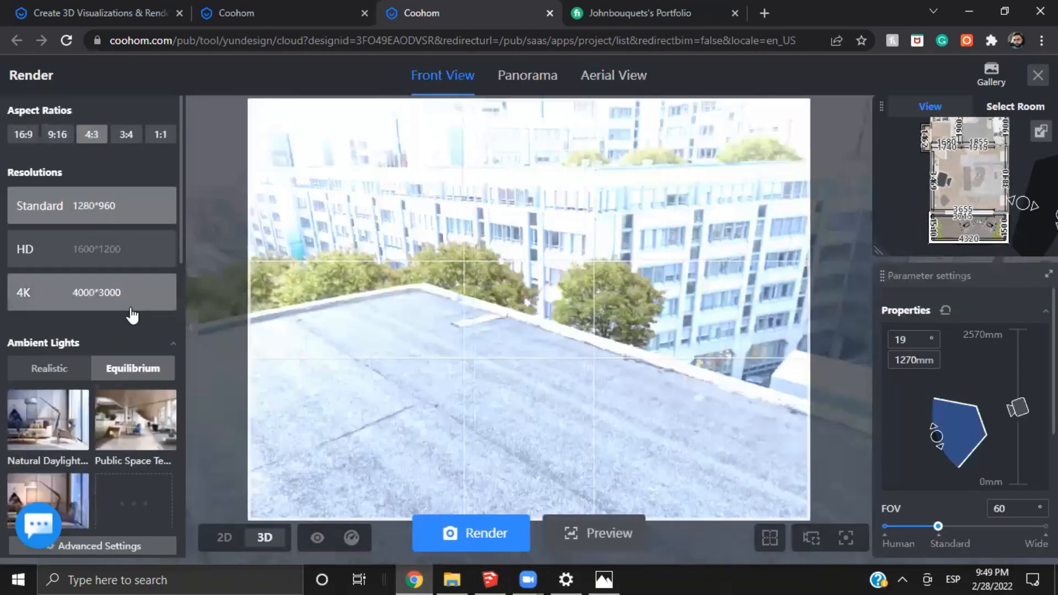
pyautogui.scroll(-3, 132, 311)
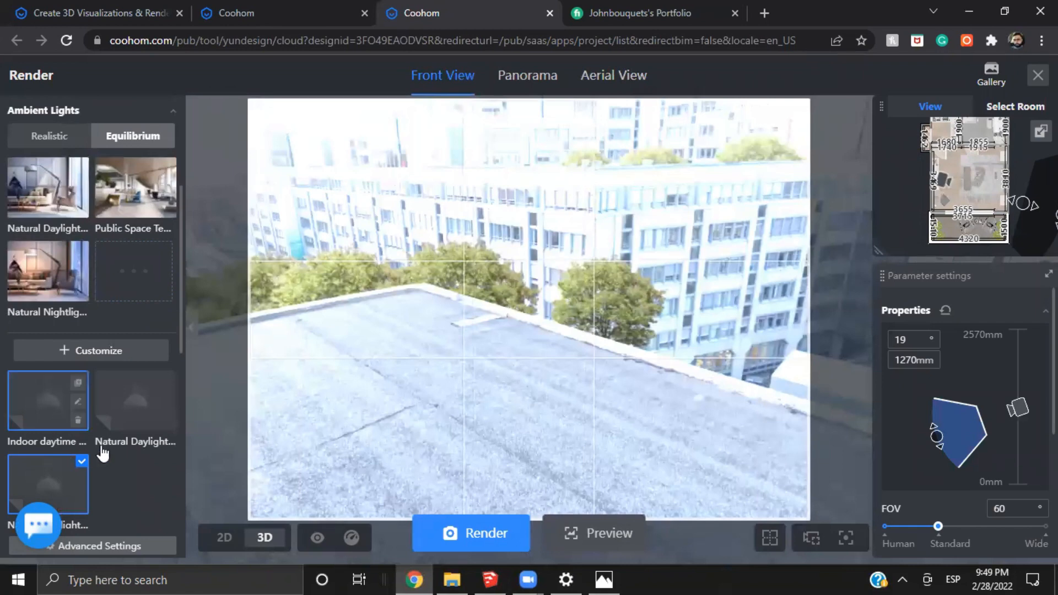
pyautogui.click(122, 416)
pyautogui.scroll(-5, 58, 466)
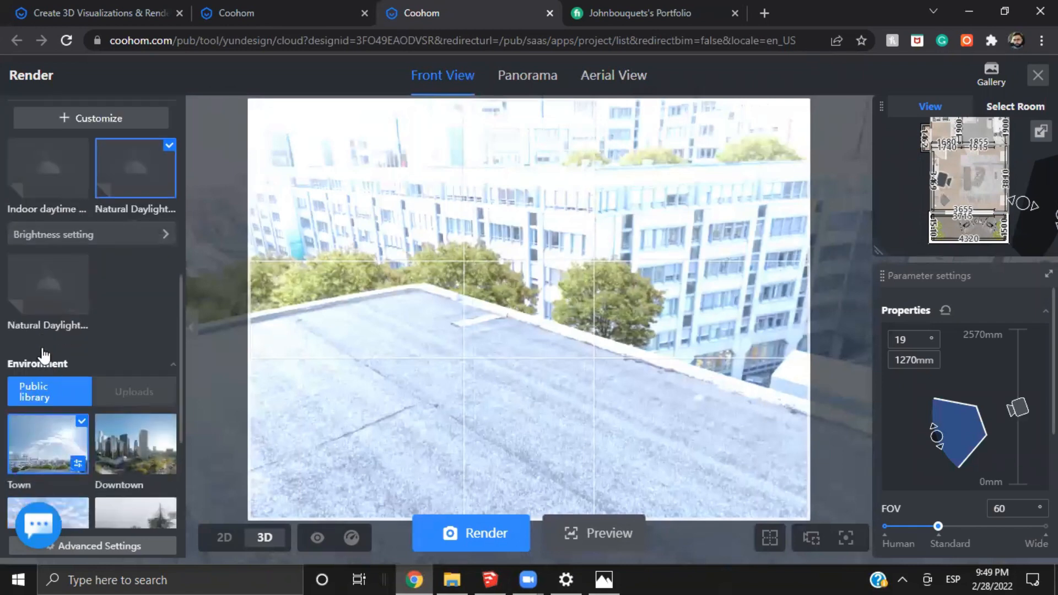
pyautogui.click(80, 260)
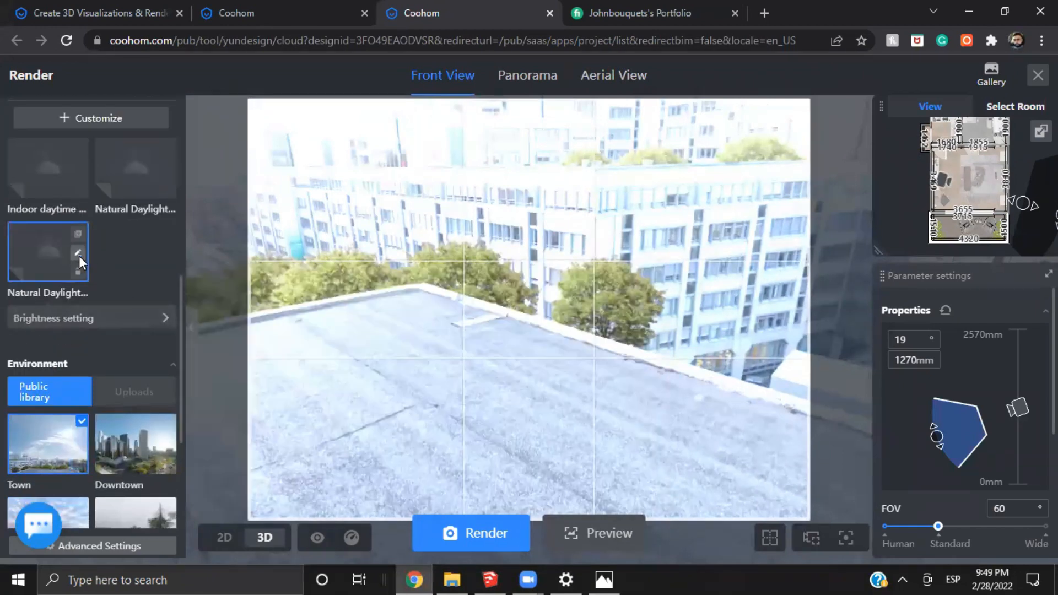
pyautogui.click(78, 254)
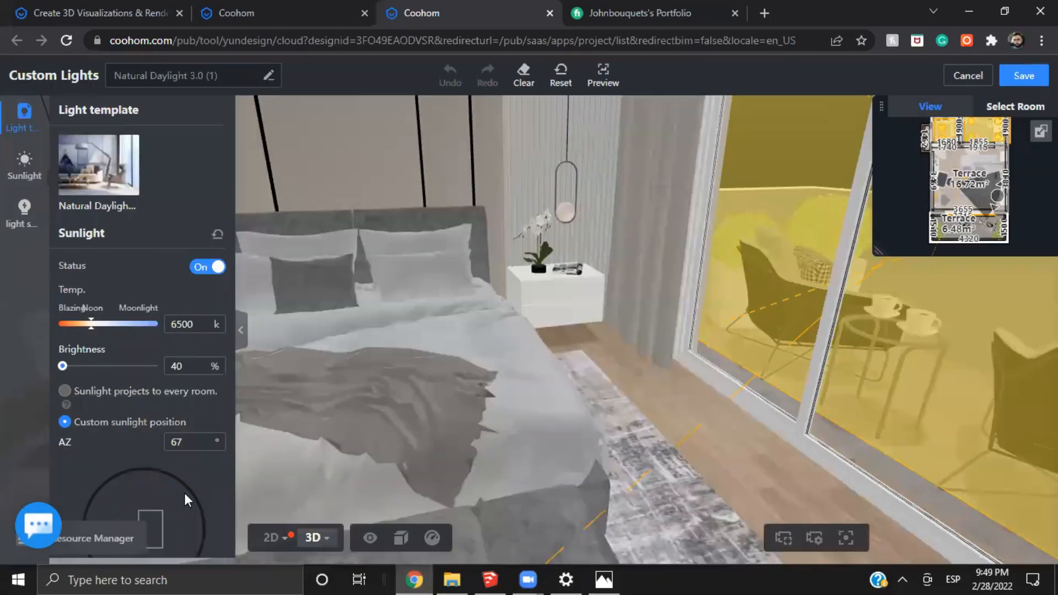
# Show the custom lights in the 2D plan, set the sunlight elevation (EL) to 75°, and save the light template
pyautogui.click(271, 537)
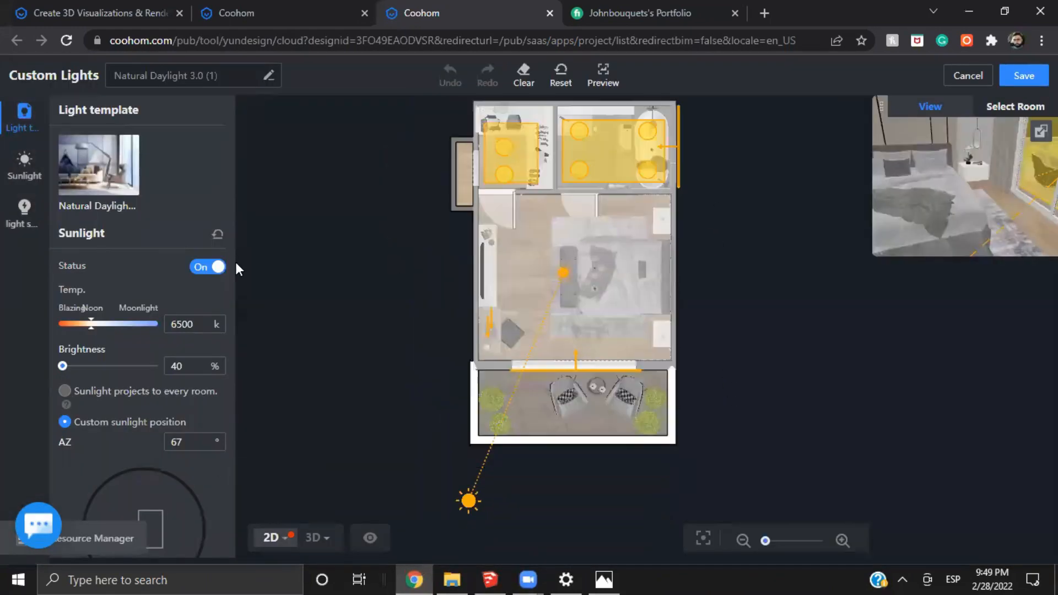
pyautogui.scroll(-4, 204, 309)
pyautogui.moveTo(187, 380); pyautogui.dragTo(164, 393)
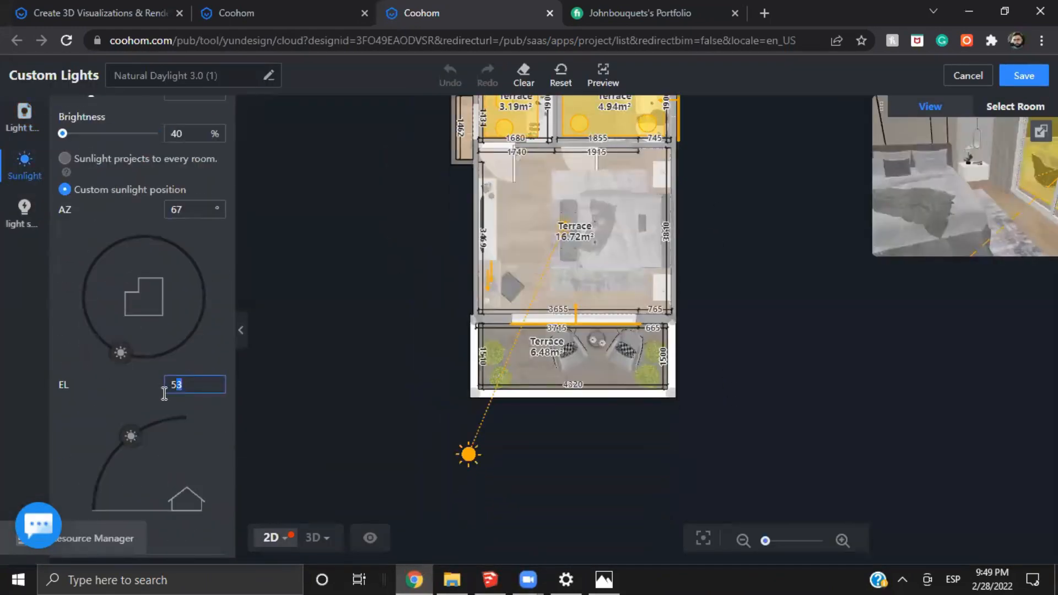
pyautogui.write('75')
pyautogui.press('Return')
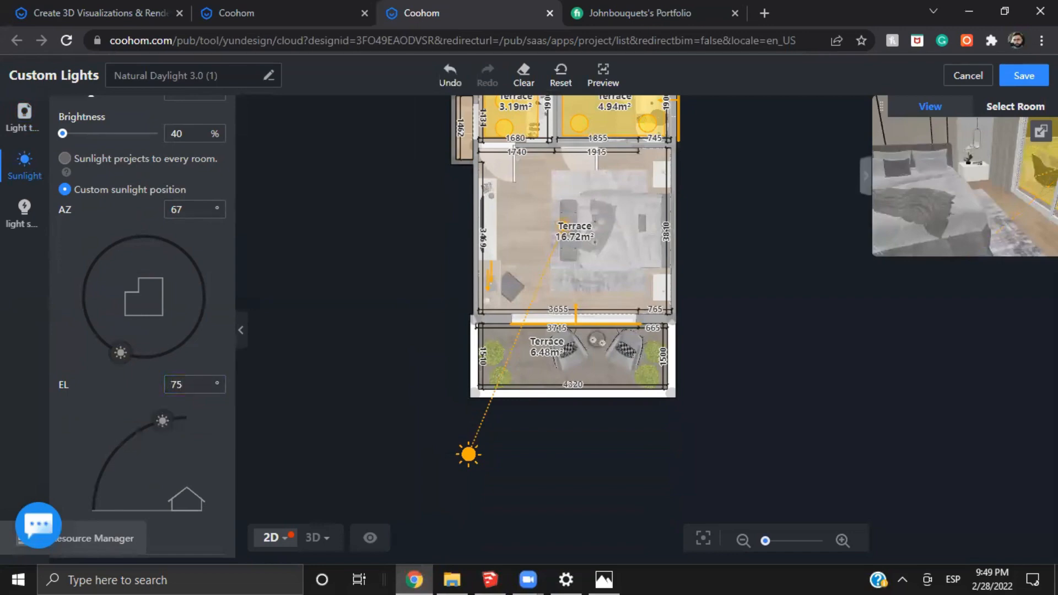
pyautogui.click(999, 75)
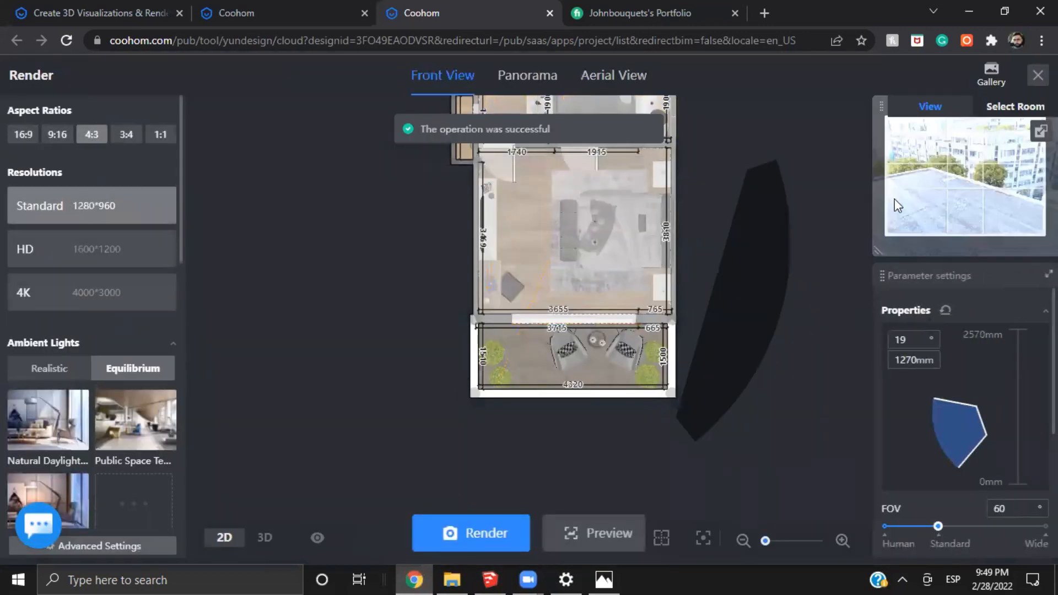
# Open the 4K front-view bedroom render in the gallery and examine its chandelier, ceiling cove and spotlights up close
pyautogui.click(998, 82)
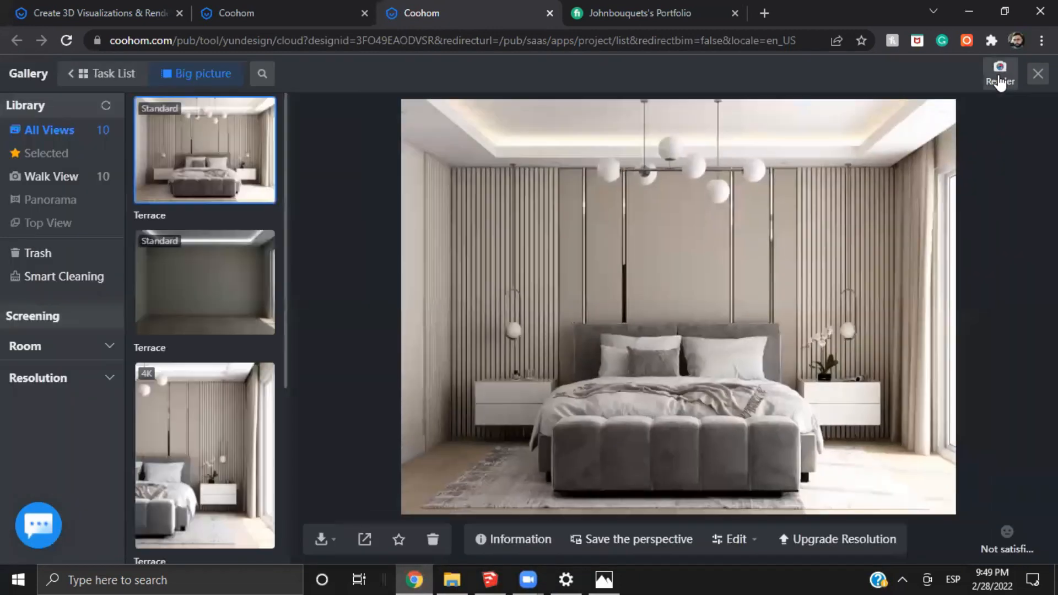
pyautogui.scroll(-5, 200, 276)
pyautogui.click(219, 365)
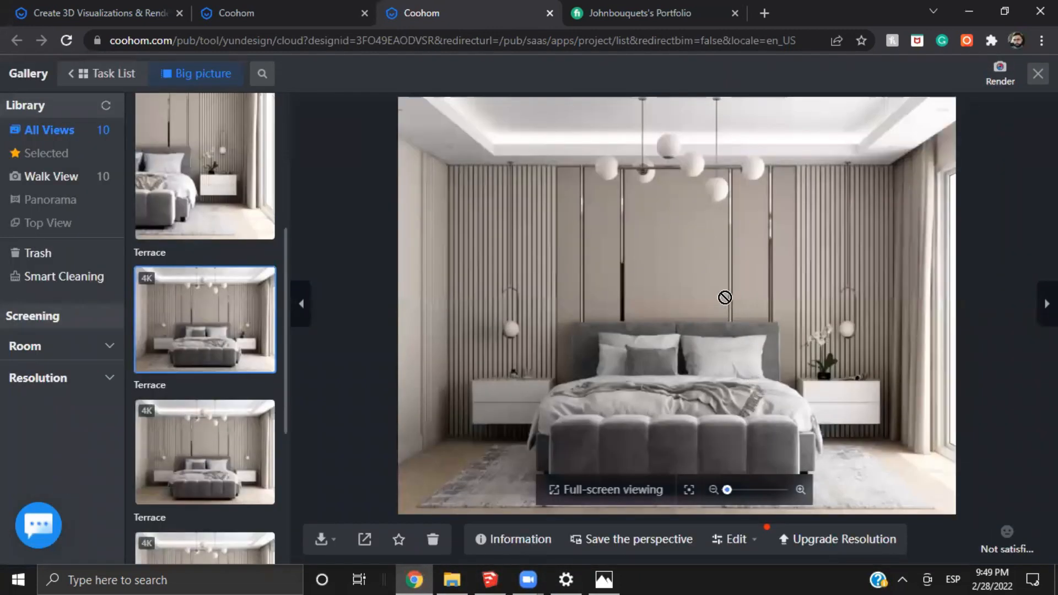
pyautogui.scroll(2, 606, 201)
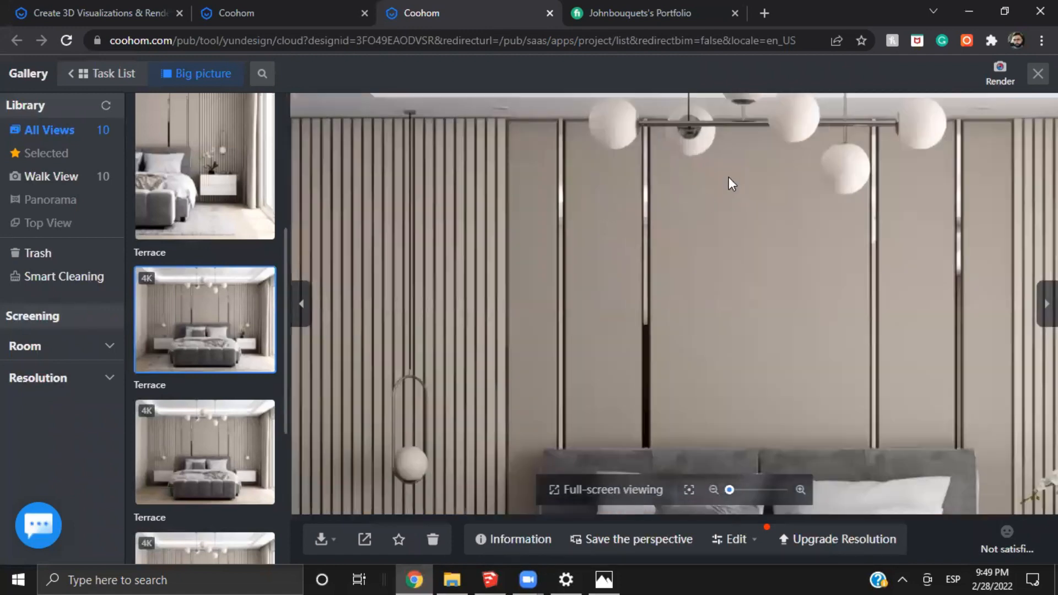
pyautogui.scroll(3, 624, 184)
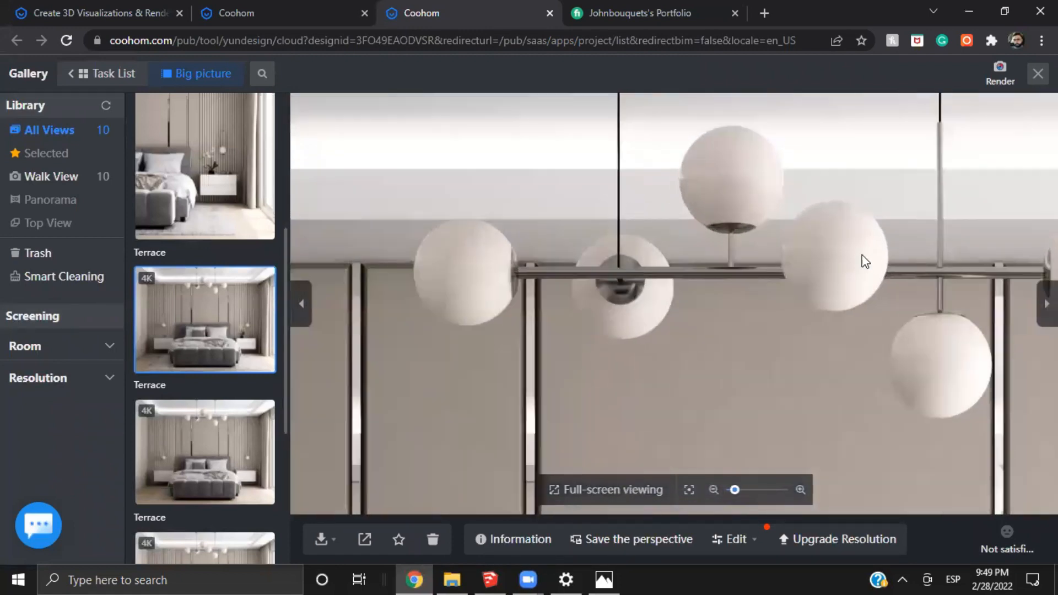
pyautogui.moveTo(865, 260); pyautogui.dragTo(601, 231)
pyautogui.moveTo(709, 265); pyautogui.dragTo(463, 284)
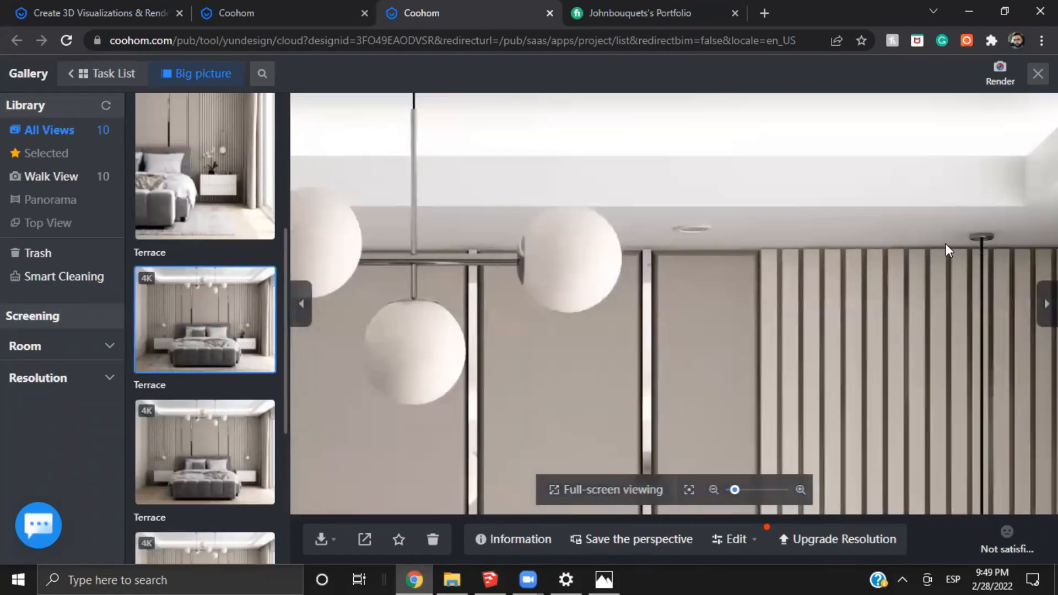
pyautogui.moveTo(946, 244); pyautogui.dragTo(689, 238)
# Examine the nightstand, curtains and sunlit floor beside the window in the 4K render
pyautogui.moveTo(739, 369)
pyautogui.mouseDown()
pyautogui.moveTo(739, 328)
pyautogui.moveTo(685, 197)
pyautogui.moveTo(680, 132)
pyautogui.mouseUp()
pyautogui.moveTo(693, 452)
pyautogui.mouseDown()
pyautogui.moveTo(634, 335)
pyautogui.moveTo(634, 177)
pyautogui.mouseUp()
pyautogui.moveTo(649, 276); pyautogui.dragTo(630, 149)
pyautogui.moveTo(724, 373); pyautogui.dragTo(649, 296)
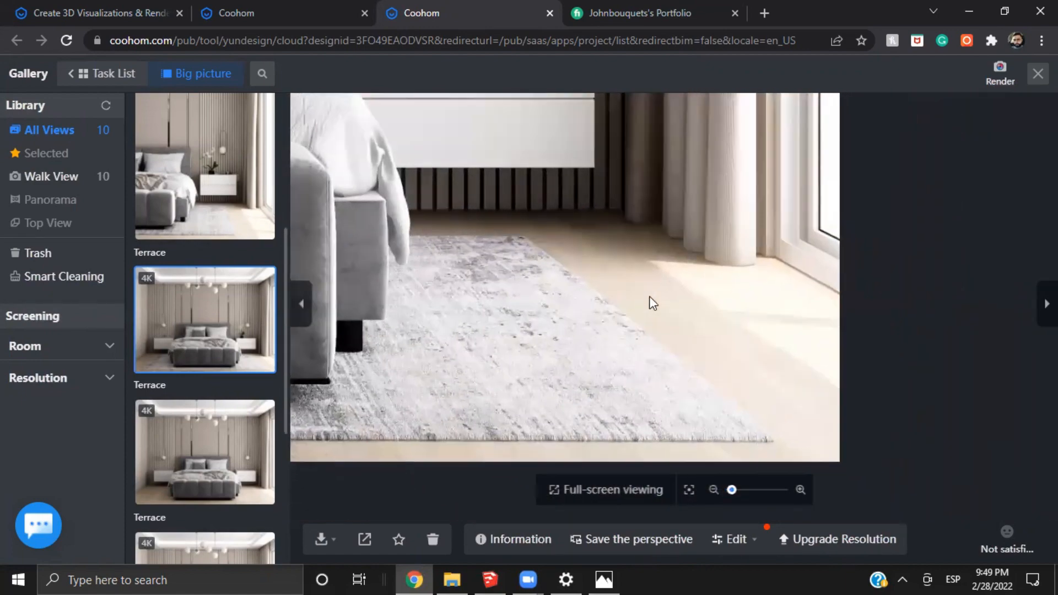
pyautogui.scroll(3, 714, 348)
pyautogui.moveTo(603, 269); pyautogui.dragTo(740, 364)
# Examine the texture and fringed edge of the rug up close in the 4K render
pyautogui.scroll(1, 554, 257)
pyautogui.scroll(1, 553, 256)
pyautogui.scroll(2, 788, 402)
pyautogui.moveTo(789, 439); pyautogui.dragTo(659, 265)
pyautogui.moveTo(833, 392)
pyautogui.mouseDown()
pyautogui.moveTo(761, 324)
pyautogui.moveTo(611, 243)
pyautogui.mouseUp()
pyautogui.moveTo(853, 419); pyautogui.dragTo(752, 329)
pyautogui.moveTo(330, 217); pyautogui.dragTo(551, 287)
pyautogui.moveTo(358, 182); pyautogui.dragTo(526, 223)
pyautogui.scroll(-1, 525, 224)
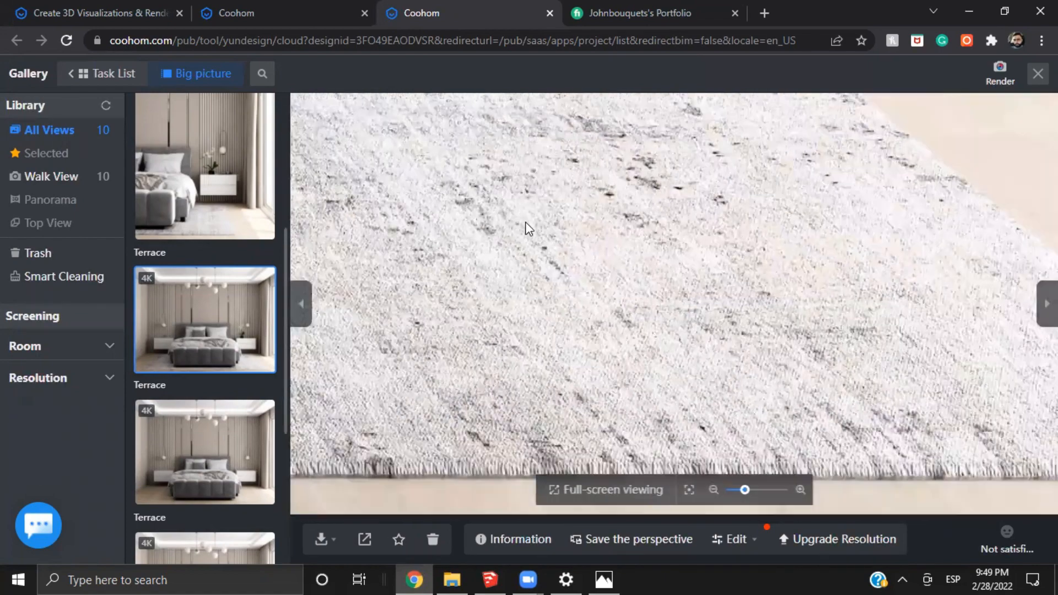
# Open the 4K front-view render for beautifying and switch to local adjustments
pyautogui.scroll(-3, 513, 212)
pyautogui.scroll(-2, 662, 282)
pyautogui.moveTo(673, 287); pyautogui.dragTo(752, 380)
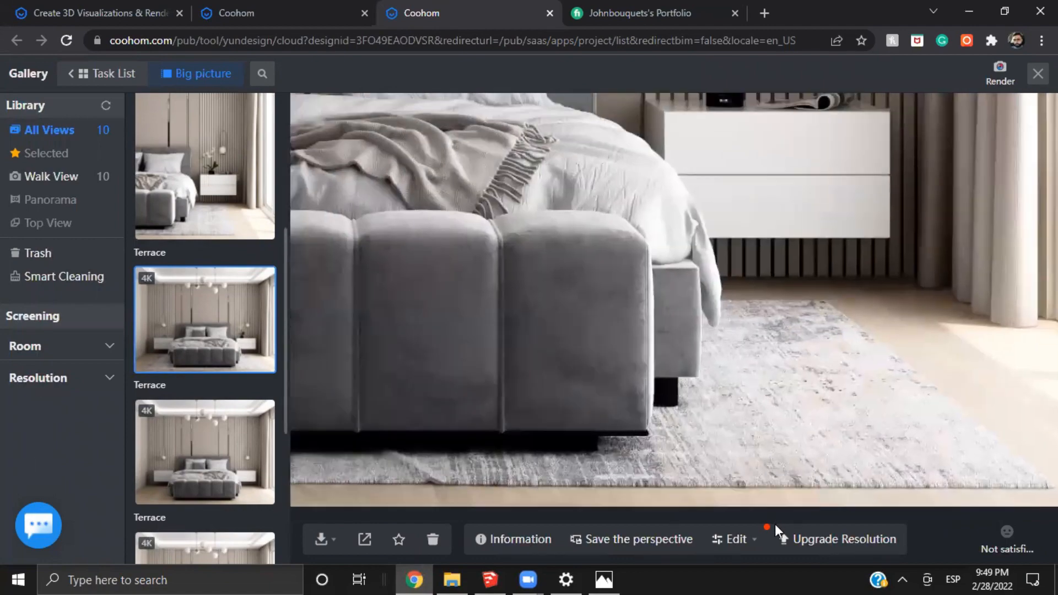
pyautogui.moveTo(722, 540)
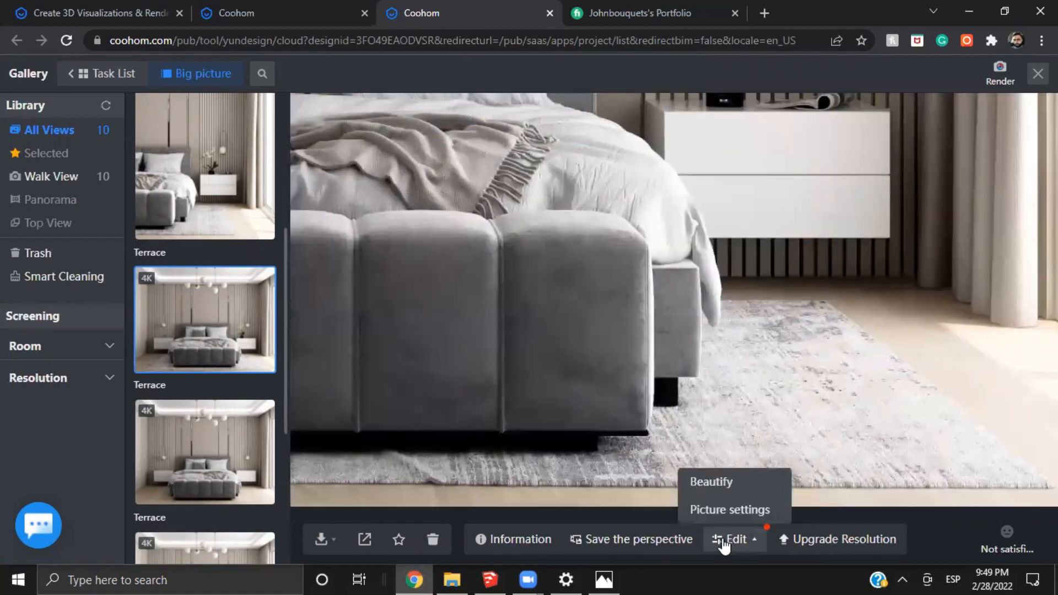
pyautogui.click(731, 489)
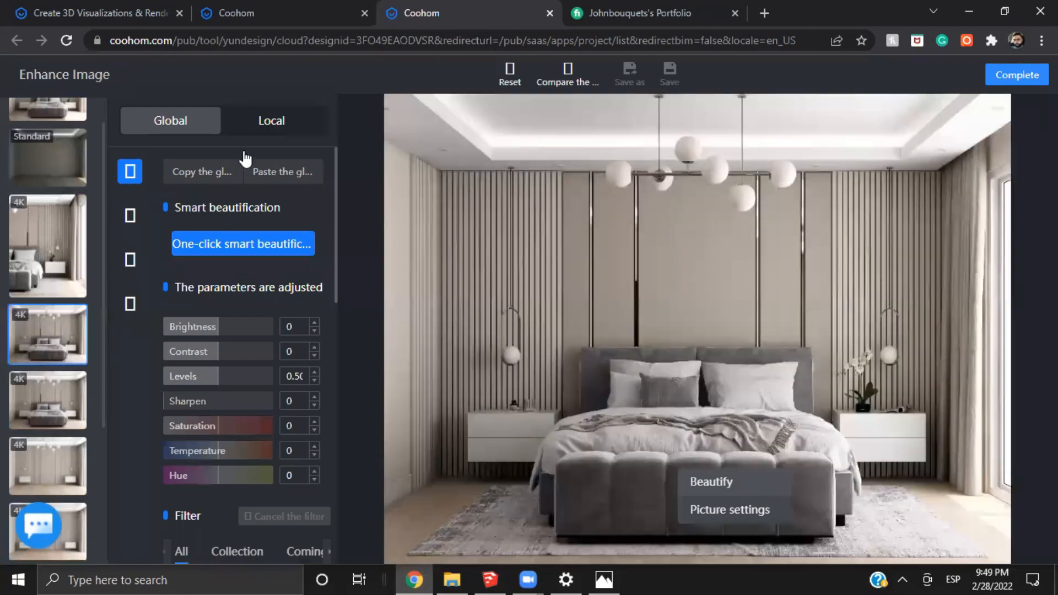
pyautogui.click(302, 124)
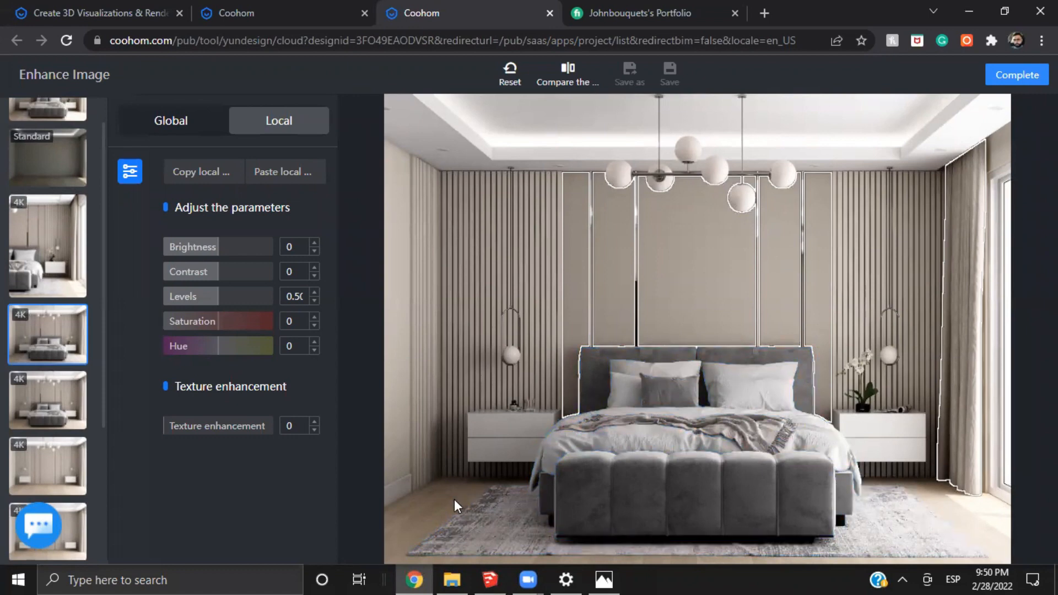
# Select the wood floor in the render and set its texture enhancement to 20
pyautogui.click(988, 531)
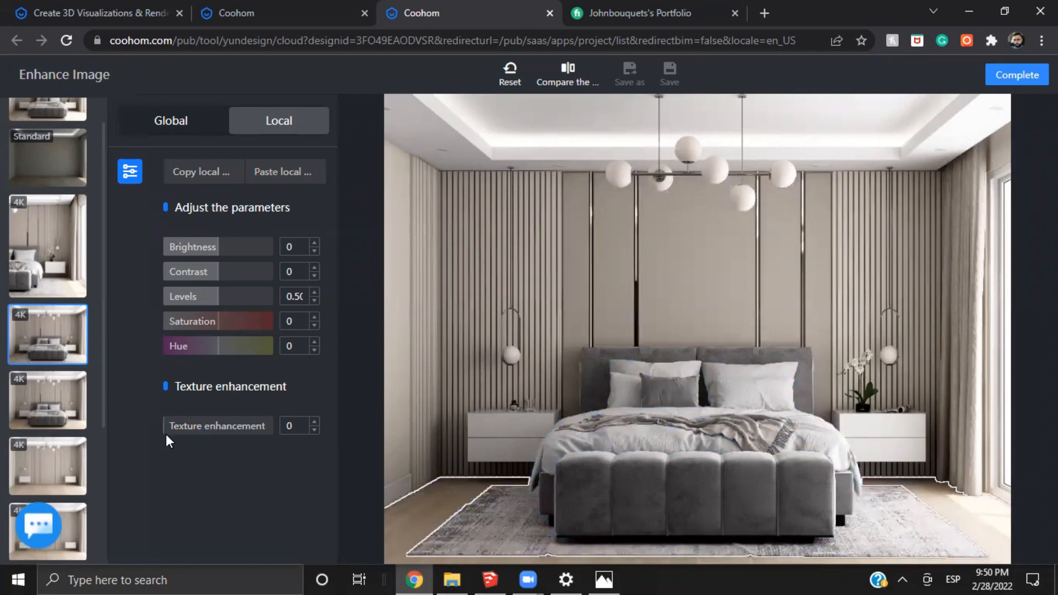
pyautogui.doubleClick(286, 426)
pyautogui.click(272, 449)
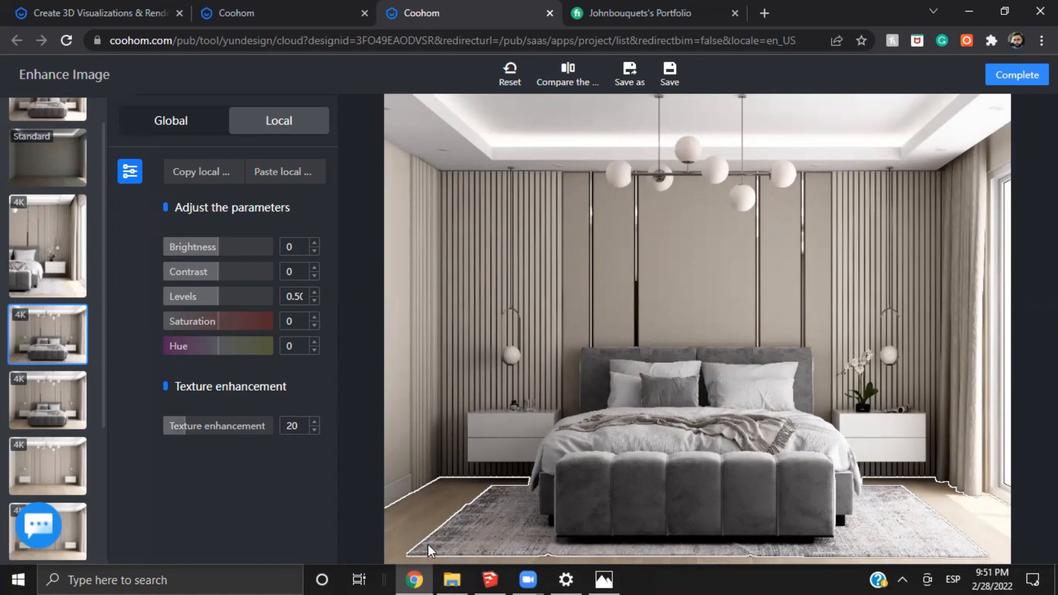
# Set the rug's texture enhancement to 20 and save the picture settings
pyautogui.click(652, 537)
pyautogui.click(891, 550)
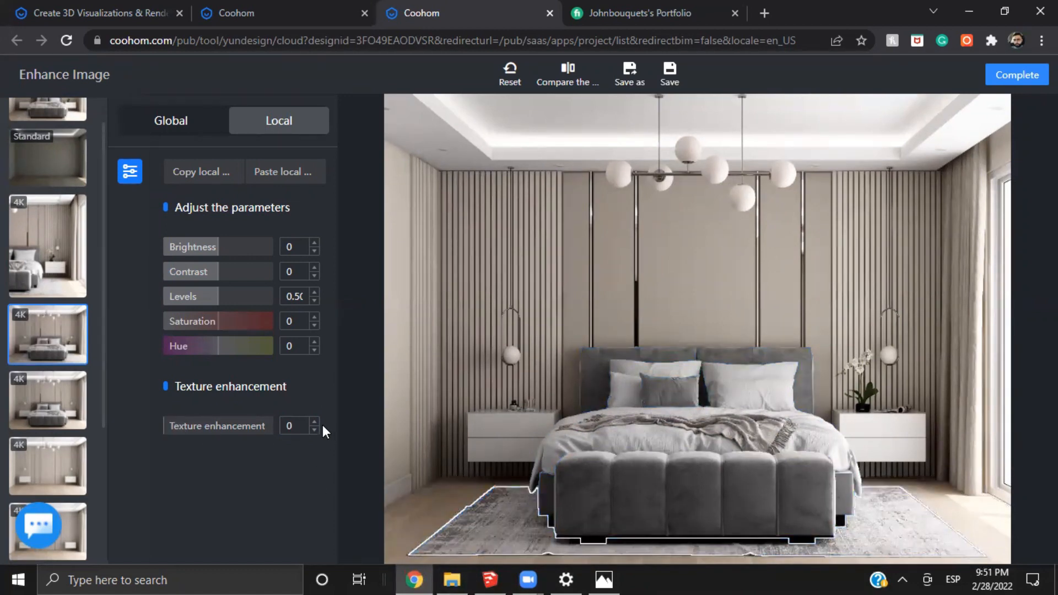
pyautogui.doubleClick(297, 424)
pyautogui.write('20')
pyautogui.press('Return')
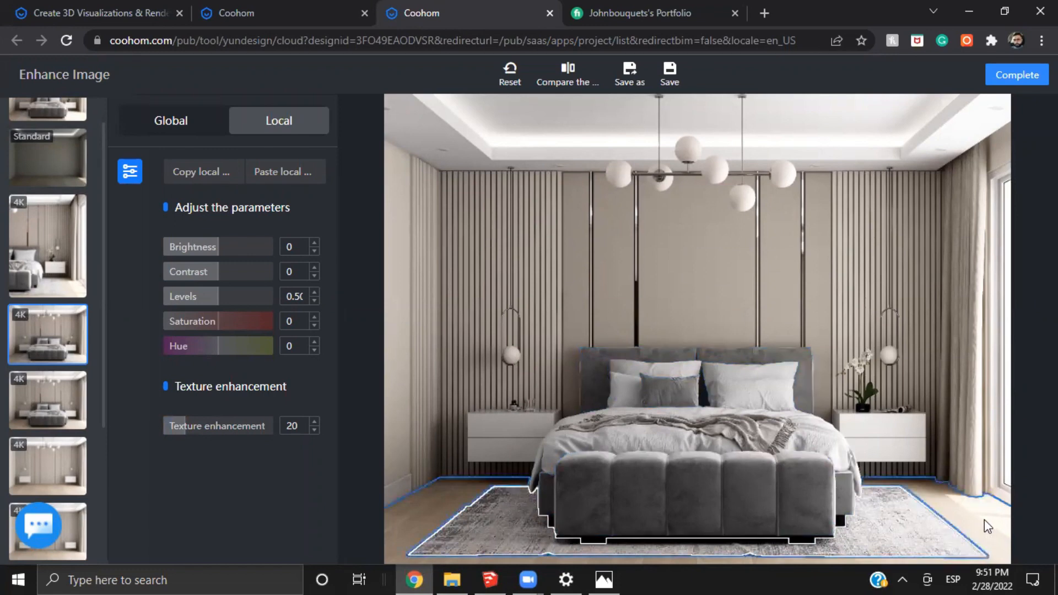
pyautogui.click(1018, 77)
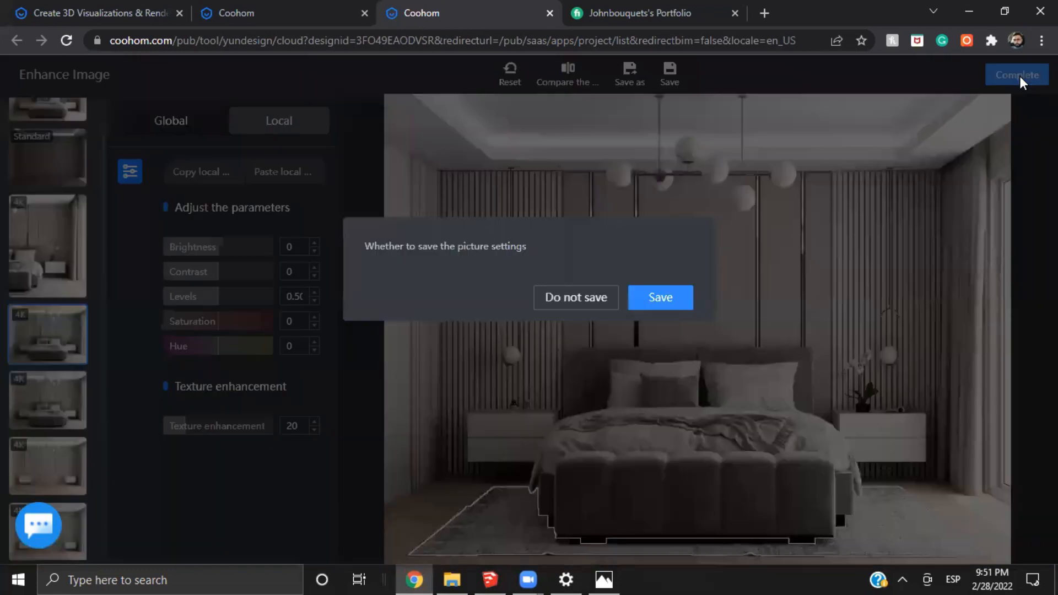
pyautogui.click(675, 301)
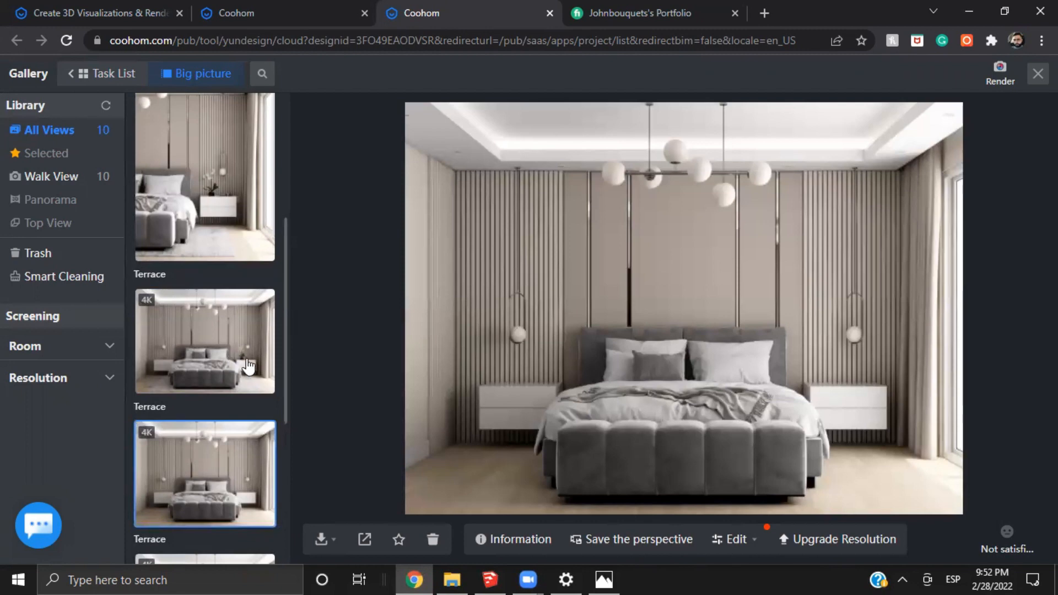
# Open the 4K render with the rug and examine the rug and sunlit floor near the window up close
pyautogui.click(219, 323)
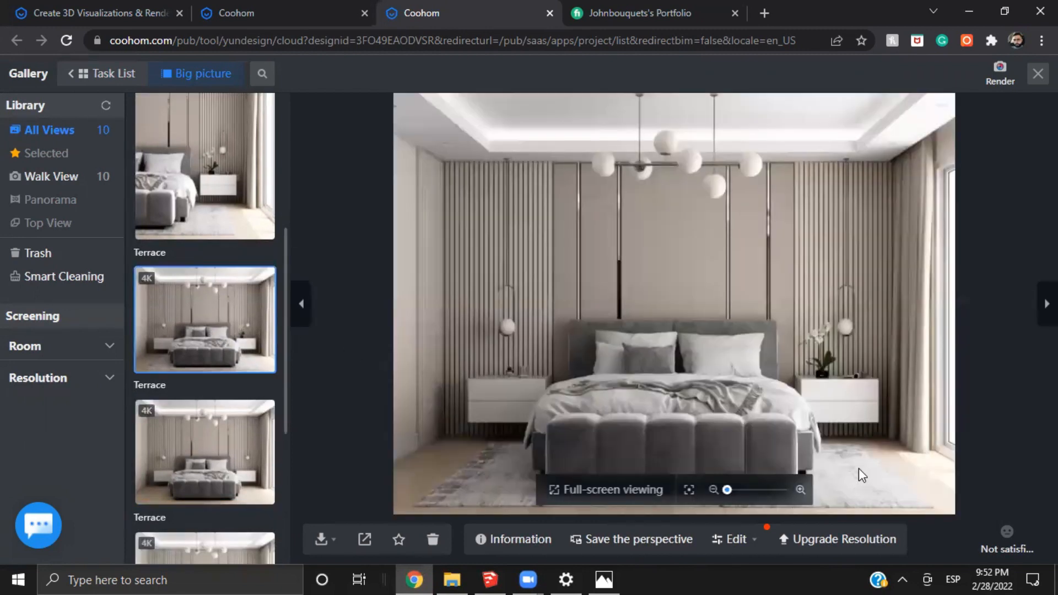
pyautogui.scroll(1, 837, 455)
pyautogui.scroll(3, 725, 374)
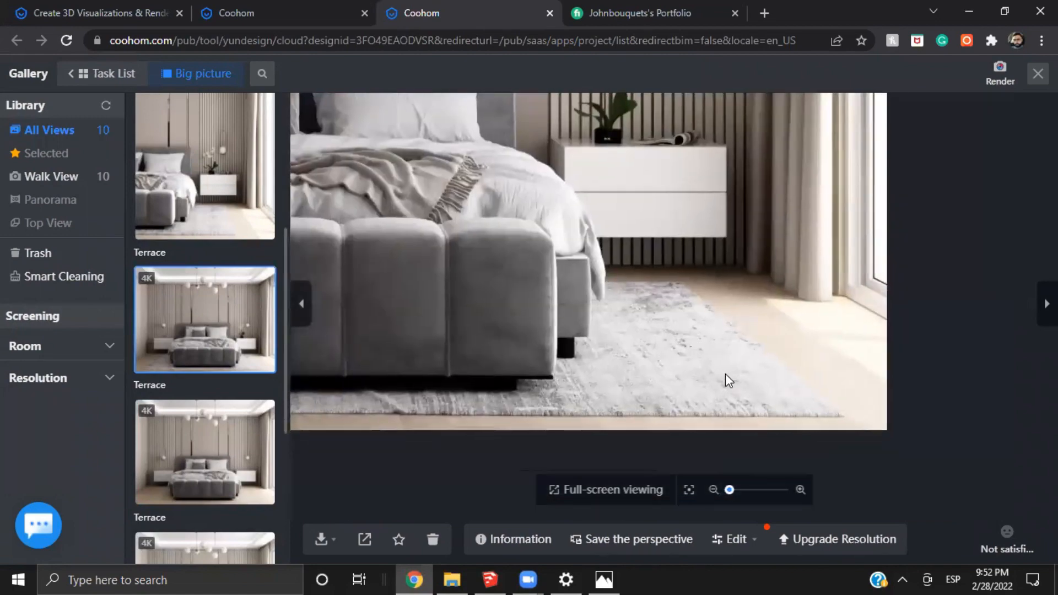
pyautogui.scroll(2, 711, 349)
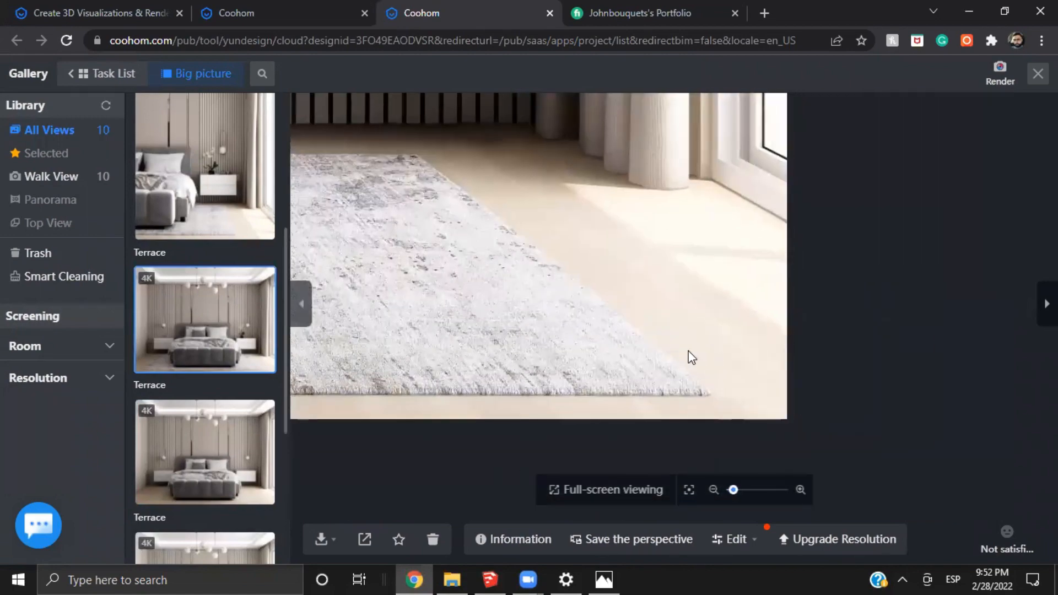
pyautogui.scroll(2, 575, 266)
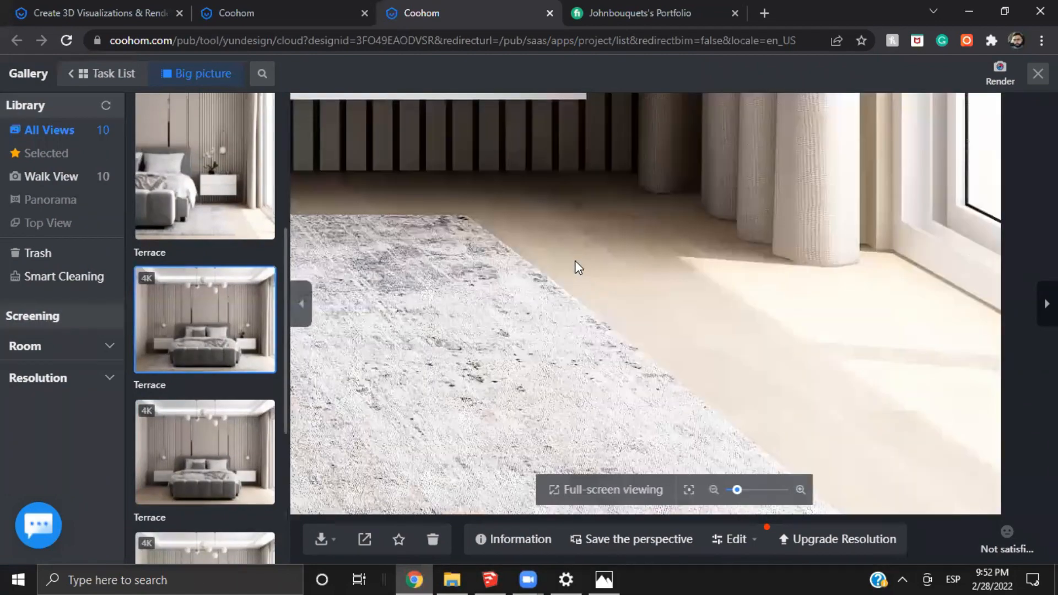
pyautogui.scroll(-2, 613, 302)
pyautogui.moveTo(578, 265); pyautogui.dragTo(986, 215)
pyautogui.moveTo(471, 354); pyautogui.dragTo(1019, 325)
pyautogui.scroll(1, 440, 278)
pyautogui.moveTo(523, 243); pyautogui.dragTo(646, 347)
pyautogui.scroll(1, 598, 345)
pyautogui.scroll(1, 630, 259)
pyautogui.scroll(-3, 630, 266)
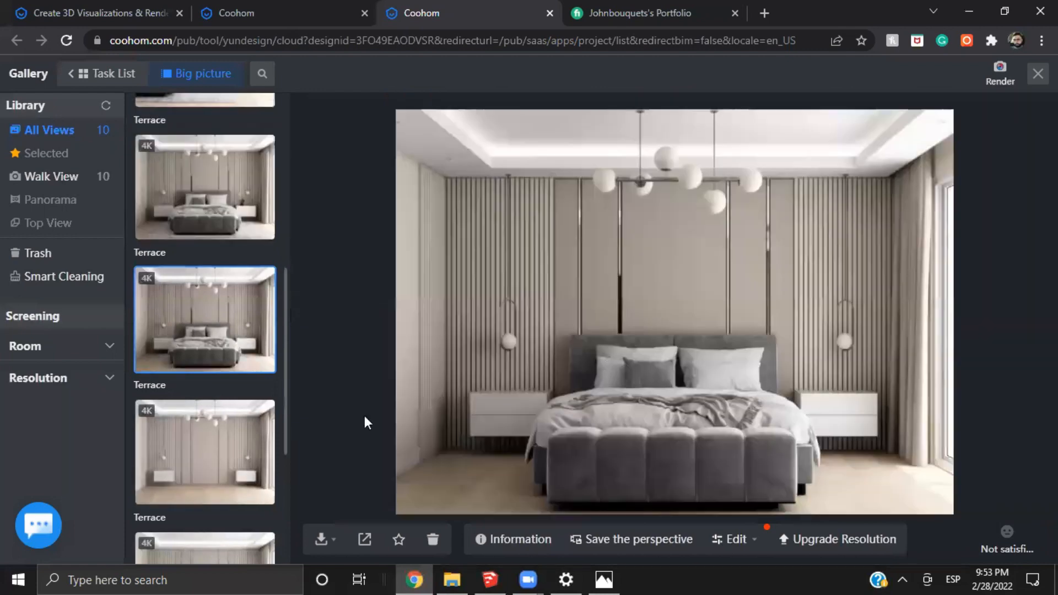
# Examine the wood floor and baseboard up close in the 4K render without the rug
pyautogui.scroll(2, 432, 453)
pyautogui.moveTo(468, 451); pyautogui.dragTo(543, 295)
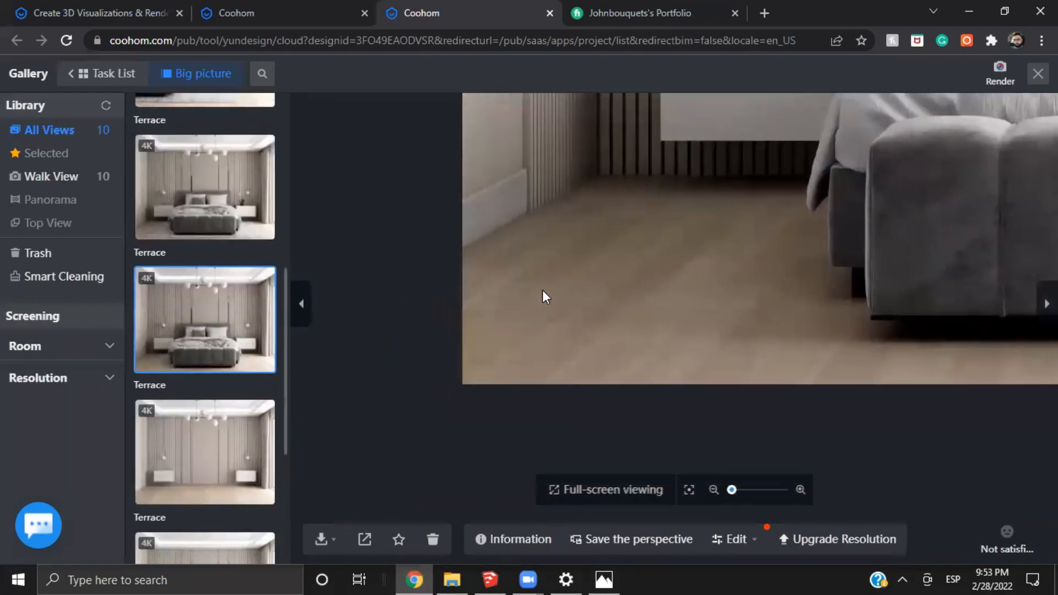
pyautogui.scroll(1, 560, 270)
pyautogui.scroll(2, 551, 238)
pyautogui.moveTo(549, 238); pyautogui.dragTo(659, 318)
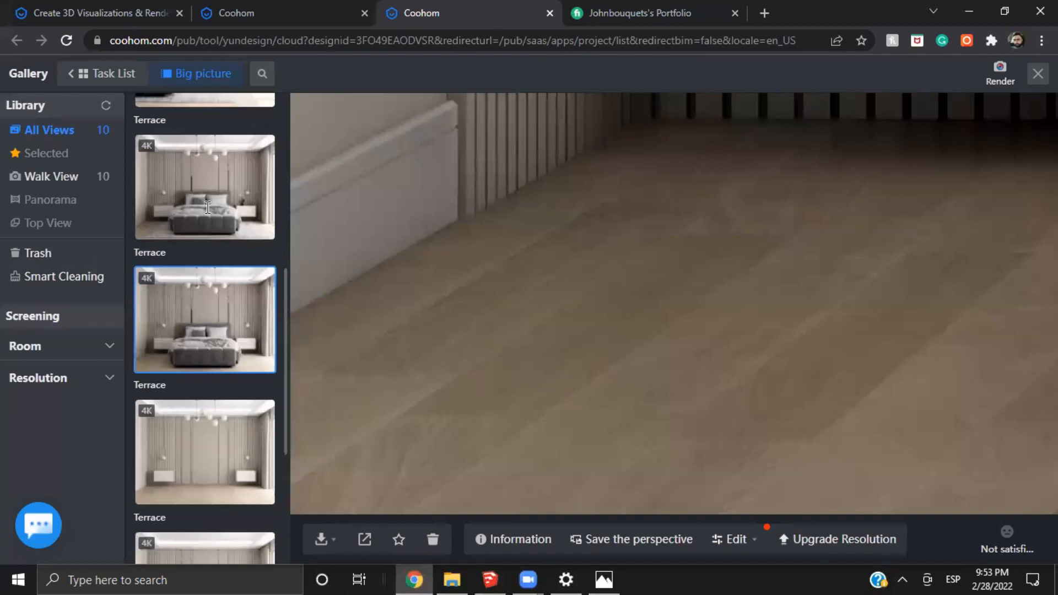
# Open the 4K render with the rug and examine the floor grain and the rug's fringed edge beside the bed
pyautogui.click(225, 212)
pyautogui.scroll(3, 392, 407)
pyautogui.scroll(5, 468, 427)
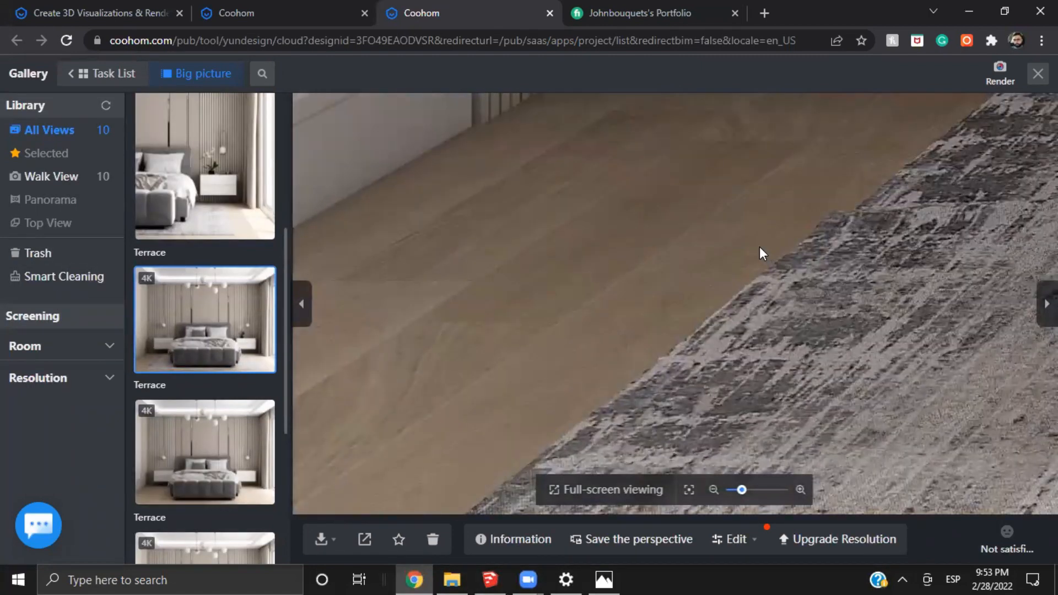
pyautogui.moveTo(759, 246); pyautogui.dragTo(656, 225)
pyautogui.moveTo(762, 295); pyautogui.dragTo(573, 260)
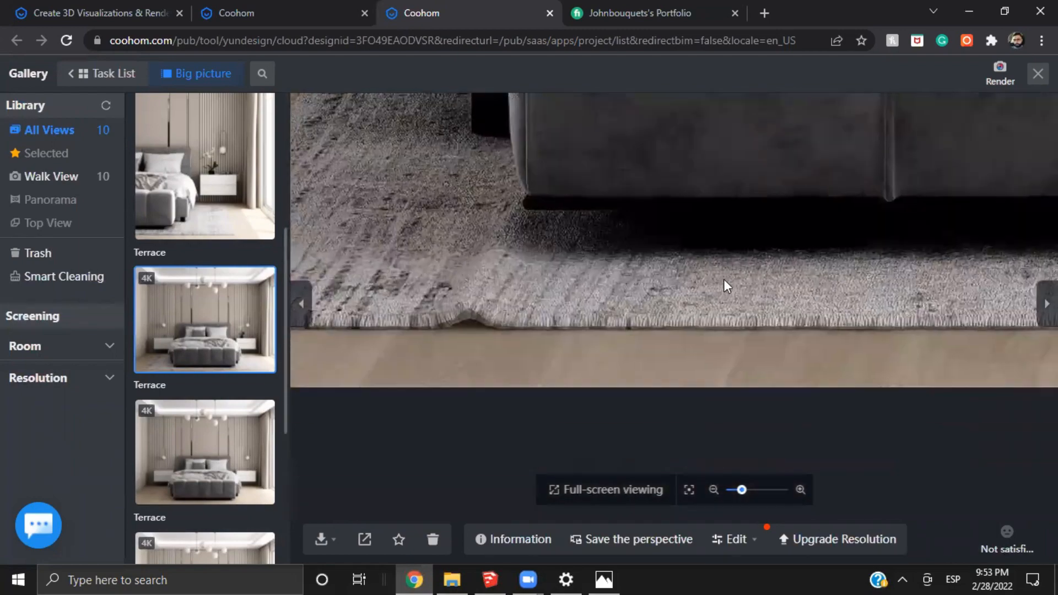
pyautogui.moveTo(723, 279); pyautogui.dragTo(919, 317)
pyautogui.scroll(3, 595, 253)
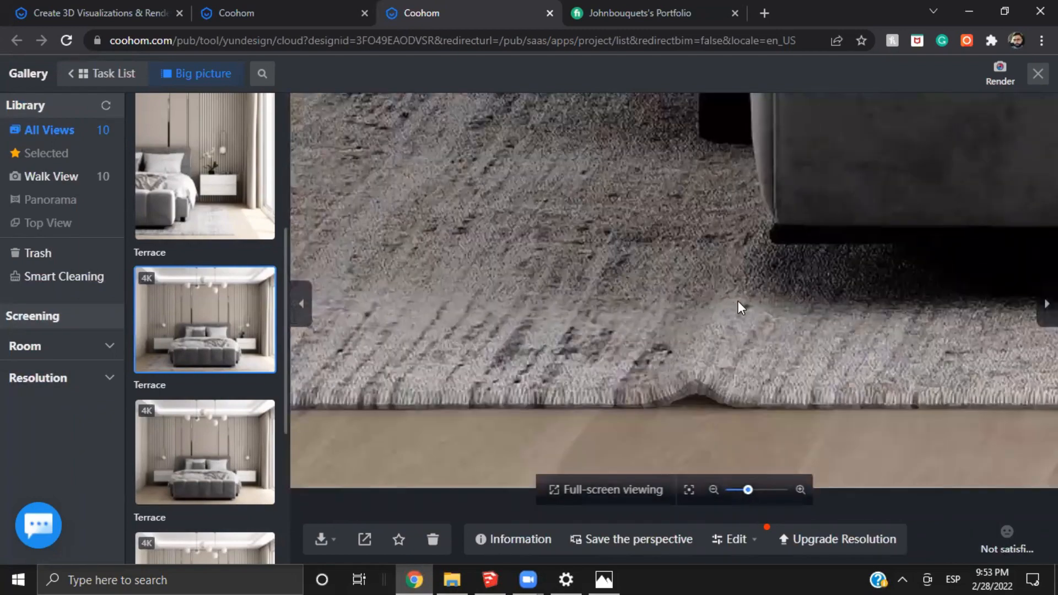
pyautogui.moveTo(619, 280); pyautogui.dragTo(690, 335)
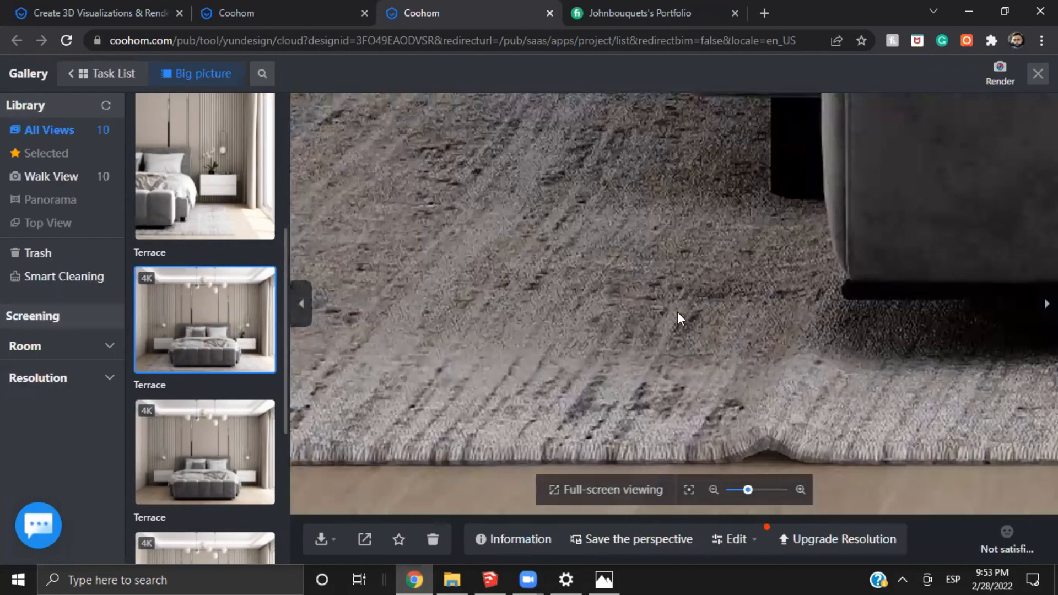
# Compare the render without the rug against the version with the rug, examining the rug beside the bed
pyautogui.click(218, 471)
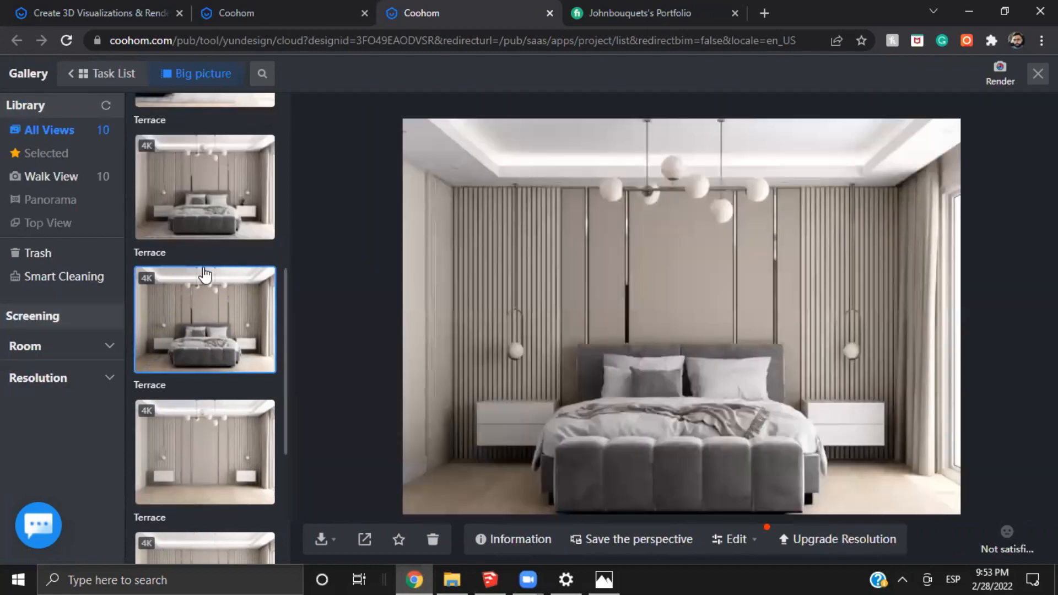
pyautogui.scroll(5, 206, 286)
pyautogui.click(213, 352)
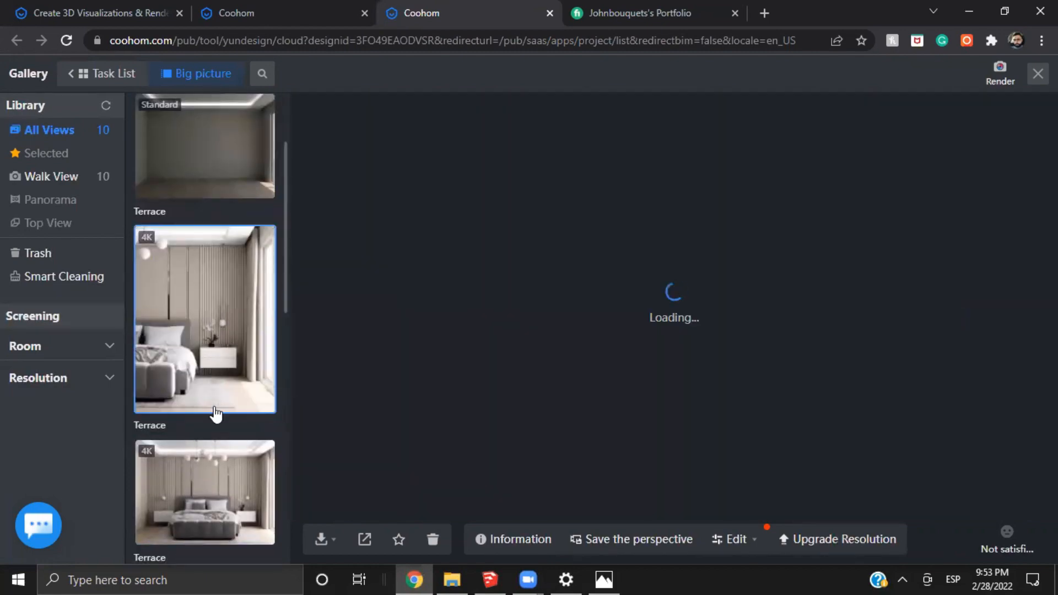
pyautogui.click(215, 474)
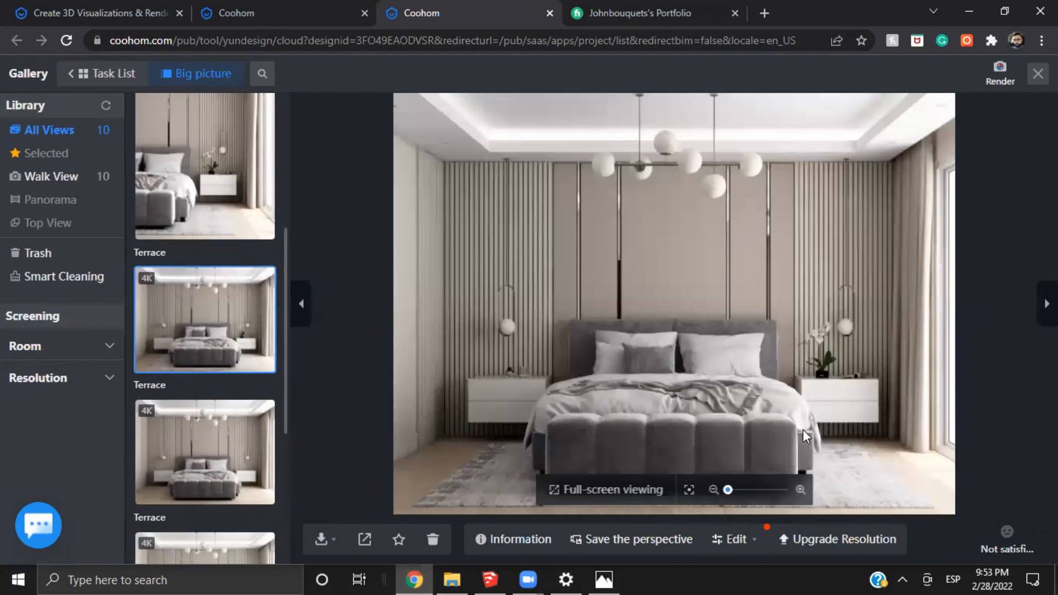
pyautogui.scroll(5, 802, 429)
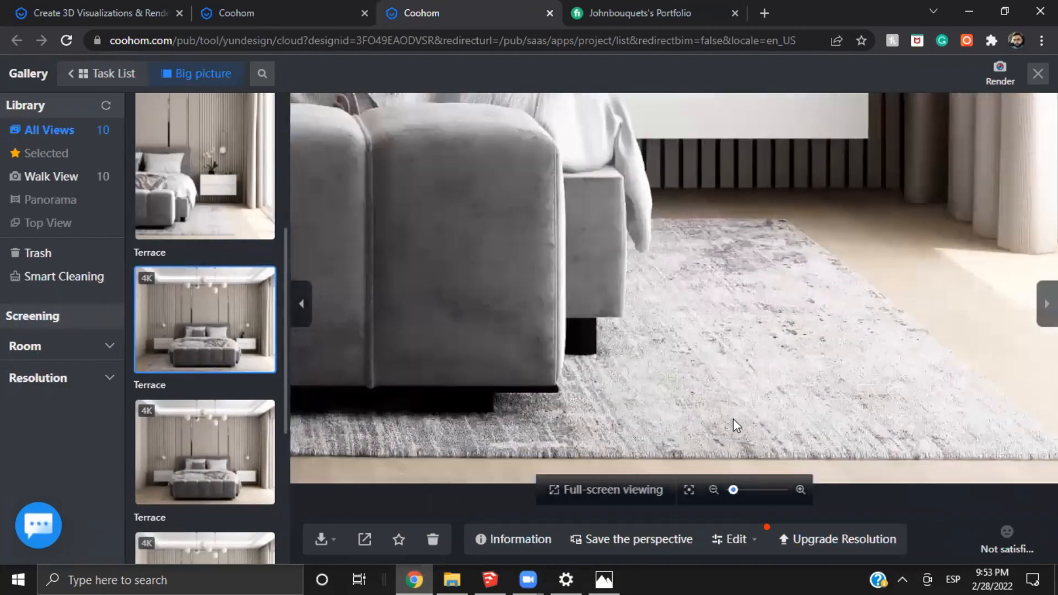
pyautogui.moveTo(733, 418); pyautogui.dragTo(662, 330)
pyautogui.scroll(2, 473, 327)
pyautogui.moveTo(551, 330); pyautogui.dragTo(821, 347)
pyautogui.moveTo(920, 326); pyautogui.dragTo(758, 377)
pyautogui.moveTo(864, 110); pyautogui.dragTo(727, 272)
# Examine the nightstand, curtains, orchid and pendant lamp up close, ending on the overall bedroom view
pyautogui.scroll(-2, 540, 274)
pyautogui.moveTo(773, 164); pyautogui.dragTo(524, 275)
pyautogui.moveTo(522, 233); pyautogui.dragTo(616, 375)
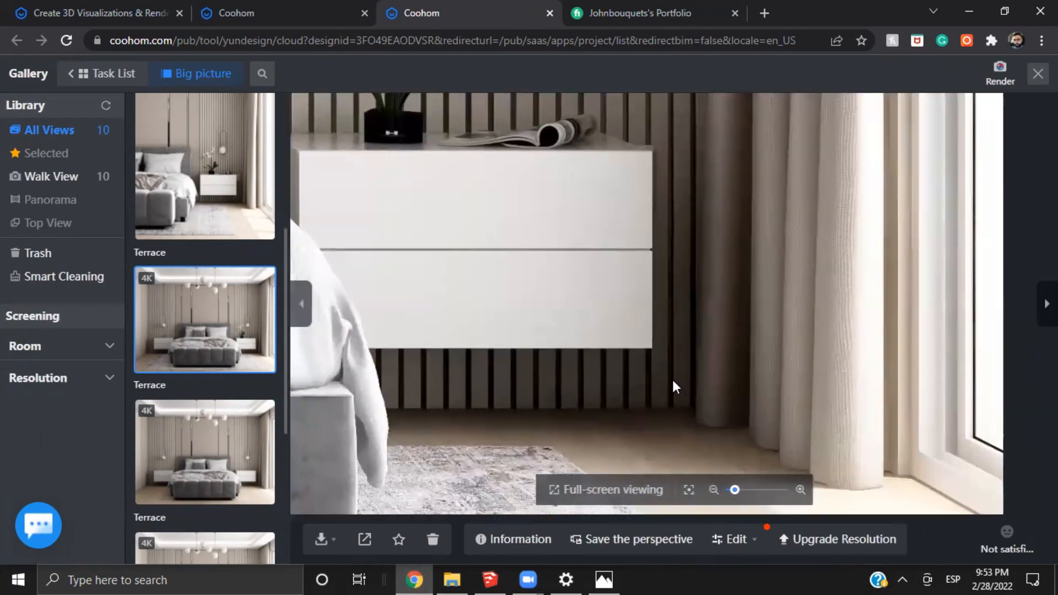
pyautogui.moveTo(482, 133); pyautogui.dragTo(624, 317)
pyautogui.scroll(-4, 623, 317)
pyautogui.moveTo(552, 245); pyautogui.dragTo(663, 353)
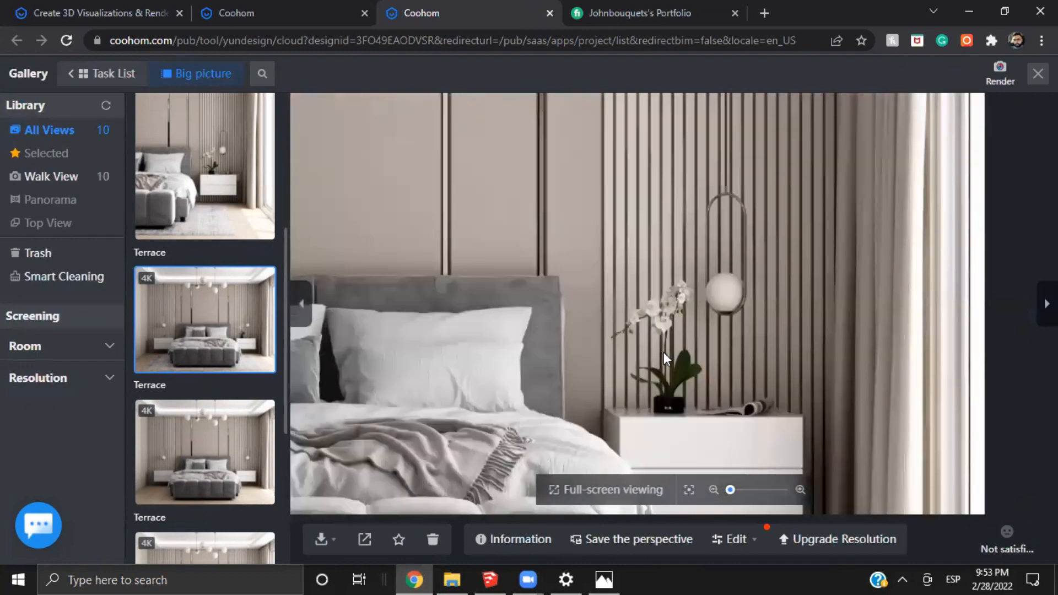
pyautogui.scroll(-4, 699, 299)
pyautogui.moveTo(656, 218); pyautogui.dragTo(751, 184)
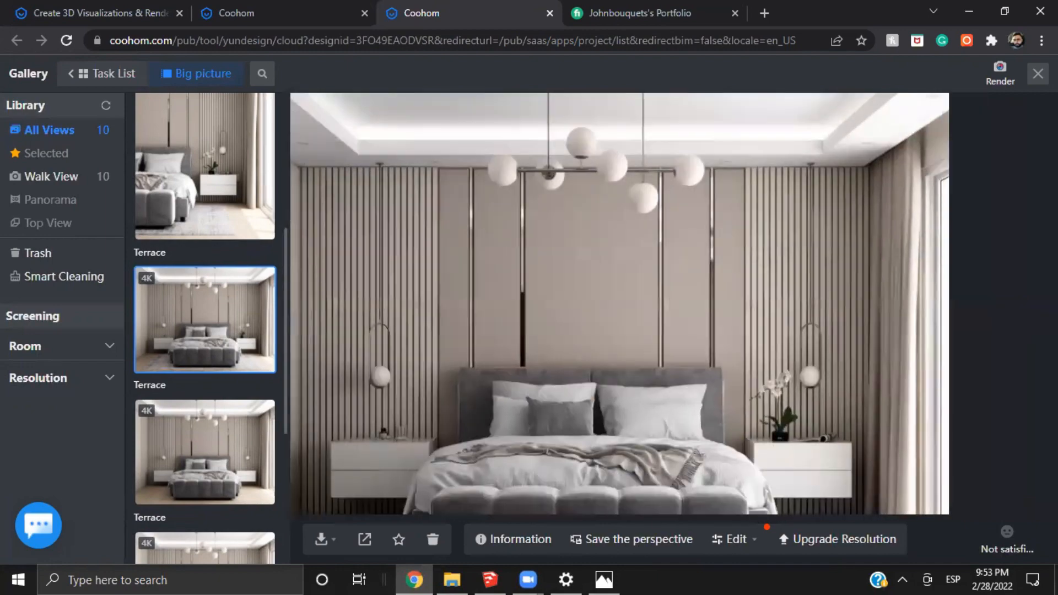
# Close the gallery and switch the render view to 3D
pyautogui.click(1035, 74)
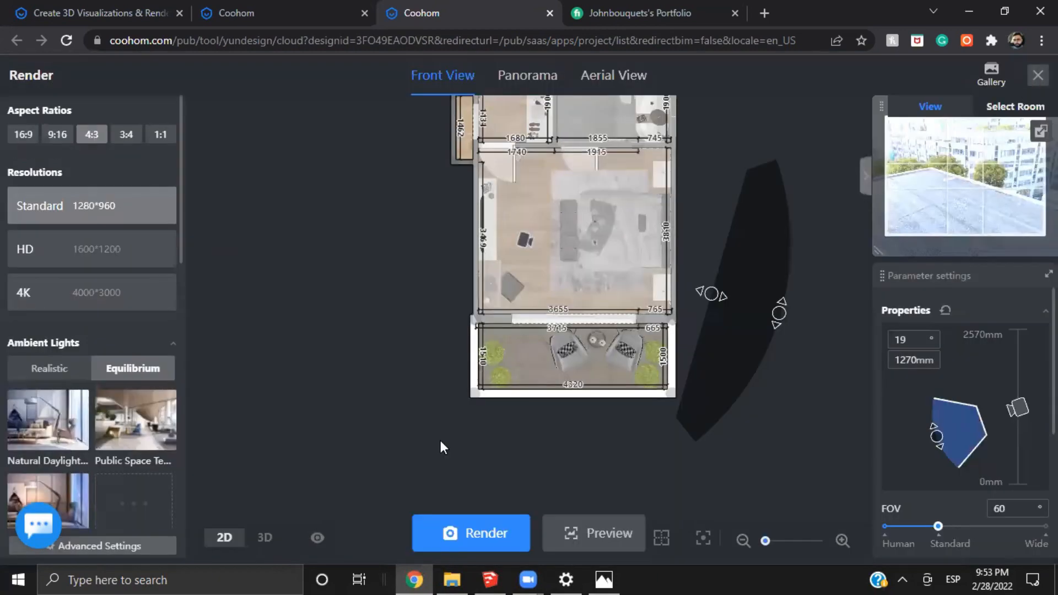
pyautogui.click(264, 539)
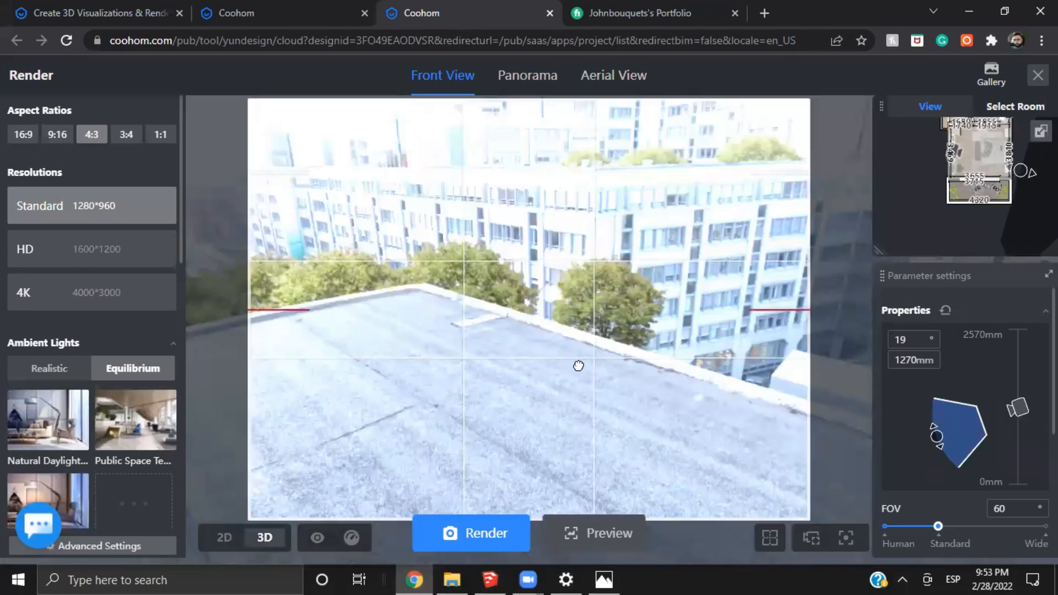
# Try to frame the bed by moving the camera into the bedroom and reducing the FOV to 30°
pyautogui.moveTo(661, 366); pyautogui.dragTo(565, 345)
pyautogui.click(998, 151)
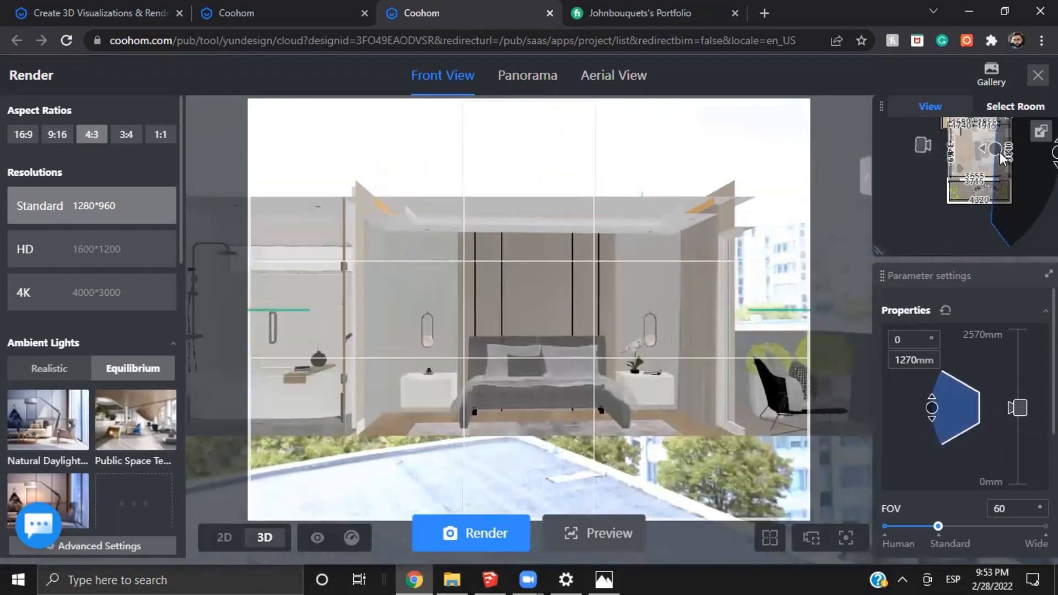
pyautogui.moveTo(938, 526); pyautogui.dragTo(862, 526)
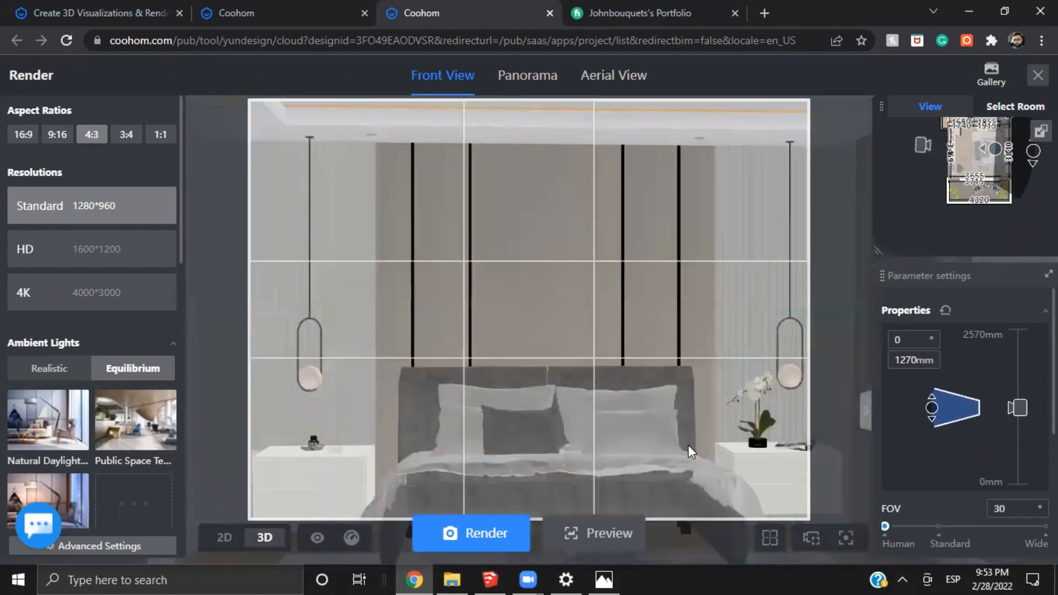
pyautogui.scroll(-2, 540, 378)
pyautogui.moveTo(541, 378); pyautogui.dragTo(573, 379)
pyautogui.scroll(-4, 1031, 502)
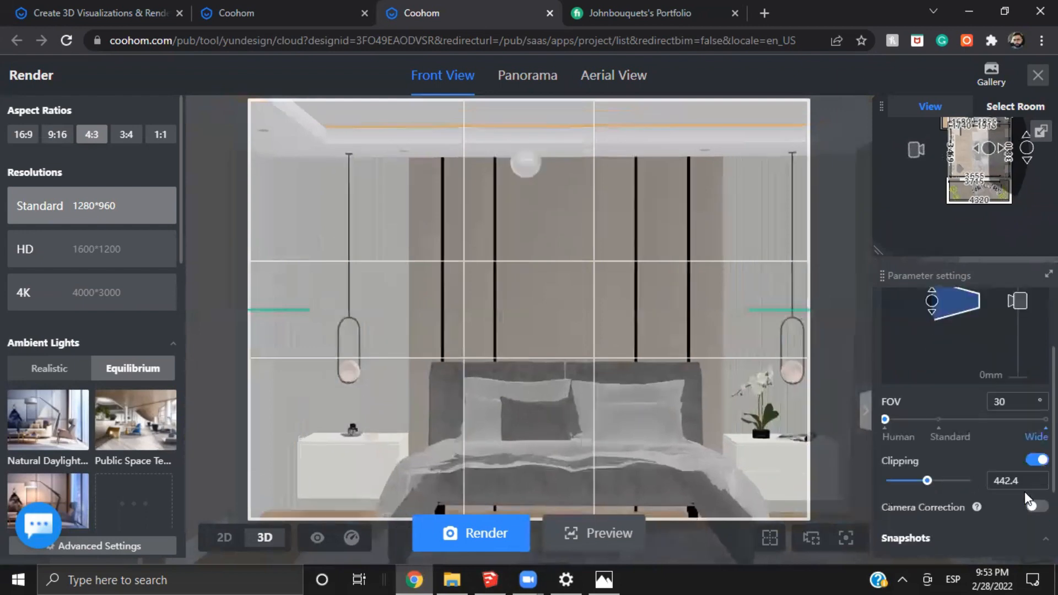
# Load the saved front-view bedroom snapshot and show its camera position up close on the floor plan
pyautogui.click(994, 518)
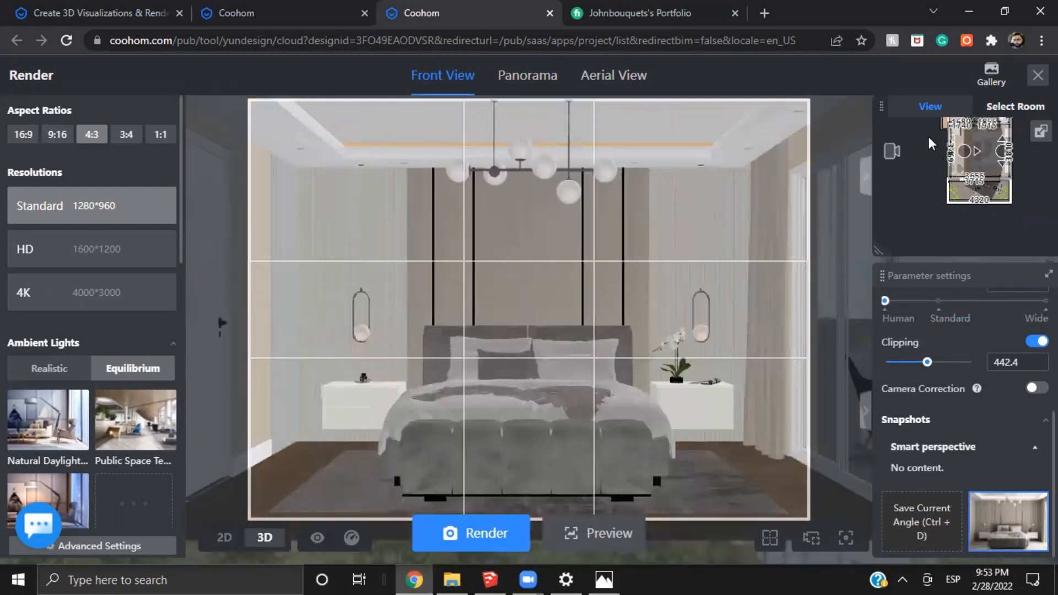
pyautogui.scroll(3, 953, 136)
pyautogui.scroll(4, 953, 142)
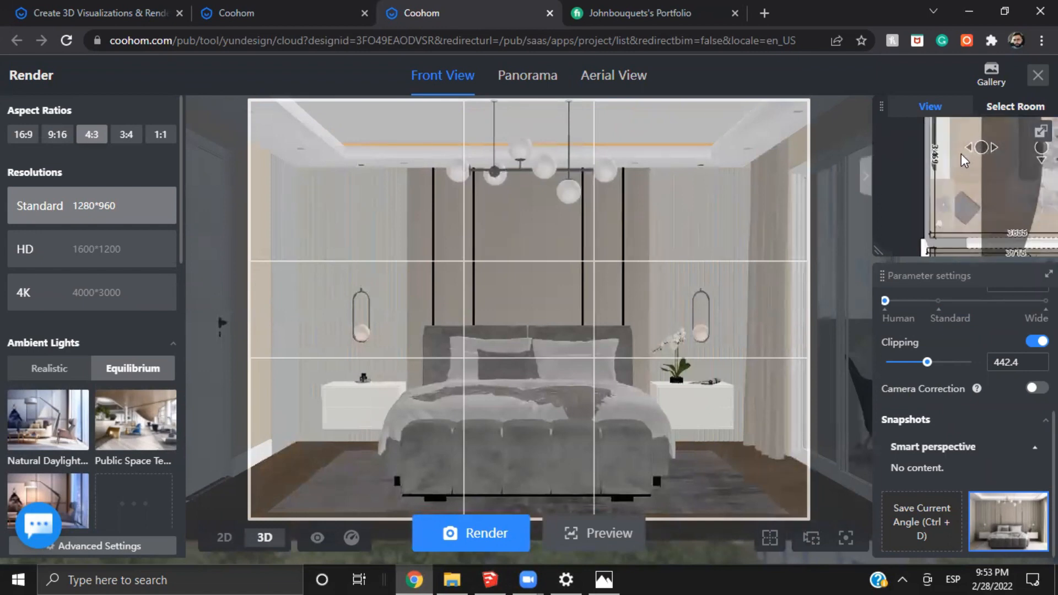
# Try the standard 60° FOV on the saved front-view bedroom camera
pyautogui.moveTo(951, 189); pyautogui.dragTo(934, 220)
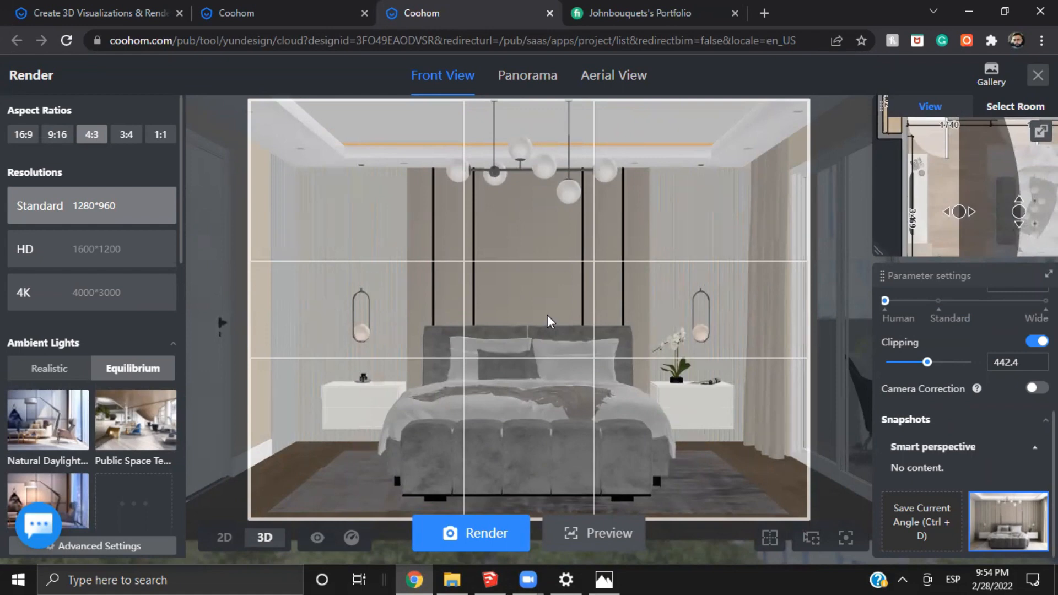
pyautogui.scroll(2, 881, 335)
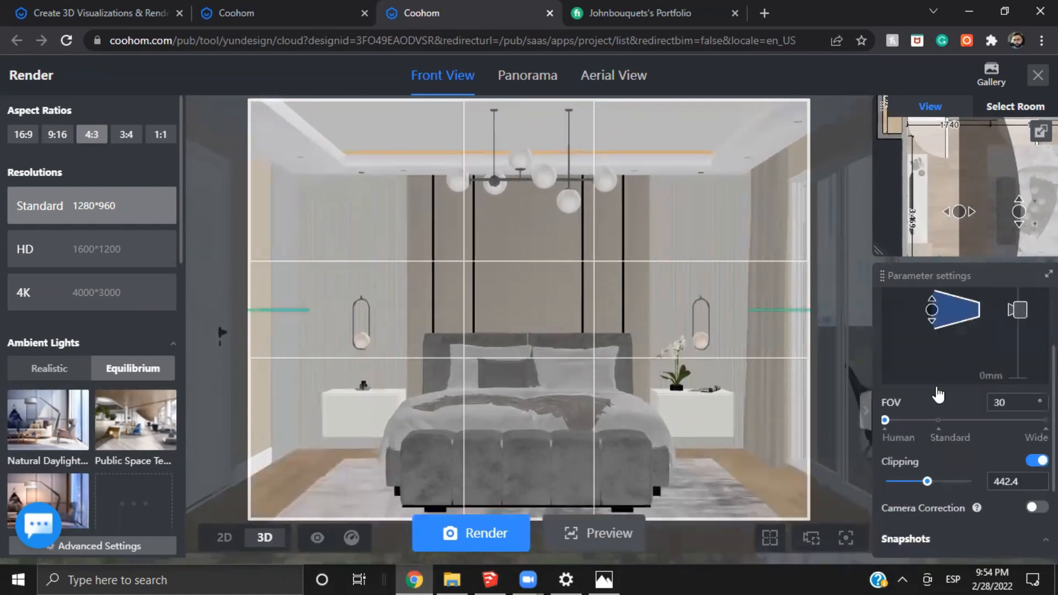
pyautogui.scroll(1, 938, 394)
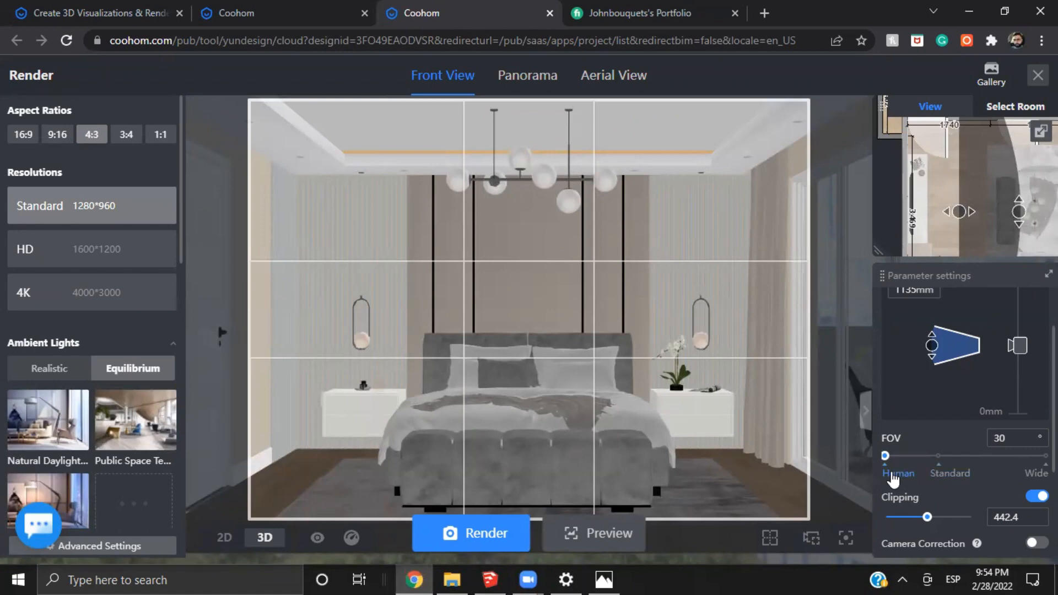
pyautogui.click(1011, 439)
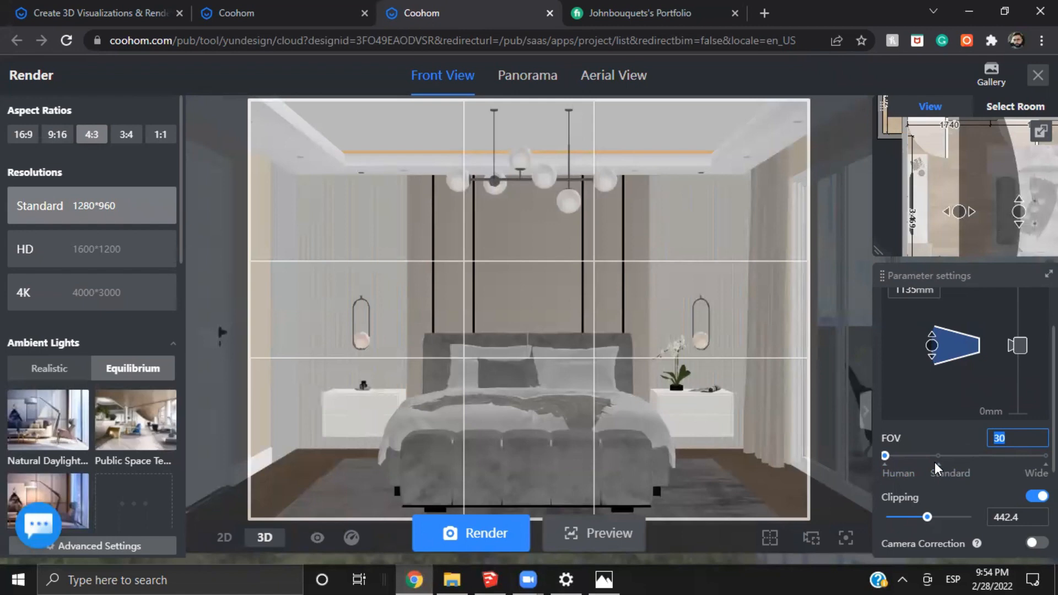
pyautogui.click(885, 455)
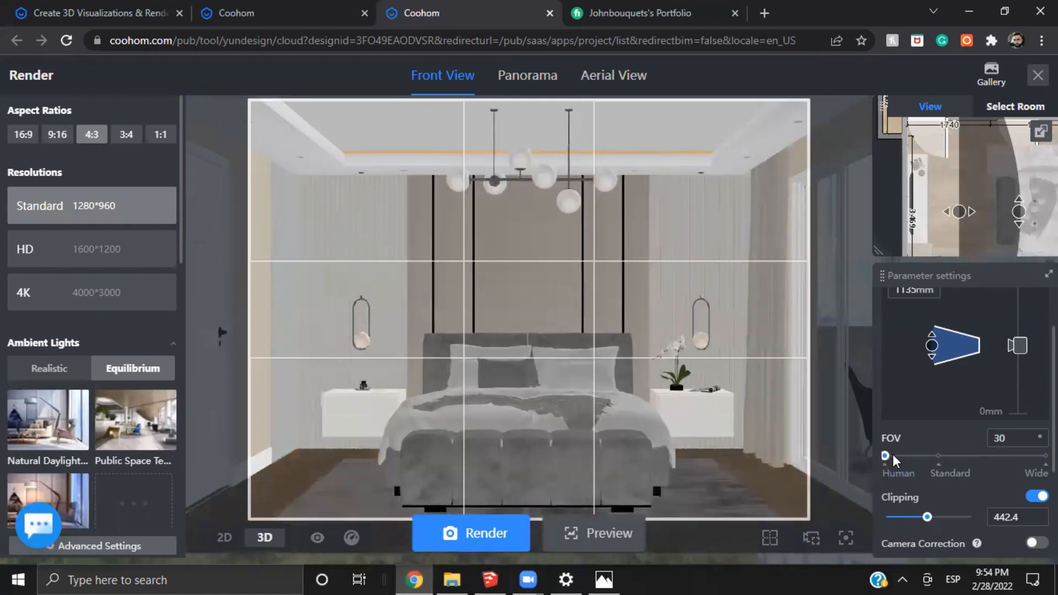
pyautogui.click(938, 457)
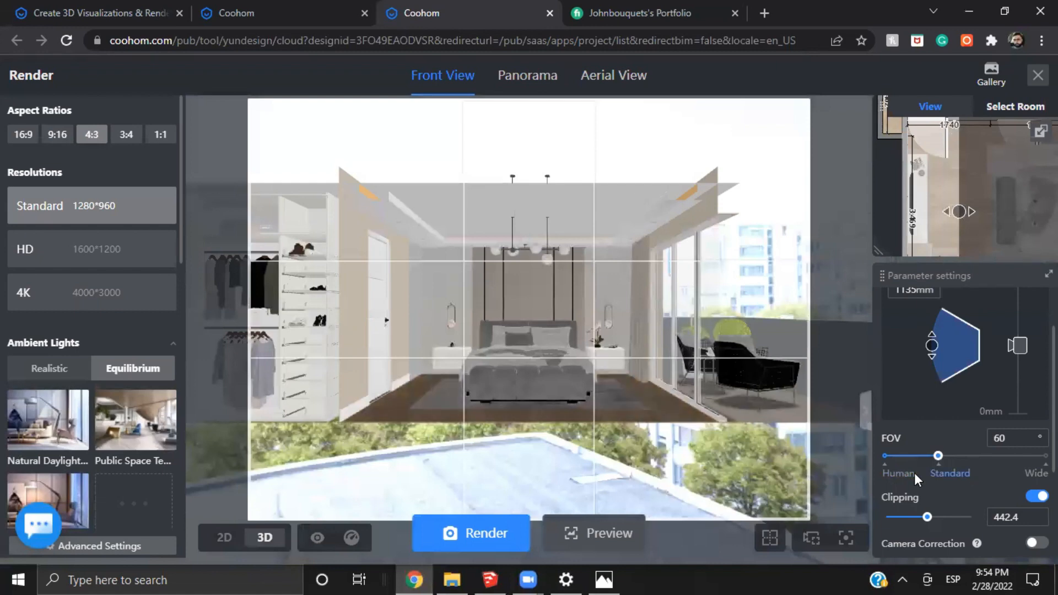
# Try to frame the bed at 60° FOV by moving the camera into the bedroom and adjusting the clipping to 145.3
pyautogui.press('w')
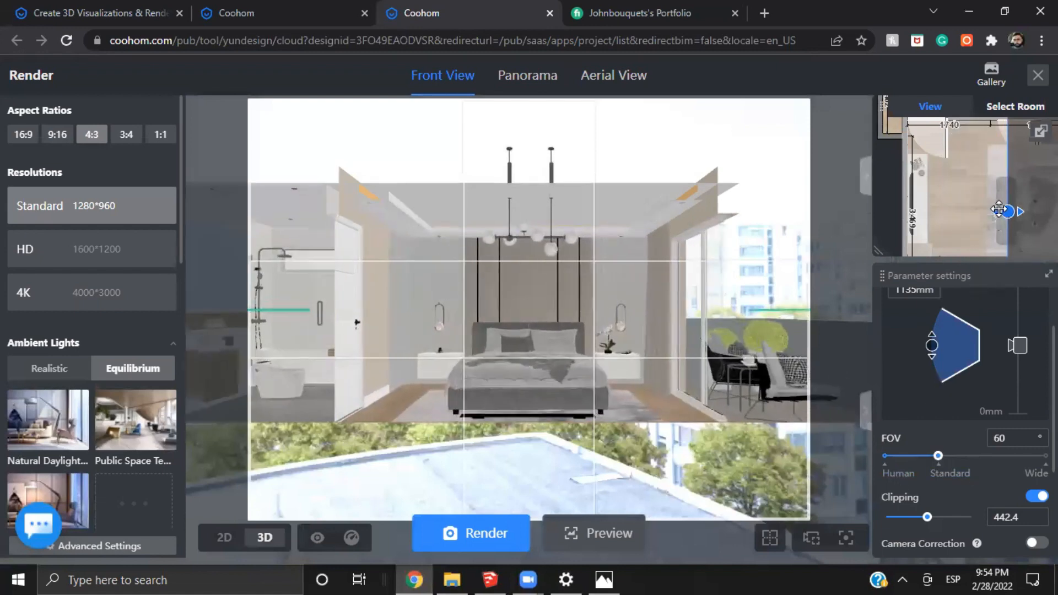
pyautogui.moveTo(952, 222); pyautogui.dragTo(949, 194)
pyautogui.scroll(-4, 919, 242)
pyautogui.moveTo(628, 441); pyautogui.dragTo(723, 425)
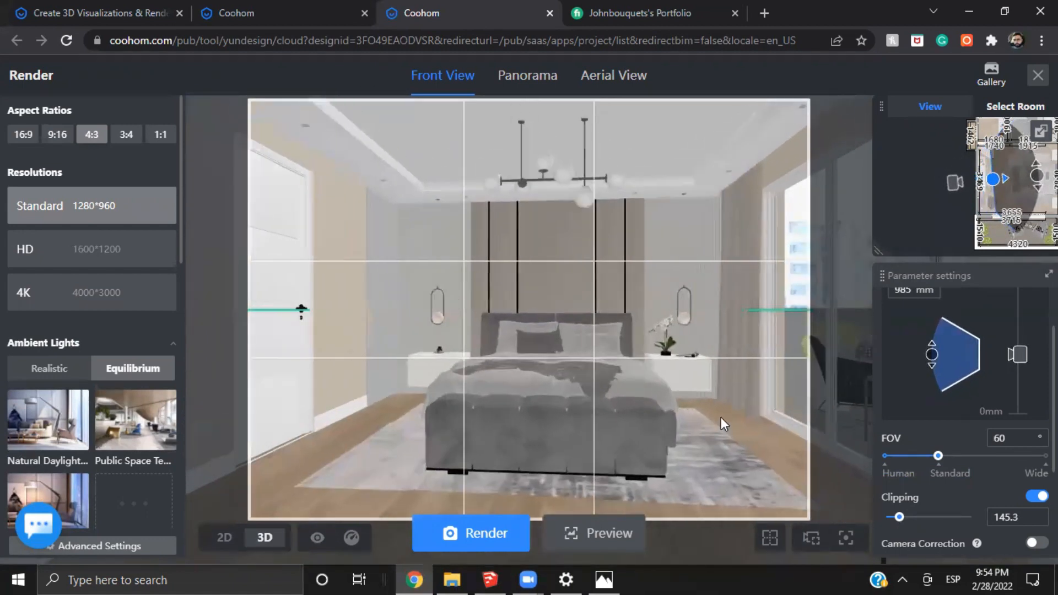
pyautogui.moveTo(738, 390); pyautogui.dragTo(763, 407)
# Set the FOV to 30° and try to fit the bed in the frame by shifting and turning the camera
pyautogui.moveTo(938, 456); pyautogui.dragTo(871, 472)
pyautogui.scroll(-6, 572, 491)
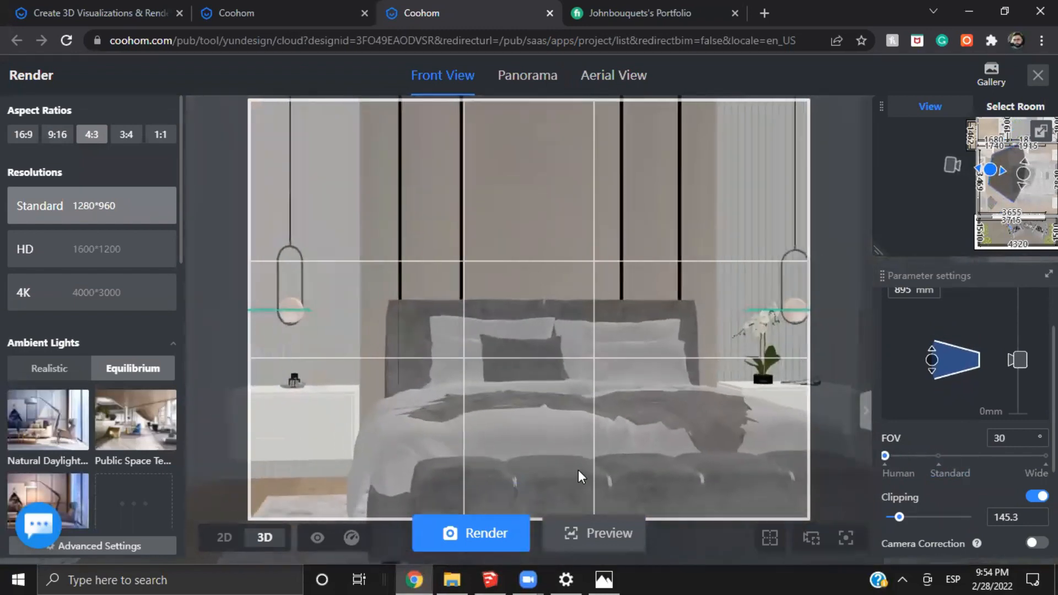
pyautogui.scroll(-3, 641, 379)
pyautogui.moveTo(642, 379); pyautogui.dragTo(641, 381, button='right')
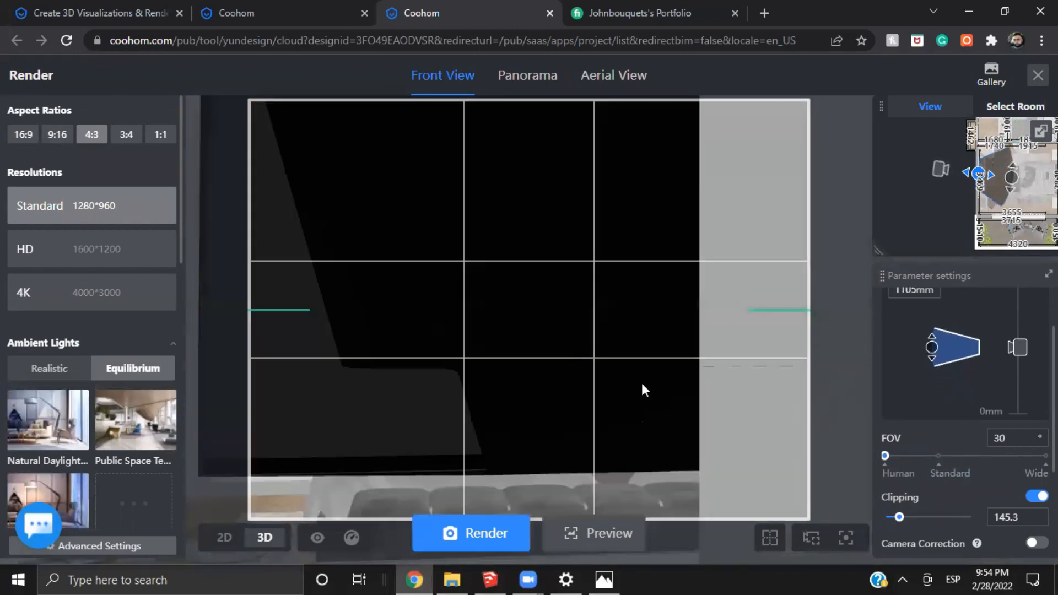
pyautogui.scroll(4, 617, 398)
pyautogui.moveTo(617, 399); pyautogui.dragTo(623, 406)
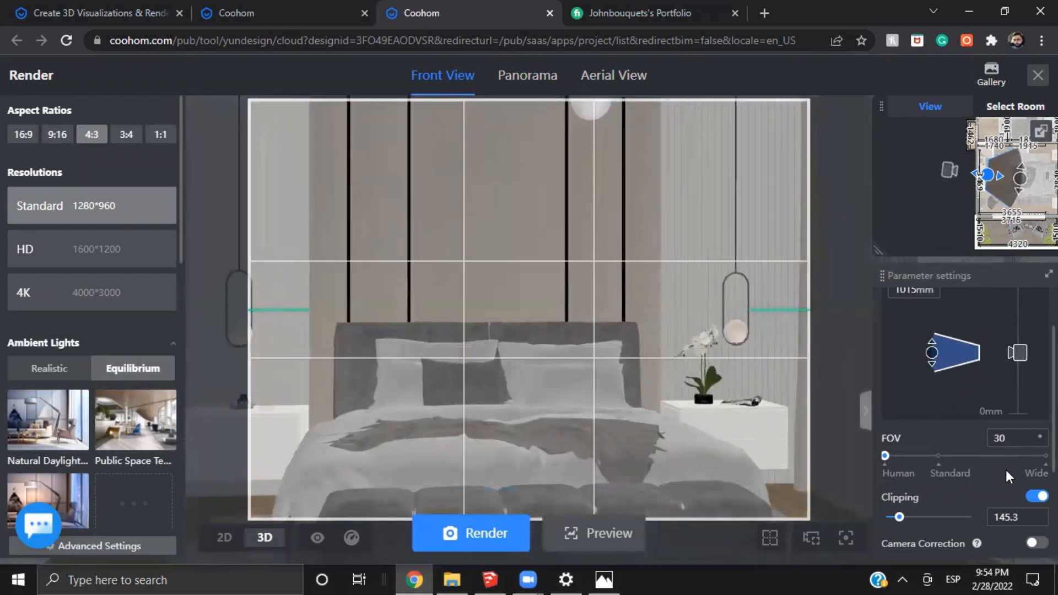
# Reload the saved front-view bedroom snapshot
pyautogui.scroll(-2, 1006, 469)
pyautogui.scroll(-1, 1010, 483)
pyautogui.click(974, 528)
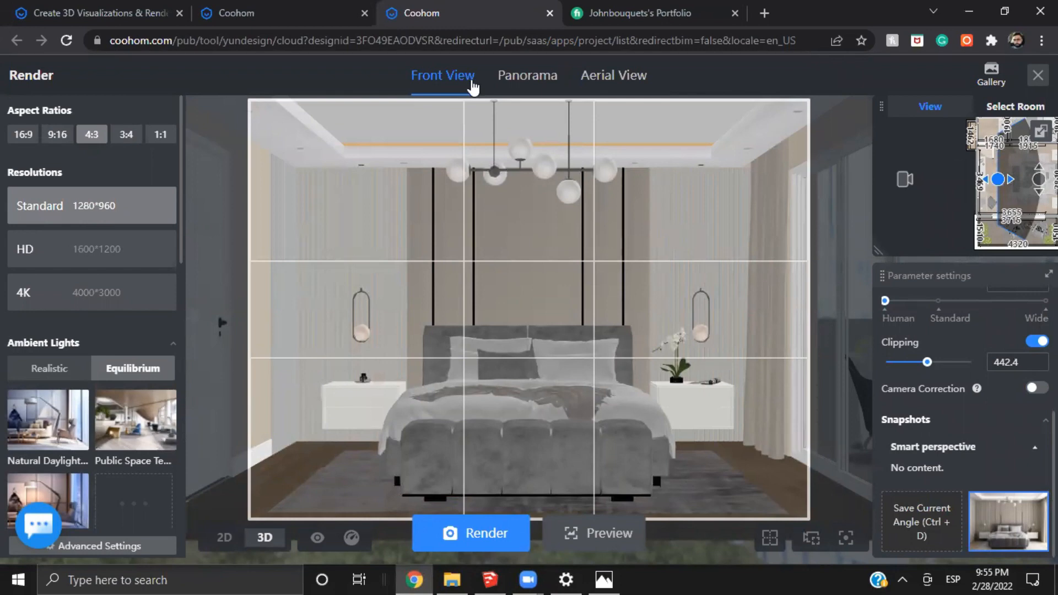
# Try the 16:9 aspect ratio with the clipping at 484.2, and return to 4:3 and the saved front-view snapshot
pyautogui.click(471, 81)
pyautogui.scroll(-2, 630, 295)
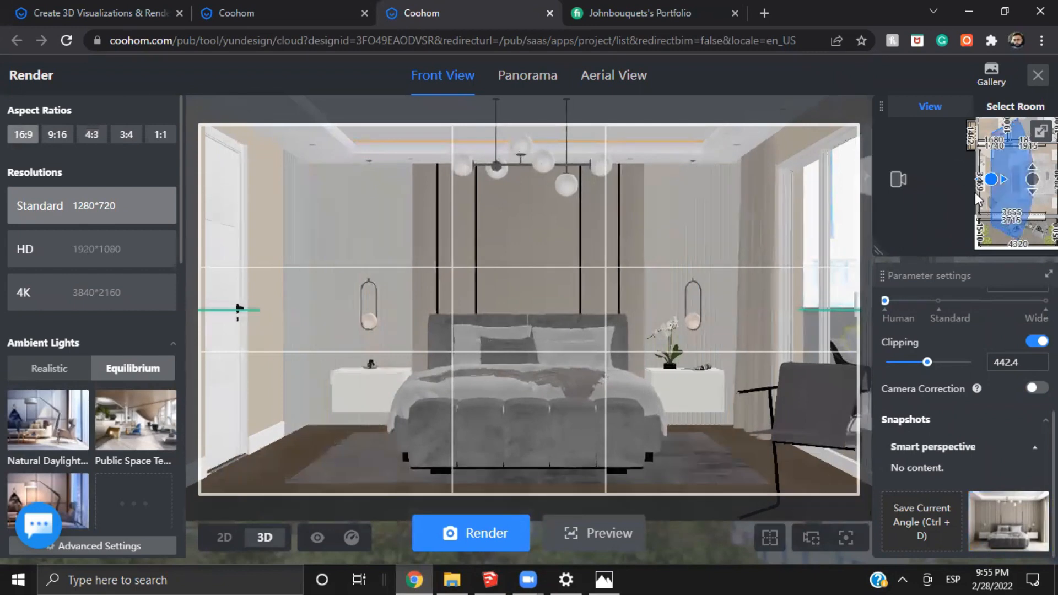
pyautogui.moveTo(993, 178); pyautogui.dragTo(1012, 178)
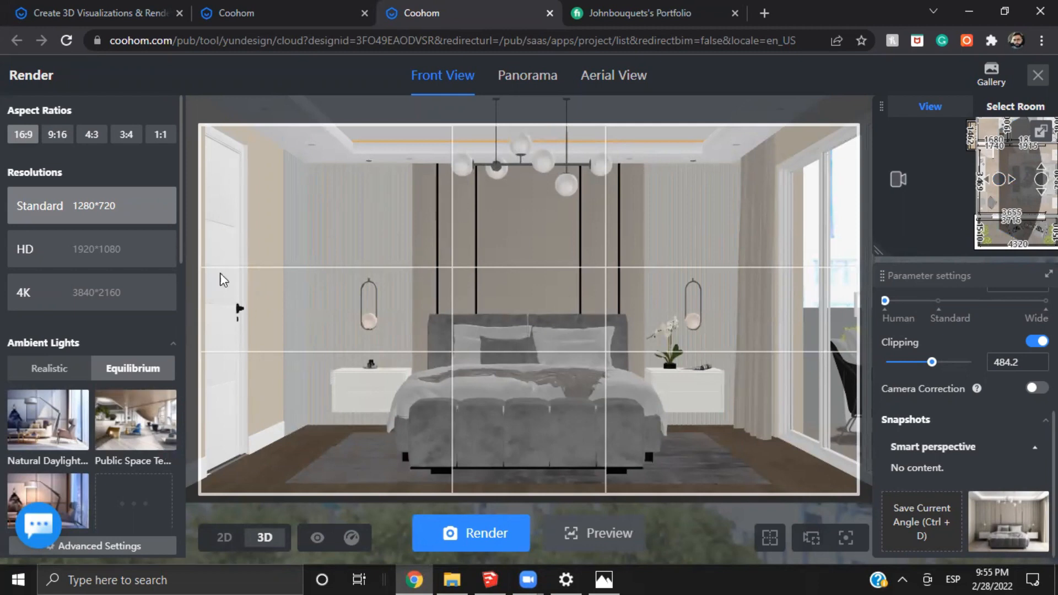
pyautogui.click(92, 134)
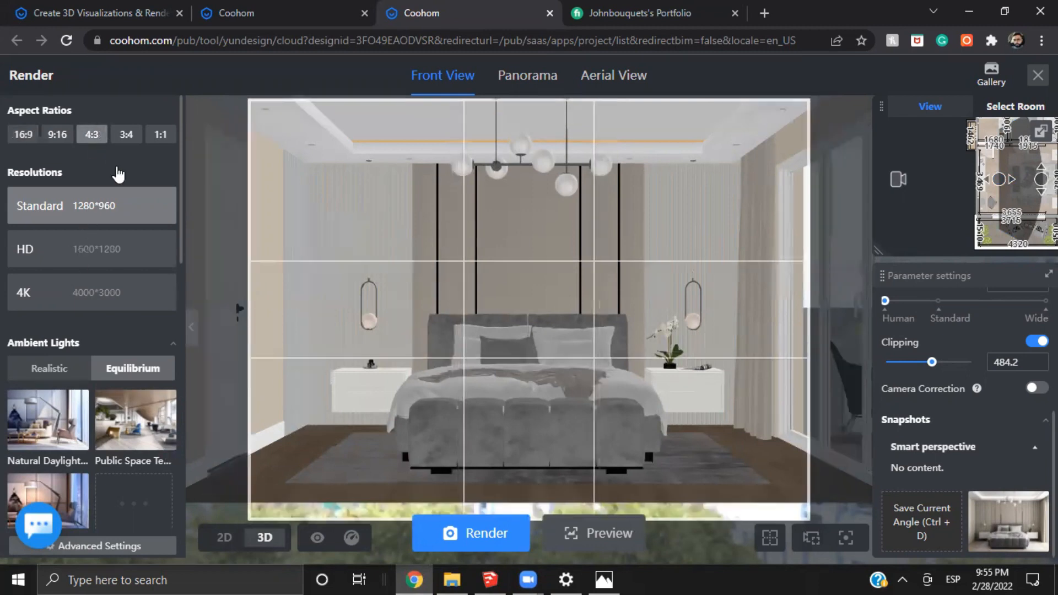
pyautogui.click(1018, 530)
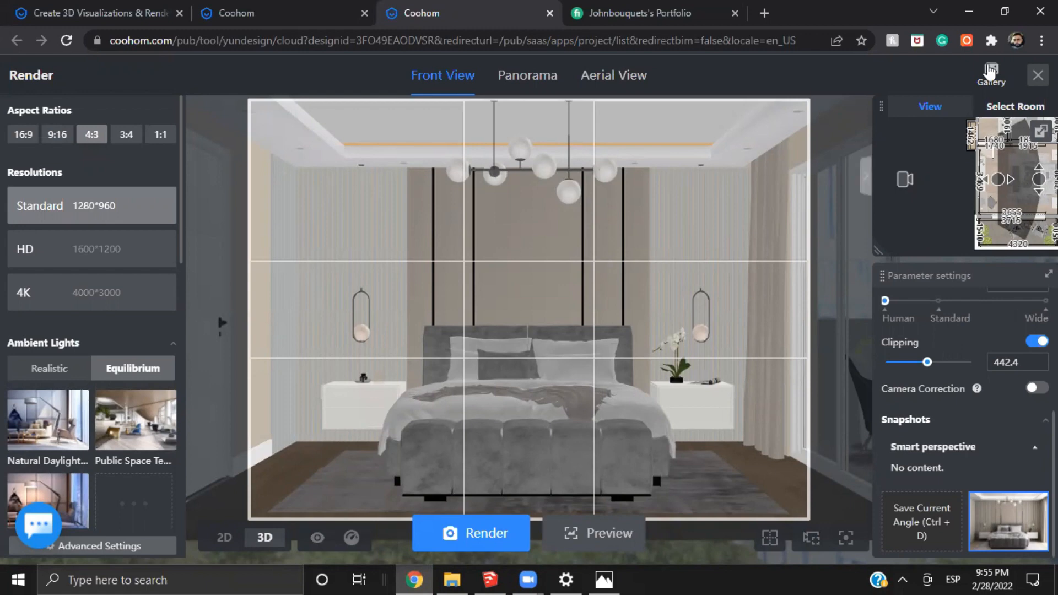
# Open the Standard front-view bedroom render in the gallery, examine its wall slats, bed and rug up close, and close the gallery
pyautogui.click(990, 74)
pyautogui.click(771, 148)
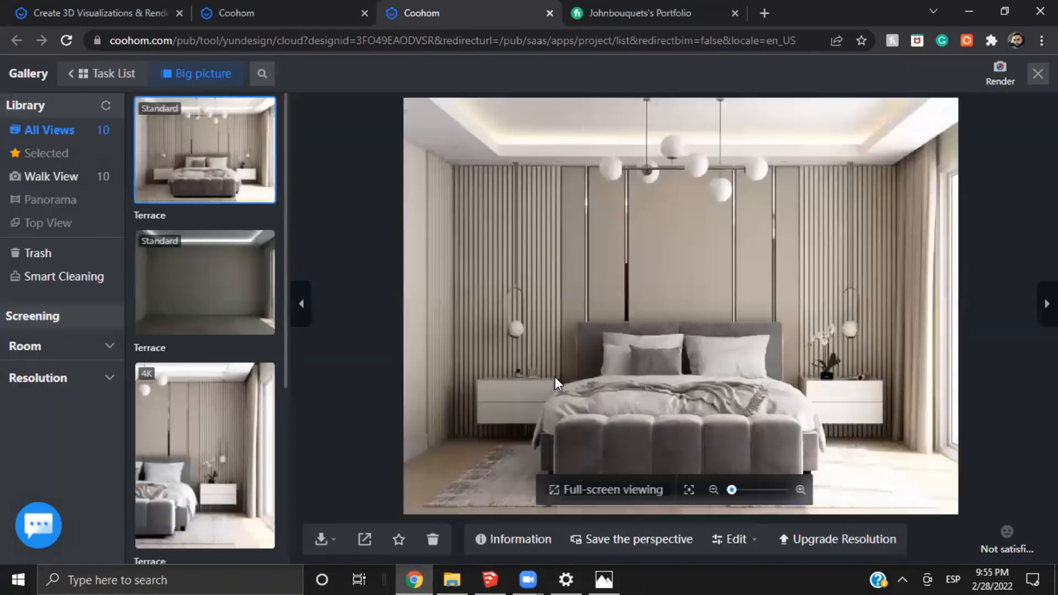
pyautogui.scroll(3, 717, 429)
pyautogui.scroll(3, 656, 259)
pyautogui.moveTo(522, 306); pyautogui.dragTo(650, 312)
pyautogui.scroll(-5, 650, 313)
pyautogui.moveTo(738, 361); pyautogui.dragTo(745, 375)
pyautogui.scroll(-3, 745, 375)
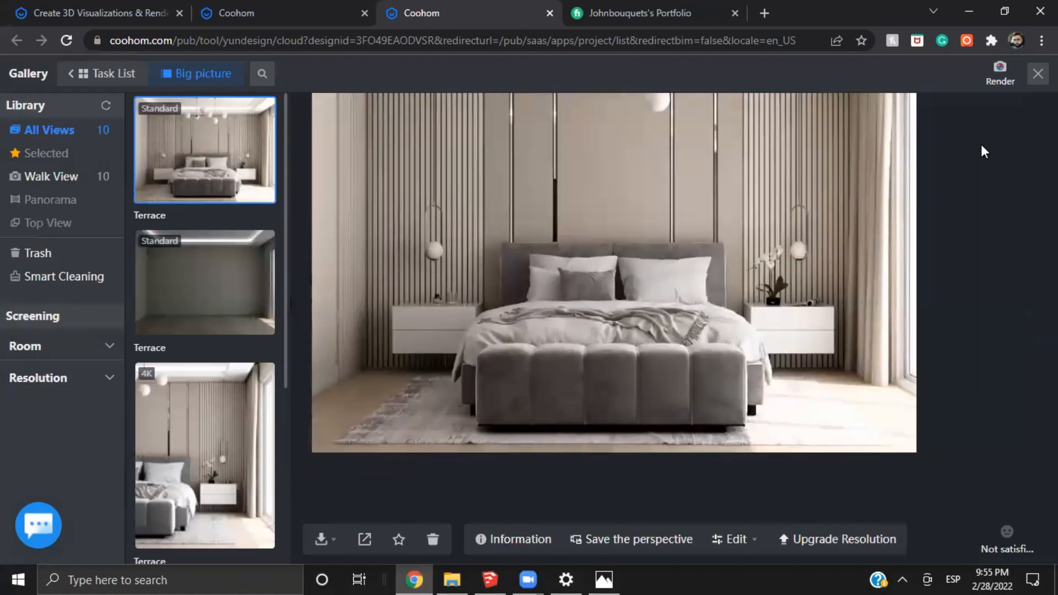
pyautogui.click(1037, 74)
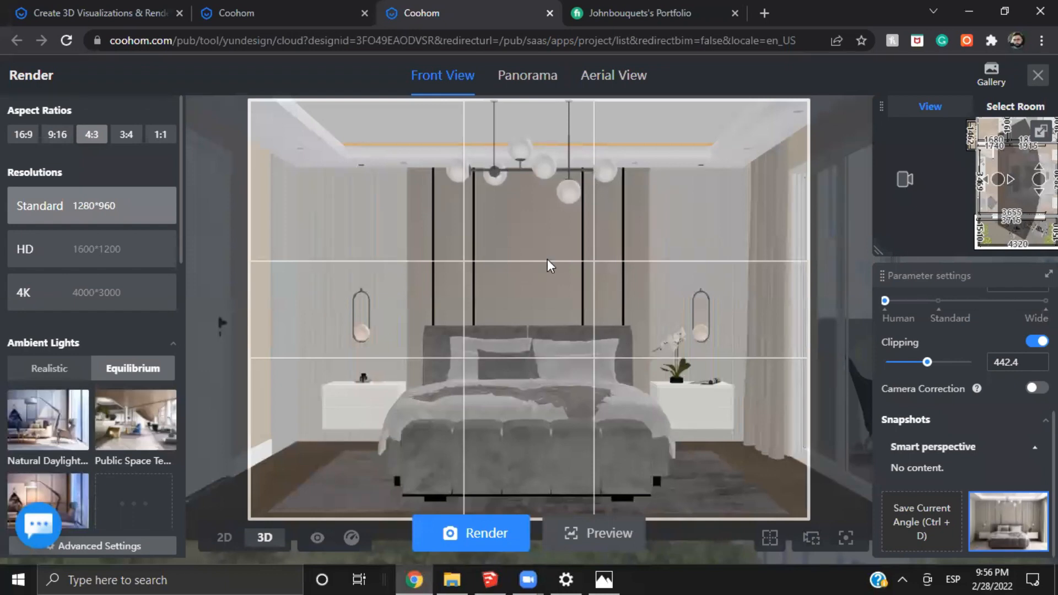
# Turn the camera toward the bed's window side, compare the 9:16 aspect ratio and settle on 3:4
pyautogui.click(769, 537)
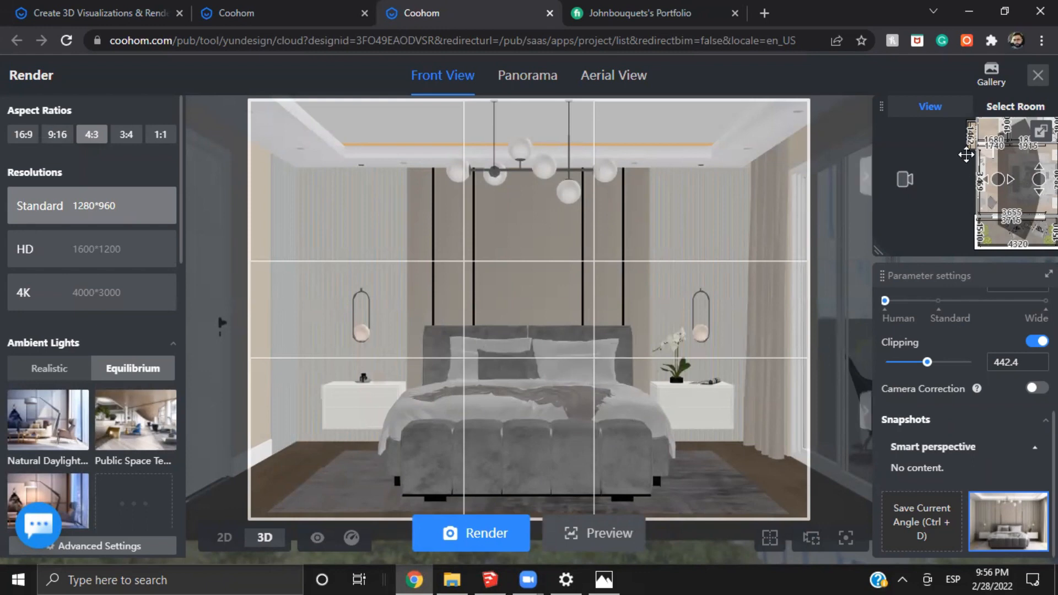
pyautogui.moveTo(656, 426); pyautogui.dragTo(180, 312)
pyautogui.scroll(3, 643, 432)
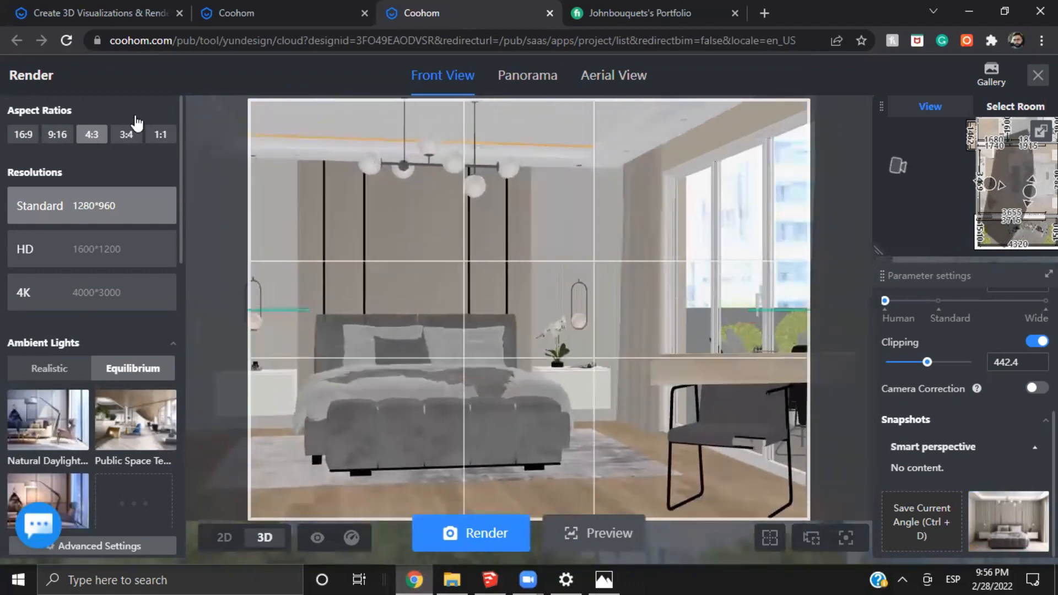
pyautogui.click(132, 137)
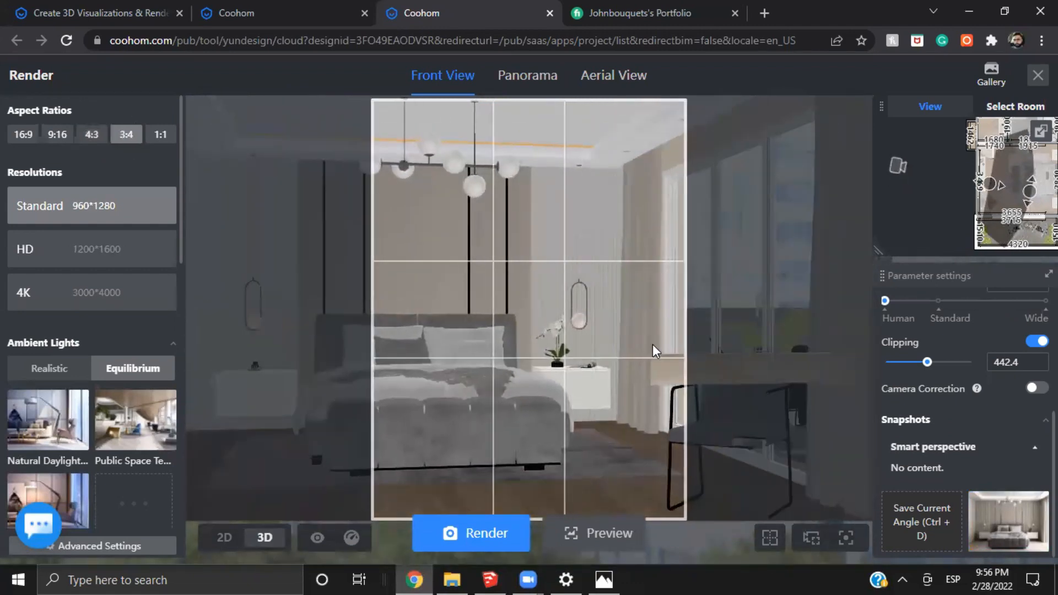
pyautogui.scroll(3, 653, 344)
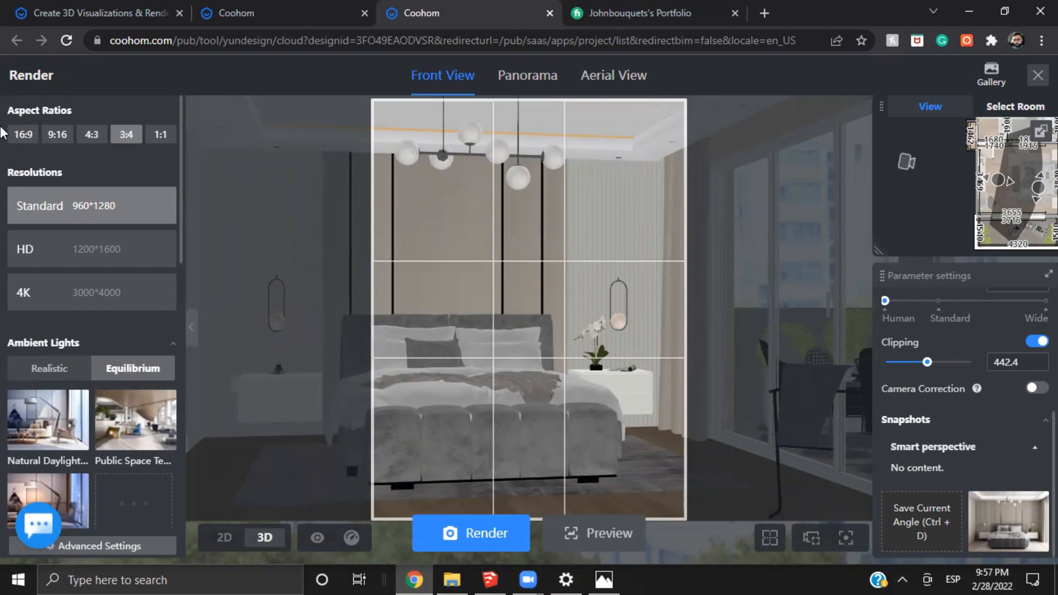
pyautogui.click(49, 133)
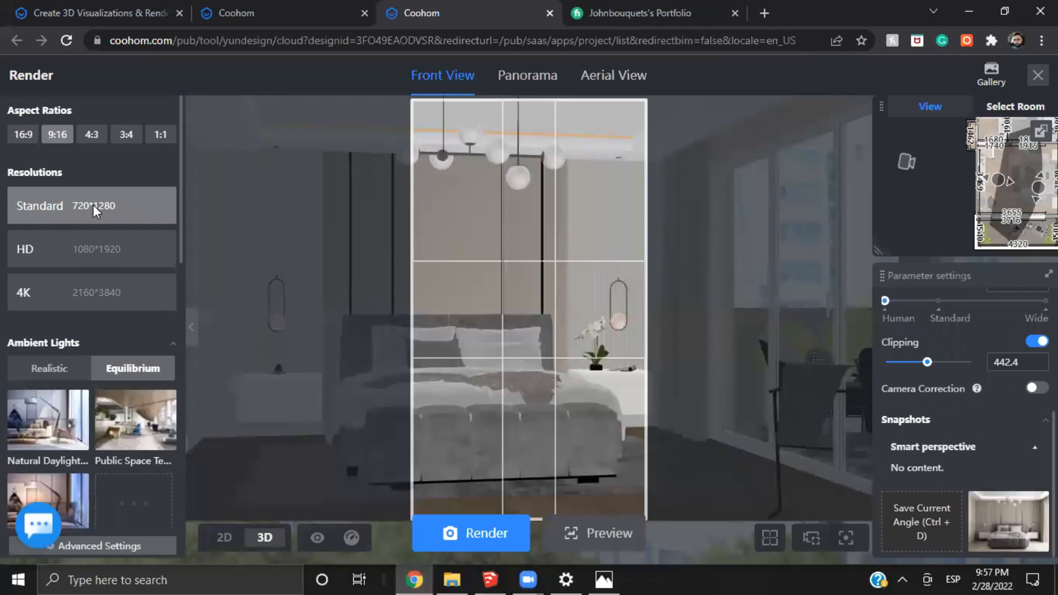
pyautogui.click(126, 134)
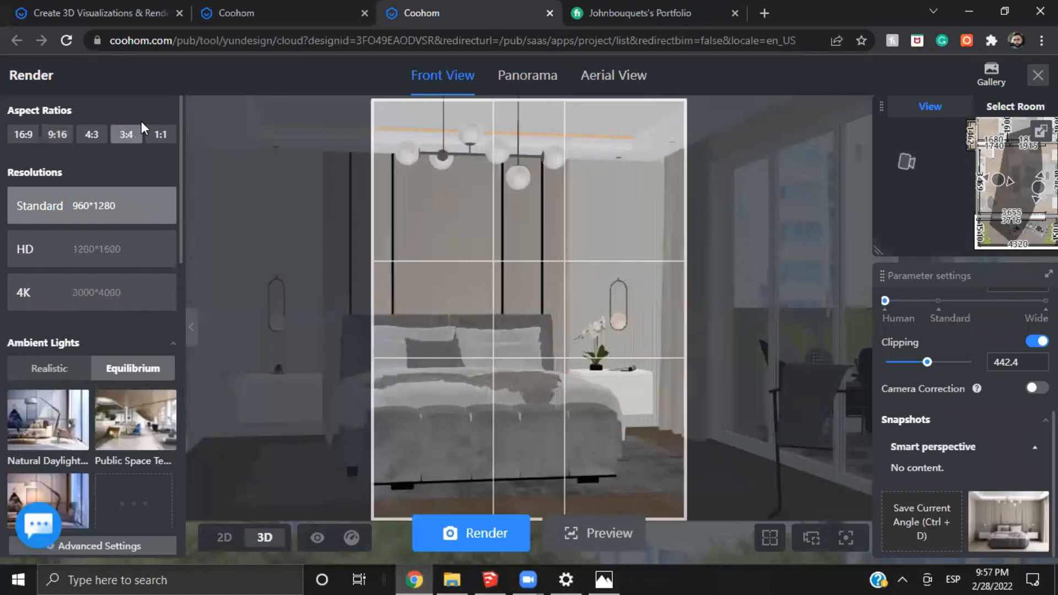
# Reposition the camera to frame the bed's edge and window-side nightstand with 404.8 clipping, save the angle and select its snapshot
pyautogui.moveTo(435, 308); pyautogui.dragTo(716, 328)
pyautogui.moveTo(1044, 206); pyautogui.dragTo(993, 195)
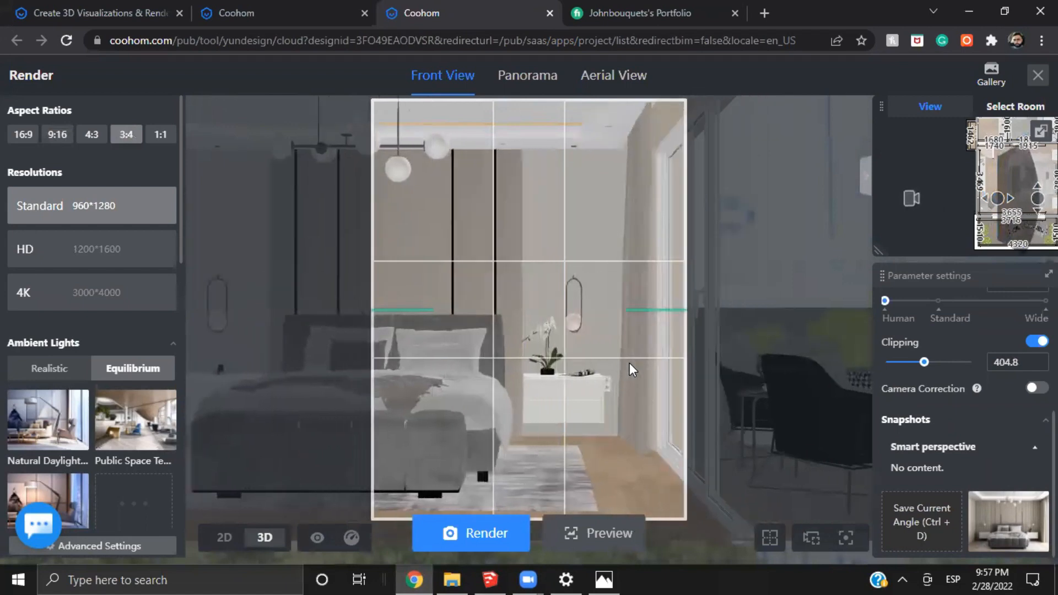
pyautogui.press('w')
pyautogui.press('a')
pyautogui.click(990, 71)
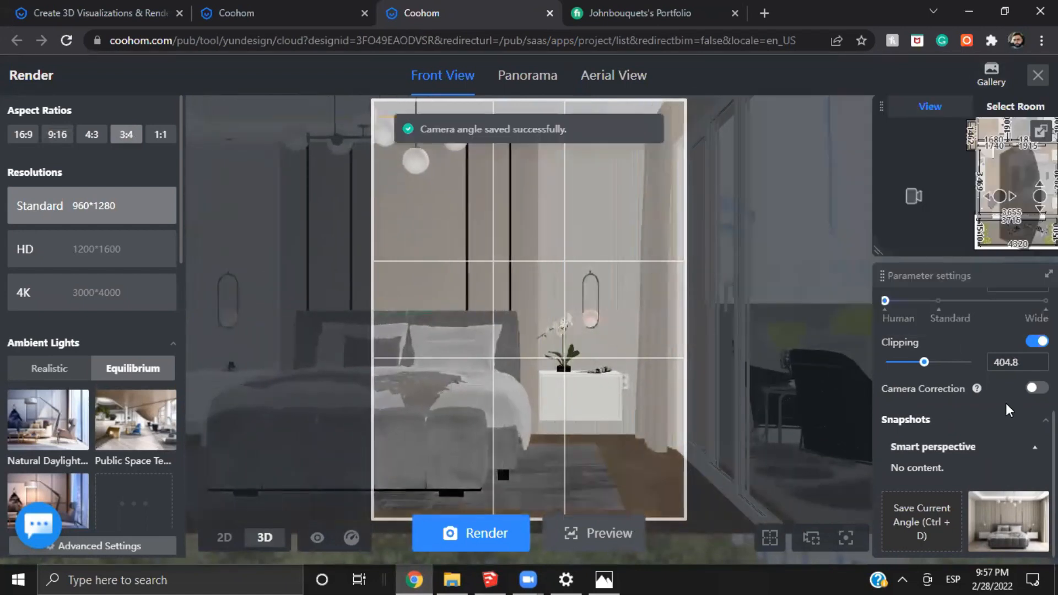
pyautogui.scroll(-1, 1003, 427)
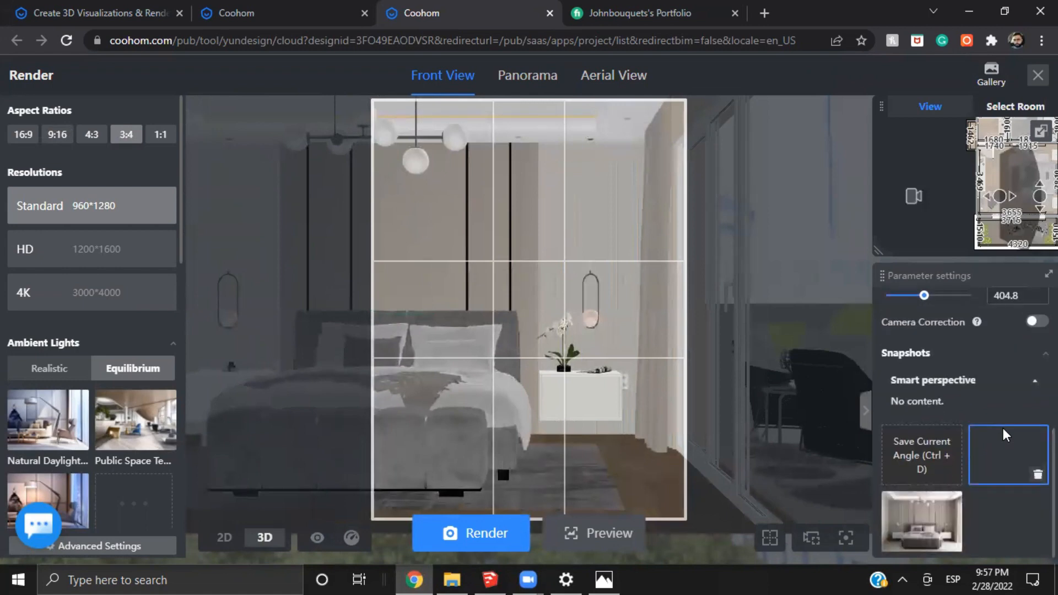
pyautogui.click(1003, 455)
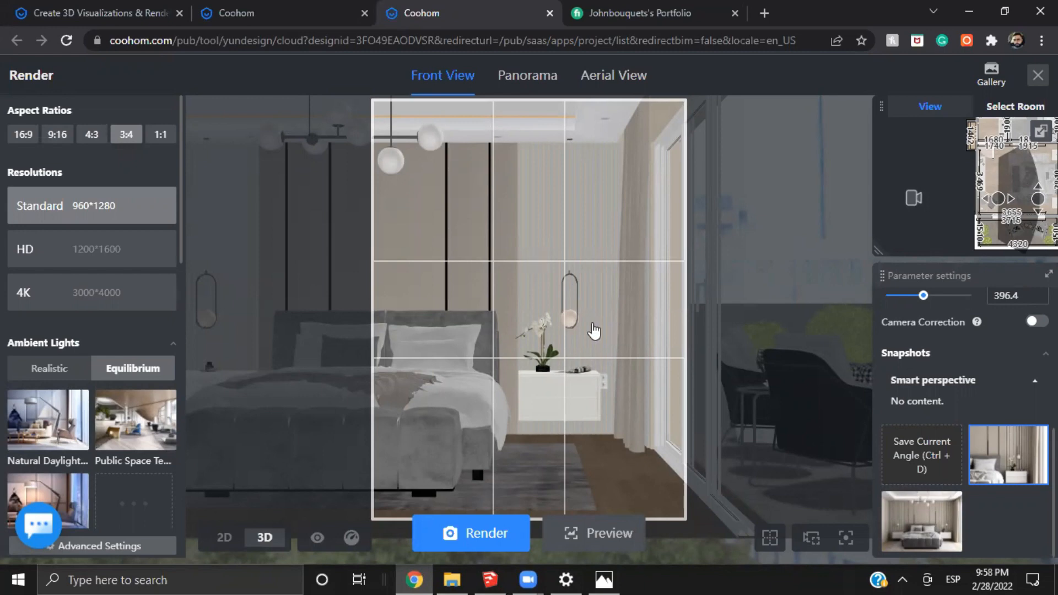
# Open the 4K nightstand render in the gallery and examine the slatted wall, curtain fabric and ceiling corner up close
pyautogui.moveTo(991, 75)
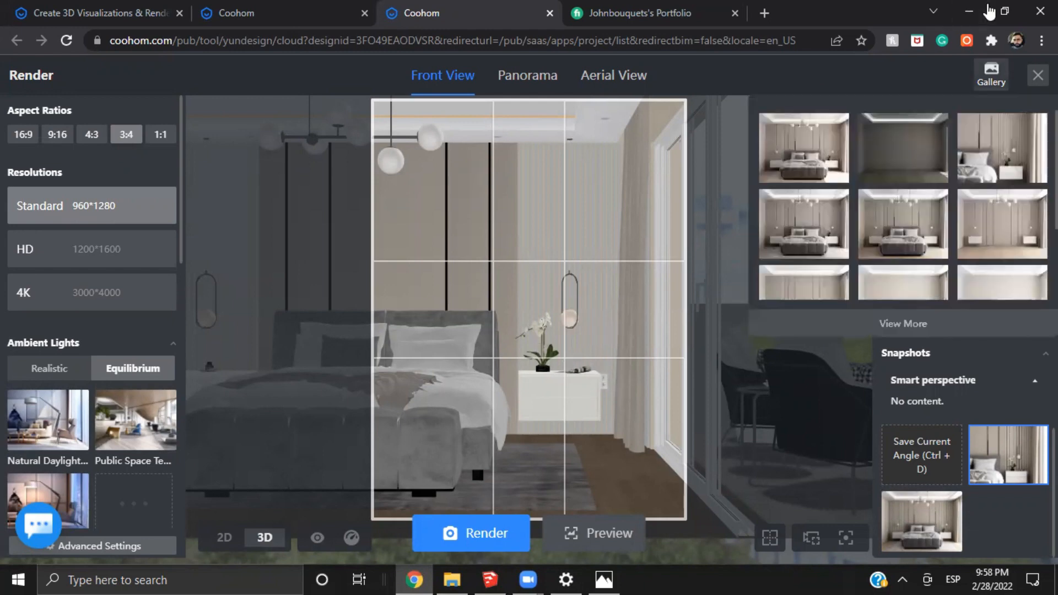
pyautogui.click(996, 159)
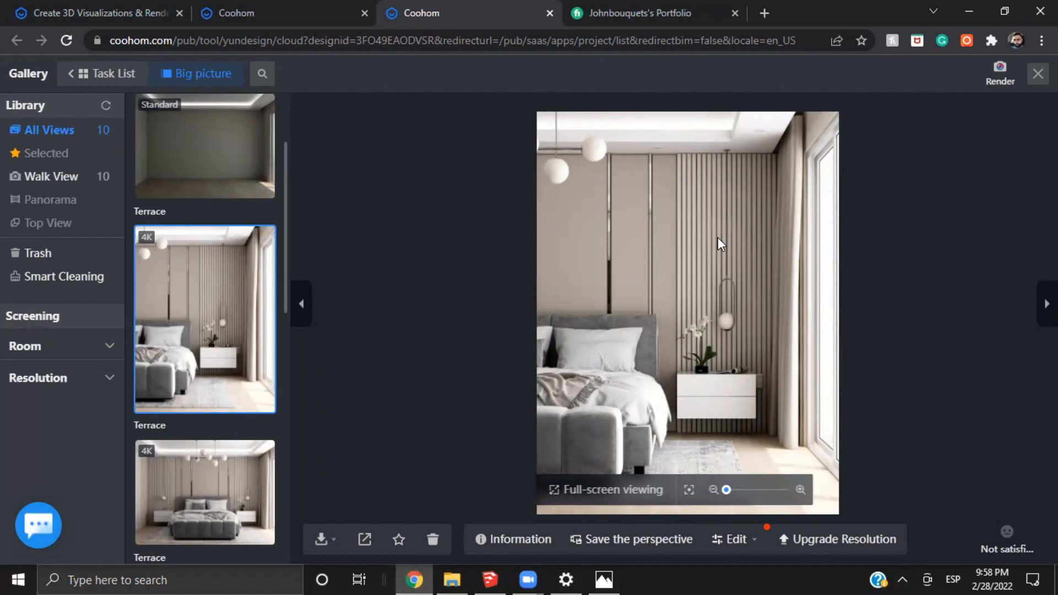
pyautogui.scroll(2, 772, 281)
pyautogui.scroll(3, 766, 234)
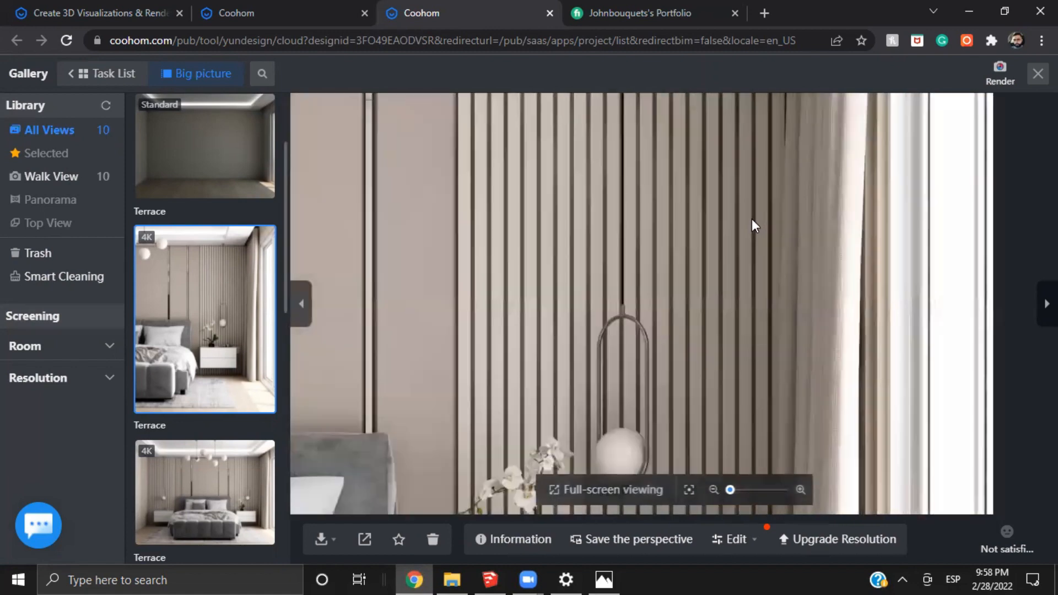
pyautogui.moveTo(785, 138); pyautogui.dragTo(738, 257)
pyautogui.scroll(3, 738, 257)
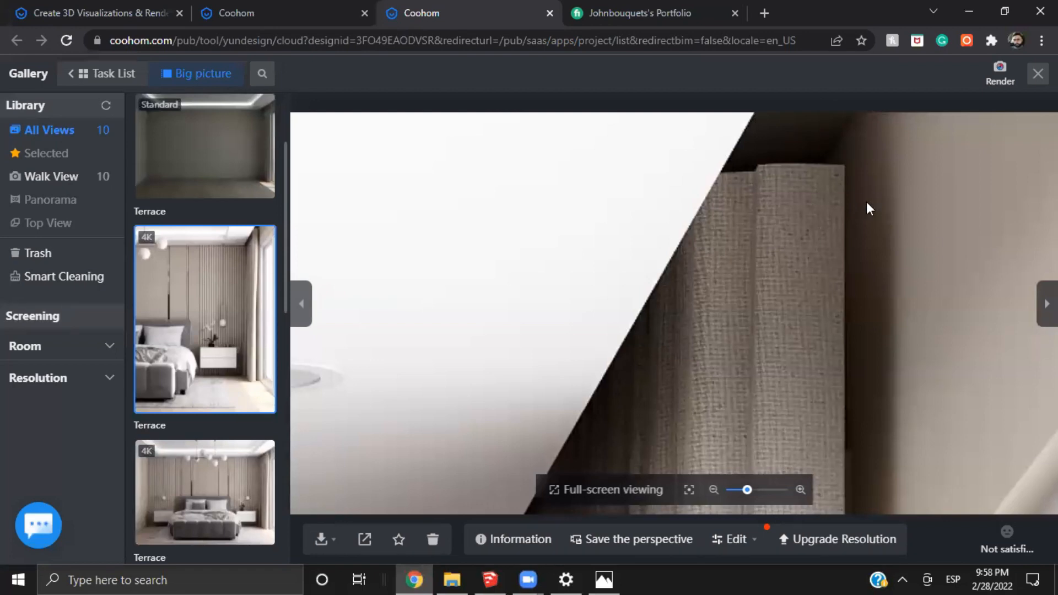
pyautogui.scroll(-1, 738, 327)
pyautogui.scroll(1, 755, 283)
pyautogui.moveTo(584, 469); pyautogui.dragTo(744, 282)
pyautogui.moveTo(727, 353); pyautogui.dragTo(731, 237)
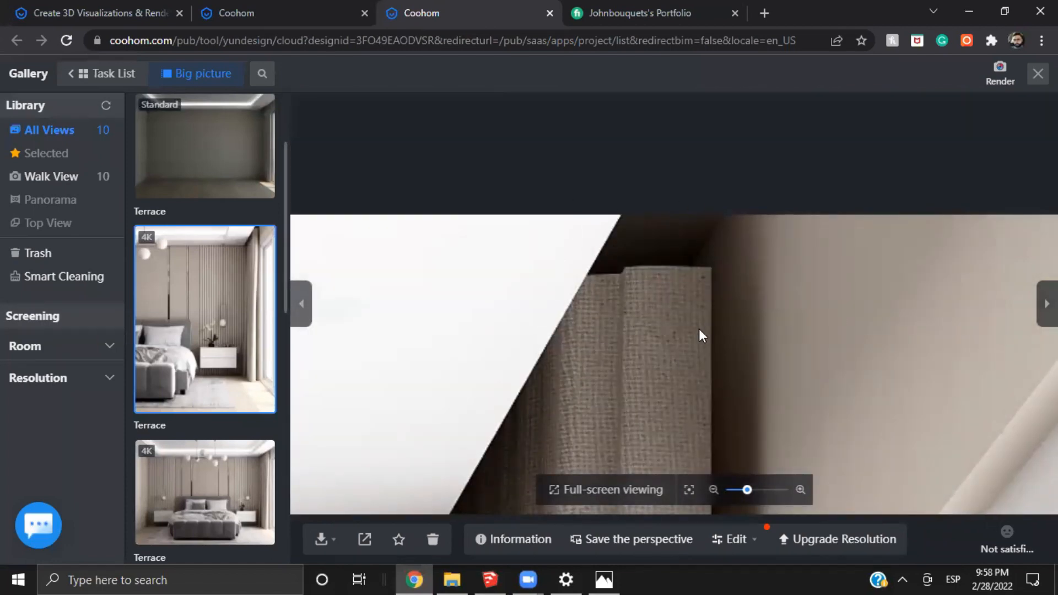
pyautogui.moveTo(699, 328); pyautogui.dragTo(631, 387)
pyautogui.scroll(-4, 630, 387)
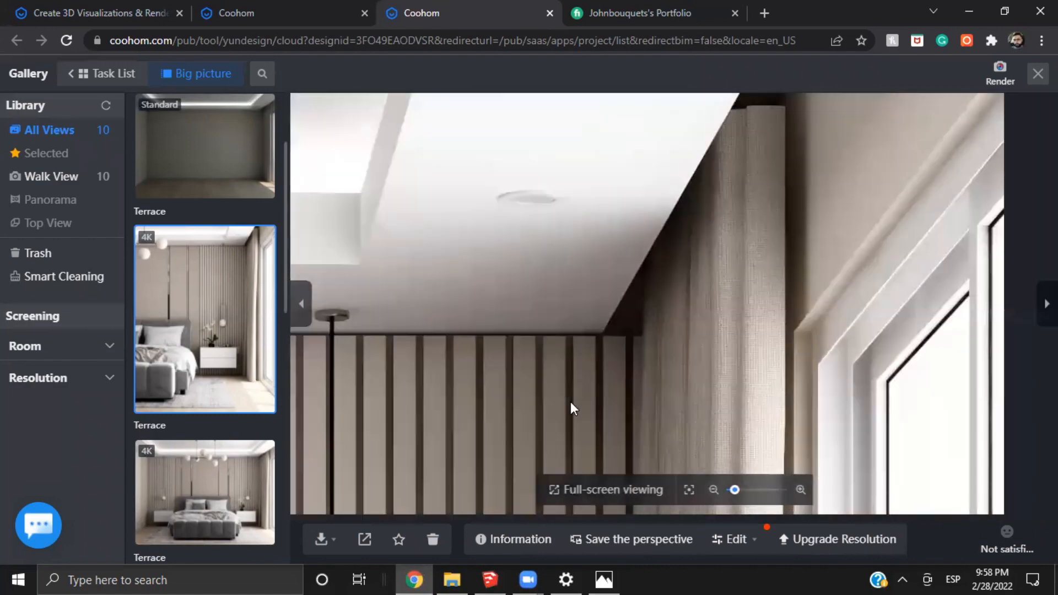
# Examine the 4K nightstand render's bedding, orchid, pendant lamp and curtain up close, and return to the render setup
pyautogui.moveTo(570, 402); pyautogui.dragTo(716, 102)
pyautogui.scroll(-4, 627, 328)
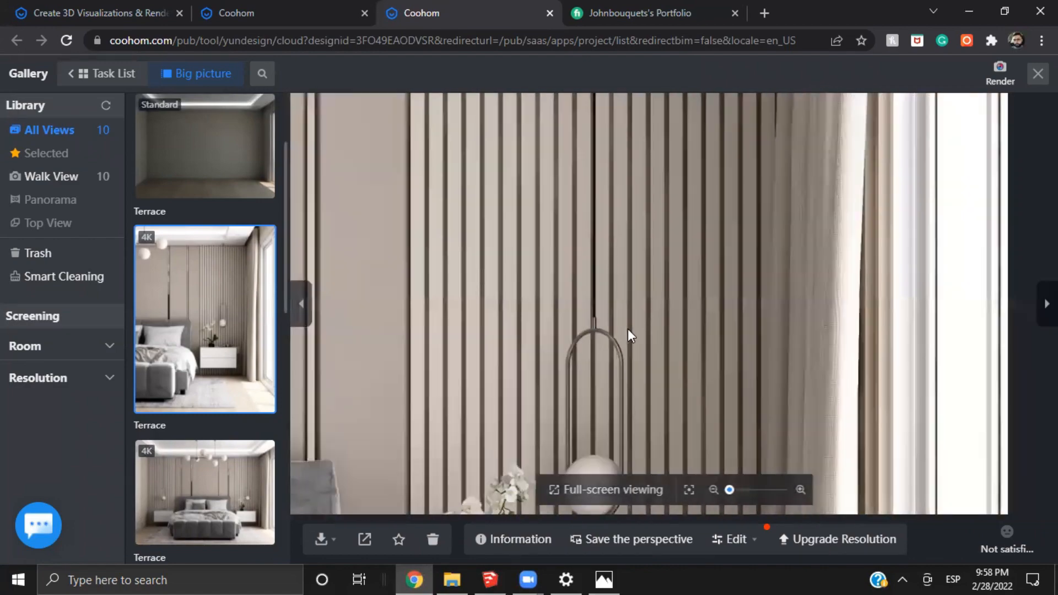
pyautogui.scroll(5, 673, 257)
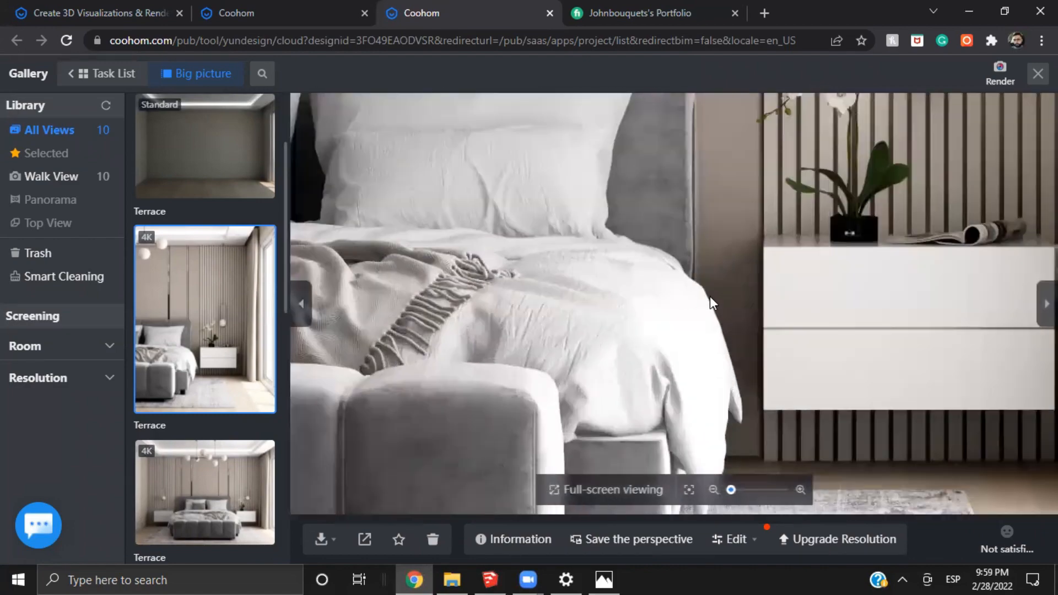
pyautogui.moveTo(742, 312); pyautogui.dragTo(567, 325)
pyautogui.moveTo(681, 115); pyautogui.dragTo(639, 248)
pyautogui.scroll(3, 639, 248)
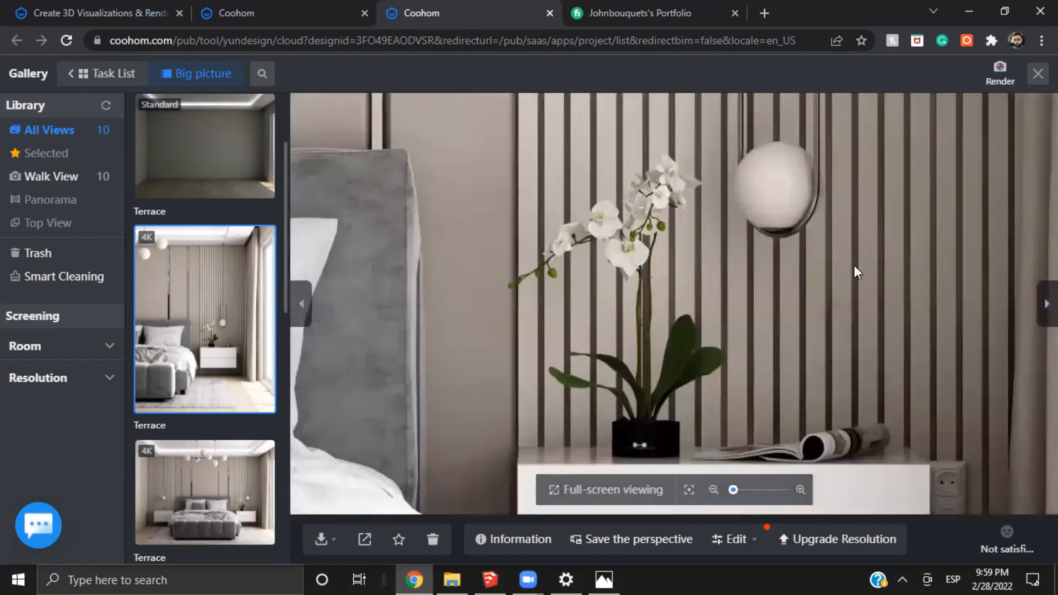
pyautogui.moveTo(823, 267); pyautogui.dragTo(744, 358)
pyautogui.scroll(1, 664, 298)
pyautogui.scroll(-3, 706, 313)
pyautogui.moveTo(706, 313); pyautogui.dragTo(659, 329)
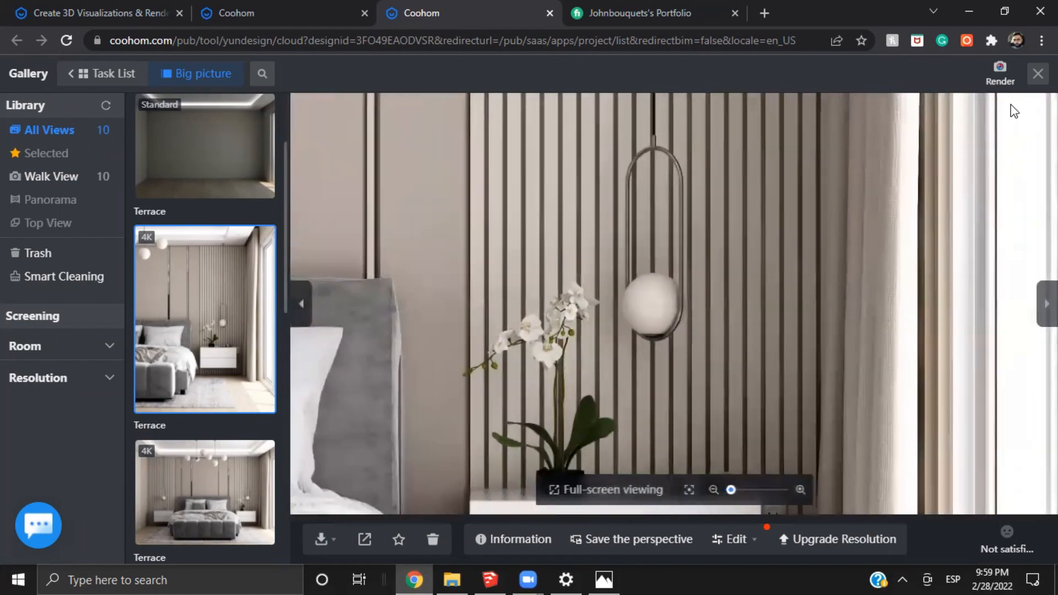
pyautogui.click(999, 73)
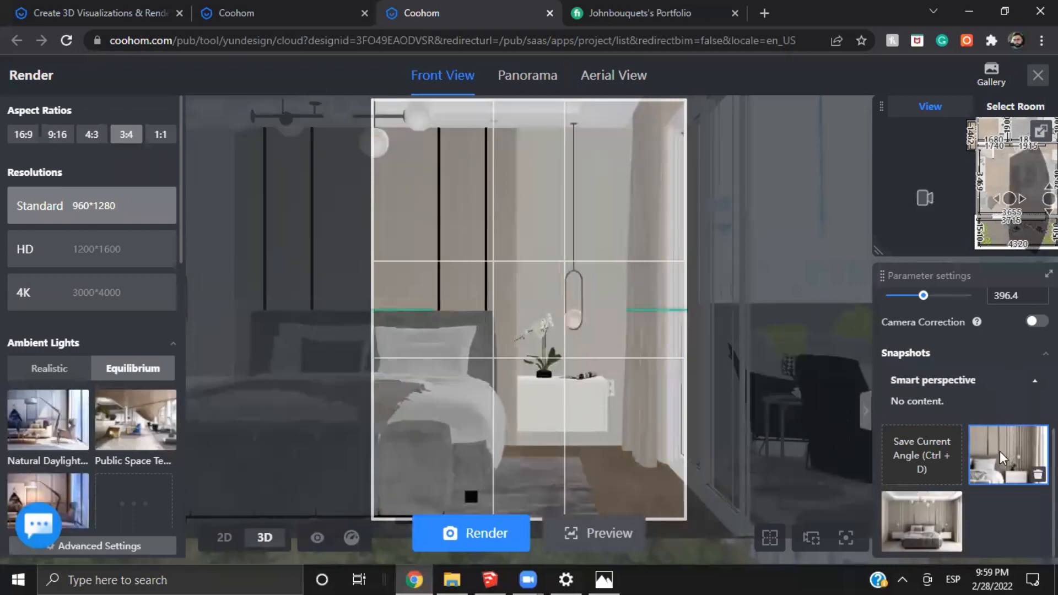
# Try a camera height of 0 mm on the nightstand snapshot, and restore the snapshot
pyautogui.click(999, 456)
pyautogui.scroll(5, 1010, 420)
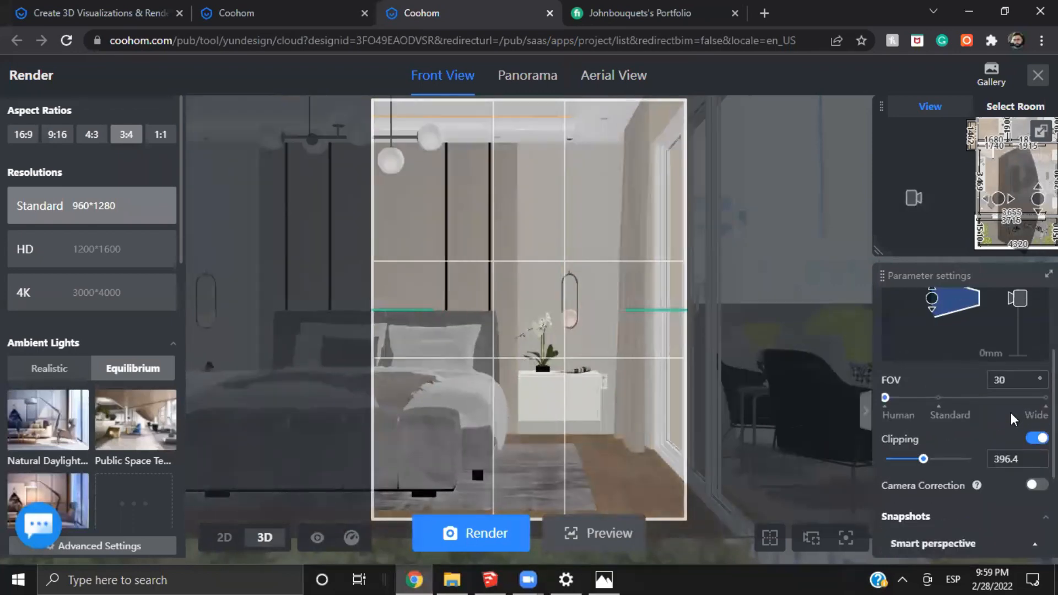
pyautogui.scroll(1, 970, 397)
pyautogui.click(907, 361)
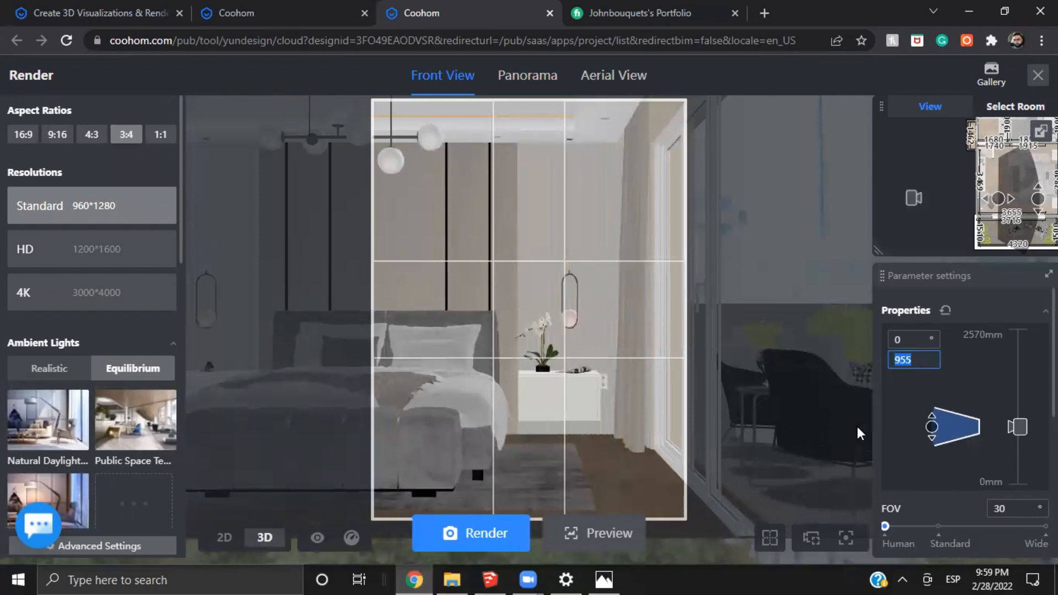
pyautogui.write('q')
pyautogui.click(945, 417)
pyautogui.scroll(-5, 1010, 462)
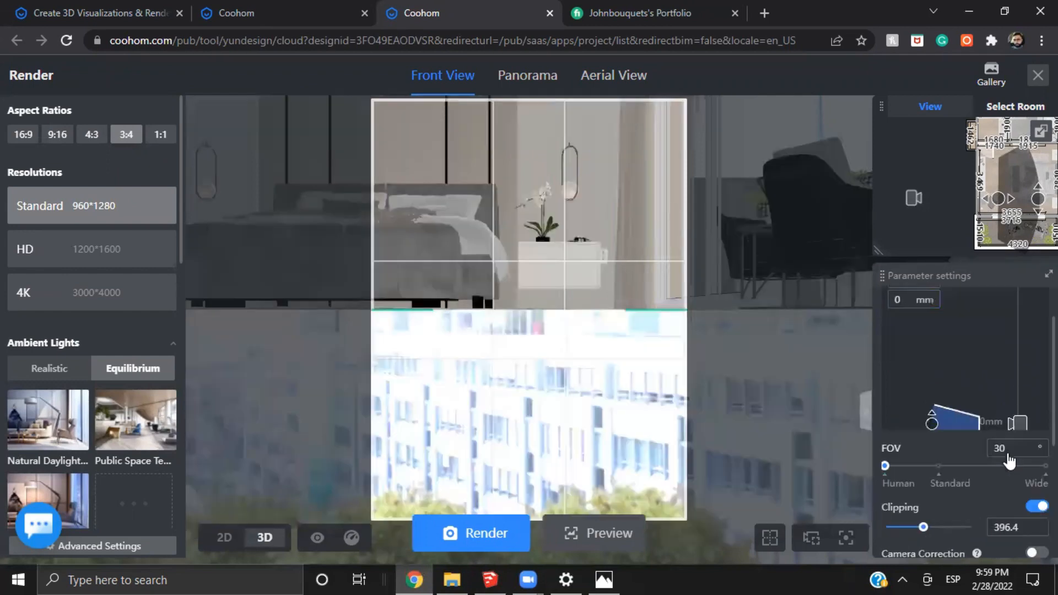
pyautogui.click(1007, 474)
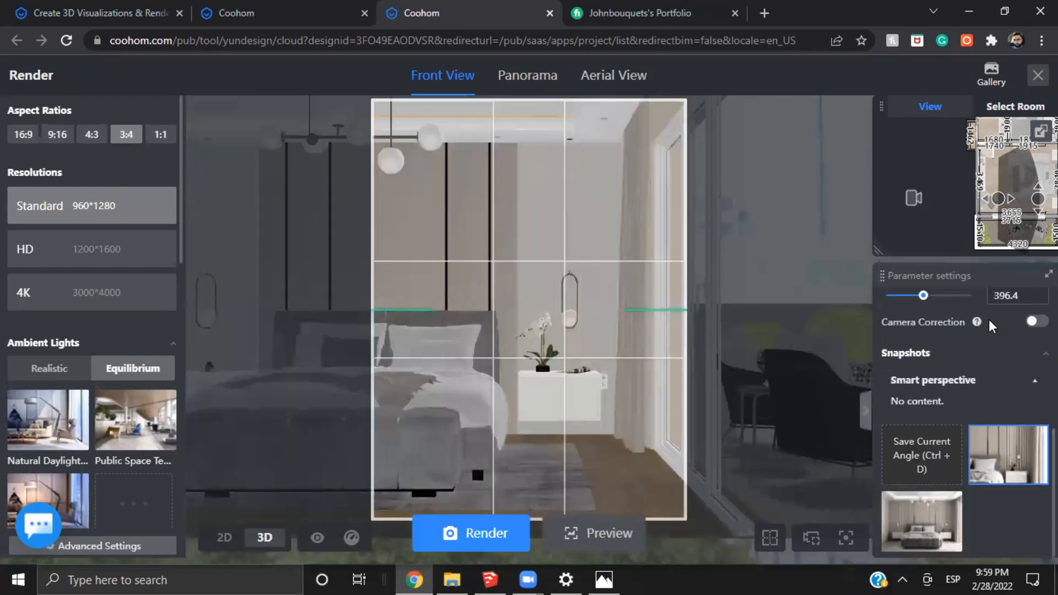
# Try other camera heights and a shifted camera position with 292.4 clipping, and restore the nightstand snapshot
pyautogui.scroll(3, 997, 353)
pyautogui.scroll(2, 1004, 380)
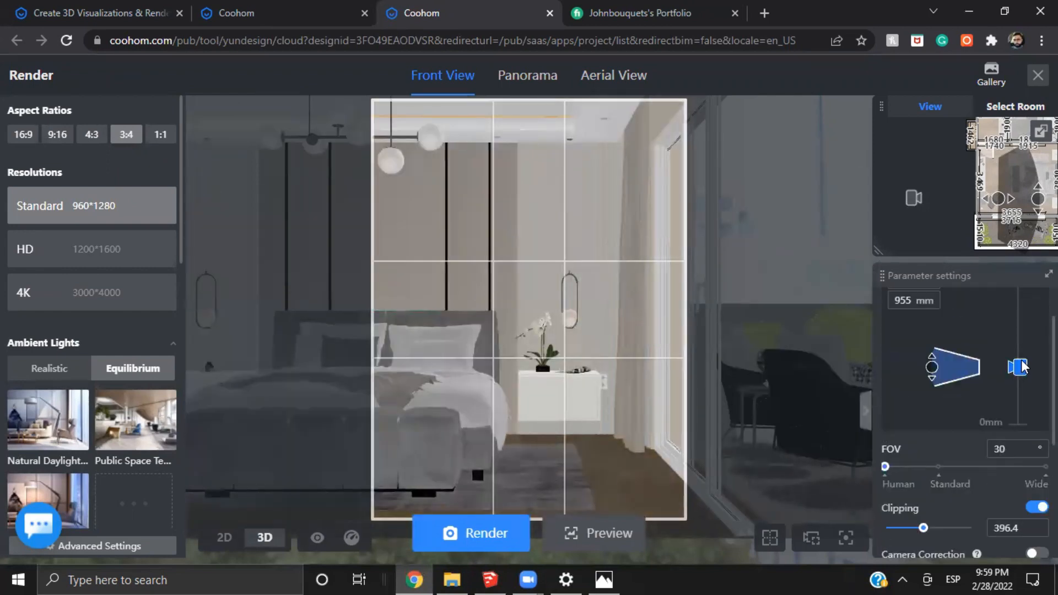
pyautogui.moveTo(1019, 366)
pyautogui.mouseDown()
pyautogui.moveTo(1021, 347)
pyautogui.moveTo(1019, 381)
pyautogui.mouseUp()
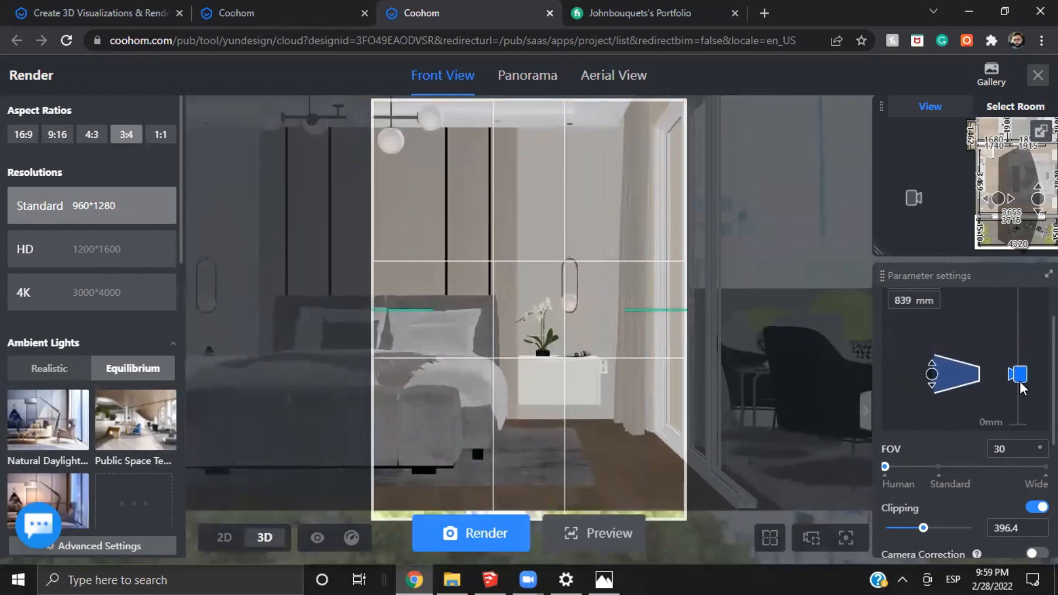
pyautogui.moveTo(1002, 208)
pyautogui.mouseDown()
pyautogui.moveTo(980, 197)
pyautogui.moveTo(975, 223)
pyautogui.moveTo(984, 200)
pyautogui.mouseUp()
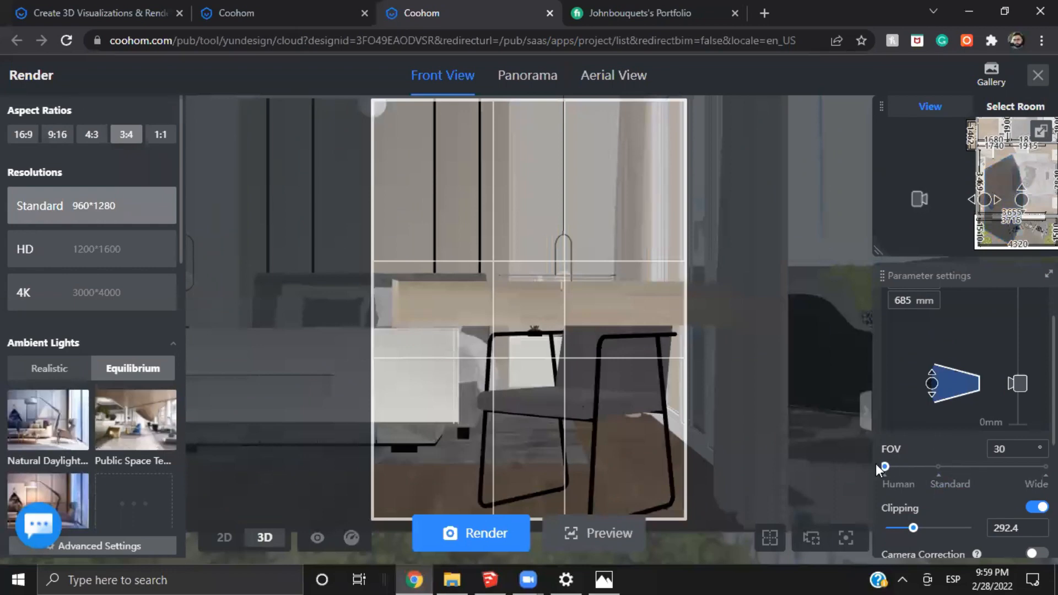
pyautogui.press('q')
pyautogui.press('q')
pyautogui.press('q')
pyautogui.press('q')
pyautogui.press('q')
pyautogui.press('q')
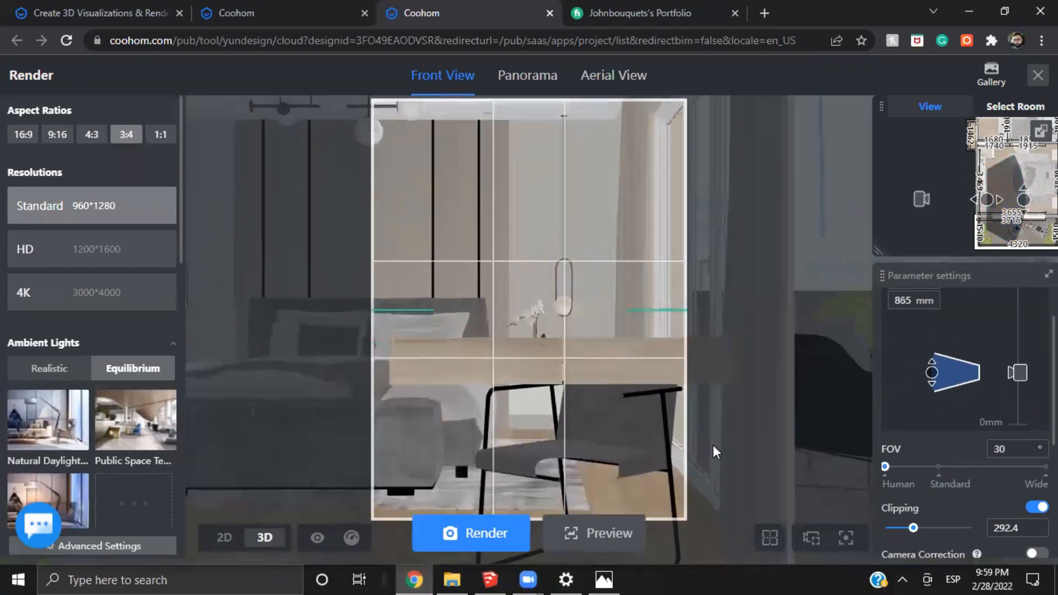
pyautogui.scroll(-3, 986, 495)
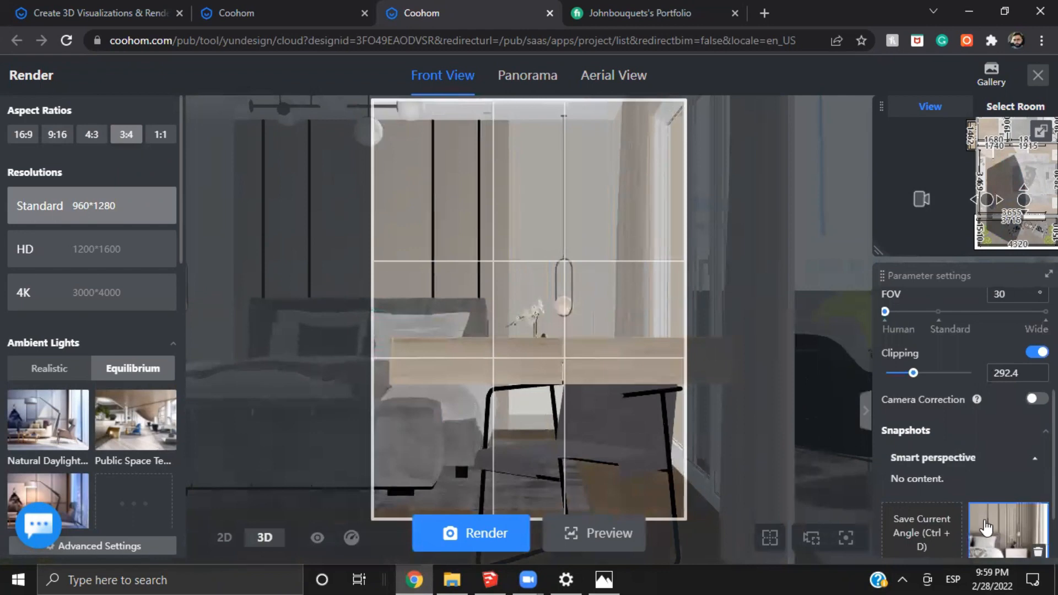
pyautogui.click(985, 530)
# Shift the camera sideways from the nightstand snapshot to frame more of the bed
pyautogui.scroll(3, 1018, 213)
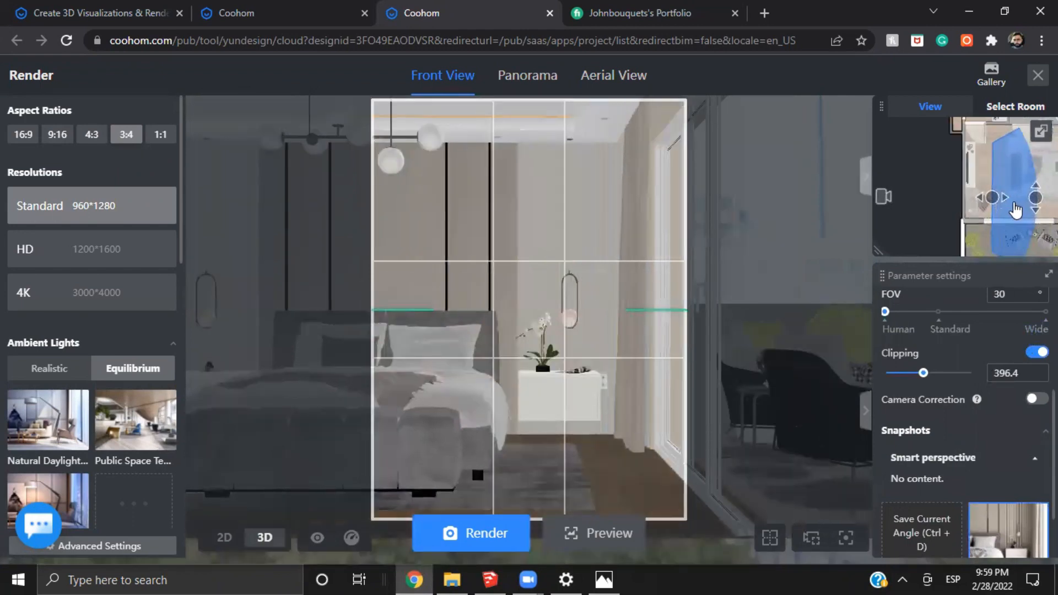
pyautogui.scroll(2, 984, 213)
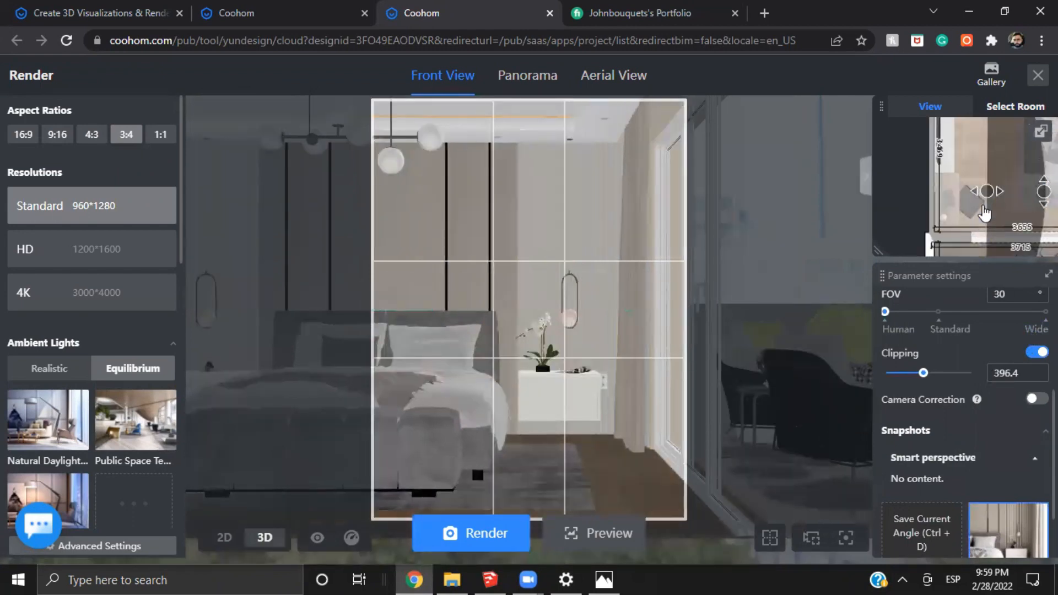
pyautogui.scroll(-3, 985, 216)
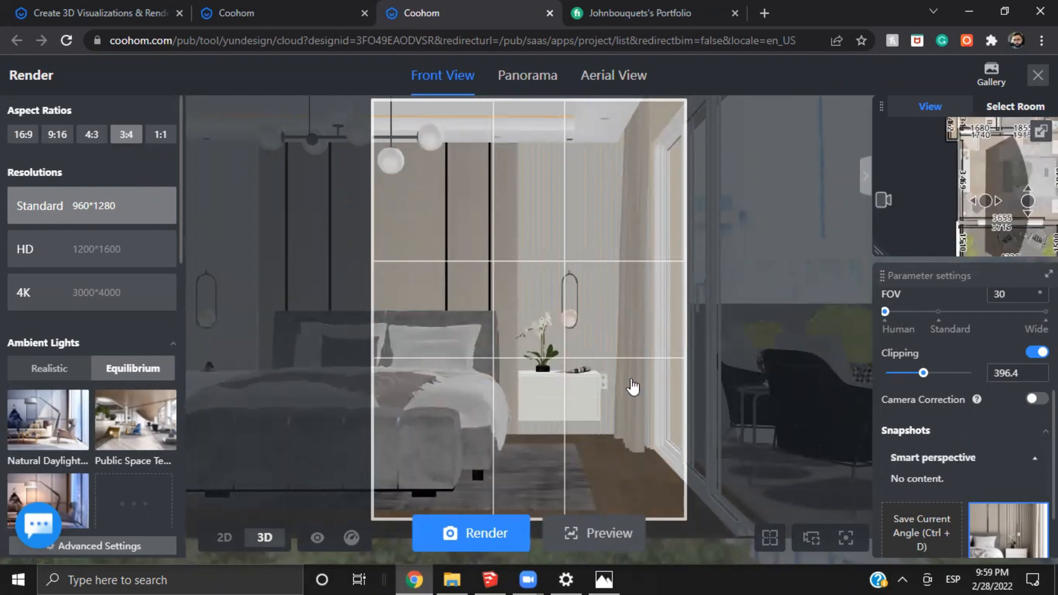
pyautogui.moveTo(810, 378); pyautogui.dragTo(862, 363)
pyautogui.press('d')
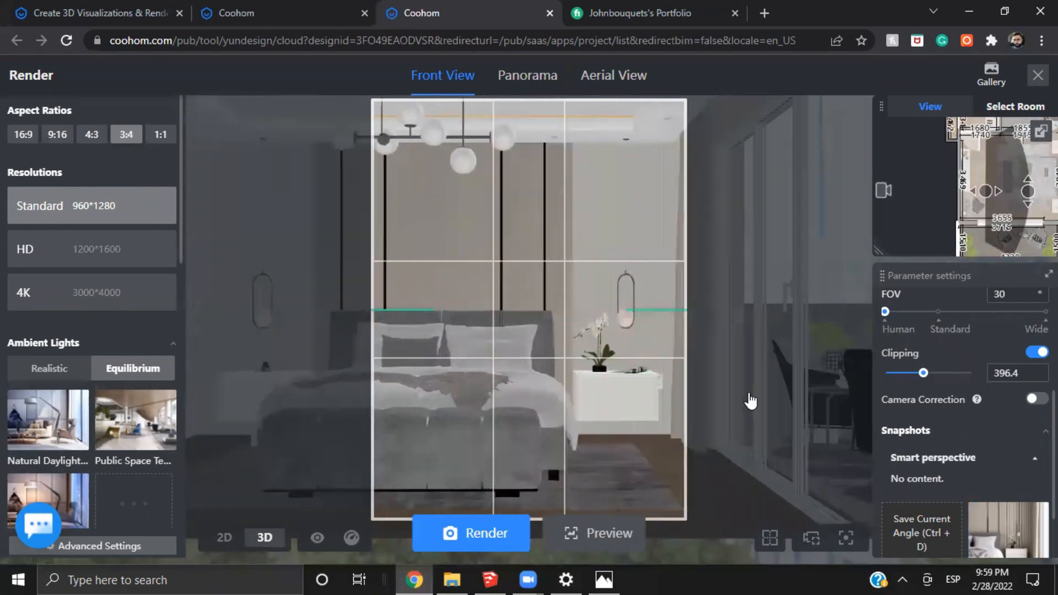
pyautogui.press('d')
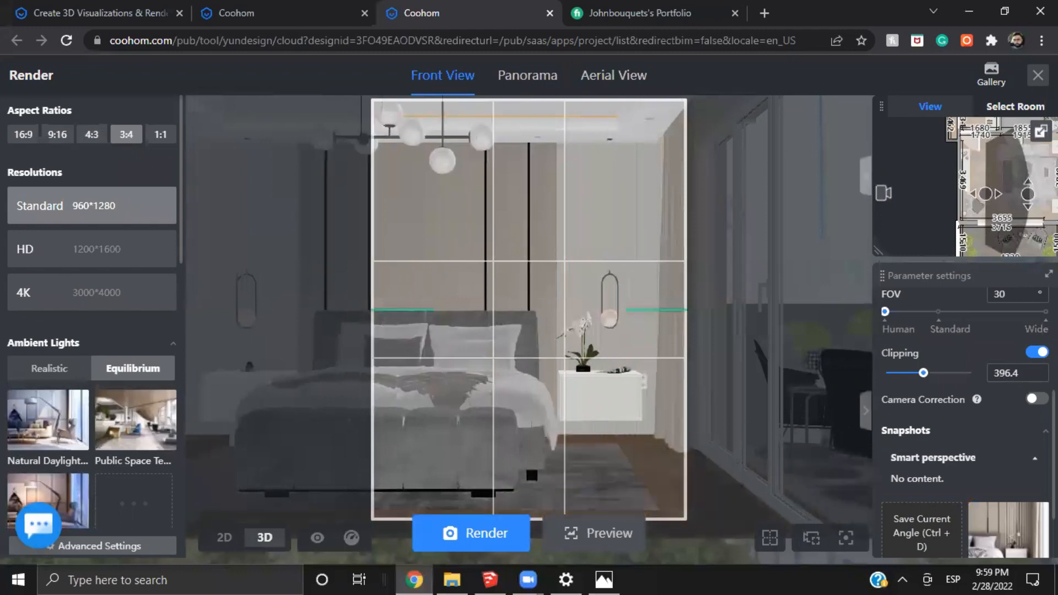
# Open the Standard angled bedroom render in the gallery and examine the bed, wall panels, chandelier and window side
pyautogui.click(991, 71)
pyautogui.moveTo(796, 290)
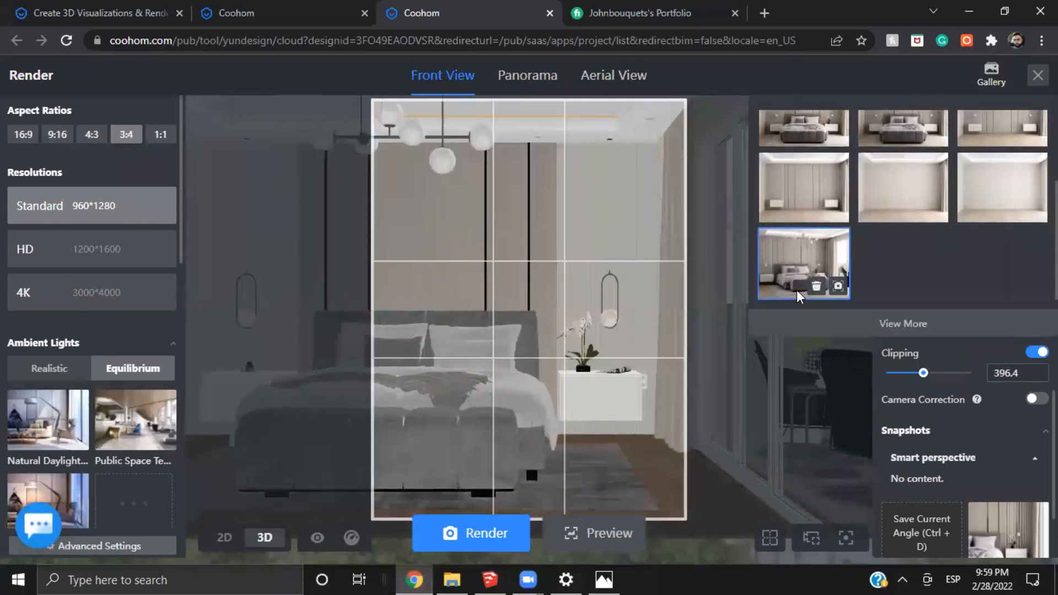
pyautogui.click(818, 245)
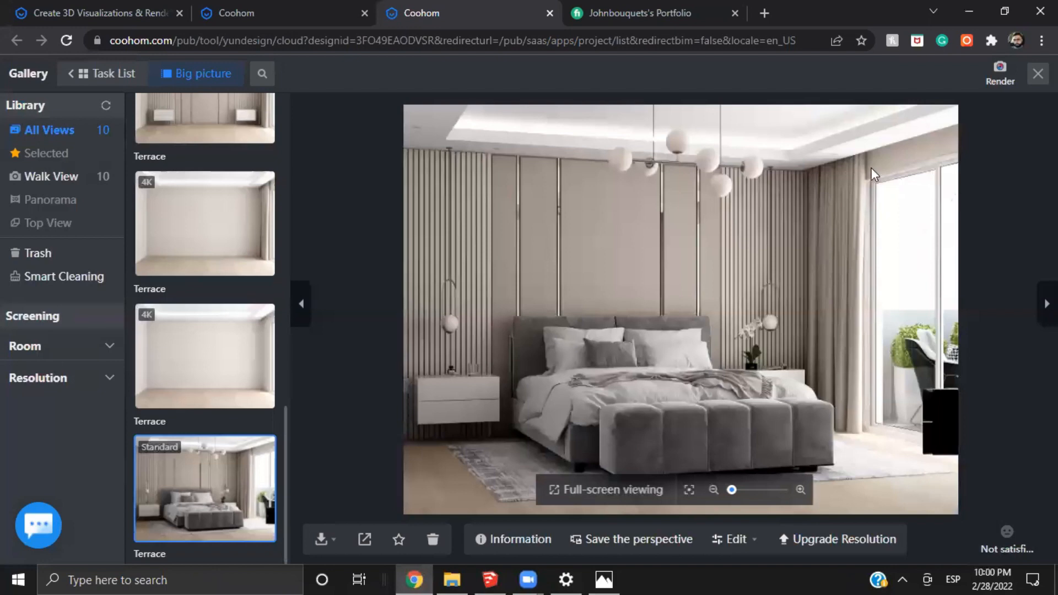
pyautogui.scroll(2, 557, 329)
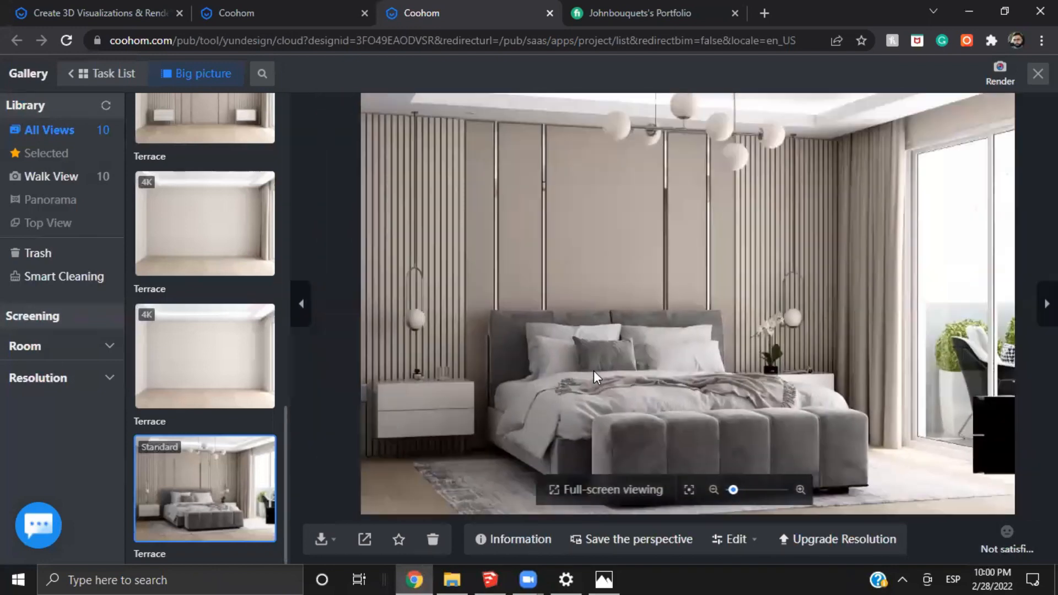
pyautogui.scroll(-2, 593, 370)
pyautogui.moveTo(811, 378); pyautogui.dragTo(778, 362)
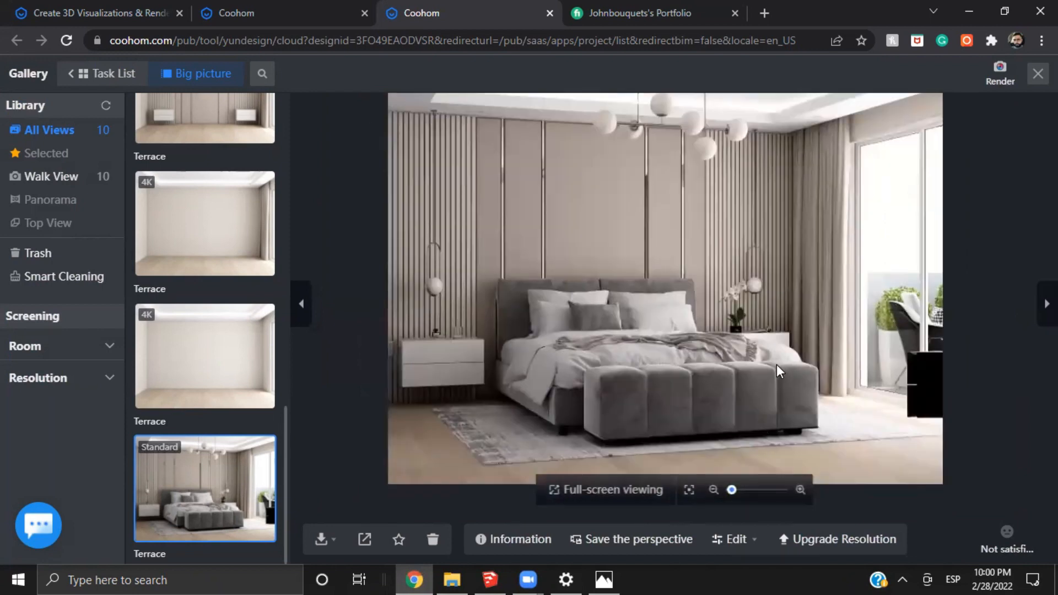
pyautogui.scroll(1, 813, 349)
pyautogui.moveTo(763, 271); pyautogui.dragTo(650, 371)
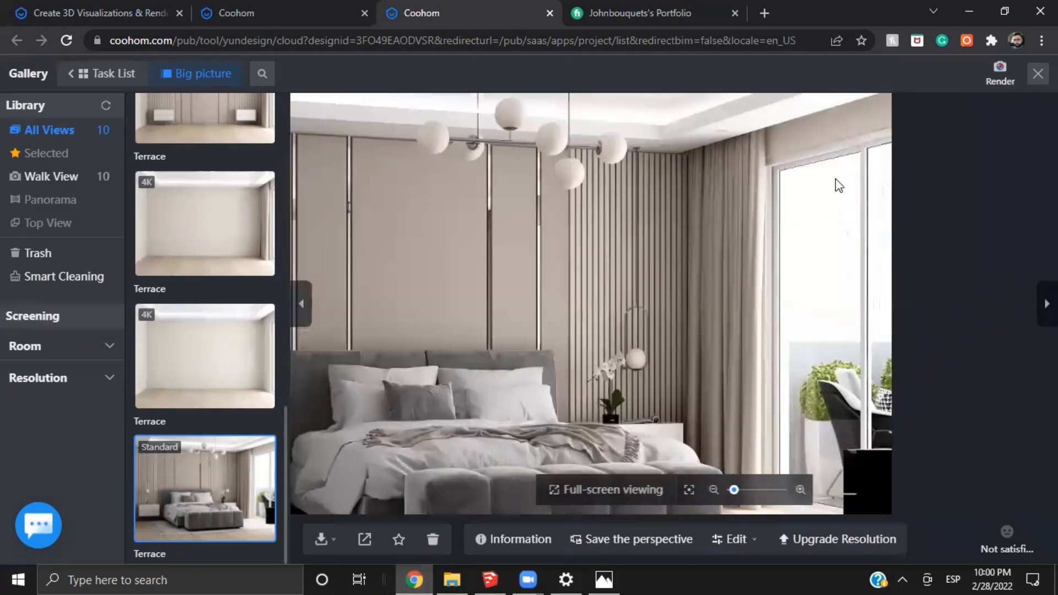
# Examine the black furniture piece, curtain and rug beside the terrace door up close in the angled render
pyautogui.moveTo(833, 484); pyautogui.dragTo(736, 303)
pyautogui.scroll(1, 736, 302)
pyautogui.scroll(1, 771, 282)
pyautogui.moveTo(806, 325); pyautogui.dragTo(753, 275)
pyautogui.scroll(1, 755, 283)
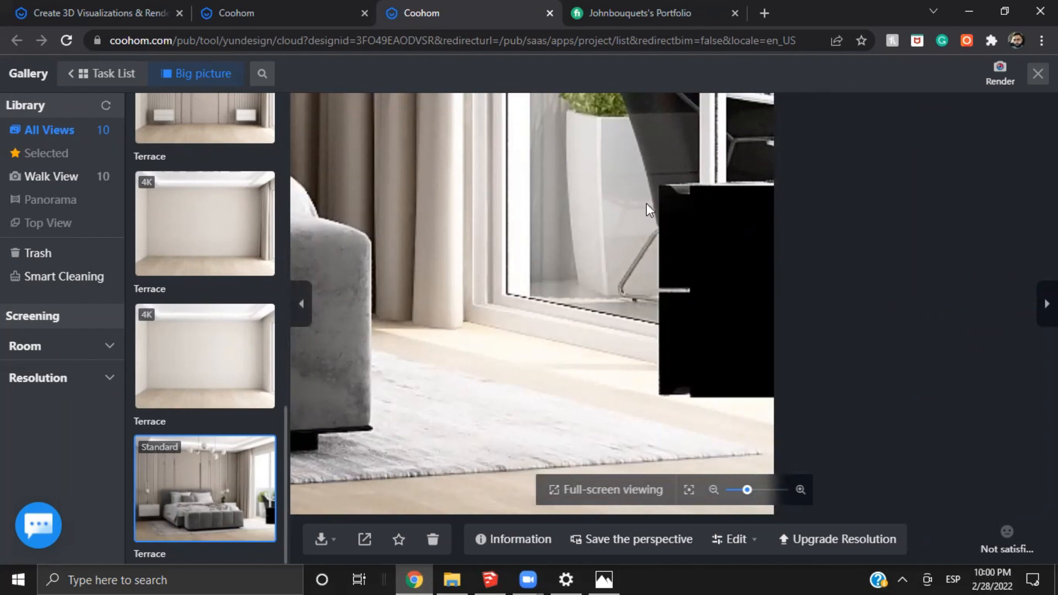
pyautogui.scroll(-1, 639, 329)
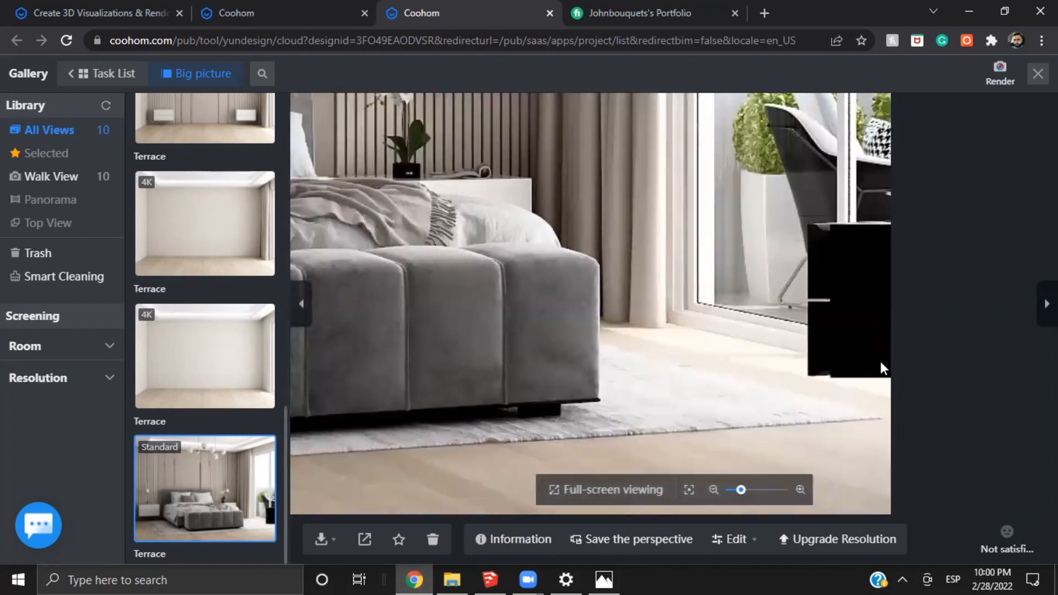
pyautogui.scroll(-2, 763, 371)
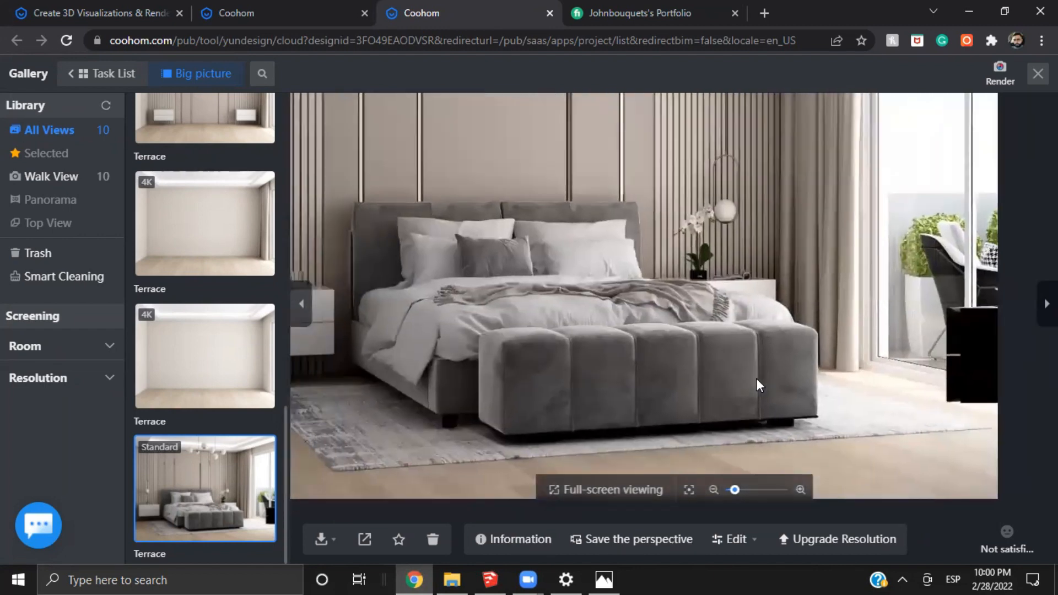
# Save the angled bedroom render's perspective as a snapshot and return to the render setup
pyautogui.moveTo(810, 381); pyautogui.dragTo(838, 401)
pyautogui.moveTo(395, 321); pyautogui.dragTo(465, 284)
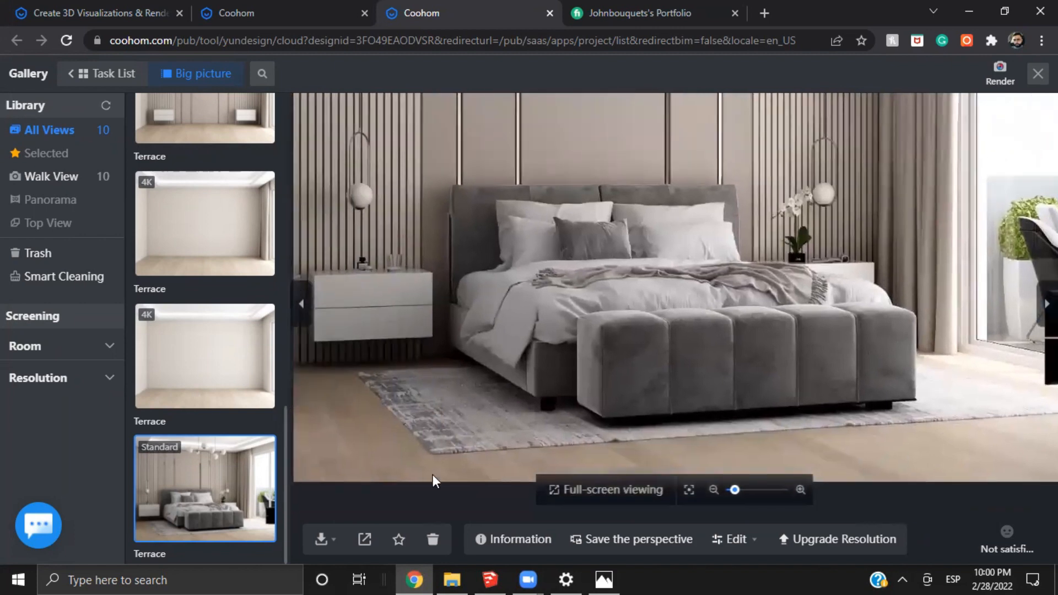
pyautogui.click(645, 539)
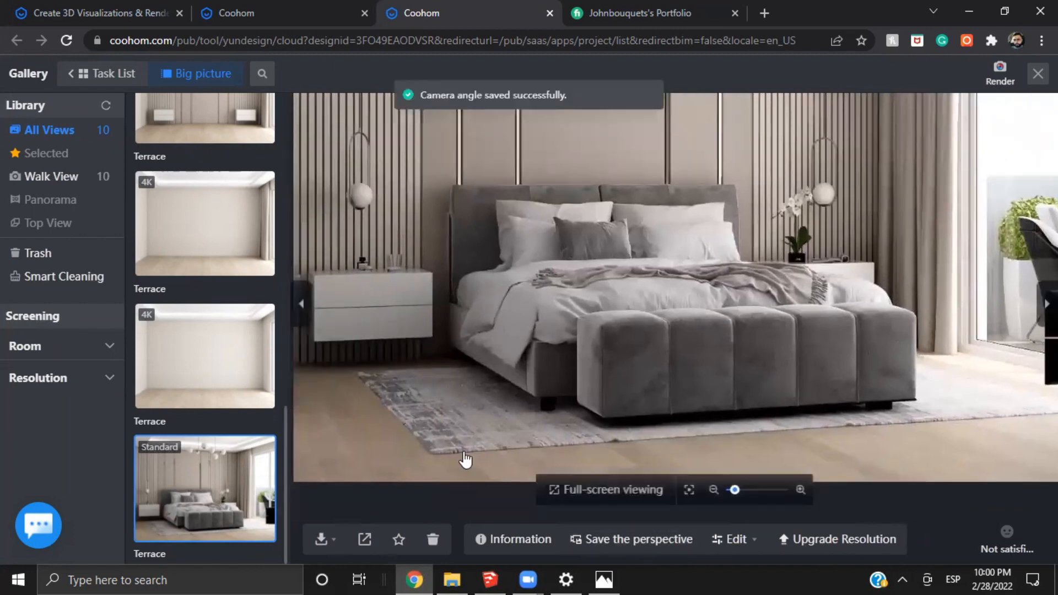
pyautogui.click(1000, 74)
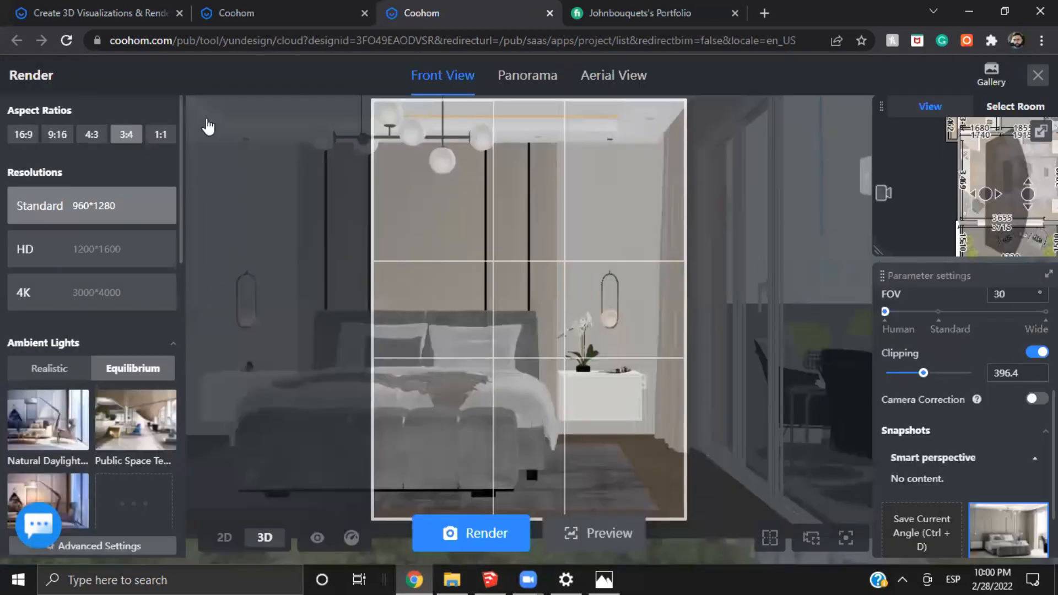
# Set the aspect ratio to 4:3 and apply the angled bedroom snapshot
pyautogui.click(82, 136)
pyautogui.scroll(-2, 975, 513)
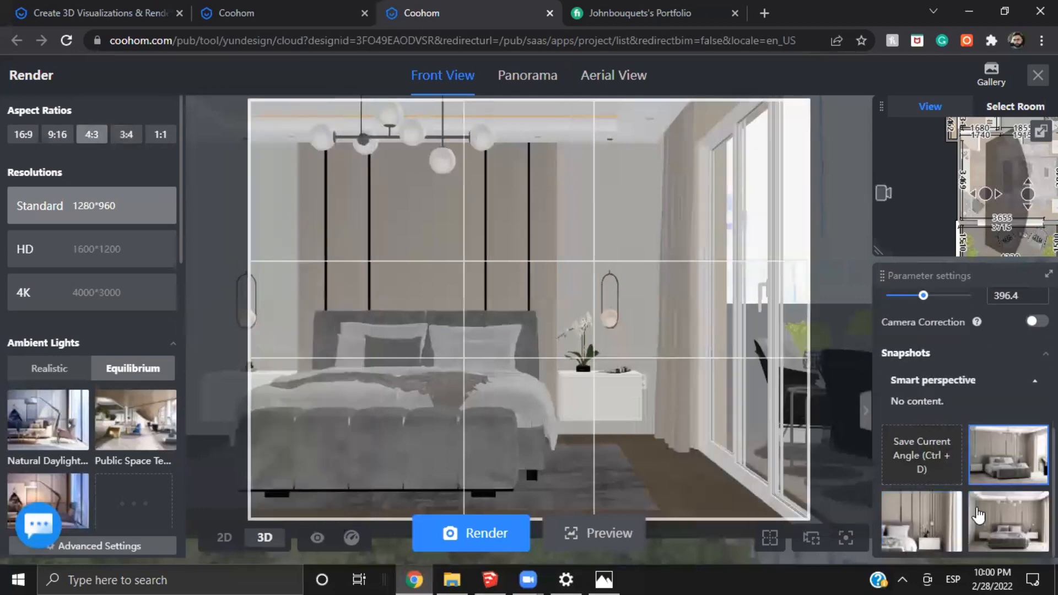
pyautogui.click(977, 515)
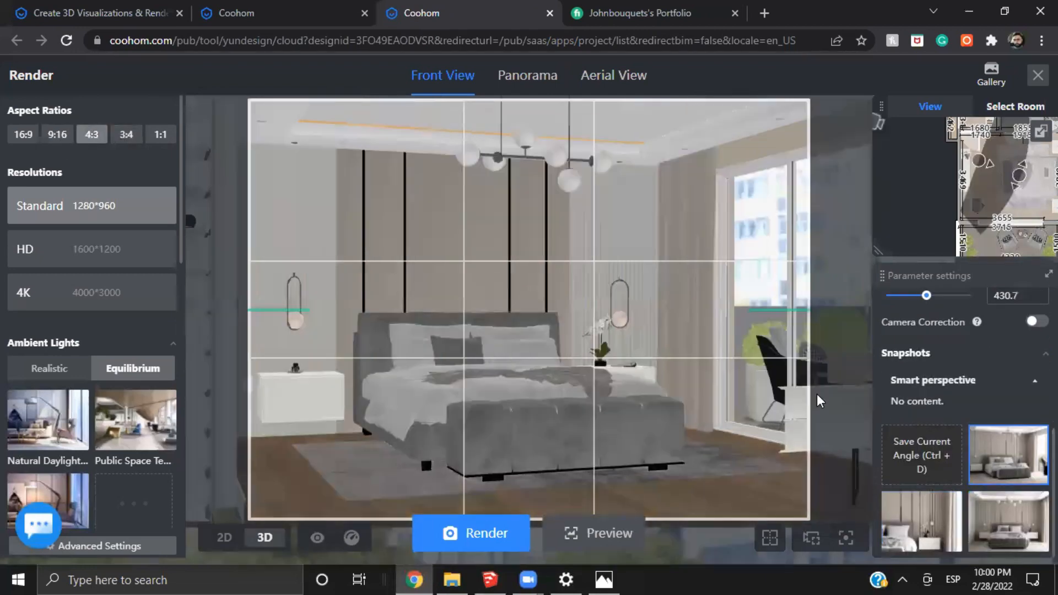
# Move the camera outside the bedroom on the floor plan and turn clipping off
pyautogui.scroll(1, 916, 192)
pyautogui.scroll(3, 964, 386)
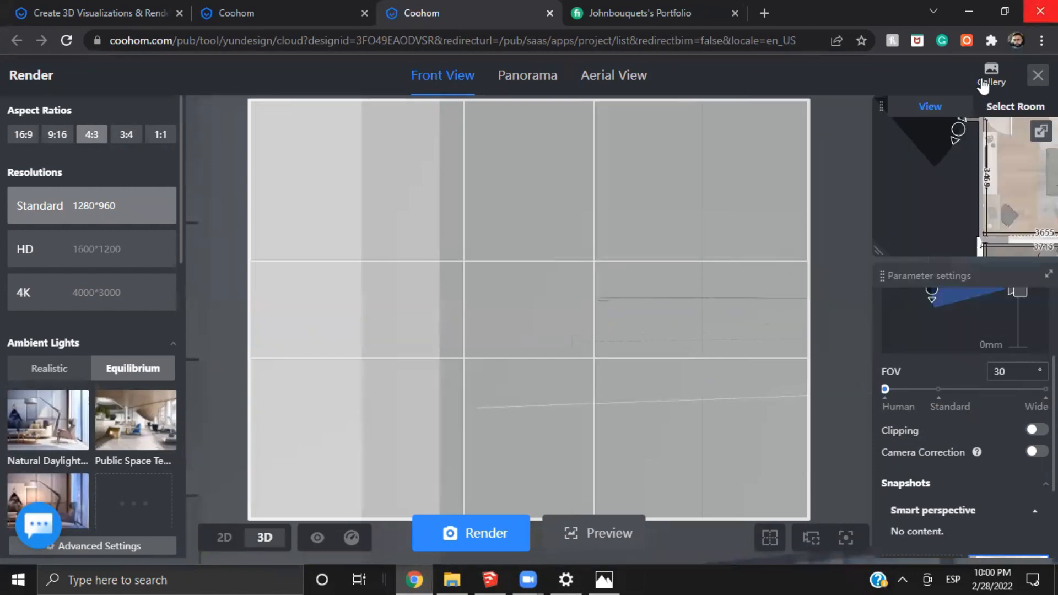
pyautogui.scroll(-3, 905, 241)
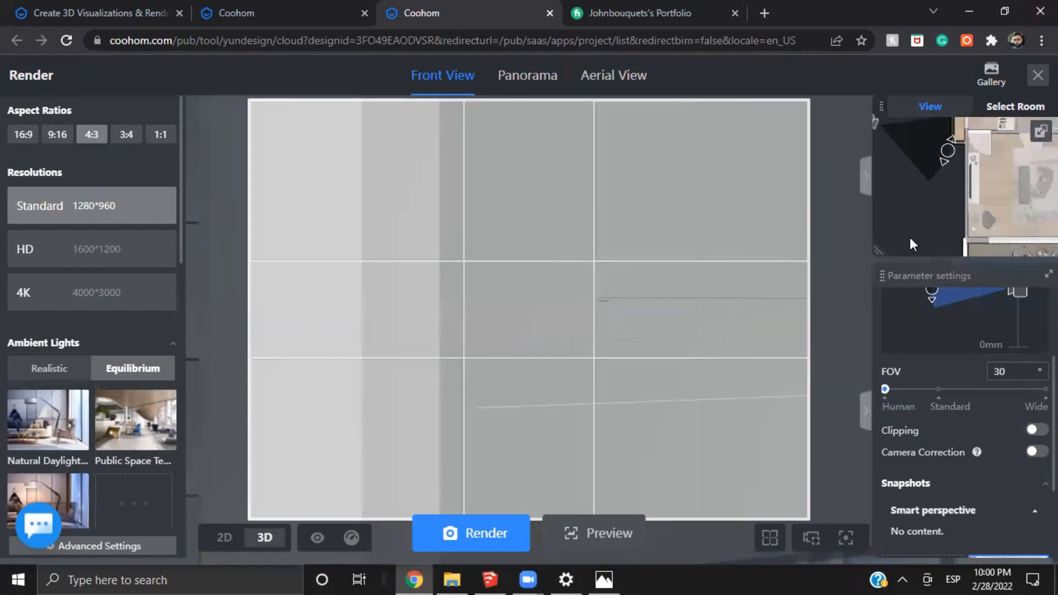
pyautogui.moveTo(922, 222); pyautogui.dragTo(954, 241)
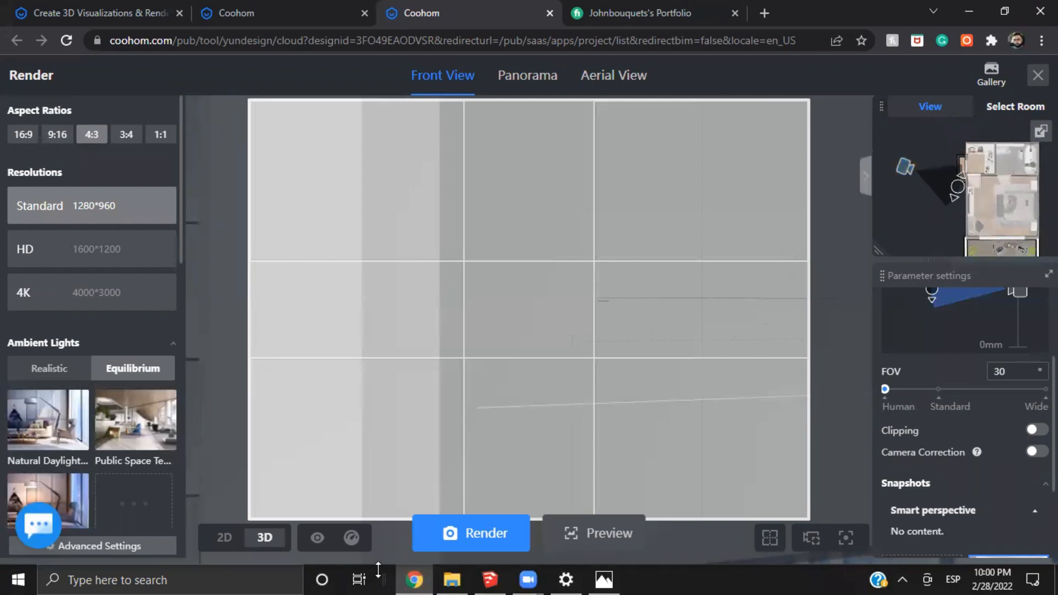
# Turn clipping on for the outside camera and place the clipping plane inside the bedroom at 409.3
pyautogui.click(223, 538)
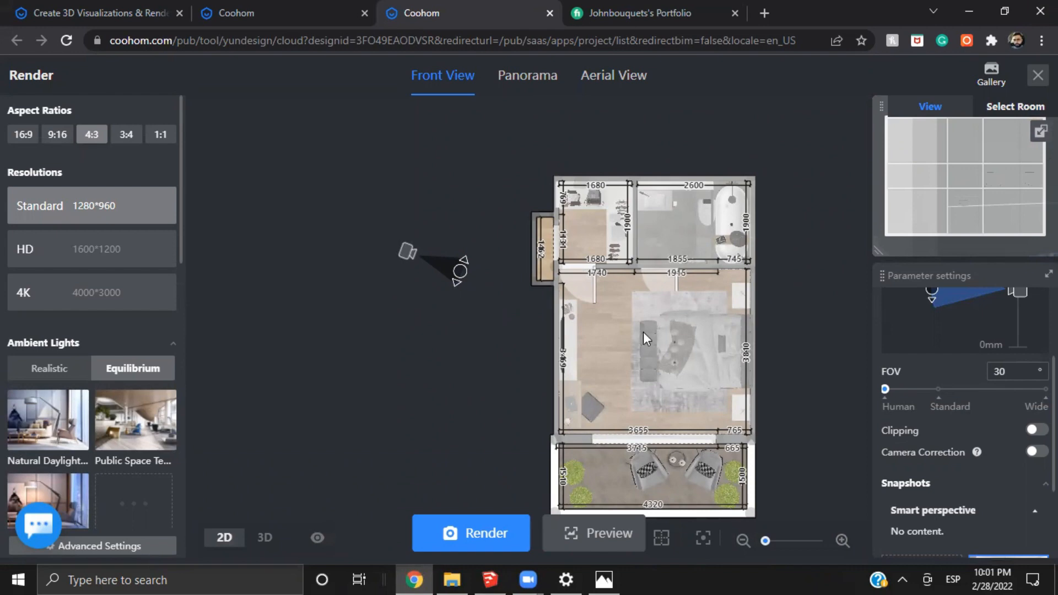
pyautogui.click(1037, 429)
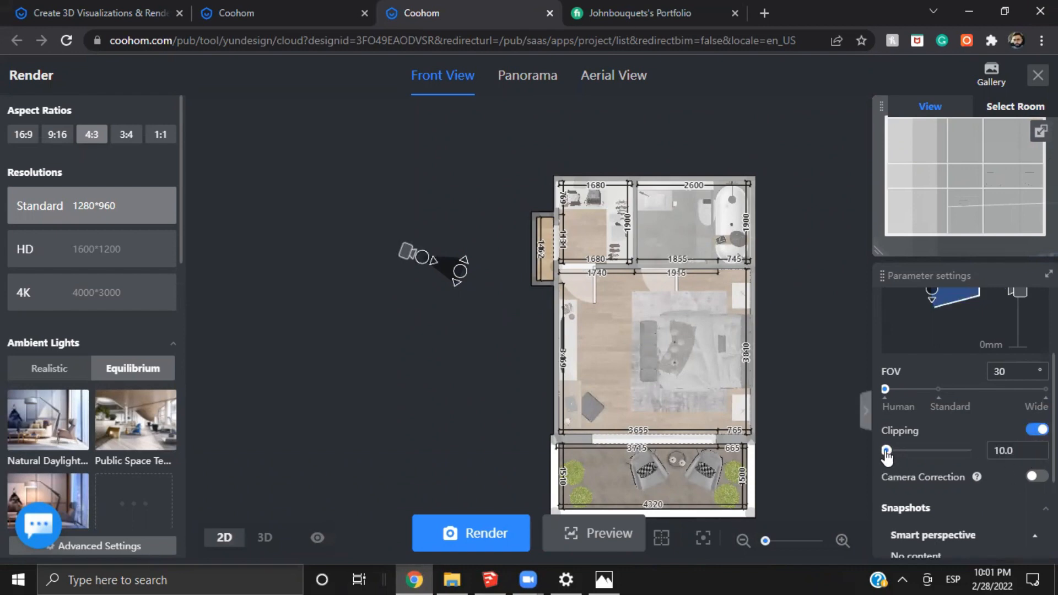
pyautogui.moveTo(886, 450); pyautogui.dragTo(922, 455)
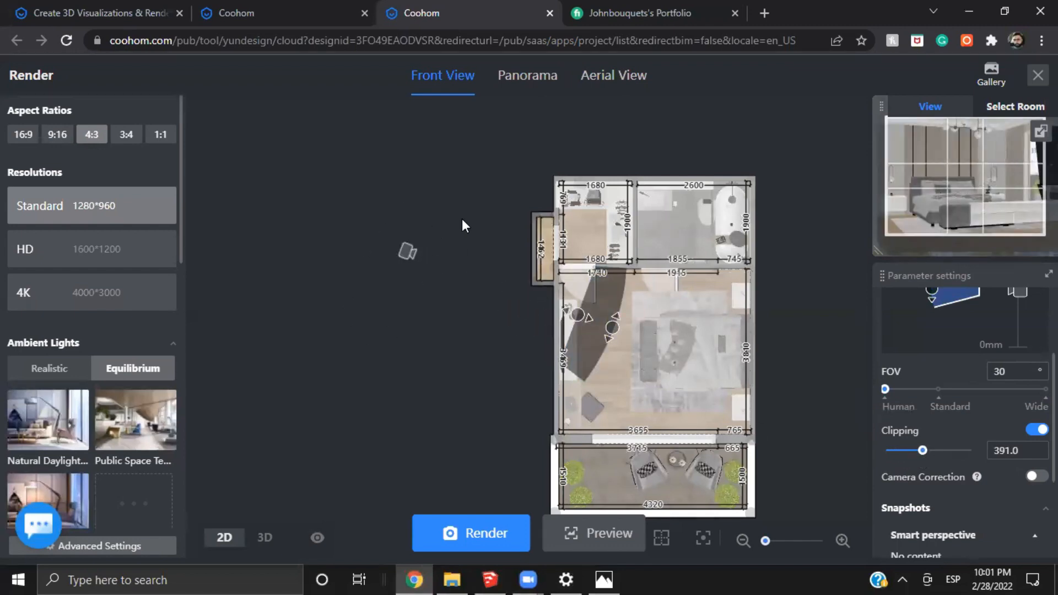
pyautogui.moveTo(589, 317)
pyautogui.mouseDown()
pyautogui.moveTo(606, 320)
pyautogui.moveTo(567, 322)
pyautogui.moveTo(594, 322)
pyautogui.mouseUp()
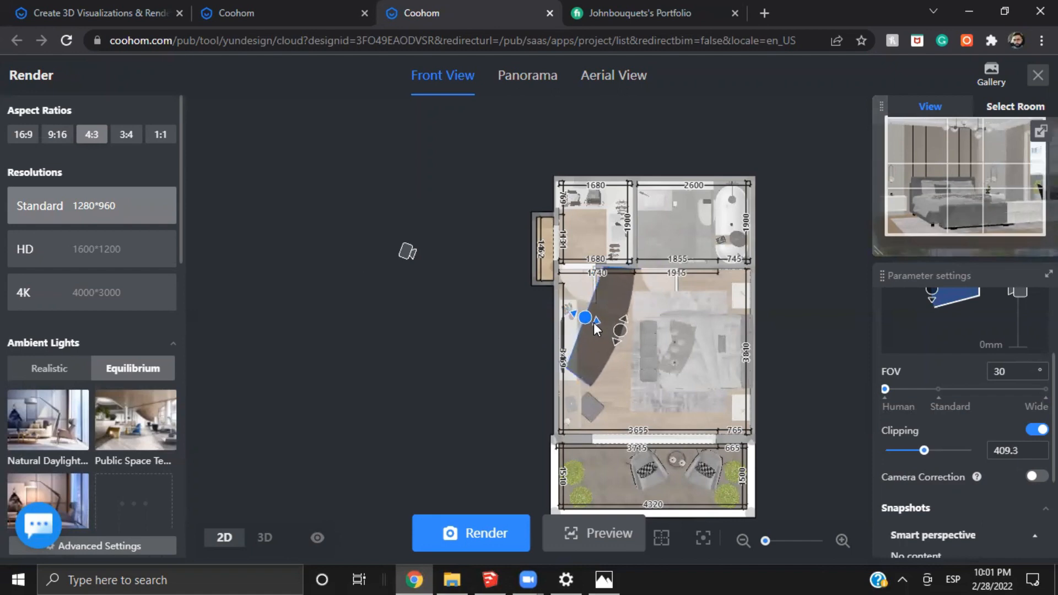
pyautogui.click(265, 538)
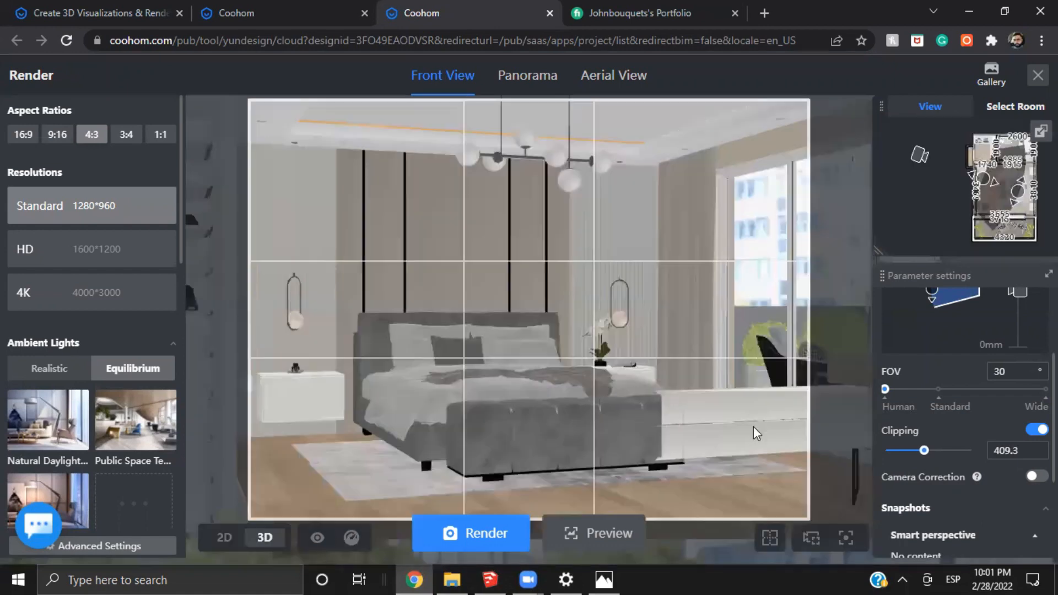
pyautogui.scroll(3, 968, 177)
pyautogui.moveTo(1000, 156); pyautogui.dragTo(936, 175)
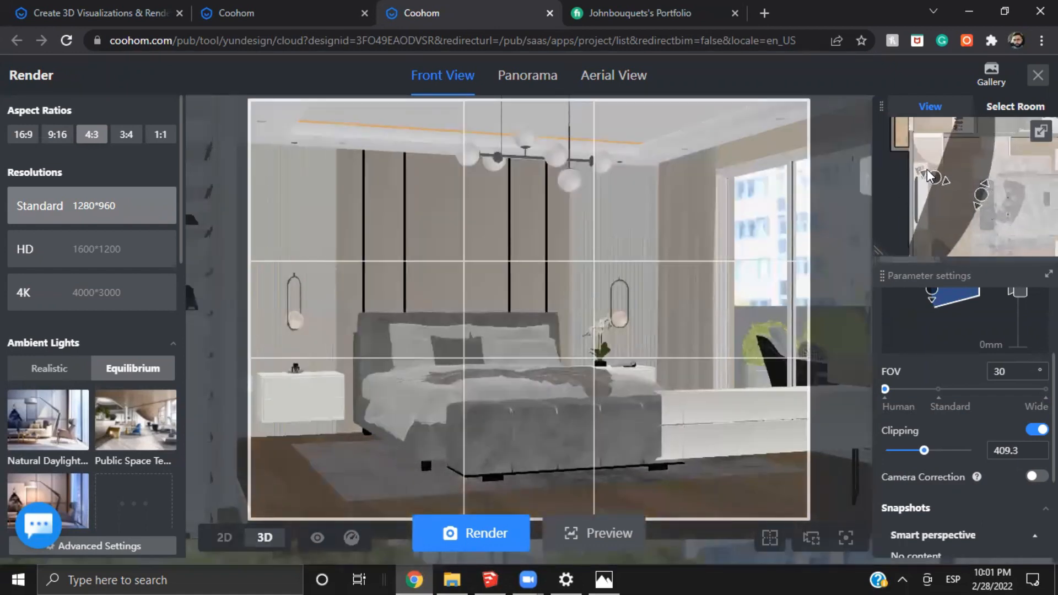
pyautogui.scroll(4, 938, 181)
pyautogui.scroll(-3, 948, 190)
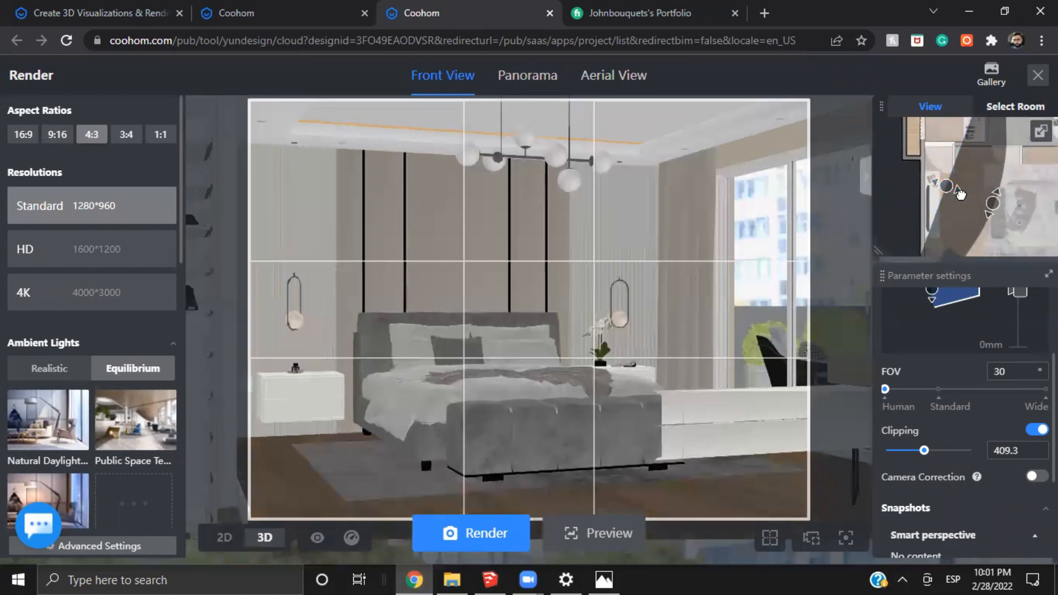
# Turn clipping off and render the wall-blocked outside view in 4:3 at Standard resolution
pyautogui.click(1035, 432)
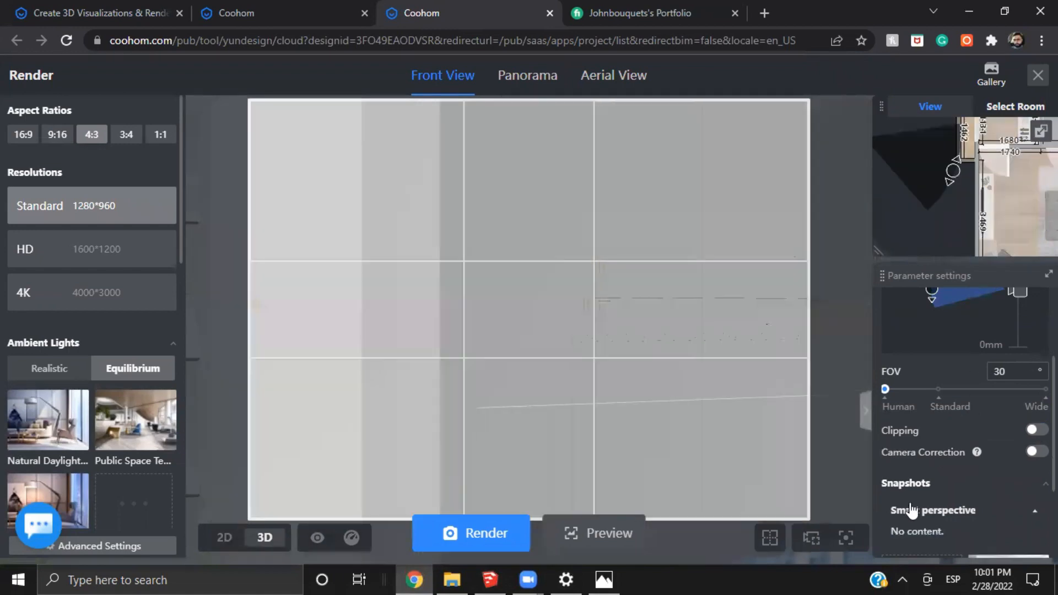
pyautogui.click(498, 544)
pyautogui.click(522, 482)
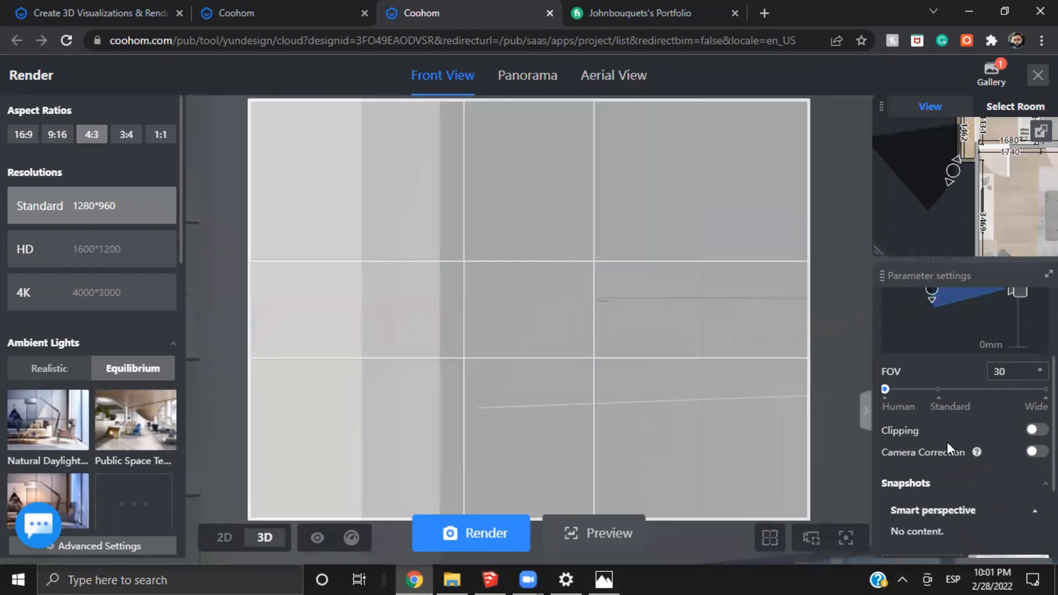
# Turn clipping on and move the clipping plane into the bedroom past the wall furniture, at 436.4
pyautogui.click(1035, 430)
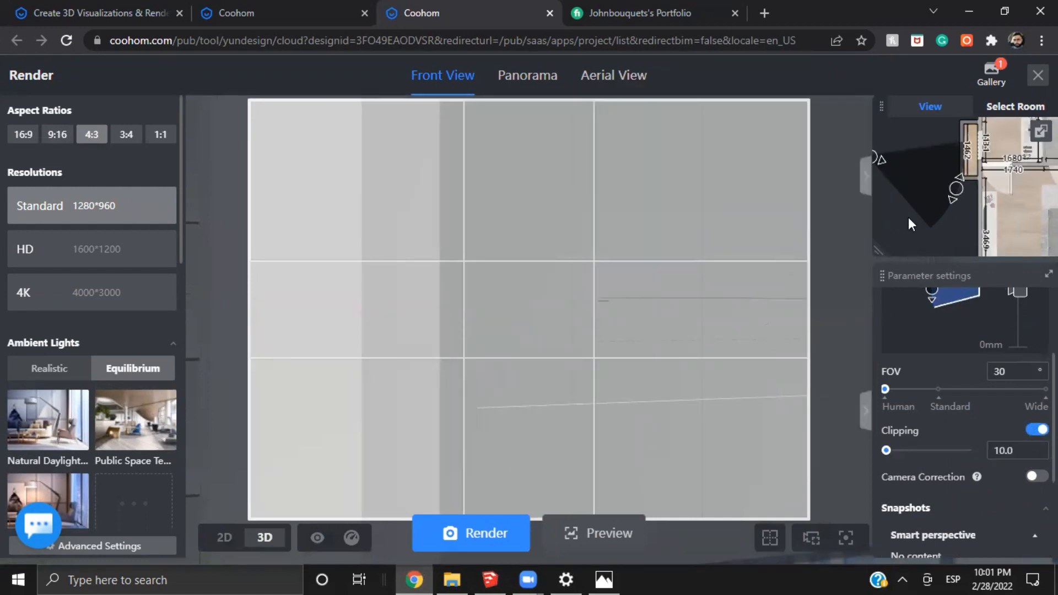
pyautogui.moveTo(881, 165)
pyautogui.mouseDown()
pyautogui.moveTo(915, 167)
pyautogui.moveTo(1023, 225)
pyautogui.moveTo(1015, 207)
pyautogui.moveTo(981, 218)
pyautogui.moveTo(1001, 223)
pyautogui.moveTo(949, 209)
pyautogui.mouseUp()
pyautogui.scroll(2, 983, 225)
pyautogui.scroll(2, 949, 209)
pyautogui.scroll(1, 949, 213)
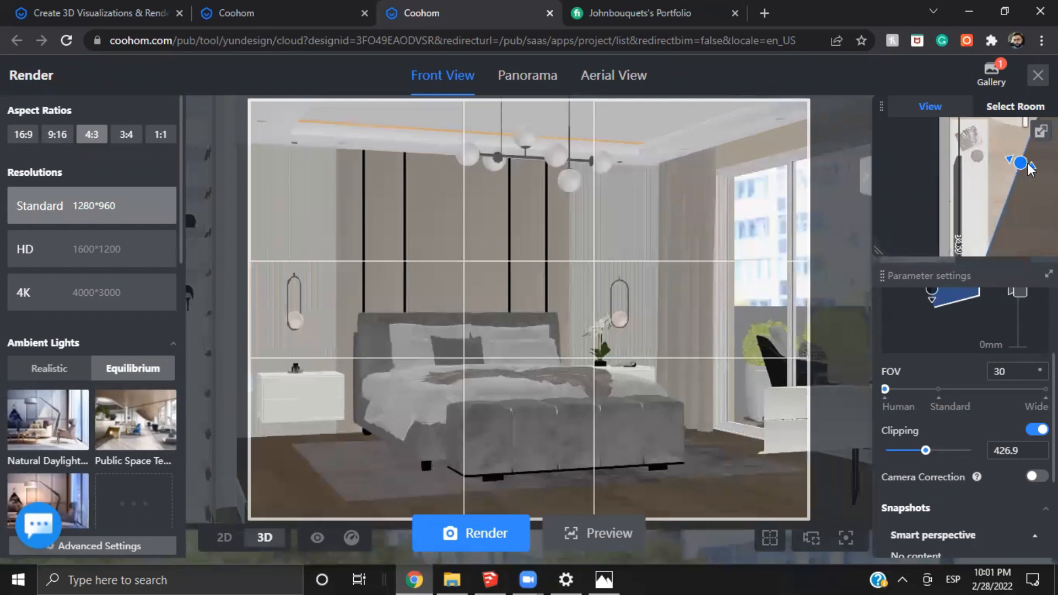
pyautogui.moveTo(1029, 169); pyautogui.dragTo(1038, 172)
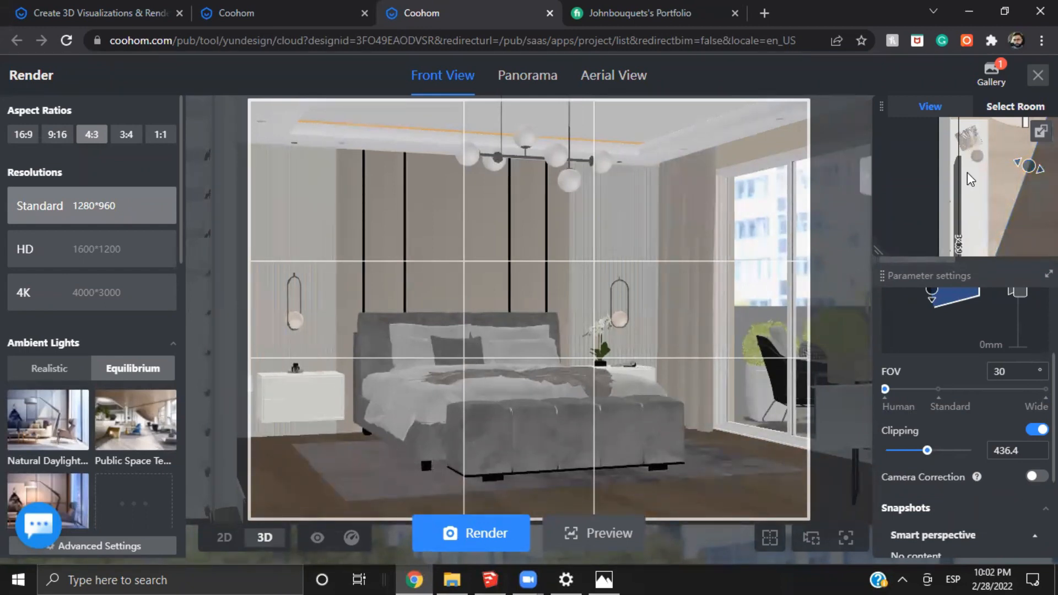
# Render the clipped bedroom view in 4:3 at Standard 1280*960 resolution
pyautogui.scroll(-5, 965, 180)
pyautogui.moveTo(936, 215); pyautogui.dragTo(919, 219)
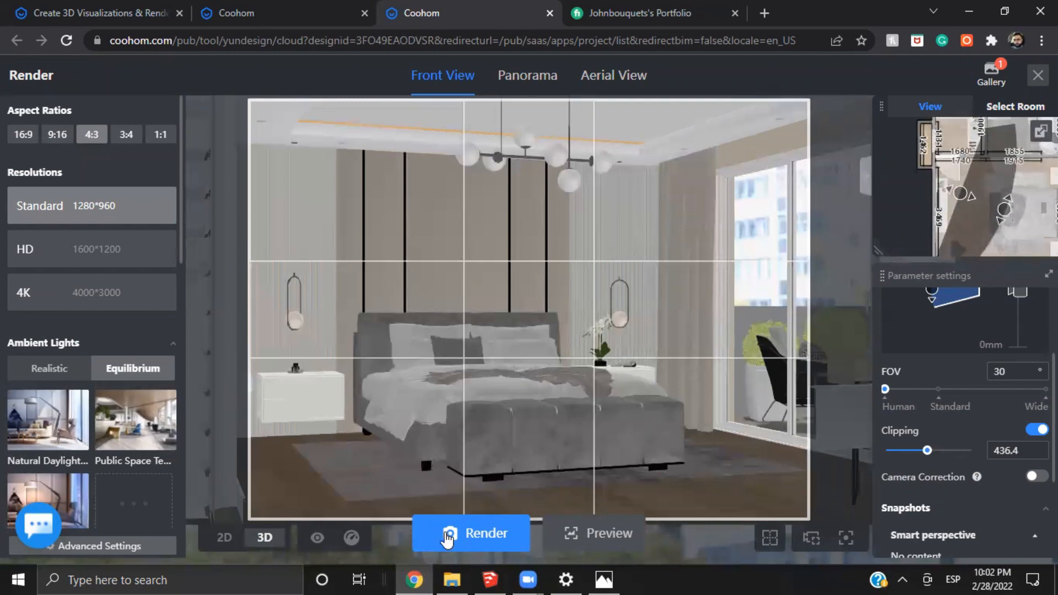
pyautogui.click(446, 531)
pyautogui.click(517, 488)
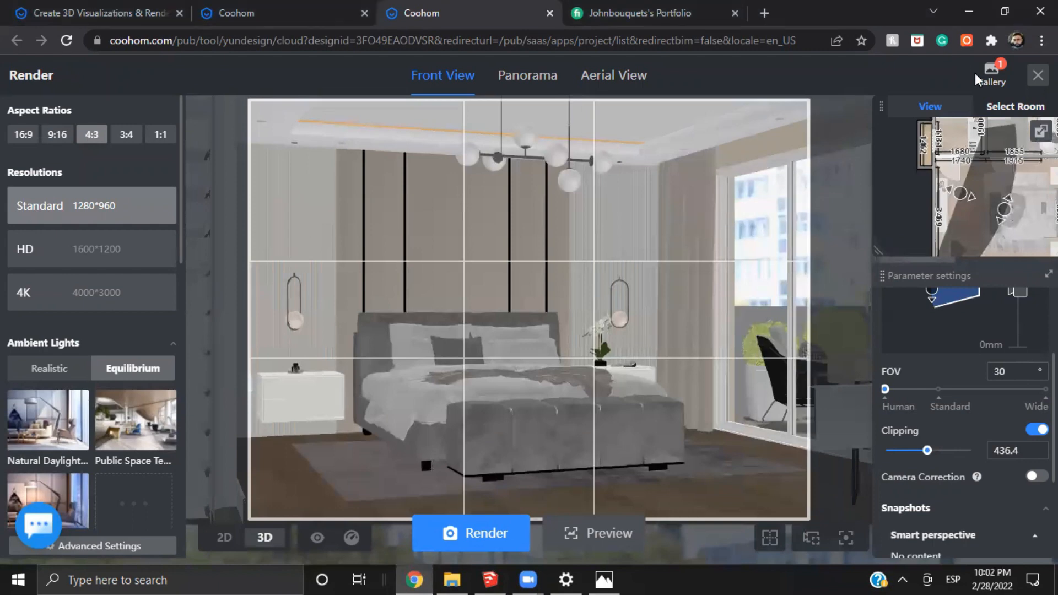
pyautogui.moveTo(1000, 82)
pyautogui.scroll(2, 883, 218)
pyautogui.scroll(2, 883, 218)
# Launch GIMP 2.10.20 from the Windows search
pyautogui.click(199, 576)
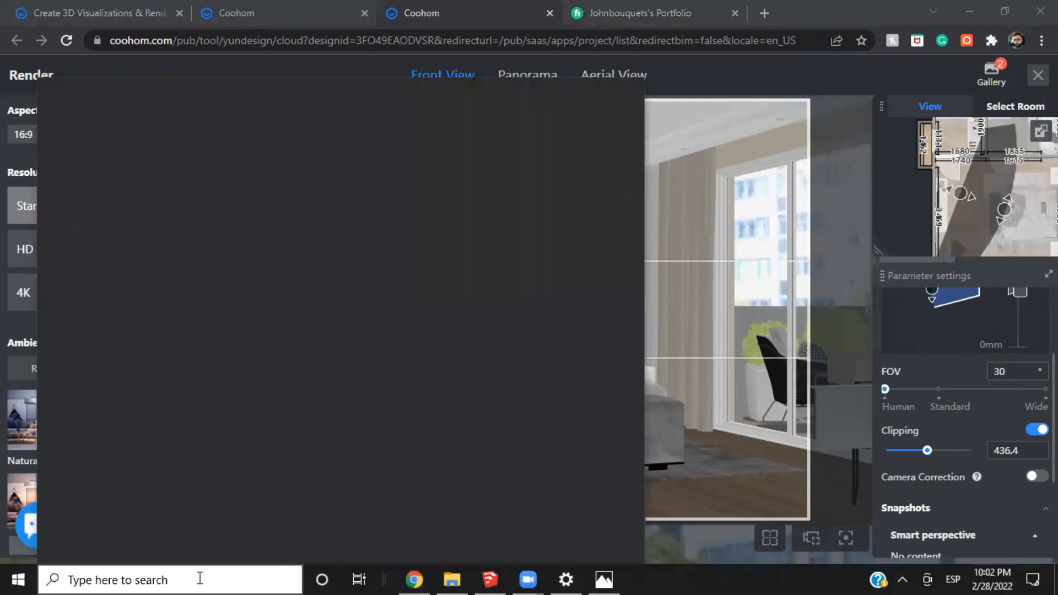
pyautogui.write('gim')
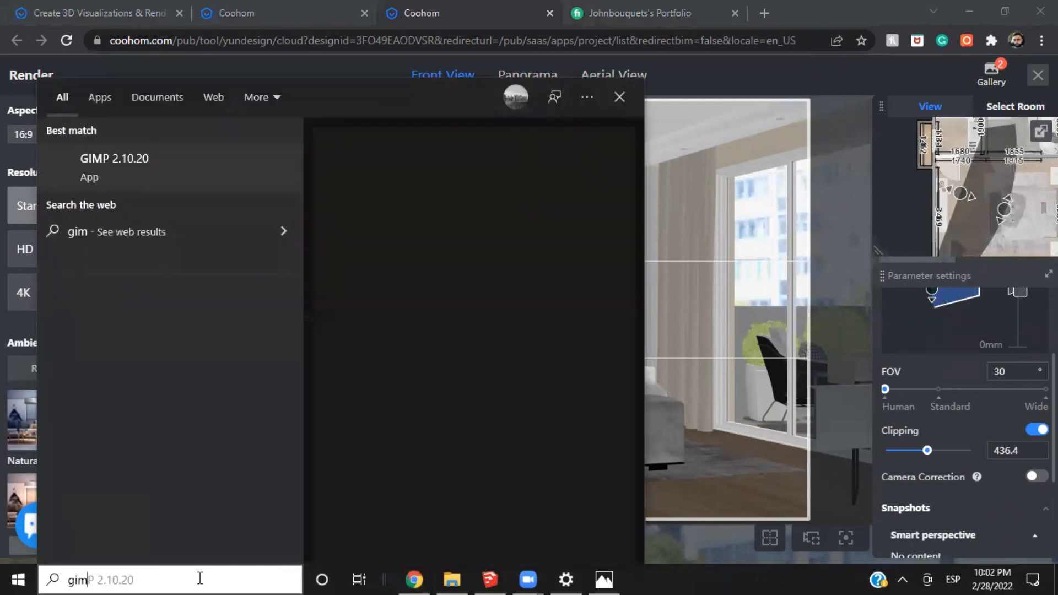
pyautogui.write('p')
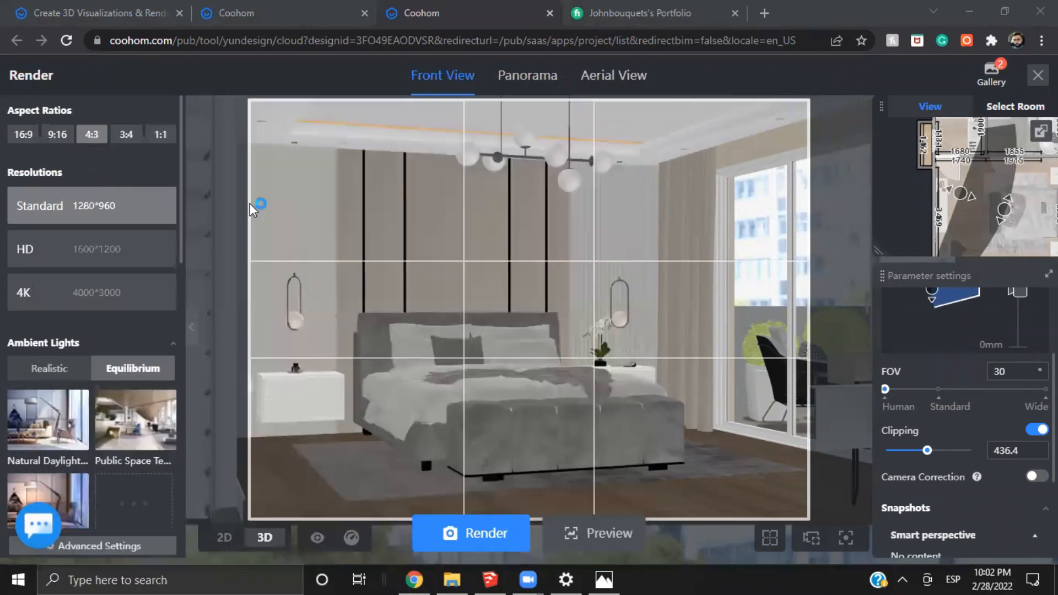
pyautogui.click(97, 168)
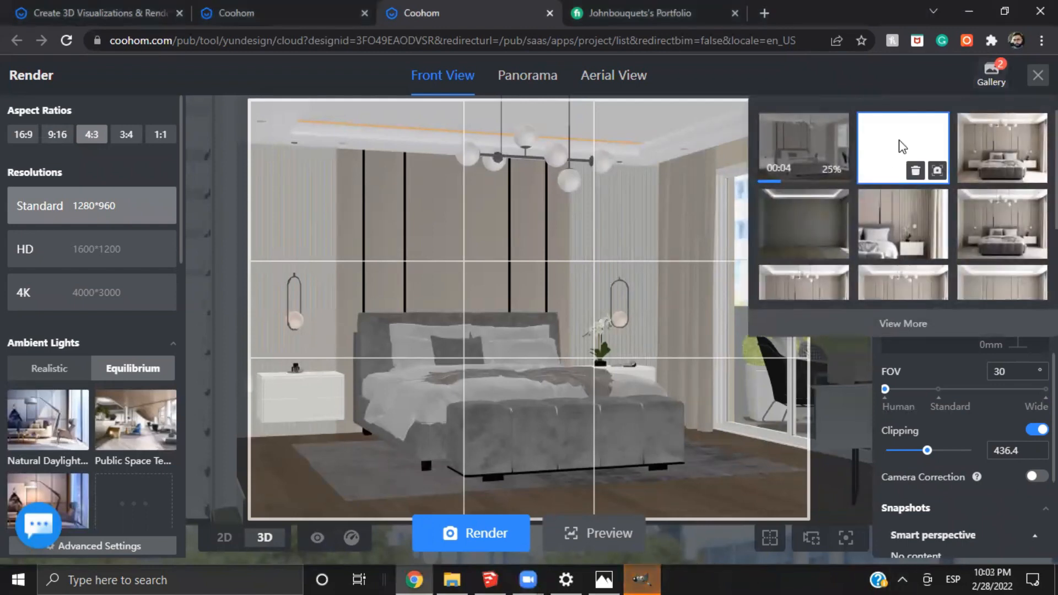
# Open the unclipped and clipped renders in the gallery and examine the clipped one's terrace door edge up close
pyautogui.click(887, 155)
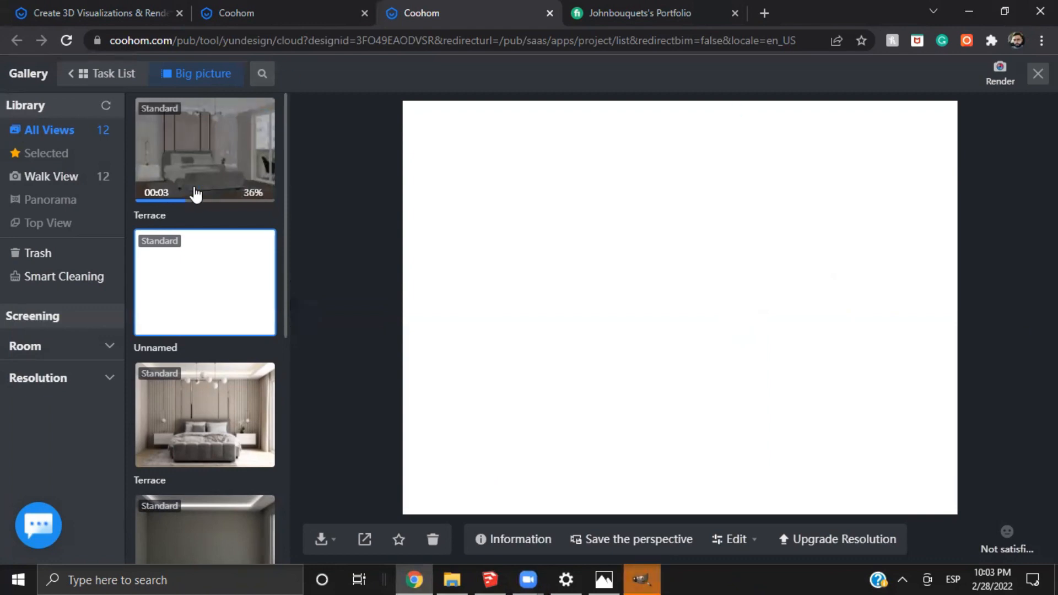
pyautogui.click(226, 177)
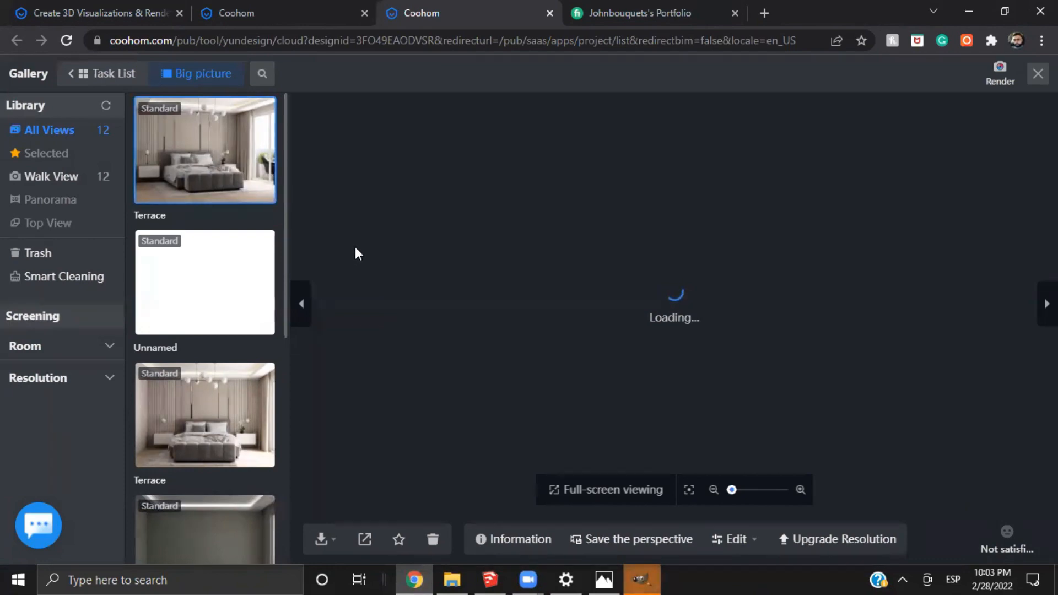
pyautogui.scroll(3, 615, 409)
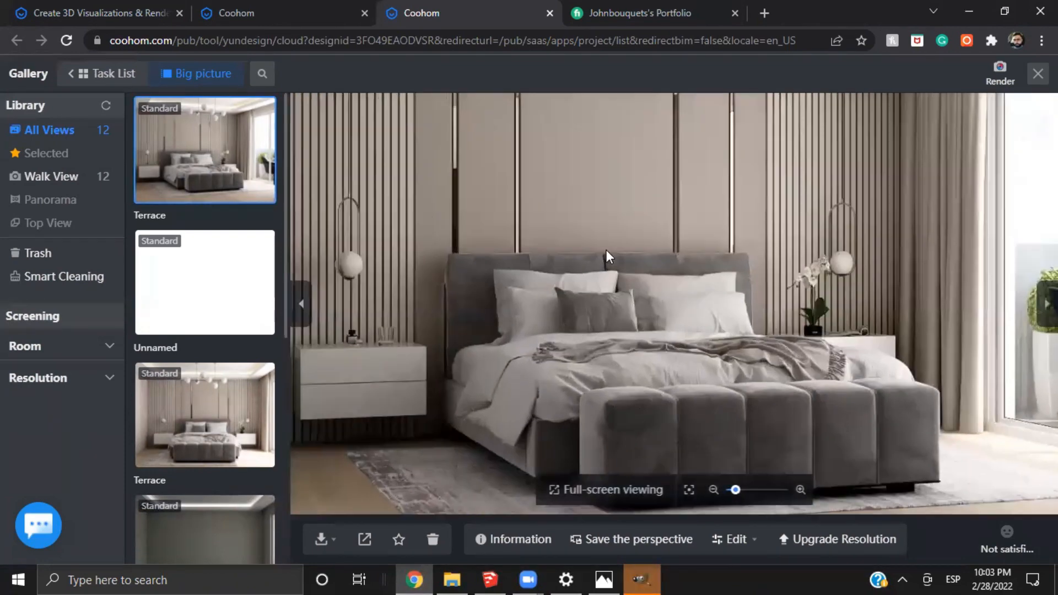
pyautogui.moveTo(606, 250); pyautogui.dragTo(770, 322)
pyautogui.scroll(2, 770, 322)
pyautogui.scroll(3, 770, 322)
pyautogui.scroll(3, 840, 391)
pyautogui.moveTo(840, 391); pyautogui.dragTo(740, 293)
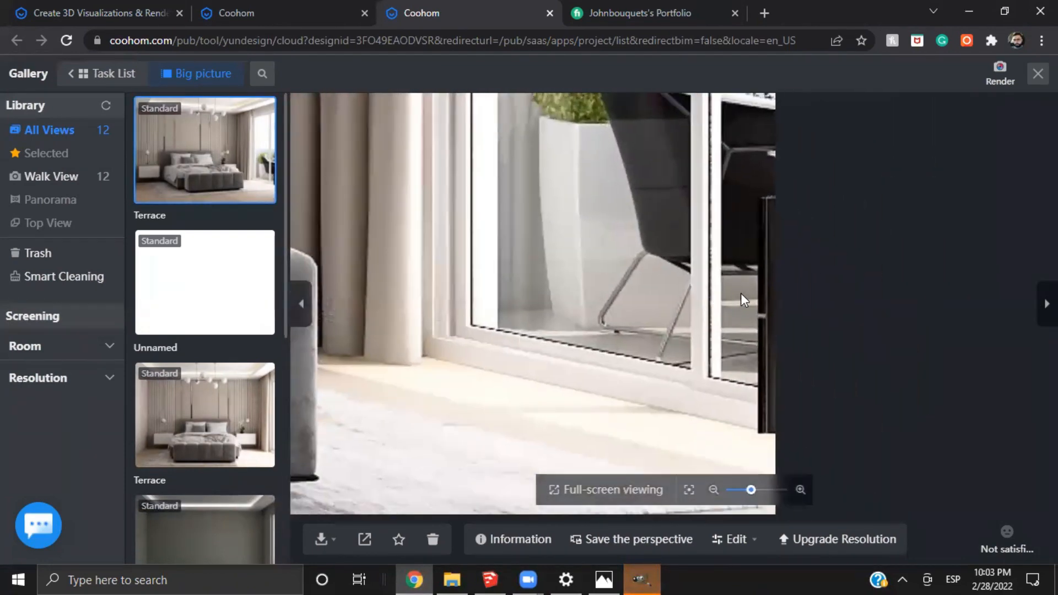
pyautogui.scroll(2, 741, 293)
pyautogui.scroll(2, 752, 239)
pyautogui.moveTo(765, 241); pyautogui.dragTo(722, 204)
pyautogui.scroll(1, 751, 239)
pyautogui.scroll(1, 711, 277)
pyautogui.scroll(1, 704, 177)
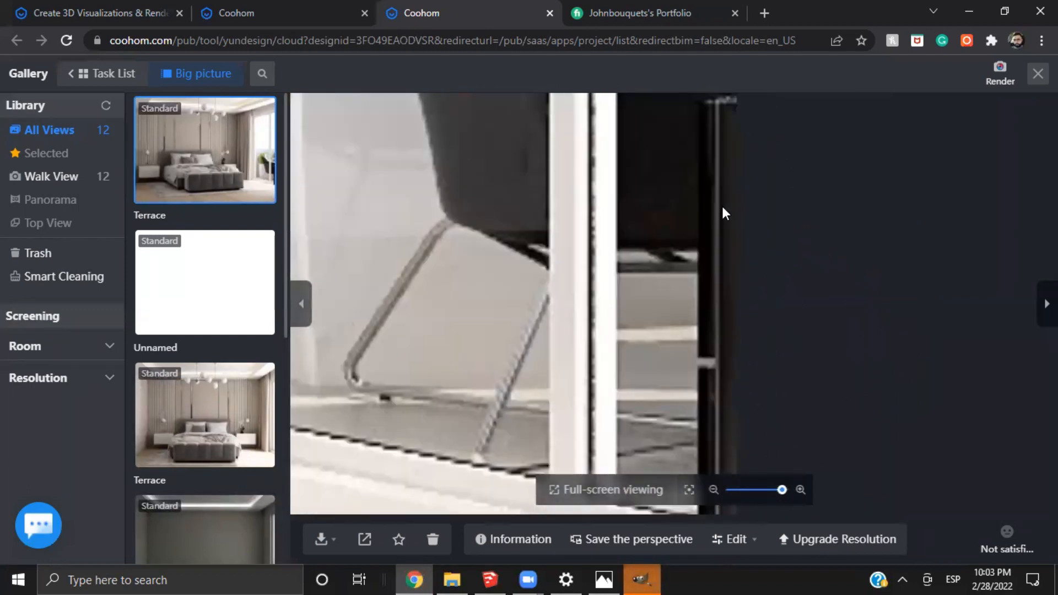
pyautogui.scroll(-1, 722, 209)
pyautogui.moveTo(679, 247); pyautogui.dragTo(723, 184)
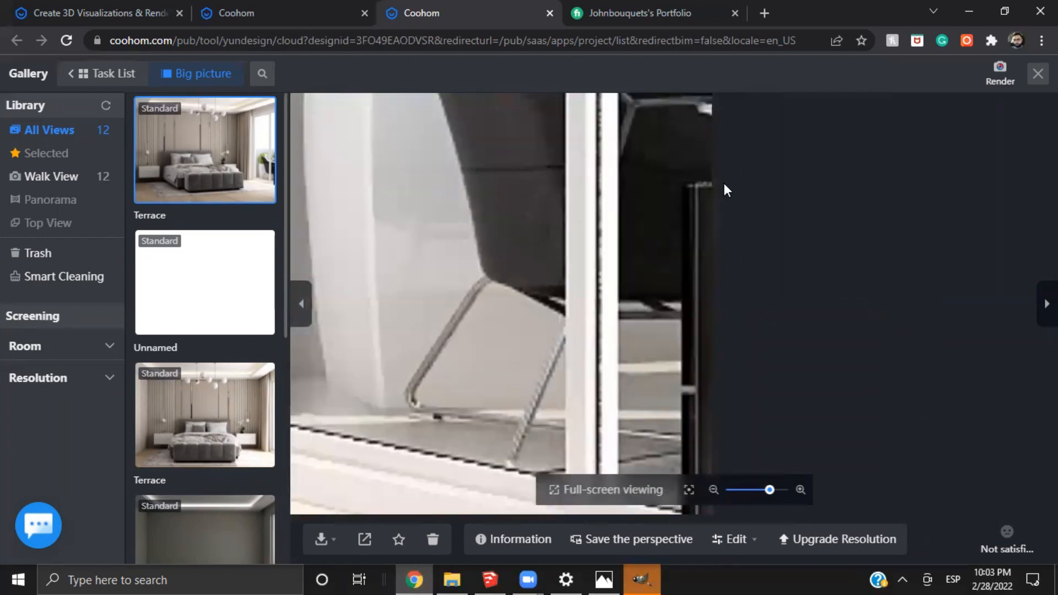
# Examine the bench, bed, headboard wall and overall composition of the clipped bedroom render, and return to the render setup
pyautogui.moveTo(639, 251); pyautogui.dragTo(908, 238)
pyautogui.moveTo(358, 397); pyautogui.dragTo(804, 325)
pyautogui.moveTo(485, 274); pyautogui.dragTo(683, 352)
pyautogui.scroll(-2, 474, 243)
pyautogui.moveTo(389, 183); pyautogui.dragTo(637, 303)
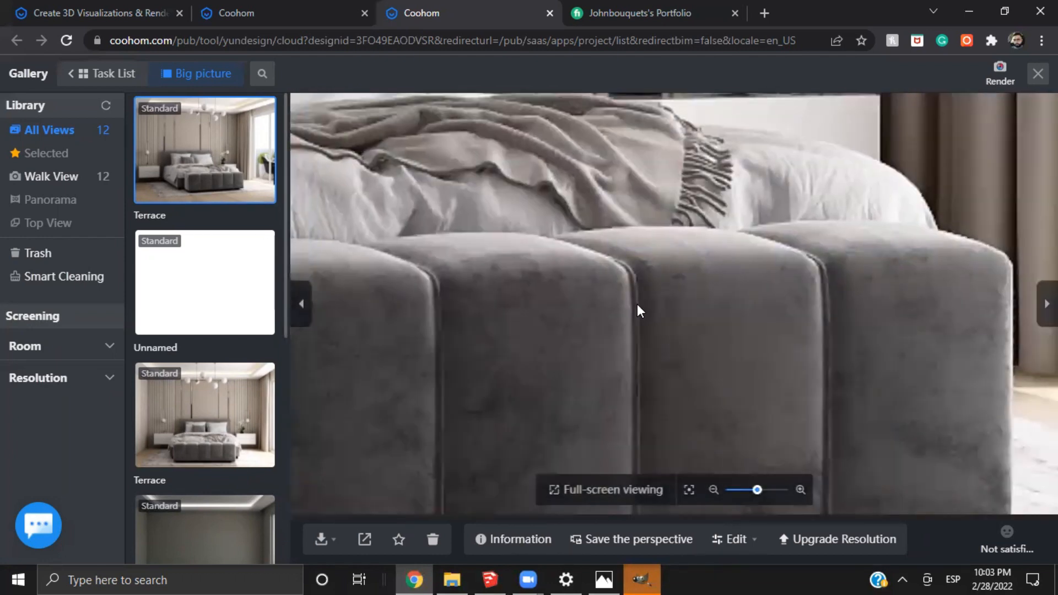
pyautogui.scroll(-3, 639, 295)
pyautogui.scroll(-2, 675, 195)
pyautogui.moveTo(606, 251); pyautogui.dragTo(778, 354)
pyautogui.scroll(2, 455, 318)
pyautogui.moveTo(535, 212); pyautogui.dragTo(565, 290)
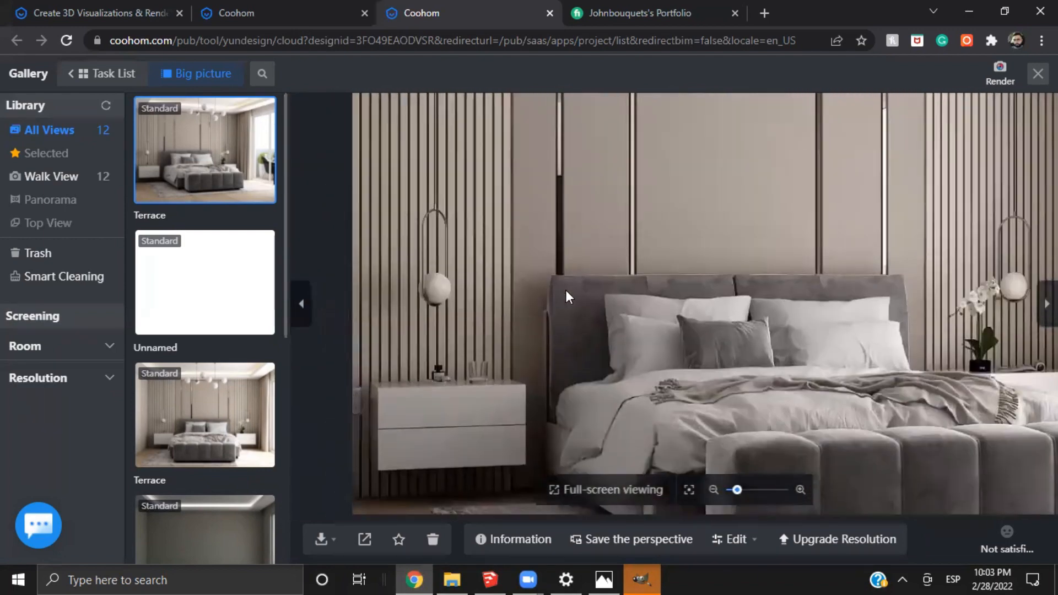
pyautogui.moveTo(589, 212); pyautogui.dragTo(530, 320)
pyautogui.scroll(-3, 702, 289)
pyautogui.scroll(-1, 683, 348)
pyautogui.moveTo(739, 323); pyautogui.dragTo(632, 324)
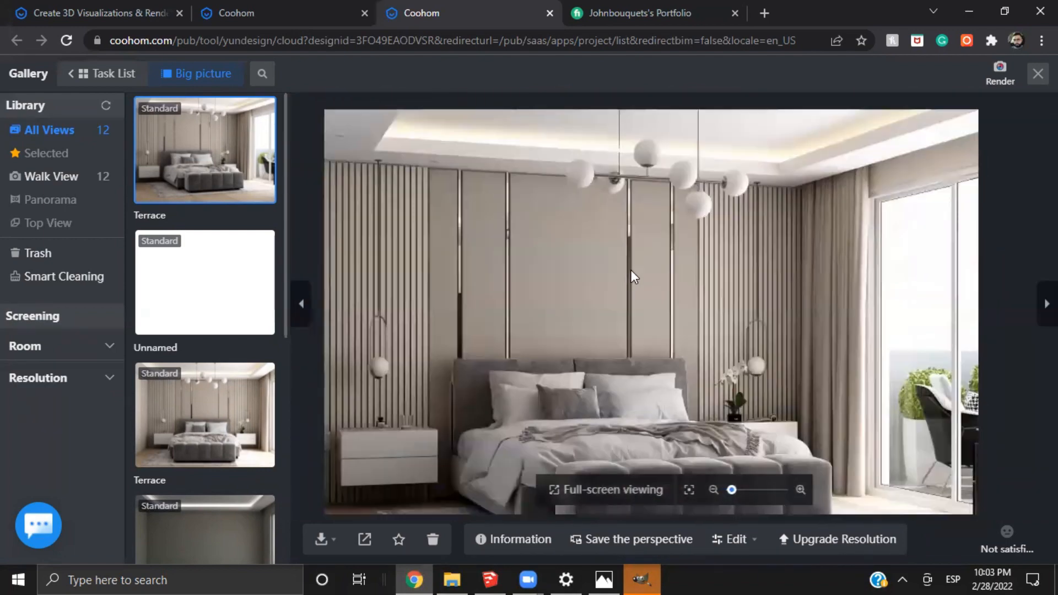
pyautogui.scroll(-2, 630, 270)
pyautogui.moveTo(716, 343); pyautogui.dragTo(666, 273)
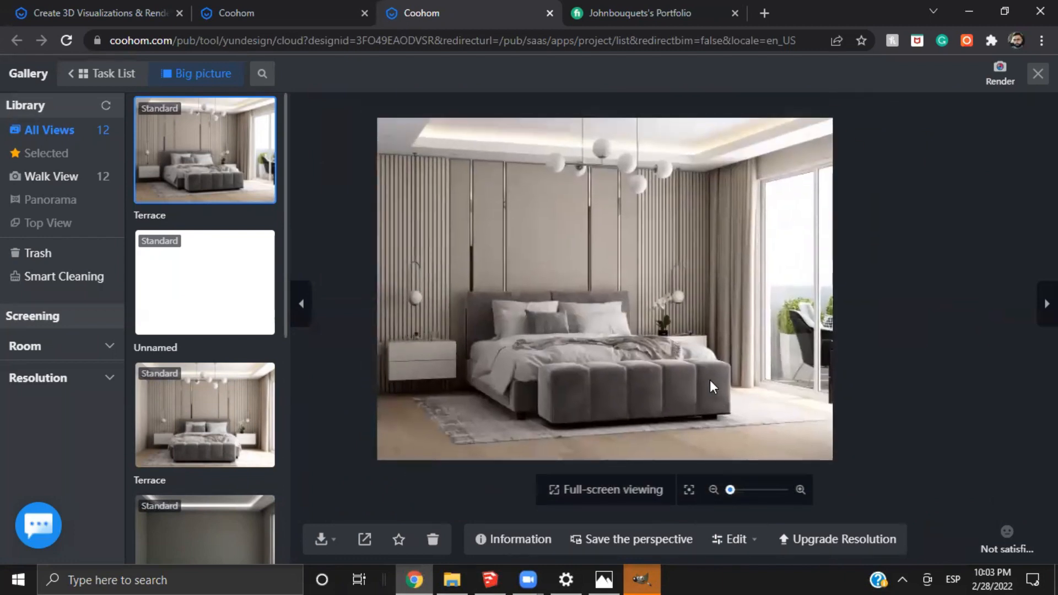
pyautogui.scroll(1, 505, 385)
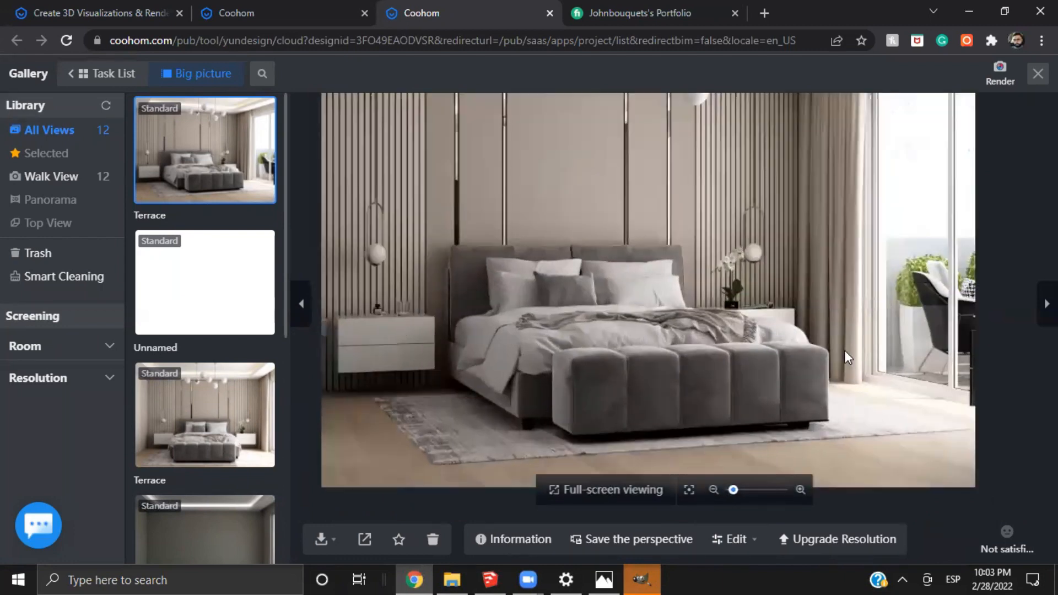
pyautogui.moveTo(845, 351); pyautogui.dragTo(684, 334)
pyautogui.click(999, 73)
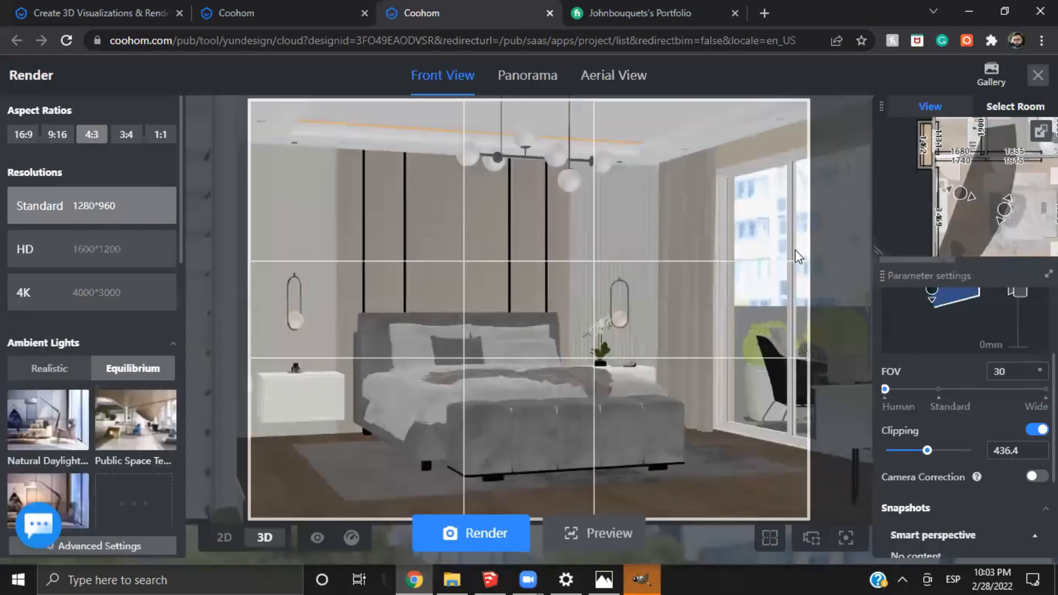
# Frame the bedroom's desk and chair beside the TV in a 3:4 view and turn clipping off
pyautogui.click(131, 137)
pyautogui.moveTo(727, 413); pyautogui.dragTo(601, 391)
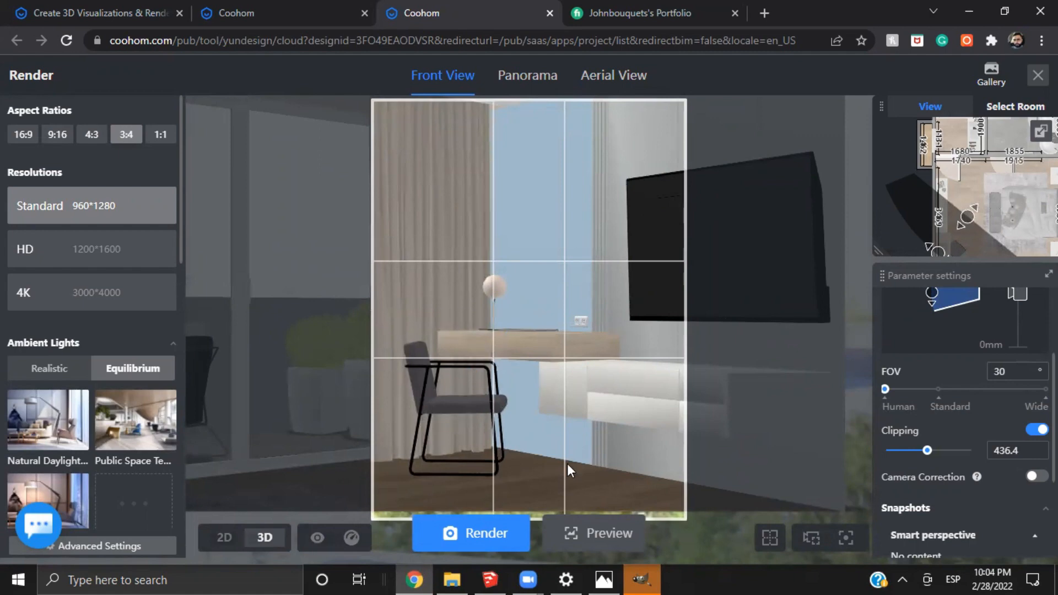
pyautogui.scroll(1, 484, 356)
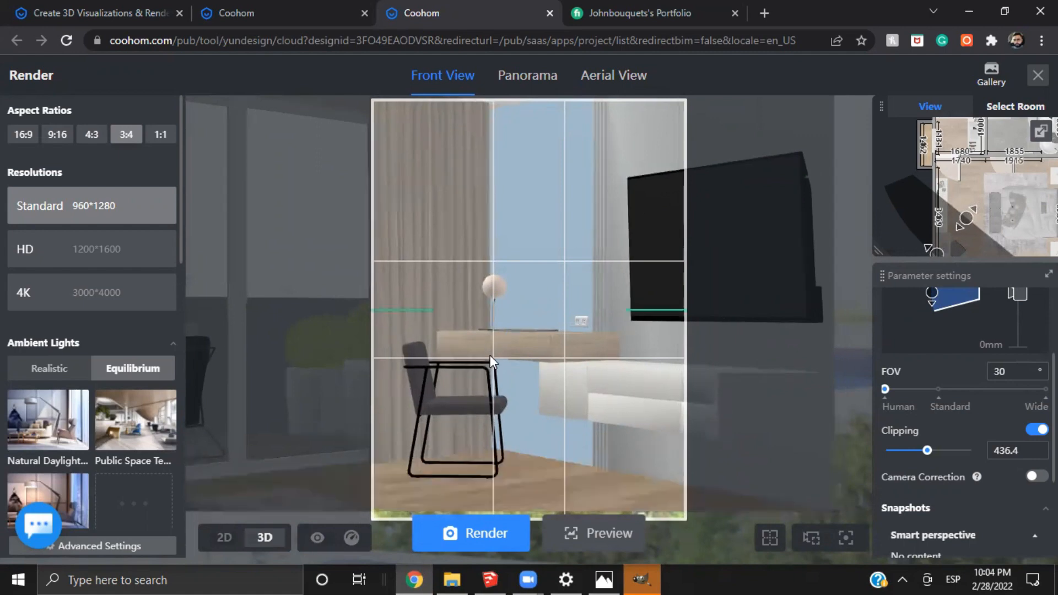
pyautogui.scroll(-3, 949, 167)
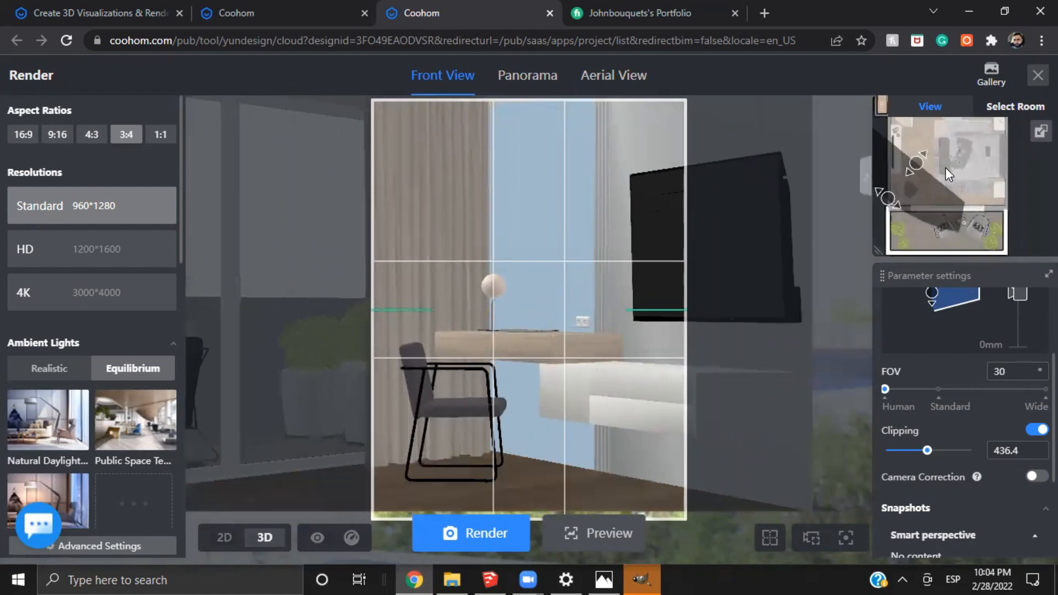
pyautogui.scroll(-2, 971, 184)
pyautogui.moveTo(933, 203); pyautogui.dragTo(897, 235)
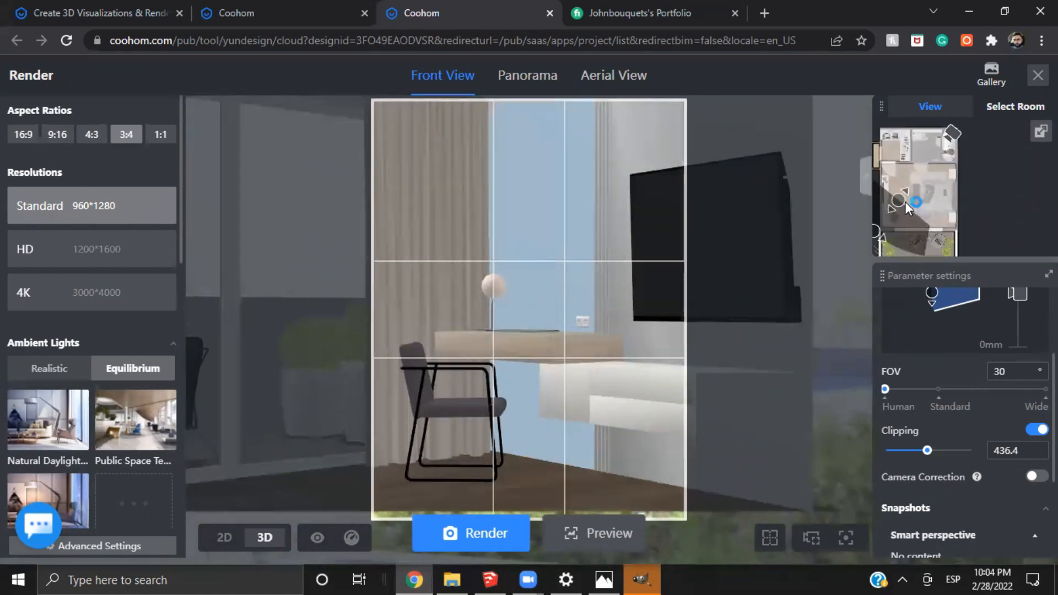
pyautogui.click(1036, 429)
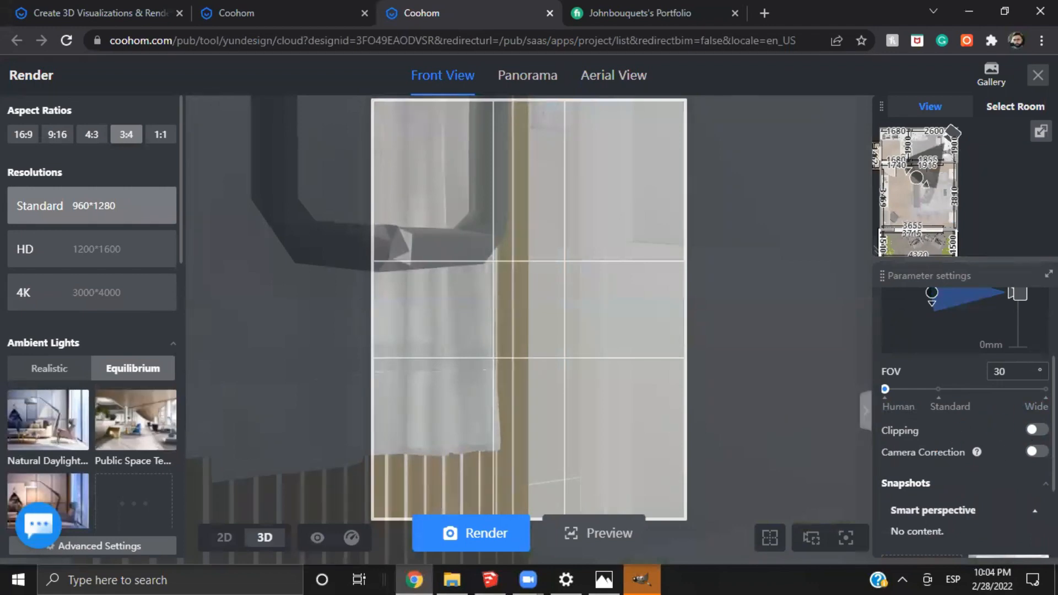
# Turn clipping on for the desk and chair view, set the clipping distance to about 400, and render it at Standard 960*1280
pyautogui.click(1035, 430)
pyautogui.scroll(3, 1001, 148)
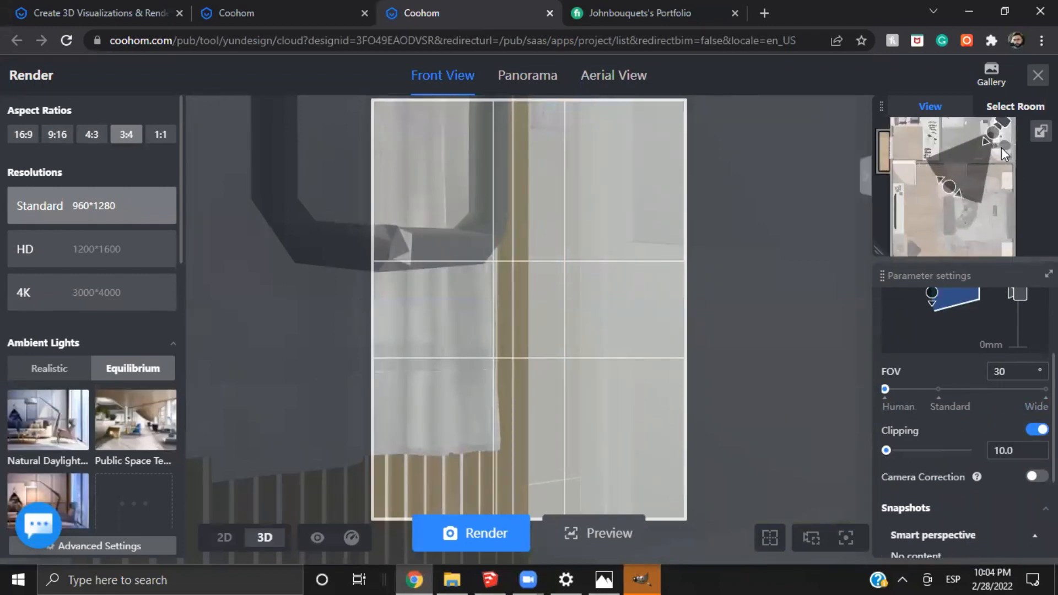
pyautogui.moveTo(992, 134); pyautogui.dragTo(1028, 147)
pyautogui.scroll(3, 980, 188)
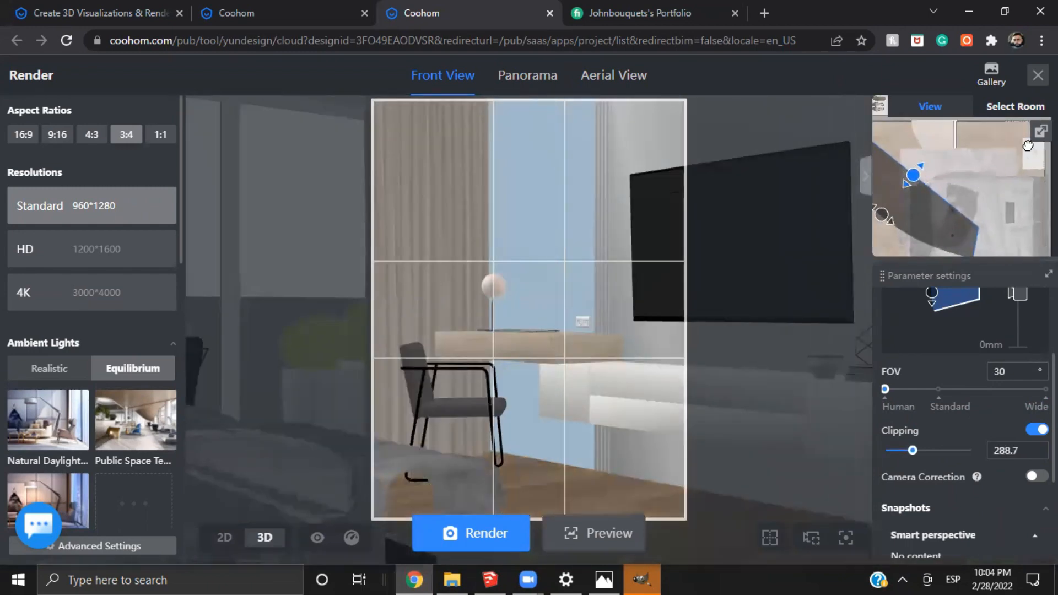
pyautogui.moveTo(964, 137); pyautogui.dragTo(927, 179)
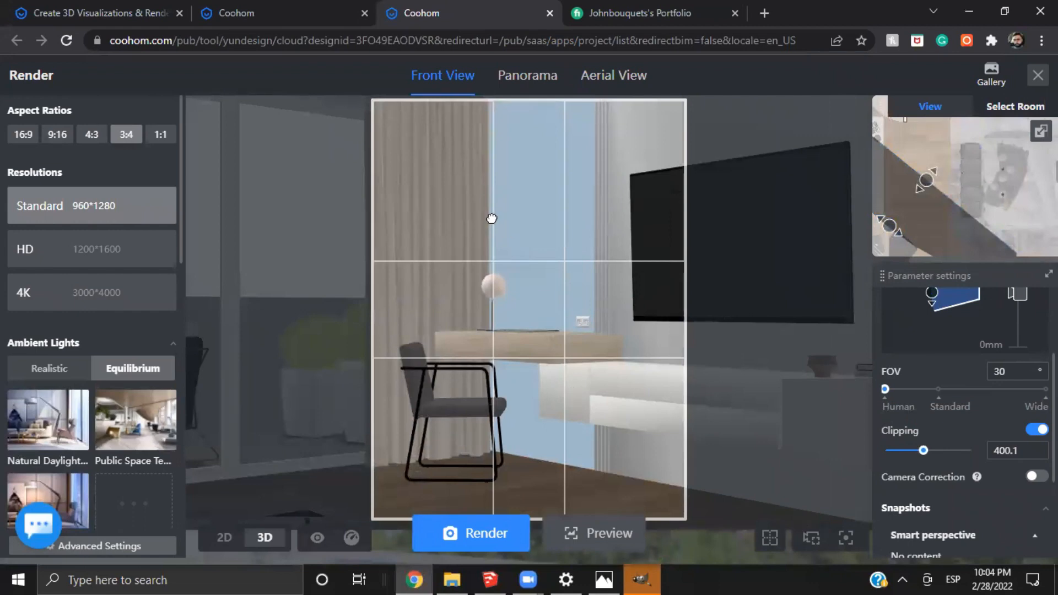
pyautogui.click(502, 527)
pyautogui.click(527, 484)
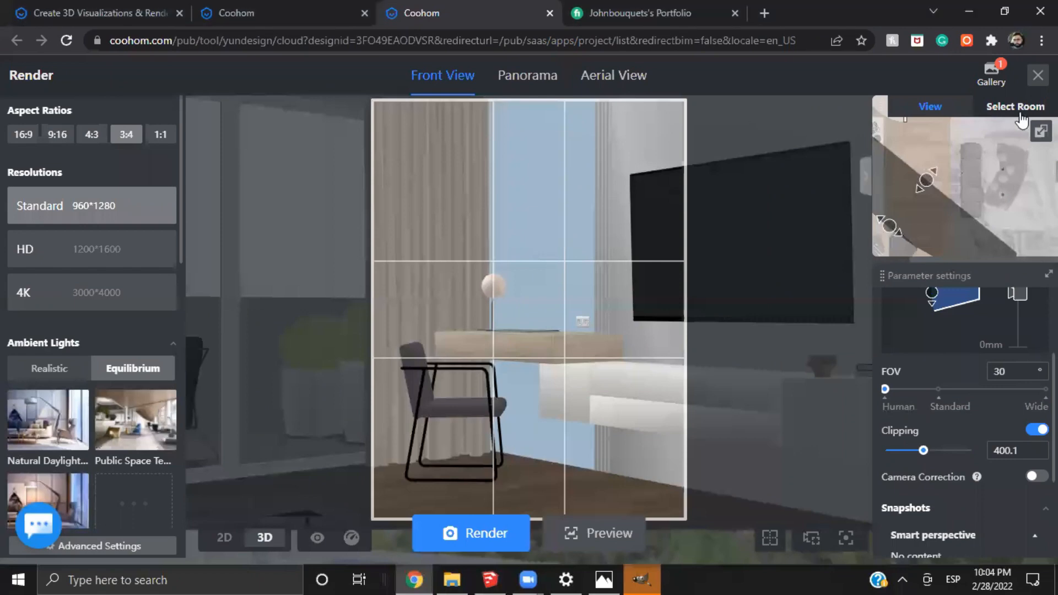
# Open the front-on 4K bedroom render with the bed centred in the gallery and download its original image
pyautogui.click(991, 77)
pyautogui.click(995, 78)
pyautogui.scroll(-6, 206, 317)
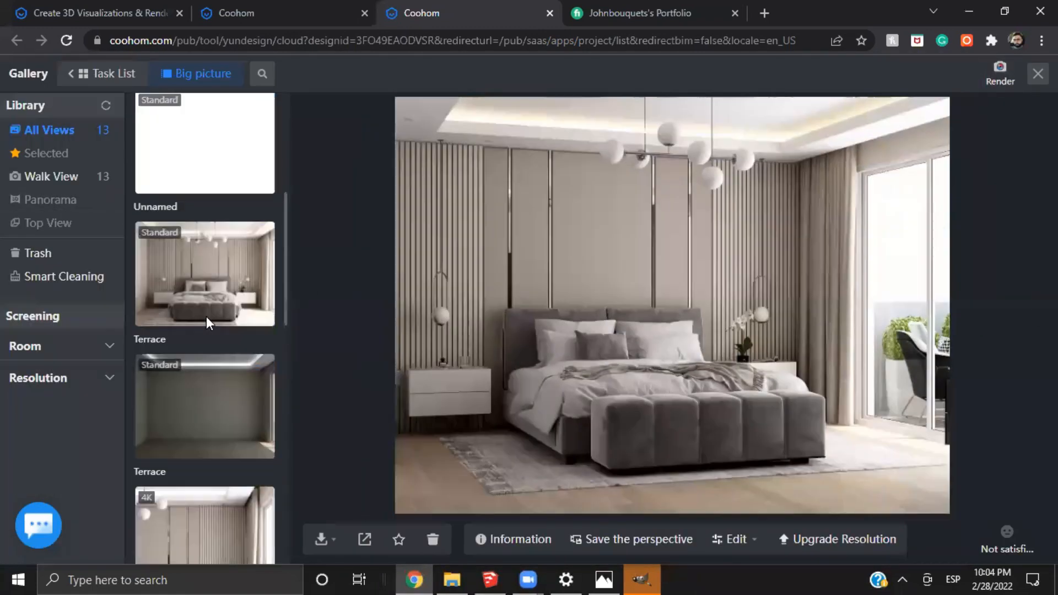
pyautogui.scroll(-2, 208, 406)
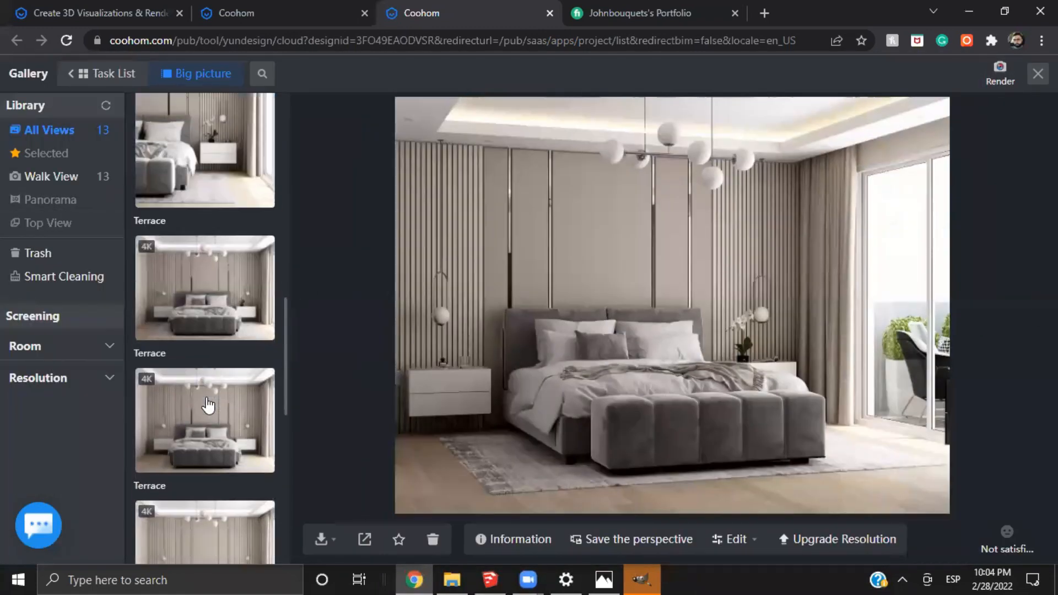
pyautogui.click(229, 306)
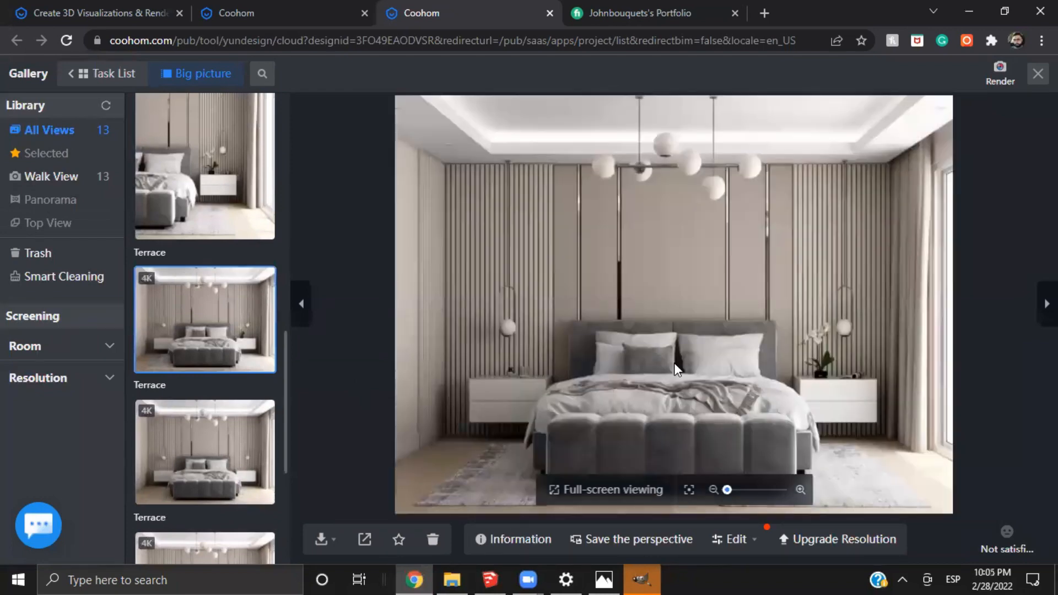
pyautogui.scroll(3, 673, 363)
pyautogui.scroll(-3, 634, 361)
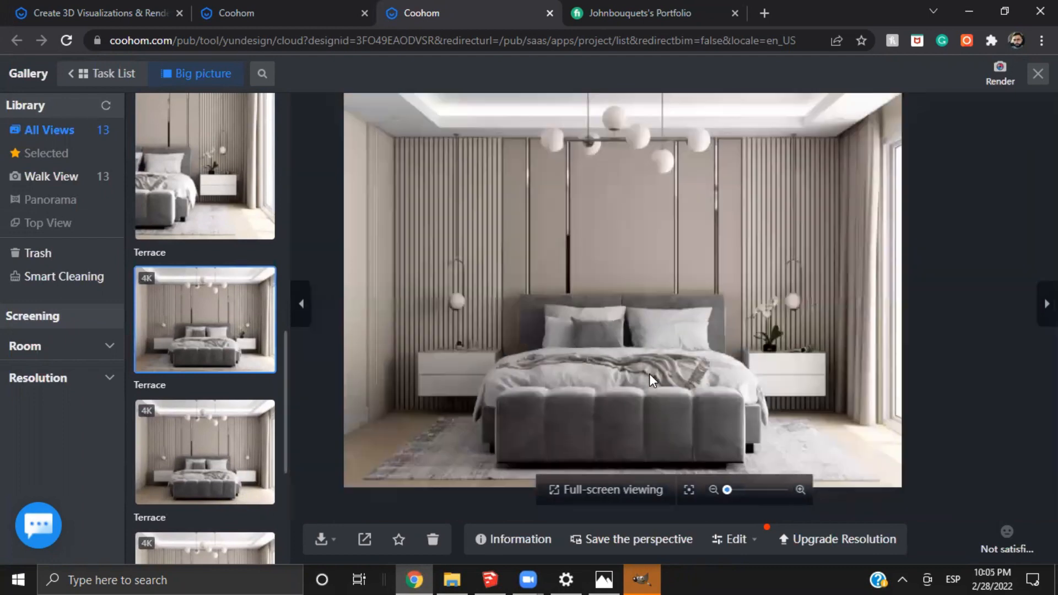
pyautogui.moveTo(326, 545)
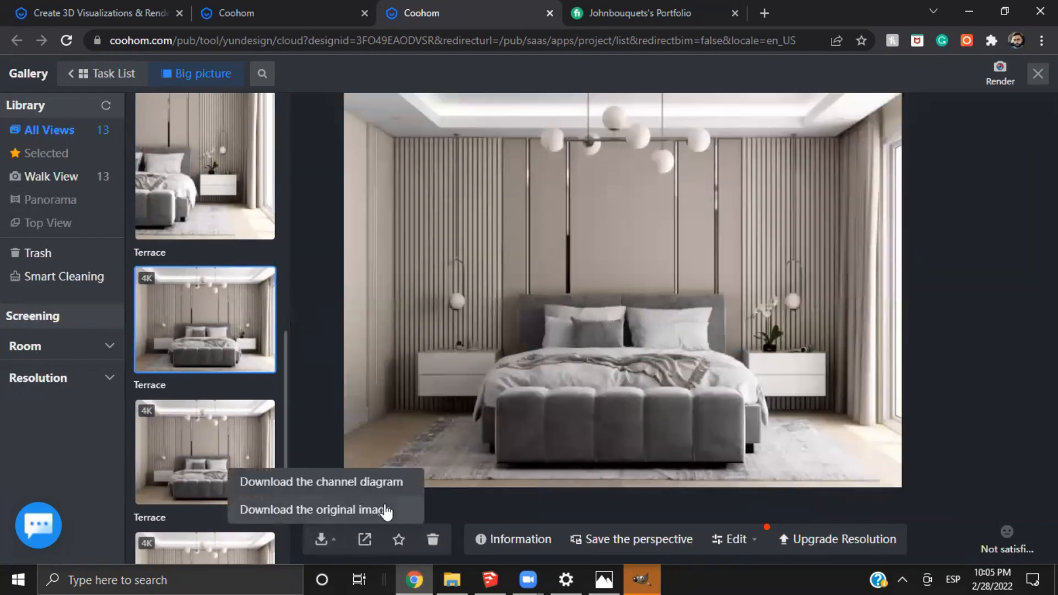
pyautogui.click(360, 516)
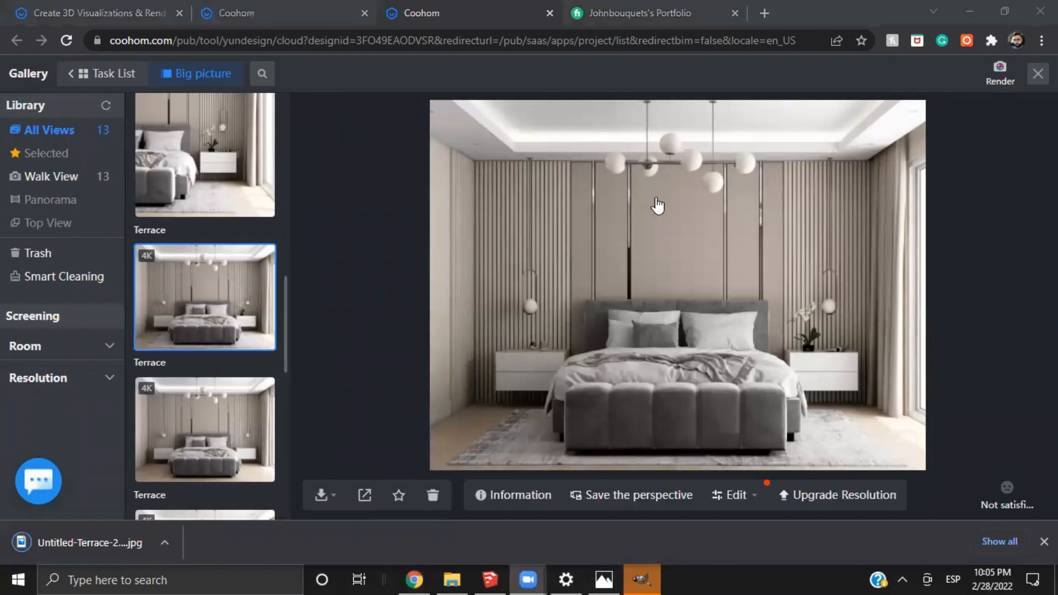
# Switch to GIMP and open Untitled-Terrace-20220228-220507.jpg from the Downloads folder, converting its colour profile to GIMP built-in sRGB
pyautogui.click(644, 579)
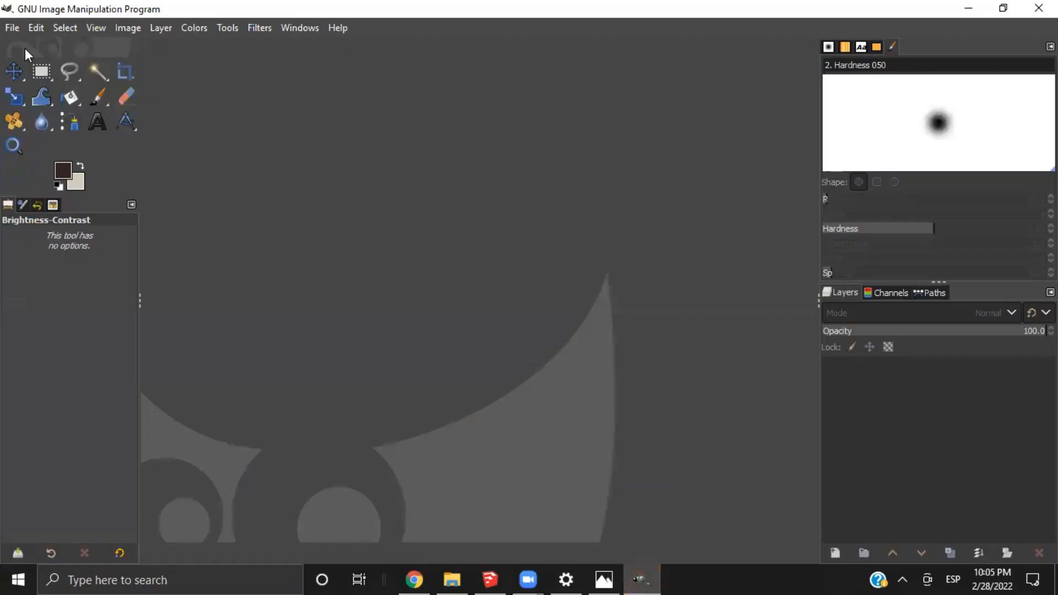
pyautogui.click(11, 29)
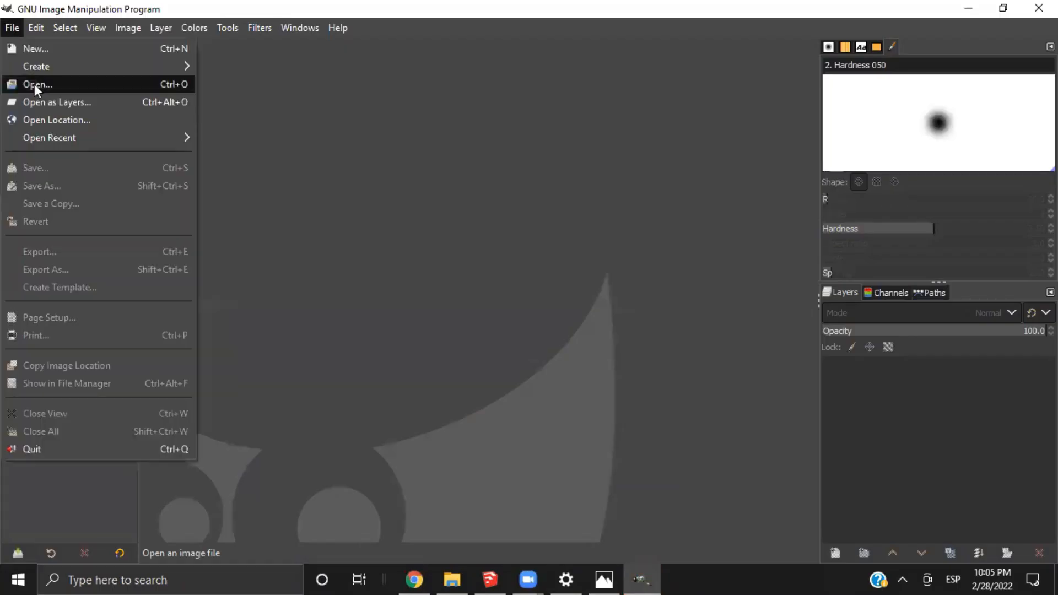
pyautogui.click(34, 85)
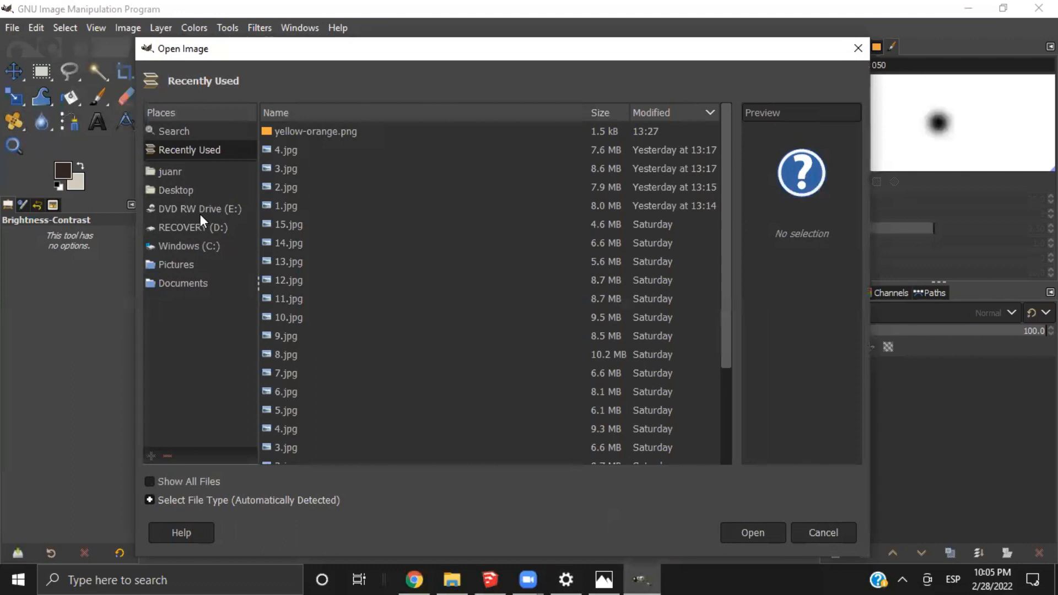
pyautogui.click(194, 171)
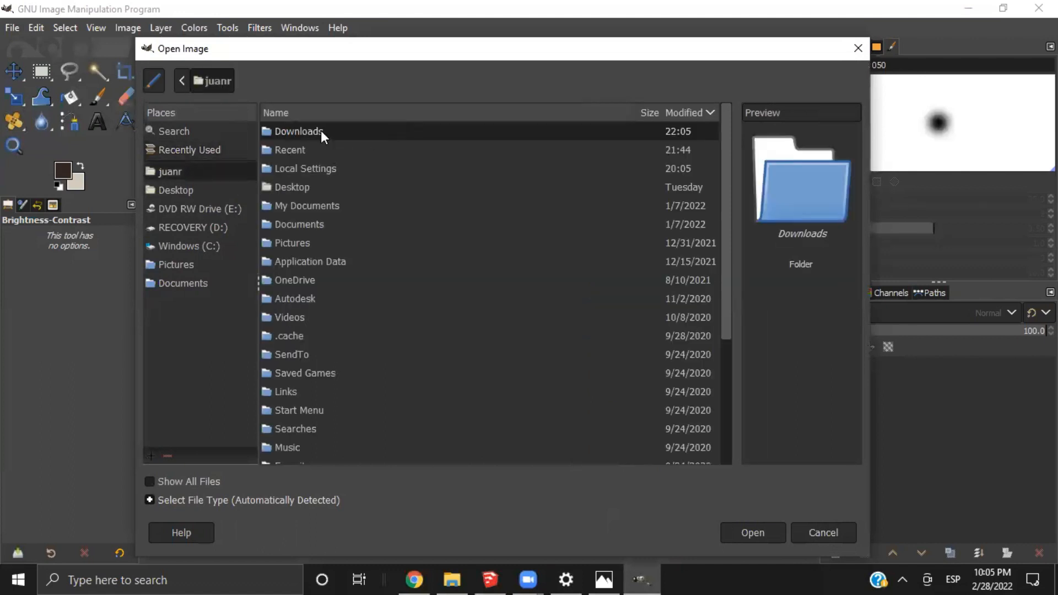
pyautogui.doubleClick(321, 131)
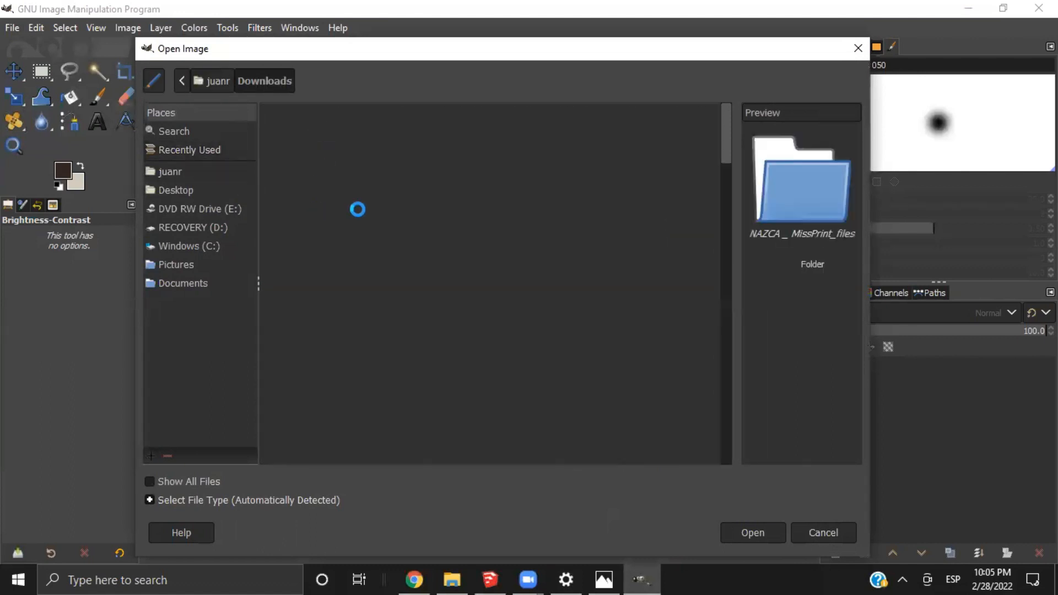
pyautogui.click(362, 153)
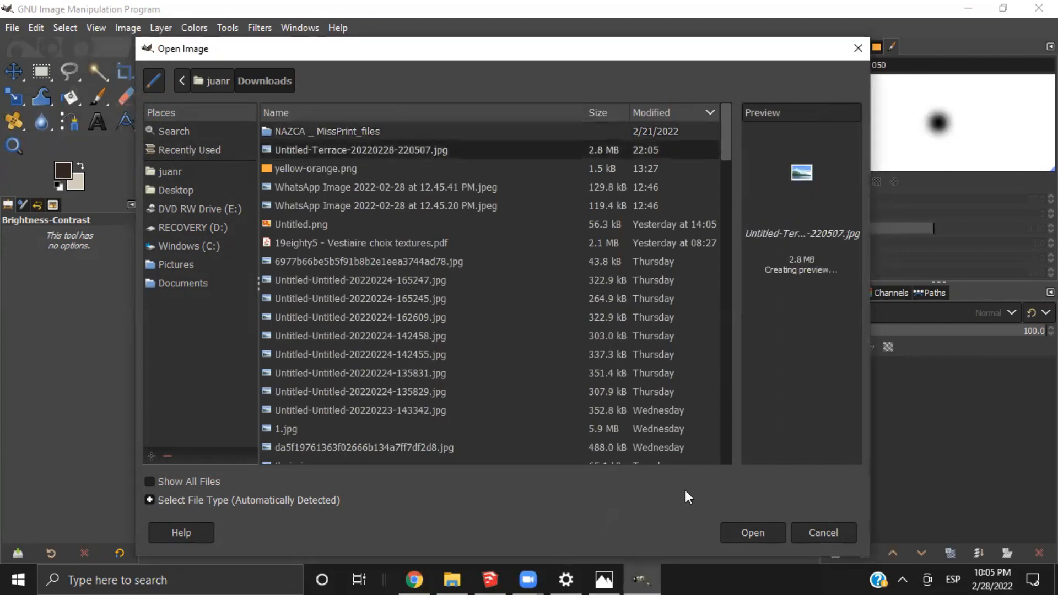
pyautogui.click(755, 532)
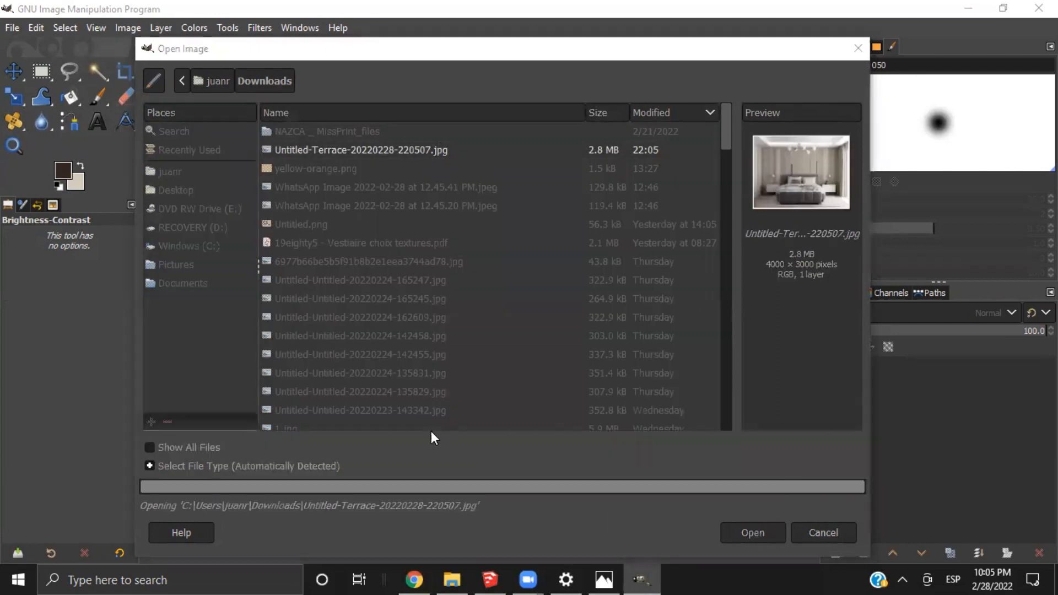
pyautogui.click(393, 311)
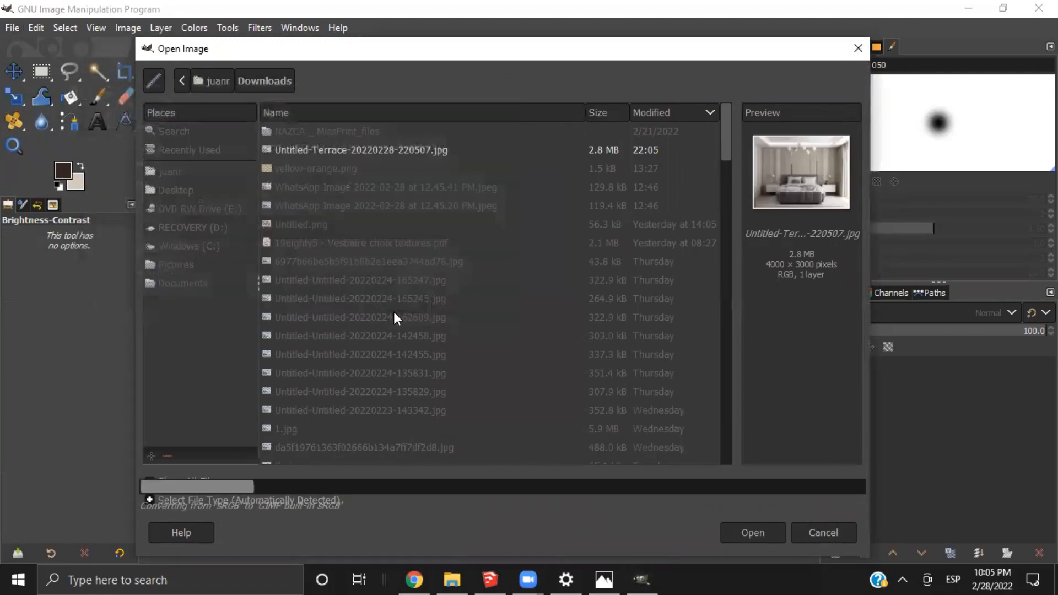
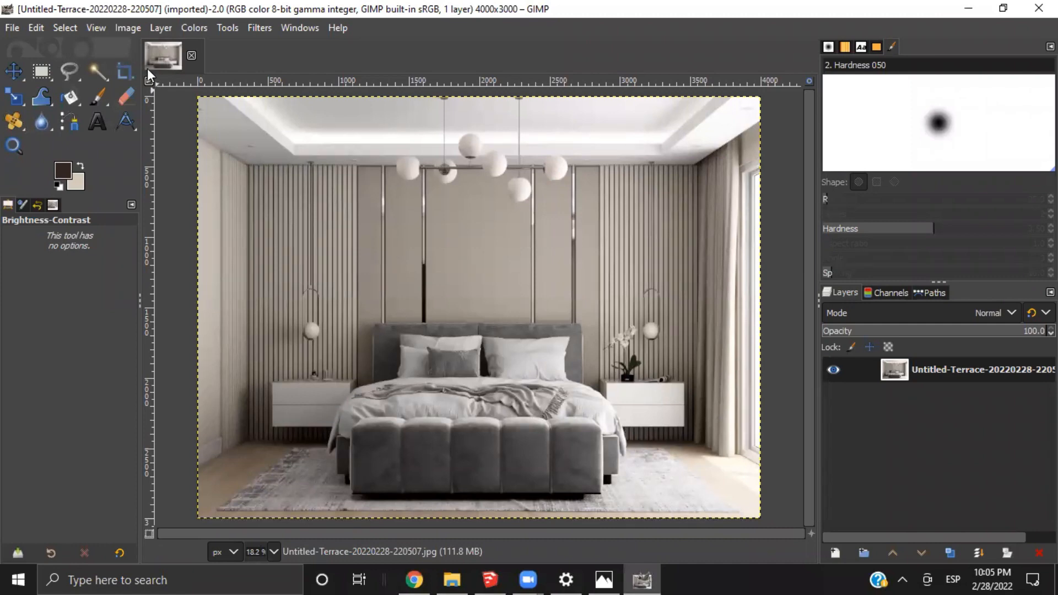
# Apply a value curve to the render with points at input 60, output 46 and input 169, output 181, checking it in split view
pyautogui.click(195, 24)
pyautogui.click(283, 209)
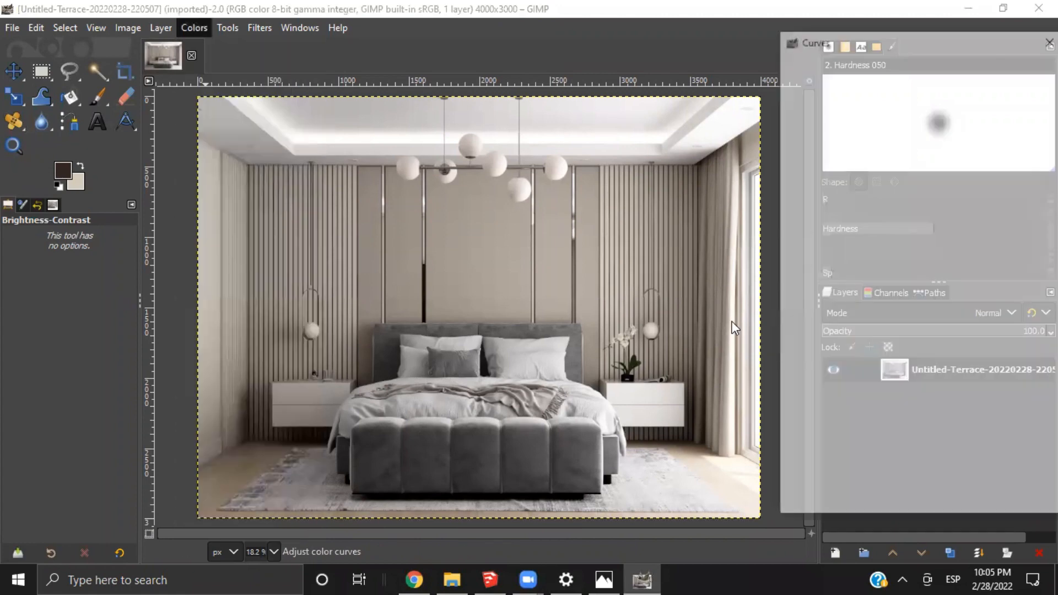
pyautogui.moveTo(857, 303); pyautogui.dragTo(869, 305)
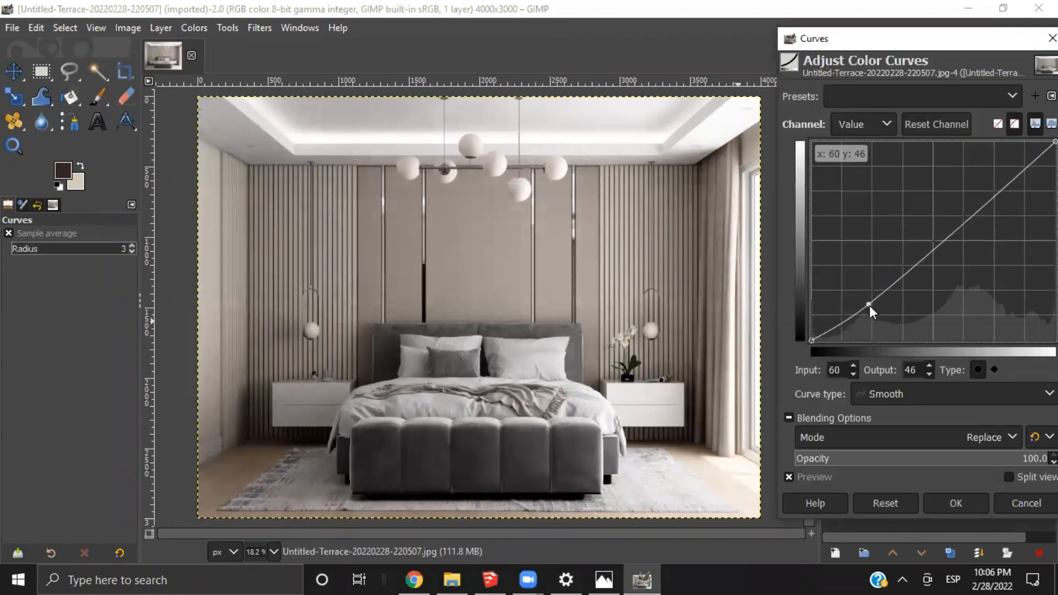
pyautogui.moveTo(984, 210); pyautogui.dragTo(974, 199)
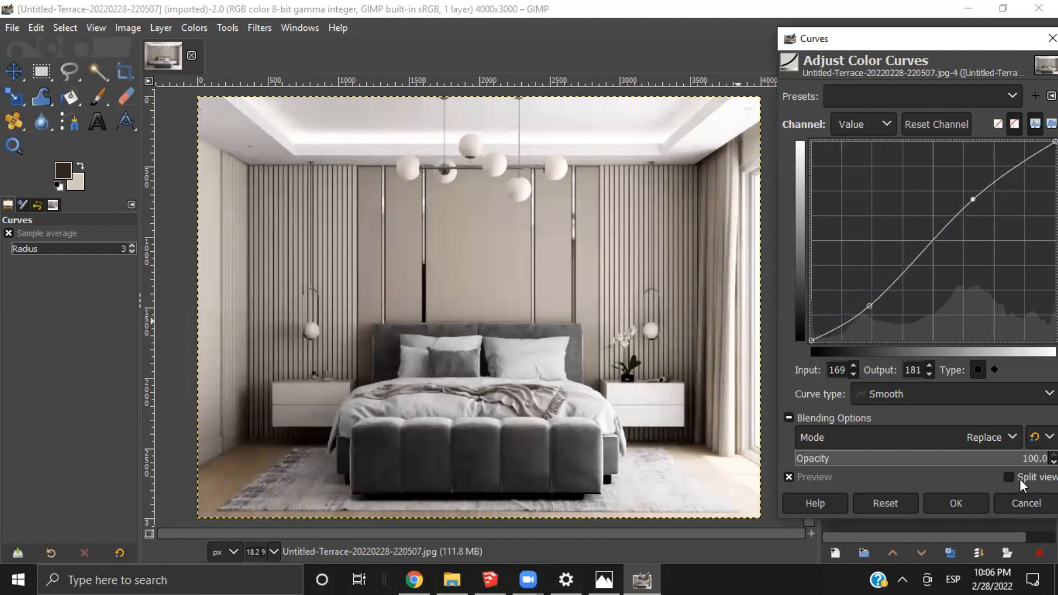
pyautogui.click(1012, 478)
pyautogui.moveTo(447, 367); pyautogui.dragTo(786, 378)
pyautogui.click(956, 503)
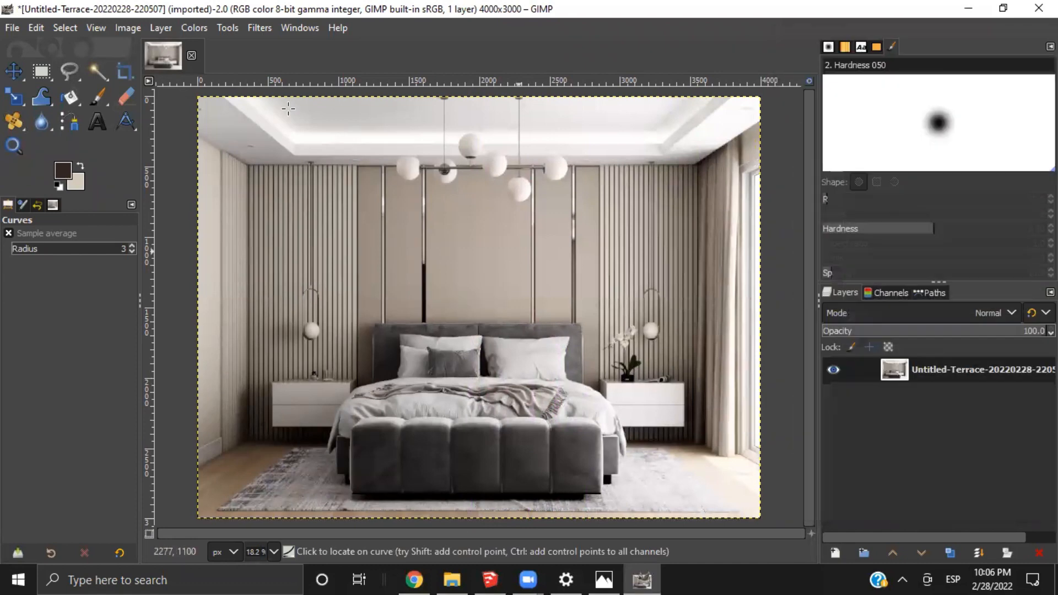
# Apply a Color Temperature adjustment with an intended temperature of 6758.6, comparing it with the original in split view
pyautogui.click(201, 27)
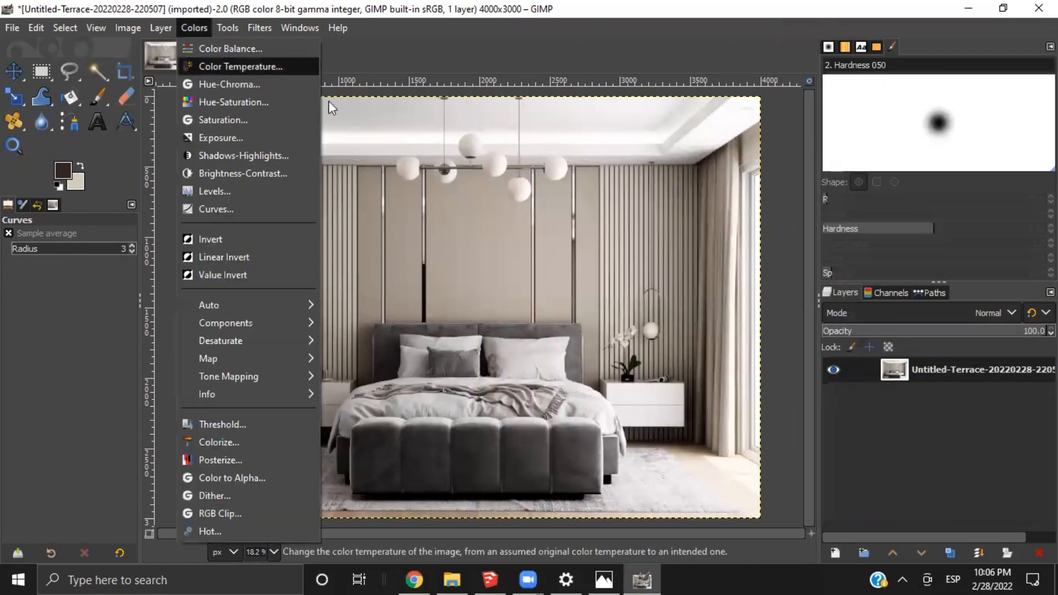
pyautogui.click(212, 66)
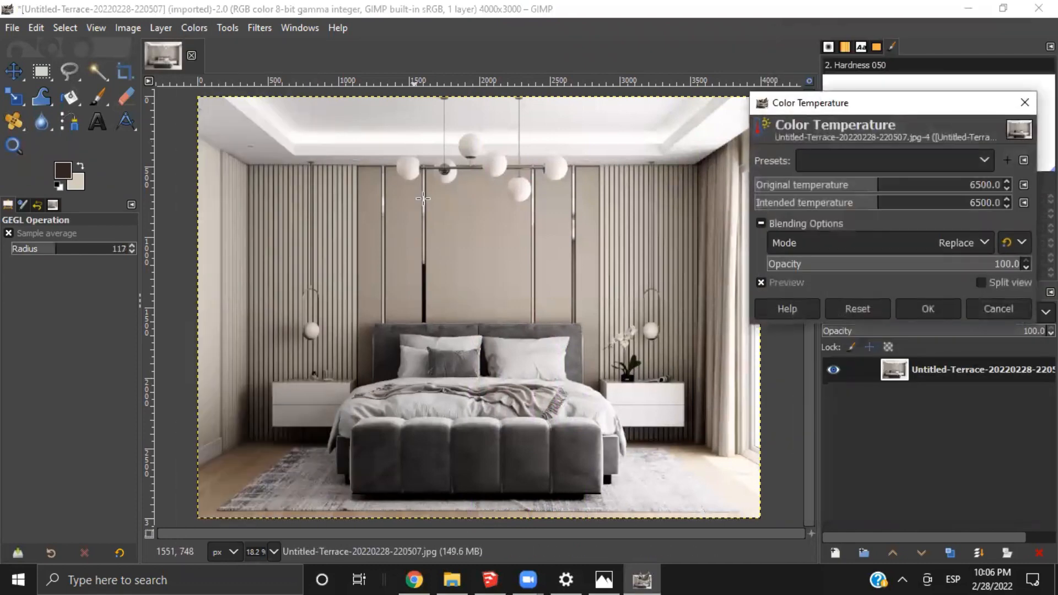
pyautogui.click(886, 205)
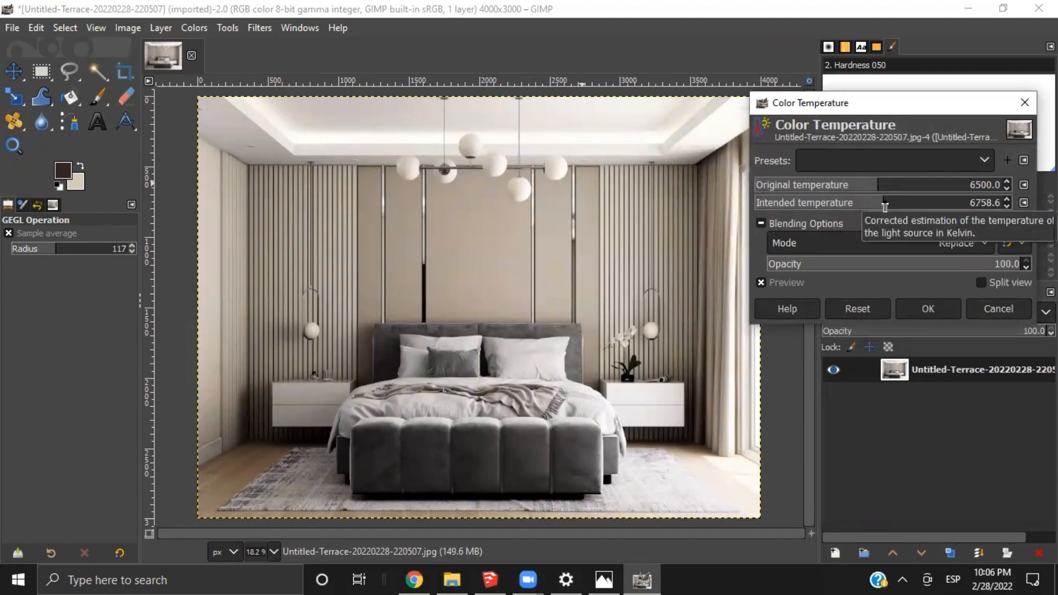
pyautogui.click(981, 283)
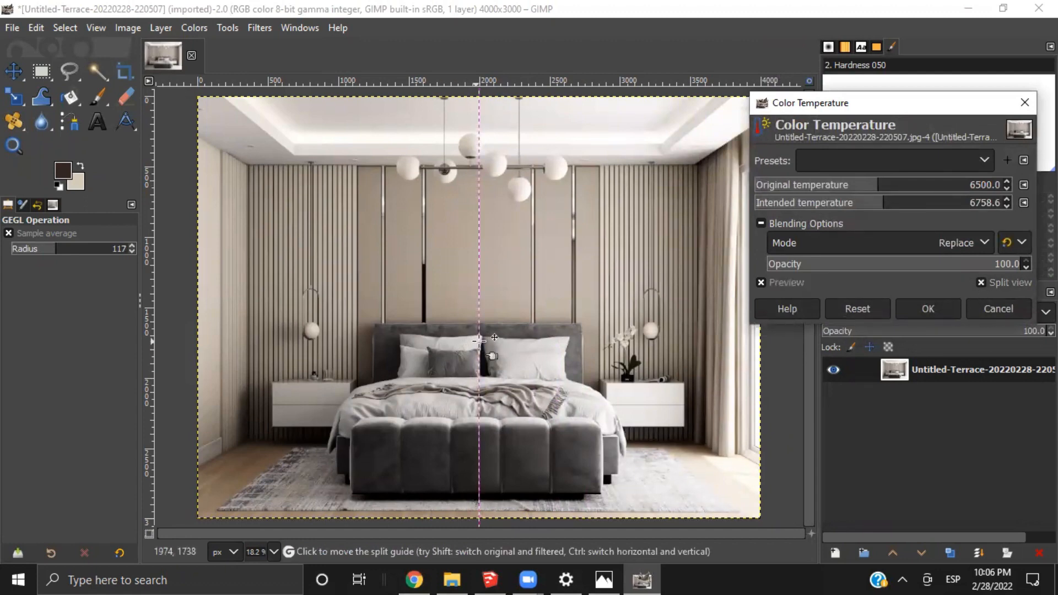
pyautogui.moveTo(479, 340); pyautogui.dragTo(716, 419)
pyautogui.click(937, 307)
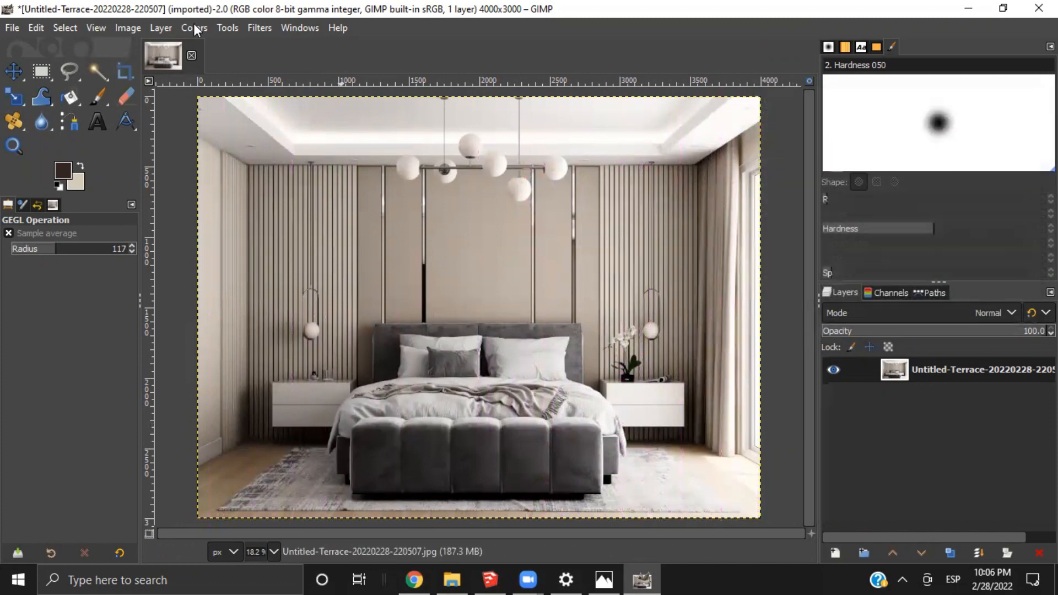
pyautogui.click(195, 28)
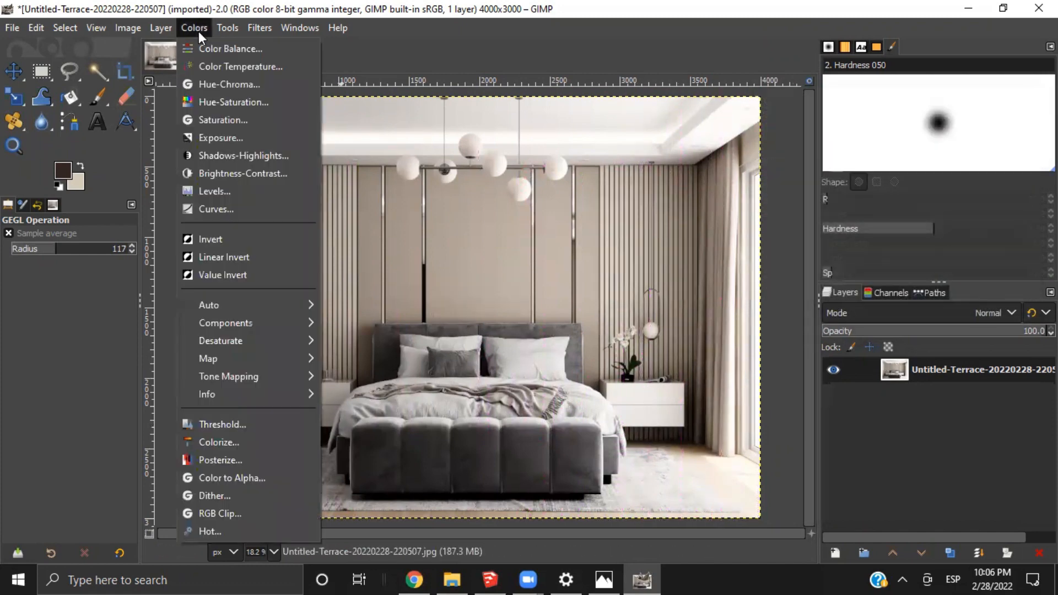
pyautogui.click(223, 136)
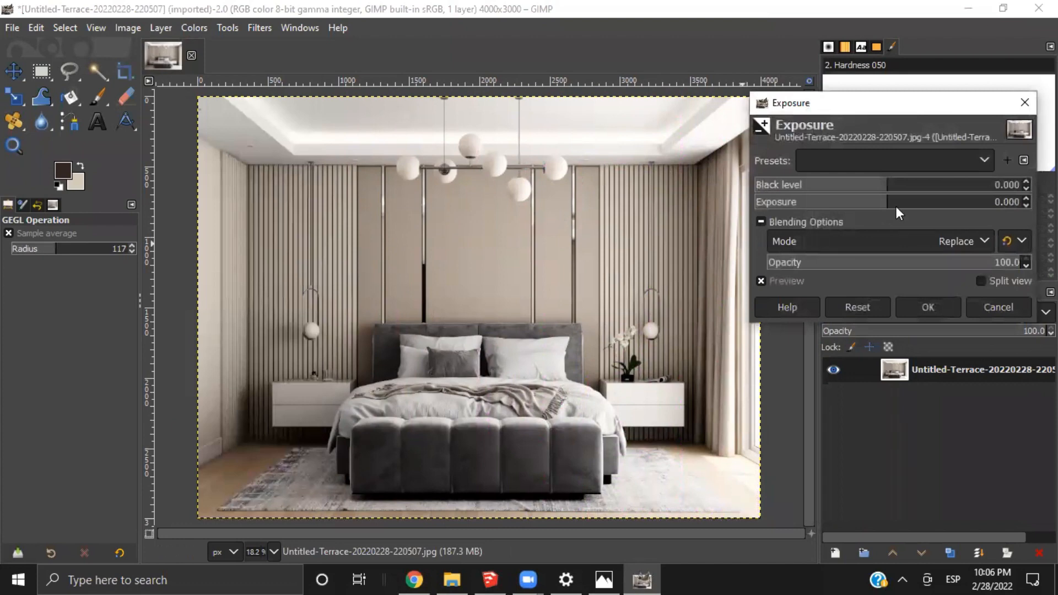
pyautogui.moveTo(895, 206); pyautogui.dragTo(889, 204)
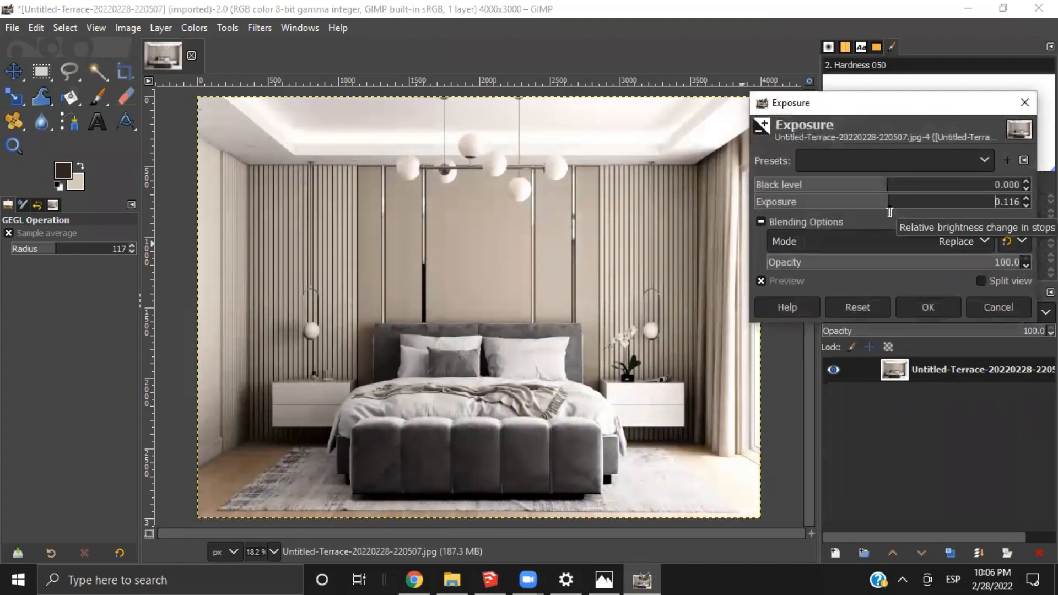
pyautogui.click(857, 307)
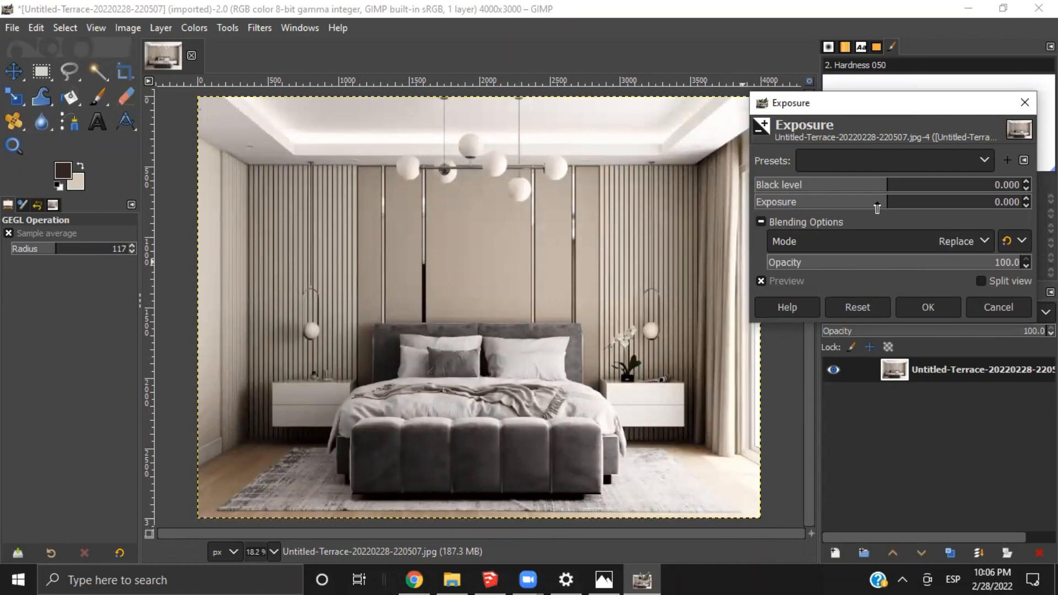
pyautogui.click(1024, 102)
# Start a Shadows-Highlights adjustment, set Shadows to 36.59, and compare it with the original in split view
pyautogui.click(193, 25)
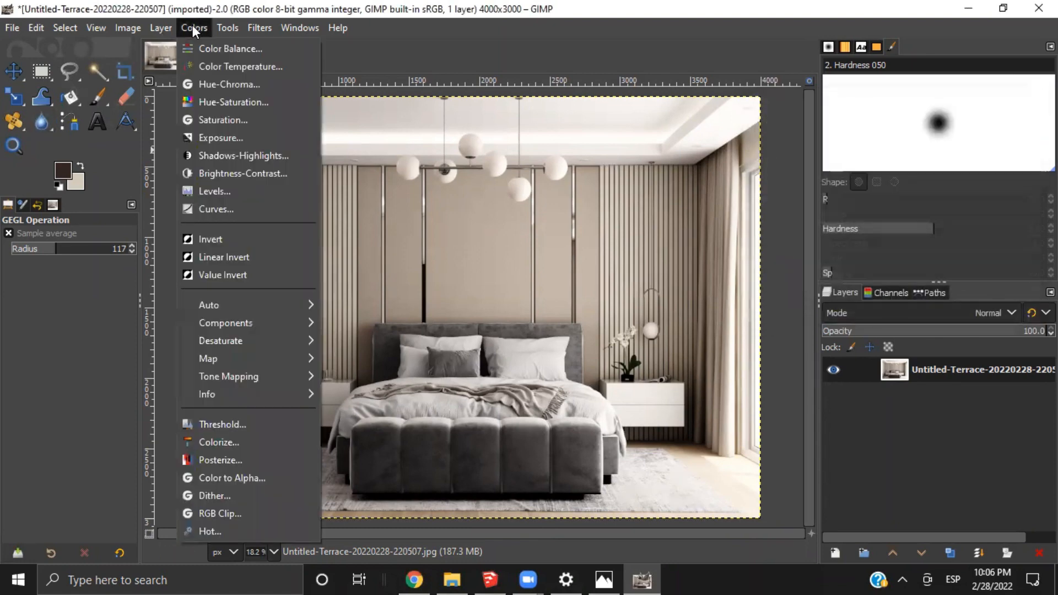
pyautogui.click(229, 153)
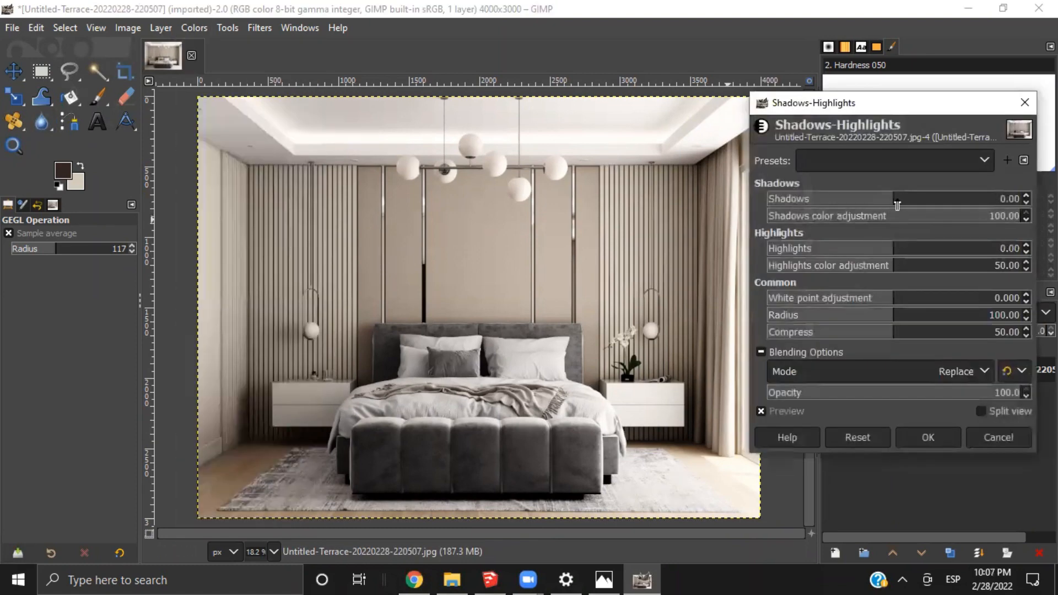
pyautogui.moveTo(897, 205); pyautogui.dragTo(940, 205)
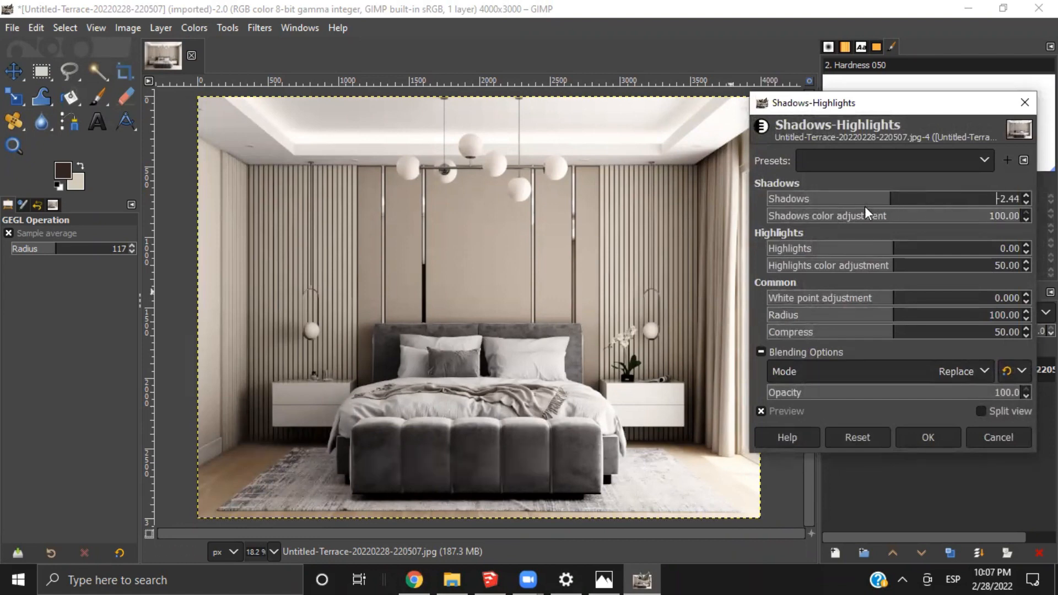
pyautogui.moveTo(864, 205); pyautogui.dragTo(848, 206)
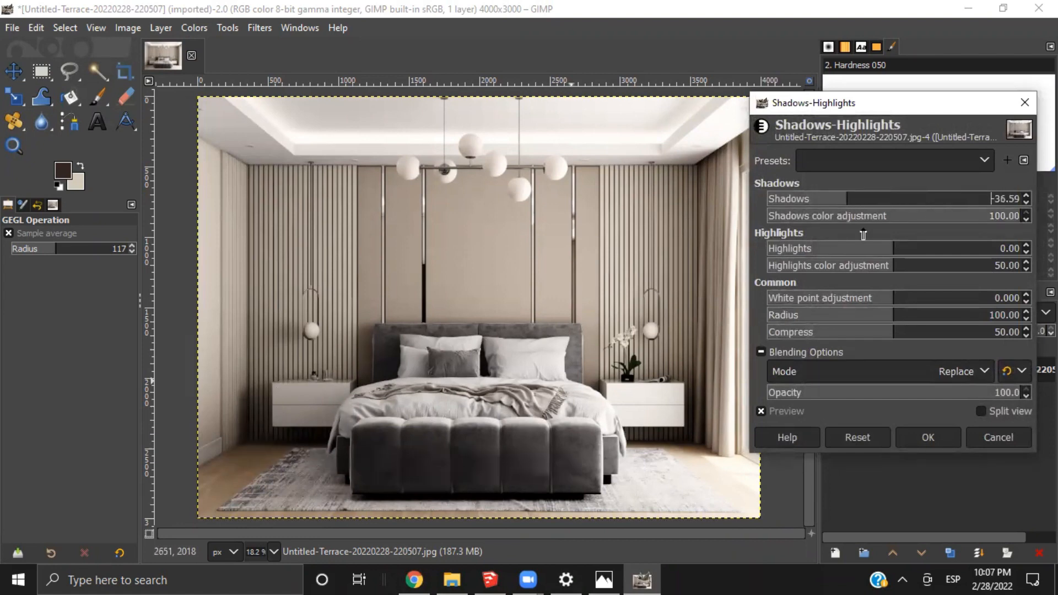
pyautogui.moveTo(905, 205); pyautogui.dragTo(923, 200)
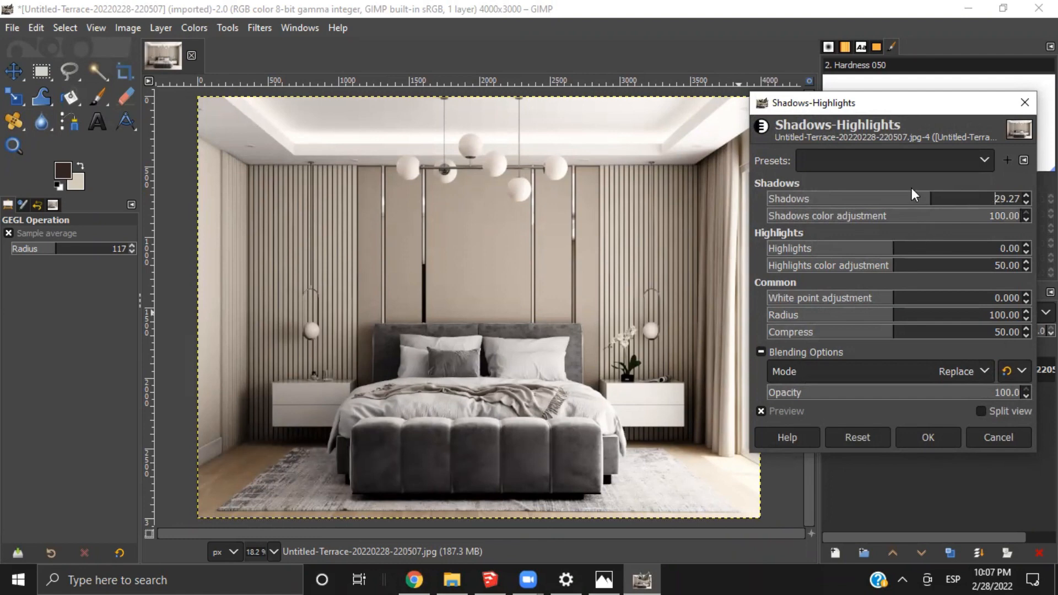
pyautogui.click(982, 412)
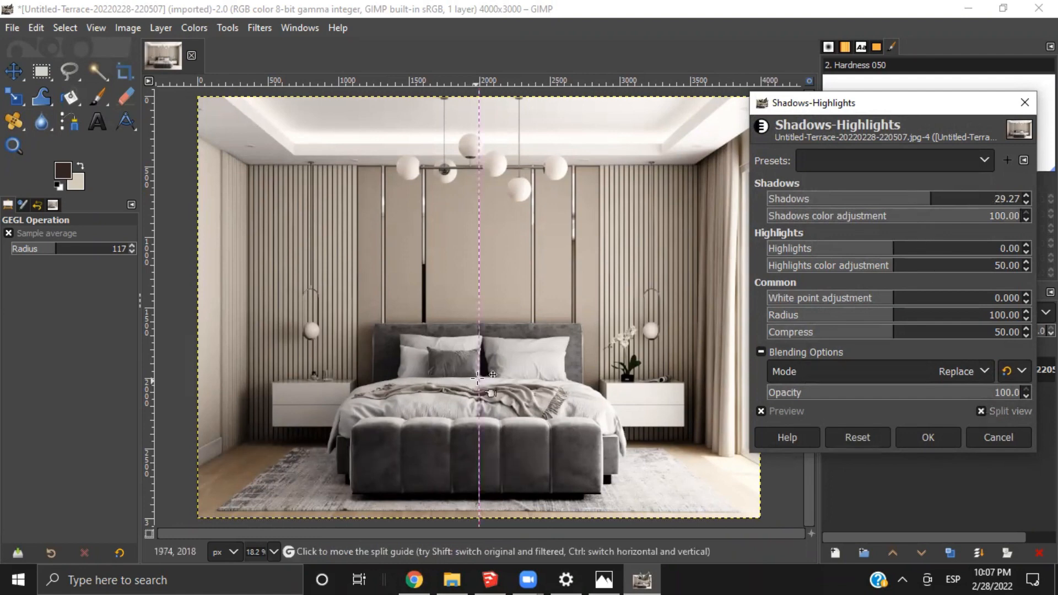
pyautogui.moveTo(478, 438); pyautogui.dragTo(187, 425)
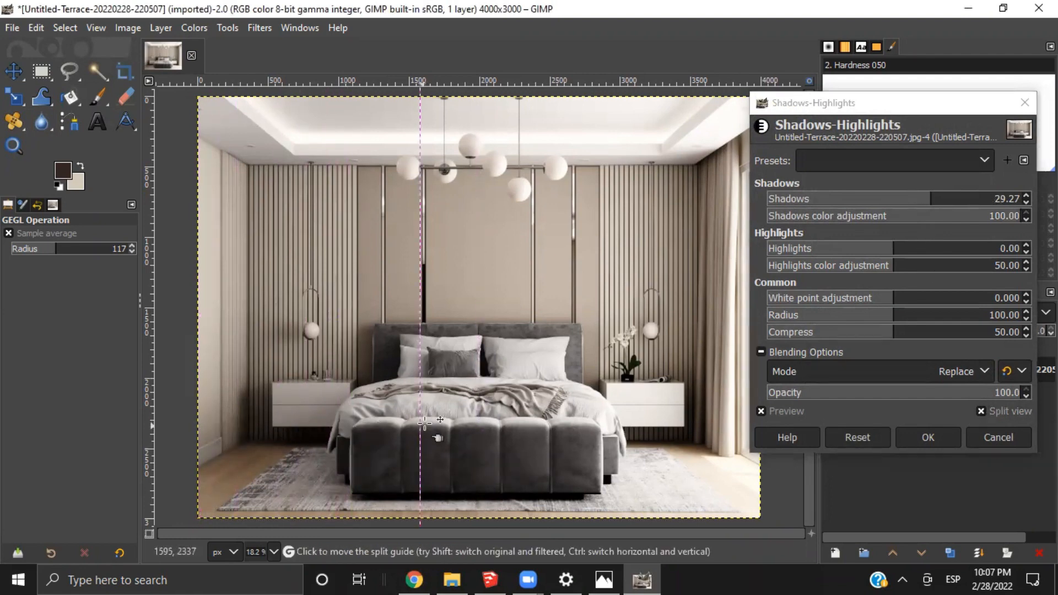
pyautogui.click(939, 203)
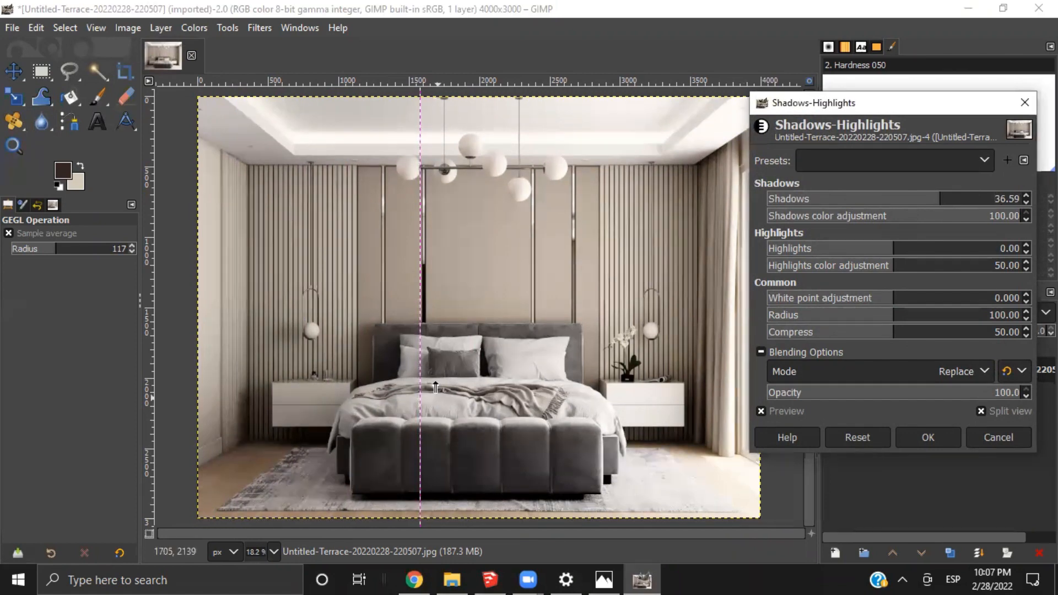
pyautogui.moveTo(422, 368); pyautogui.dragTo(253, 475)
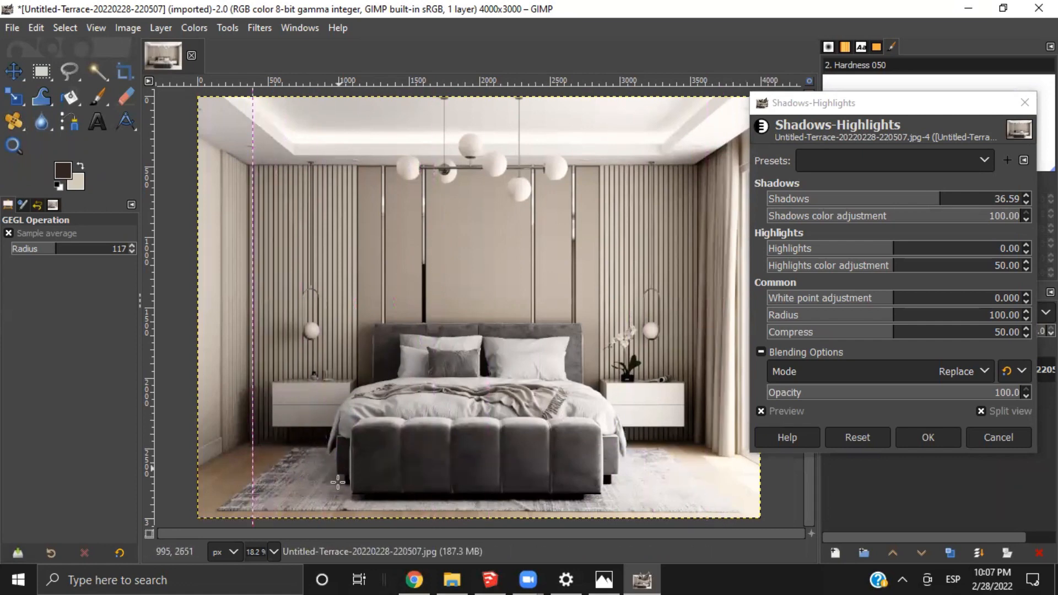
pyautogui.moveTo(254, 378); pyautogui.dragTo(184, 485)
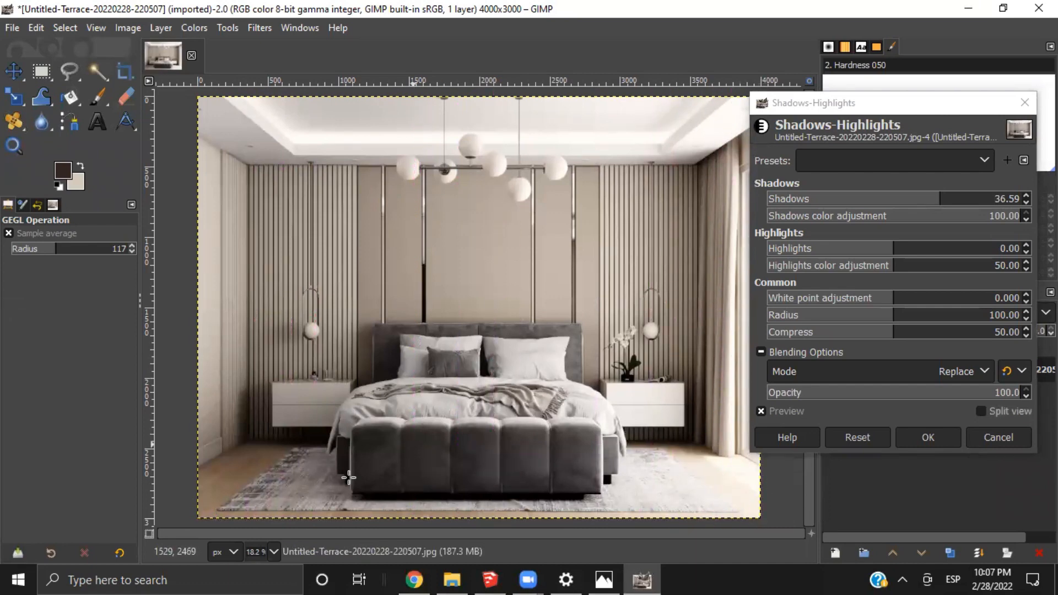
# Set Highlights to 6.10 and White point adjustment to 2.317, compare in split view, and apply the Shadows-Highlights adjustment
pyautogui.click(905, 107)
pyautogui.moveTo(941, 101); pyautogui.dragTo(991, 84)
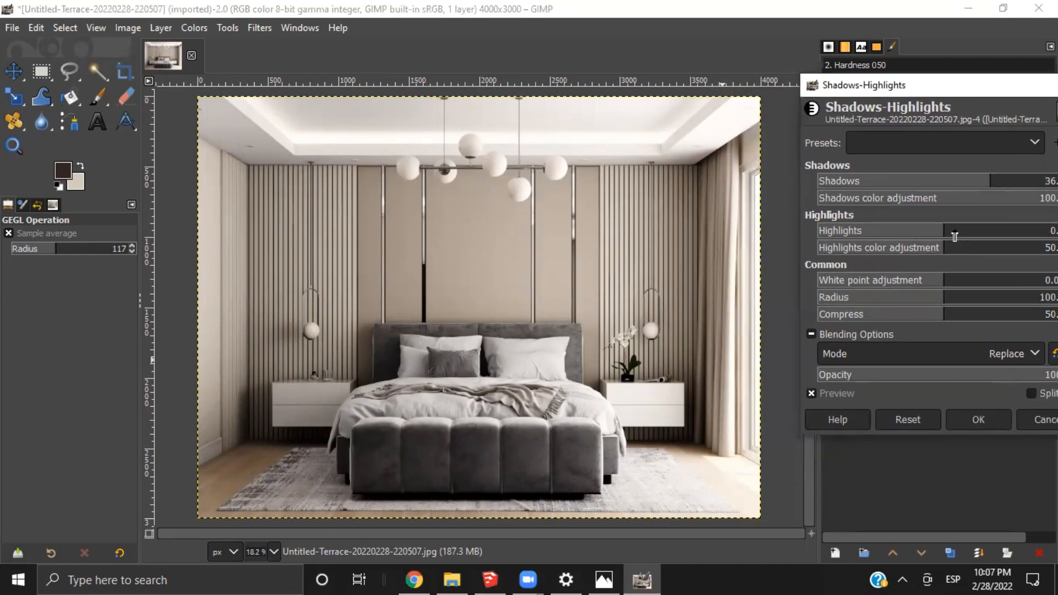
pyautogui.moveTo(955, 236); pyautogui.dragTo(956, 260)
pyautogui.moveTo(924, 87); pyautogui.dragTo(911, 83)
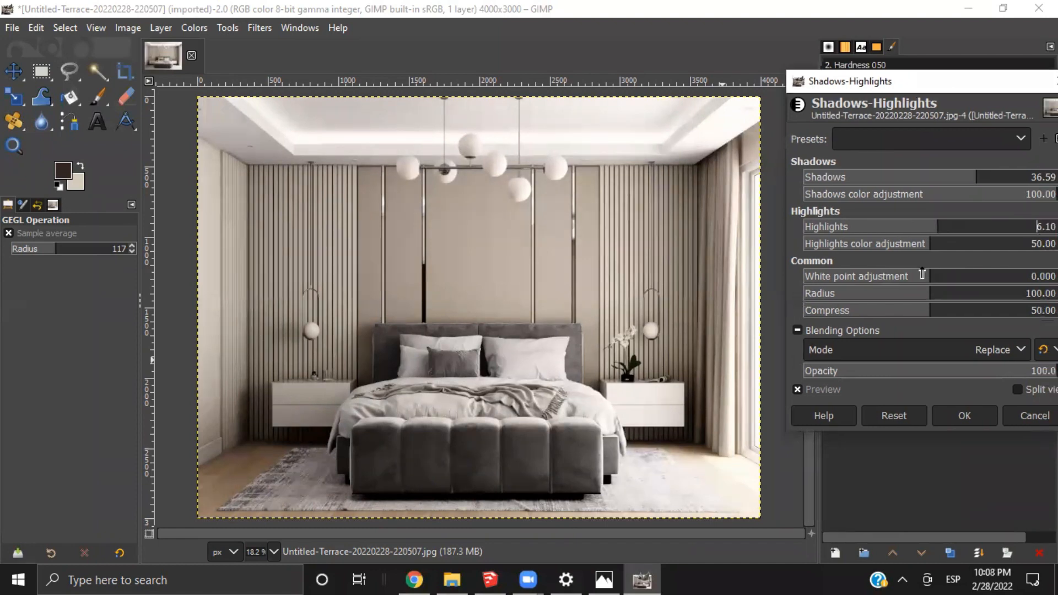
pyautogui.moveTo(948, 277); pyautogui.dragTo(960, 298)
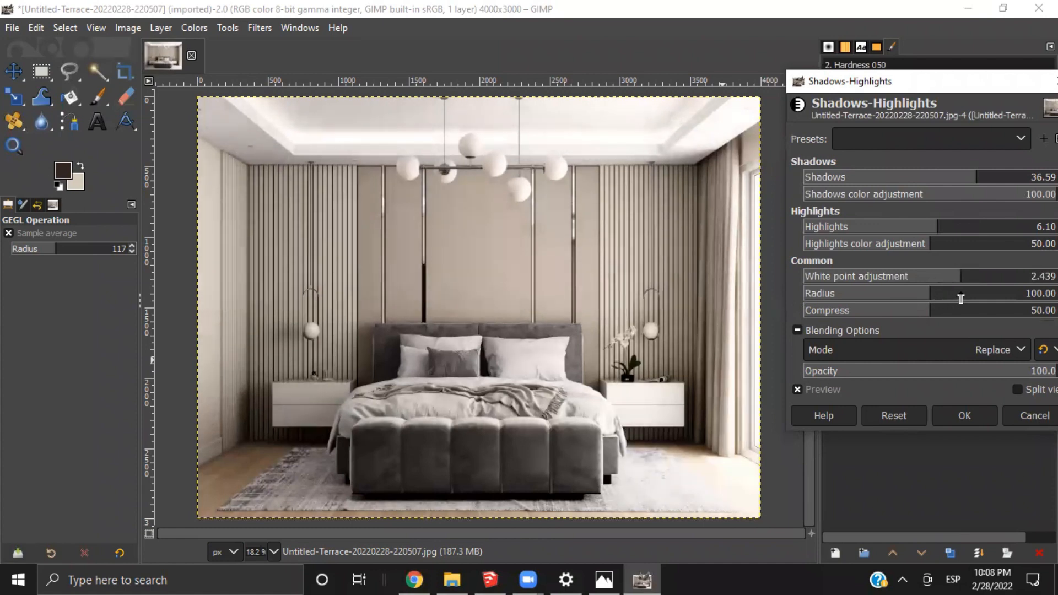
pyautogui.click(1017, 389)
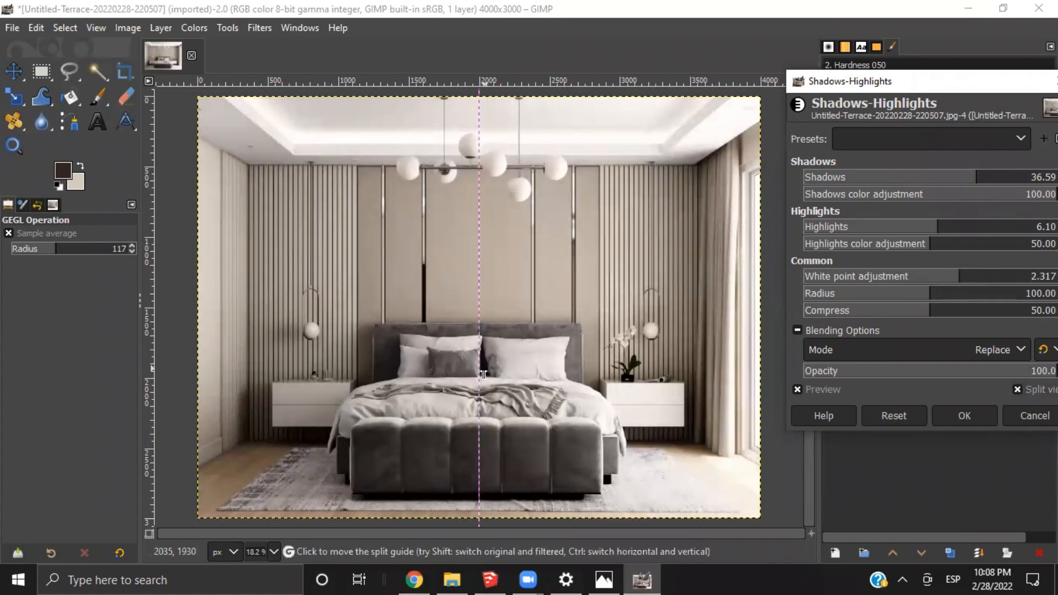
pyautogui.moveTo(446, 395)
pyautogui.mouseDown()
pyautogui.moveTo(196, 441)
pyautogui.moveTo(209, 452)
pyautogui.moveTo(546, 463)
pyautogui.moveTo(767, 453)
pyautogui.mouseUp()
pyautogui.click(964, 415)
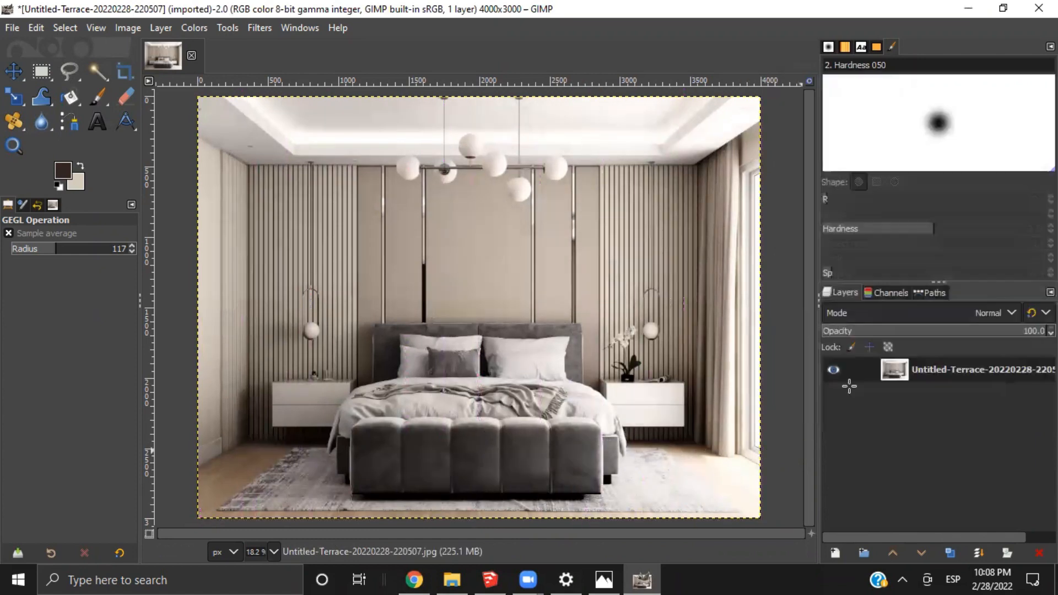
# Apply a Brightness-Contrast adjustment with Contrast at -2, comparing it with the original in split view
pyautogui.click(197, 28)
pyautogui.click(277, 171)
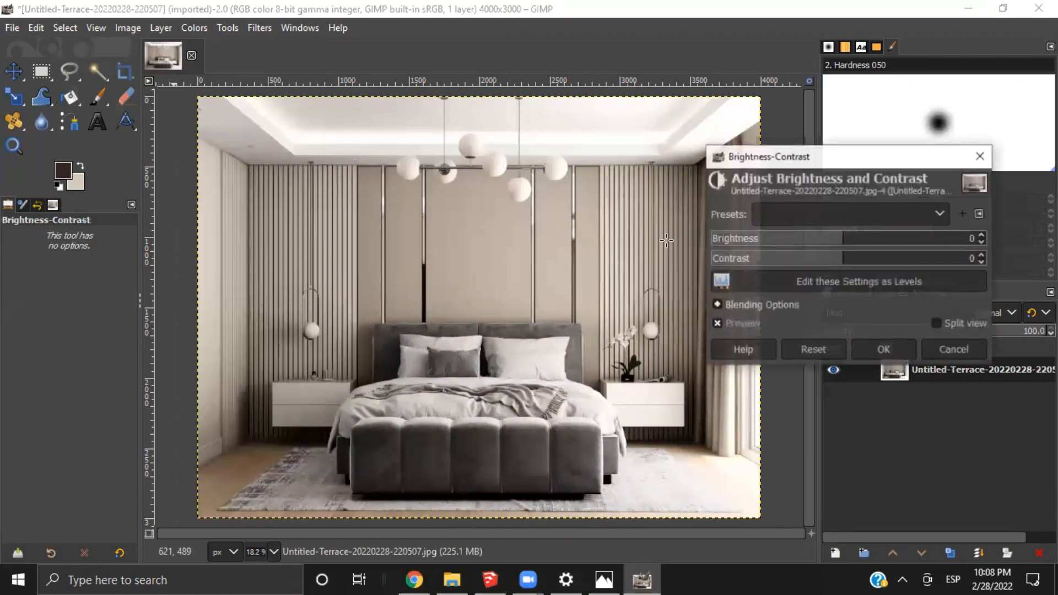
pyautogui.click(981, 260)
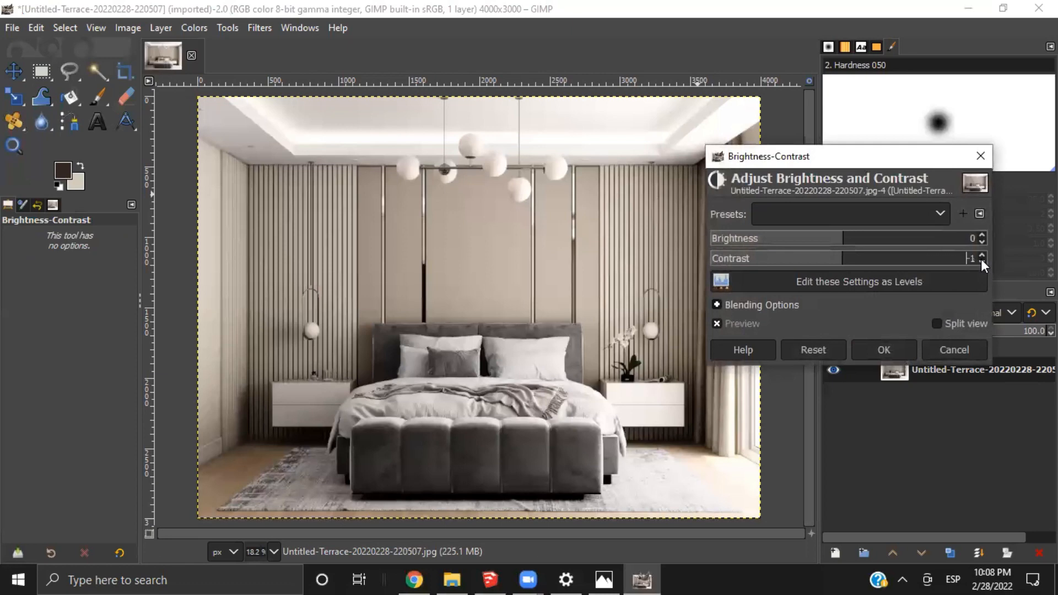
pyautogui.click(981, 260)
pyautogui.click(936, 323)
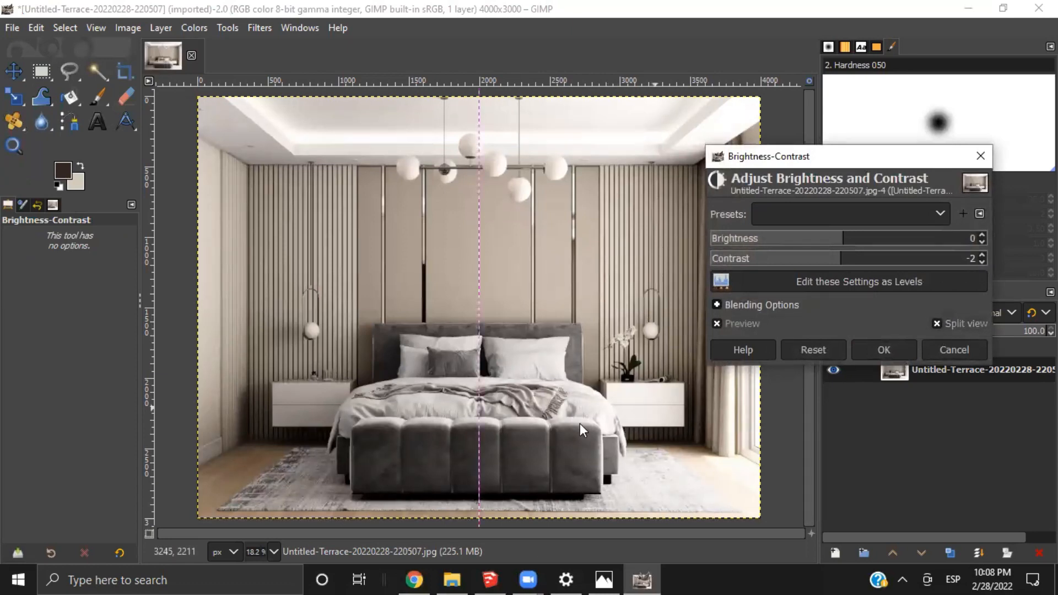
pyautogui.moveTo(480, 391); pyautogui.dragTo(435, 464)
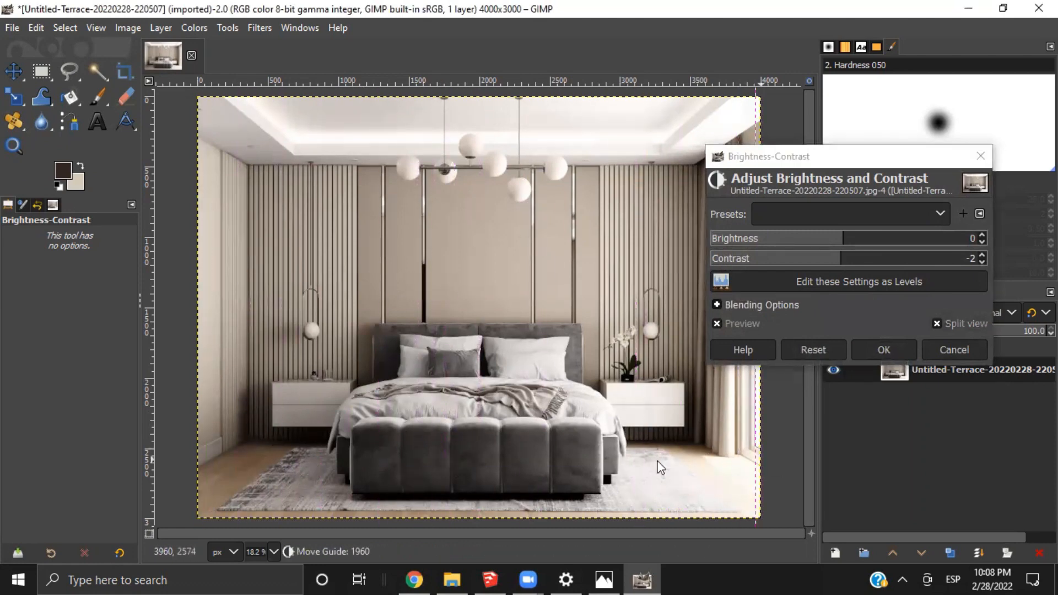
pyautogui.click(863, 343)
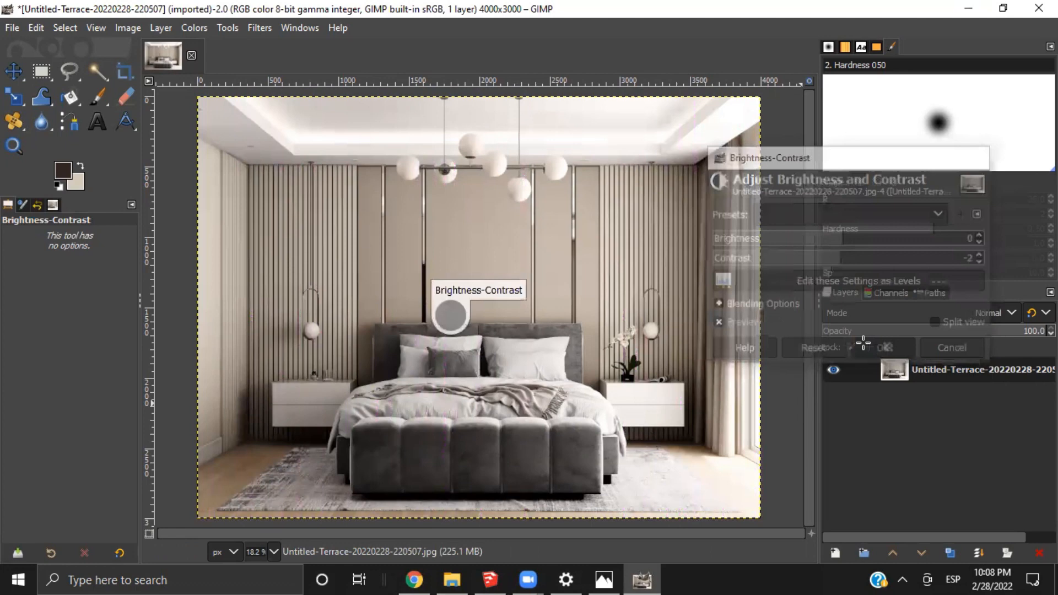
pyautogui.click(252, 30)
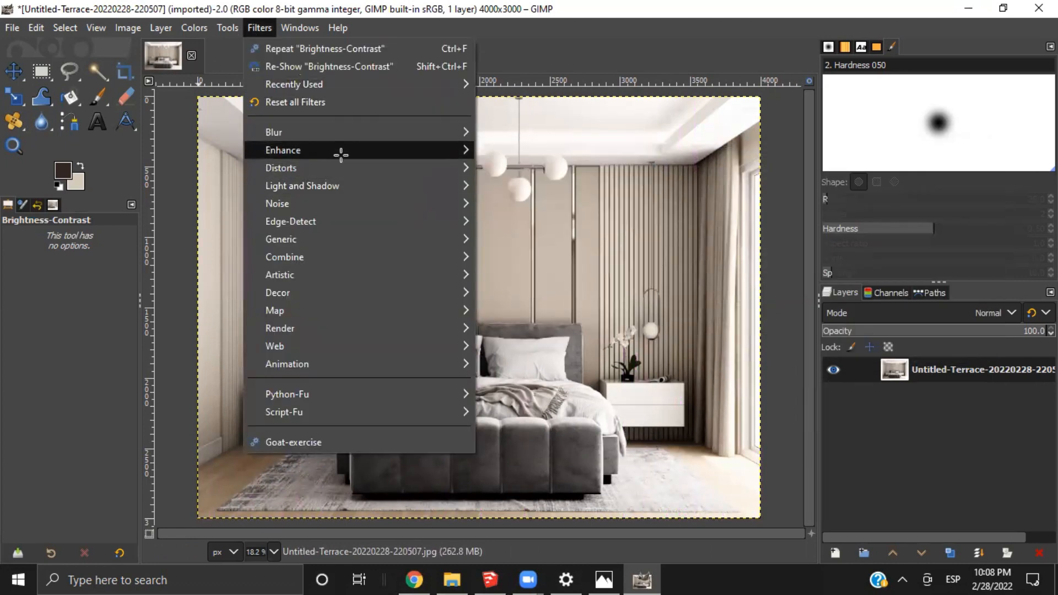
pyautogui.moveTo(340, 155)
pyautogui.click(545, 256)
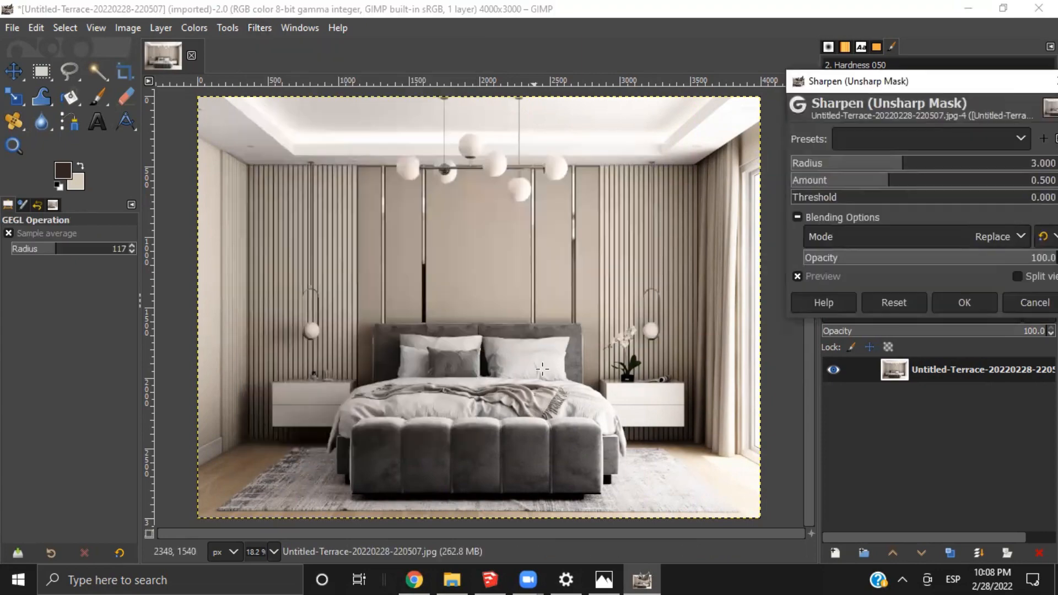
pyautogui.keyDown('ctrl'); pyautogui.scroll(4, 605, 254); pyautogui.keyUp('ctrl')
pyautogui.keyDown('ctrl'); pyautogui.scroll(-4, 670, 281); pyautogui.keyUp('ctrl')
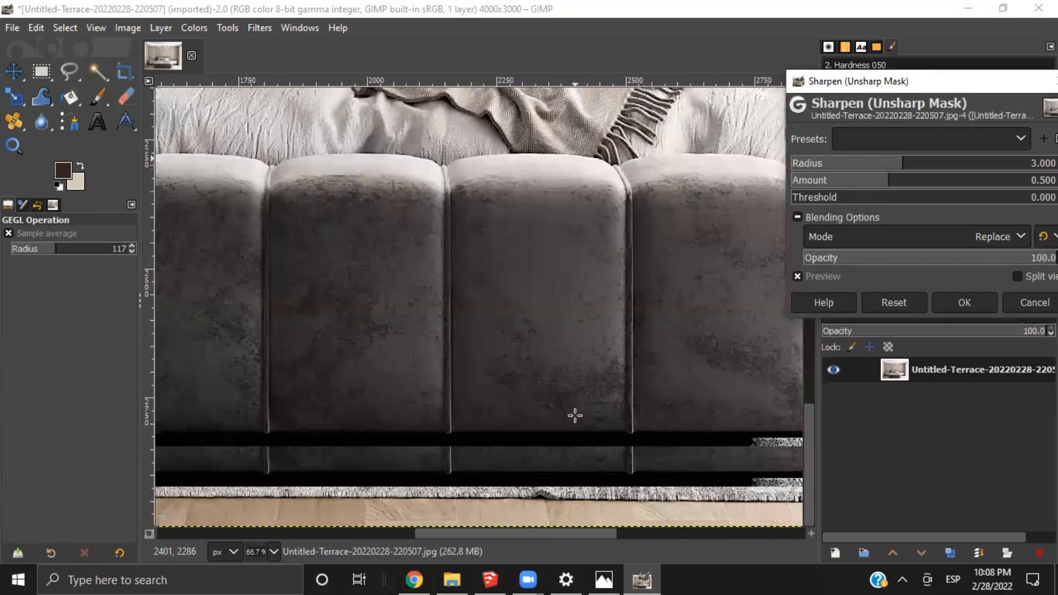
pyautogui.scroll(3, 629, 182)
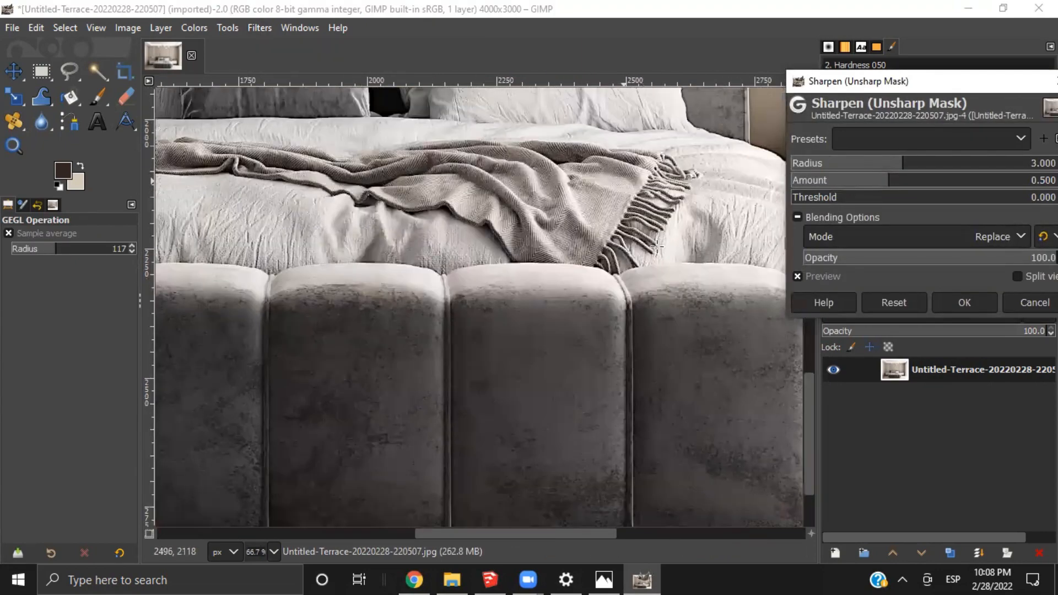
pyautogui.keyDown('ctrl'); pyautogui.scroll(3, 656, 248); pyautogui.keyUp('ctrl')
pyautogui.click(946, 138)
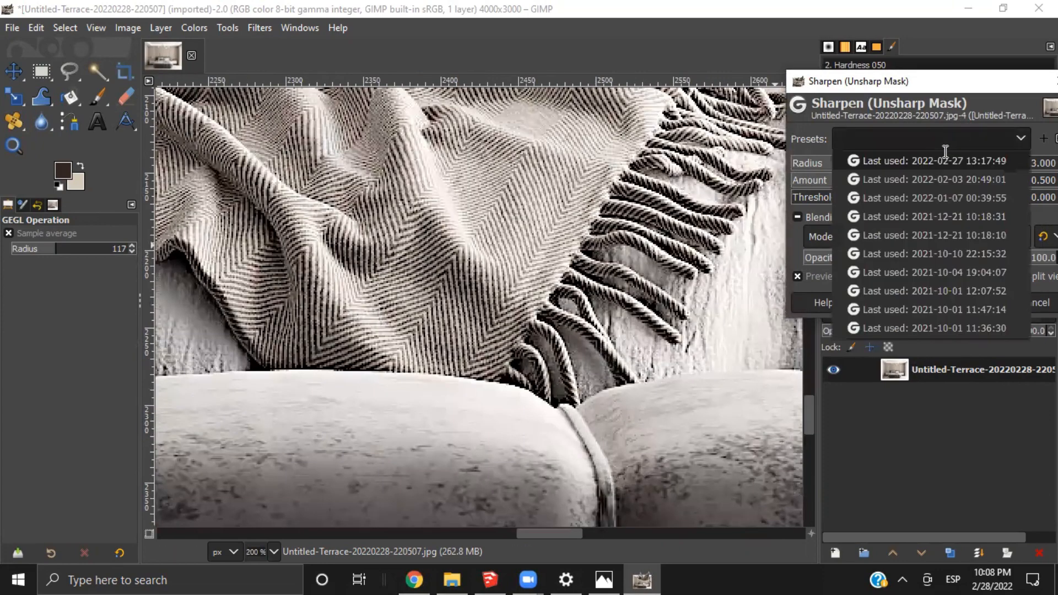
pyautogui.click(944, 160)
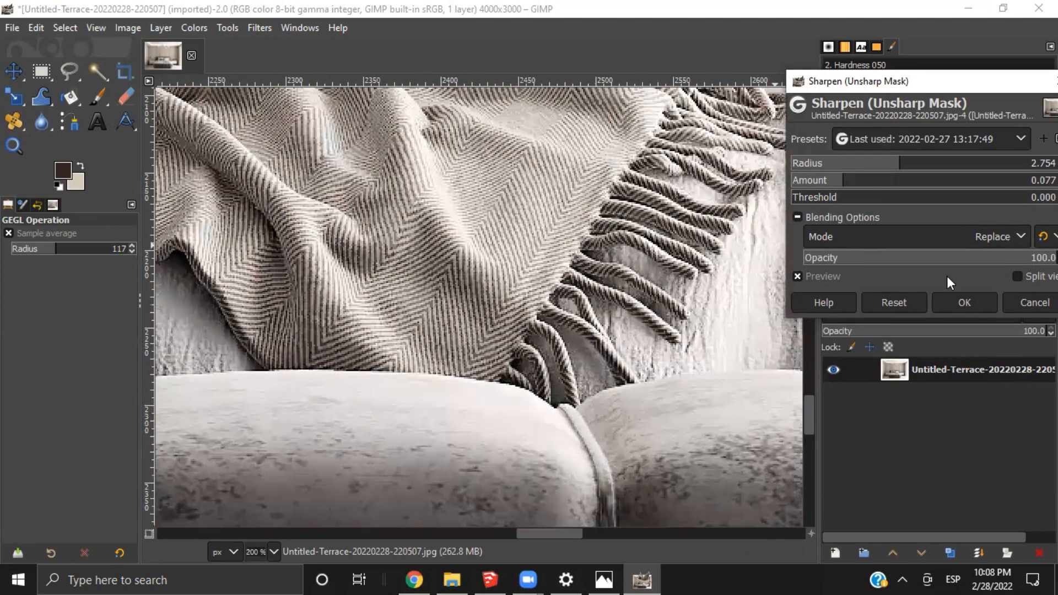
# Compare the sharpened preview with the original in split view around the throw blanket, pillows, nightstand plant and headboard
pyautogui.click(1017, 276)
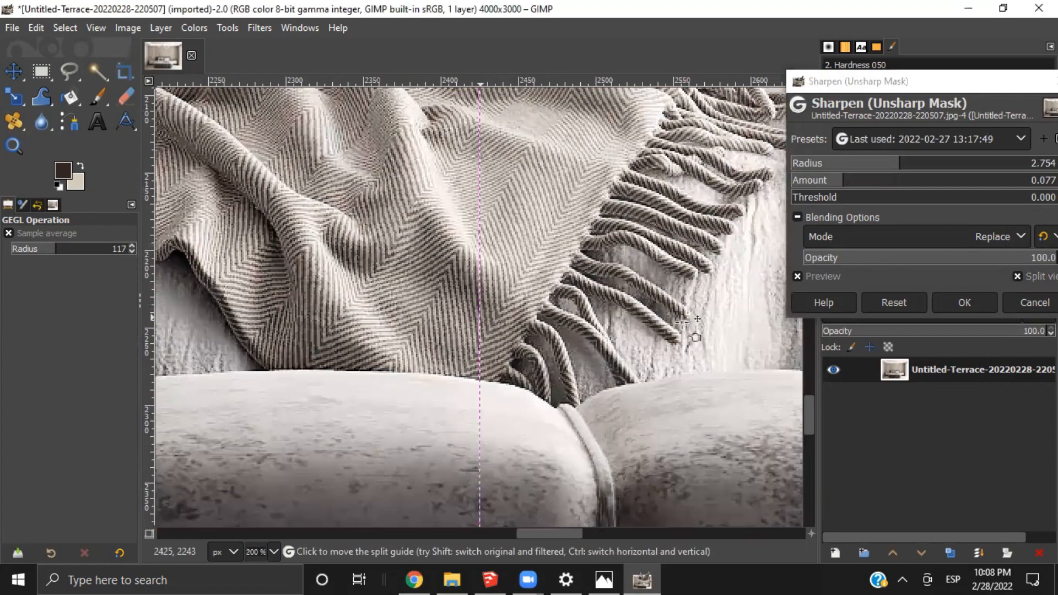
pyautogui.moveTo(479, 315); pyautogui.dragTo(639, 380)
pyautogui.keyDown('ctrl'); pyautogui.scroll(-3, 534, 255); pyautogui.keyUp('ctrl')
pyautogui.scroll(2, 617, 393)
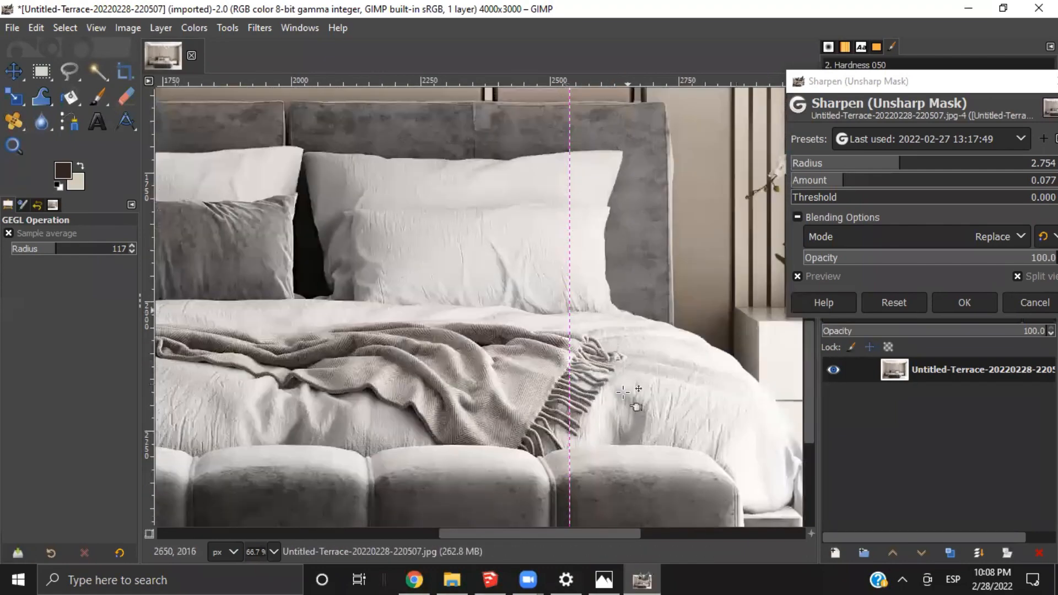
pyautogui.moveTo(566, 536); pyautogui.dragTo(641, 513)
pyautogui.keyDown('ctrl'); pyautogui.scroll(2, 531, 272); pyautogui.keyUp('ctrl')
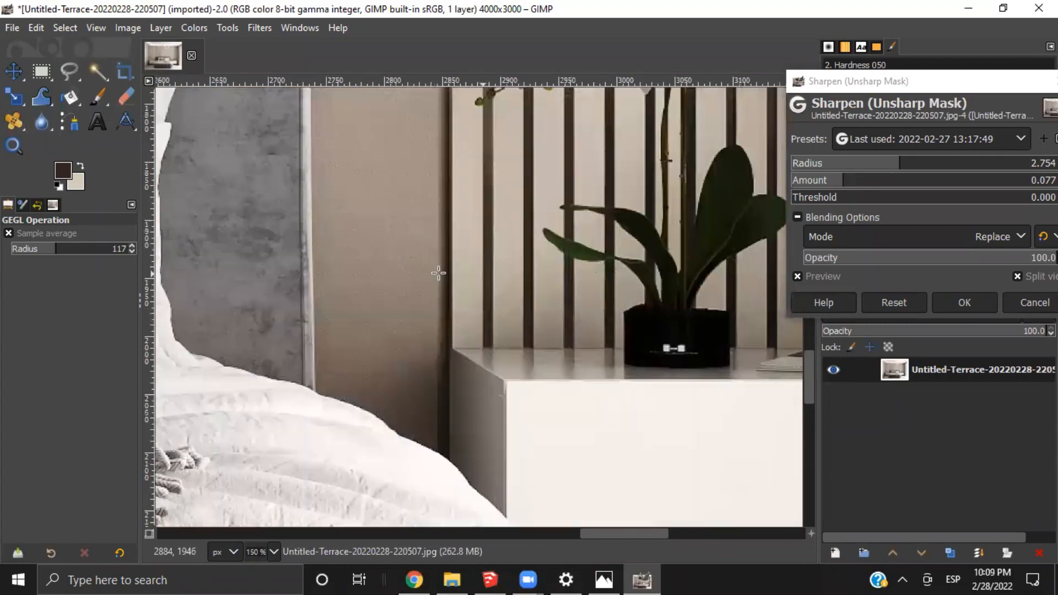
pyautogui.keyDown('ctrl'); pyautogui.scroll(-3, 397, 265); pyautogui.keyUp('ctrl')
pyautogui.moveTo(531, 532); pyautogui.dragTo(495, 530)
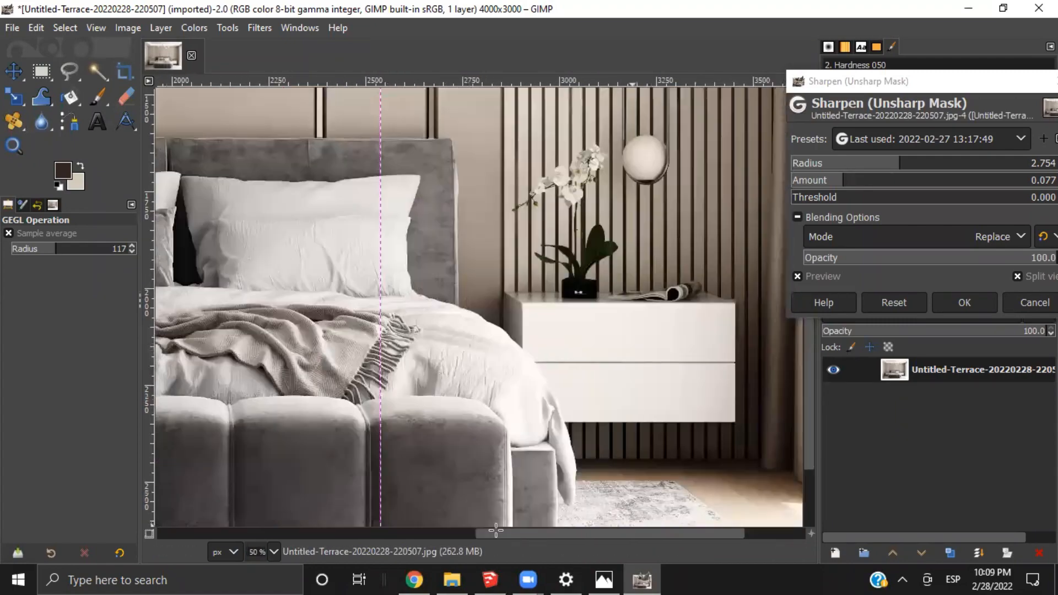
pyautogui.keyDown('ctrl'); pyautogui.scroll(3, 441, 303); pyautogui.keyUp('ctrl')
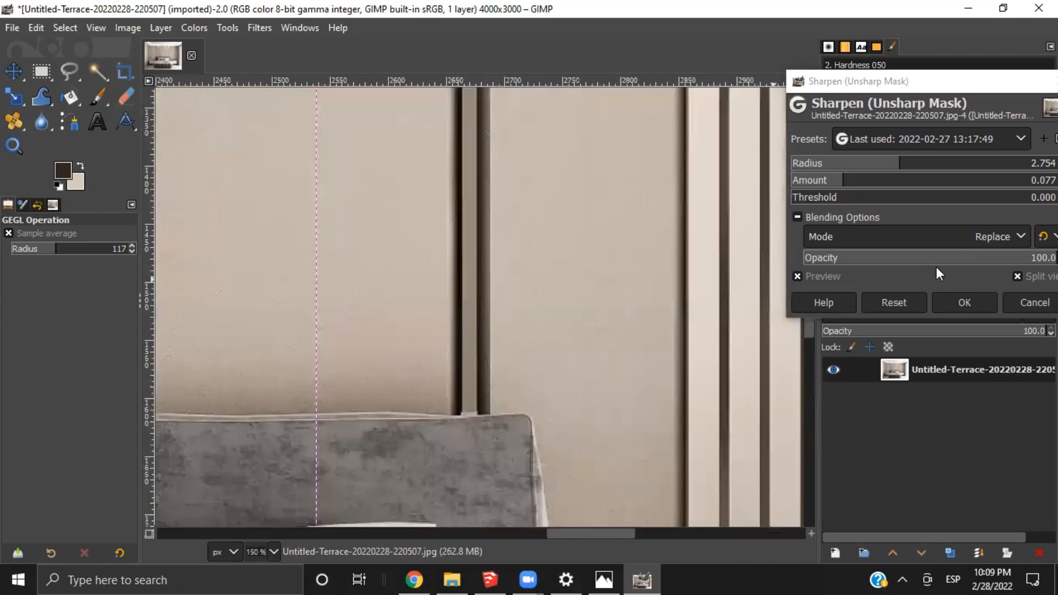
# Set the sharpening Amount to 0.096, compare it in split view over the headboard and bedding, and apply the filter
pyautogui.click(846, 177)
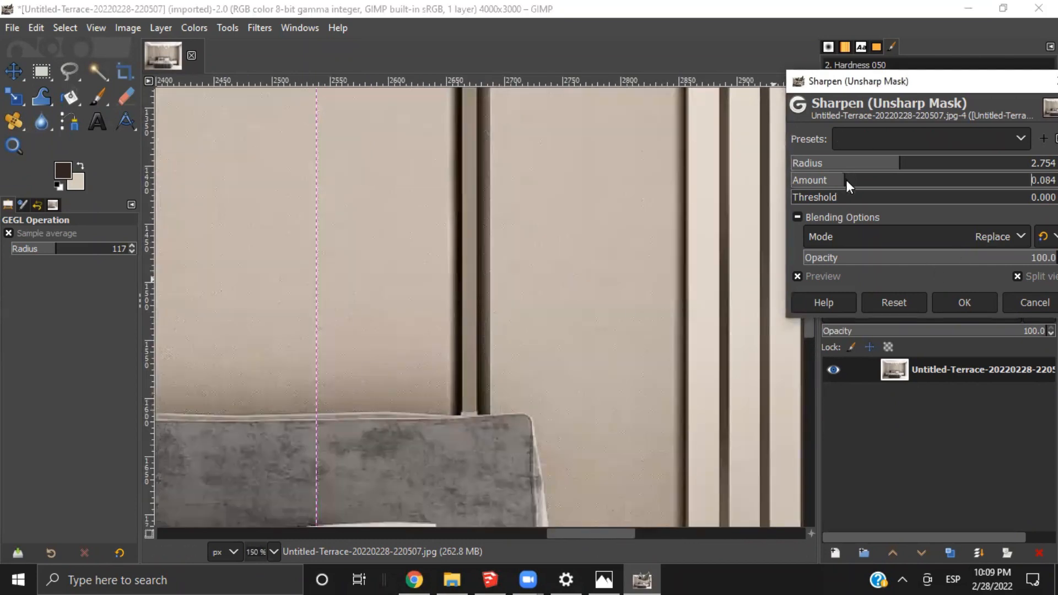
pyautogui.moveTo(309, 284); pyautogui.dragTo(443, 367)
pyautogui.scroll(-5, 442, 367)
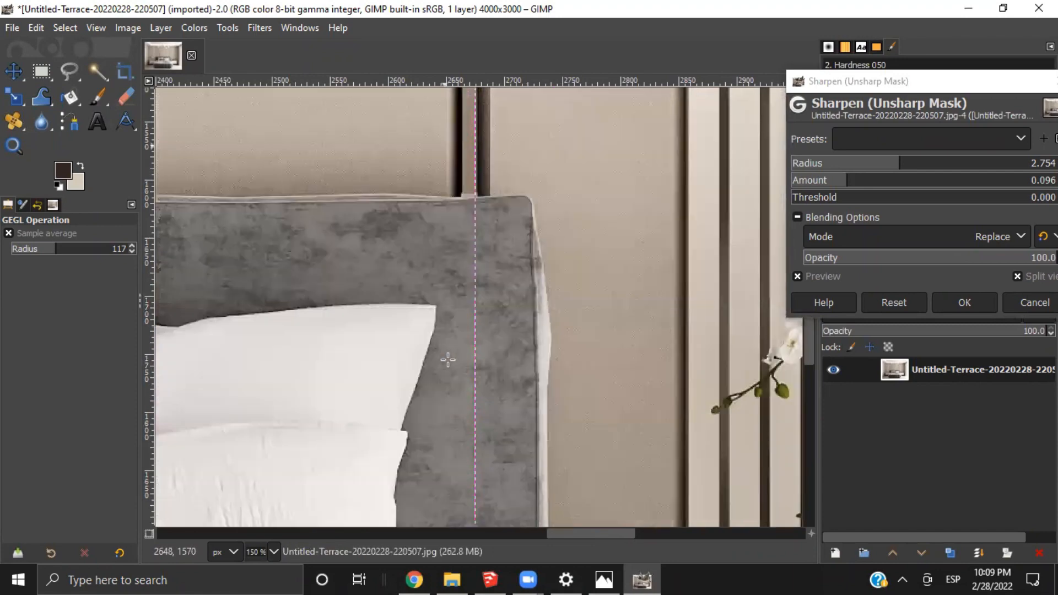
pyautogui.moveTo(474, 335); pyautogui.dragTo(689, 353)
pyautogui.keyDown('ctrl'); pyautogui.scroll(-3, 708, 349); pyautogui.keyUp('ctrl')
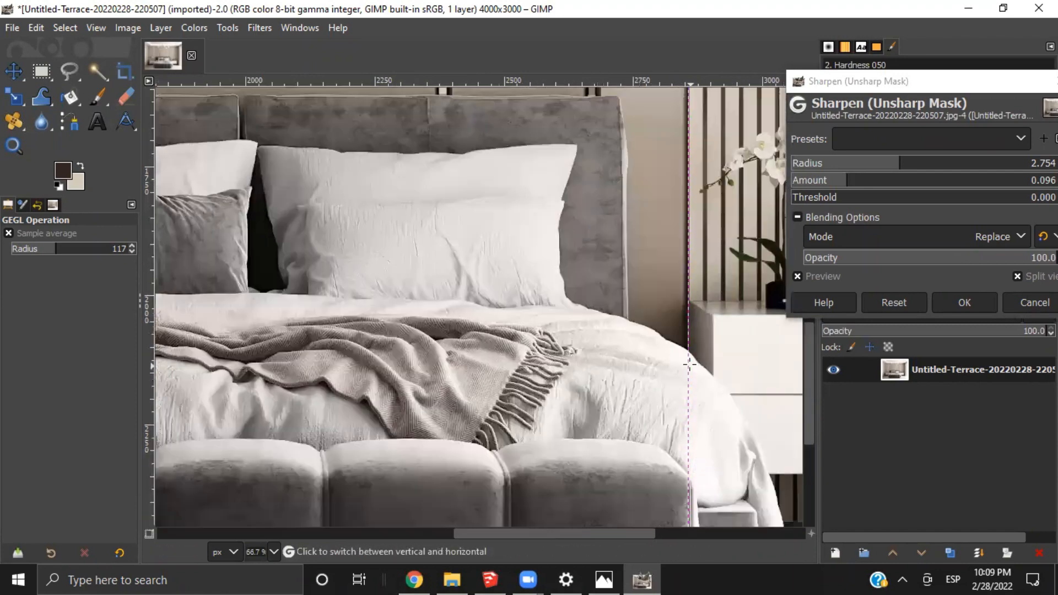
pyautogui.keyDown('ctrl'); pyautogui.scroll(-2, 774, 303); pyautogui.keyUp('ctrl')
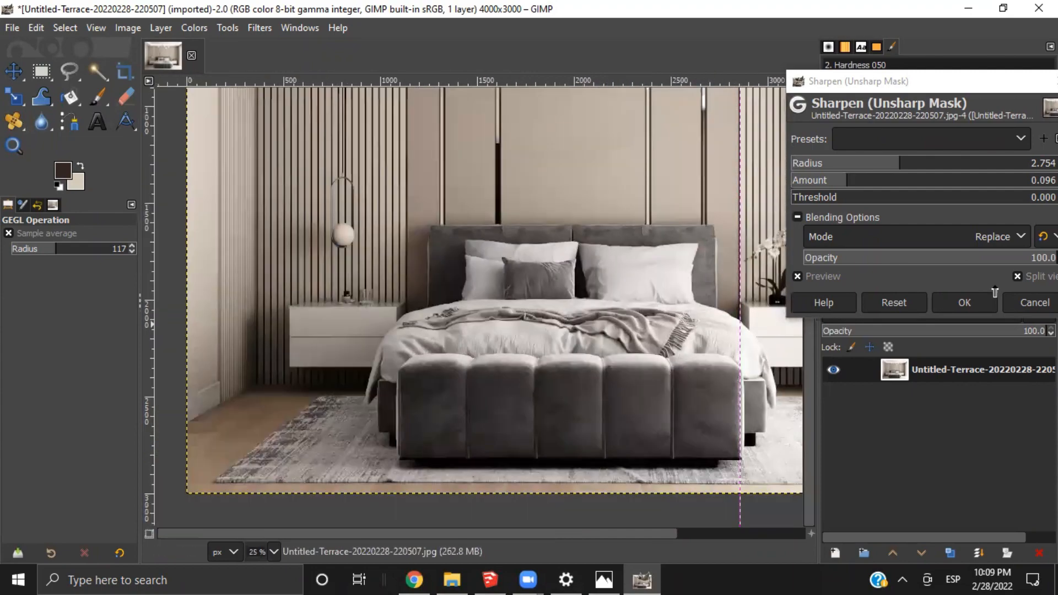
pyautogui.click(974, 311)
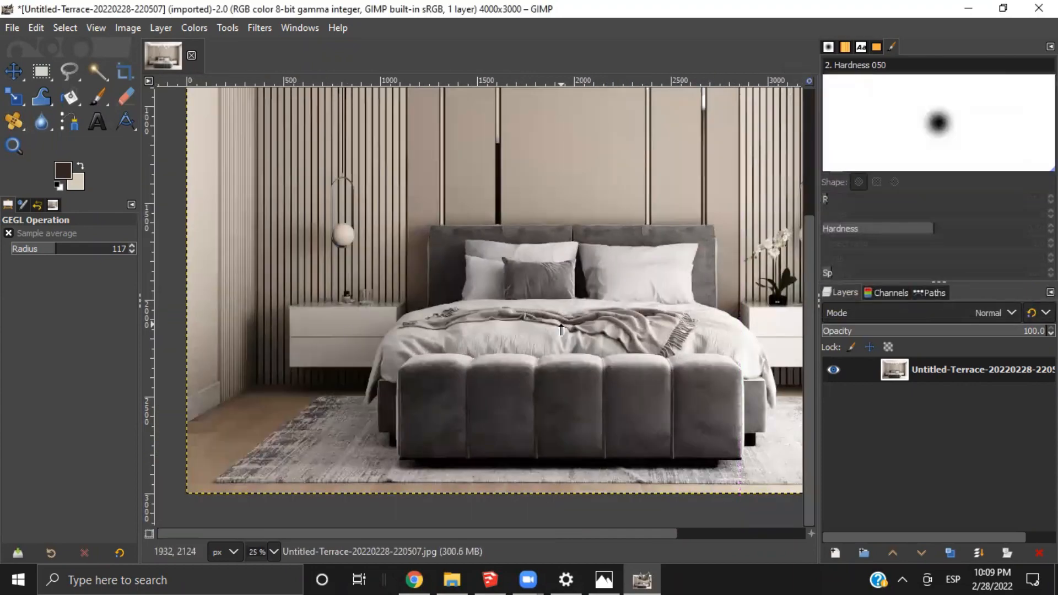
# Activate the Paintbrush for retouching the curtain and window side of the render
pyautogui.keyDown('ctrl'); pyautogui.scroll(-2, 561, 330); pyautogui.keyUp('ctrl')
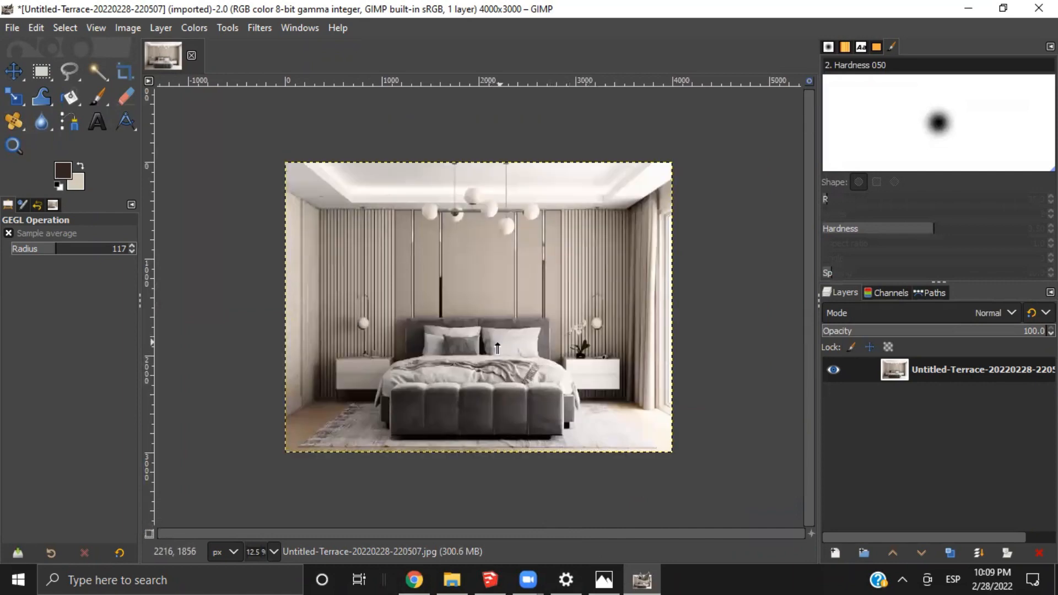
pyautogui.click(97, 99)
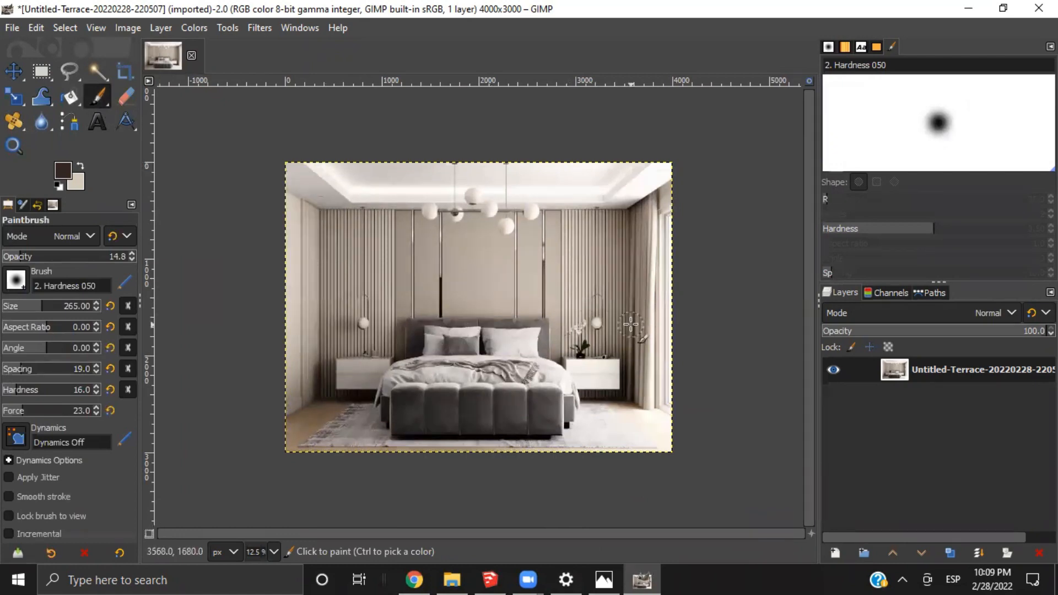
pyautogui.keyDown('ctrl'); pyautogui.scroll(1, 637, 317); pyautogui.keyUp('ctrl')
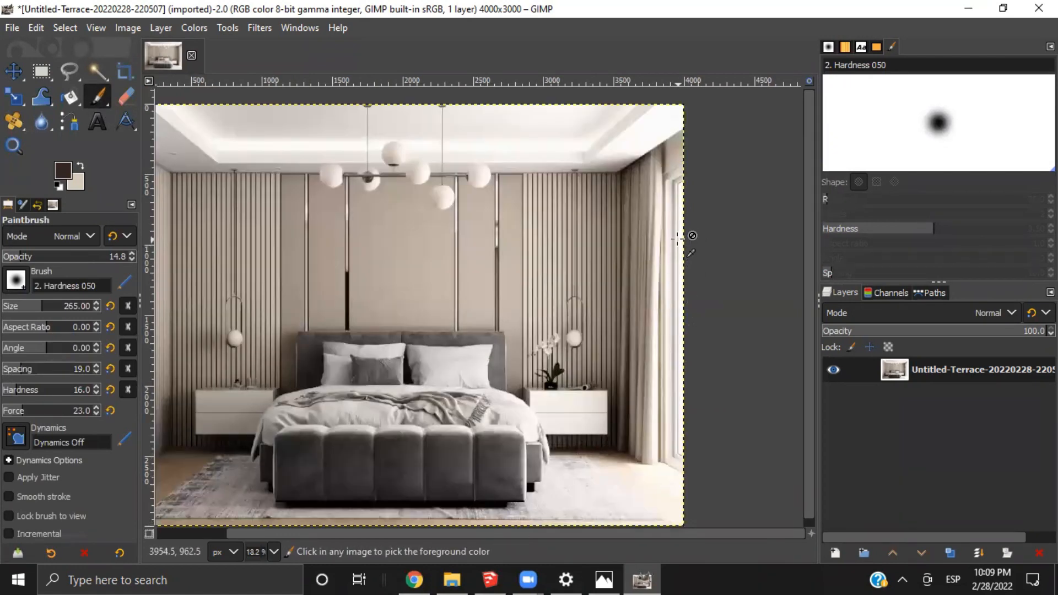
pyautogui.keyDown('ctrl'); pyautogui.scroll(1, 677, 238); pyautogui.keyUp('ctrl')
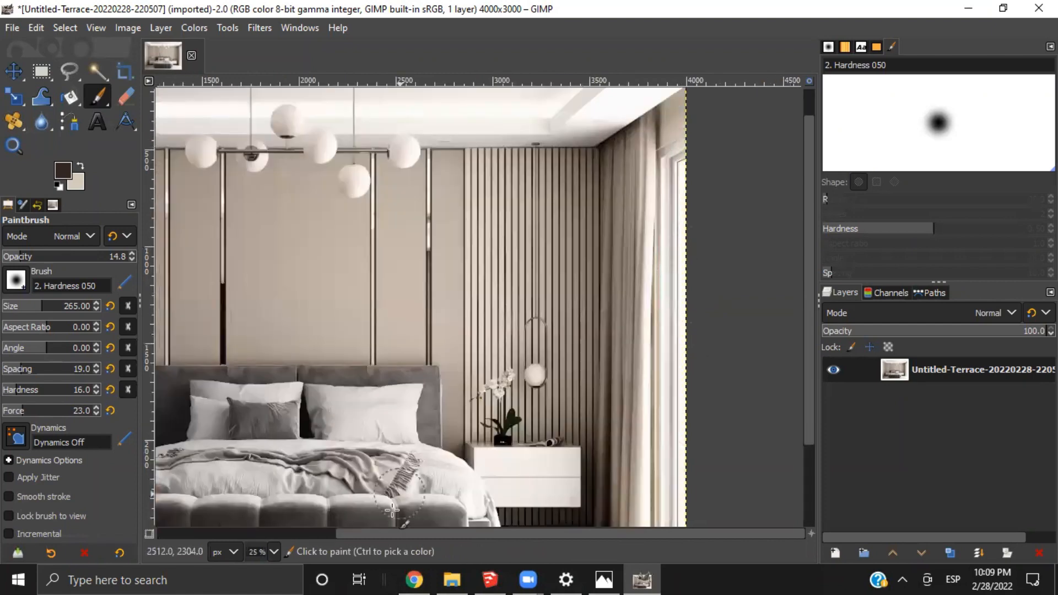
# Switch to the Coohom gallery to review the original bedroom render, and return to GIMP
pyautogui.click(412, 579)
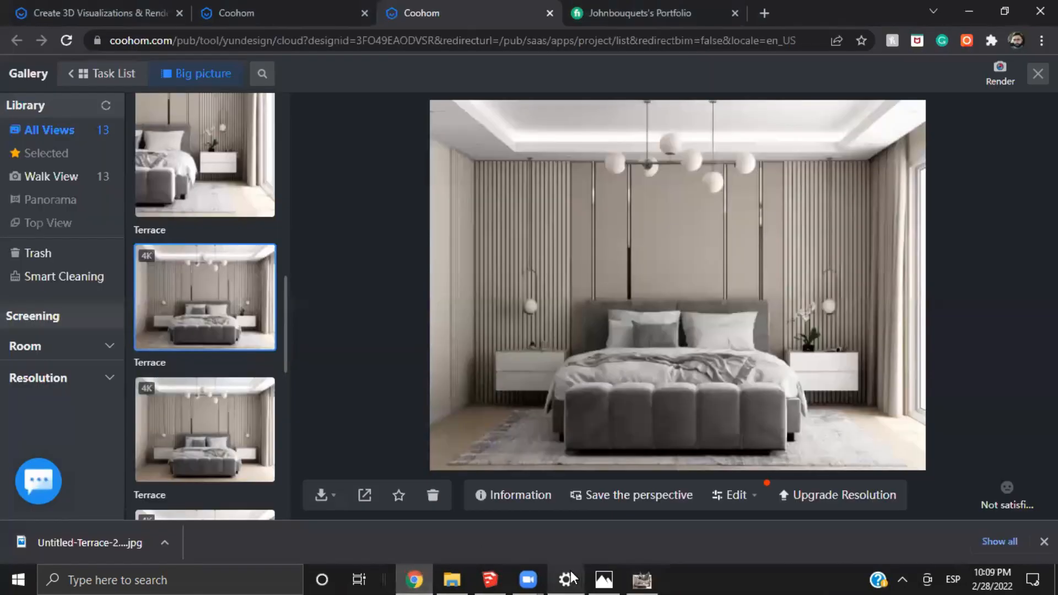
pyautogui.click(453, 574)
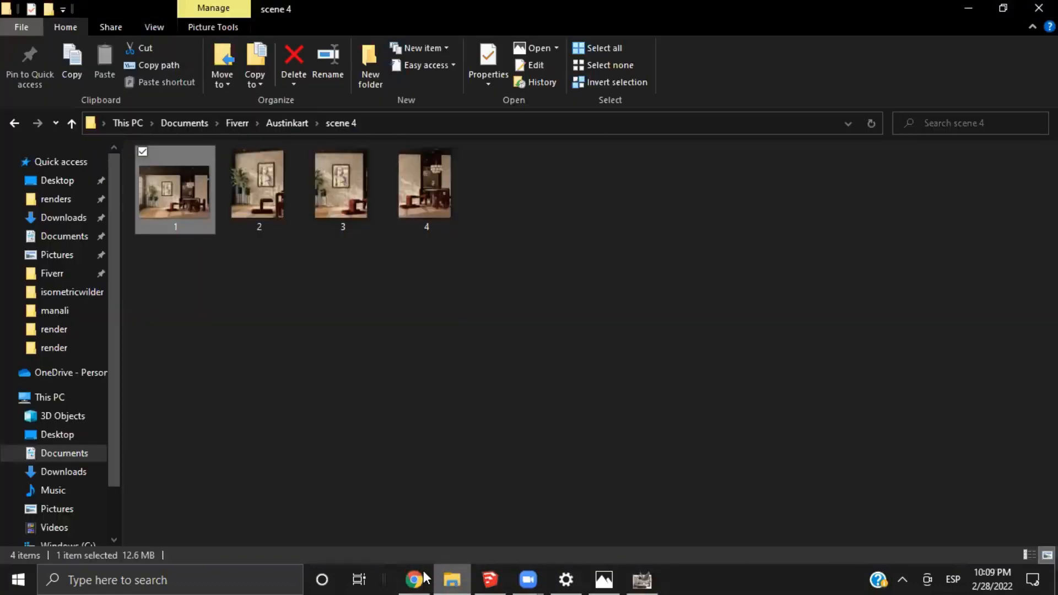
pyautogui.click(422, 573)
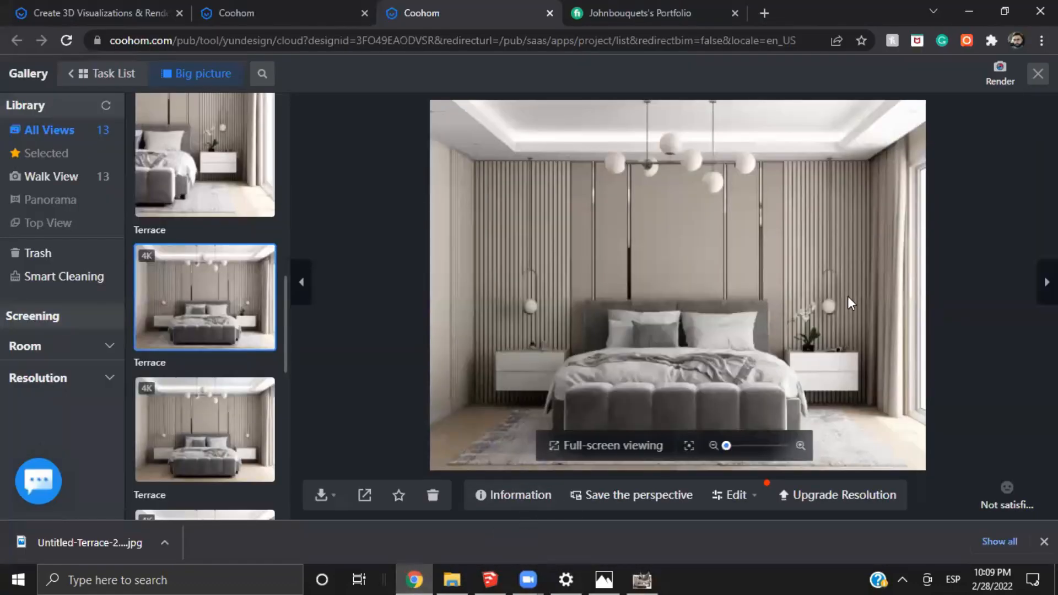
pyautogui.click(641, 578)
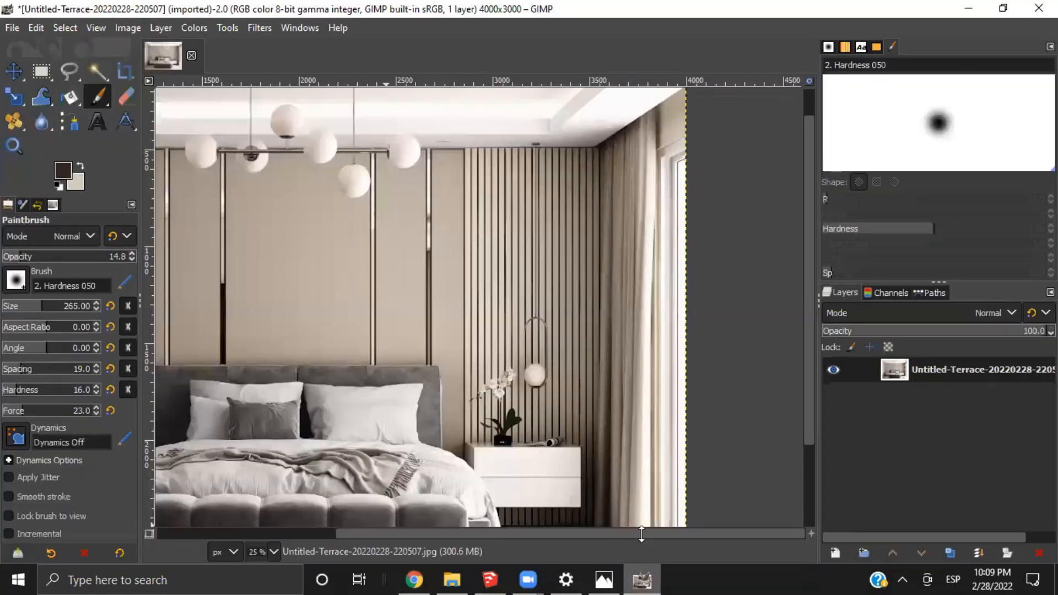
# Set the brush Force to 33 and paint over the window beside the curtain, from its upper corner to the floor
pyautogui.scroll(-3, 659, 403)
pyautogui.scroll(3, 659, 403)
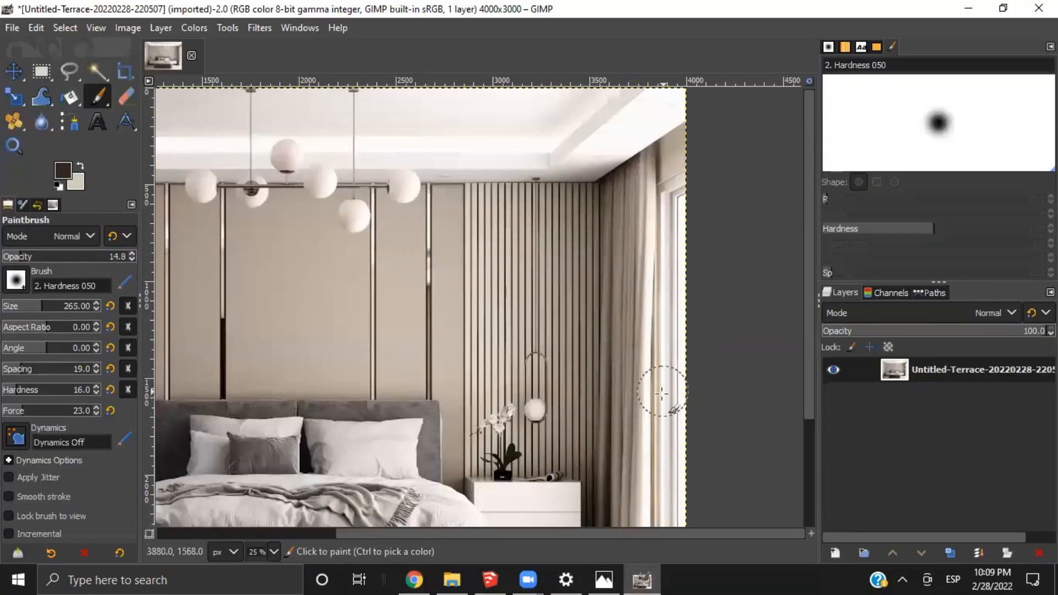
pyautogui.scroll(-3, 662, 393)
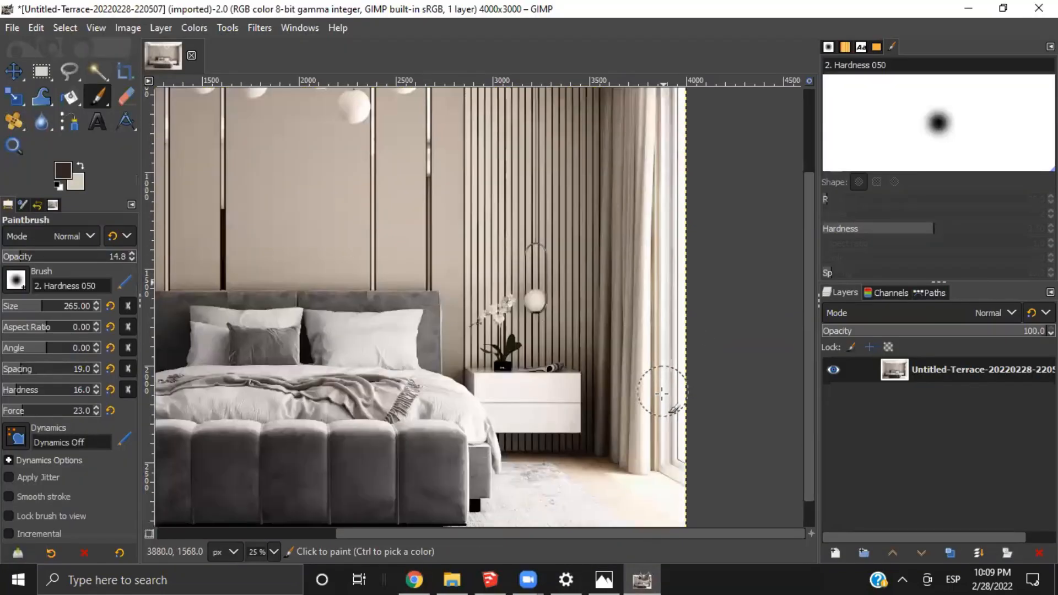
pyautogui.scroll(3, 662, 393)
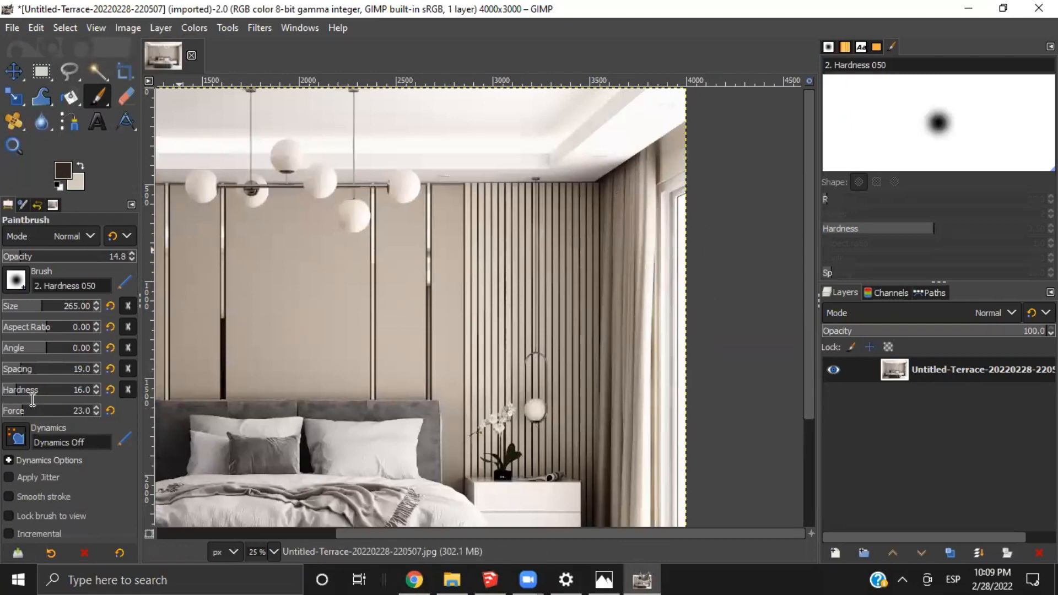
pyautogui.moveTo(31, 414); pyautogui.dragTo(33, 414)
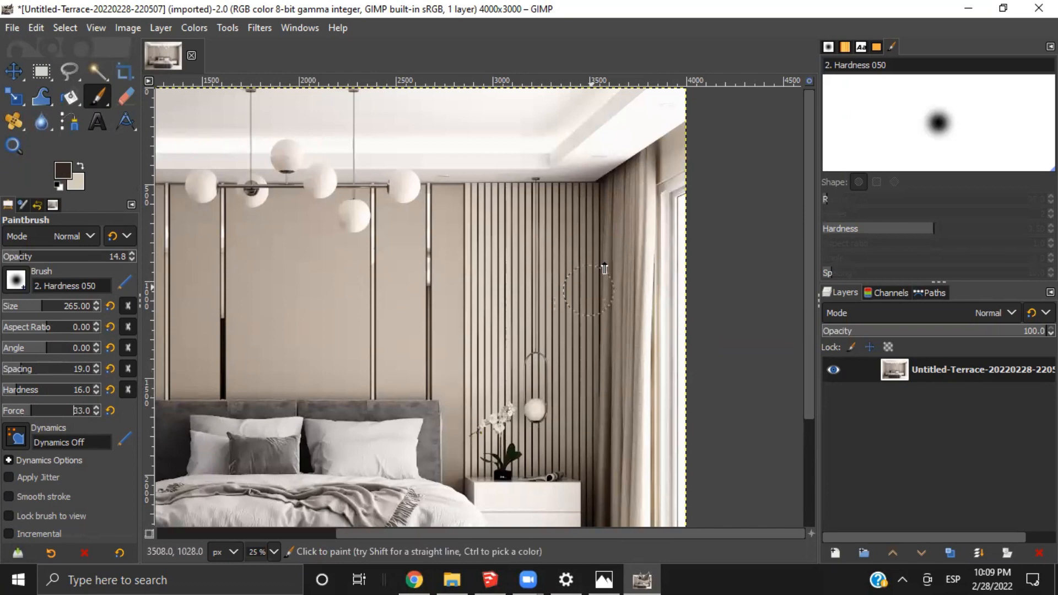
pyautogui.click(671, 195)
pyautogui.scroll(-4, 673, 203)
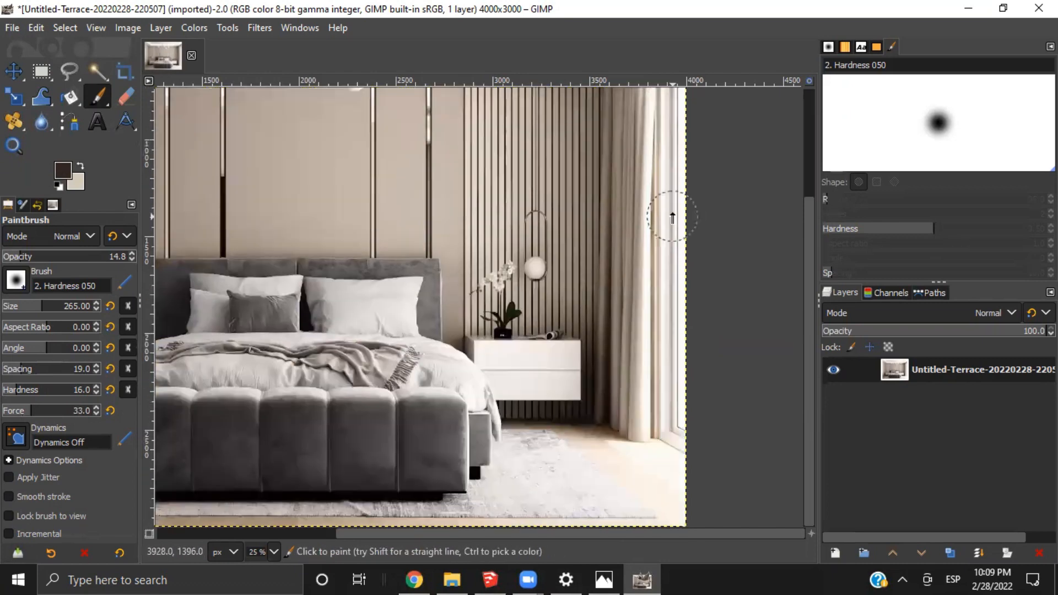
pyautogui.keyDown('shift'); pyautogui.click(666, 431); pyautogui.keyUp('shift')
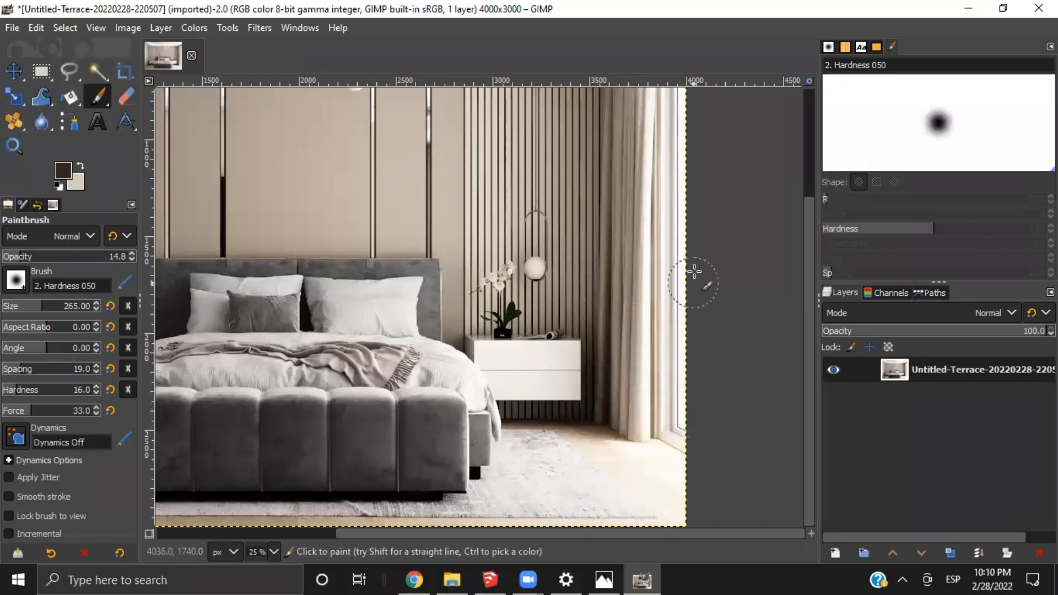
pyautogui.scroll(3, 665, 211)
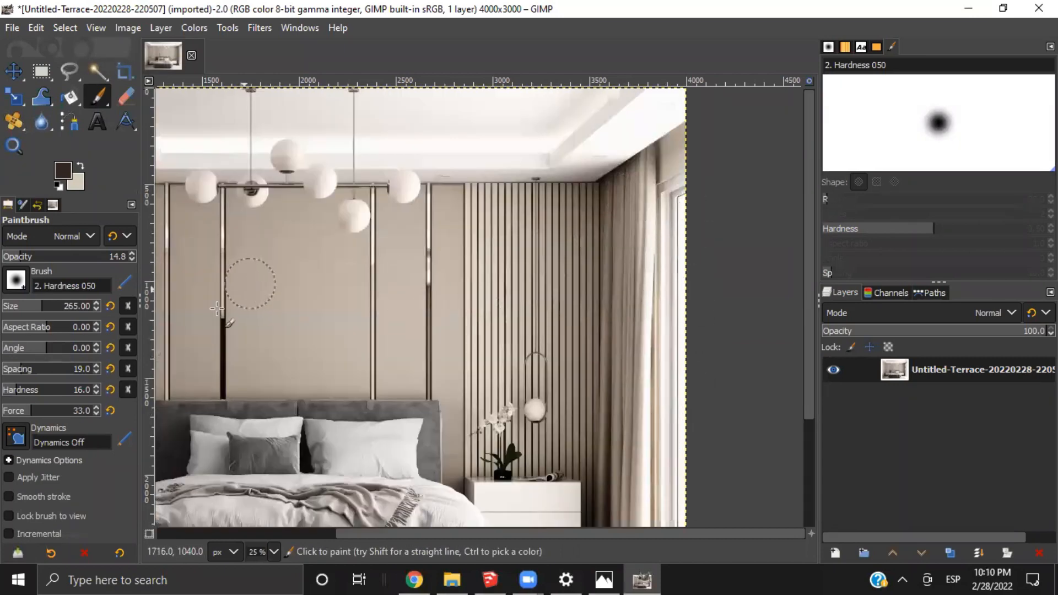
# Set the brush Hardness to 35, paint again along the upper part of the window, and review the whole image
pyautogui.click(34, 392)
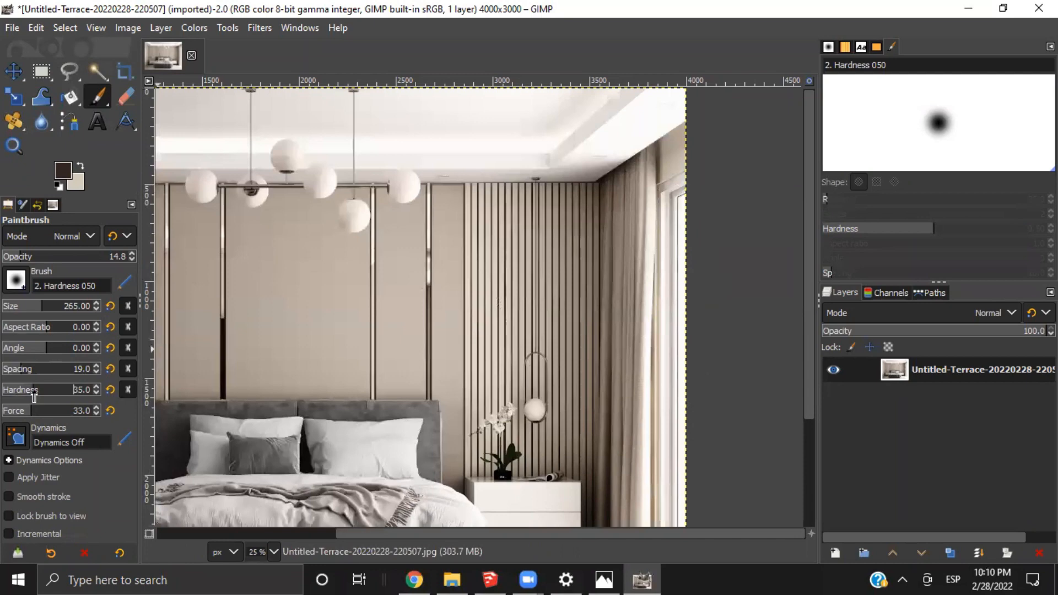
pyautogui.click(671, 193)
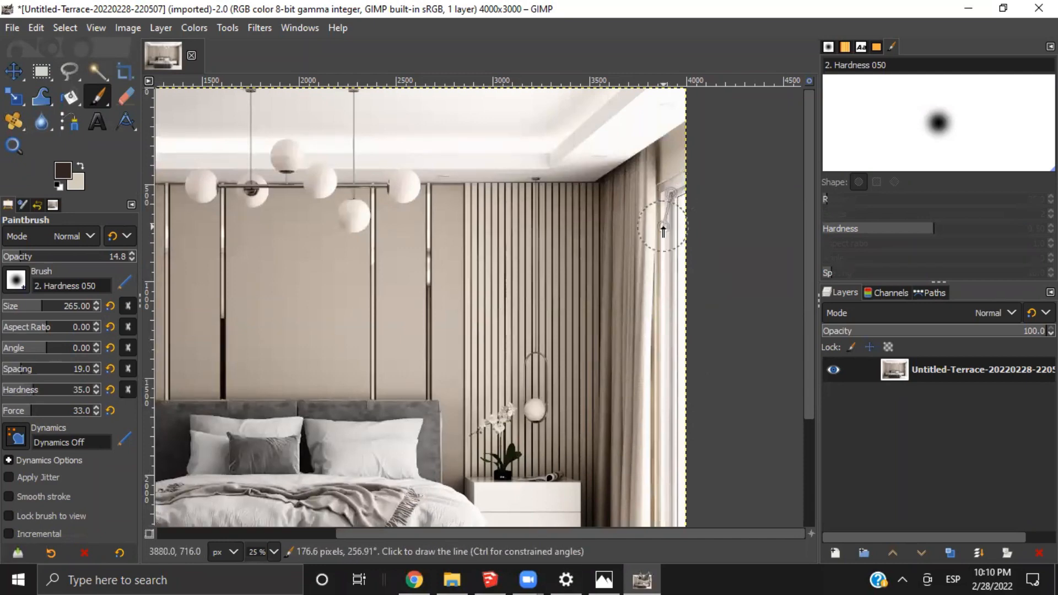
pyautogui.keyDown('shift'); pyautogui.click(678, 312); pyautogui.keyUp('shift')
pyautogui.scroll(-3, 676, 331)
pyautogui.scroll(-3, 676, 331)
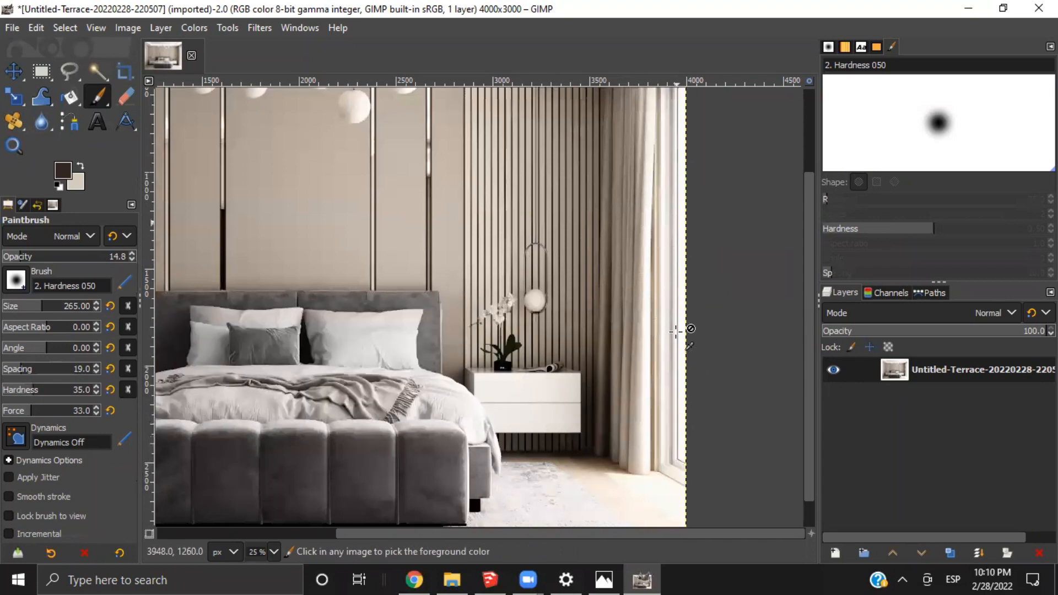
pyautogui.keyDown('ctrl'); pyautogui.scroll(-2, 677, 331); pyautogui.keyUp('ctrl')
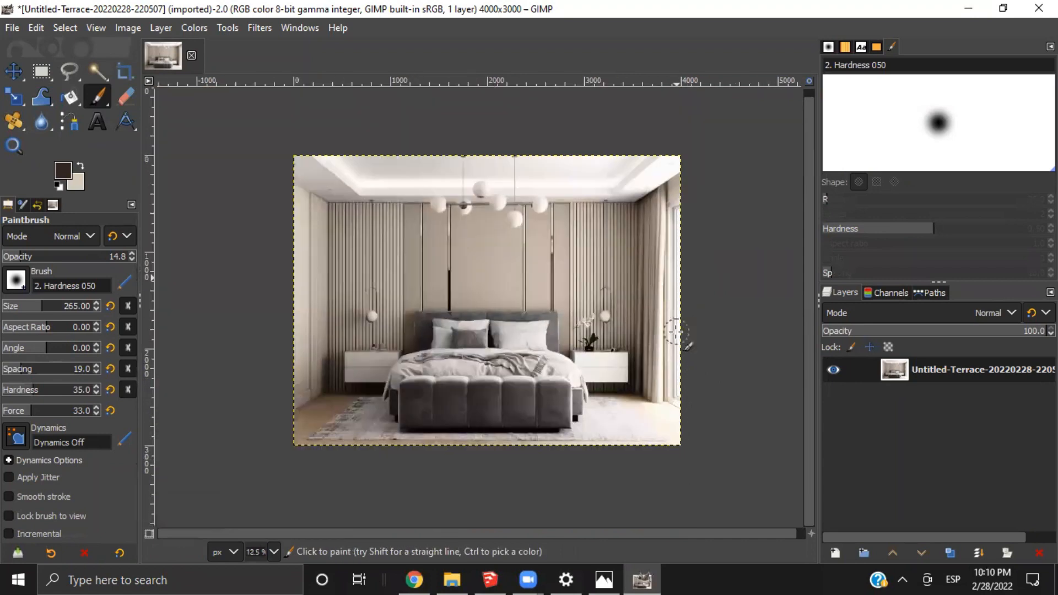
# Set the brush Force to 51 and change the colors to a white foreground with a black background
pyautogui.click(46, 415)
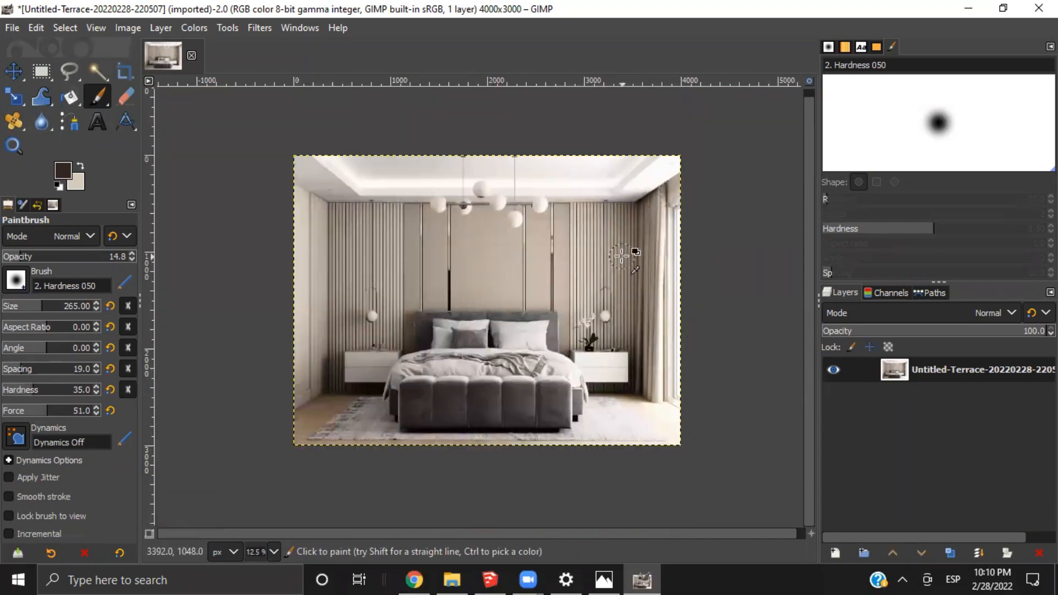
pyautogui.press('ctrl')
pyautogui.click(57, 185)
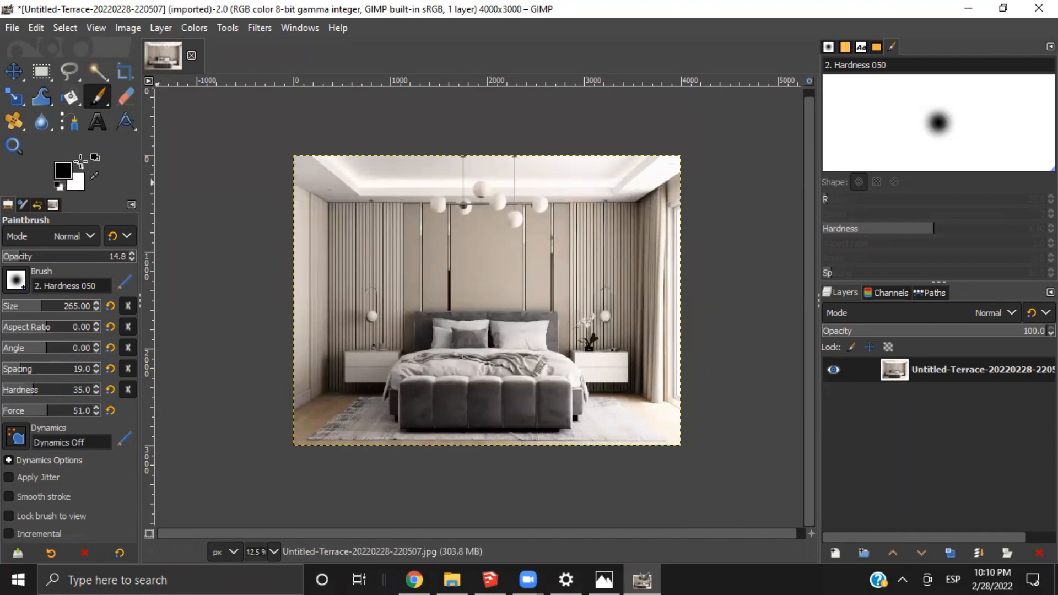
pyautogui.click(79, 165)
# Brush white over the window beside the curtain, from its upper corner to the floor, undoing a stray stroke, and review the whole image
pyautogui.keyDown('ctrl'); pyautogui.scroll(2, 675, 205); pyautogui.keyUp('ctrl')
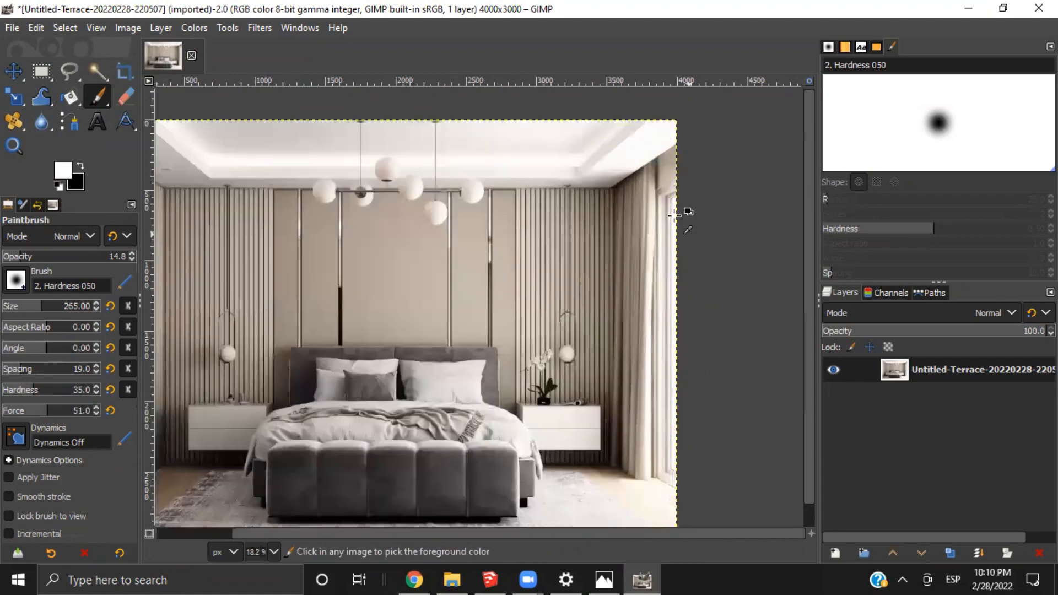
pyautogui.moveTo(663, 166)
pyautogui.mouseDown()
pyautogui.moveTo(595, 237)
pyautogui.moveTo(551, 243)
pyautogui.moveTo(430, 220)
pyautogui.moveTo(584, 177)
pyautogui.mouseUp()
pyautogui.hotkey('ctrl', 'z')
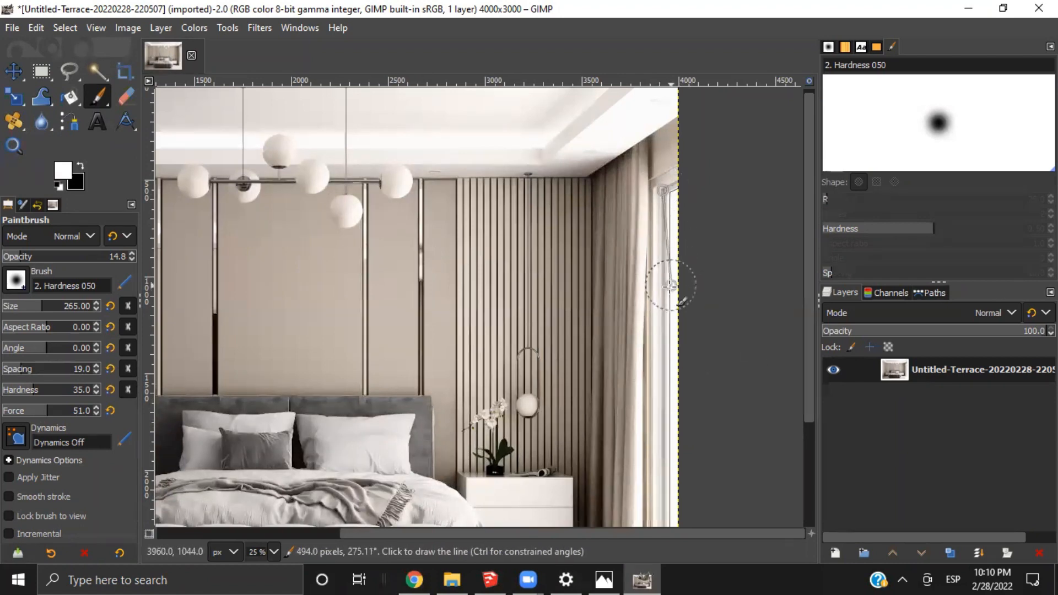
pyautogui.scroll(-5, 669, 283)
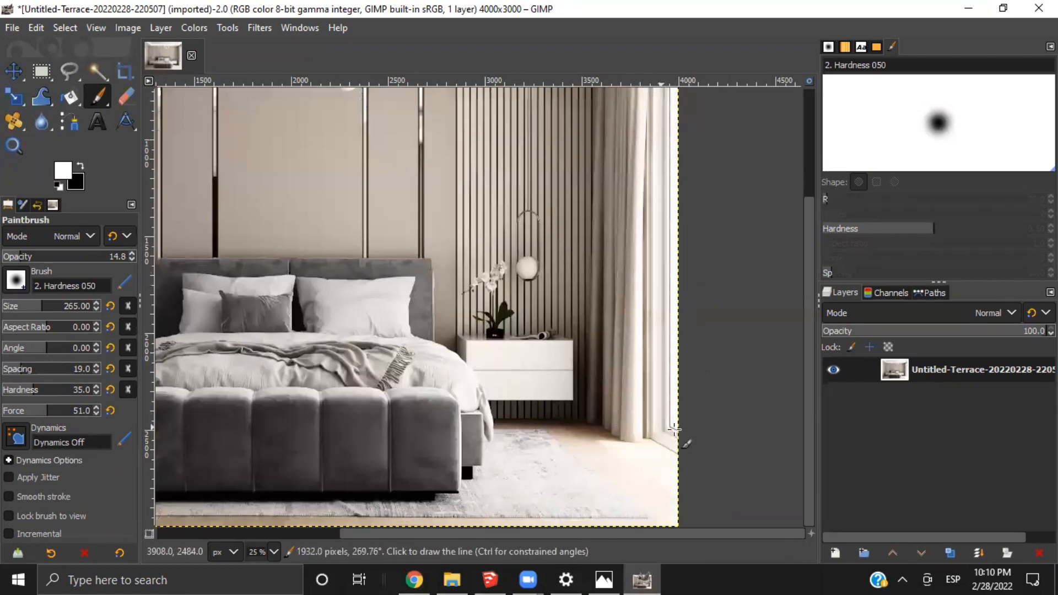
pyautogui.keyDown('ctrl'); pyautogui.scroll(1, 725, 439); pyautogui.keyUp('ctrl')
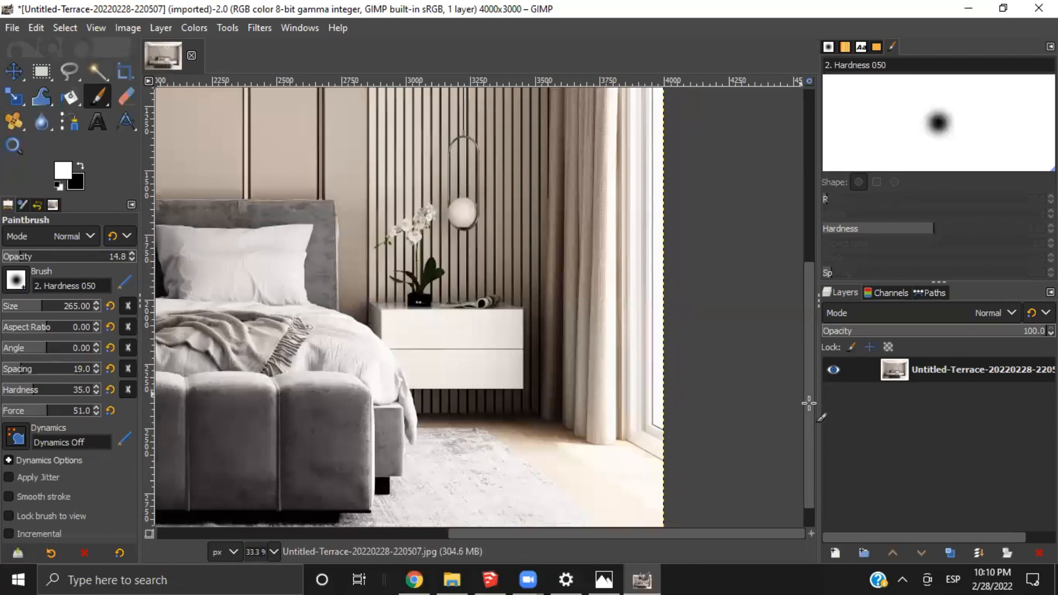
pyautogui.moveTo(810, 402); pyautogui.dragTo(810, 264)
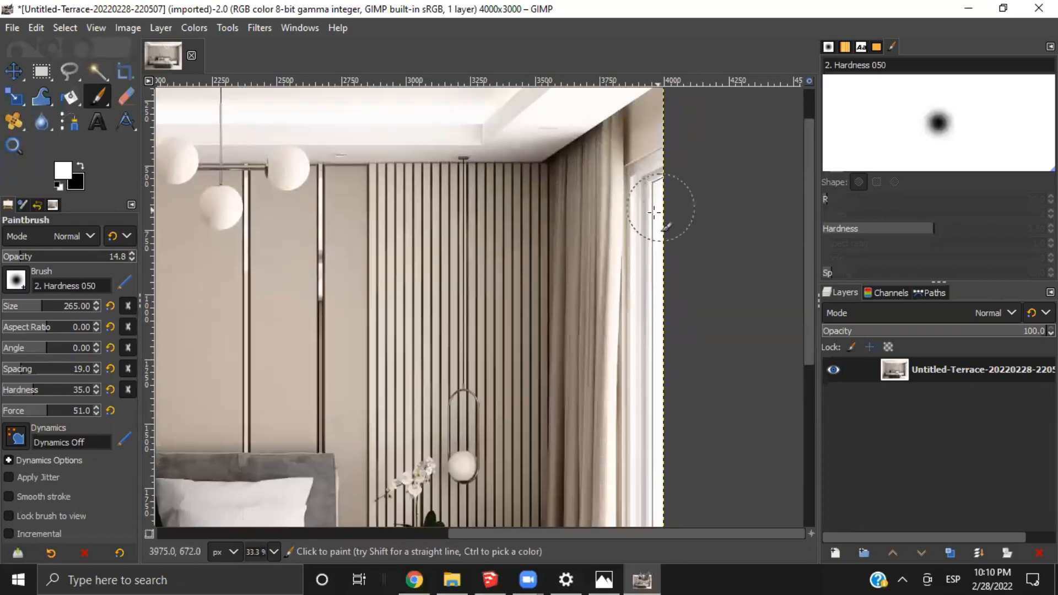
pyautogui.keyDown('ctrl'); pyautogui.scroll(2, 663, 170); pyautogui.keyUp('ctrl')
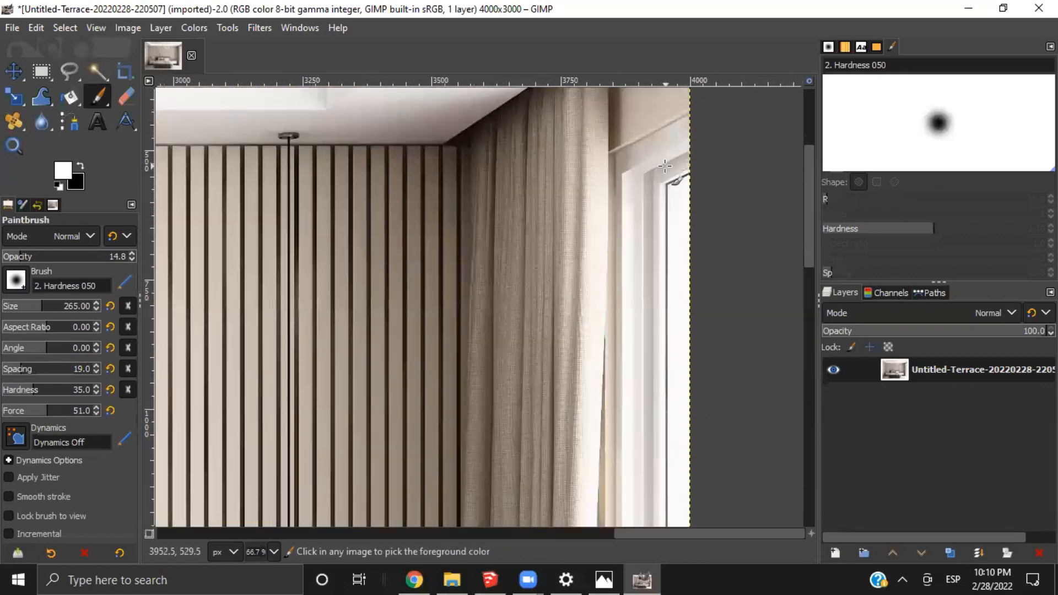
pyautogui.keyDown('ctrl'); pyautogui.scroll(-4, 664, 165); pyautogui.keyUp('ctrl')
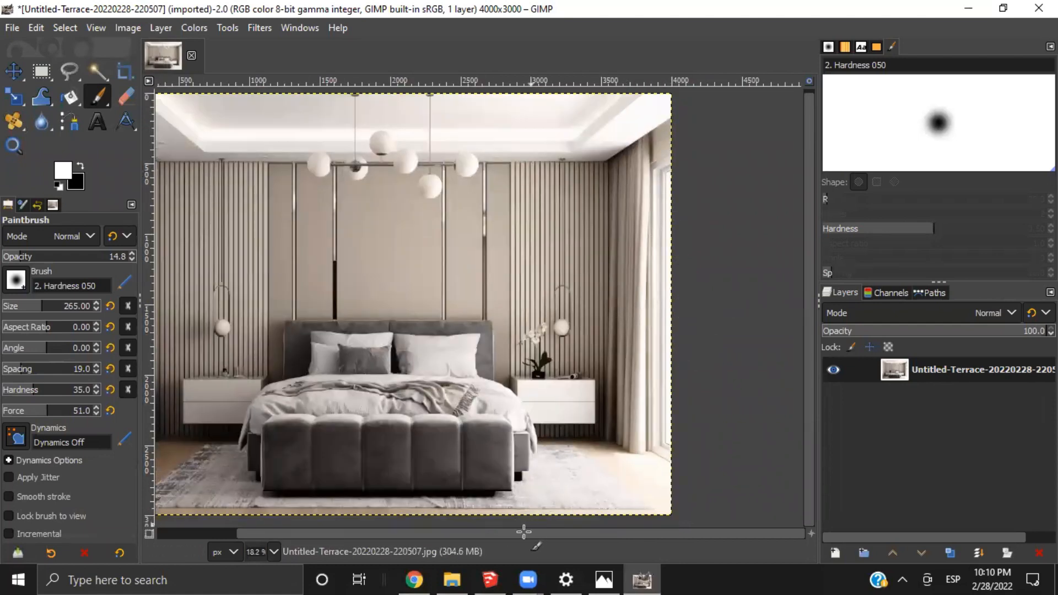
pyautogui.moveTo(524, 531); pyautogui.dragTo(476, 537)
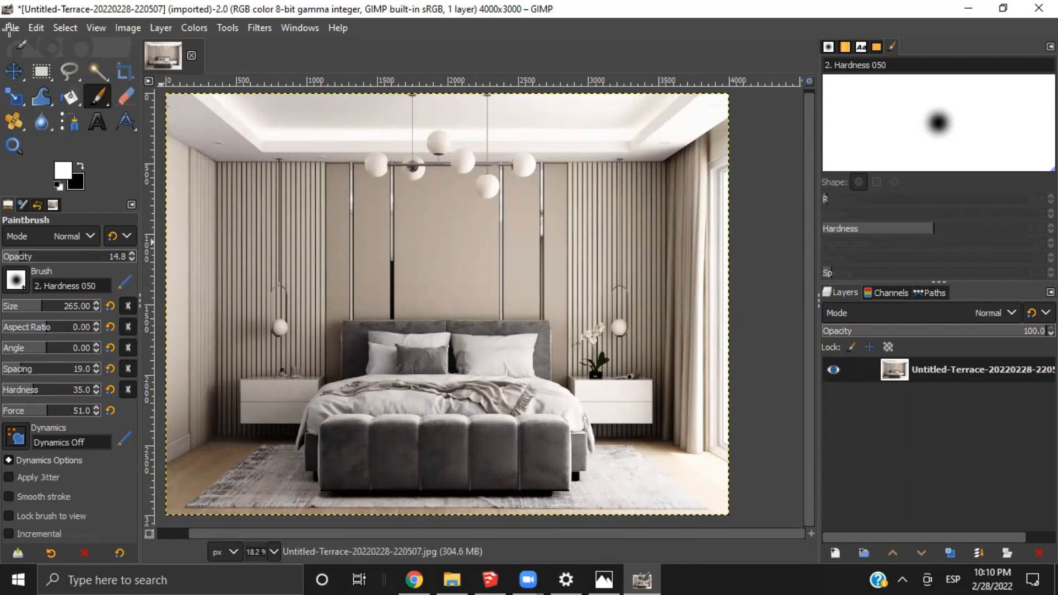
# Export the retouched render to the Downloads folder as image test.jpg with JPEG quality 100
pyautogui.click(10, 27)
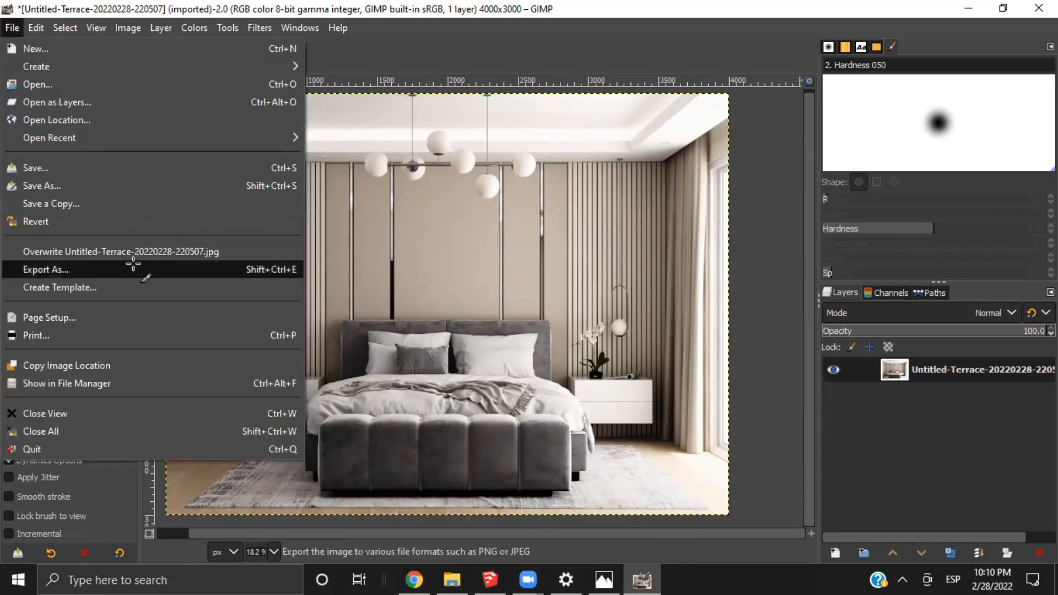
pyautogui.click(133, 268)
pyautogui.write('1')
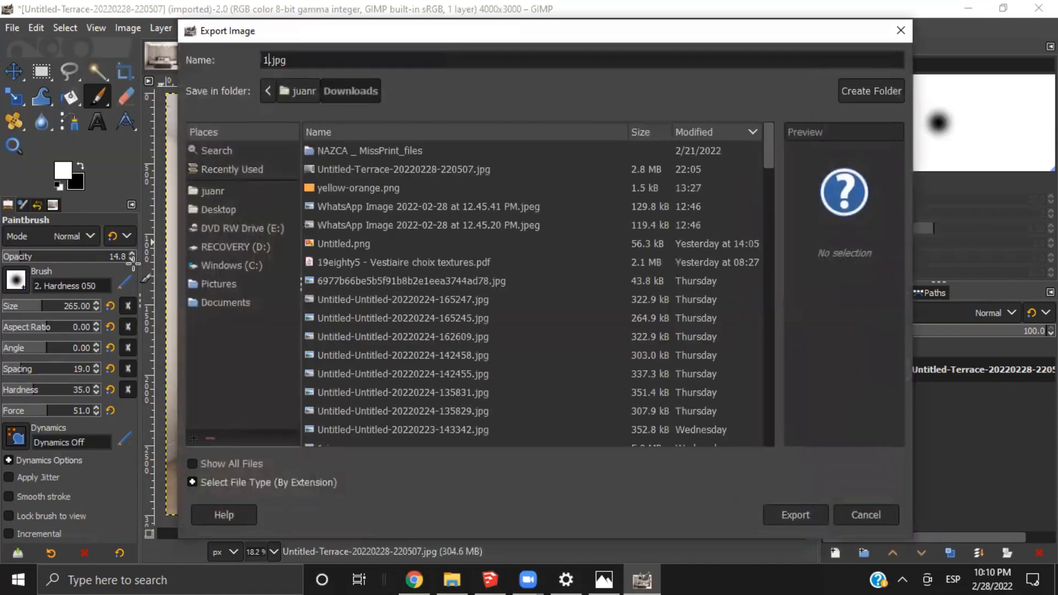
pyautogui.press('Return')
pyautogui.click(729, 349)
pyautogui.write('image test')
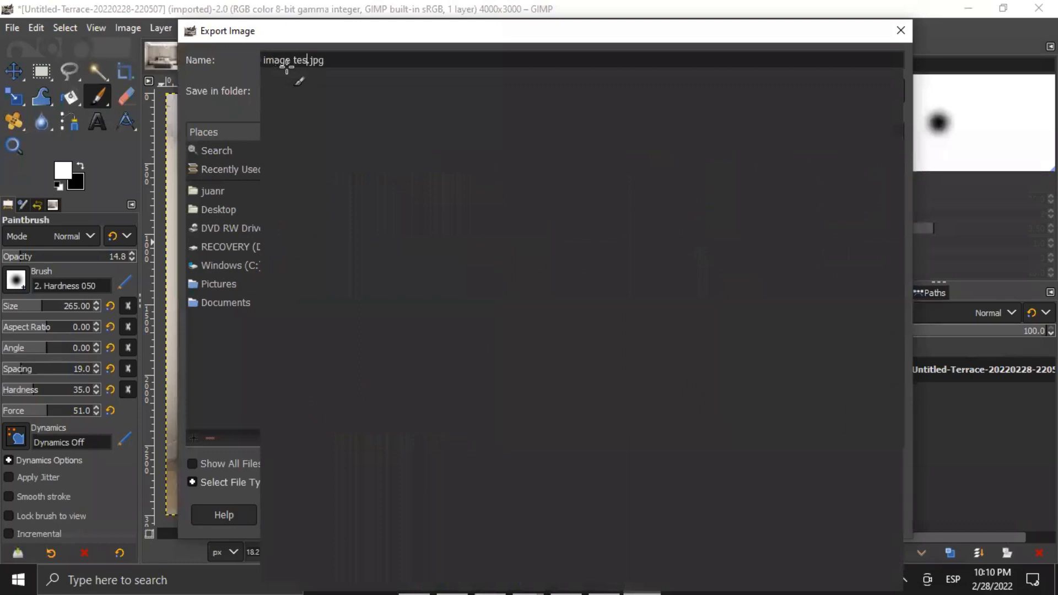
pyautogui.press('Return')
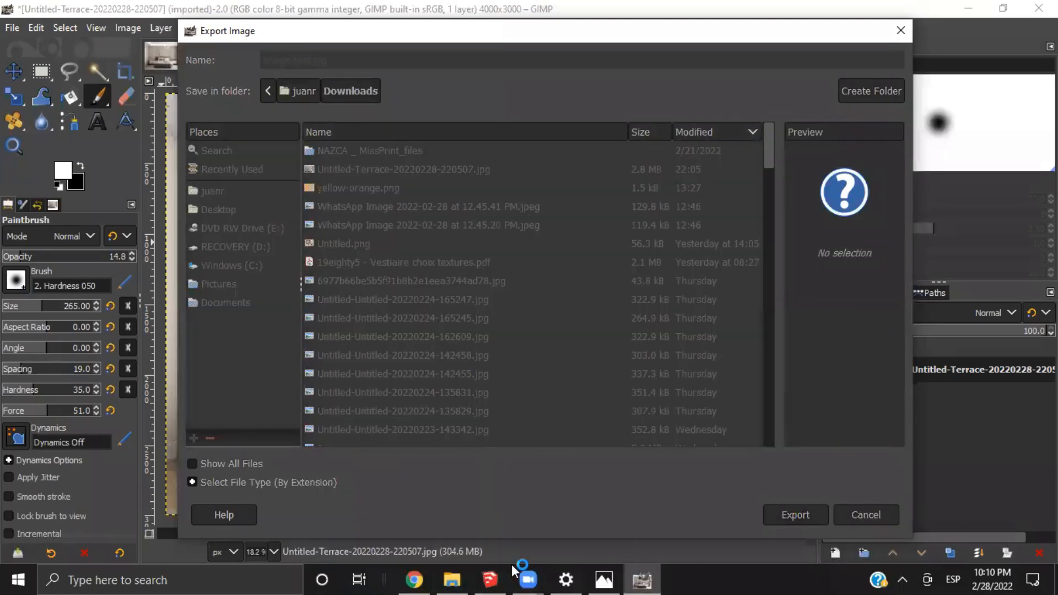
pyautogui.moveTo(573, 160); pyautogui.dragTo(581, 161)
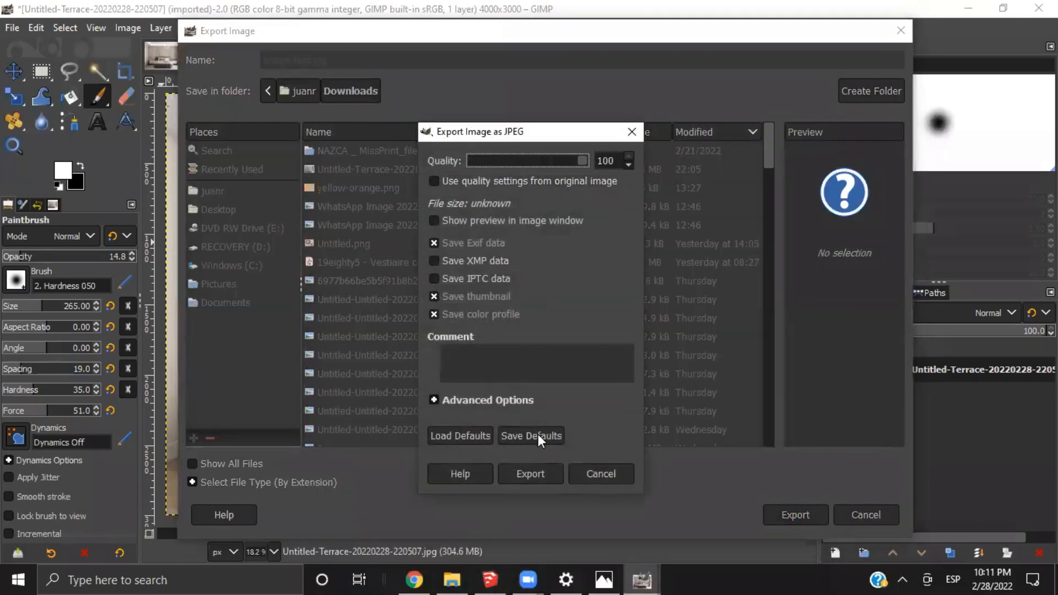
pyautogui.click(539, 471)
# Switch to File Explorer, show the Downloads folder, and close the unrelated 1.jpg open in Photos
pyautogui.click(460, 579)
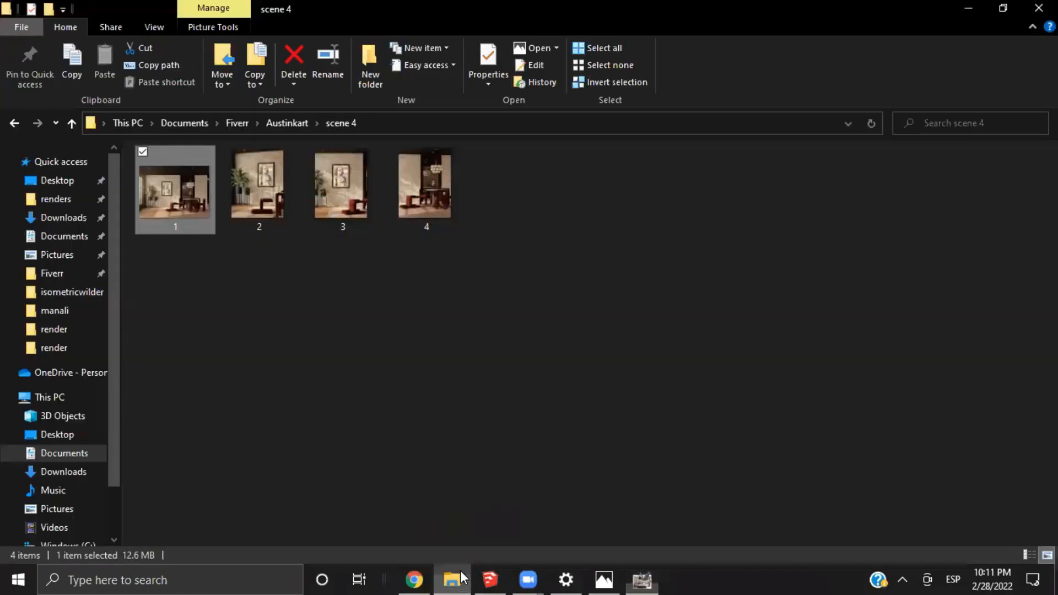
pyautogui.click(64, 217)
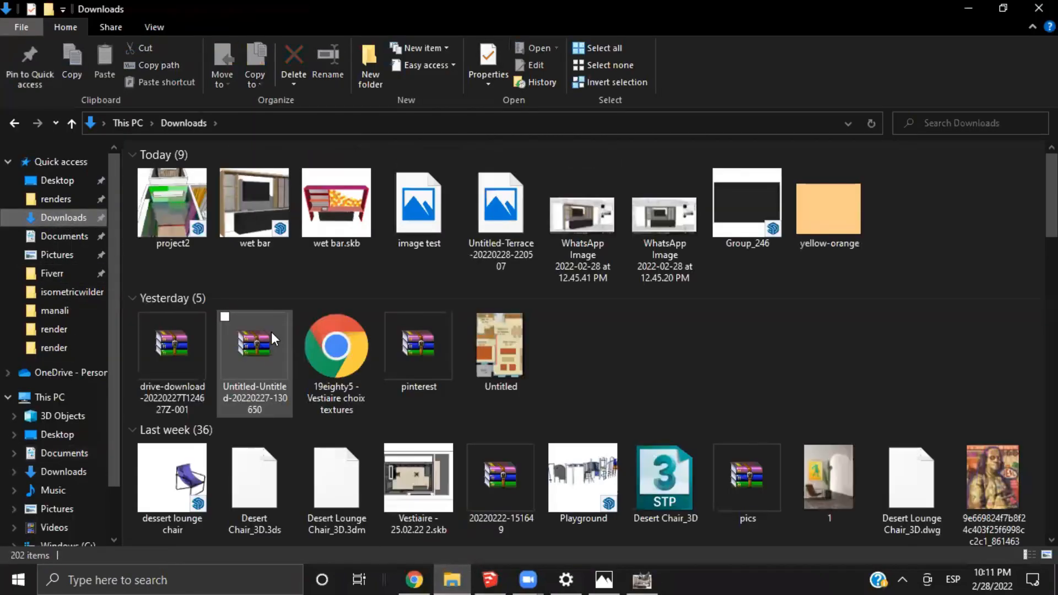
pyautogui.click(428, 214)
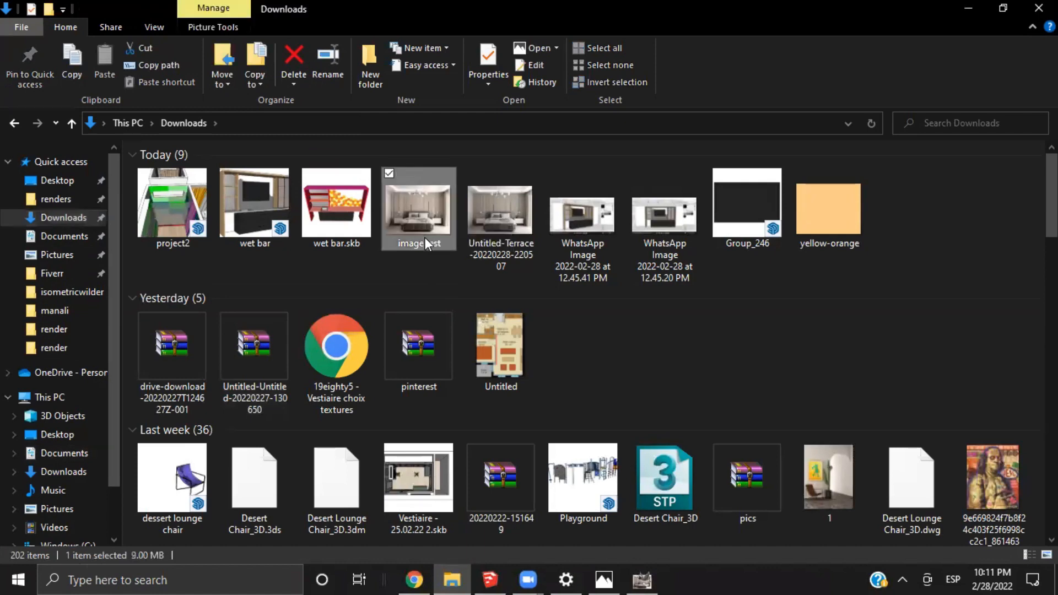
pyautogui.click(604, 580)
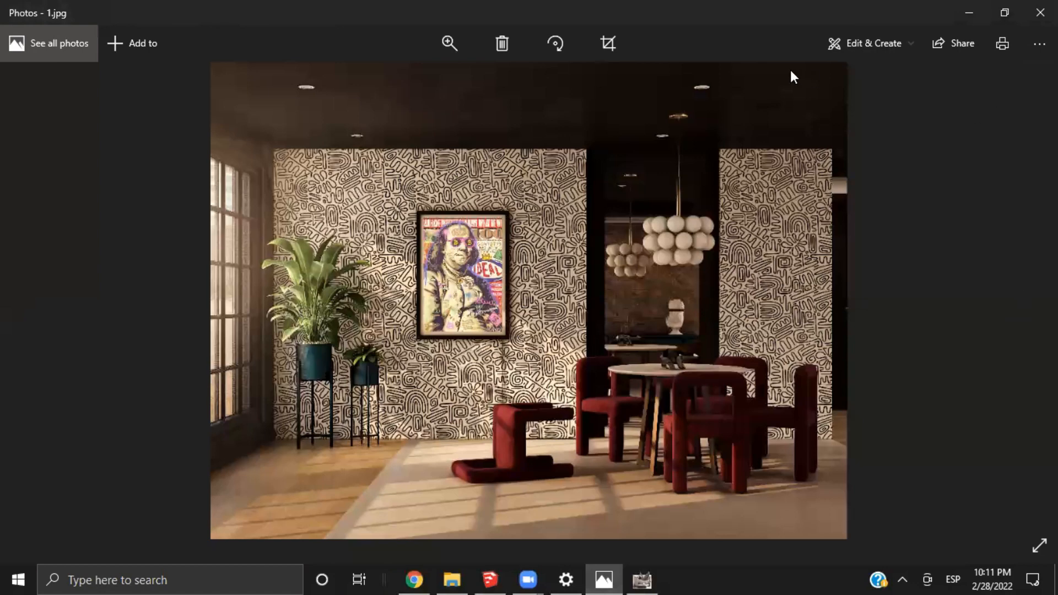
pyautogui.click(1039, 12)
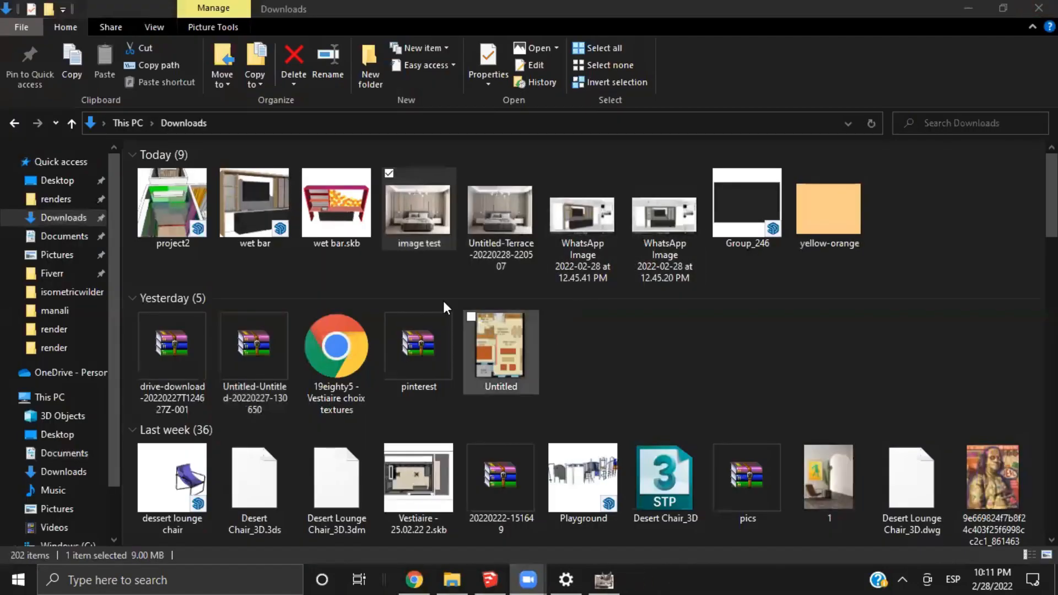
# Open the original render Untitled-Terrace-20220228-220507.jpg and the exported image test.jpg in separate Photos windows
pyautogui.click(511, 210)
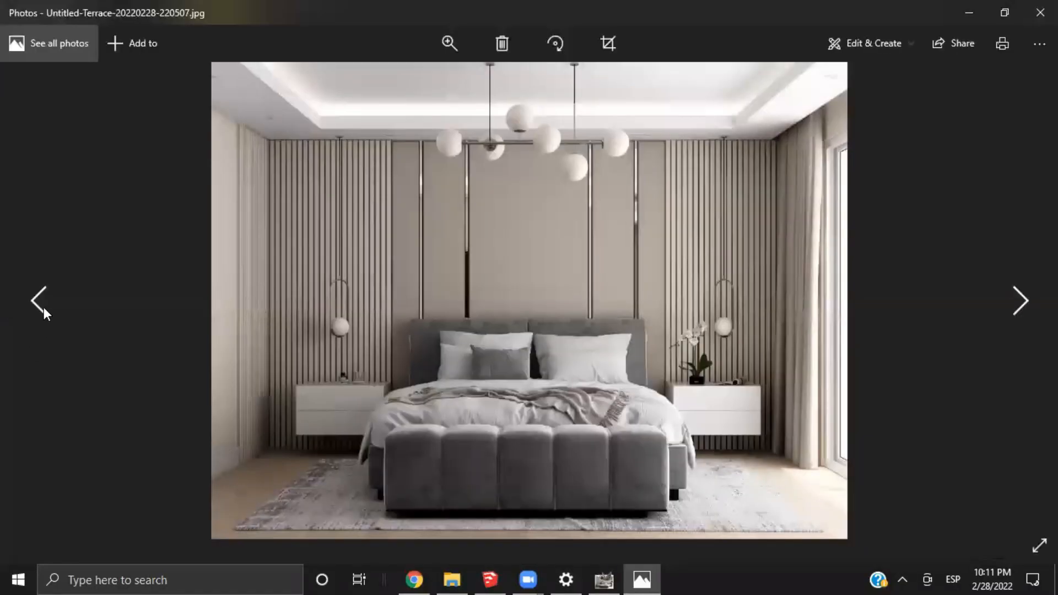
pyautogui.click(1022, 297)
pyautogui.click(1024, 291)
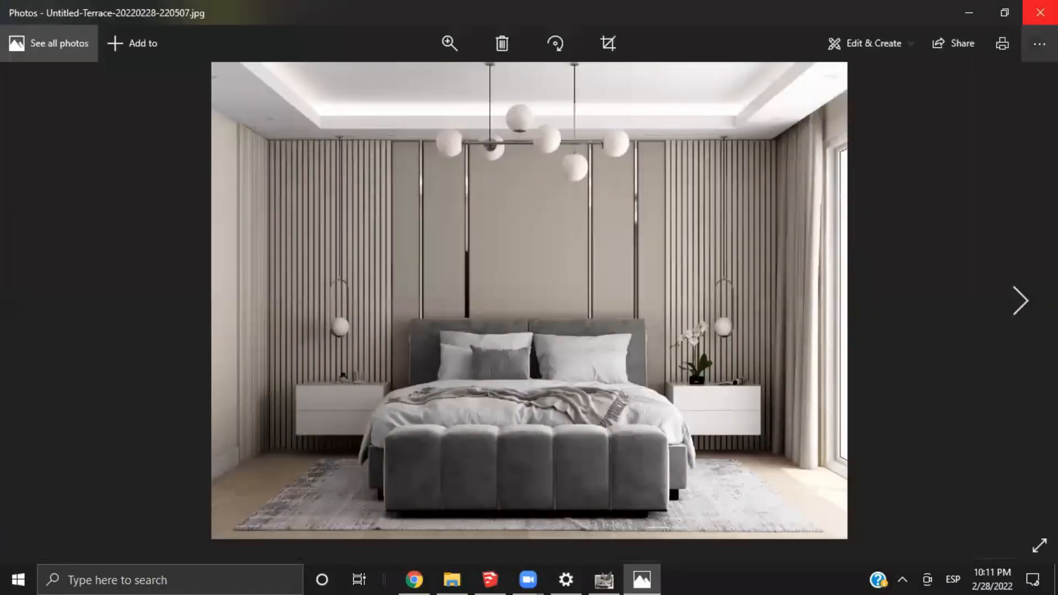
pyautogui.click(969, 12)
pyautogui.click(416, 206)
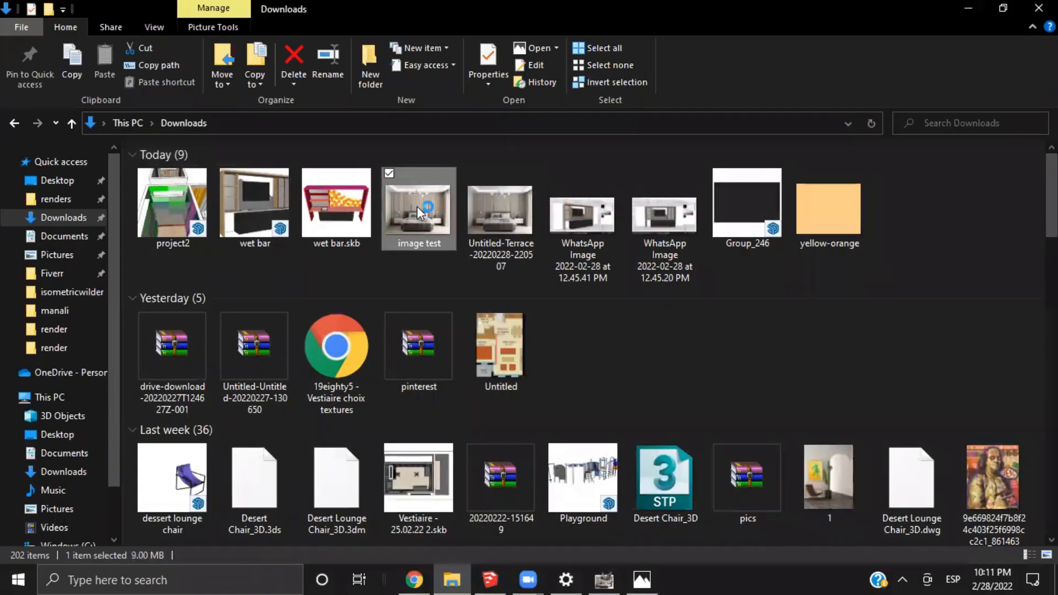
pyautogui.doubleClick(417, 206)
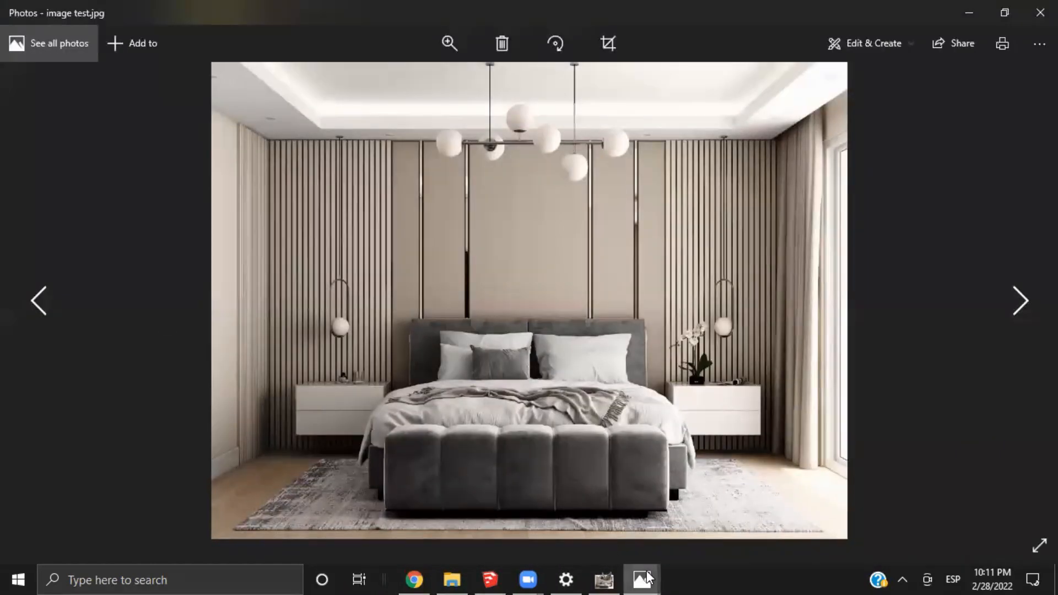
# Compare the original render with the retouched version by switching to the original and back to image test.jpg
pyautogui.moveTo(642, 578)
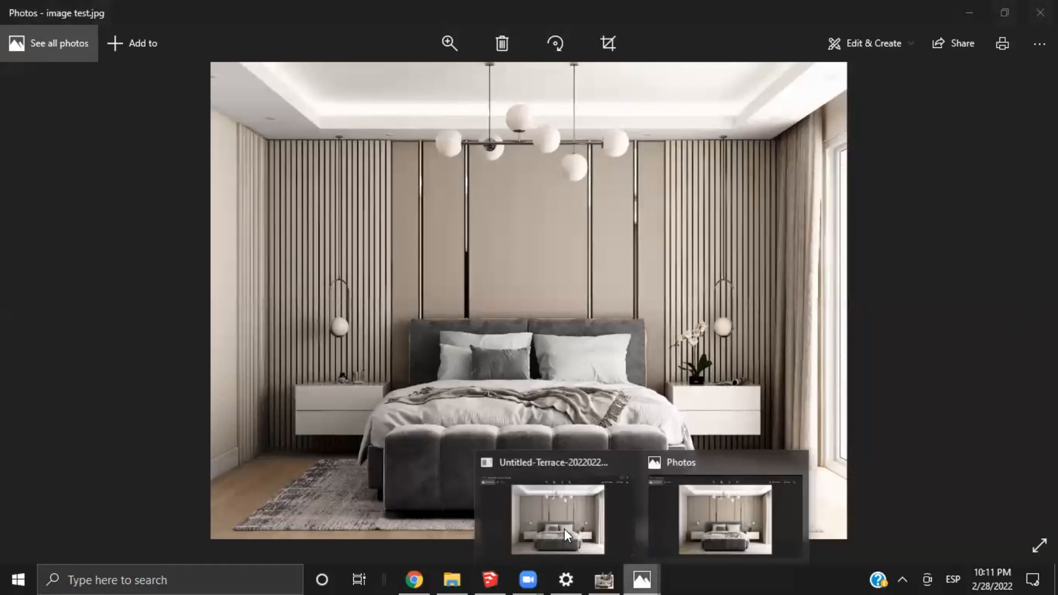
pyautogui.click(564, 528)
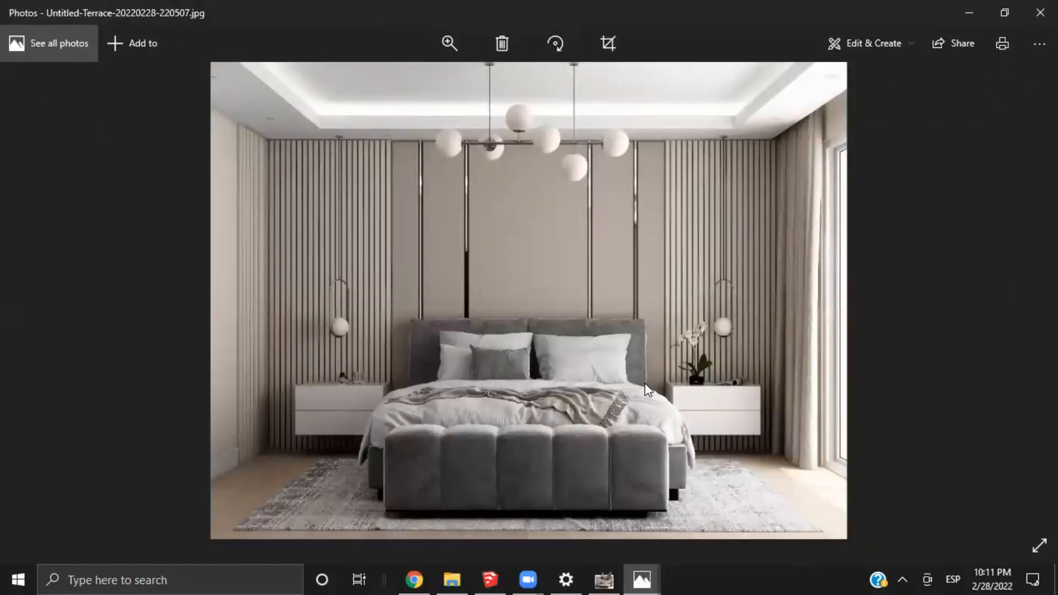
pyautogui.moveTo(642, 578)
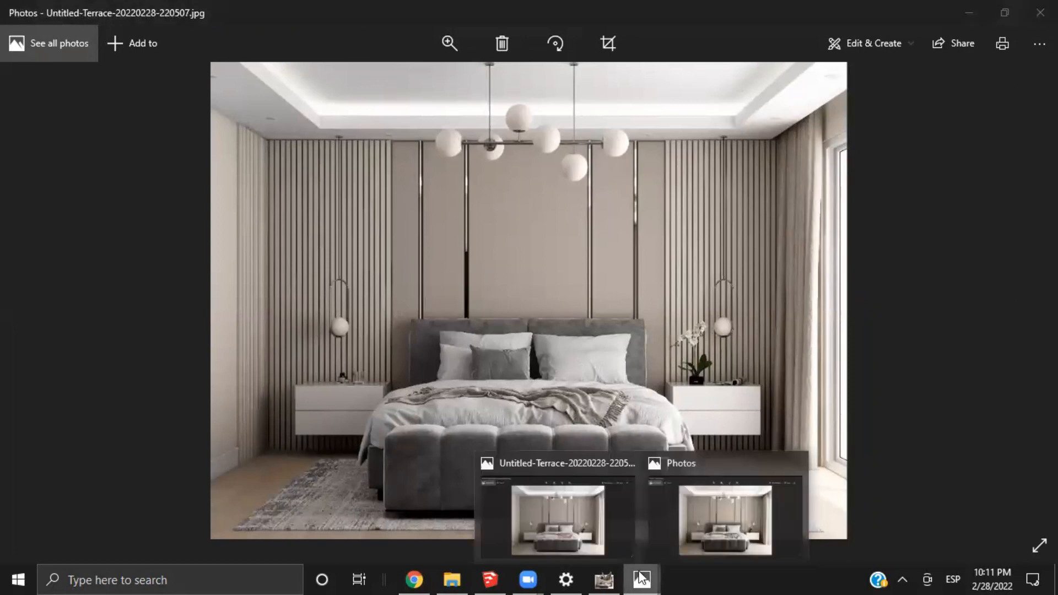
pyautogui.click(719, 518)
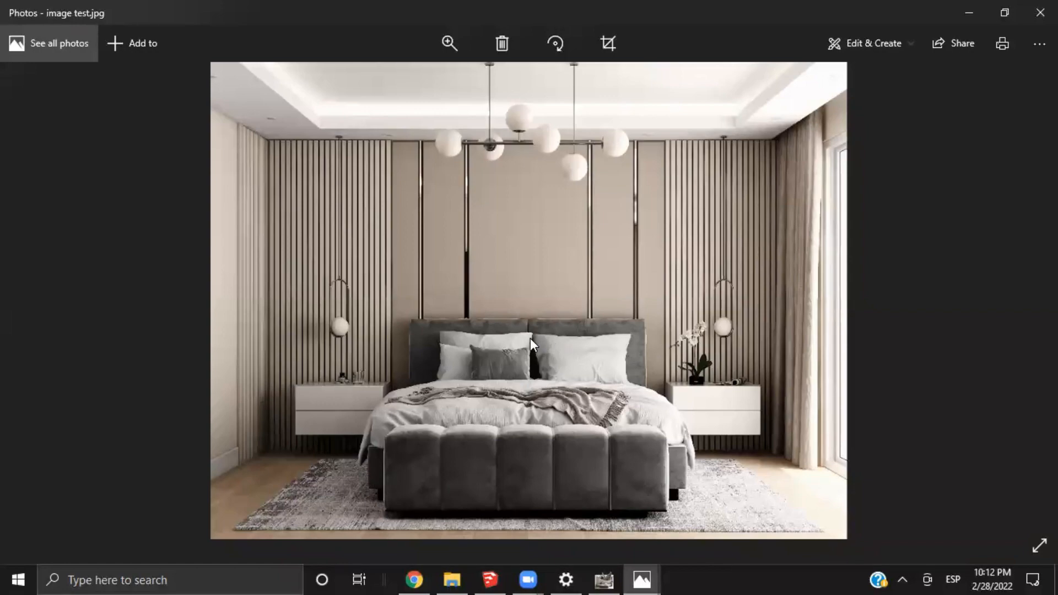
# Examine the retouched render up close around the headboard, pillows, throw, pendant lamp and curtain
pyautogui.scroll(5, 527, 330)
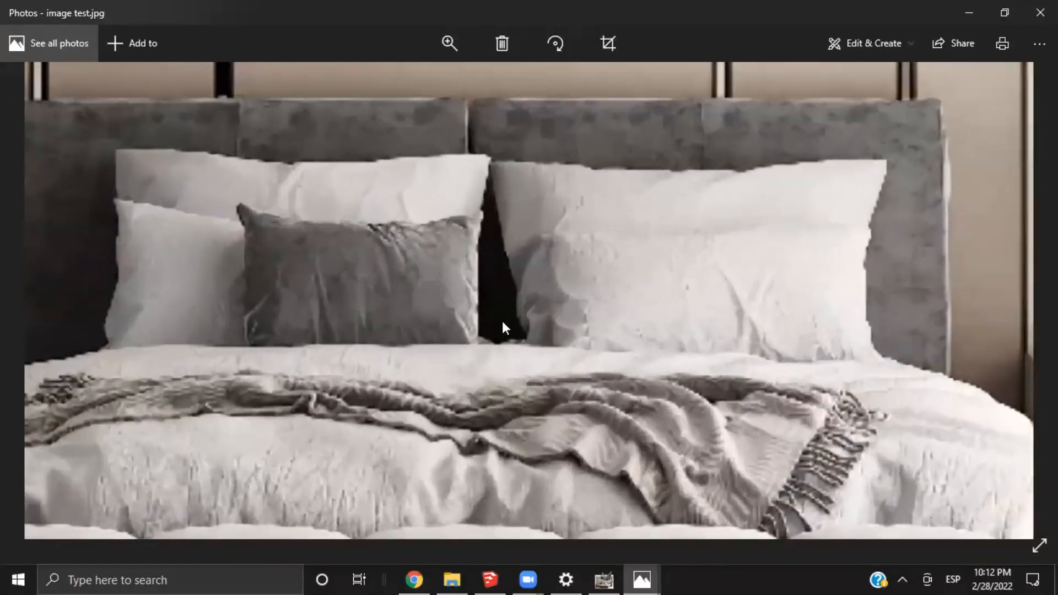
pyautogui.scroll(-1, 727, 193)
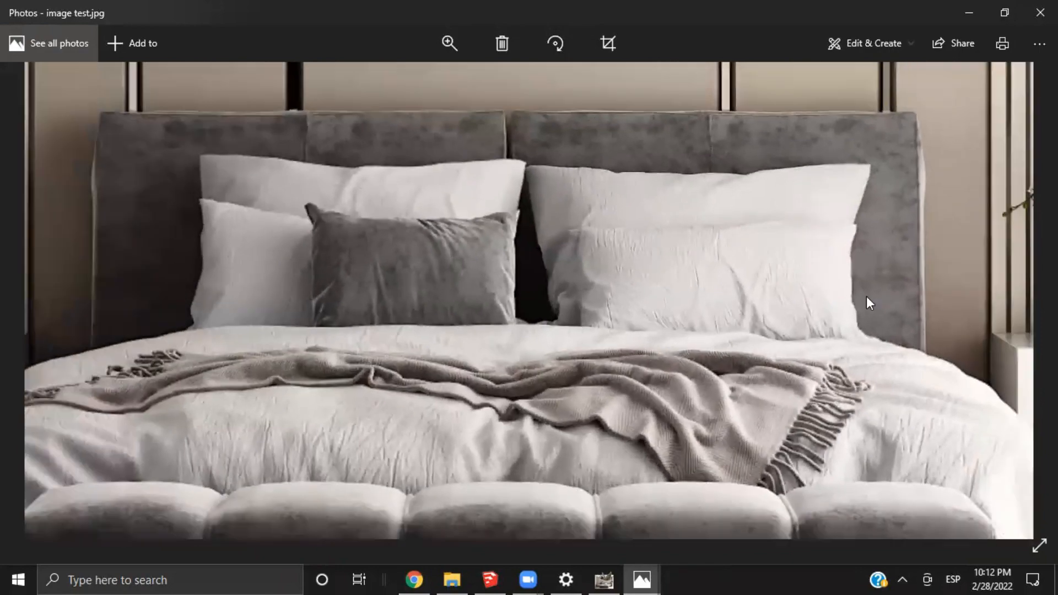
pyautogui.scroll(-1, 866, 298)
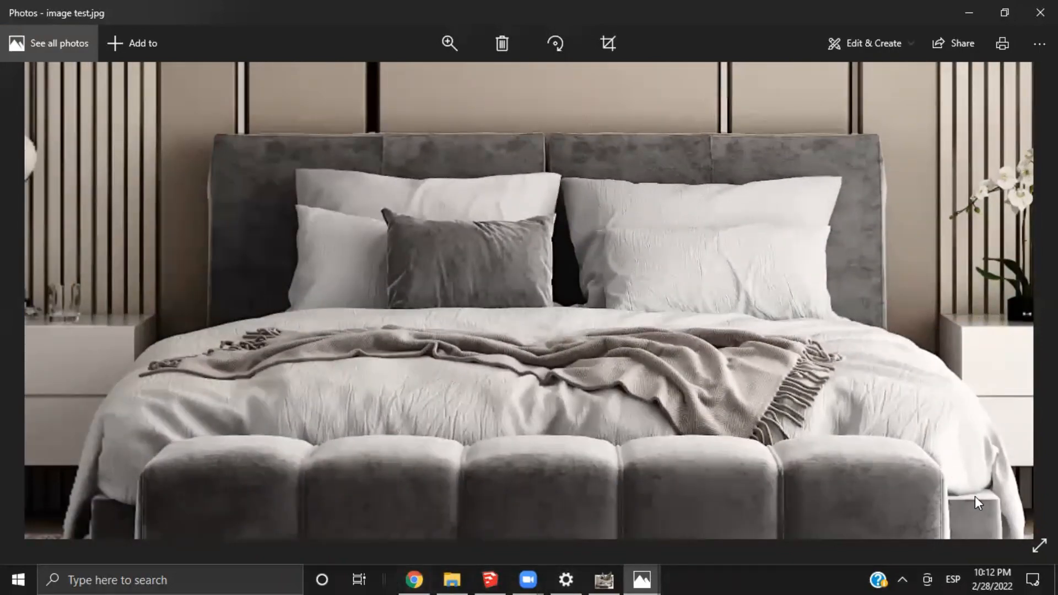
pyautogui.moveTo(61, 418); pyautogui.dragTo(409, 352)
pyautogui.moveTo(1019, 275); pyautogui.dragTo(165, 406)
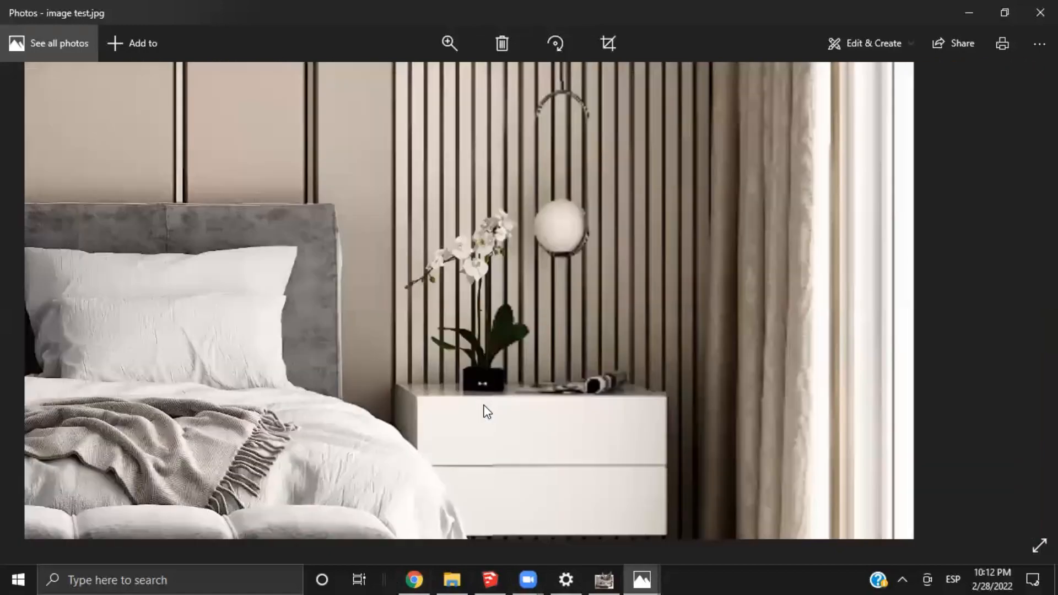
pyautogui.moveTo(915, 82); pyautogui.dragTo(887, 219)
pyautogui.moveTo(749, 407); pyautogui.dragTo(717, 299)
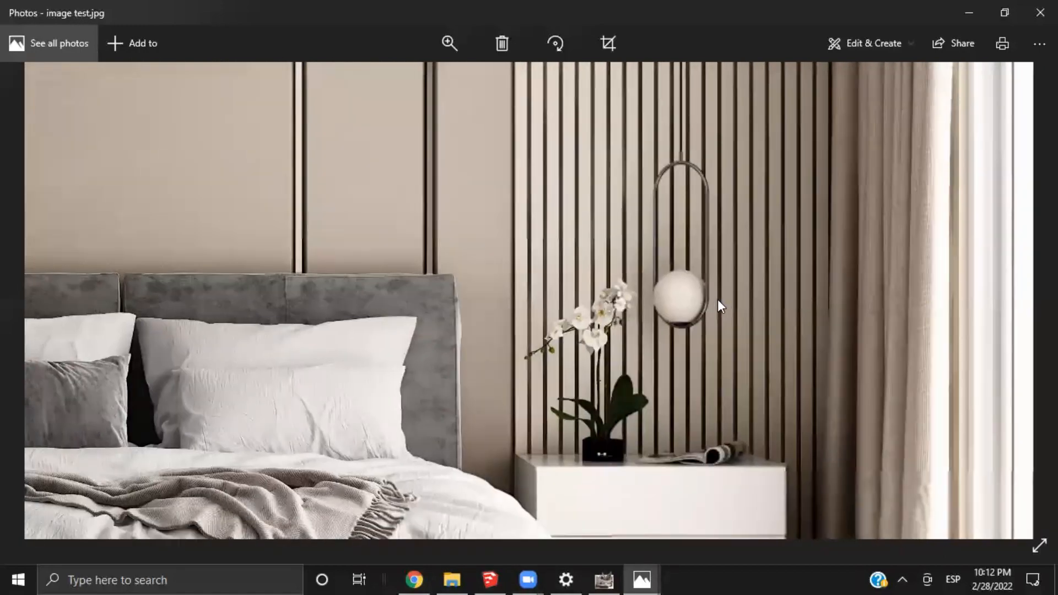
# Inspect the detail of the nightstand by the curtain, including its drawers, orchid pot and magazine
pyautogui.scroll(2, 717, 299)
pyautogui.scroll(3, 578, 329)
pyautogui.moveTo(566, 274); pyautogui.dragTo(559, 148)
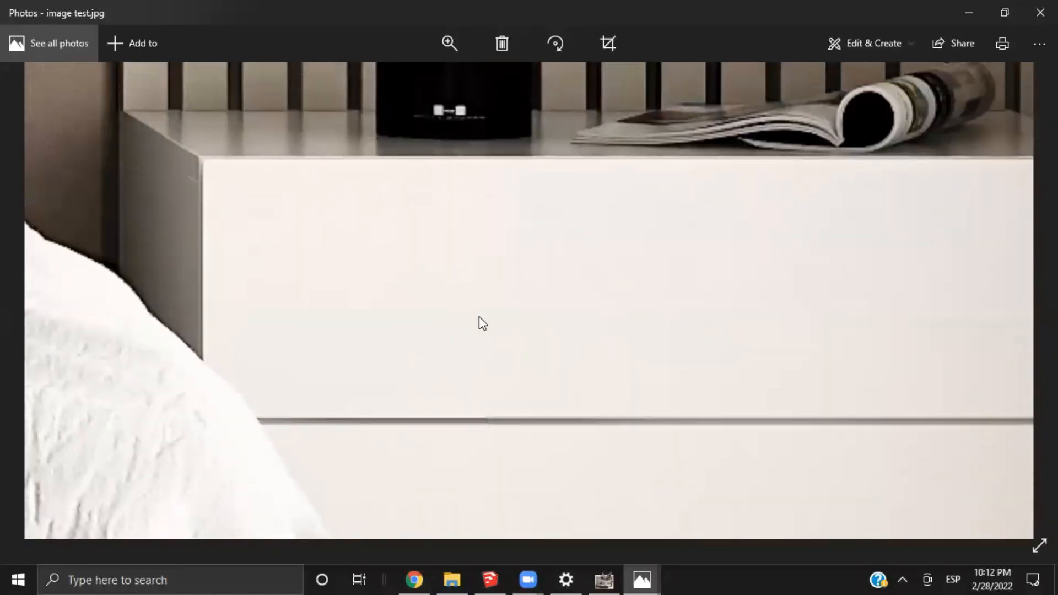
pyautogui.moveTo(478, 316); pyautogui.dragTo(663, 315)
pyautogui.scroll(-2, 662, 315)
pyautogui.moveTo(897, 200); pyautogui.dragTo(680, 368)
pyautogui.scroll(-2, 680, 368)
pyautogui.moveTo(761, 418); pyautogui.dragTo(583, 361)
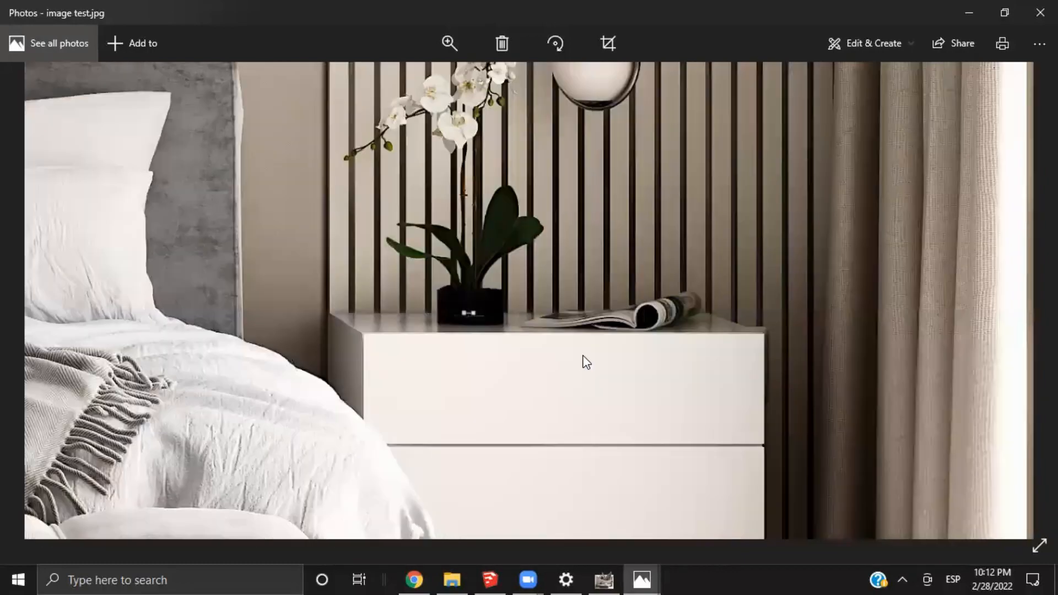
# Inspect the retouched render up close around the orchid, magazine, pendant lamp and slatted wall above the nightstand
pyautogui.scroll(2, 584, 362)
pyautogui.moveTo(764, 453); pyautogui.dragTo(631, 332)
pyautogui.moveTo(570, 307); pyautogui.dragTo(583, 412)
pyautogui.moveTo(552, 183); pyautogui.dragTo(626, 415)
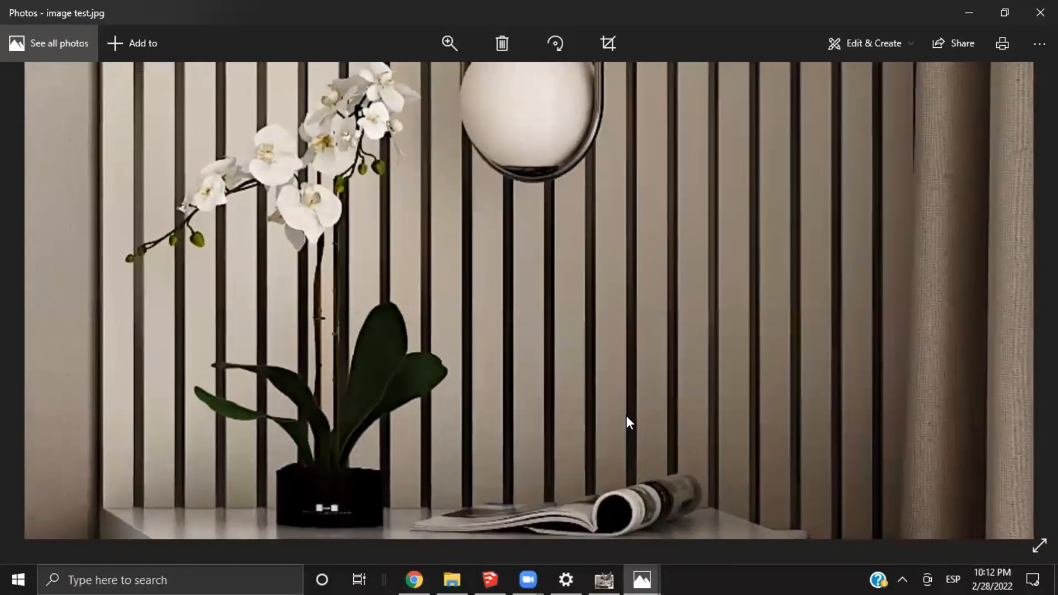
pyautogui.moveTo(248, 459); pyautogui.dragTo(512, 171)
pyautogui.moveTo(441, 495); pyautogui.dragTo(541, 201)
pyautogui.moveTo(606, 489); pyautogui.dragTo(712, 296)
# Examine the tufted bench, bed base and rug in the retouched render, ending with the whole bedroom image in view
pyautogui.scroll(-2, 543, 267)
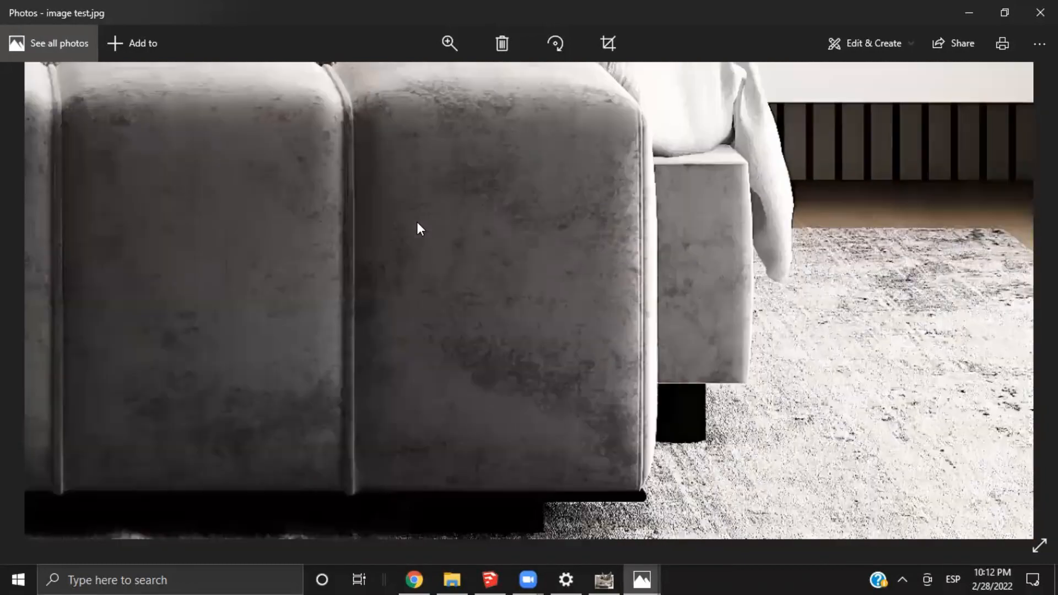
pyautogui.moveTo(1019, 366); pyautogui.dragTo(767, 316)
pyautogui.scroll(-3, 715, 309)
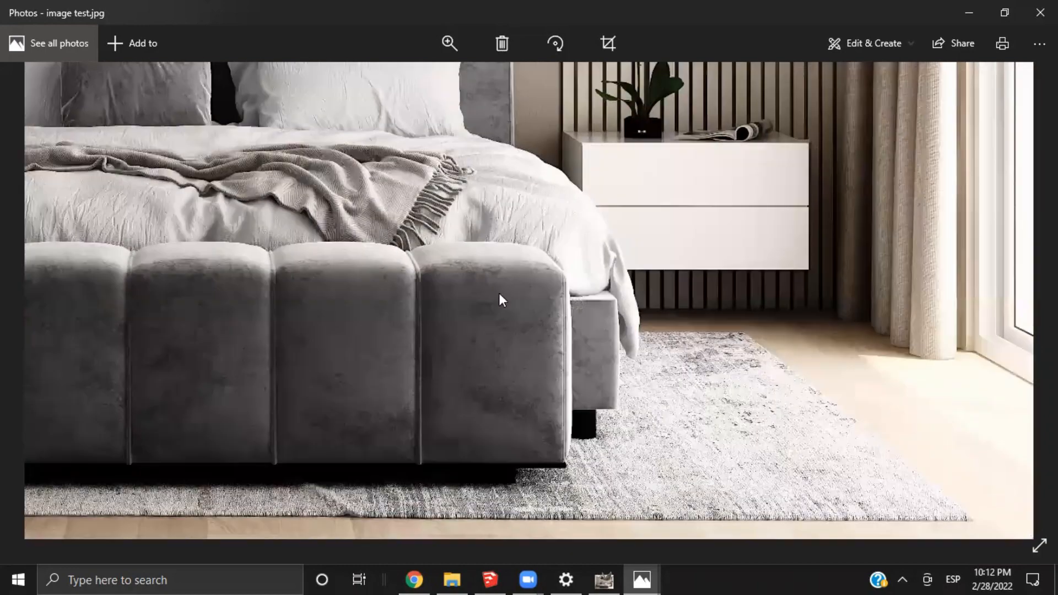
pyautogui.scroll(-2, 499, 300)
pyautogui.scroll(-3, 533, 278)
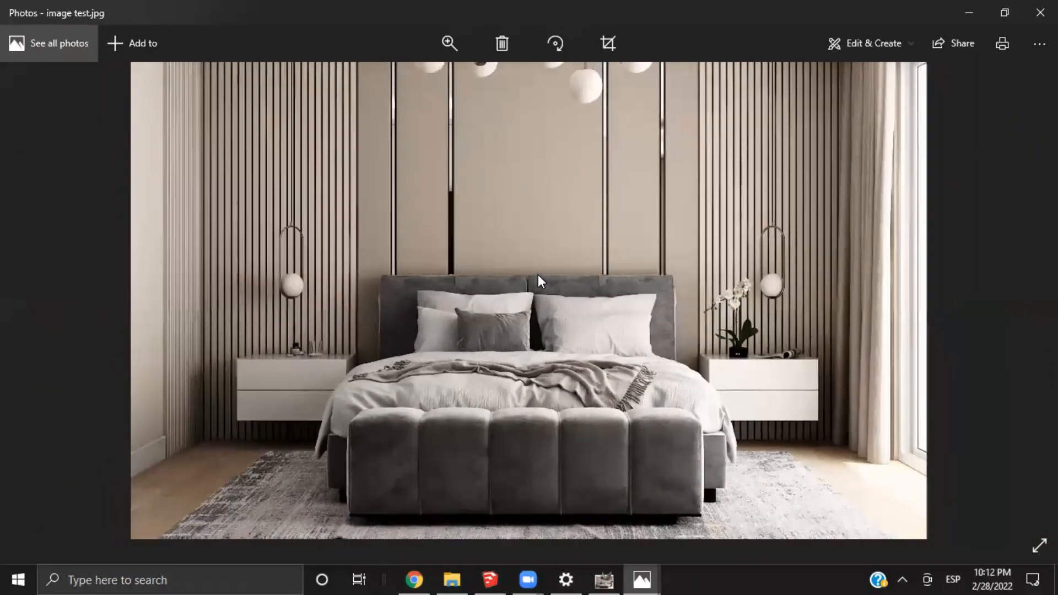
pyautogui.scroll(-1, 531, 283)
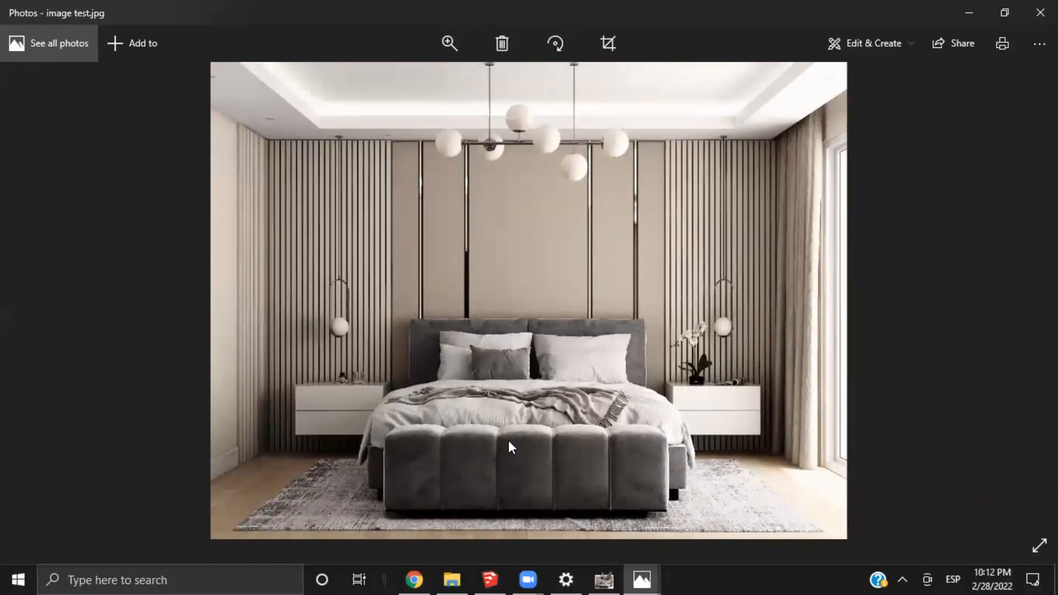
# Switch to Chrome and look over the first projects in the Fiverr portfolio
pyautogui.click(408, 571)
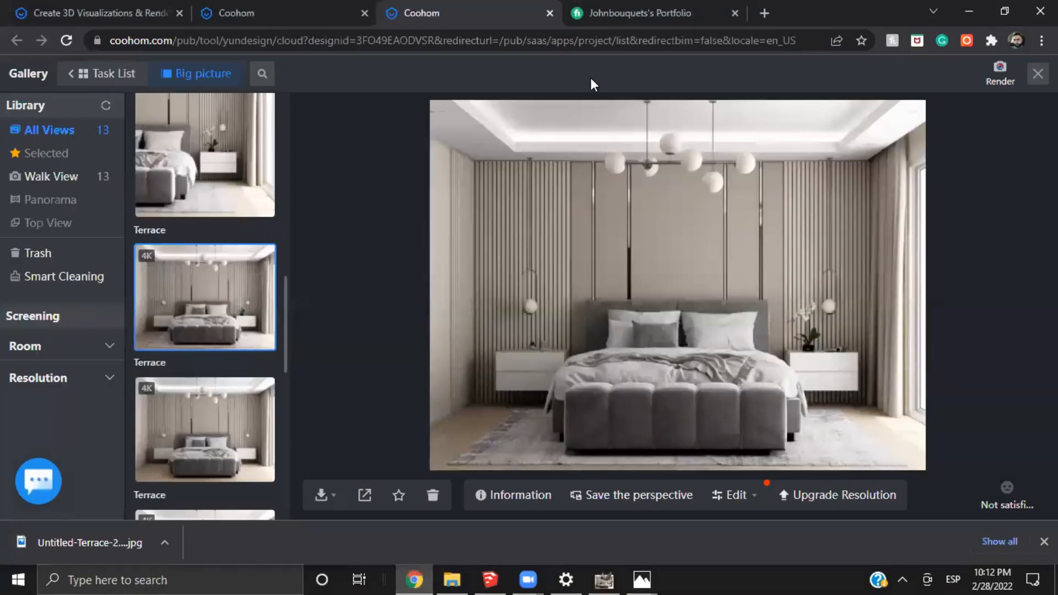
pyautogui.click(650, 16)
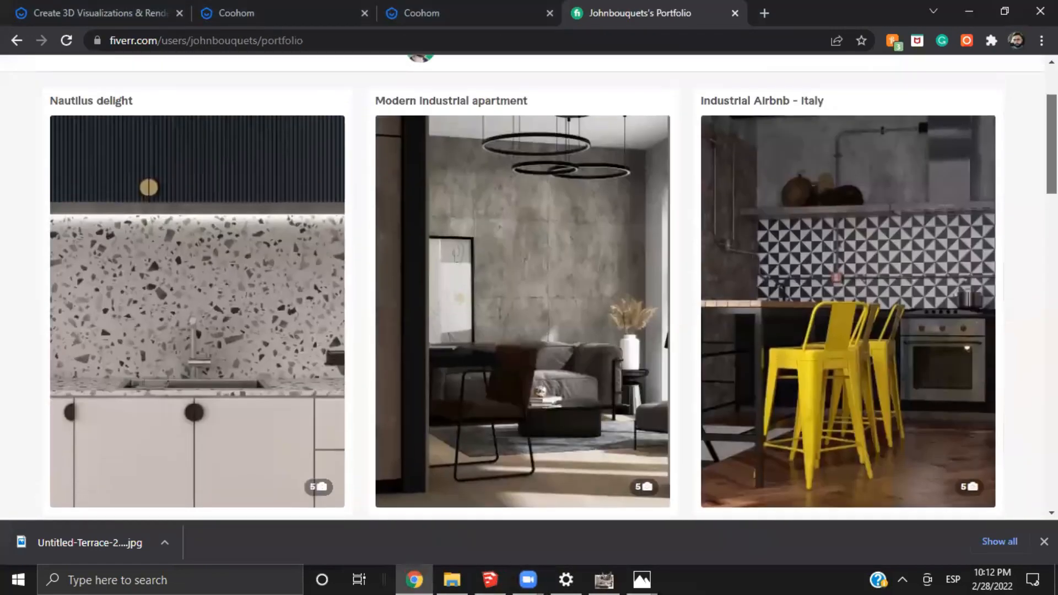
pyautogui.scroll(-1, 184, 179)
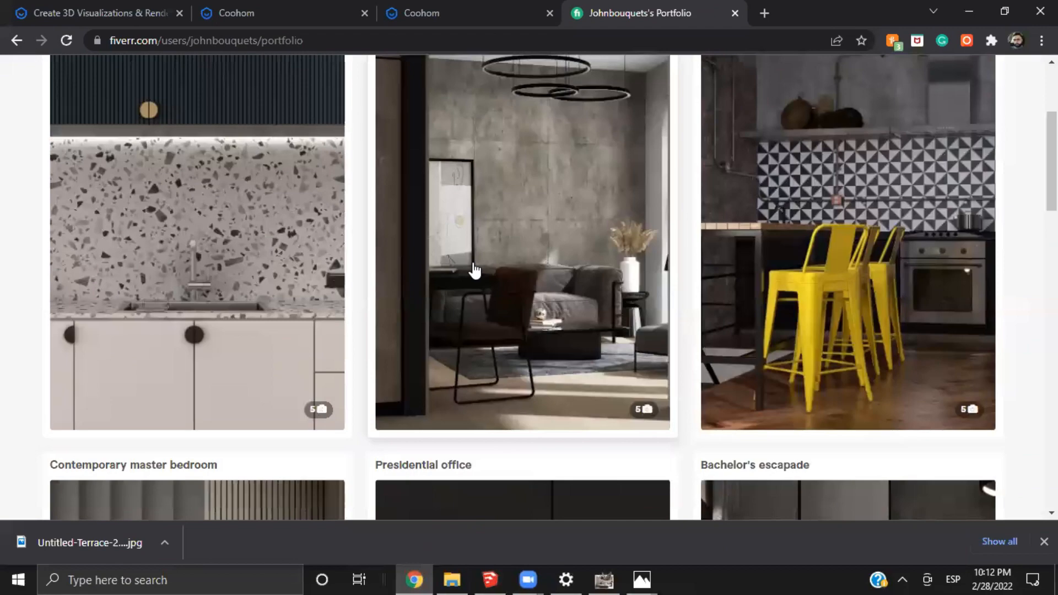
pyautogui.scroll(2, 330, 292)
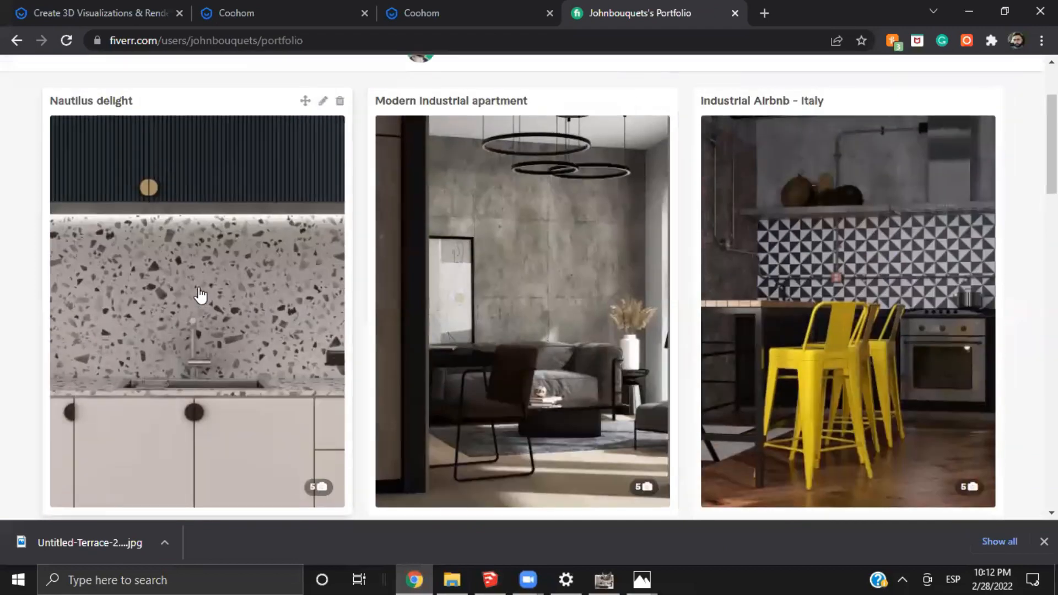
# Open the Nautilus delight project and examine its kitchen renders with the terrazzo backsplash and dark fluted cabinets
pyautogui.click(200, 295)
pyautogui.scroll(-3, 517, 300)
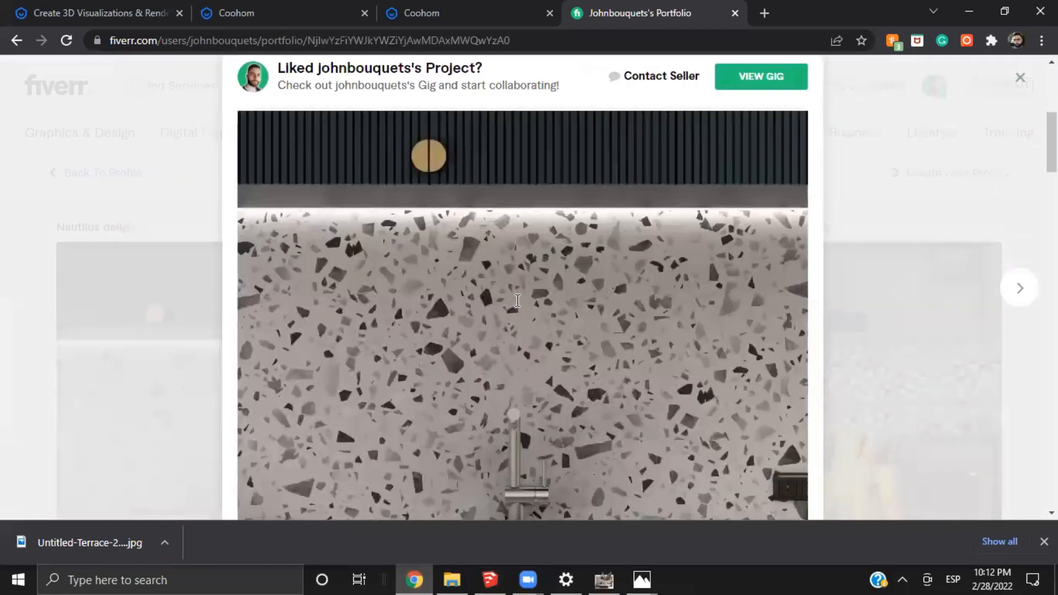
pyautogui.scroll(-10, 517, 301)
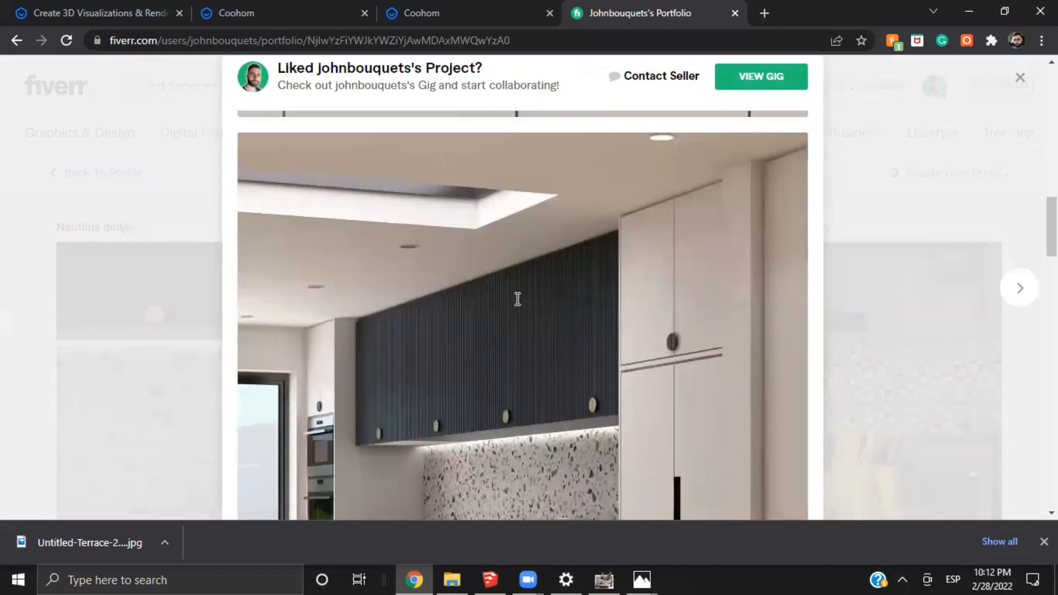
pyautogui.scroll(-3, 517, 299)
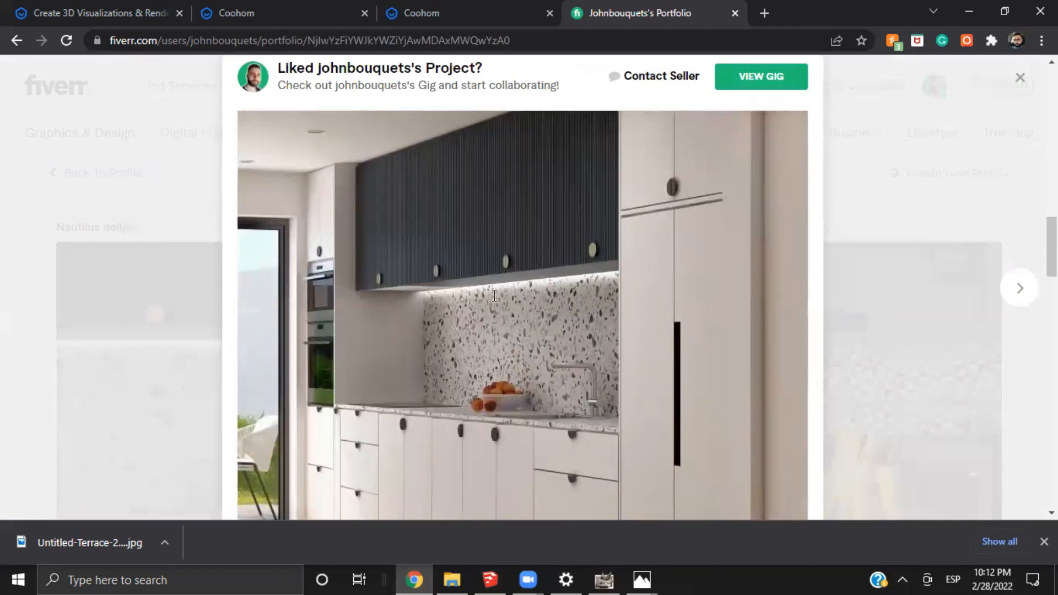
pyautogui.scroll(-3, 386, 243)
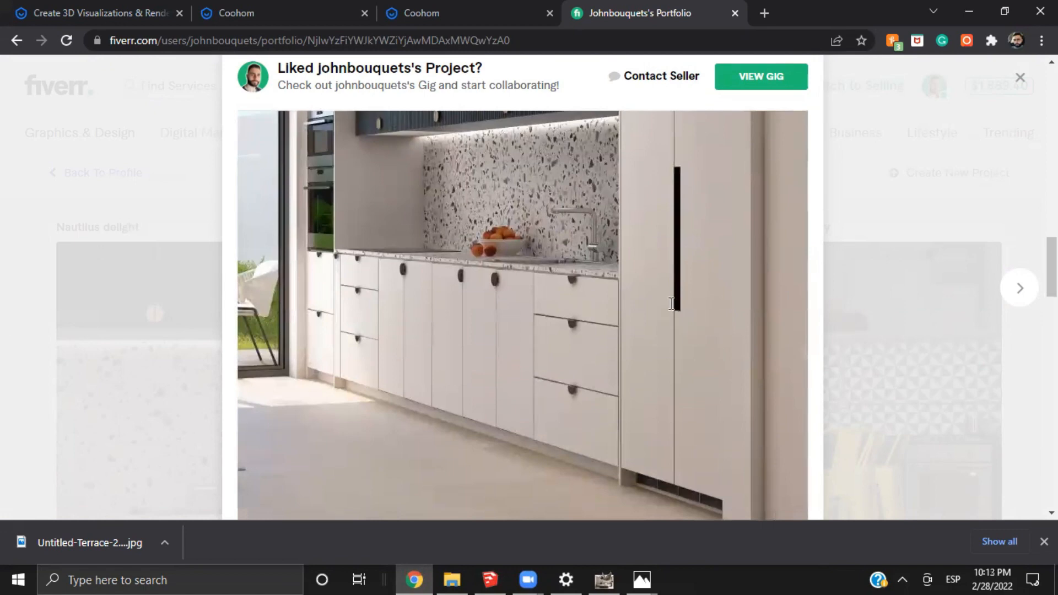
pyautogui.scroll(5, 671, 304)
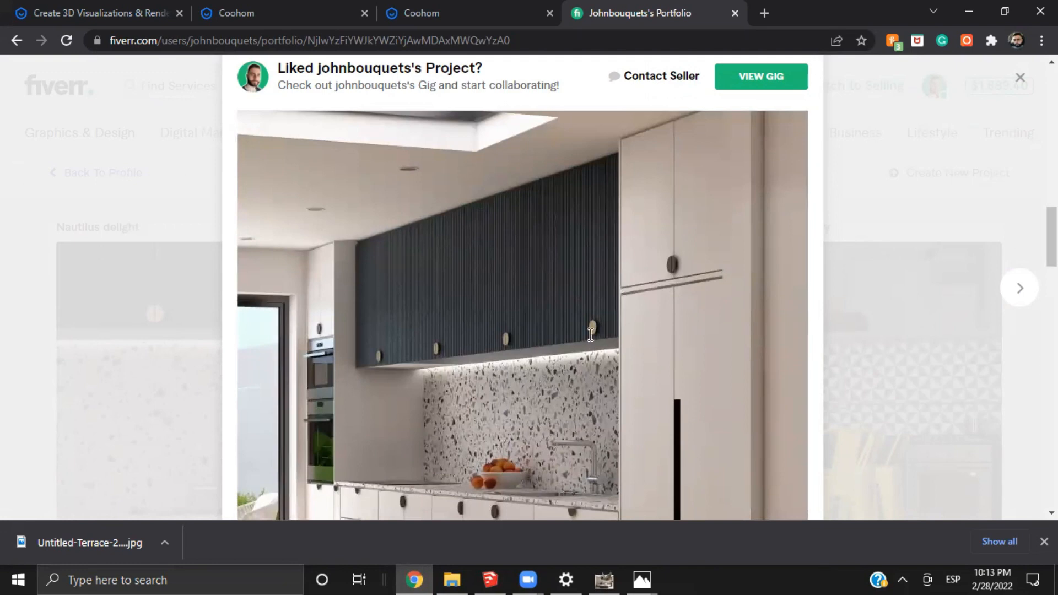
pyautogui.scroll(-3, 542, 294)
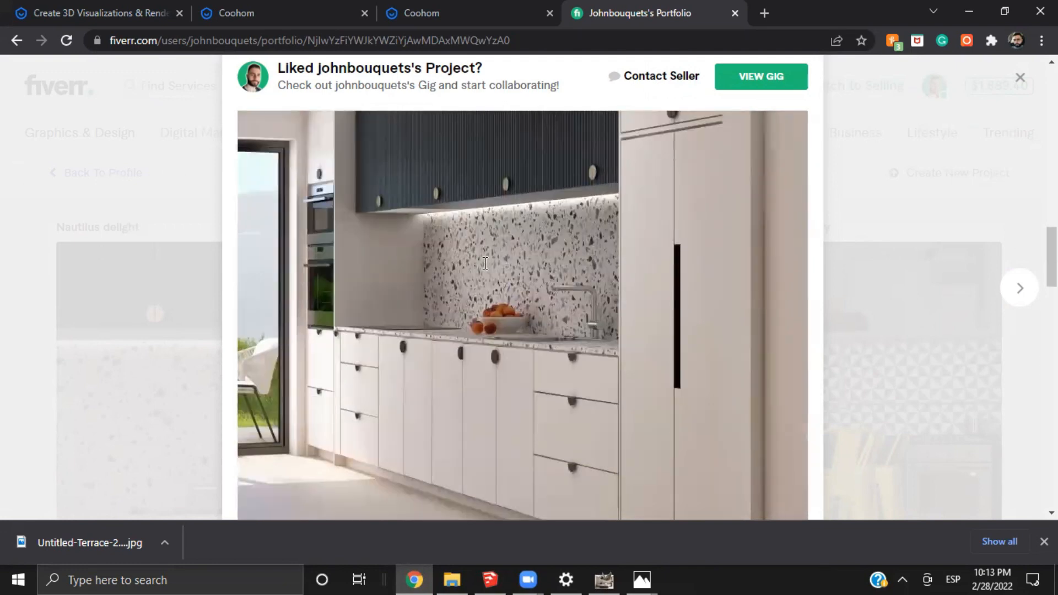
# View the living room and display cabinet renders of Nautilus delight and return to the portfolio overview
pyautogui.scroll(-10, 485, 263)
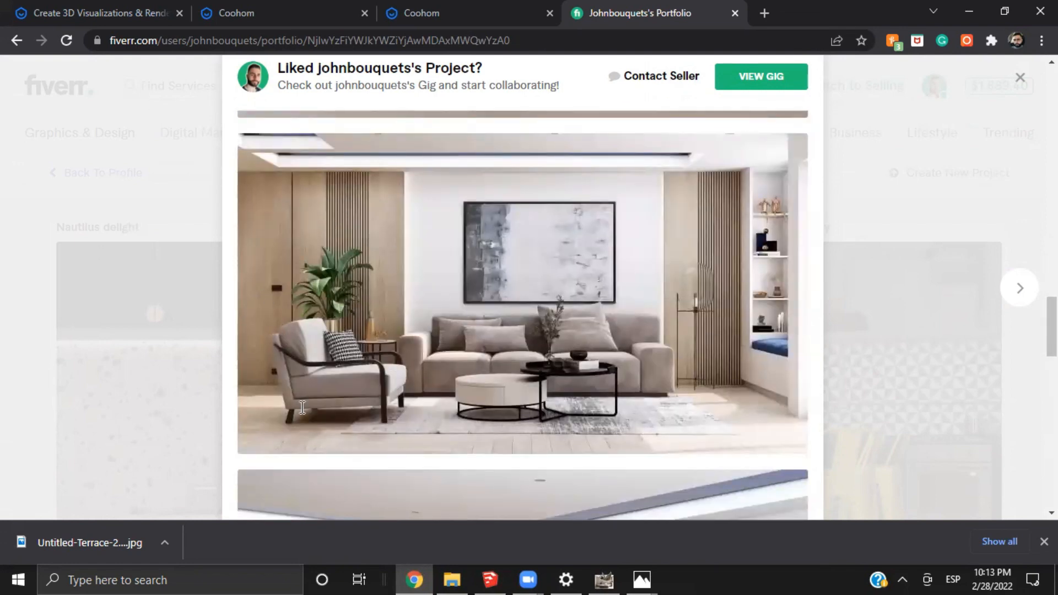
pyautogui.scroll(-1, 506, 376)
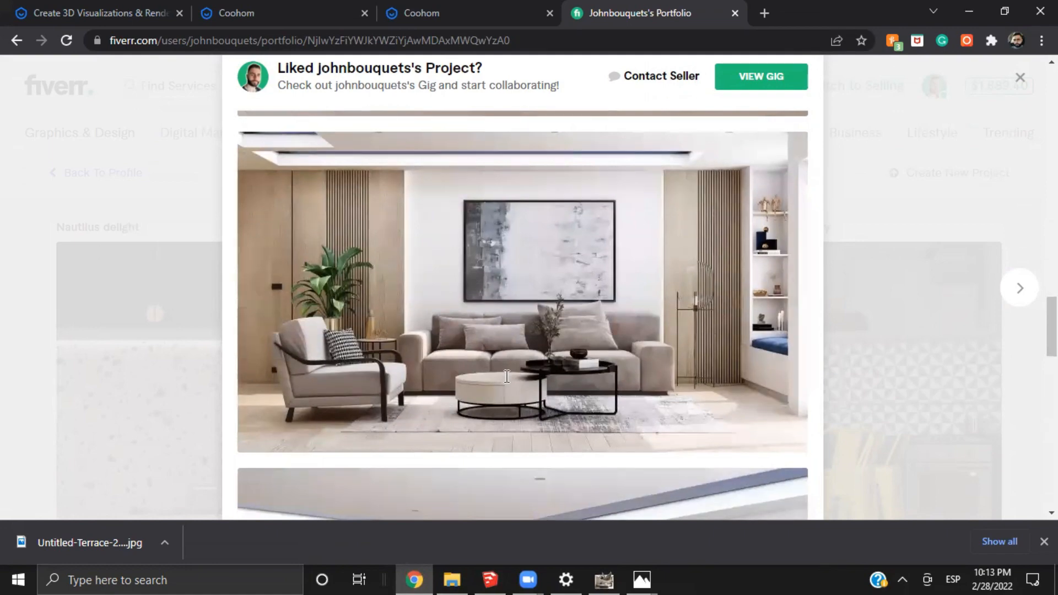
pyautogui.scroll(-15, 507, 376)
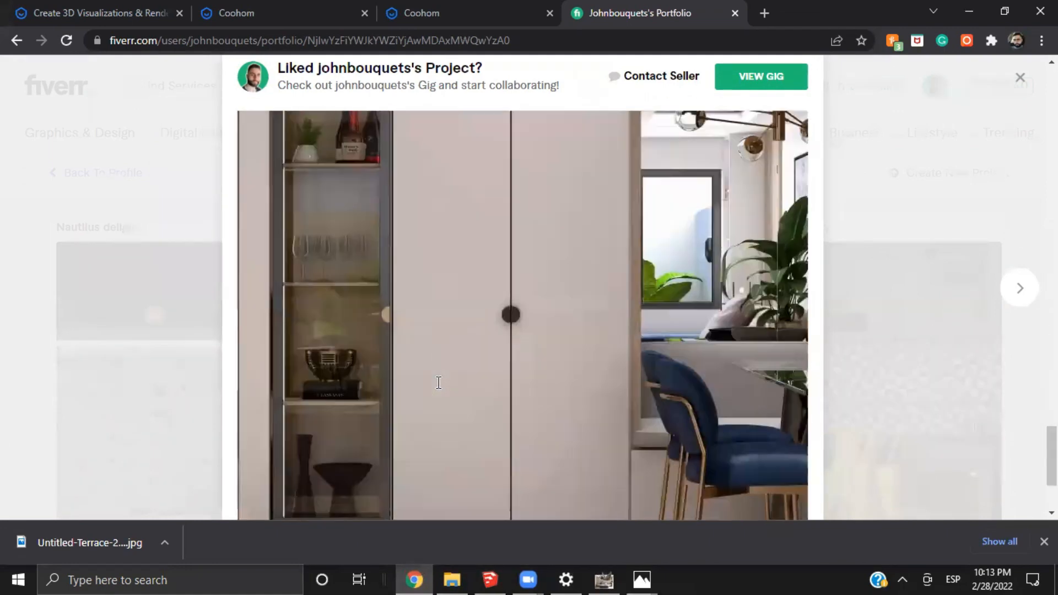
pyautogui.scroll(-3, 439, 382)
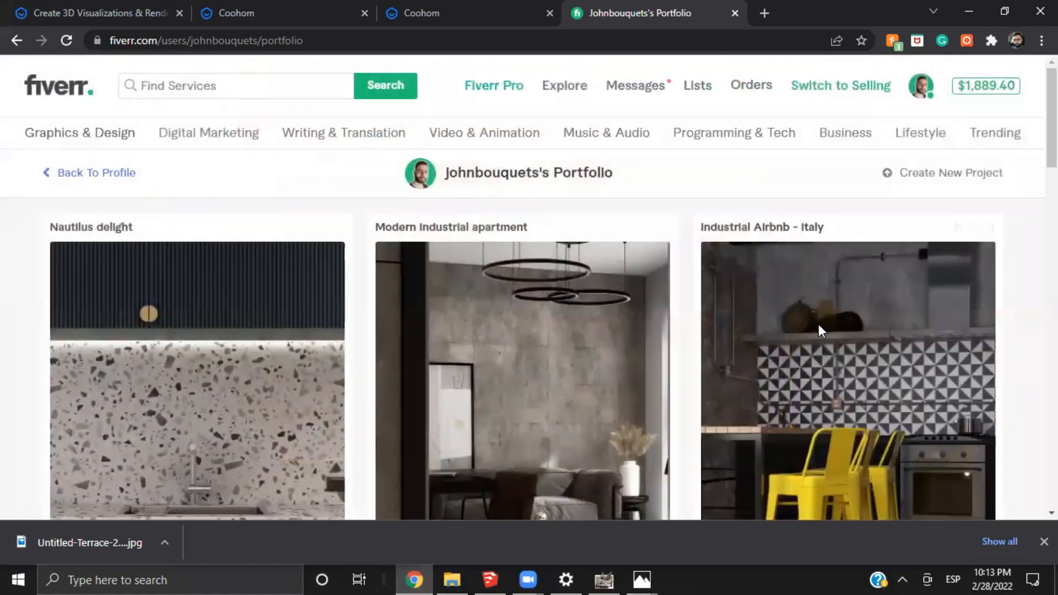
# Open the NYC Penthouse loft project and examine its renders of the staircase figurines, sofa cushions and kitchen
pyautogui.scroll(-8, 601, 355)
pyautogui.scroll(-7, 876, 388)
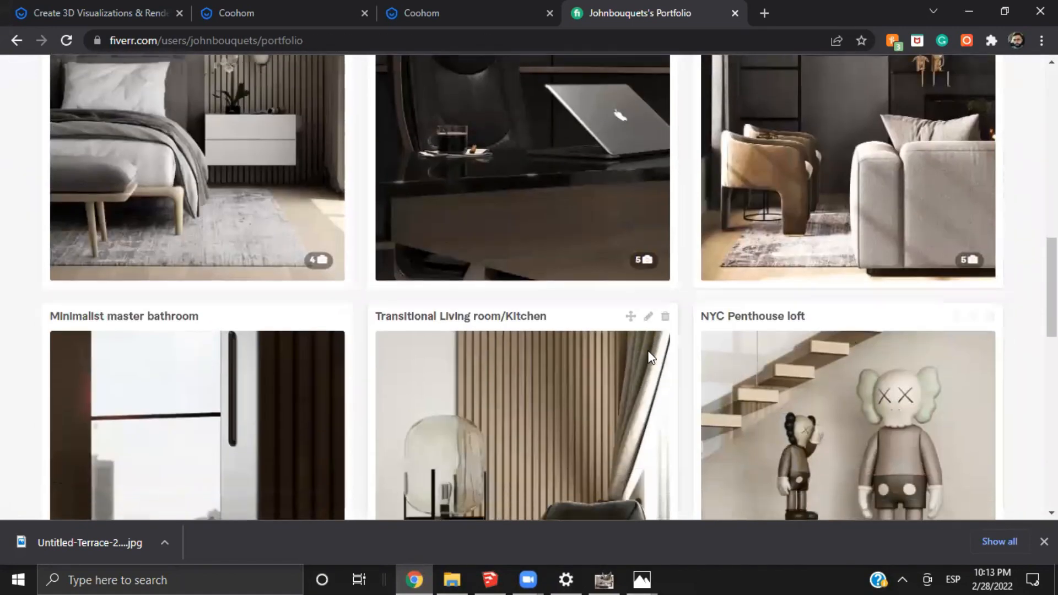
pyautogui.click(923, 319)
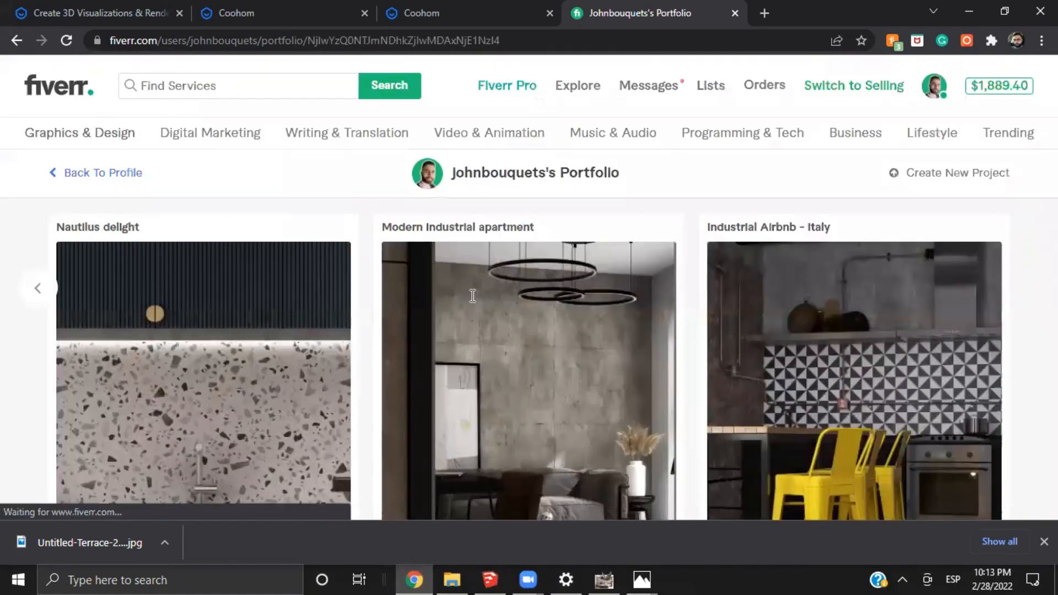
pyautogui.scroll(-4, 522, 358)
pyautogui.scroll(-2, 528, 352)
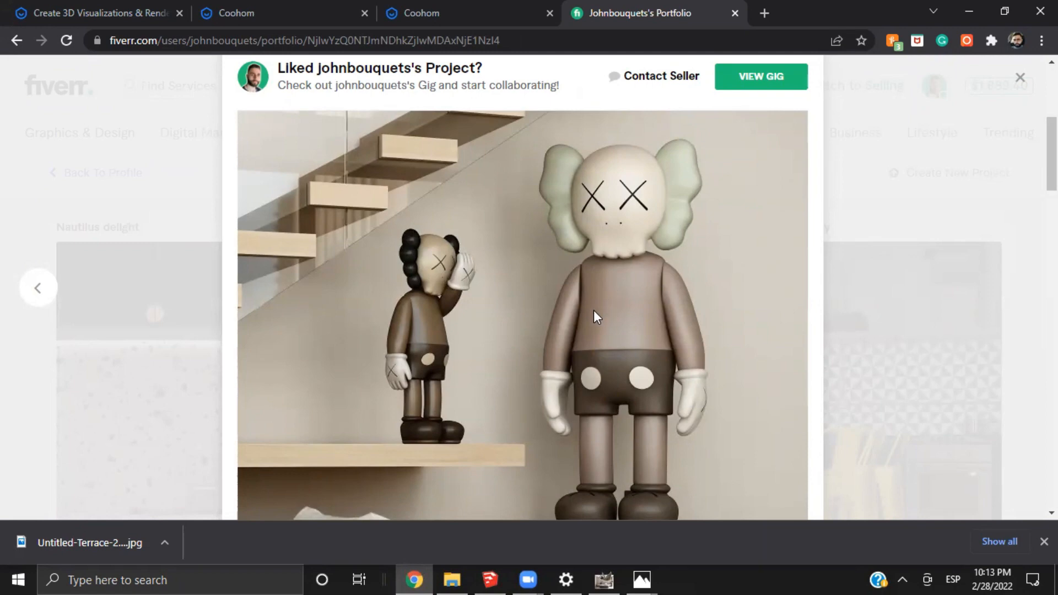
pyautogui.scroll(-15, 573, 319)
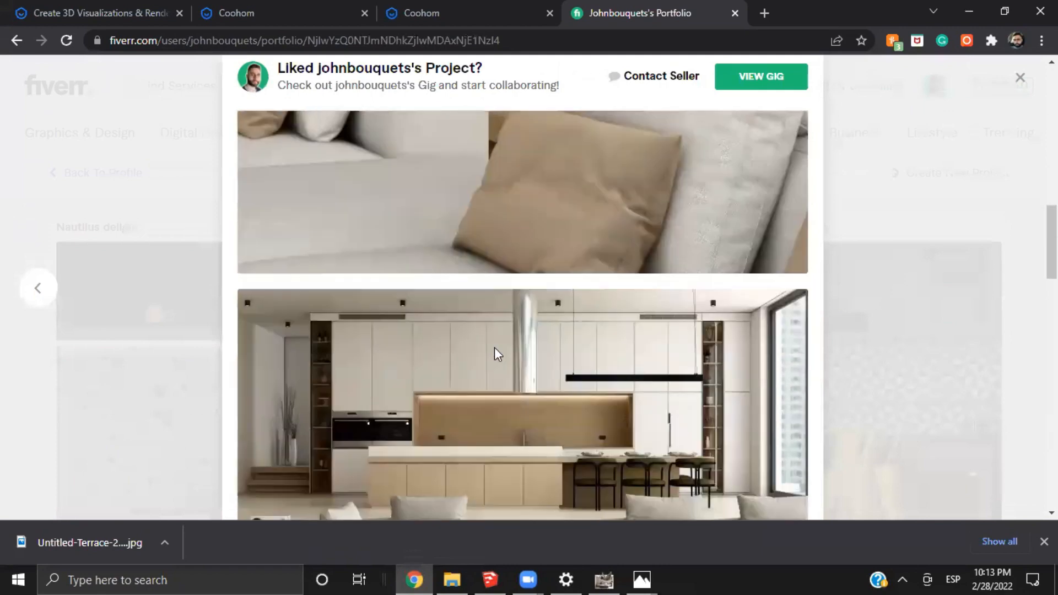
pyautogui.scroll(2, 494, 347)
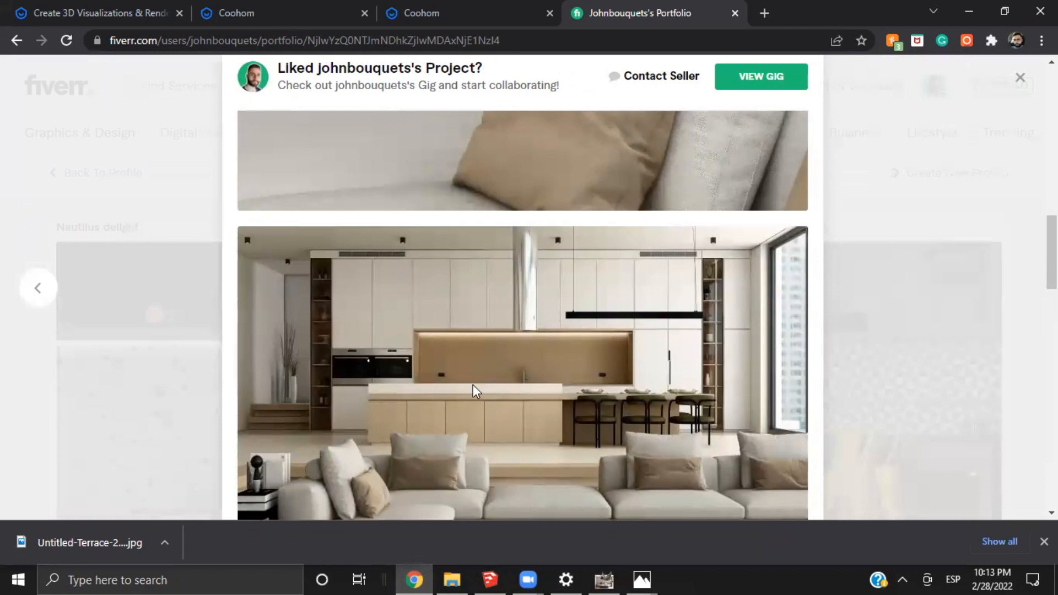
# View the loft's bedroom, bedside table and double-height living space renders, and close the project
pyautogui.scroll(-4, 552, 372)
pyautogui.scroll(-10, 554, 372)
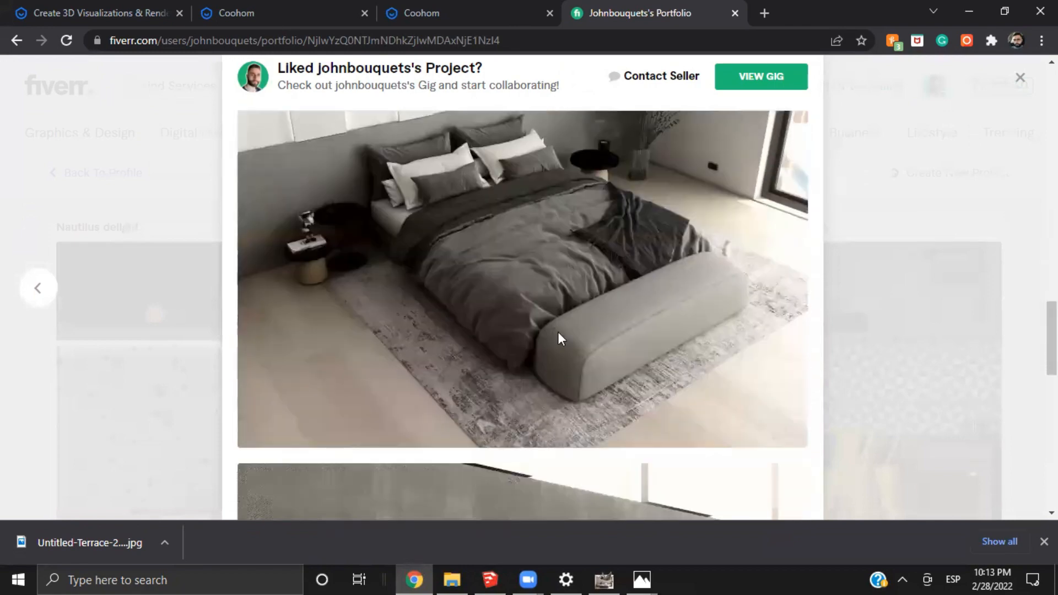
pyautogui.scroll(-3, 553, 309)
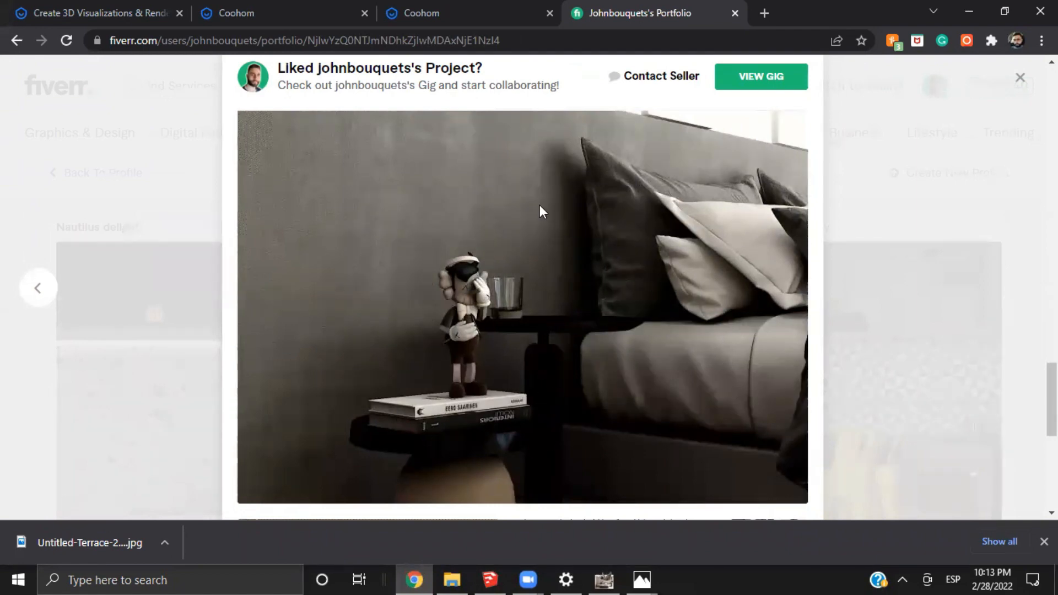
pyautogui.scroll(-6, 517, 270)
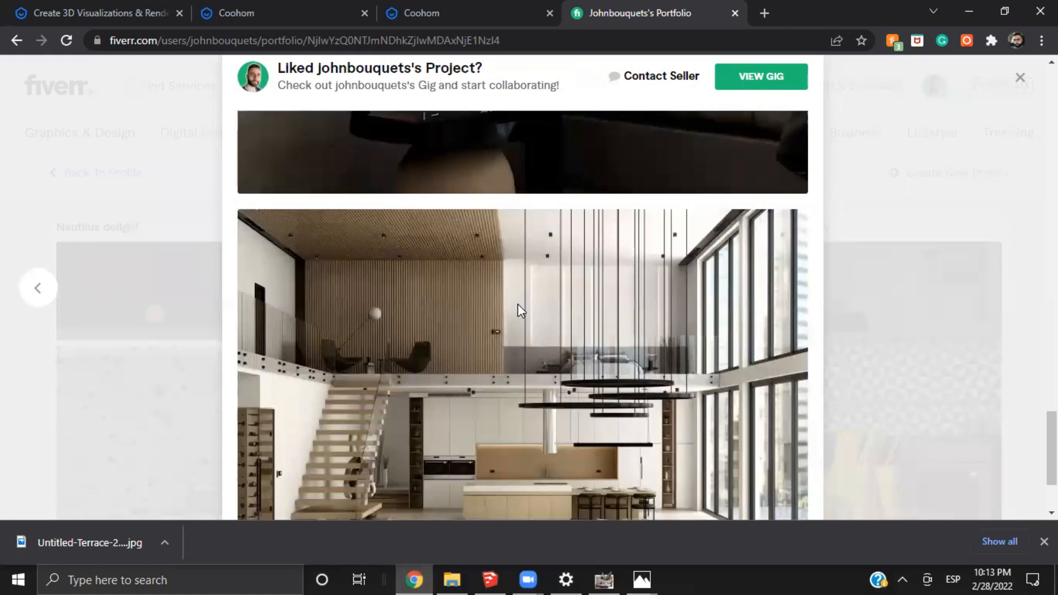
pyautogui.scroll(-3, 518, 304)
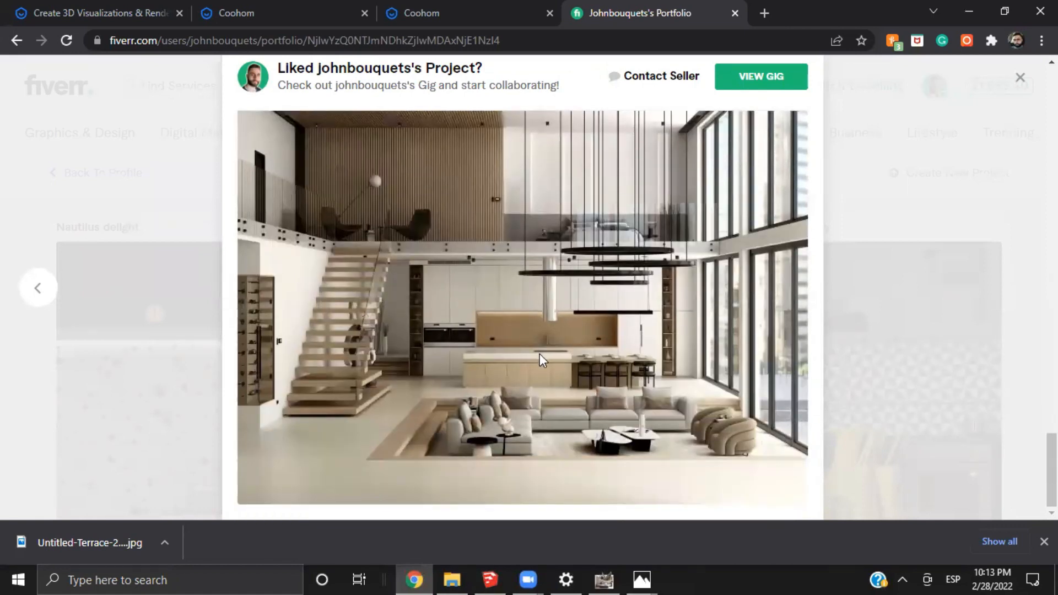
pyautogui.scroll(1, 540, 353)
pyautogui.scroll(-1, 522, 336)
pyautogui.click(836, 212)
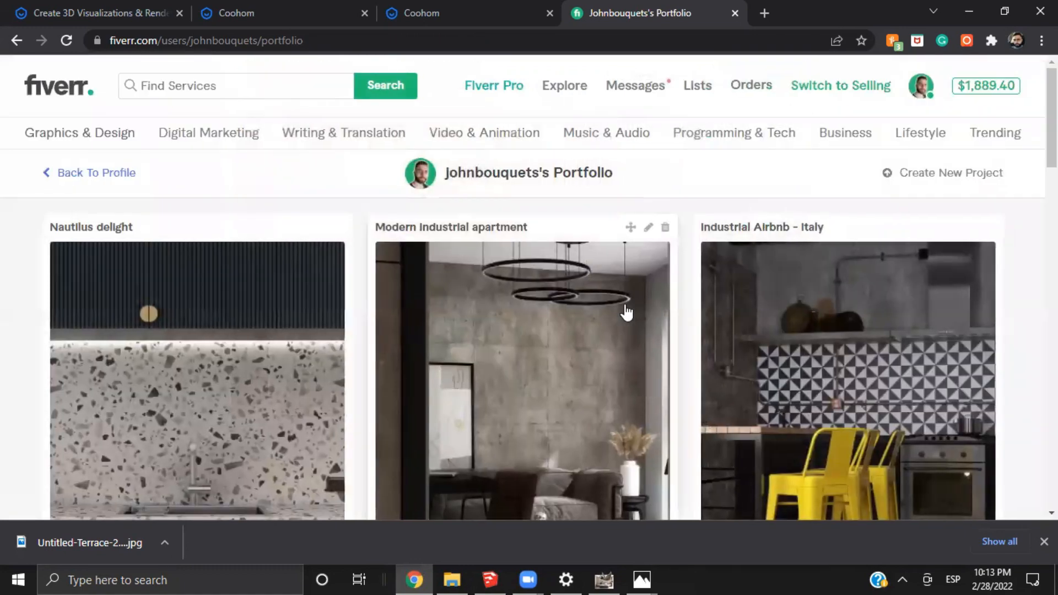
# Open the Minimalist master bathroom project from the portfolio and examine its bathtub and walk-in shower renders
pyautogui.scroll(-3, 441, 157)
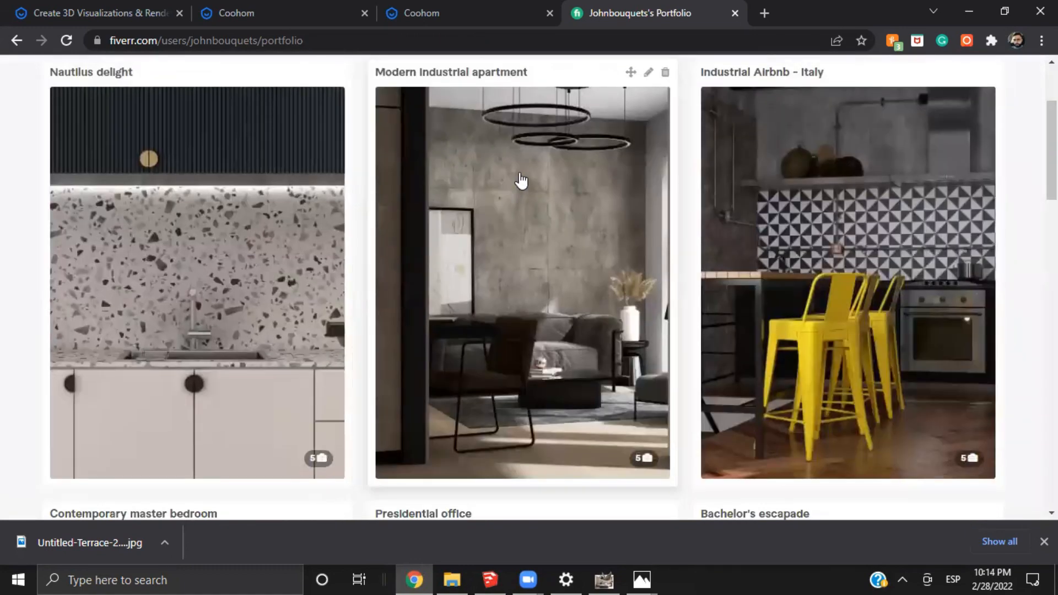
pyautogui.scroll(-5, 521, 191)
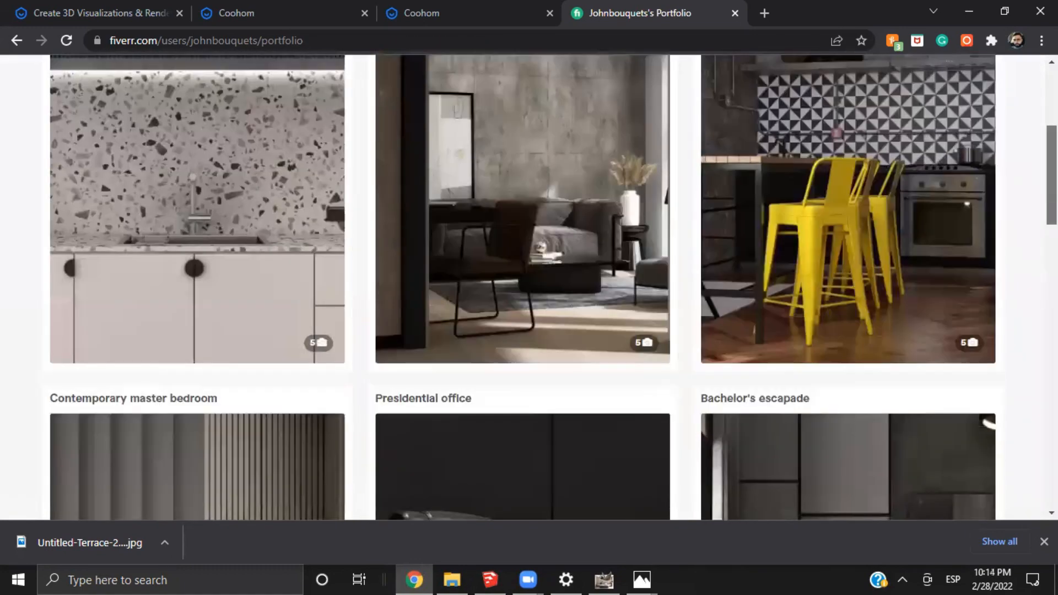
pyautogui.scroll(-5, 527, 286)
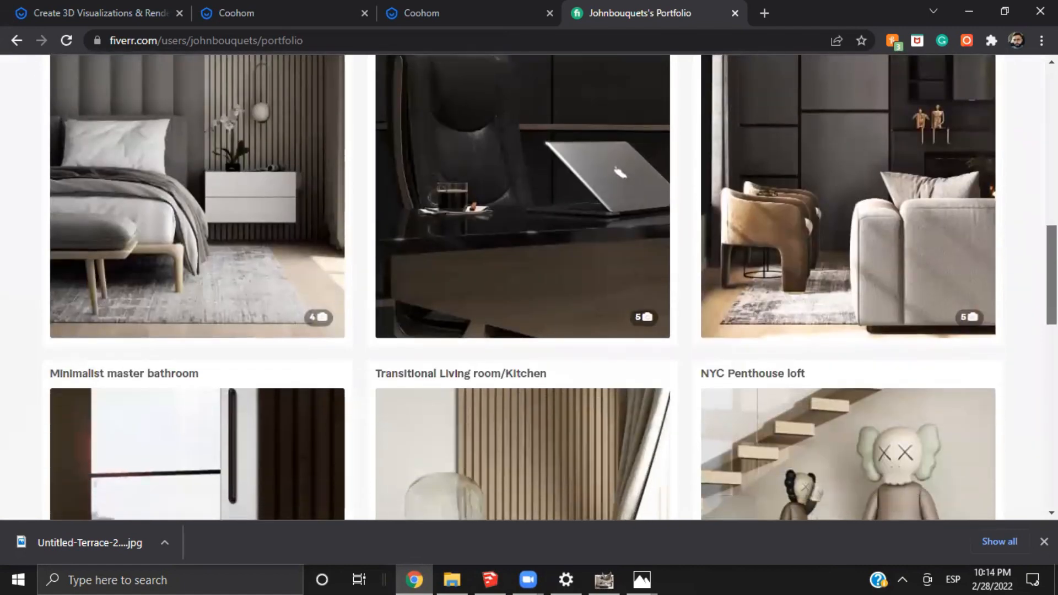
pyautogui.scroll(-1, 526, 286)
pyautogui.scroll(-2, 292, 423)
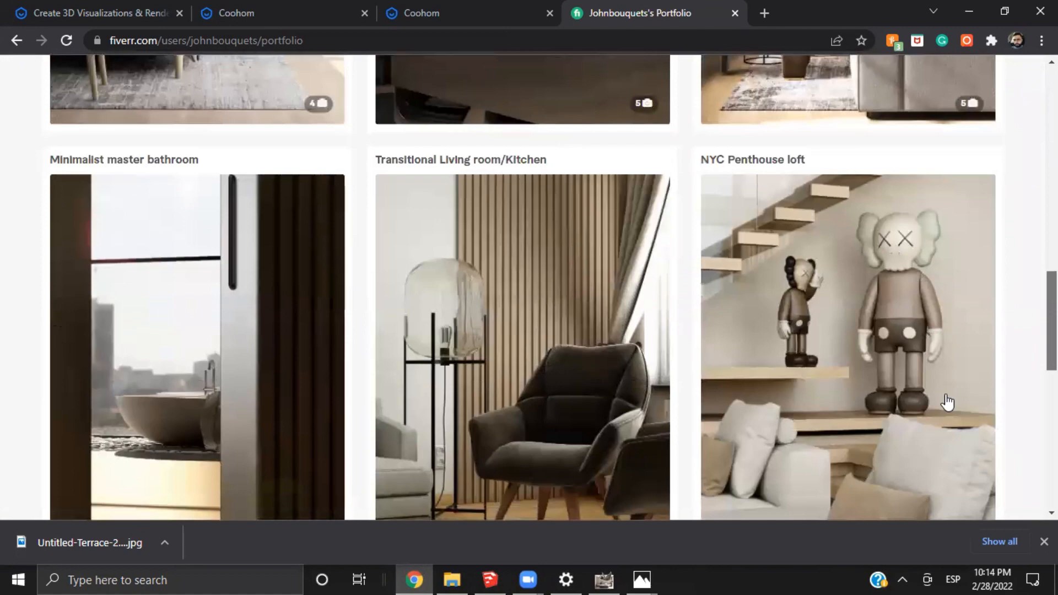
pyautogui.click(292, 422)
pyautogui.scroll(-5, 573, 396)
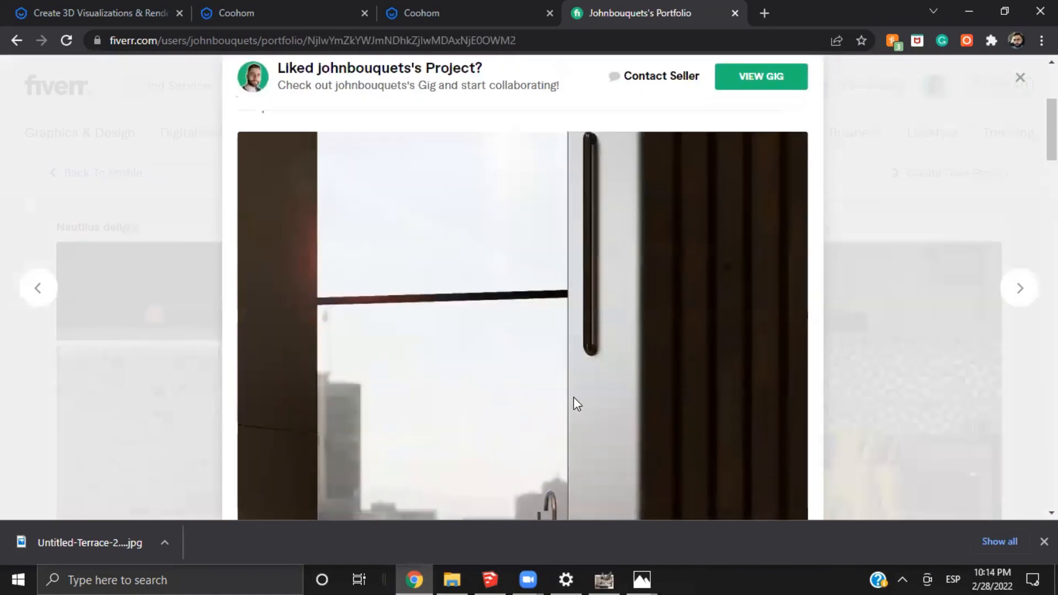
pyautogui.scroll(-8, 573, 397)
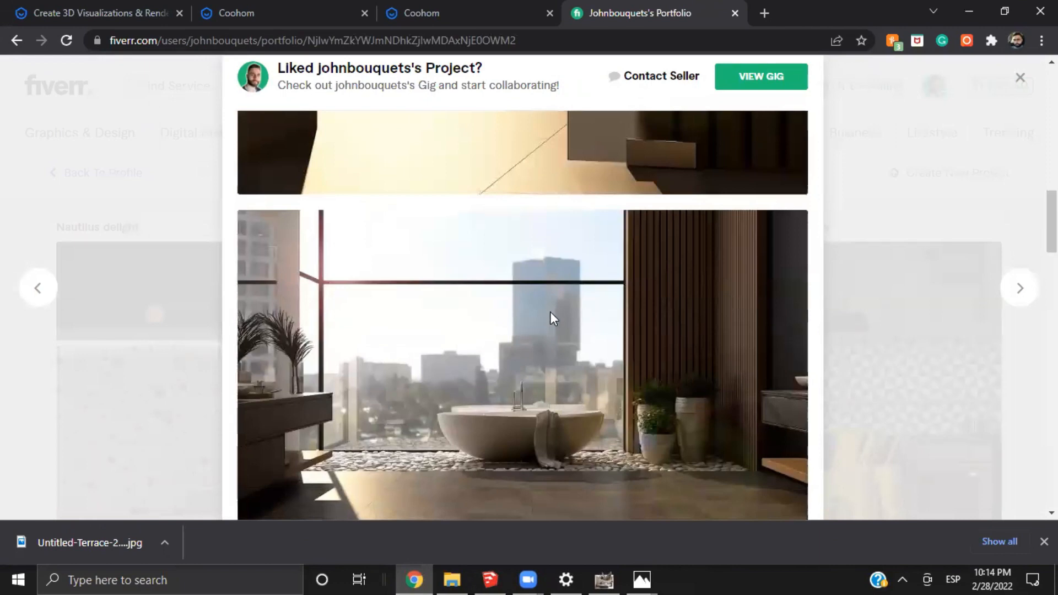
pyautogui.scroll(-7, 549, 318)
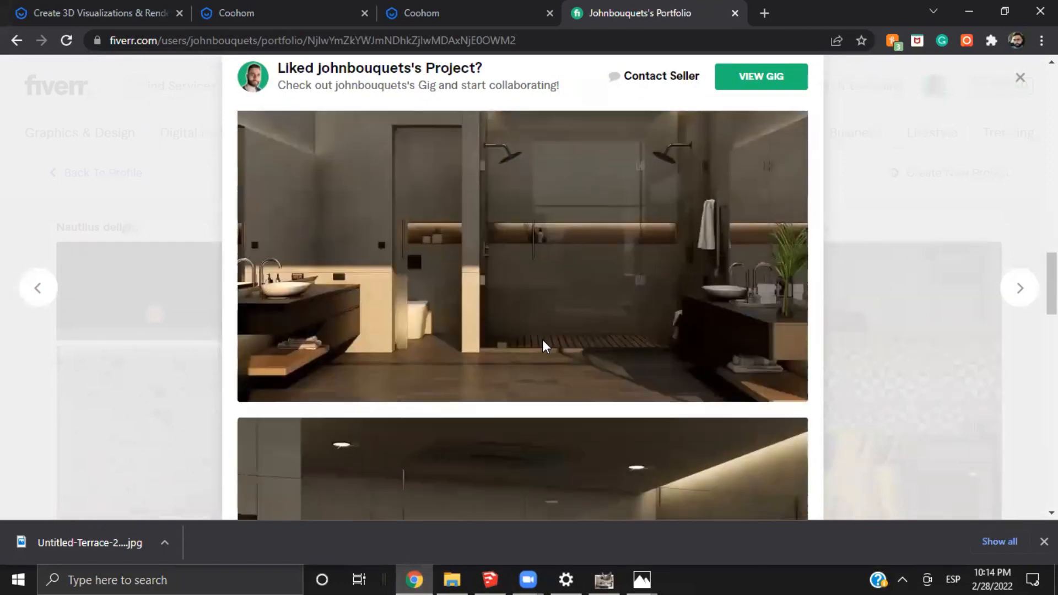
pyautogui.scroll(-4, 545, 352)
pyautogui.scroll(5, 595, 215)
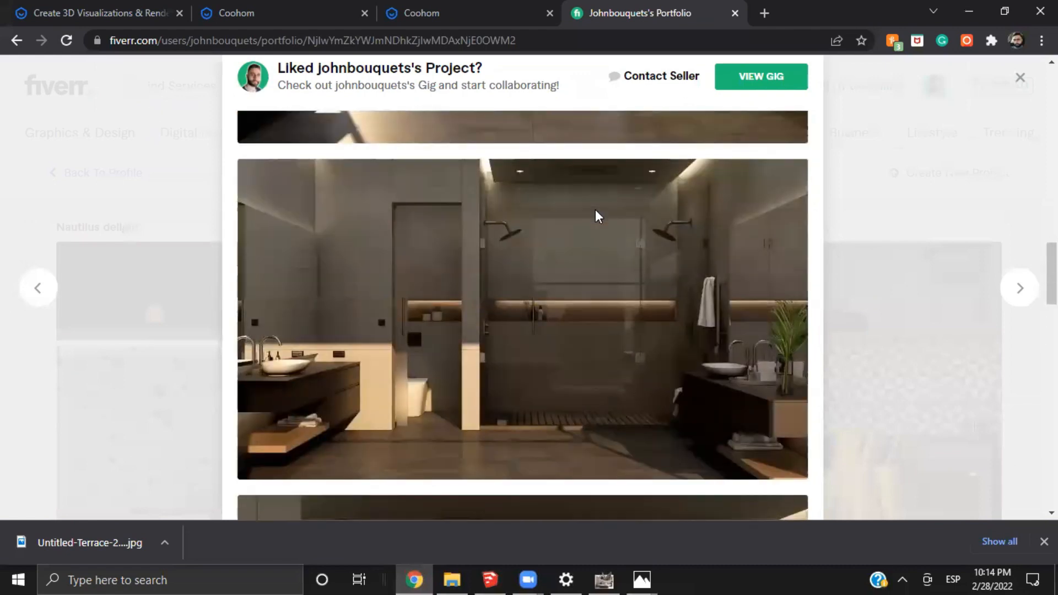